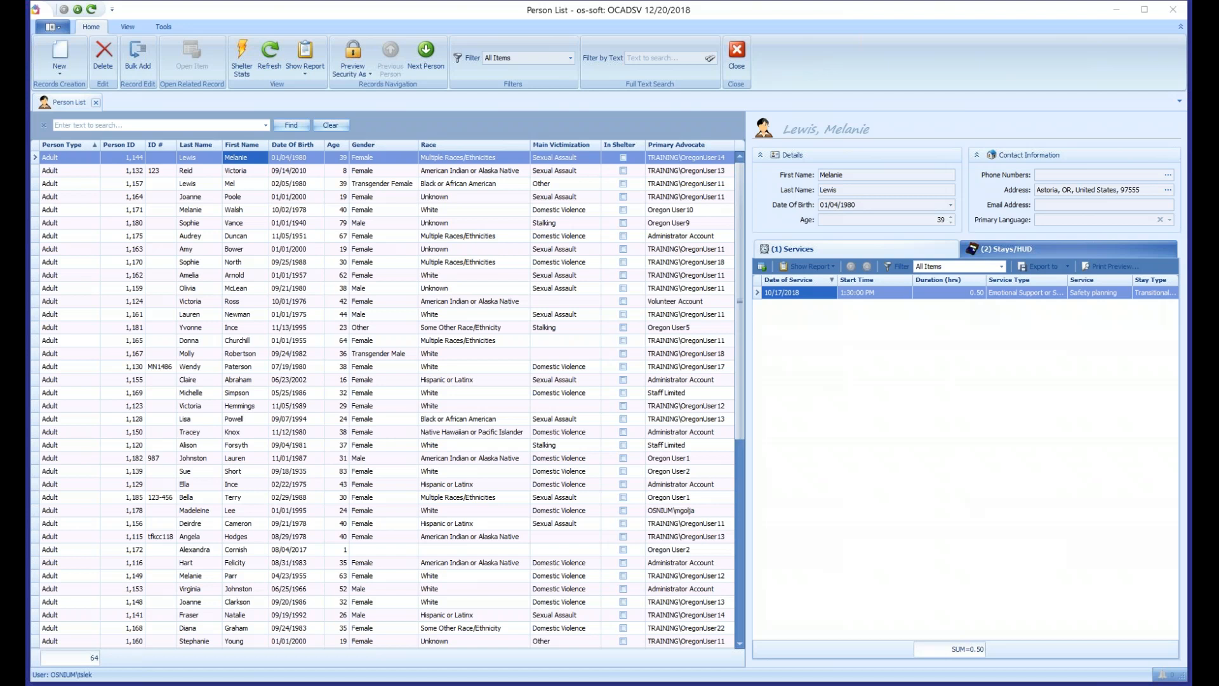
{"action": "left_click", "coordinate": [845, 346]}
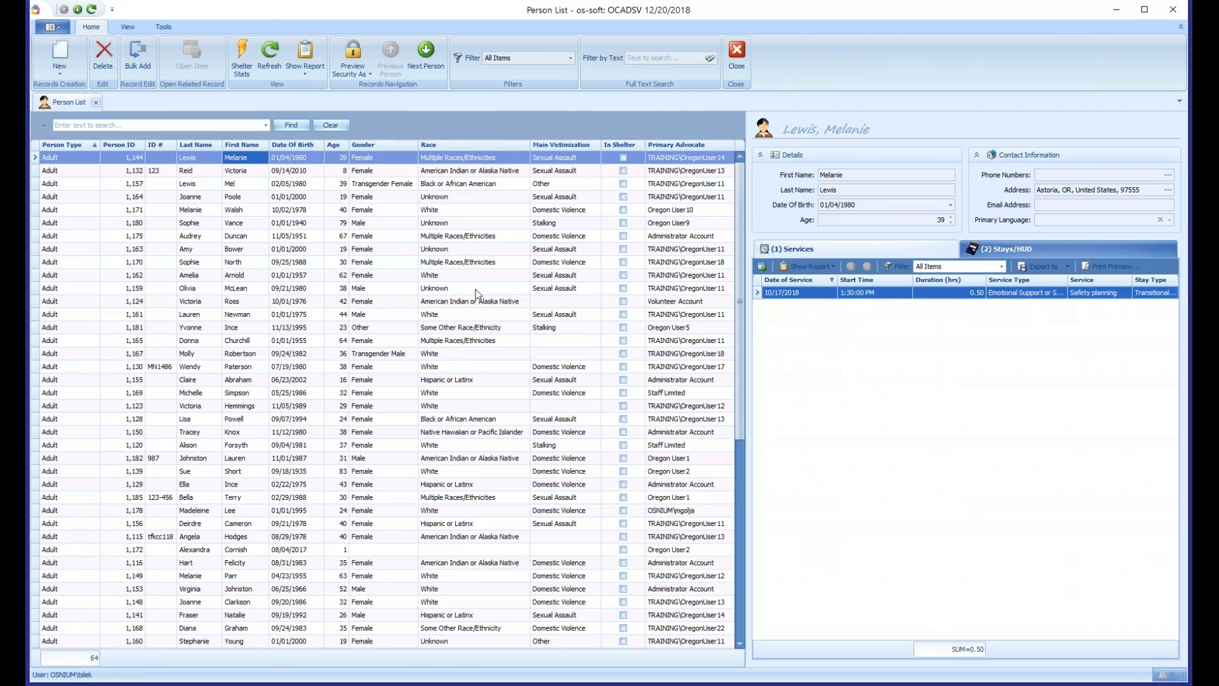
{"action": "left_click", "coordinate": [1167, 468]}
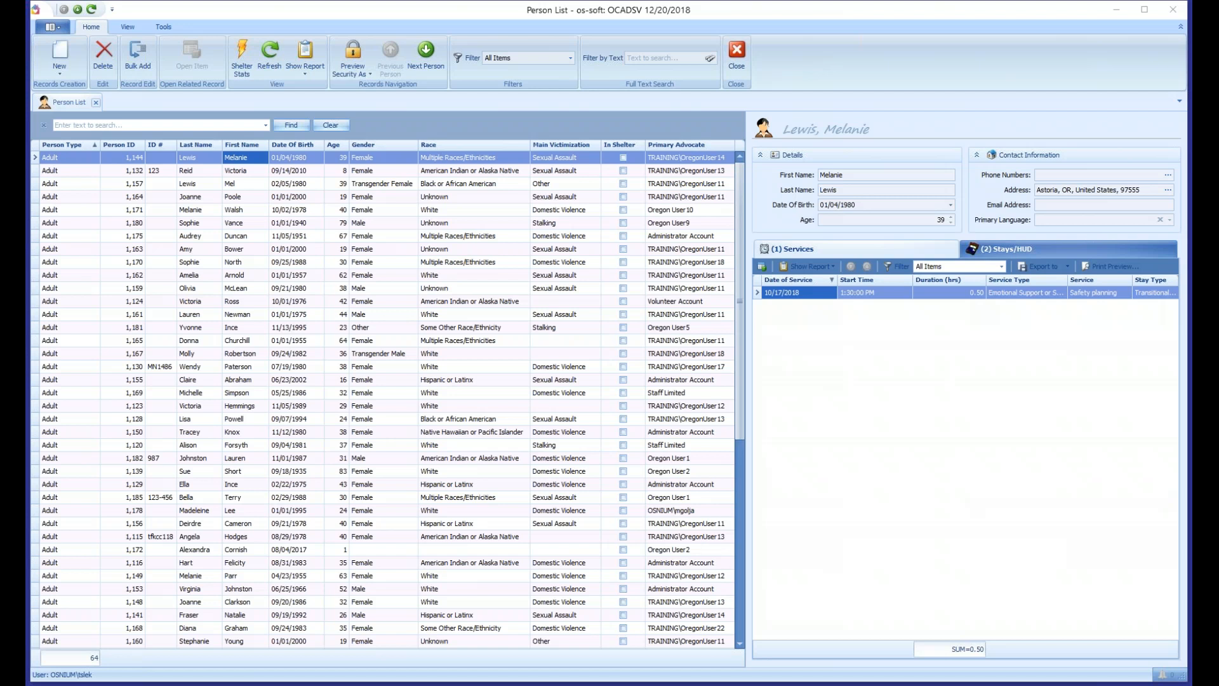
{"action": "left_click", "coordinate": [383, 157]}
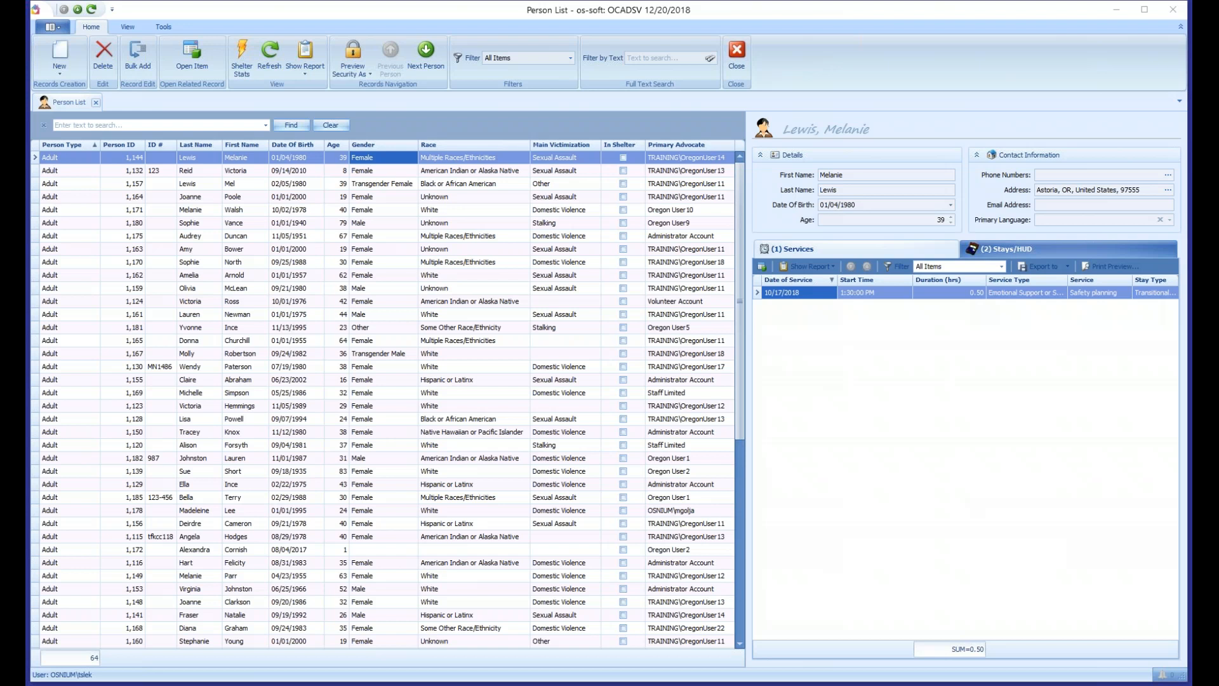
{"action": "left_click", "coordinate": [656, 18]}
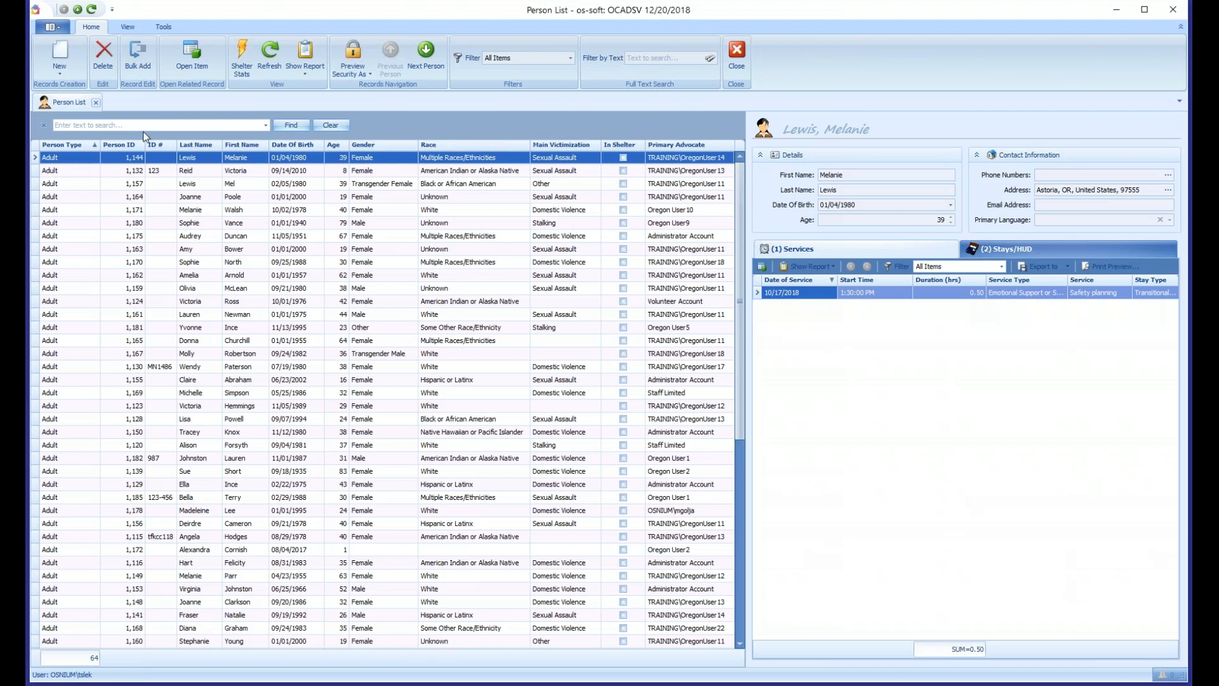
- Open the Staff List and start a new Staff record
{"action": "left_click", "coordinate": [51, 29]}
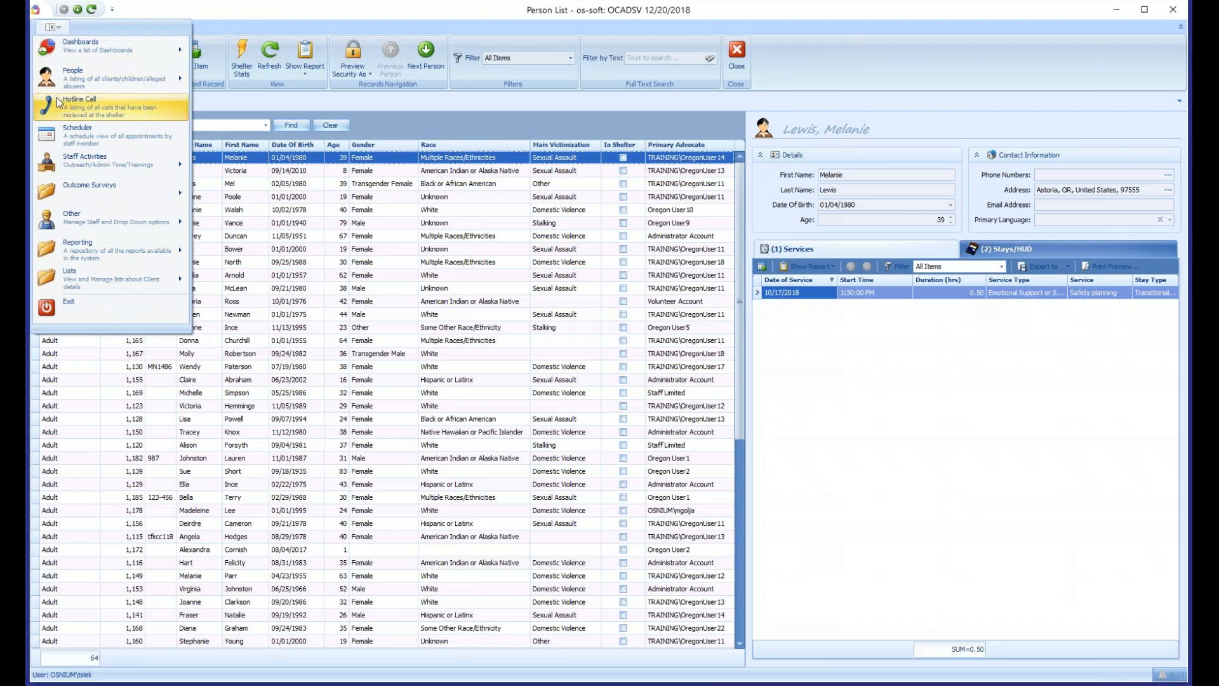
{"action": "mouse_move", "coordinate": [89, 223]}
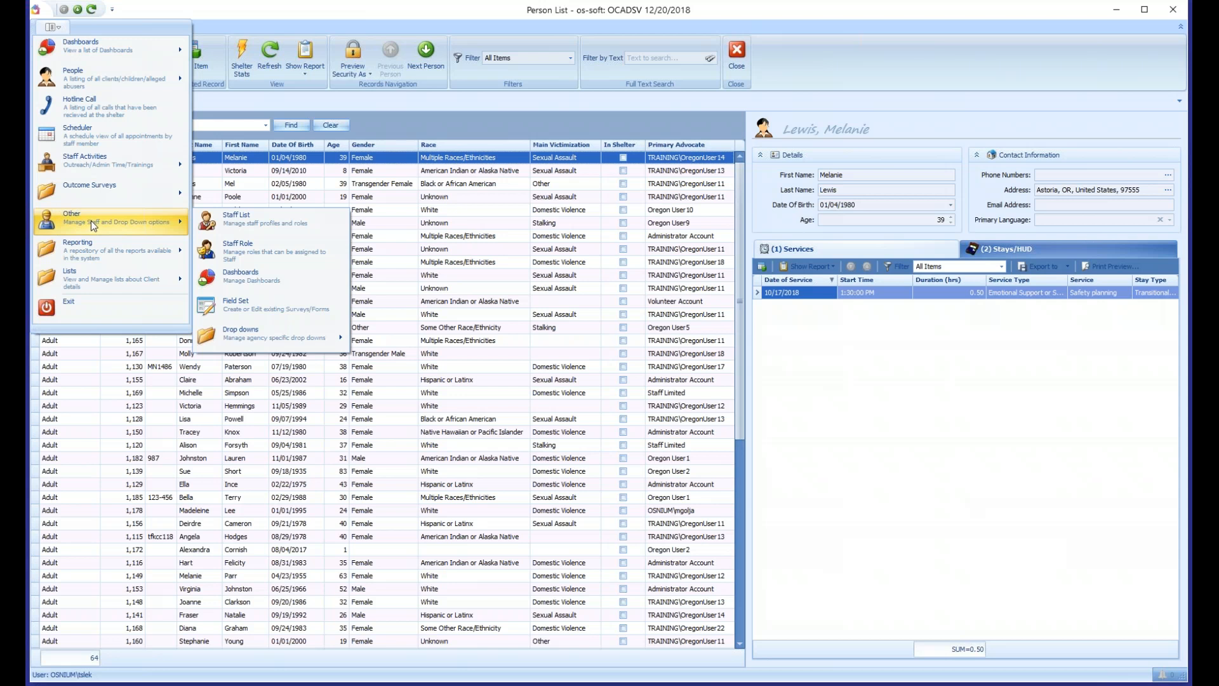
{"action": "left_click", "coordinate": [271, 222]}
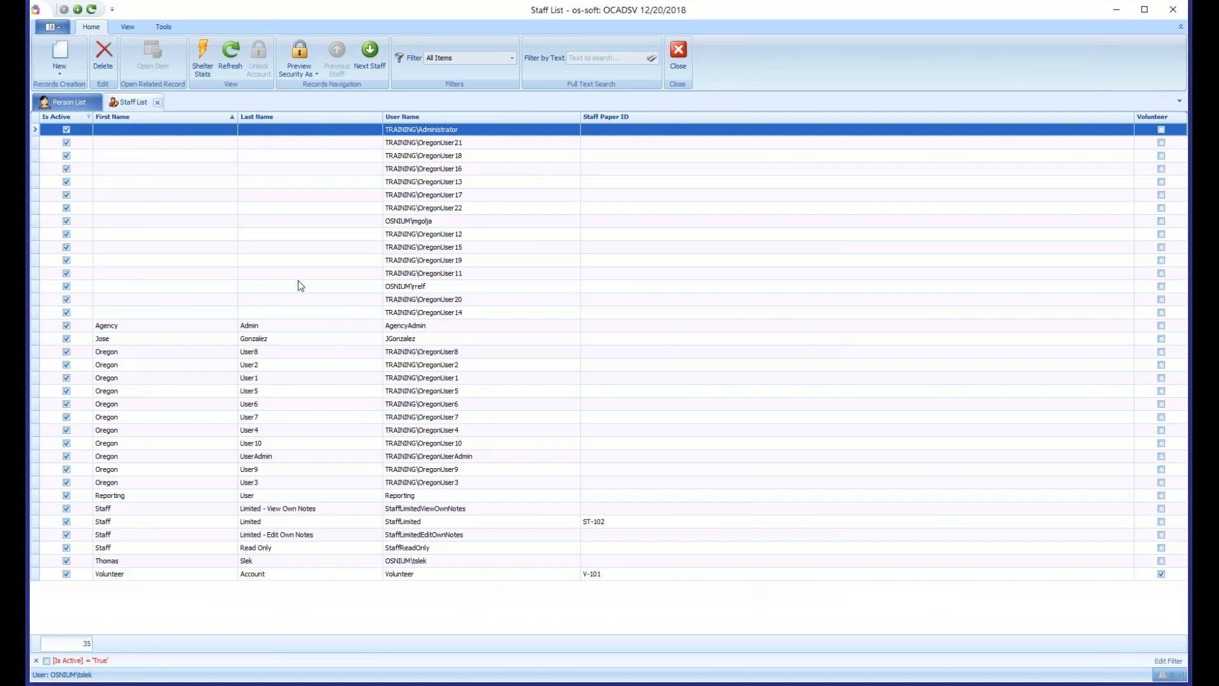
{"action": "left_click", "coordinate": [62, 61]}
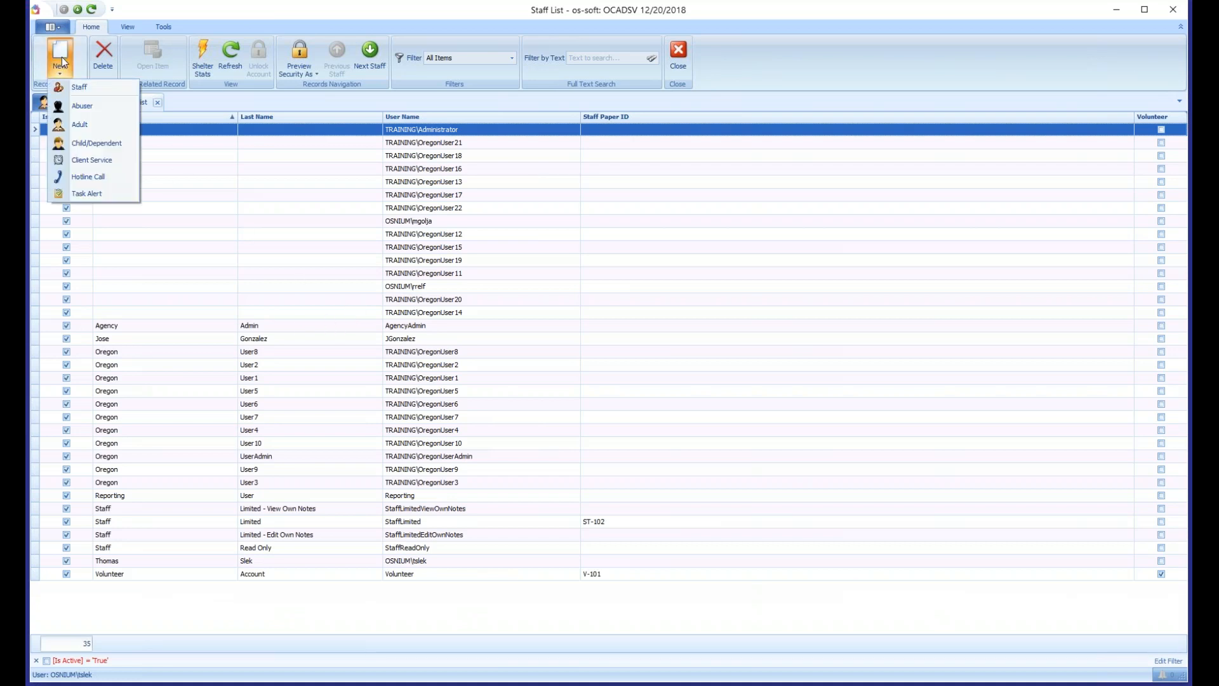
{"action": "left_click", "coordinate": [115, 93]}
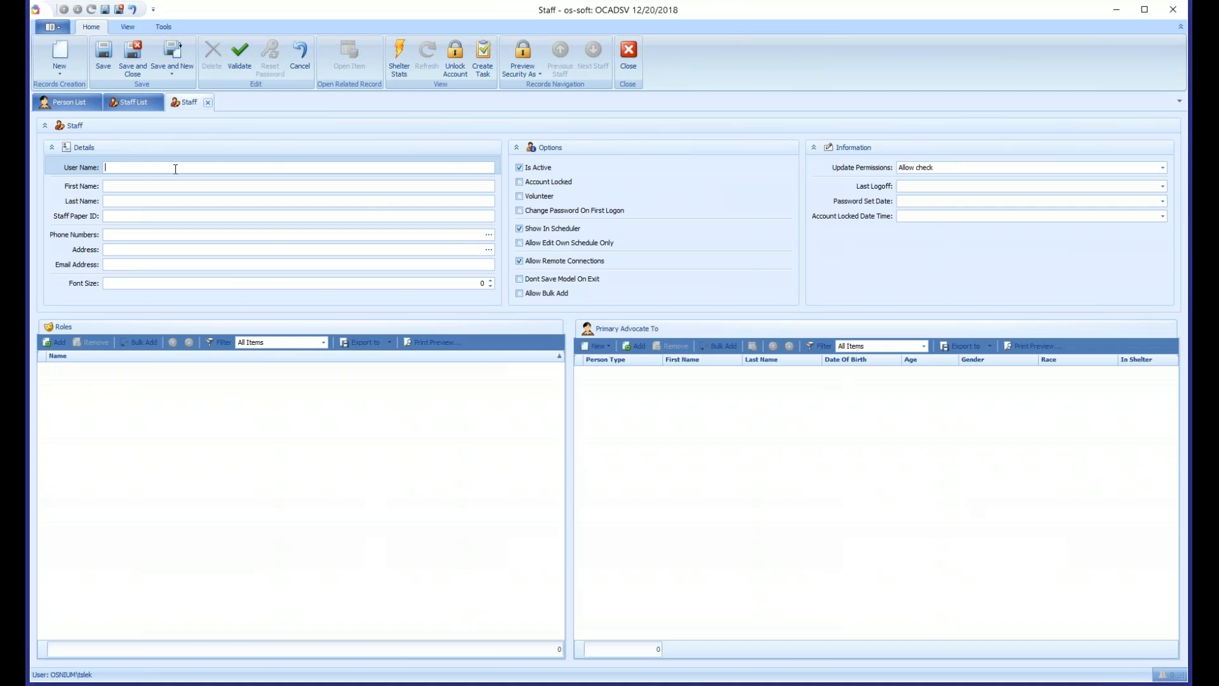
- Enter TAccount as the user name, Test as the first name and Account as the last name
{"action": "type", "text": "TAccount"}
{"action": "key", "text": "Tab"}
{"action": "type", "text": "Test"}
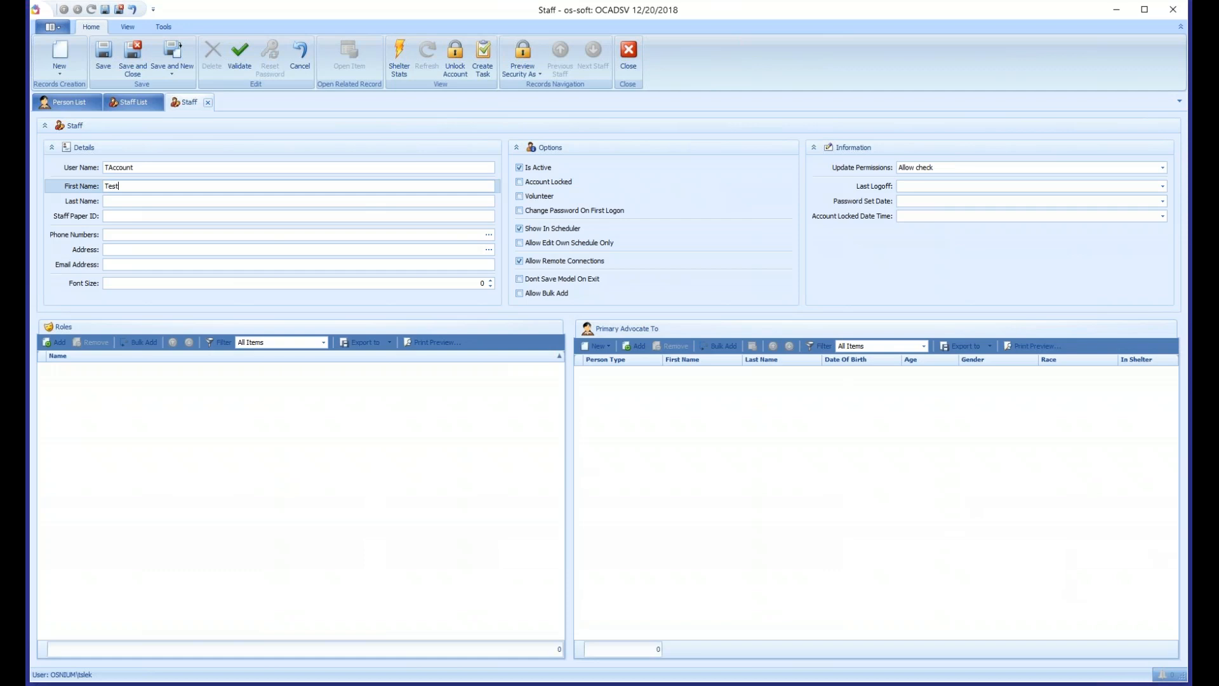
{"action": "key", "text": "Tab"}
{"action": "type", "text": "Account"}
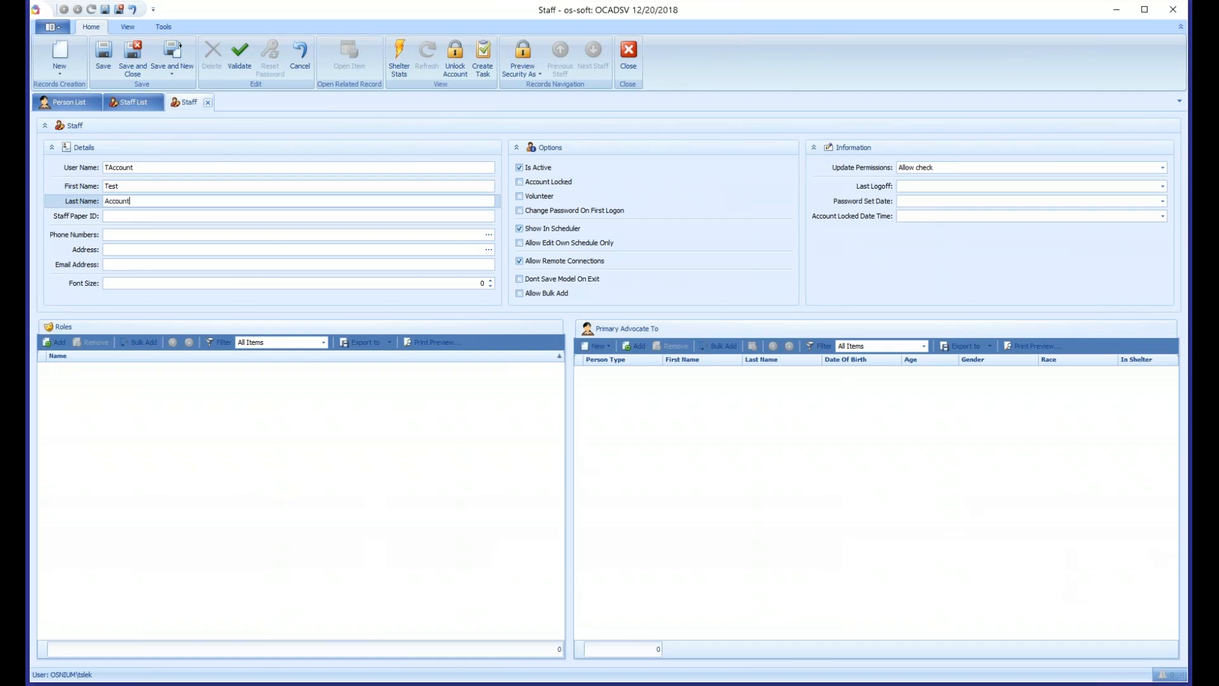
- Fill in the Staff Paper ID and set the account's font size to 14
{"action": "left_click", "coordinate": [113, 216]}
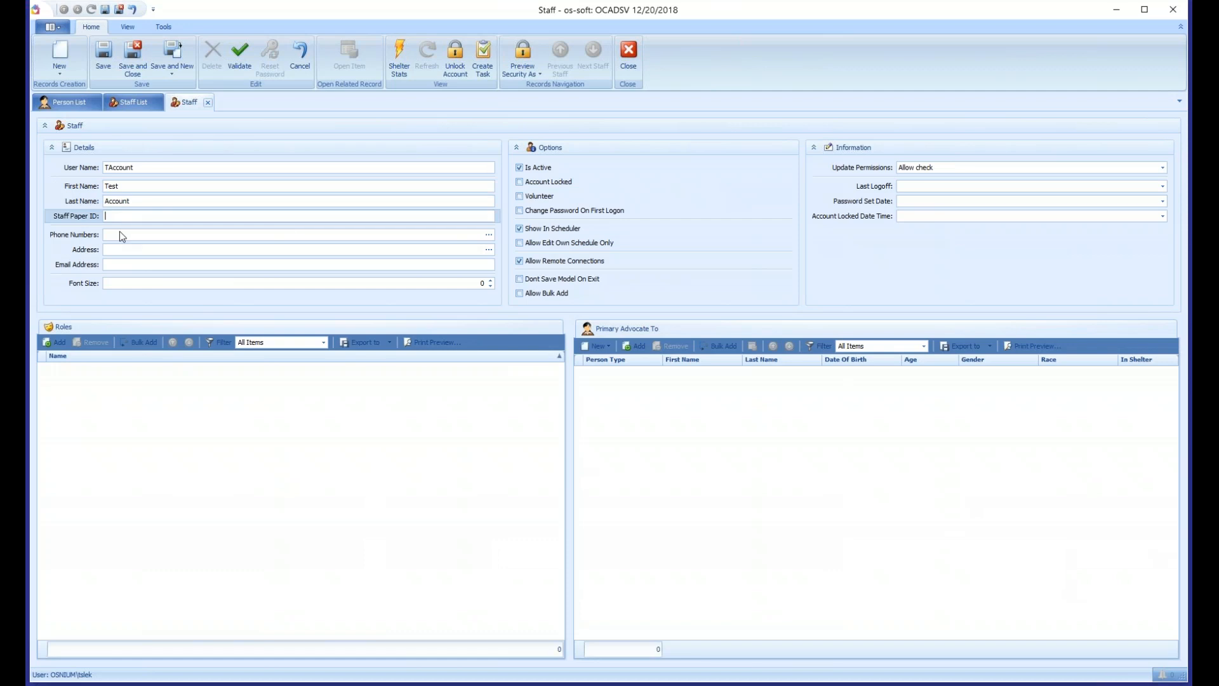
{"action": "type", "text": "123-456"}
{"action": "left_click", "coordinate": [243, 283]}
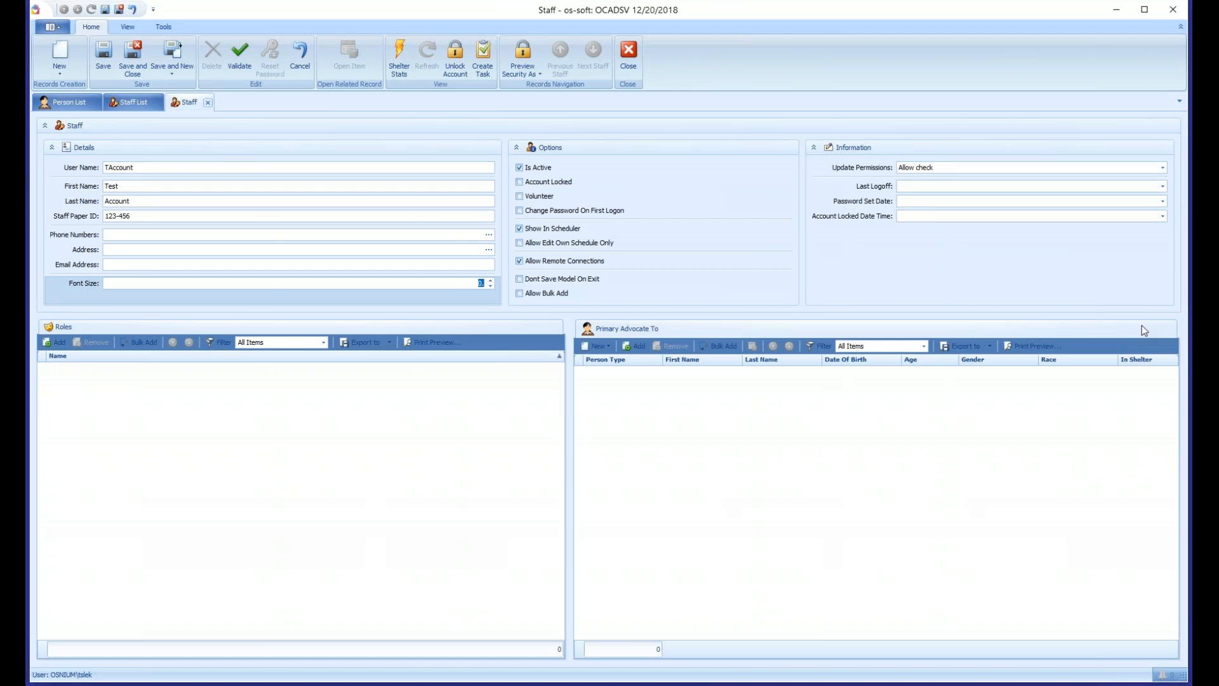
{"action": "type", "text": "14"}
{"action": "double_click", "coordinate": [166, 166]}
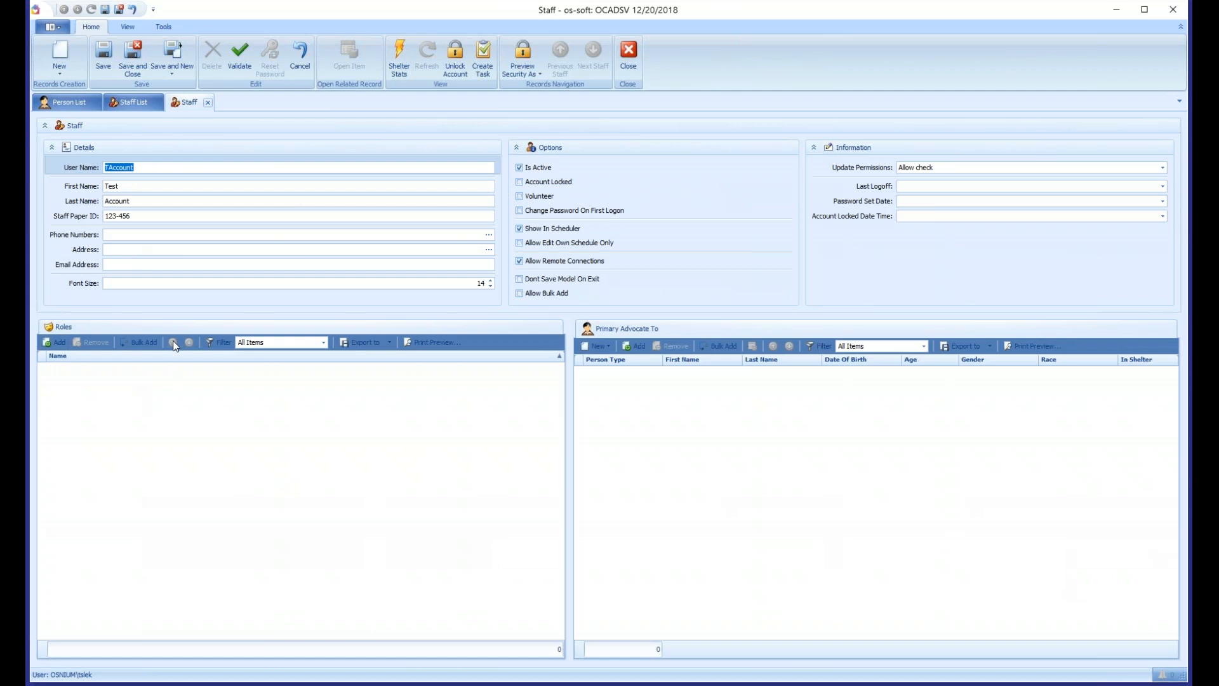
{"action": "left_click", "coordinate": [57, 342]}
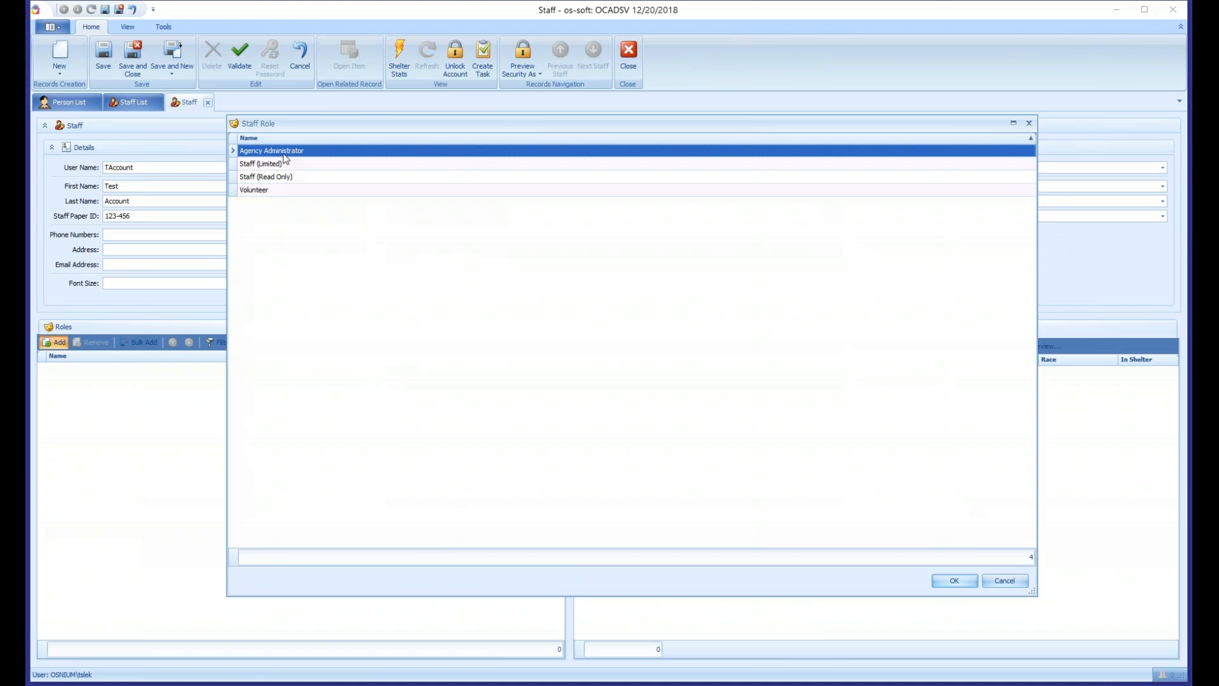
{"action": "left_click", "coordinate": [285, 165]}
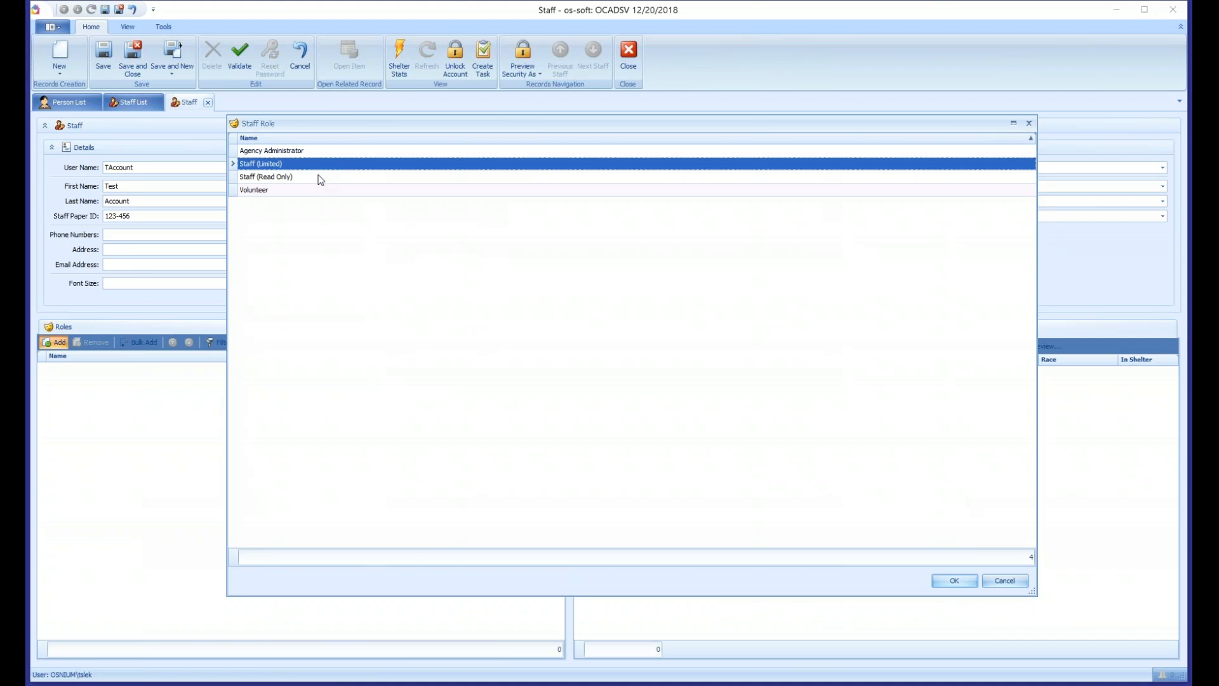
{"action": "left_click", "coordinate": [269, 179]}
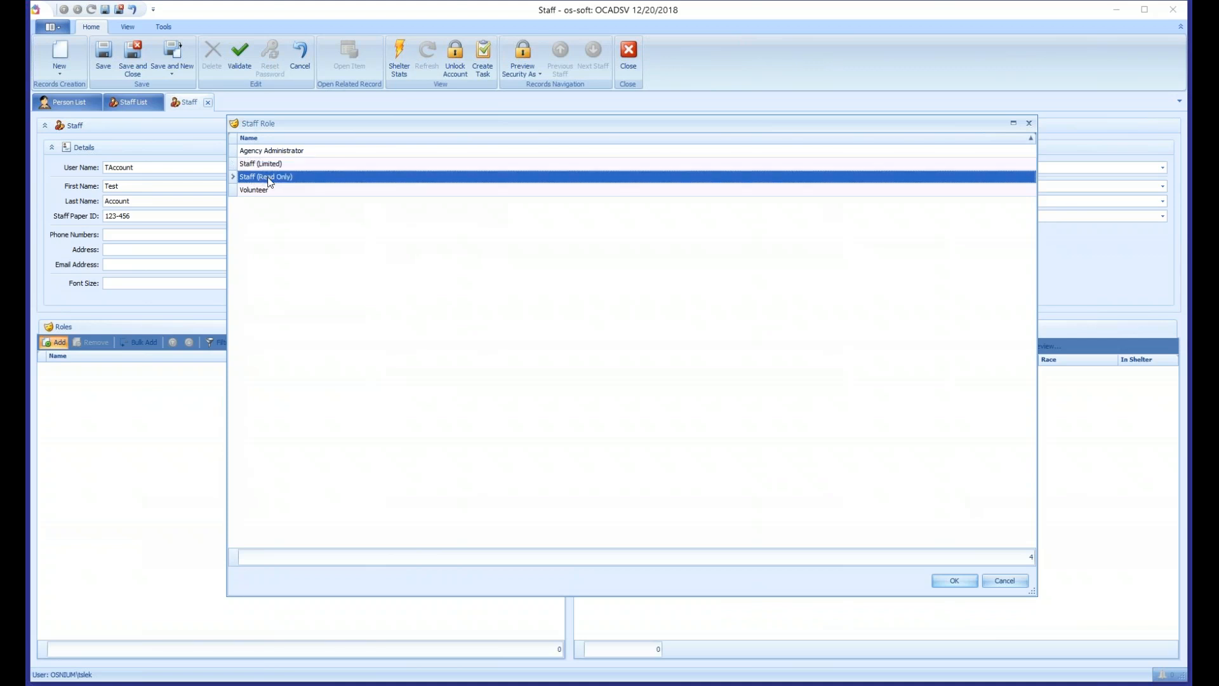
{"action": "left_click", "coordinate": [425, 189]}
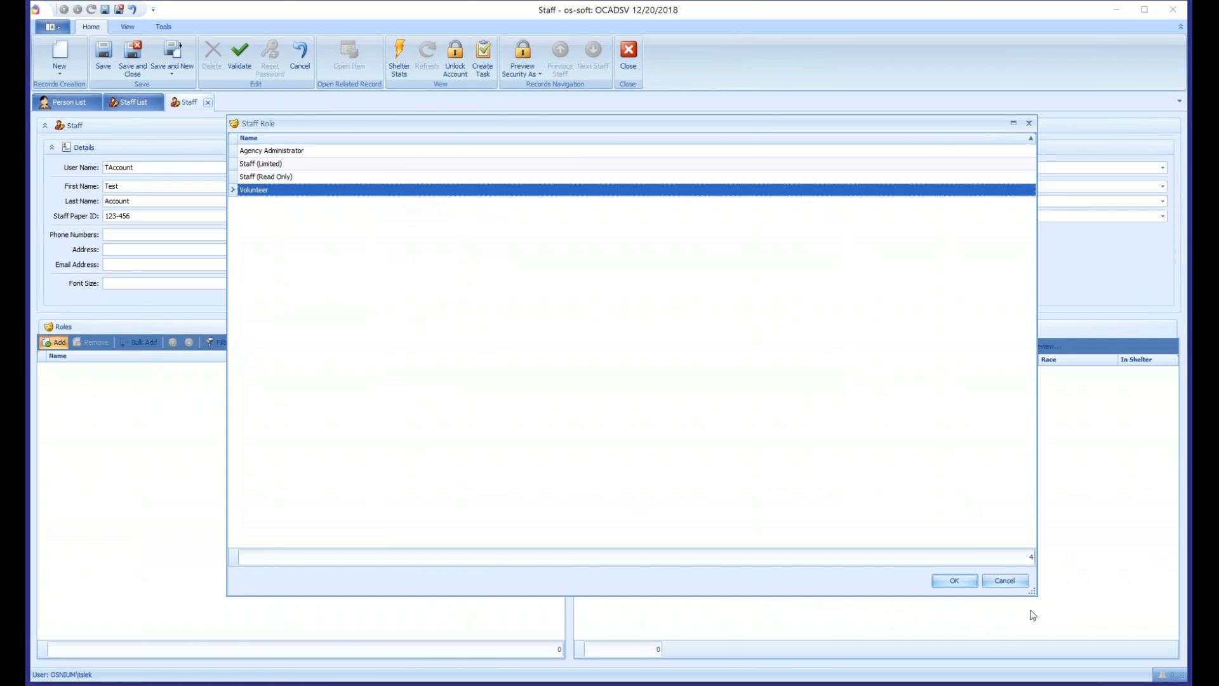
{"action": "left_click_drag", "start_coordinate": [1031, 589], "coordinate": [792, 577]}
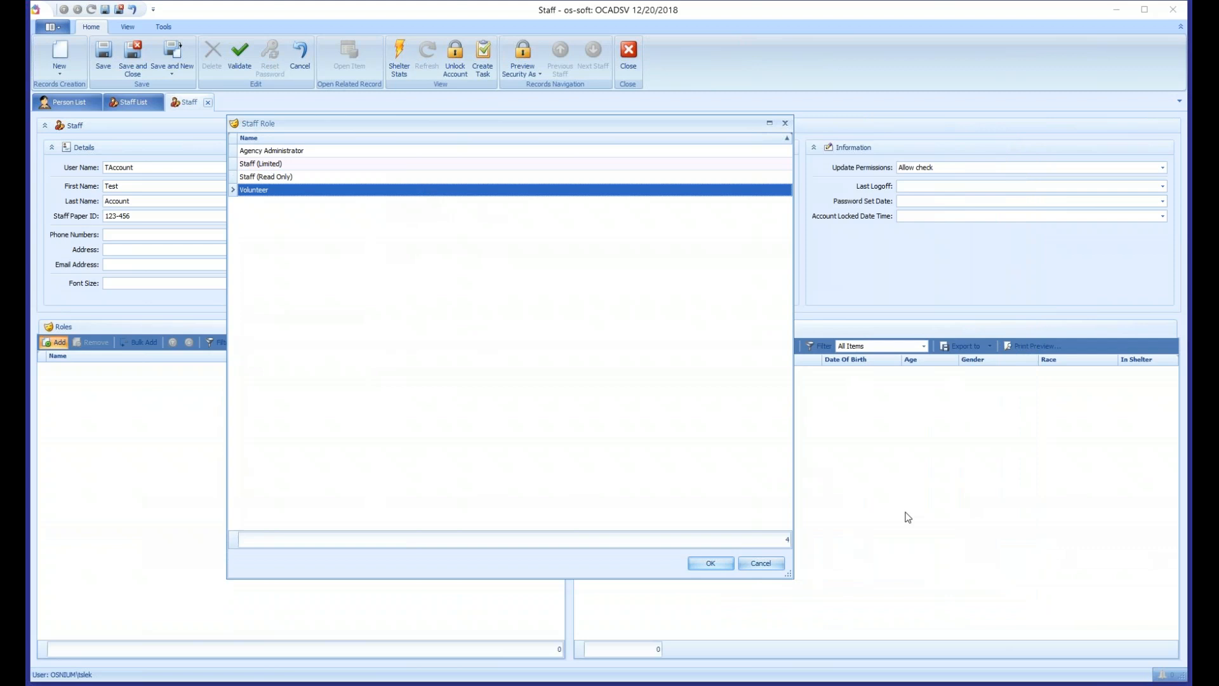
{"action": "left_click", "coordinate": [785, 124]}
{"action": "left_click", "coordinate": [52, 27]}
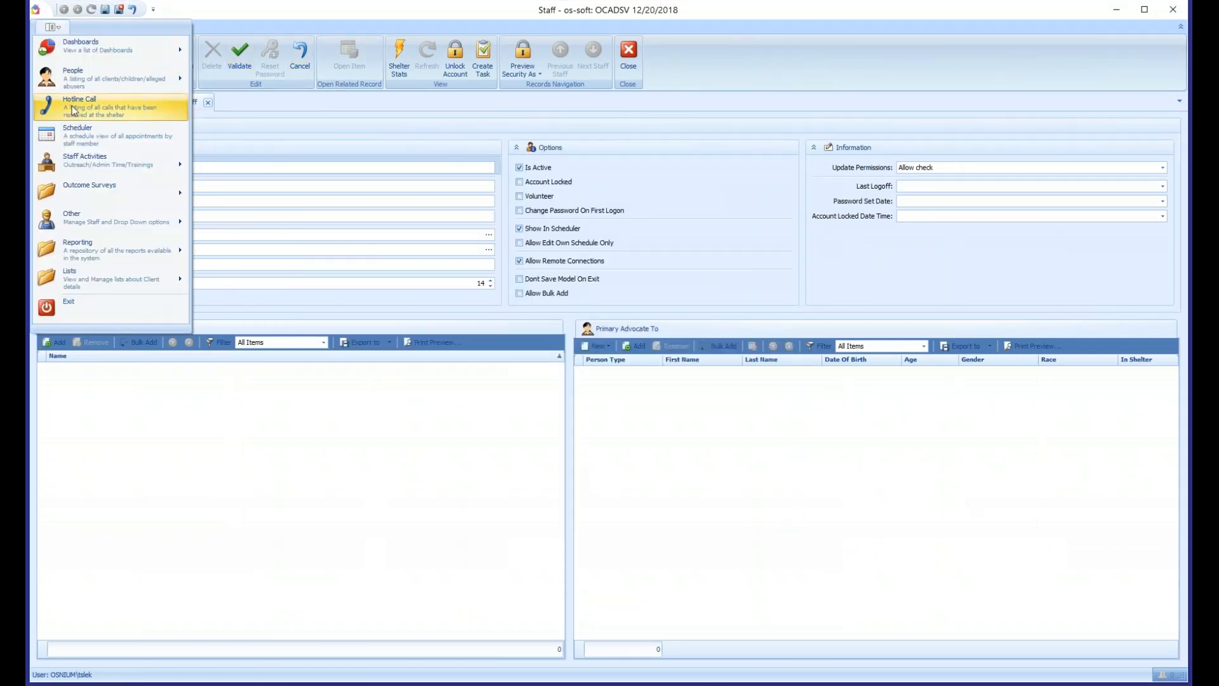
{"action": "mouse_move", "coordinate": [85, 162]}
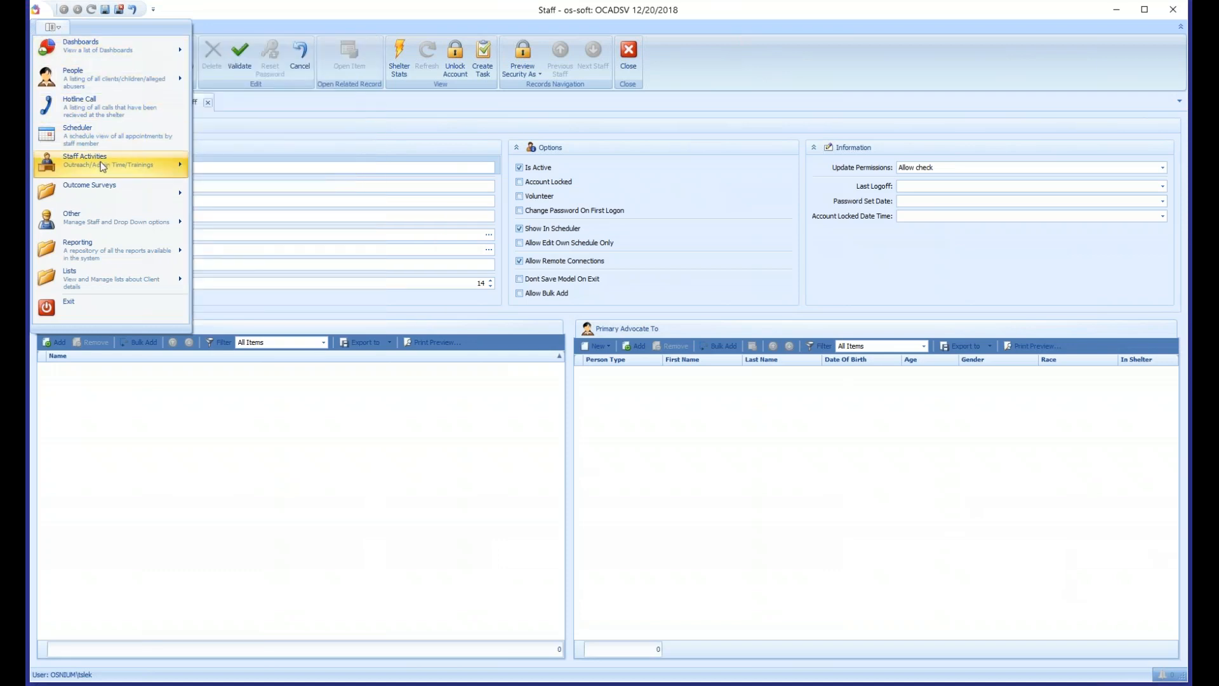
{"action": "mouse_move", "coordinate": [101, 163]}
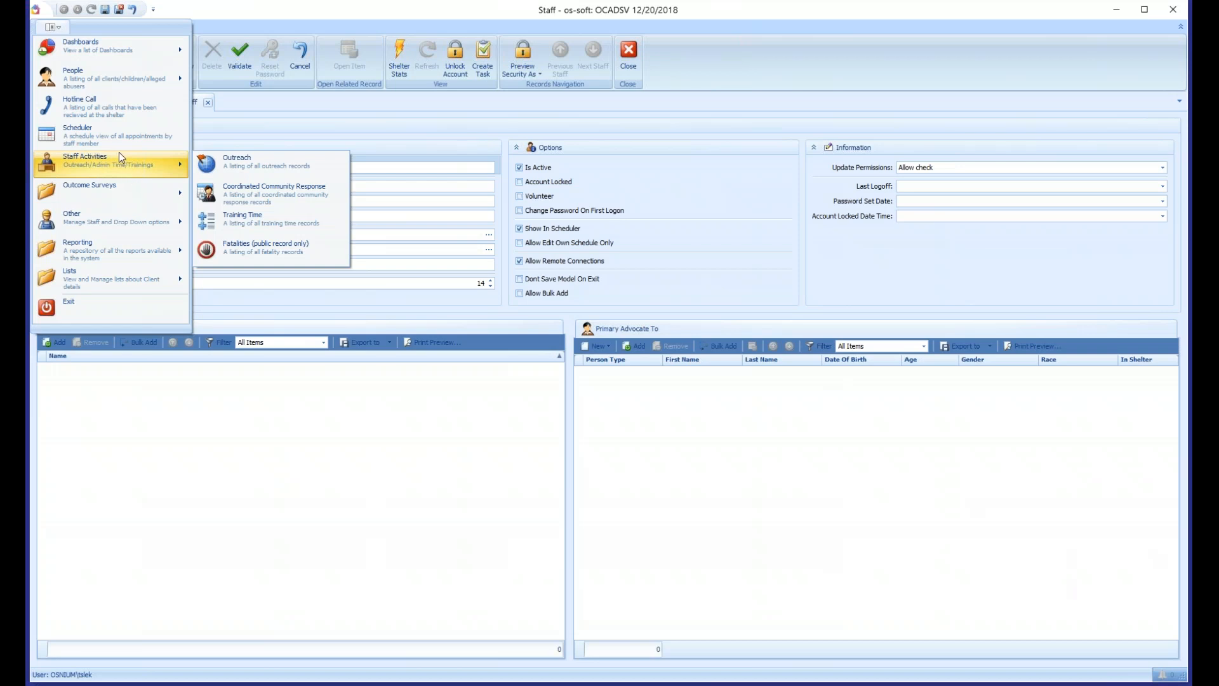
- Disable Allow Remote Connections and add the Staff (Limited) role to the staff account
{"action": "left_click", "coordinate": [757, 265]}
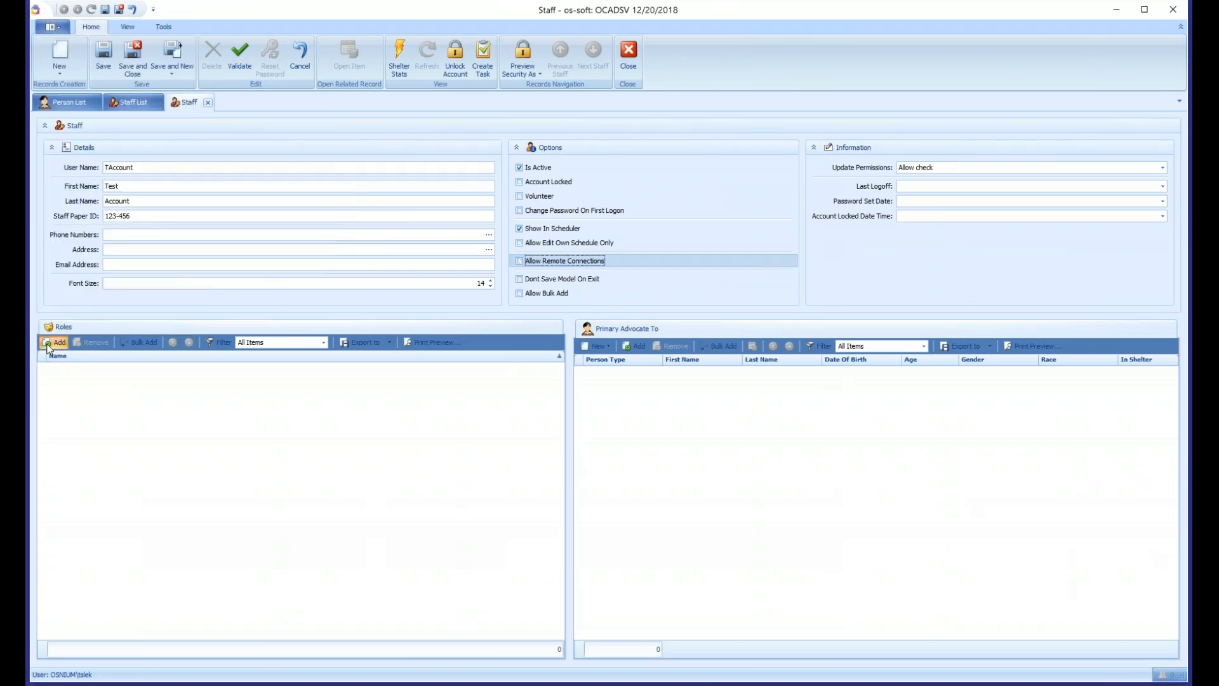
{"action": "left_click", "coordinate": [56, 343]}
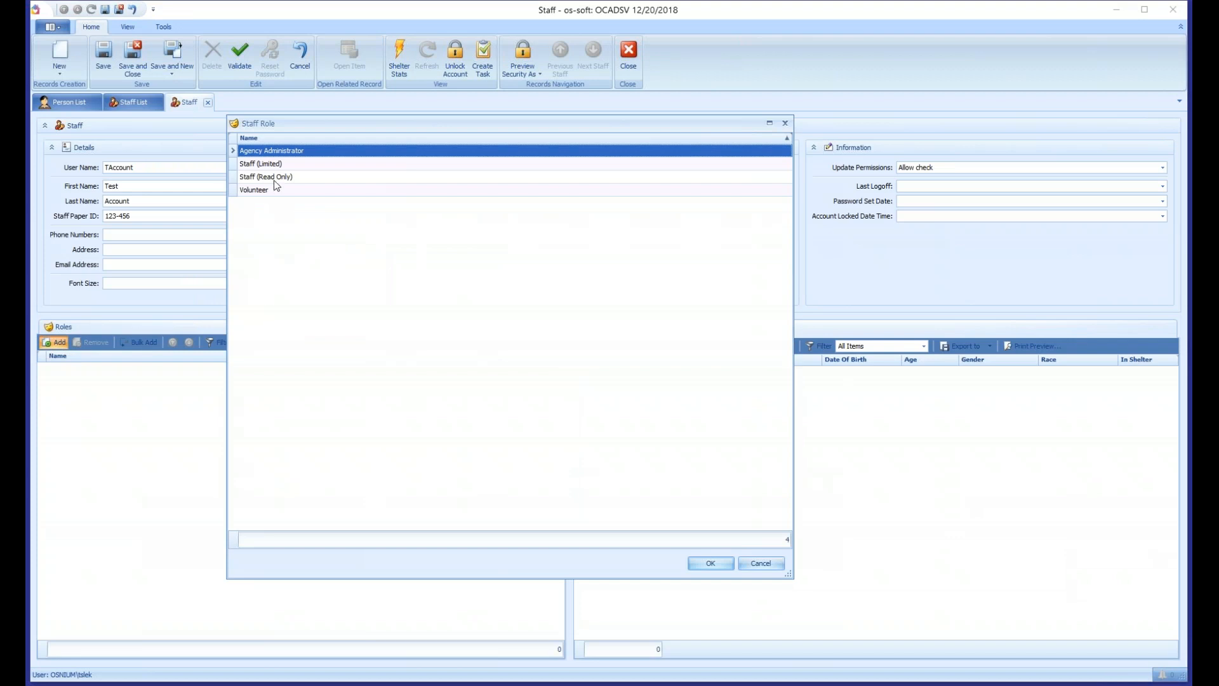
{"action": "left_click", "coordinate": [286, 165]}
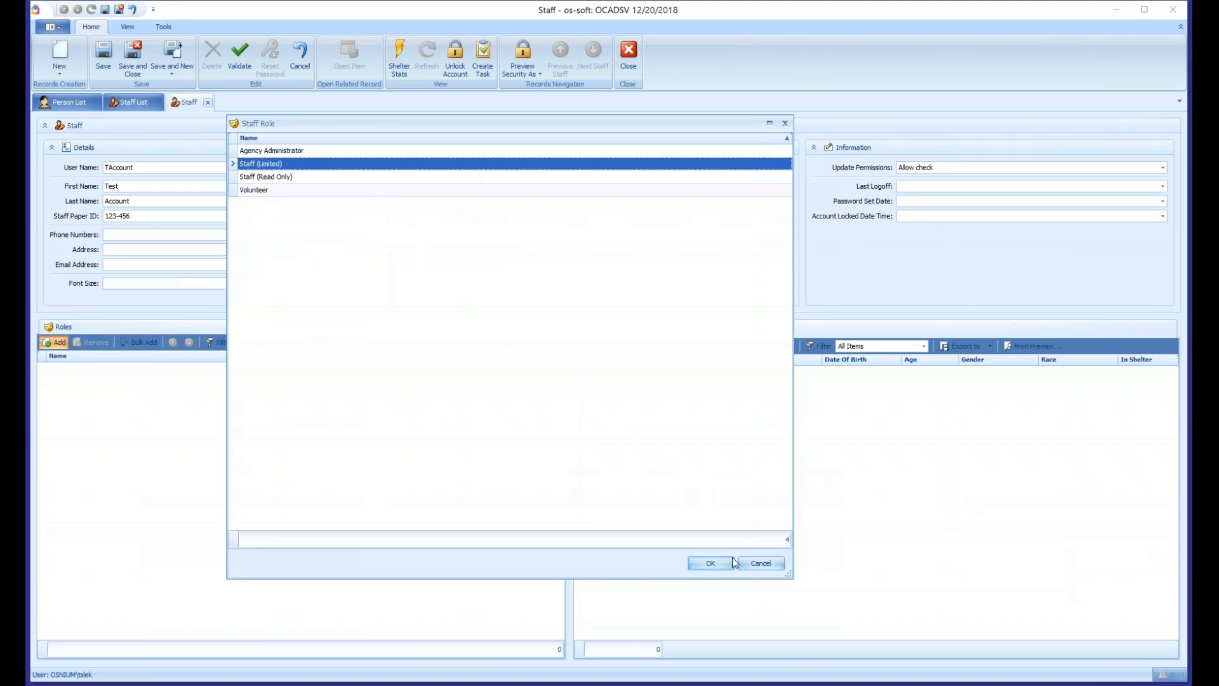
{"action": "left_click", "coordinate": [718, 566]}
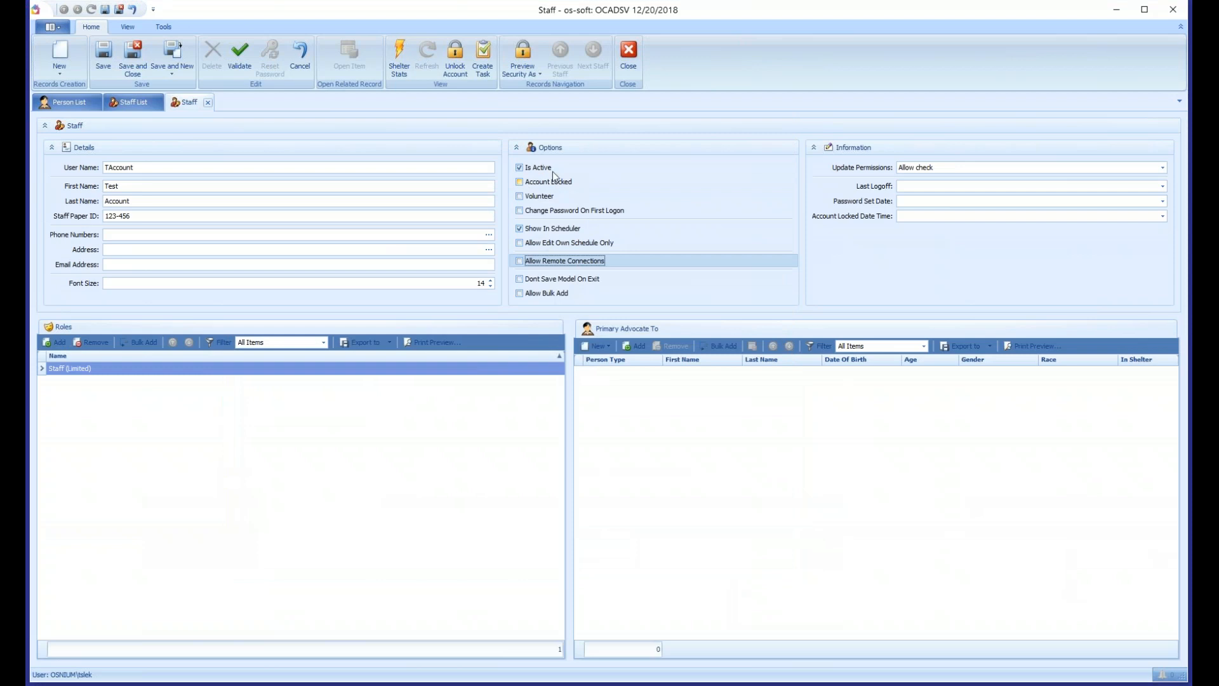
- Try out the Is Active, Account Locked and Allow Edit Own Schedule Only options, restoring each one
{"action": "left_click", "coordinate": [536, 166]}
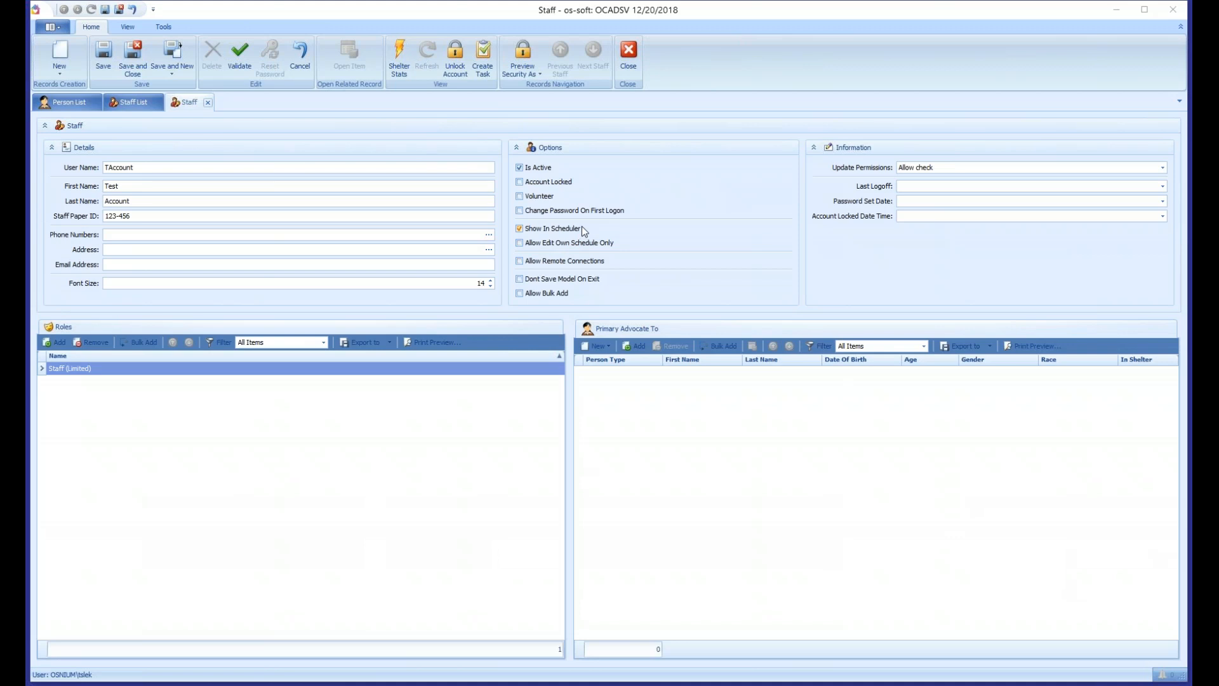
{"action": "left_click", "coordinate": [534, 184]}
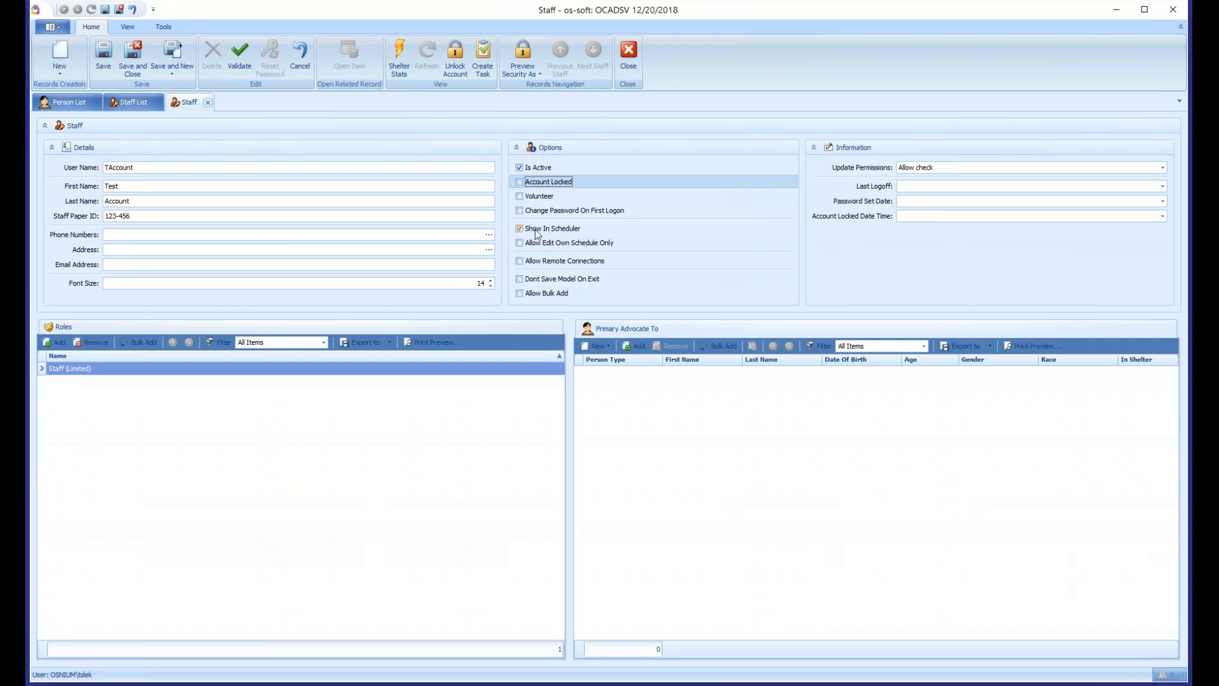
{"action": "left_click", "coordinate": [538, 247]}
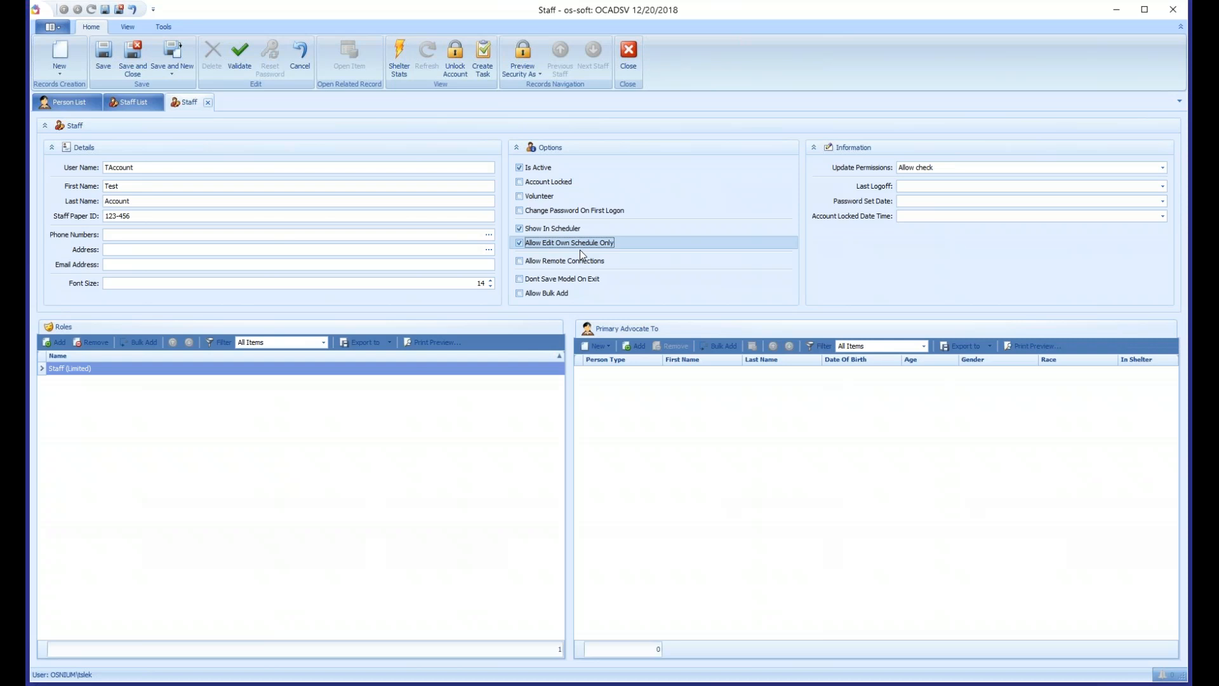
{"action": "left_click", "coordinate": [580, 249]}
- Try None as the account's Update Permissions and restore Allow check
{"action": "left_click", "coordinate": [929, 172]}
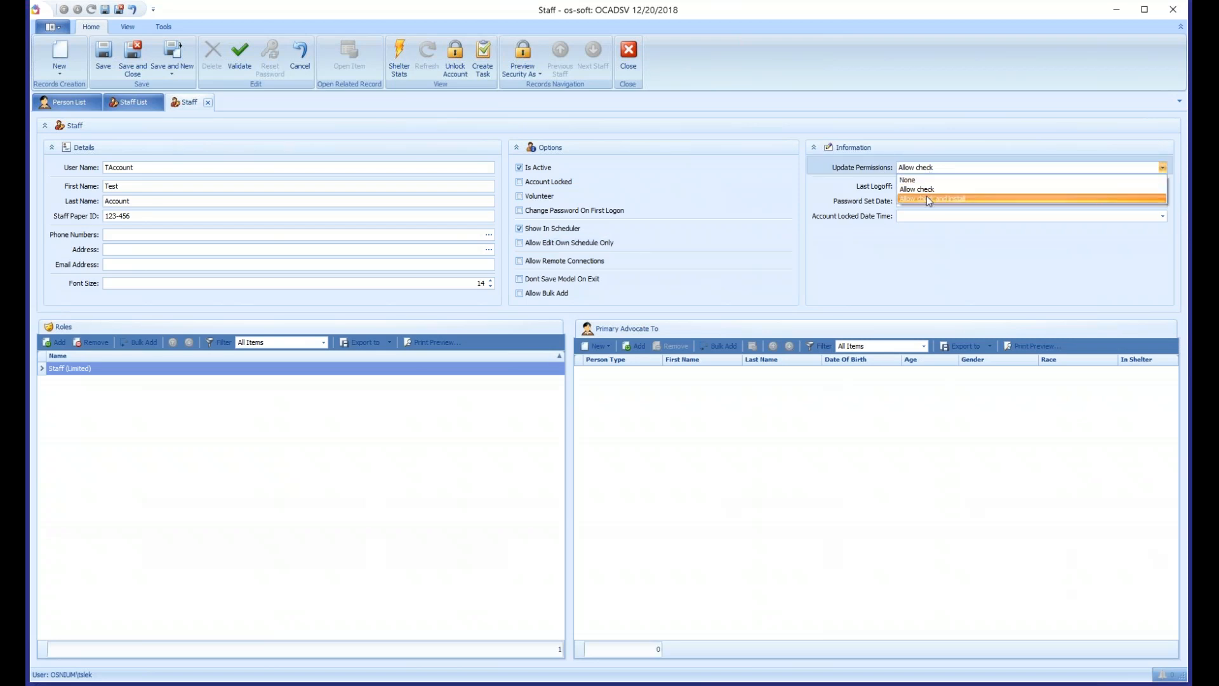
{"action": "left_click", "coordinate": [921, 180]}
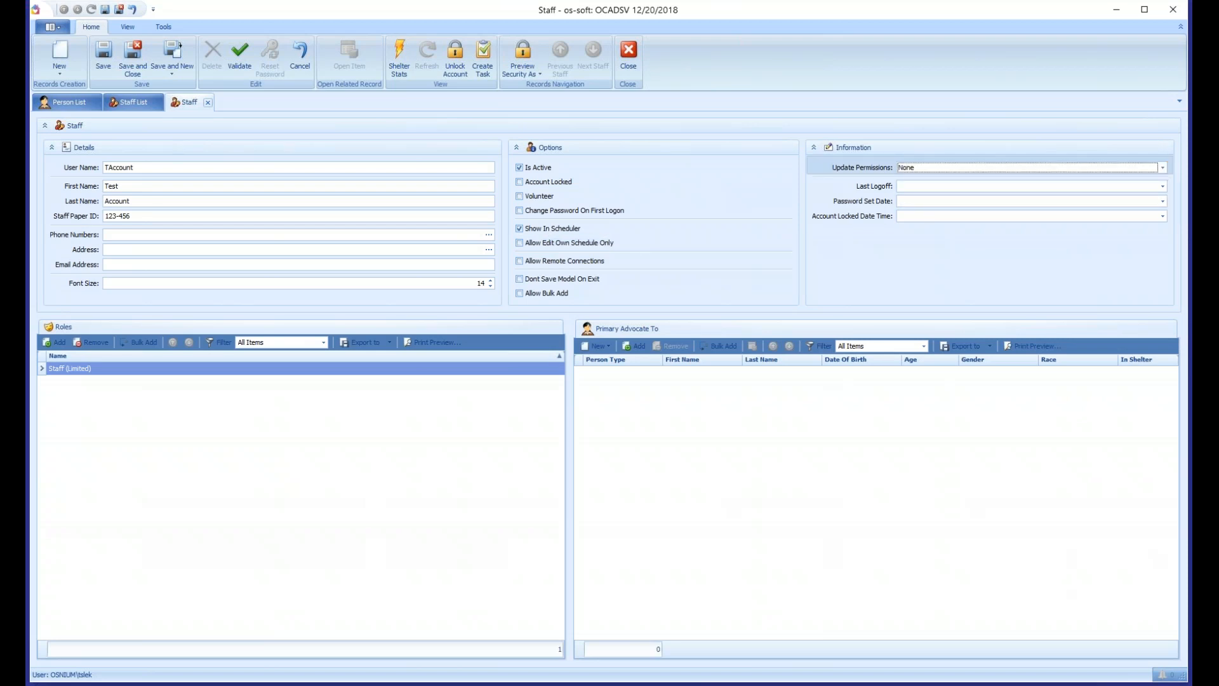
{"action": "left_click", "coordinate": [921, 172]}
{"action": "left_click", "coordinate": [919, 189]}
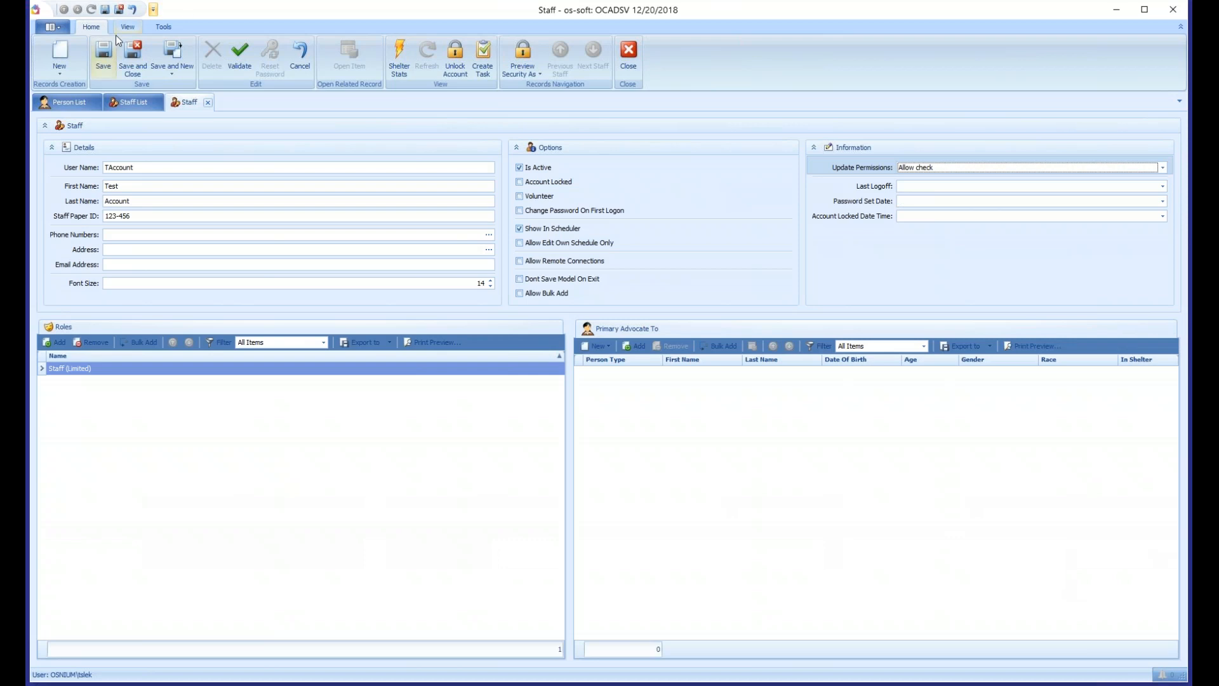
{"action": "left_click", "coordinate": [164, 26]}
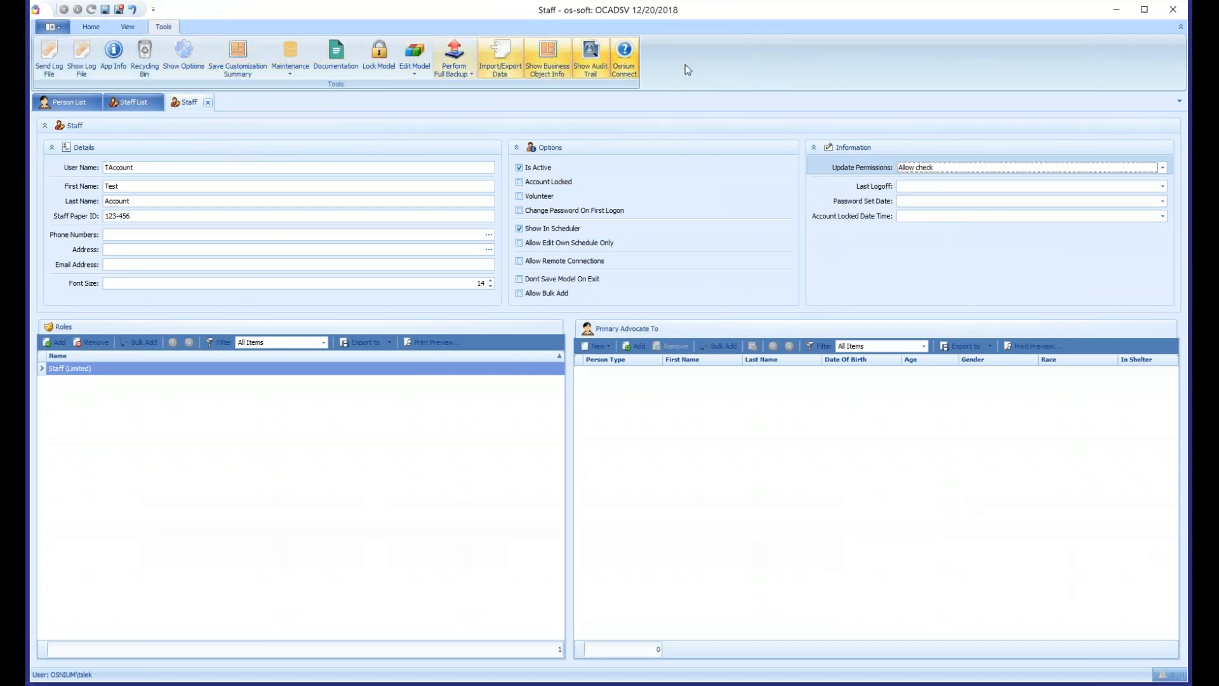
{"action": "scroll", "coordinate": [663, 68], "scroll_direction": "up", "scroll_amount": 2}
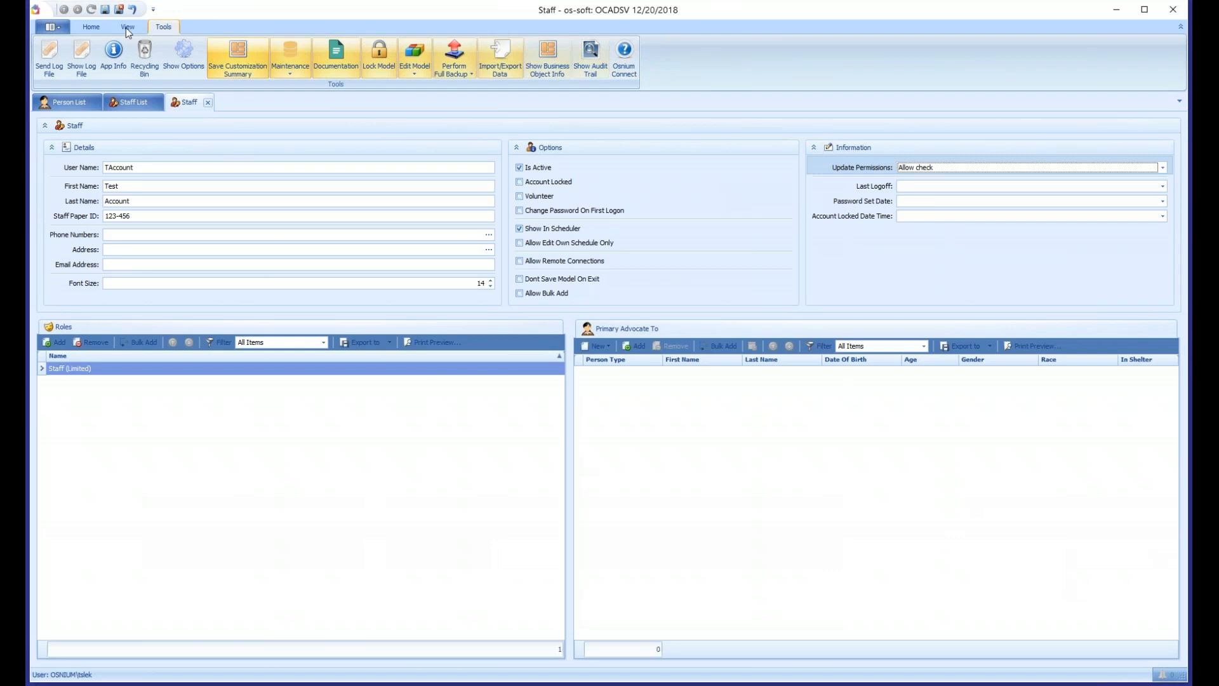
- Set the account's Update Permissions to Allow check and install
{"action": "left_click", "coordinate": [898, 169]}
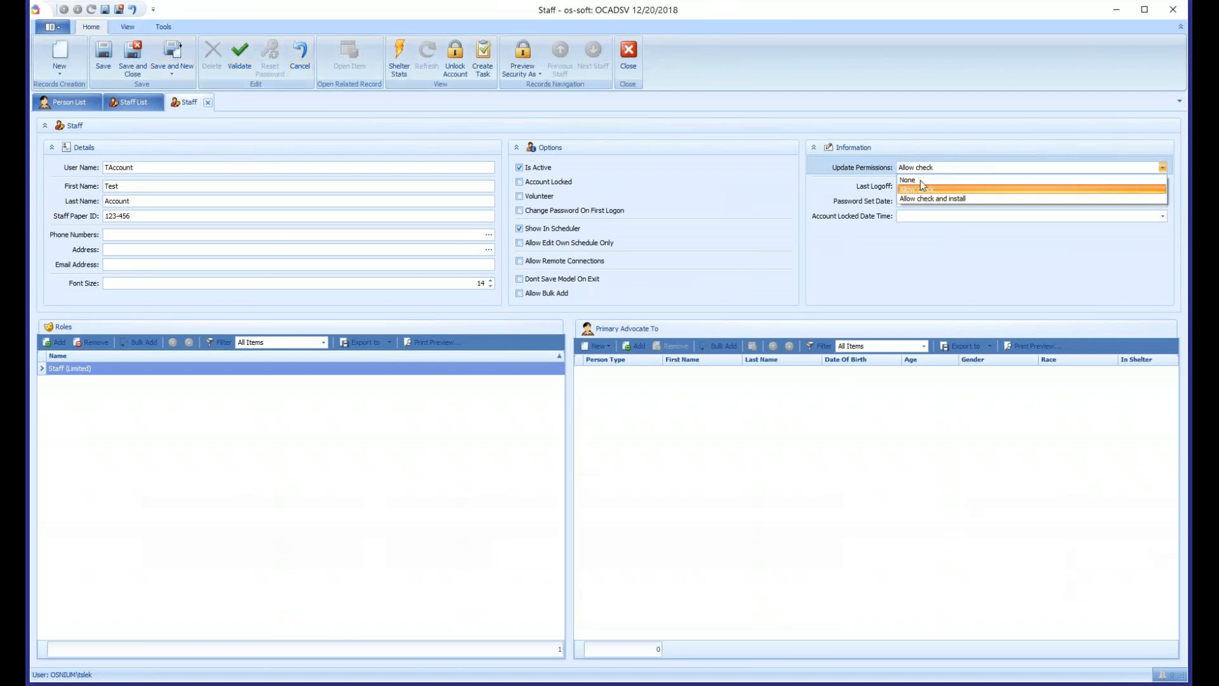
{"action": "left_click", "coordinate": [920, 200]}
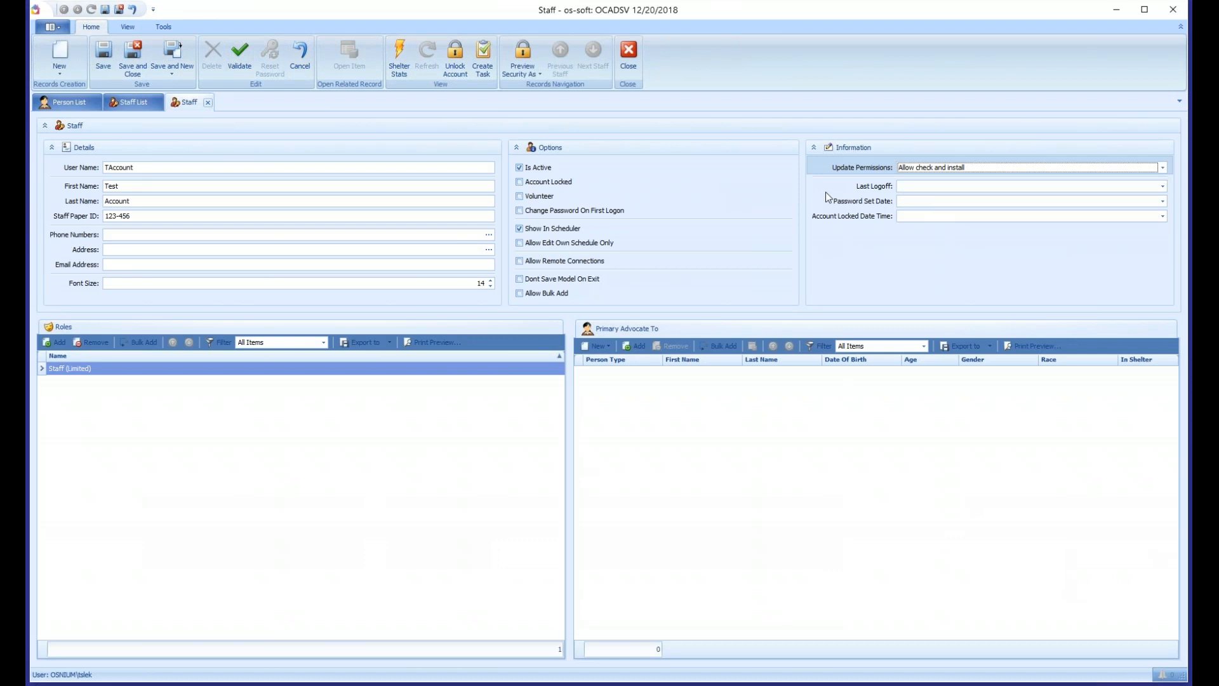
{"action": "left_click", "coordinate": [931, 189]}
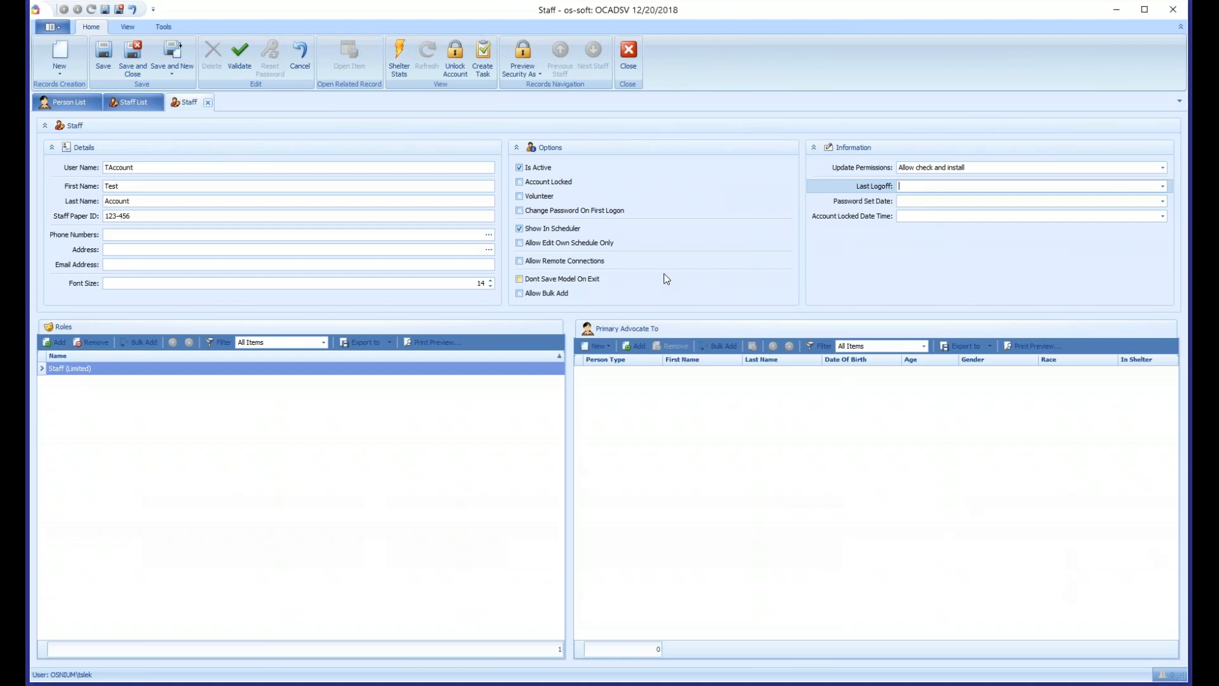
{"action": "left_click", "coordinate": [733, 439]}
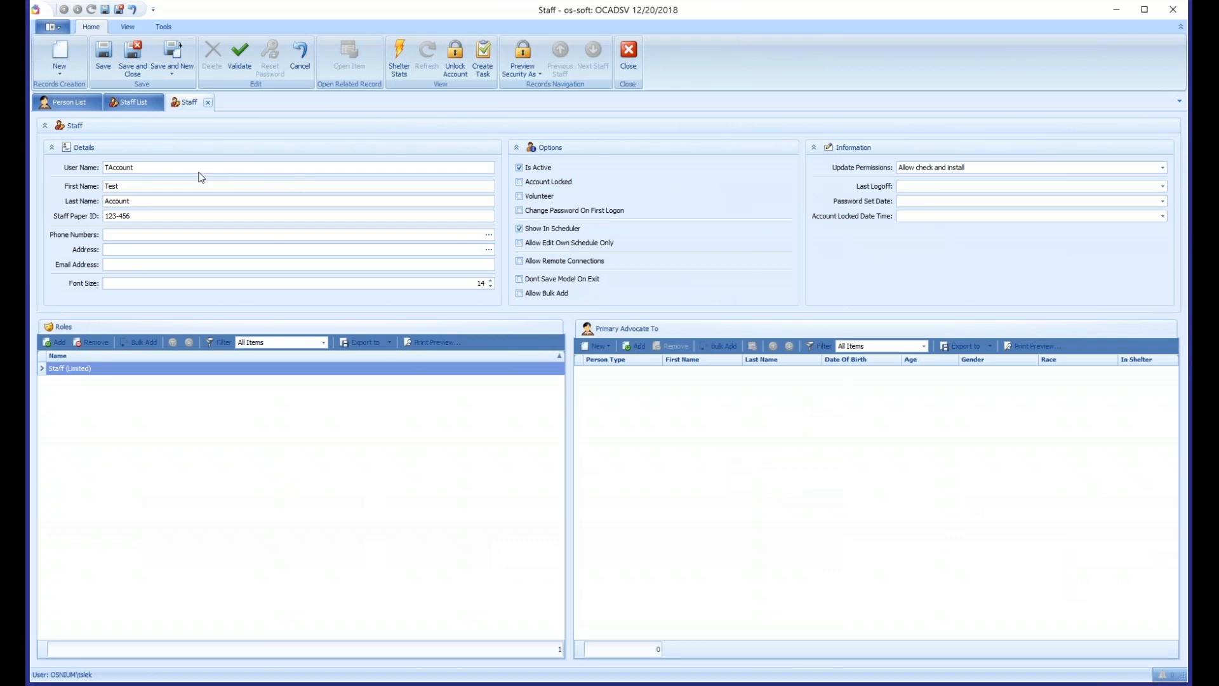
{"action": "double_click", "coordinate": [165, 169]}
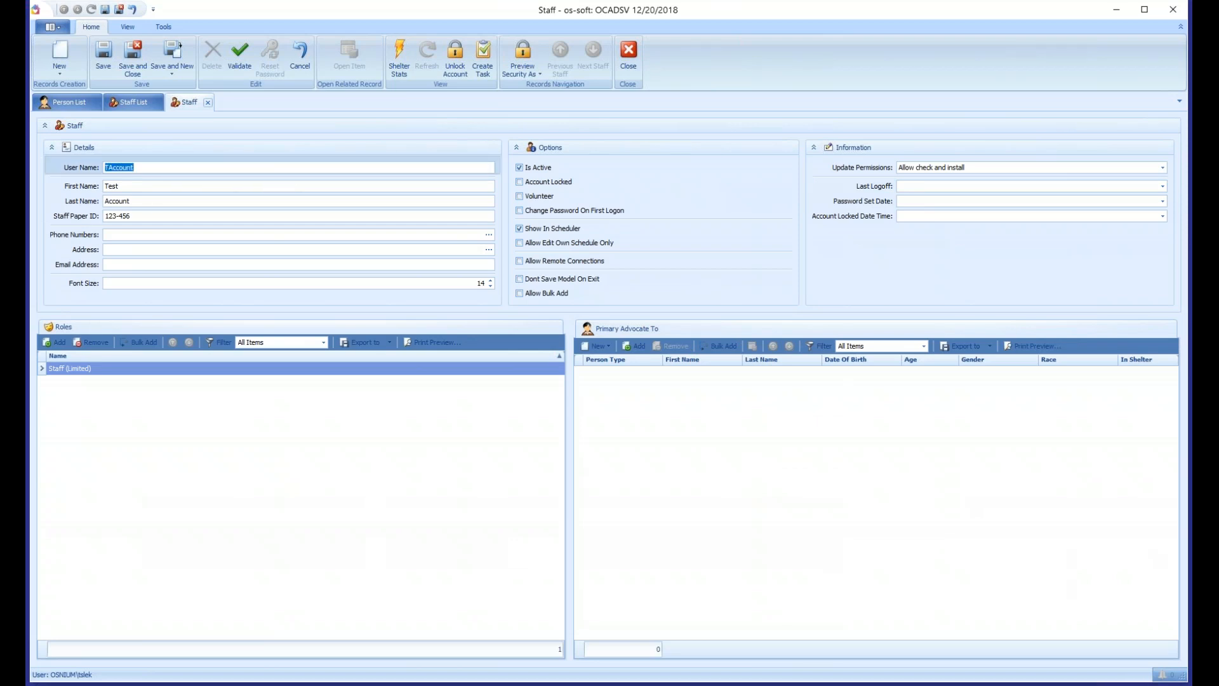
{"action": "left_click", "coordinate": [83, 374]}
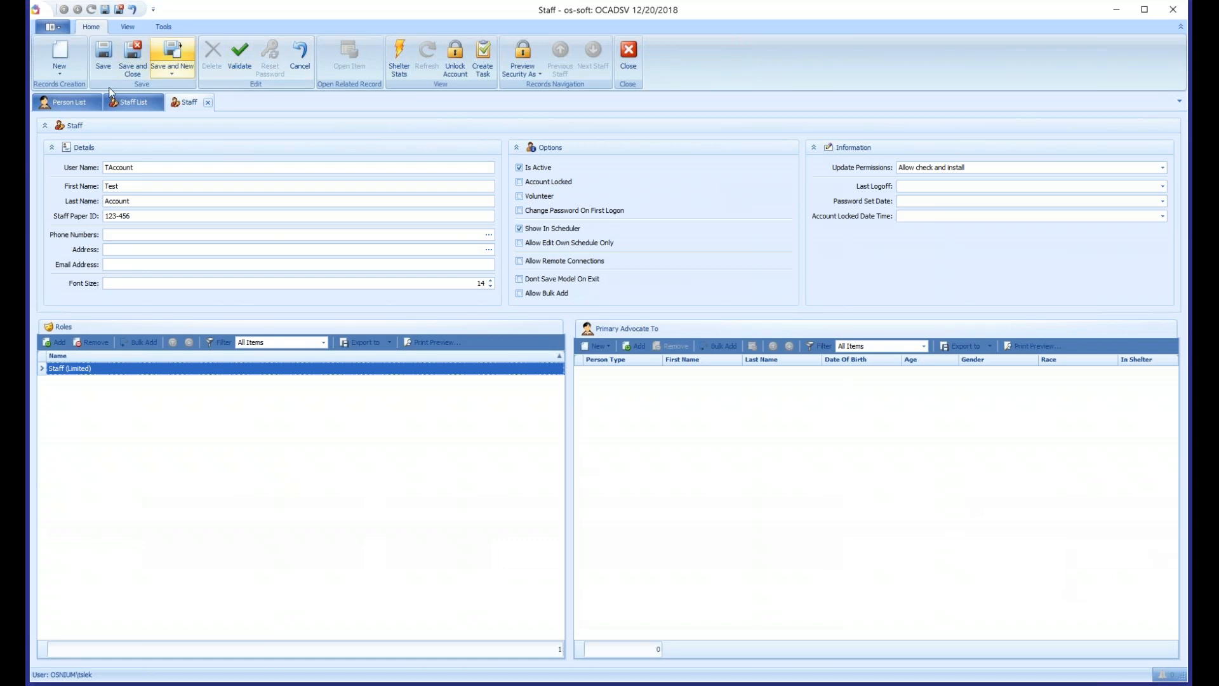
- Save the new staff account and reset its password, entering a new account password
{"action": "left_click", "coordinate": [108, 62]}
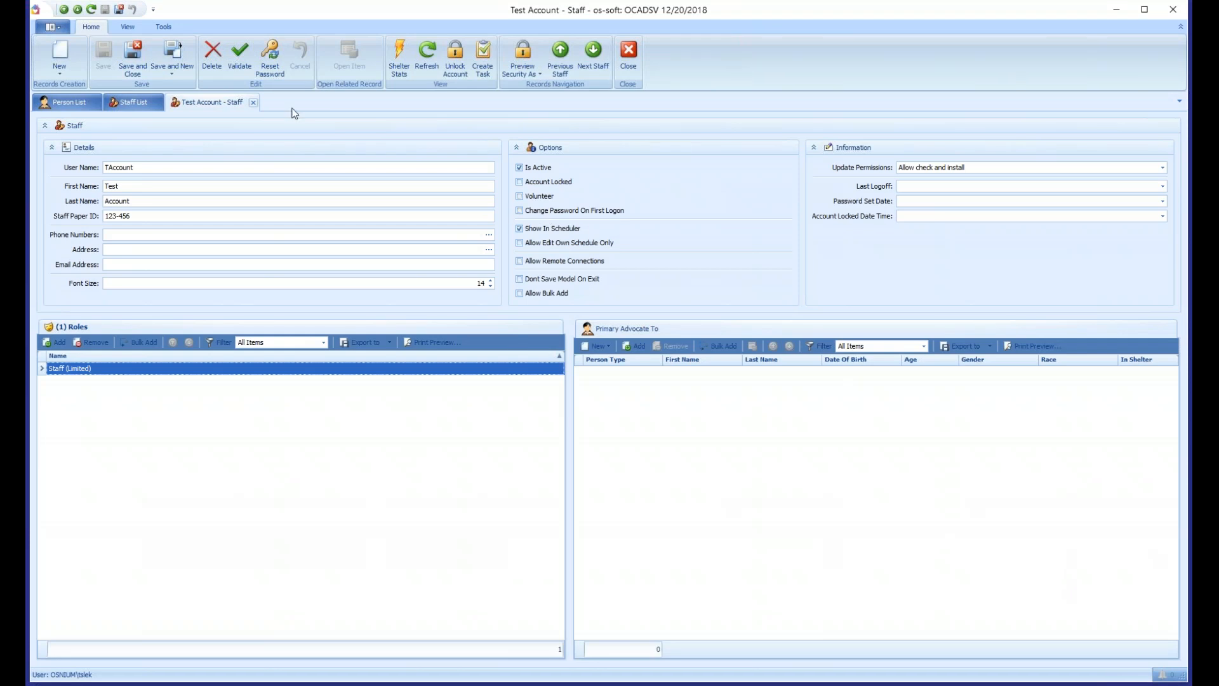
{"action": "left_click", "coordinate": [270, 58]}
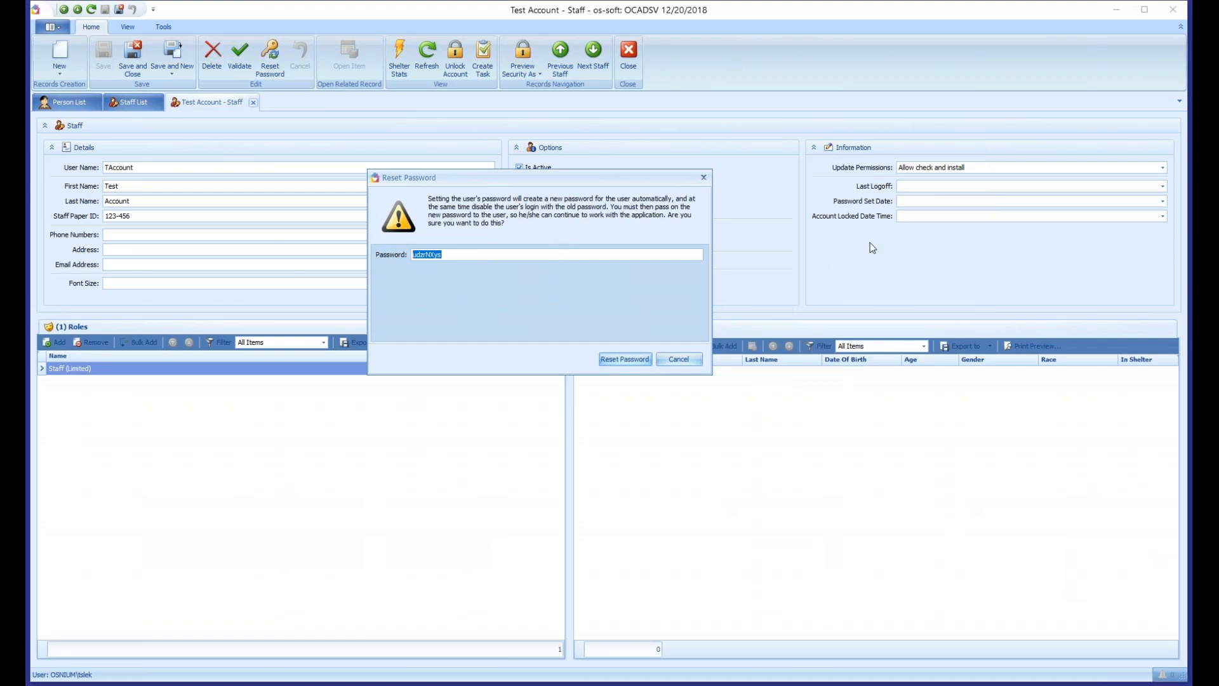
{"action": "key", "text": "BackSpace"}
{"action": "type", "text": "ABC123"}
{"action": "left_click", "coordinate": [621, 361]}
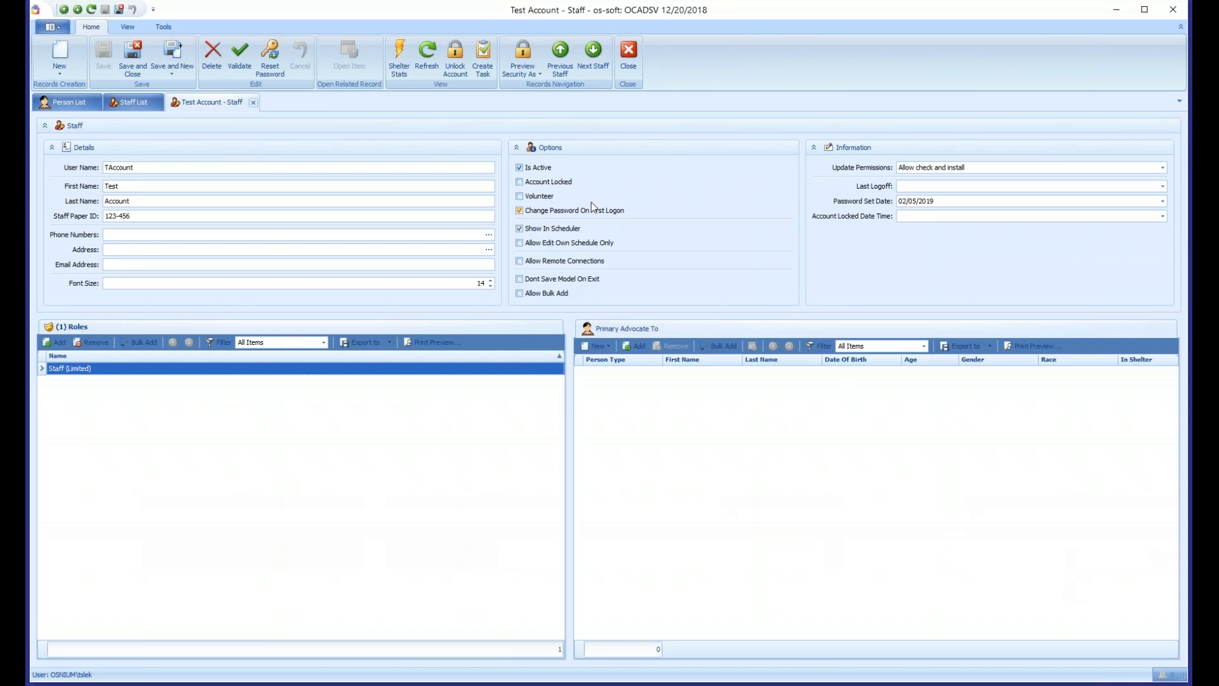
- Enable Change Password On First Logon for the staff account and save and close its record
{"action": "left_click", "coordinate": [533, 211]}
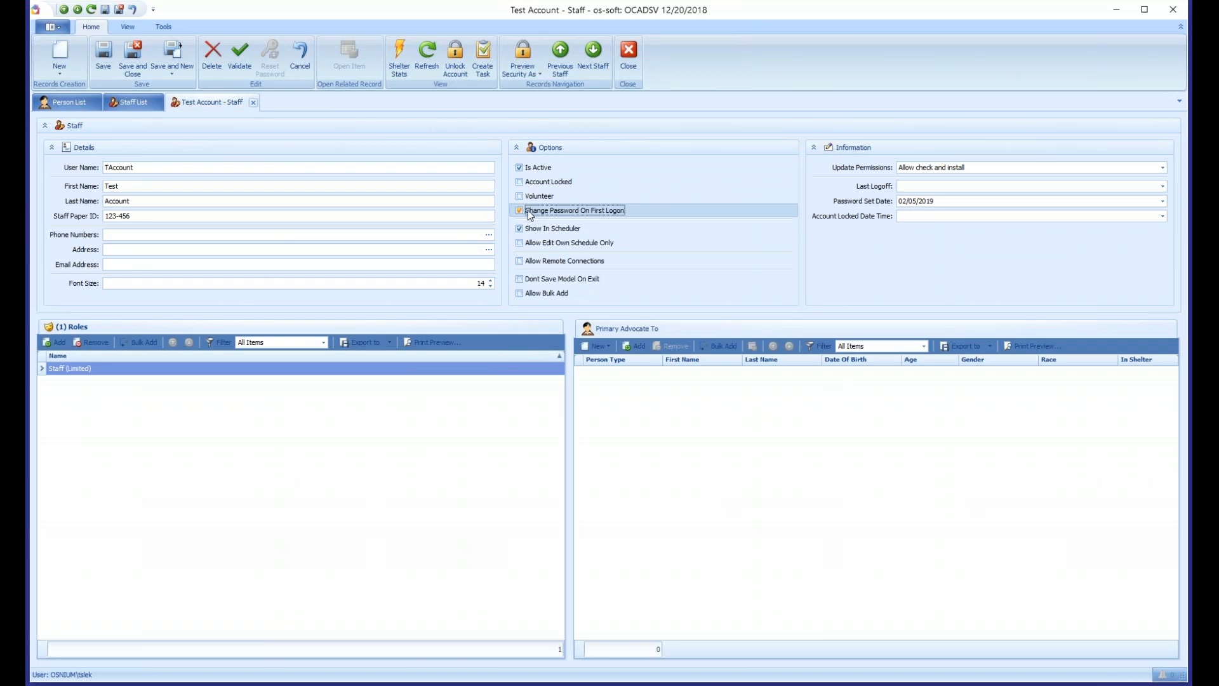
{"action": "left_click", "coordinate": [139, 71]}
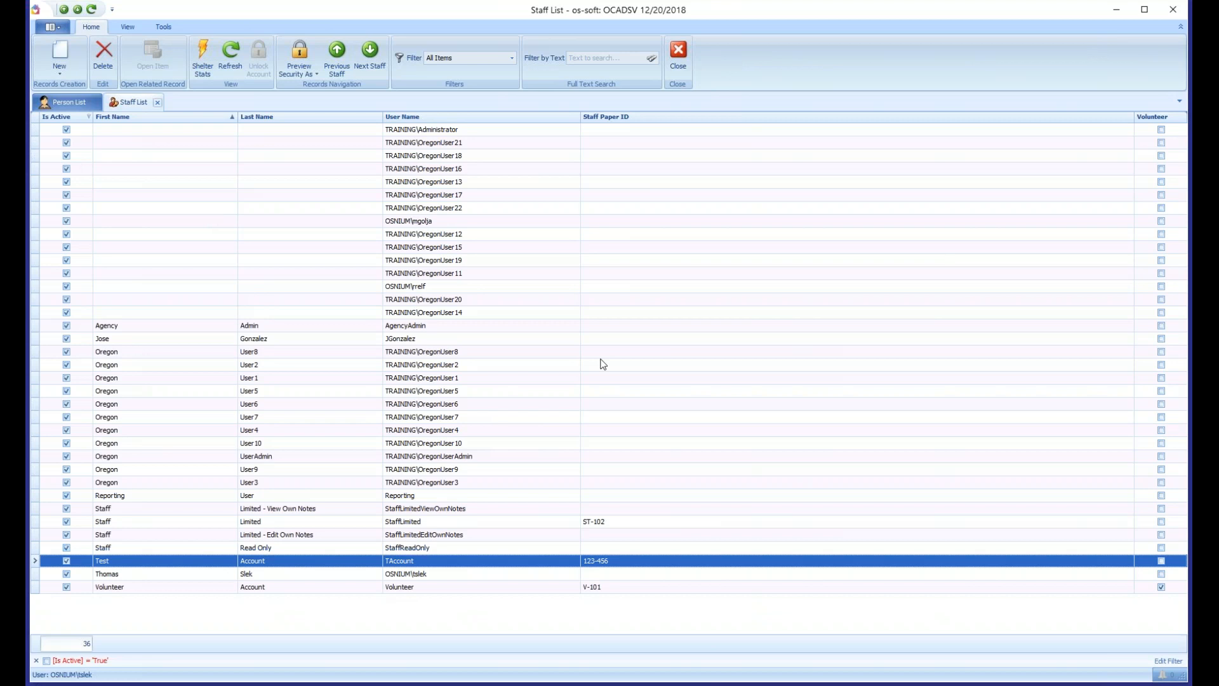
- Reopen the Test Account staff record, reset its account password again and close the record
{"action": "double_click", "coordinate": [256, 567]}
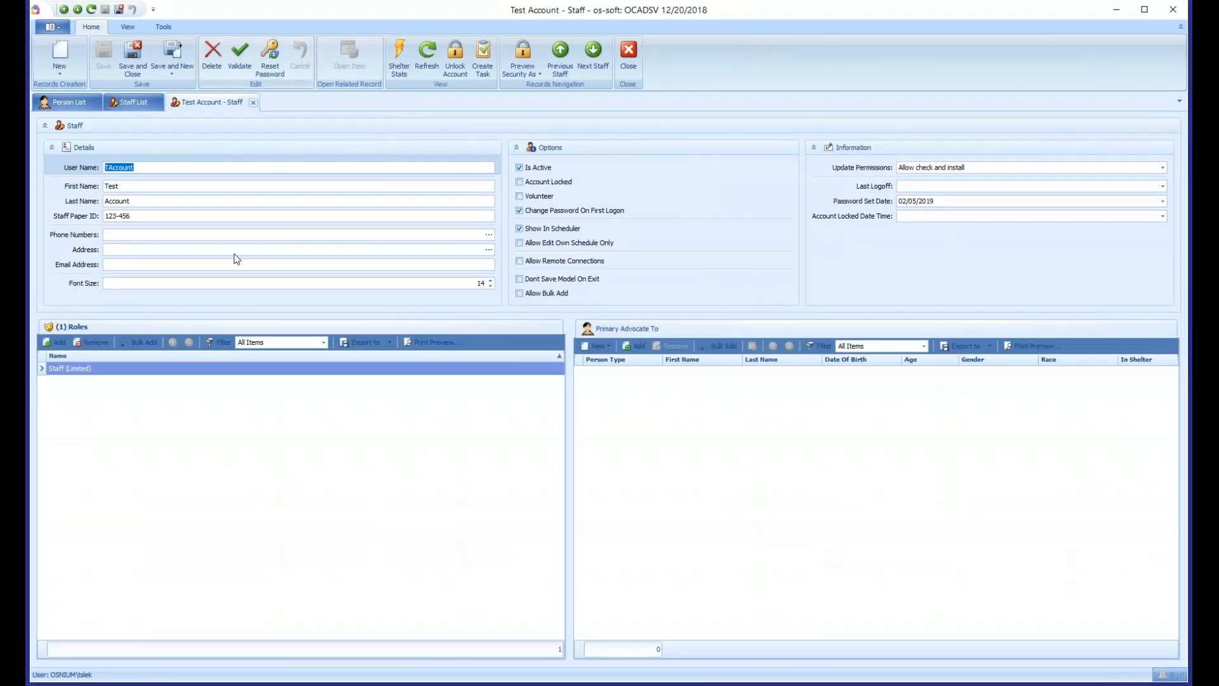
{"action": "left_click", "coordinate": [270, 63]}
{"action": "left_click_drag", "start_coordinate": [729, 232], "coordinate": [691, 233]}
{"action": "type", "text": "ABC123"}
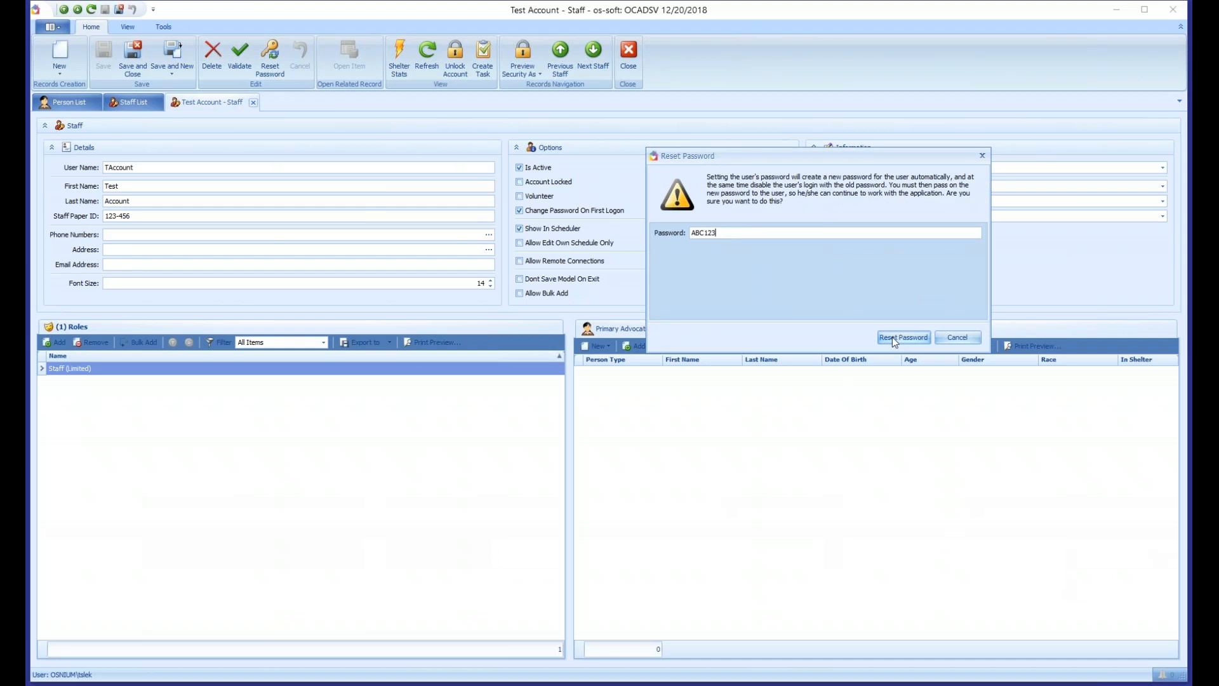
{"action": "left_click", "coordinate": [896, 337]}
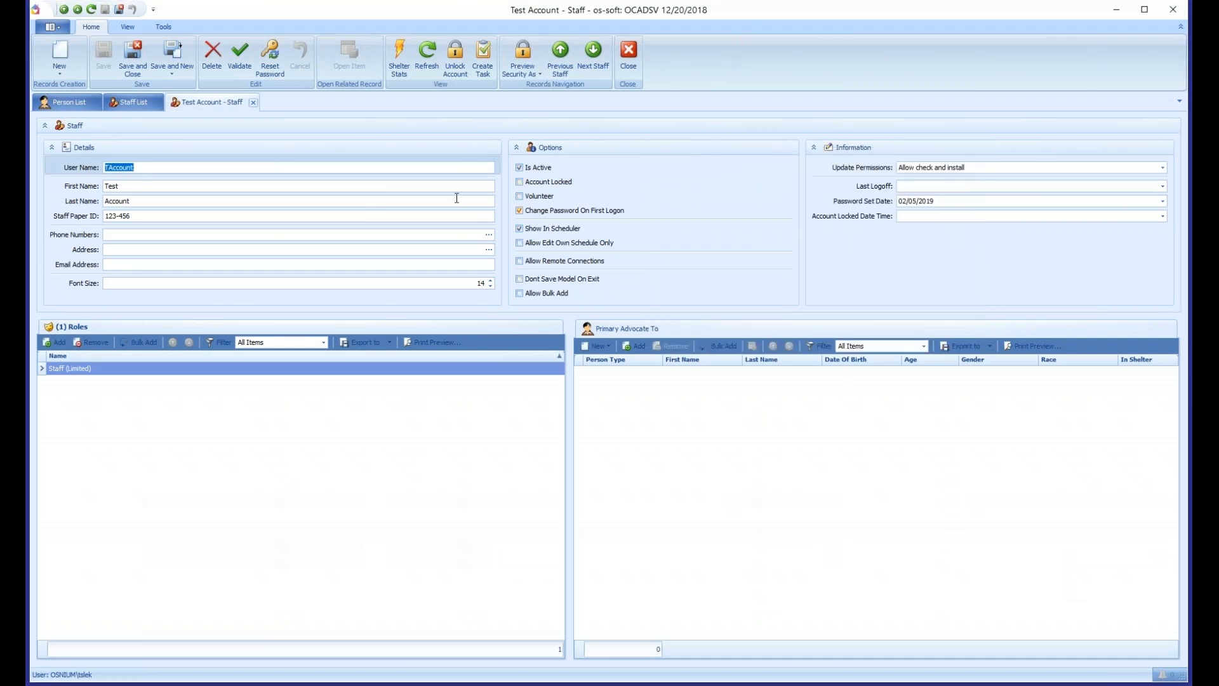
{"action": "left_click", "coordinate": [133, 58]}
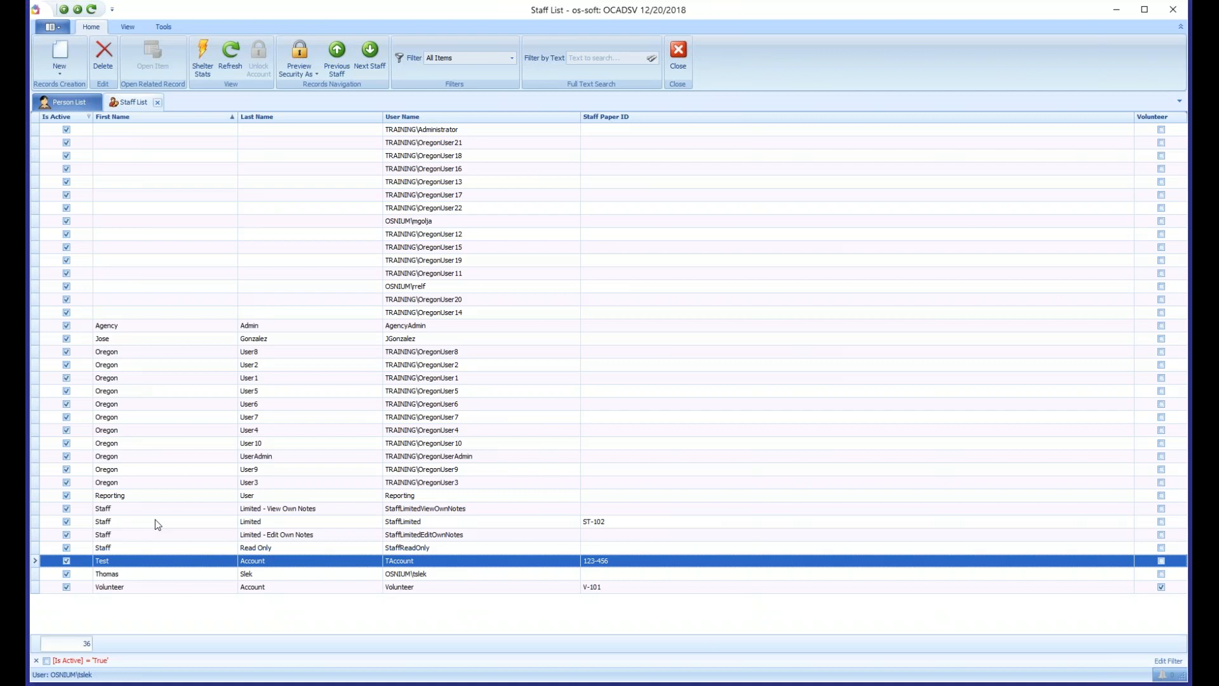
- Turn off Is Active and turn on Account Locked for the Test Account, and save and close its record
{"action": "double_click", "coordinate": [254, 564]}
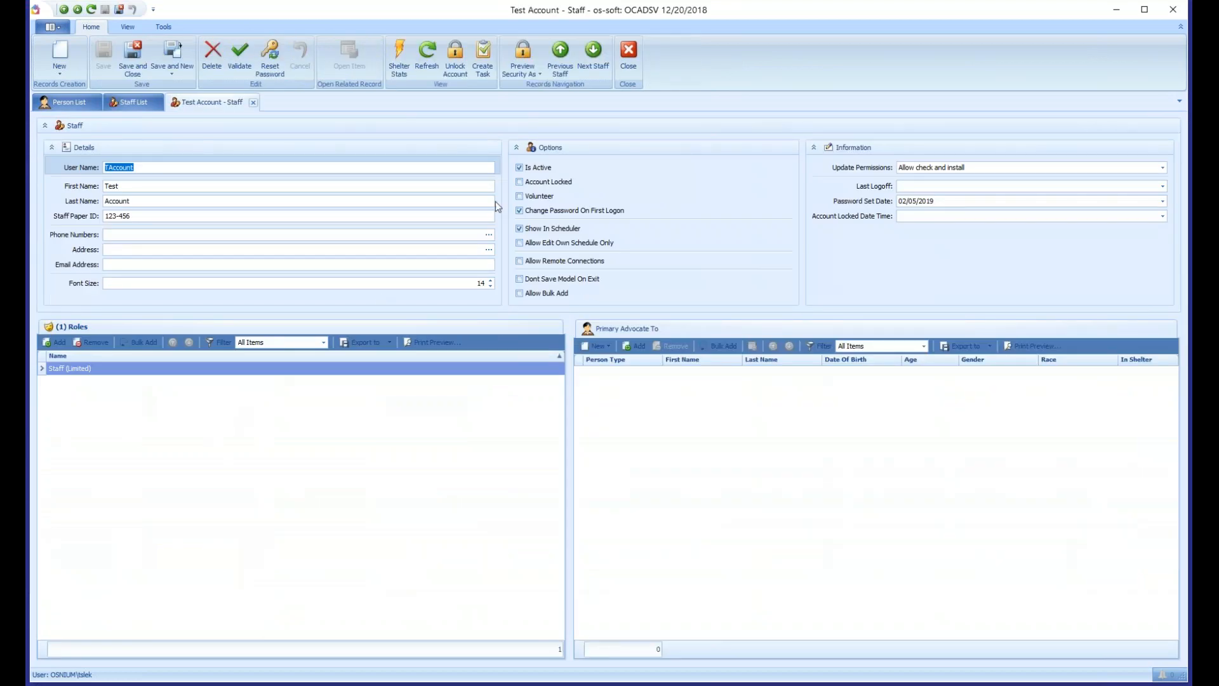
{"action": "left_click", "coordinate": [538, 168]}
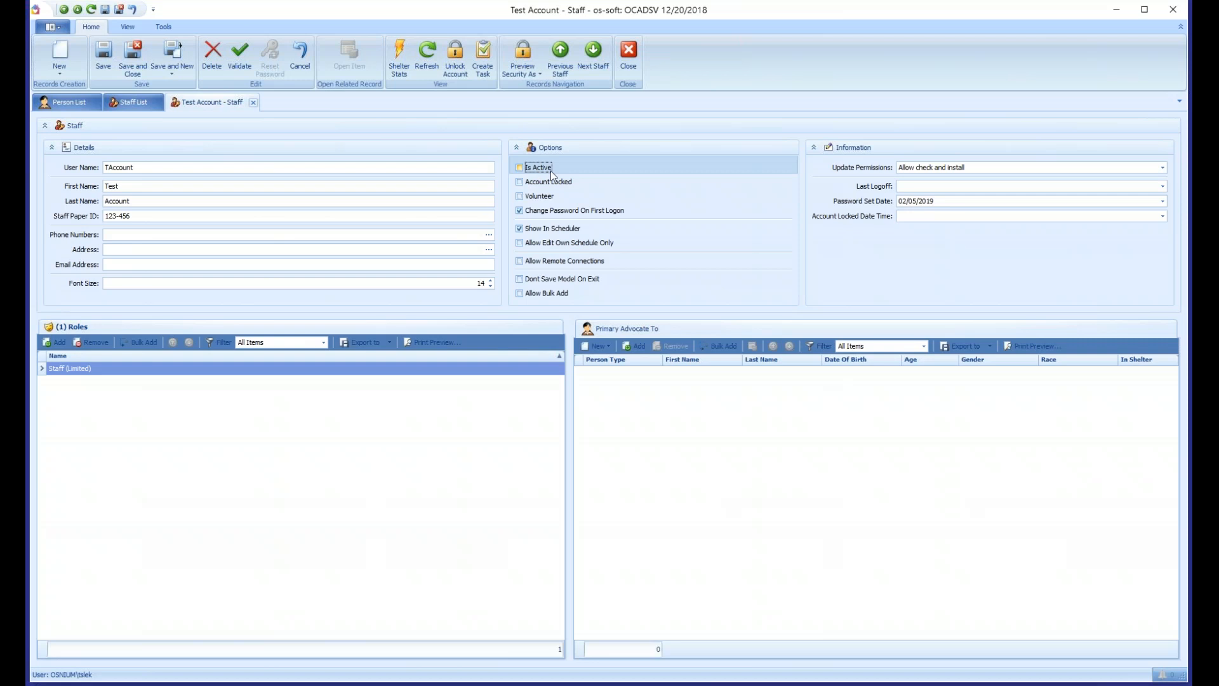
{"action": "left_click", "coordinate": [543, 183]}
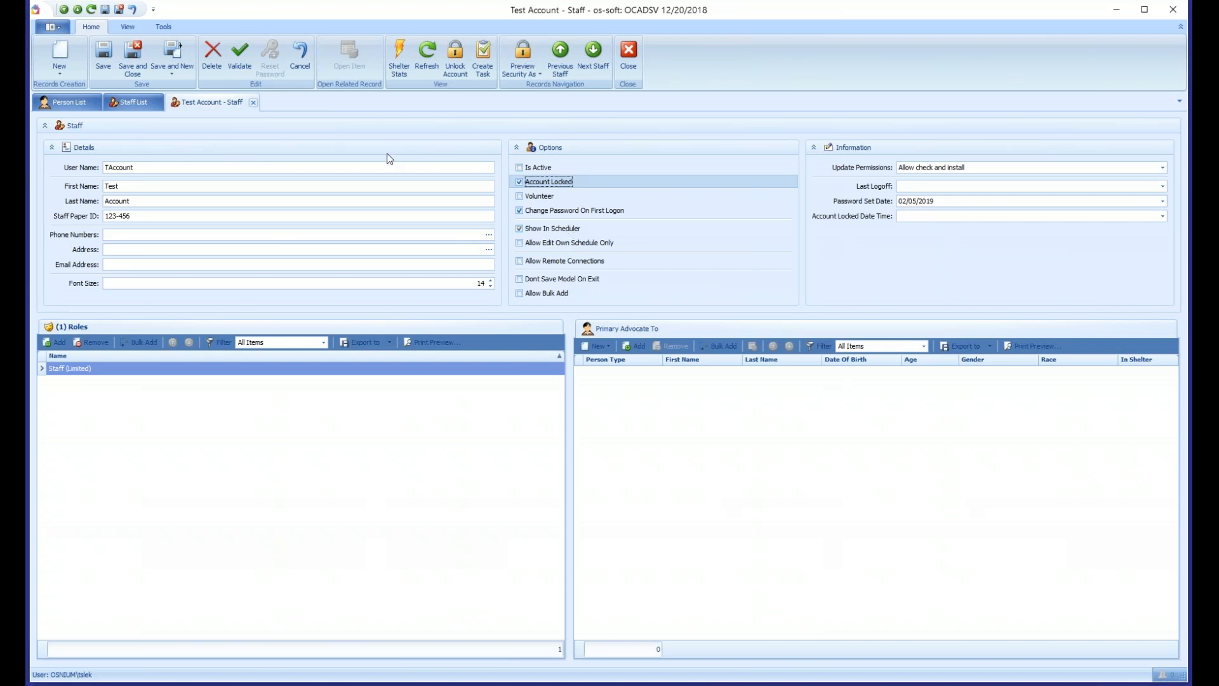
{"action": "left_click", "coordinate": [133, 60]}
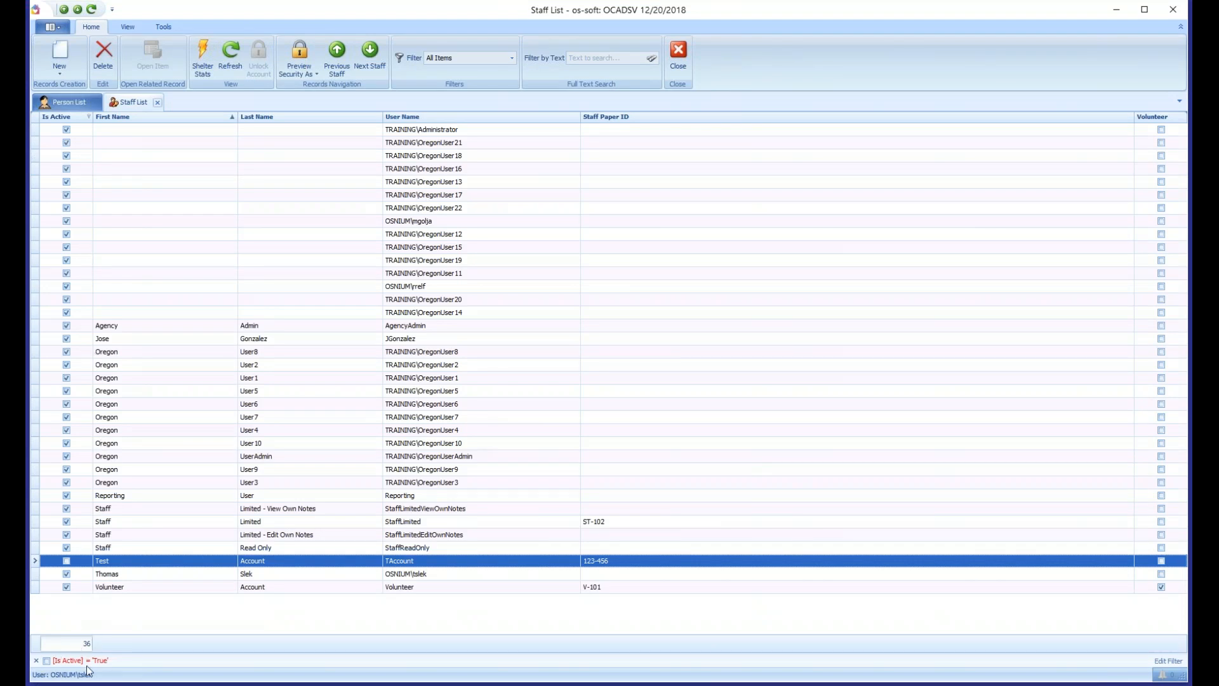
- Try the Is Active = True filter on the staff list and turn it off again, selecting the Test Account row
{"action": "left_click", "coordinate": [47, 661]}
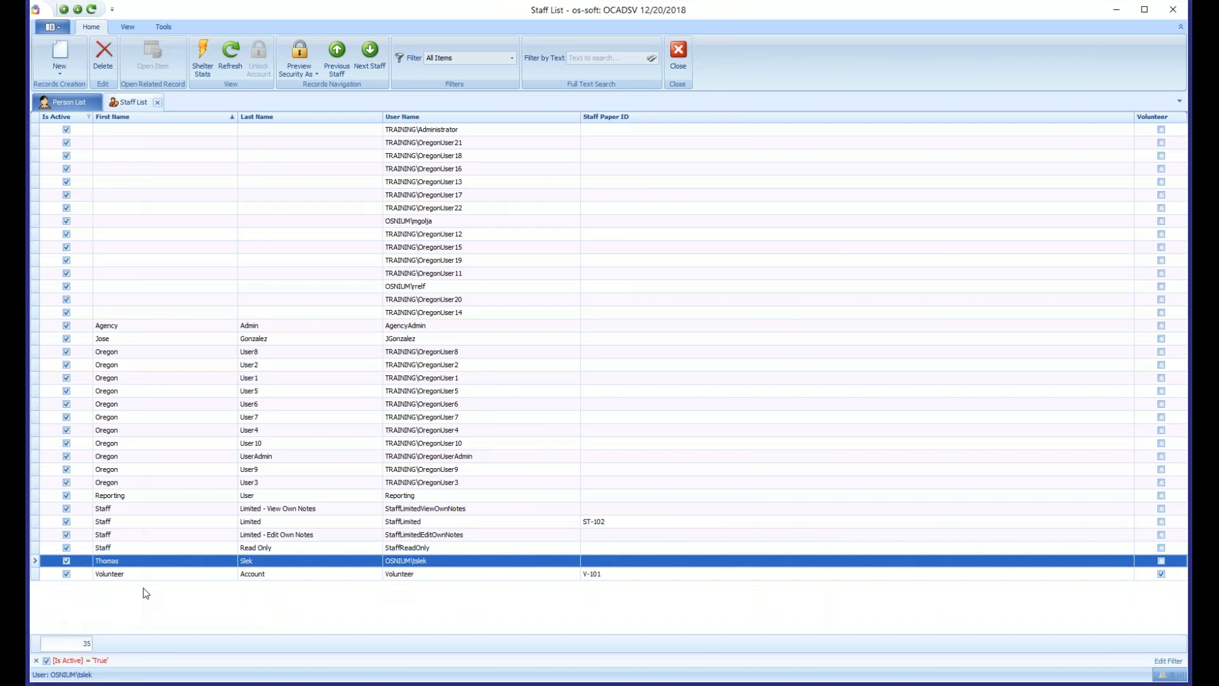
{"action": "left_click", "coordinate": [47, 660]}
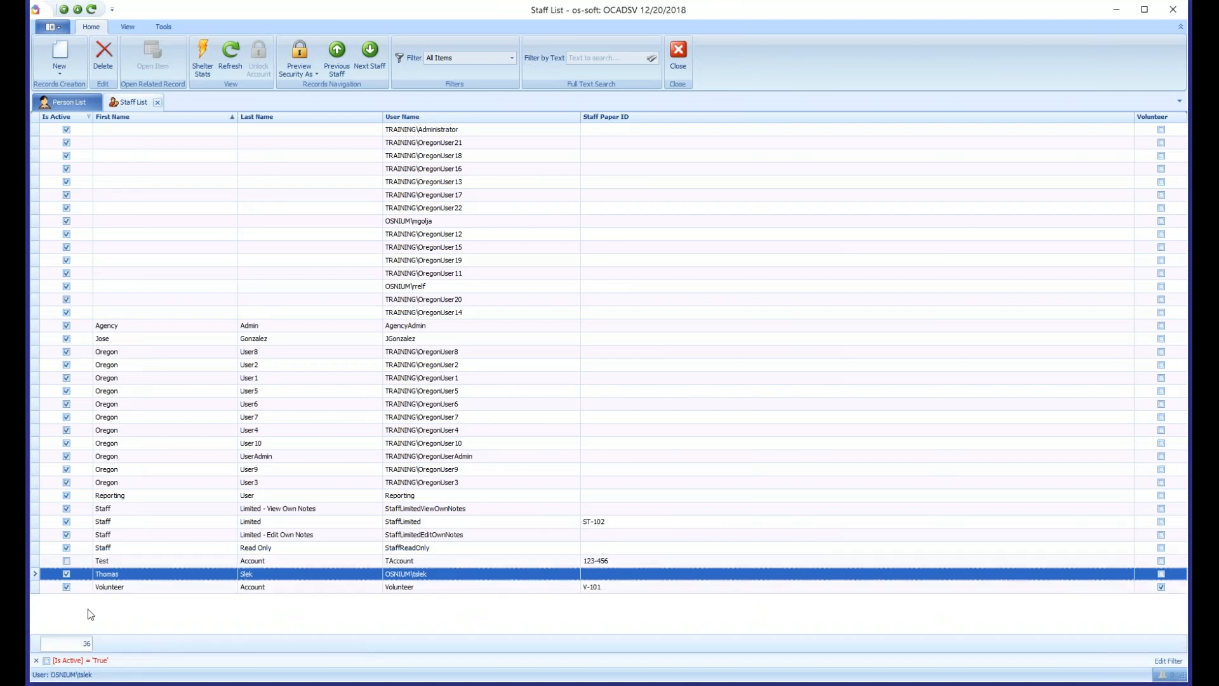
{"action": "left_click", "coordinate": [175, 561]}
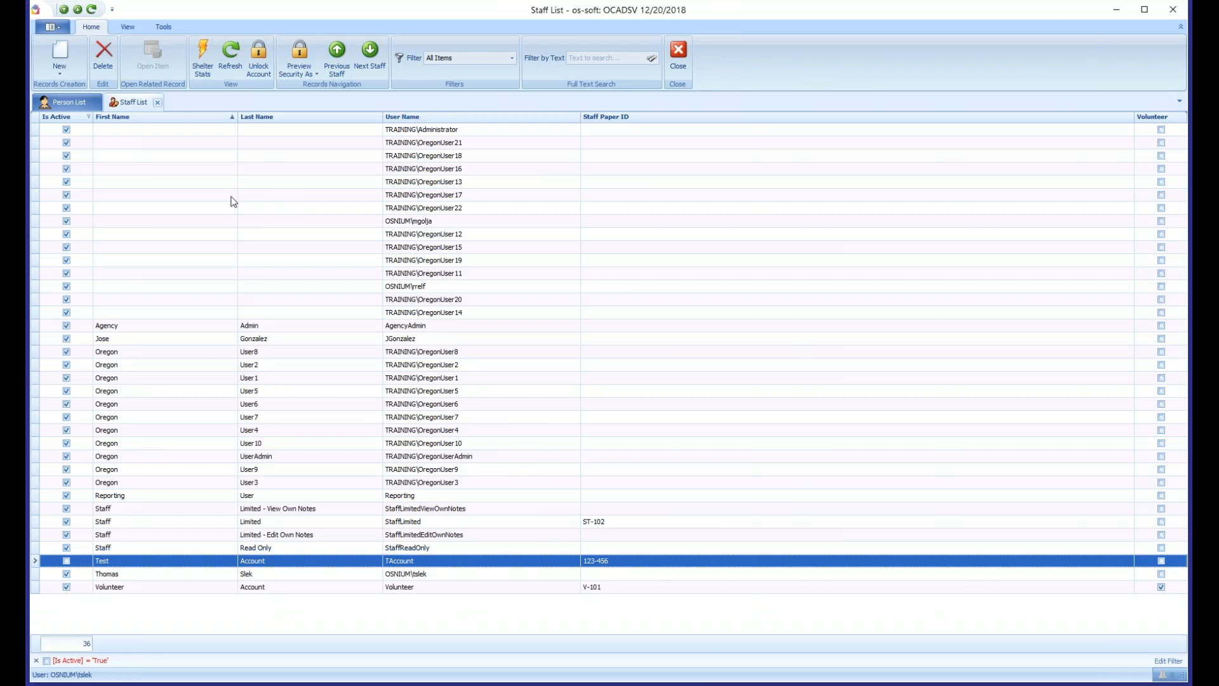
- Close the staff list and open the record of the second adult in the person list
{"action": "left_click", "coordinate": [157, 103]}
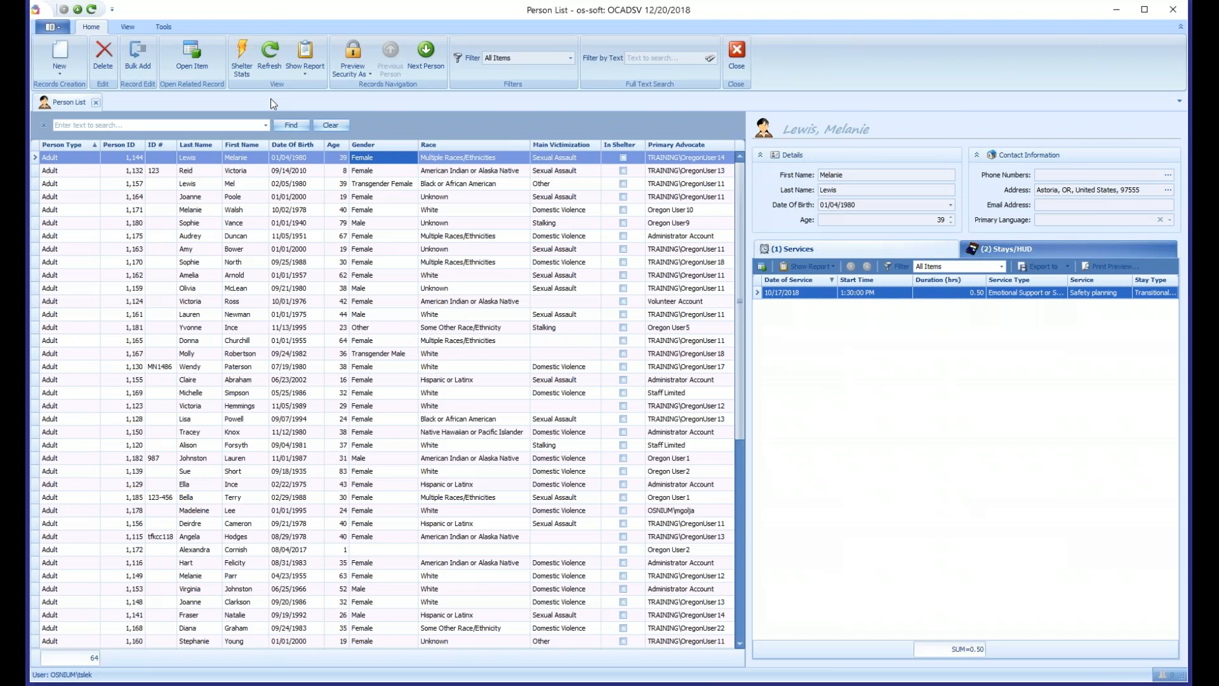
{"action": "left_click", "coordinate": [253, 172]}
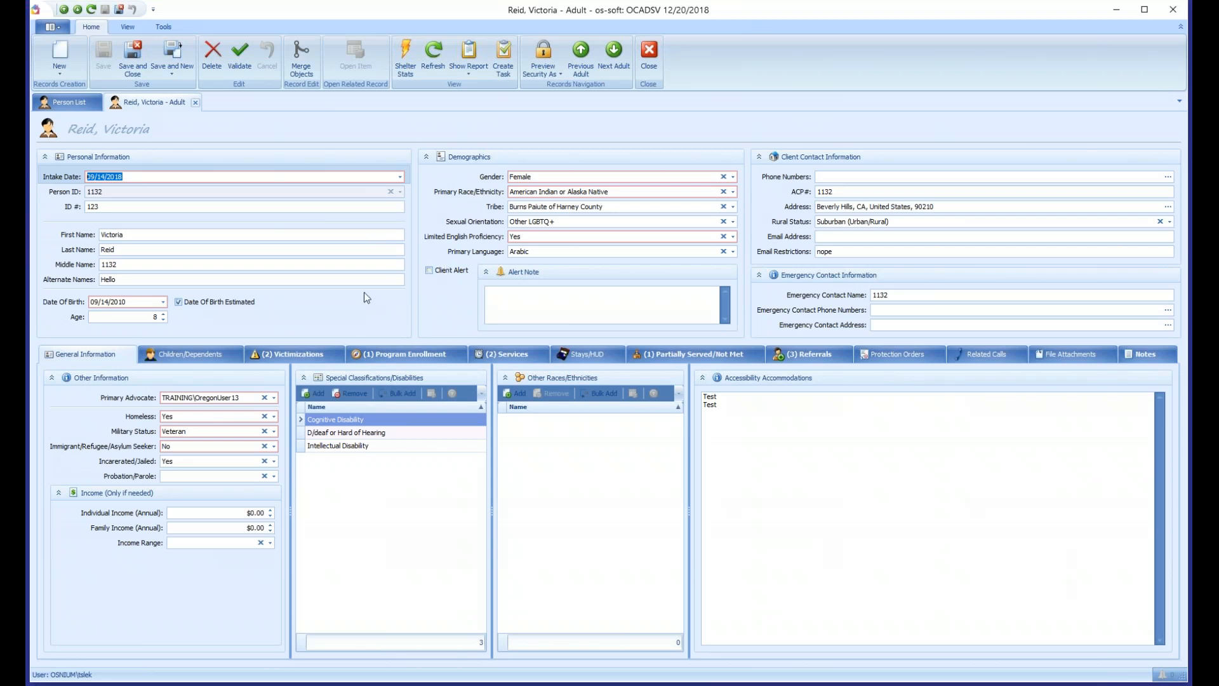
- Start making the adult's Last Name field required, with the custom description "Last Name" - Must Not Be Empty
{"action": "left_click", "coordinate": [168, 237]}
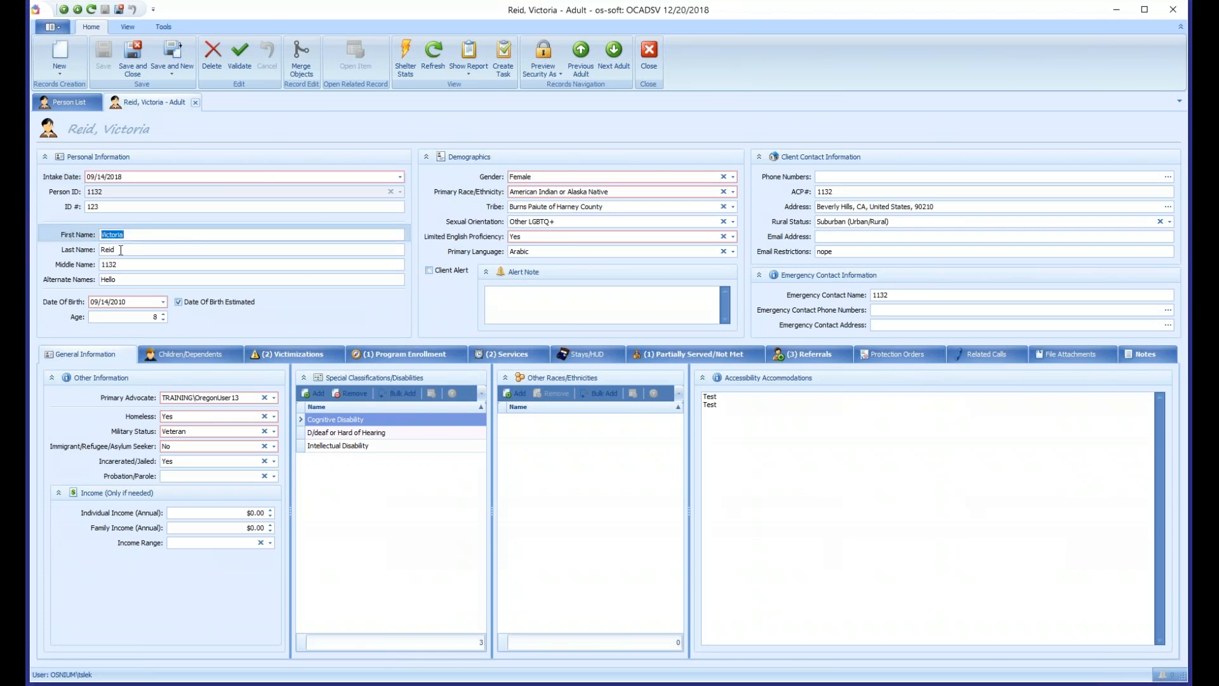
{"action": "key", "text": "Tab"}
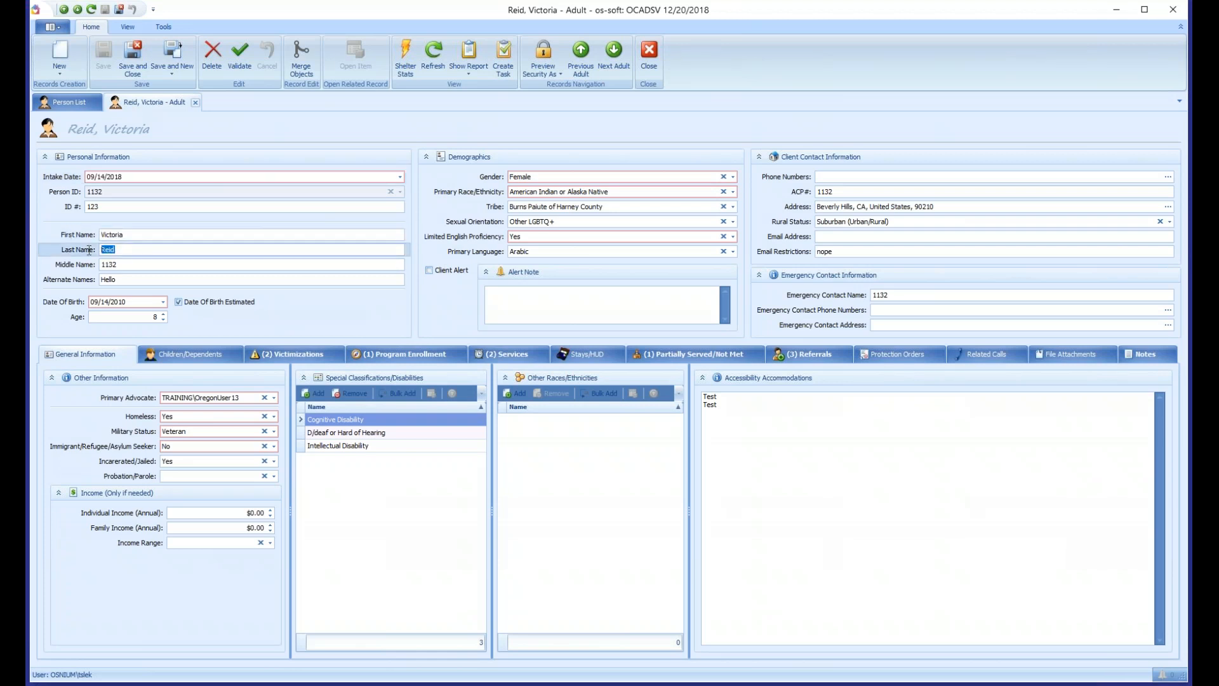
{"action": "left_click", "coordinate": [127, 248]}
{"action": "double_click", "coordinate": [138, 252]}
{"action": "right_click", "coordinate": [136, 250]}
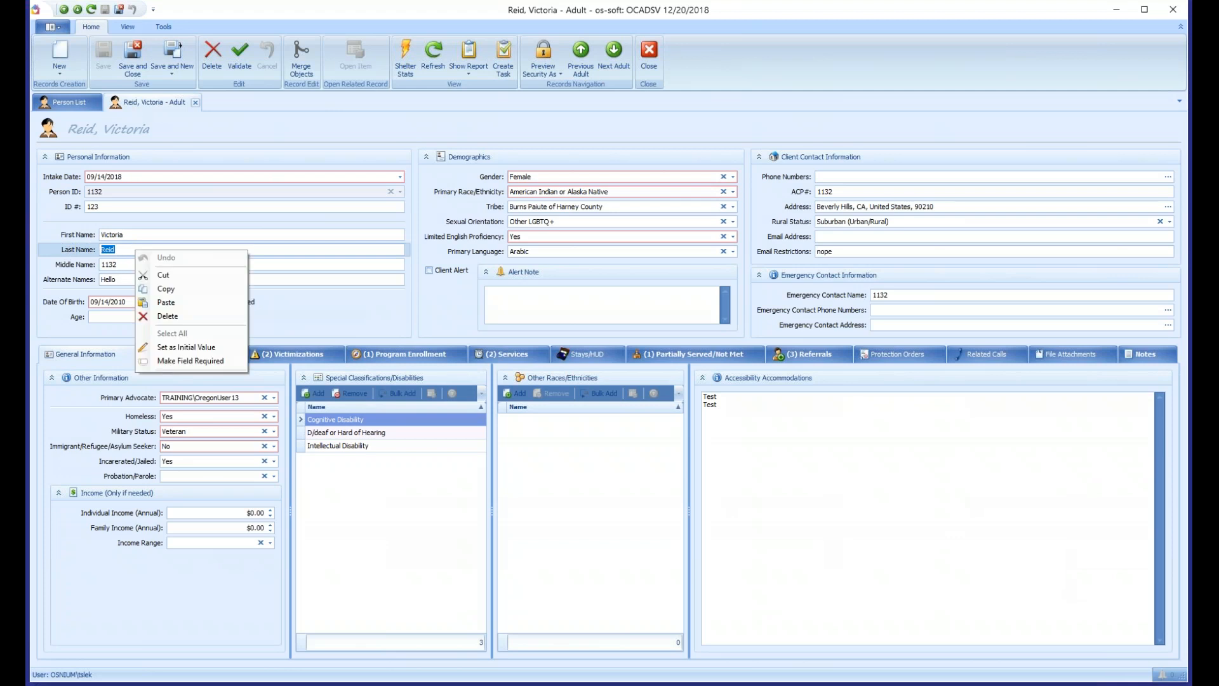
{"action": "left_click", "coordinate": [199, 361]}
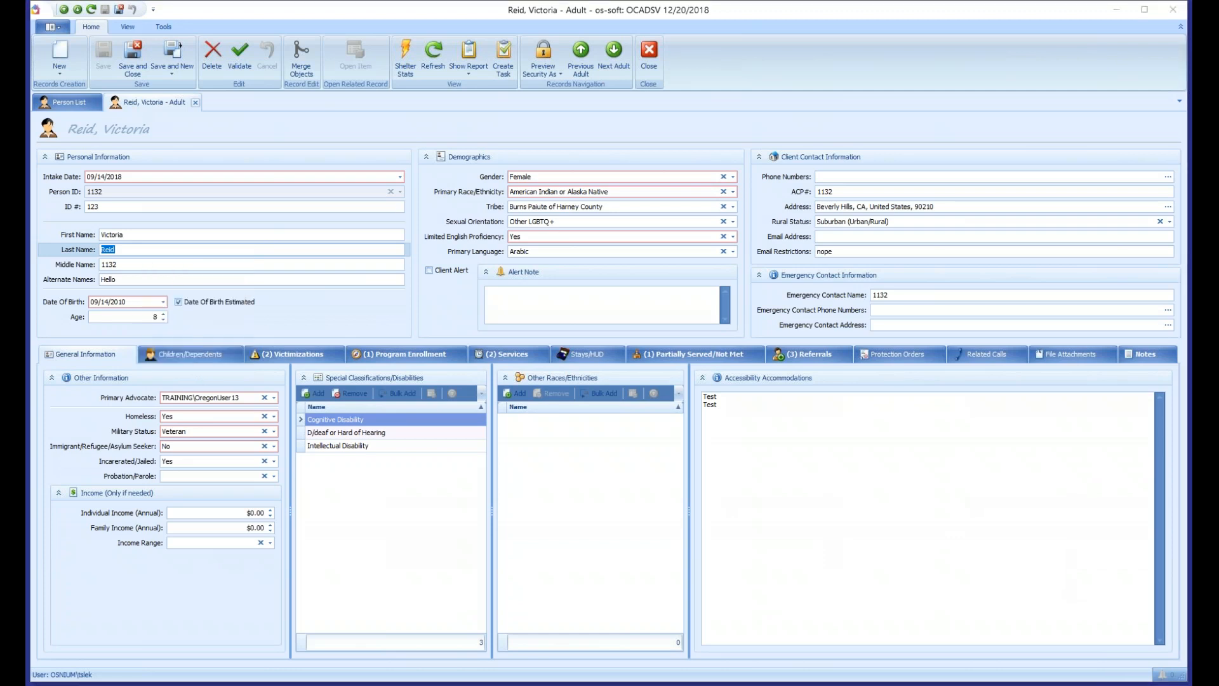
{"action": "left_click_drag", "start_coordinate": [584, 236], "coordinate": [528, 216]}
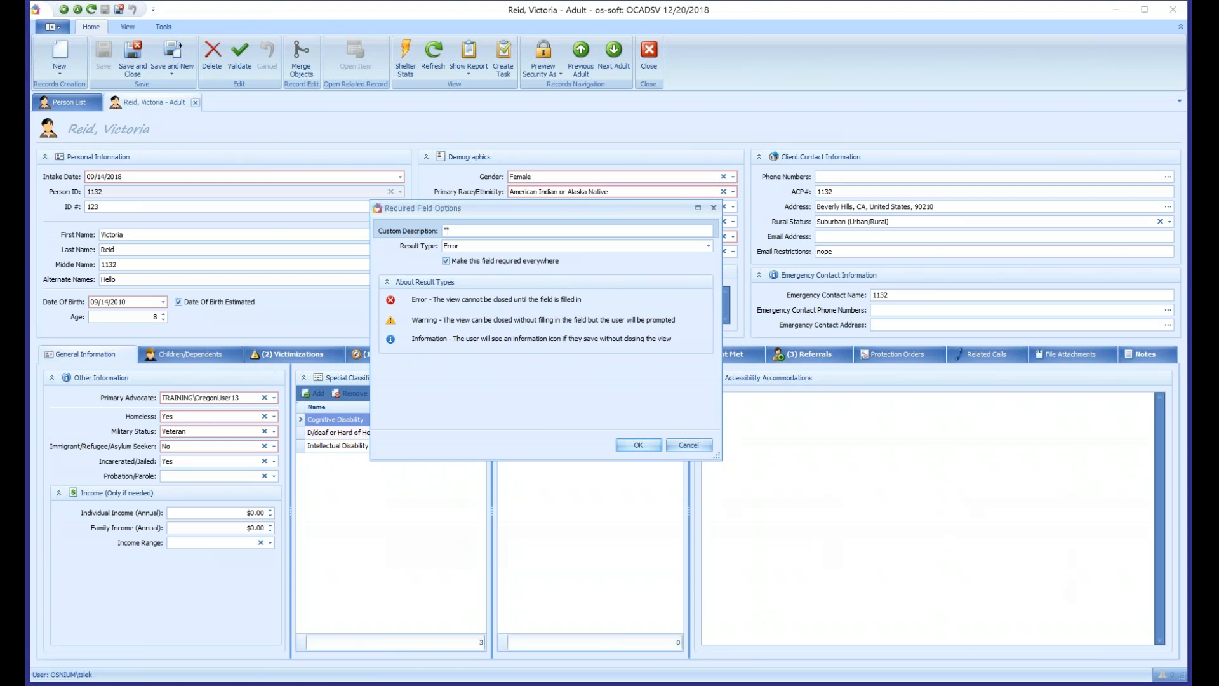
{"action": "type", "text": "Last Name\" - Must Not Be Empty"}
- Try Warning and Information as the required field's result type, set it back to Error and accept the options
{"action": "left_click", "coordinate": [510, 248]}
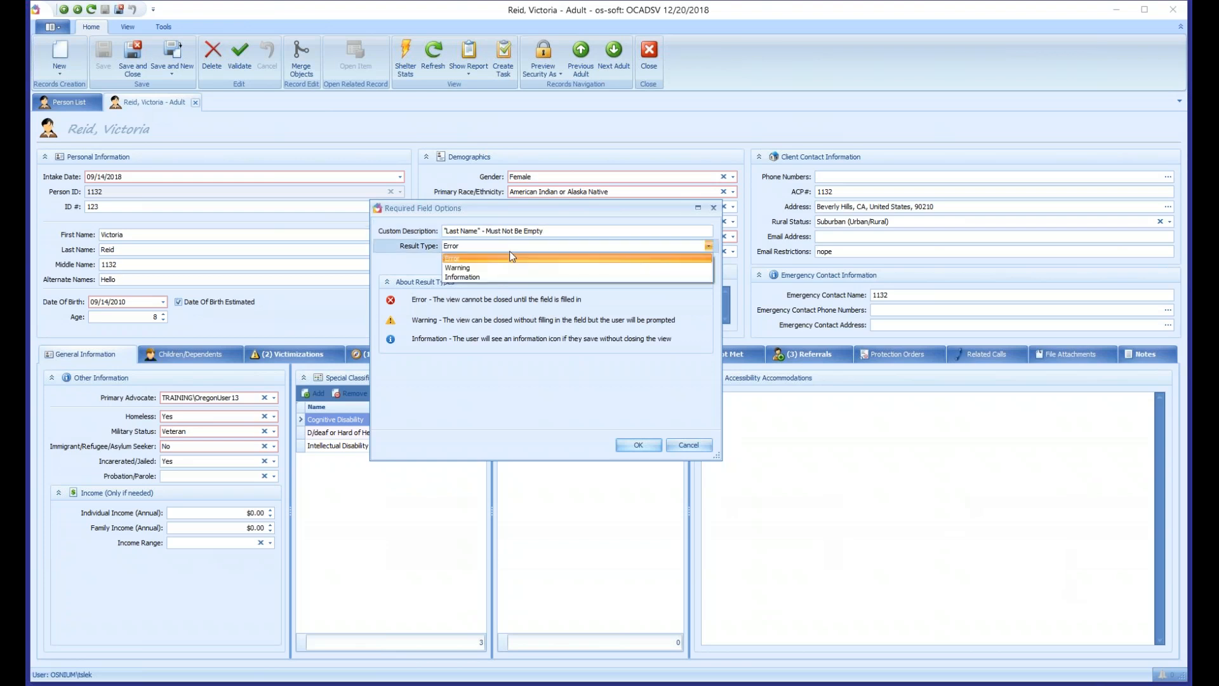
{"action": "left_click", "coordinate": [486, 269]}
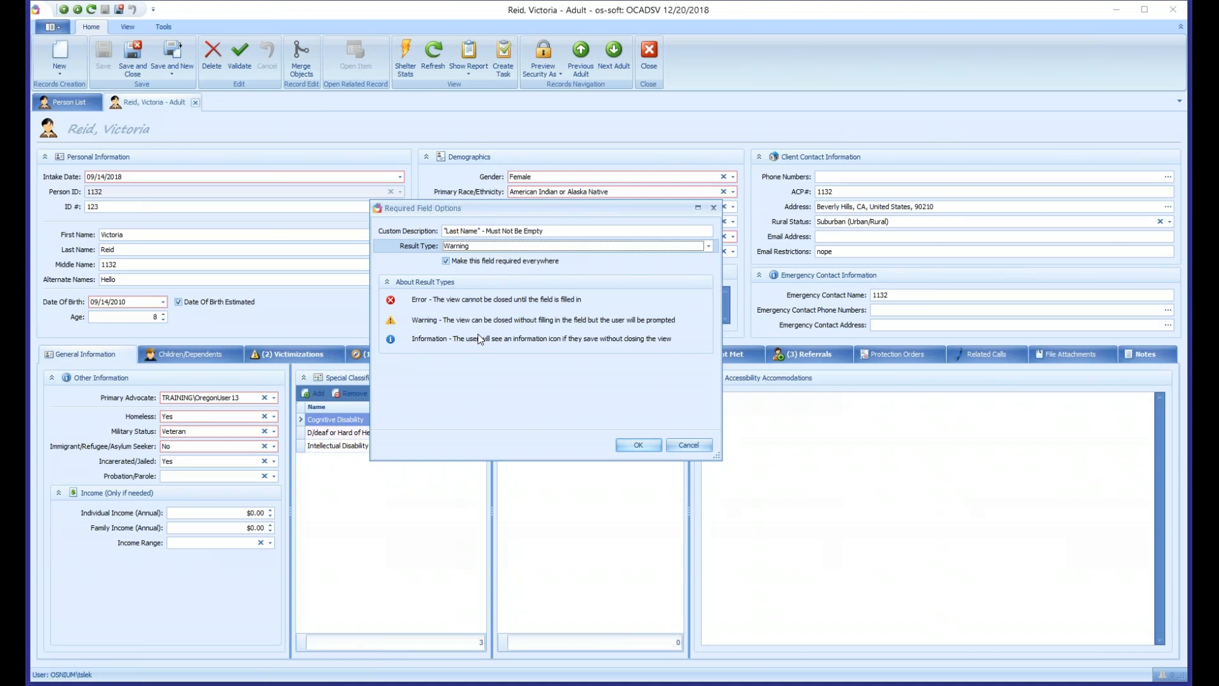
{"action": "left_click", "coordinate": [488, 248]}
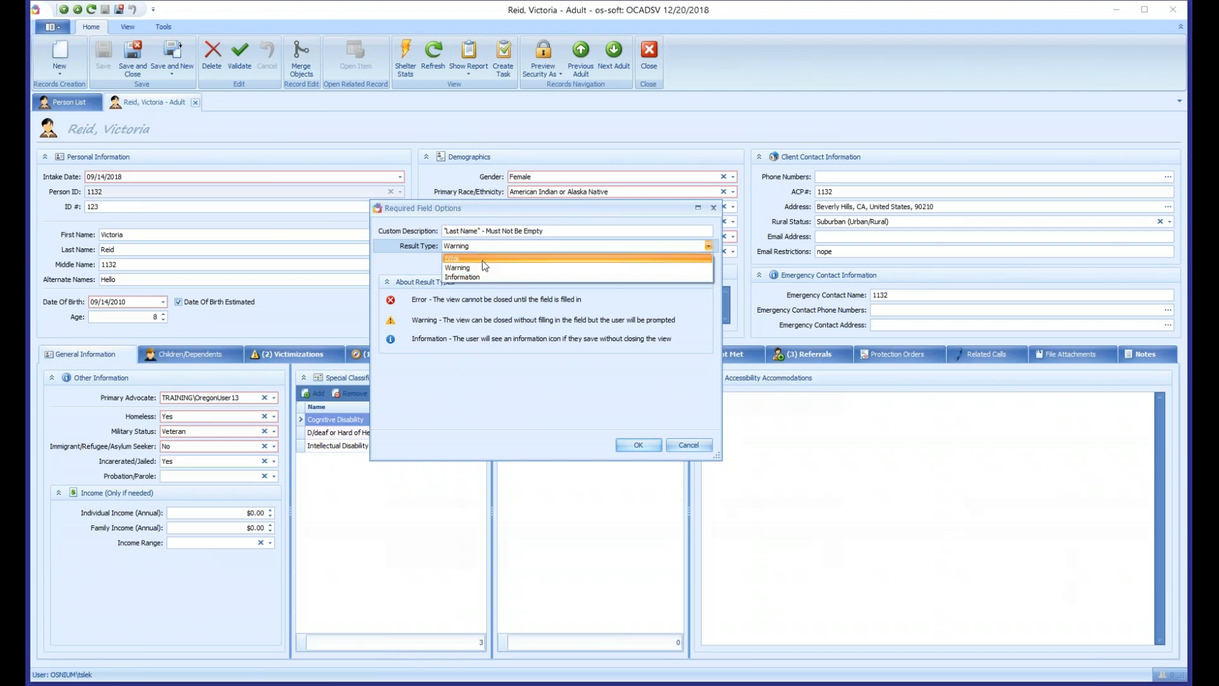
{"action": "left_click", "coordinate": [476, 277]}
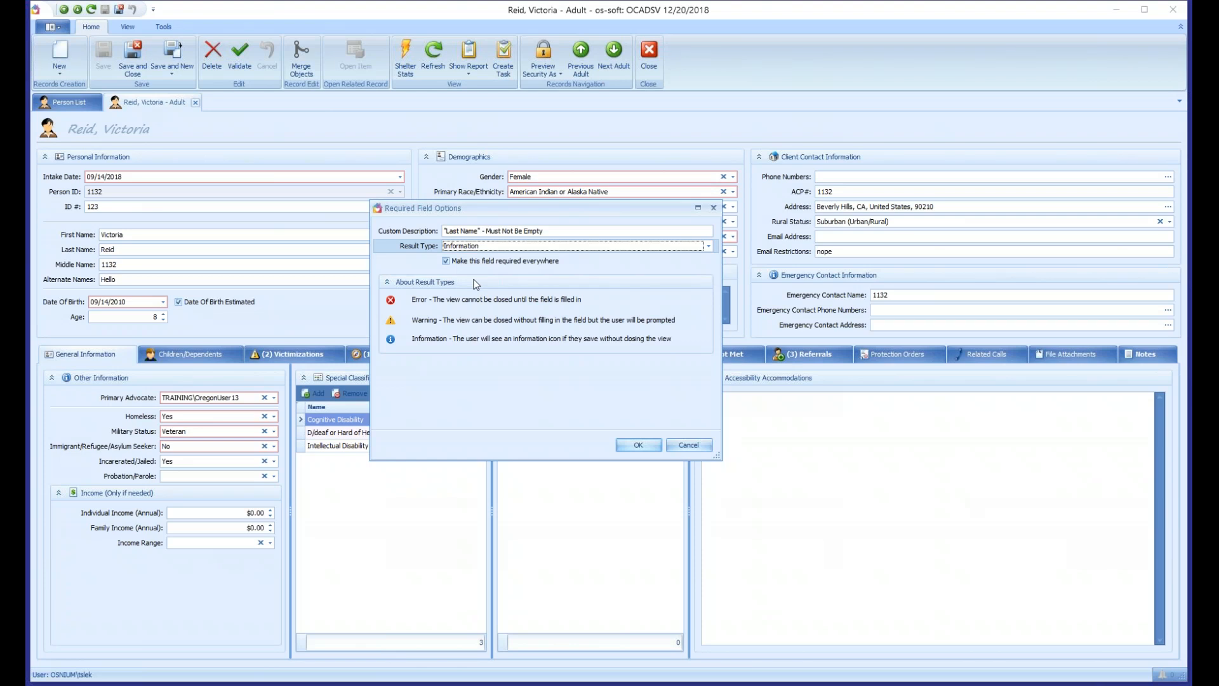
{"action": "left_click", "coordinate": [479, 248]}
{"action": "left_click", "coordinate": [474, 259]}
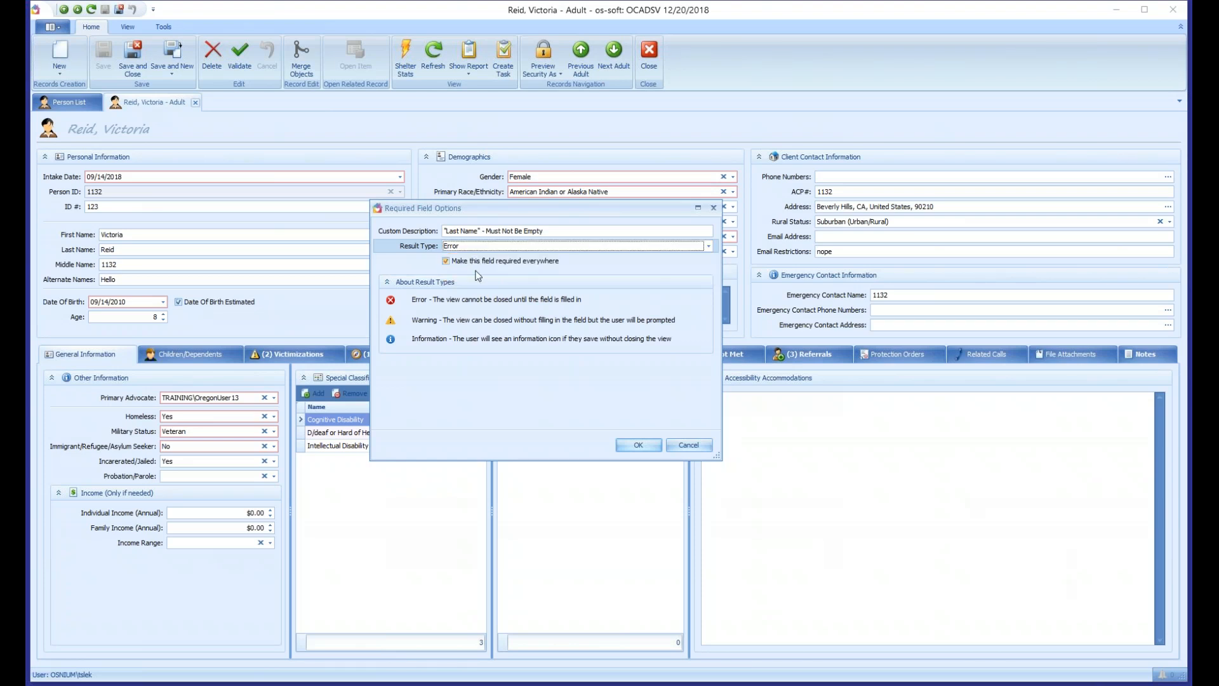
{"action": "left_click", "coordinate": [638, 445]}
- Clear the adult's last name, try saving the record to test the required field, and dismiss the validation dialog
{"action": "double_click", "coordinate": [122, 252]}
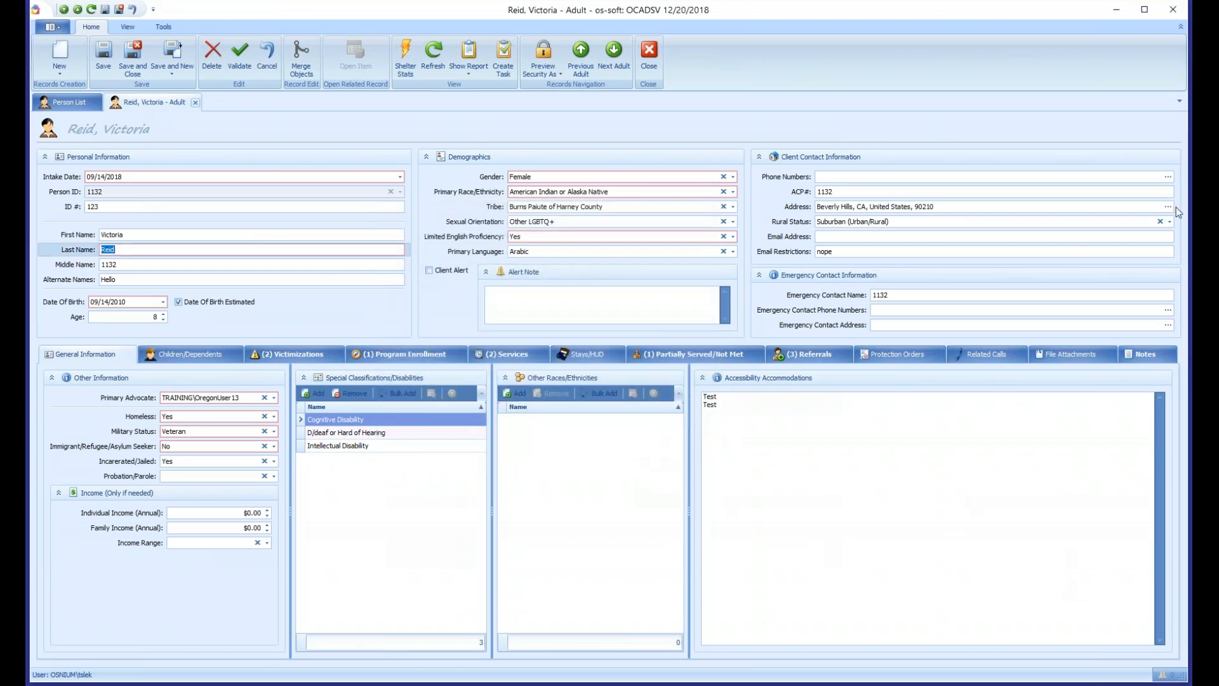
{"action": "type", "text": "="}
{"action": "left_click", "coordinate": [103, 58]}
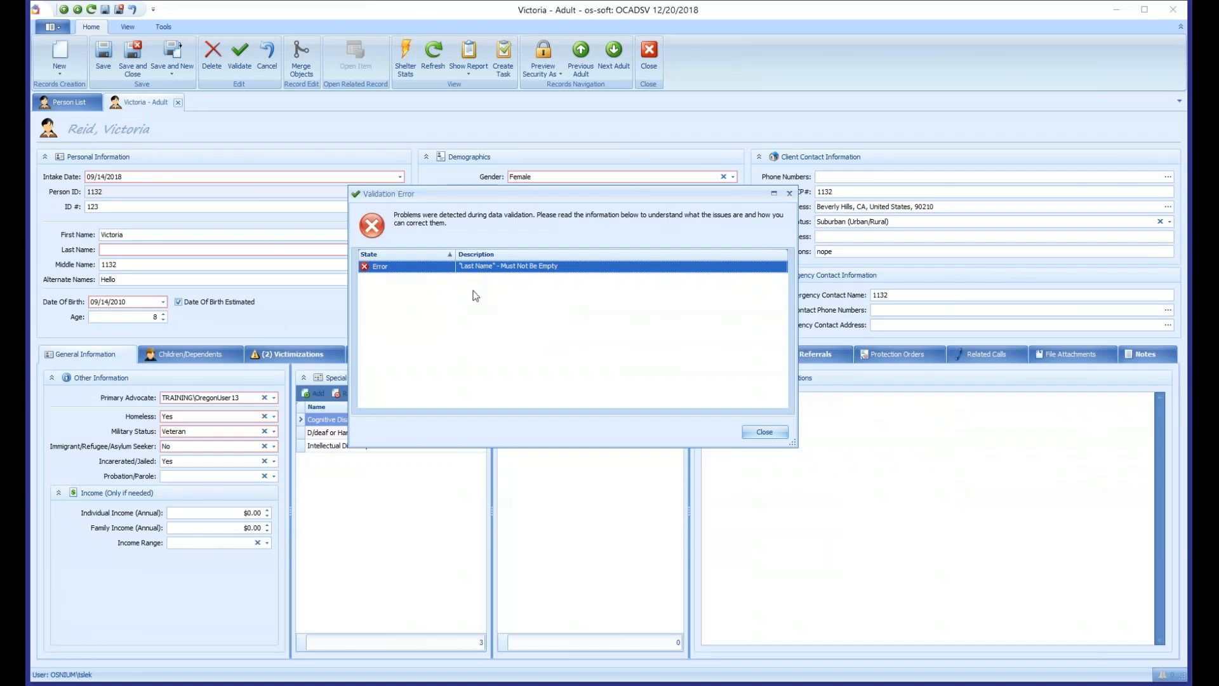
{"action": "left_click", "coordinate": [764, 432]}
- Remove the required setting from the adult's Last Name field and save the record with the last name empty
{"action": "mouse_move", "coordinate": [104, 254]}
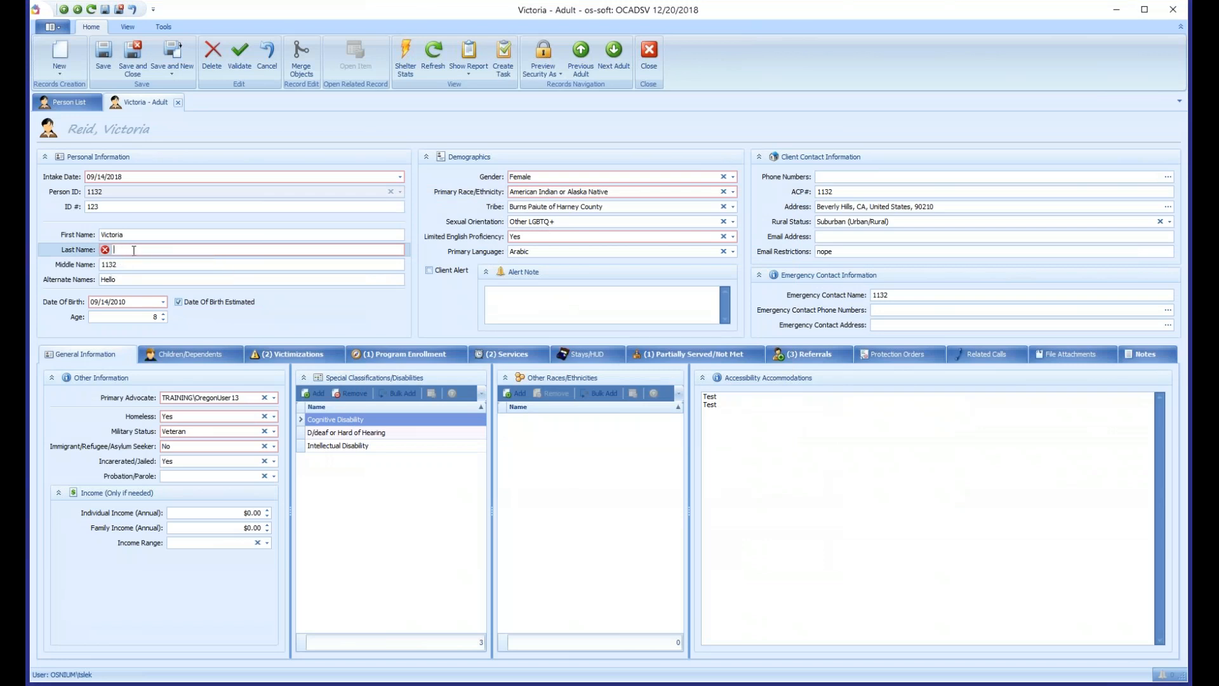
{"action": "right_click", "coordinate": [202, 248]}
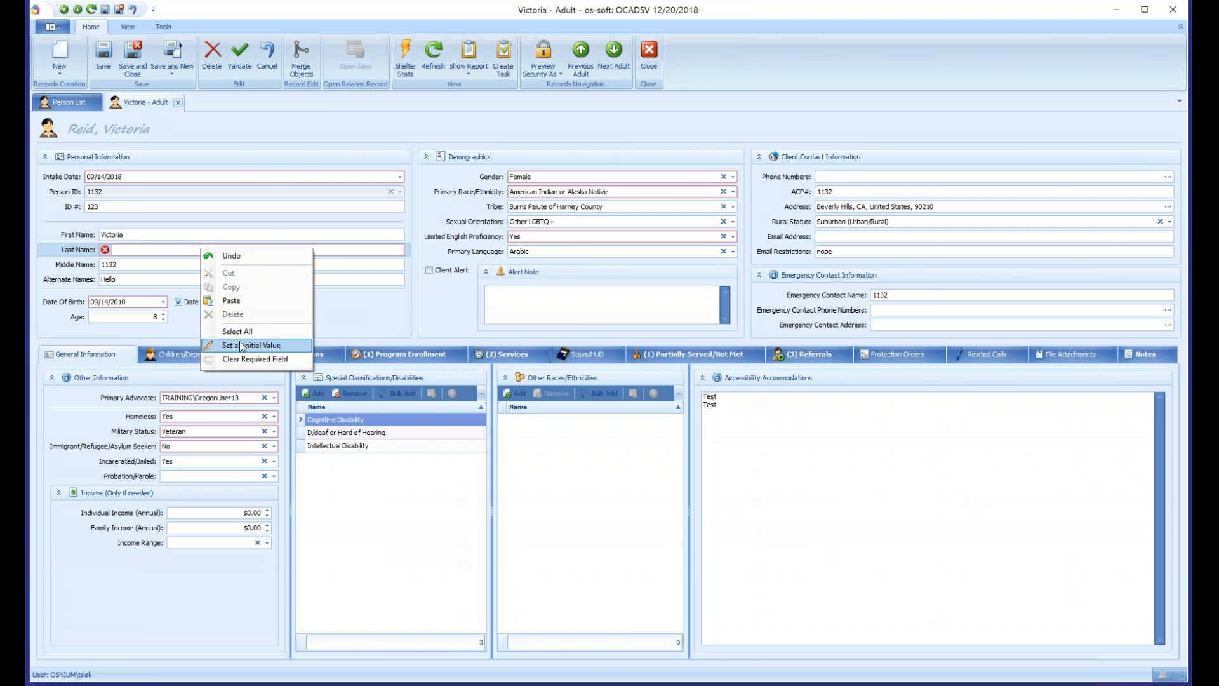
{"action": "left_click", "coordinate": [253, 359]}
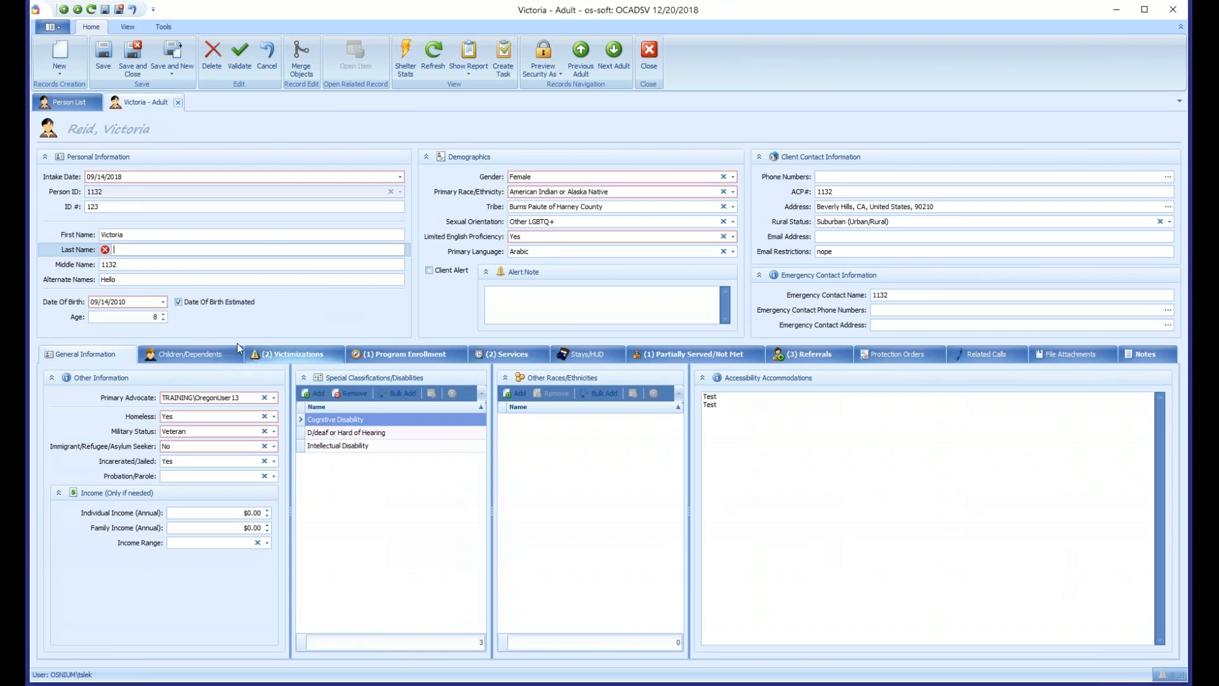
{"action": "left_click", "coordinate": [103, 58]}
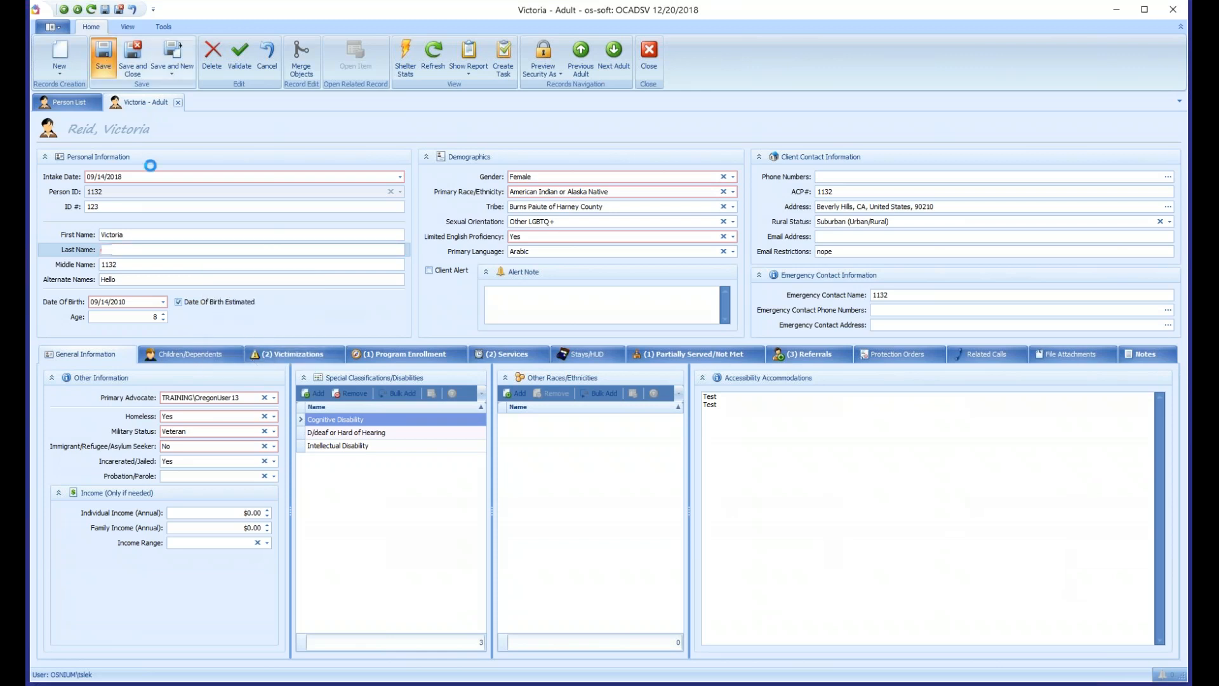
- Make the adult's Last Name field required again with Warning as the result type
{"action": "right_click", "coordinate": [150, 246]}
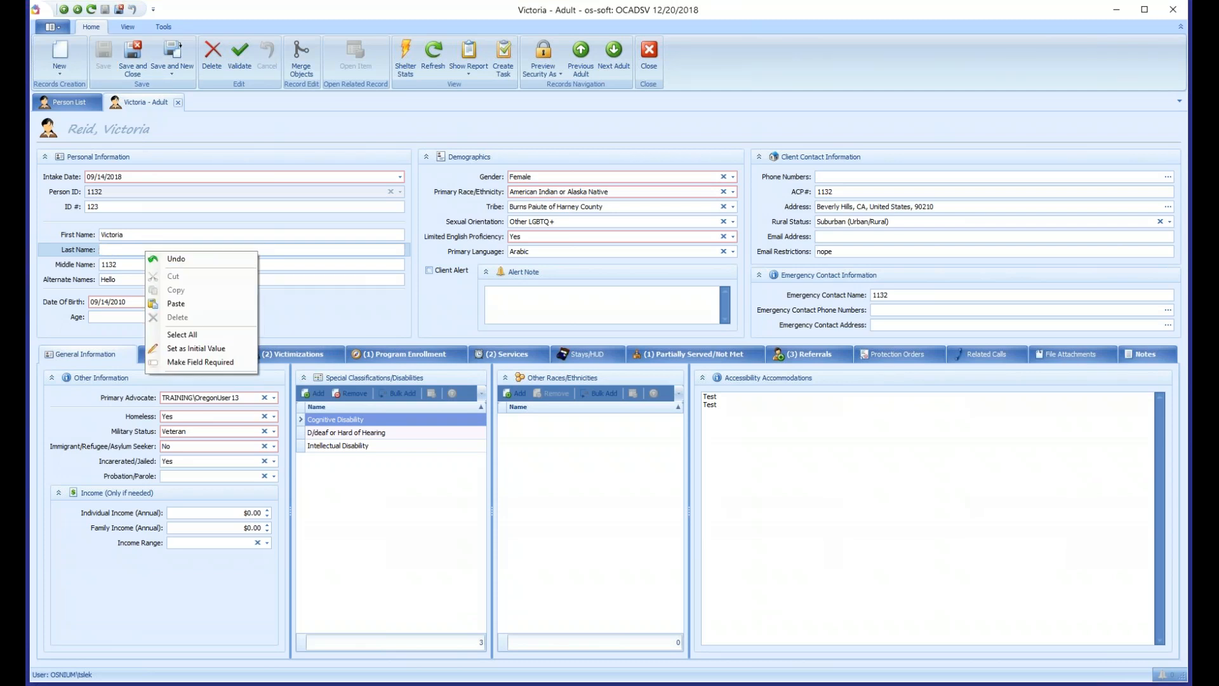
{"action": "left_click", "coordinate": [191, 360]}
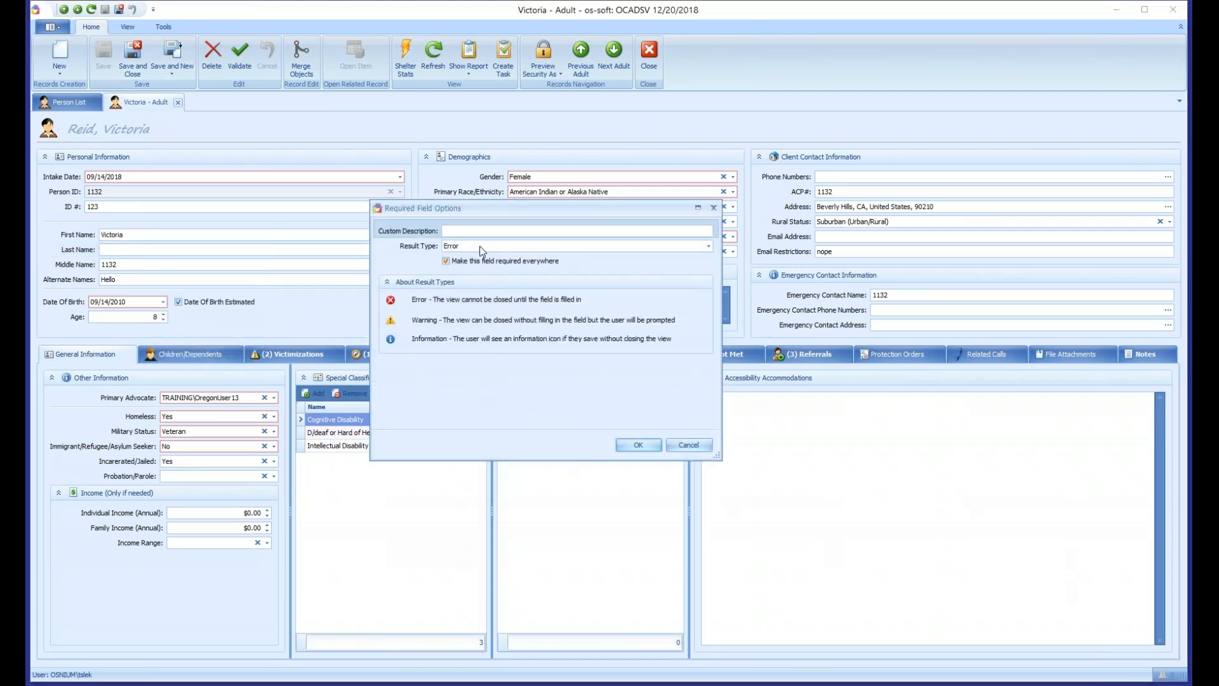
{"action": "left_click", "coordinate": [481, 248]}
{"action": "left_click", "coordinate": [476, 273]}
- Enter the custom description "Last Name" - Please enter if known, turn off requiring the field everywhere, and accept the options
{"action": "left_click", "coordinate": [446, 231]}
{"action": "type", "text": "\"Last Name\" - Please enter if known"}
{"action": "left_click", "coordinate": [471, 265]}
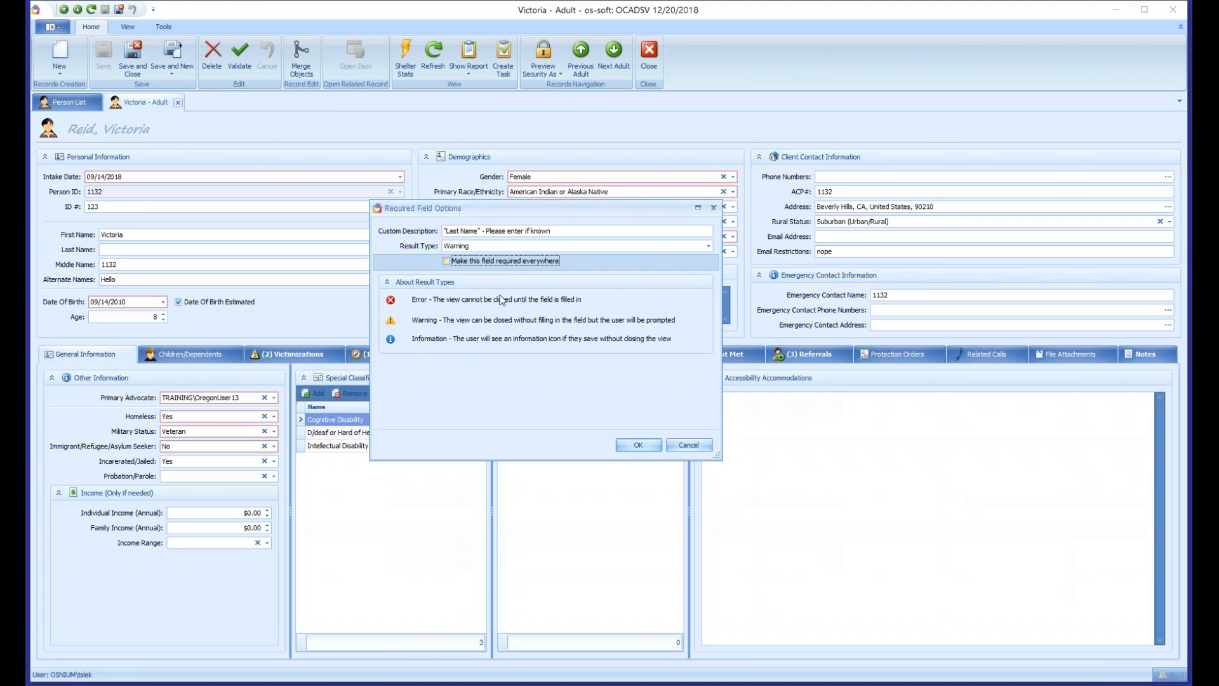
{"action": "left_click_drag", "start_coordinate": [571, 229], "coordinate": [368, 220]}
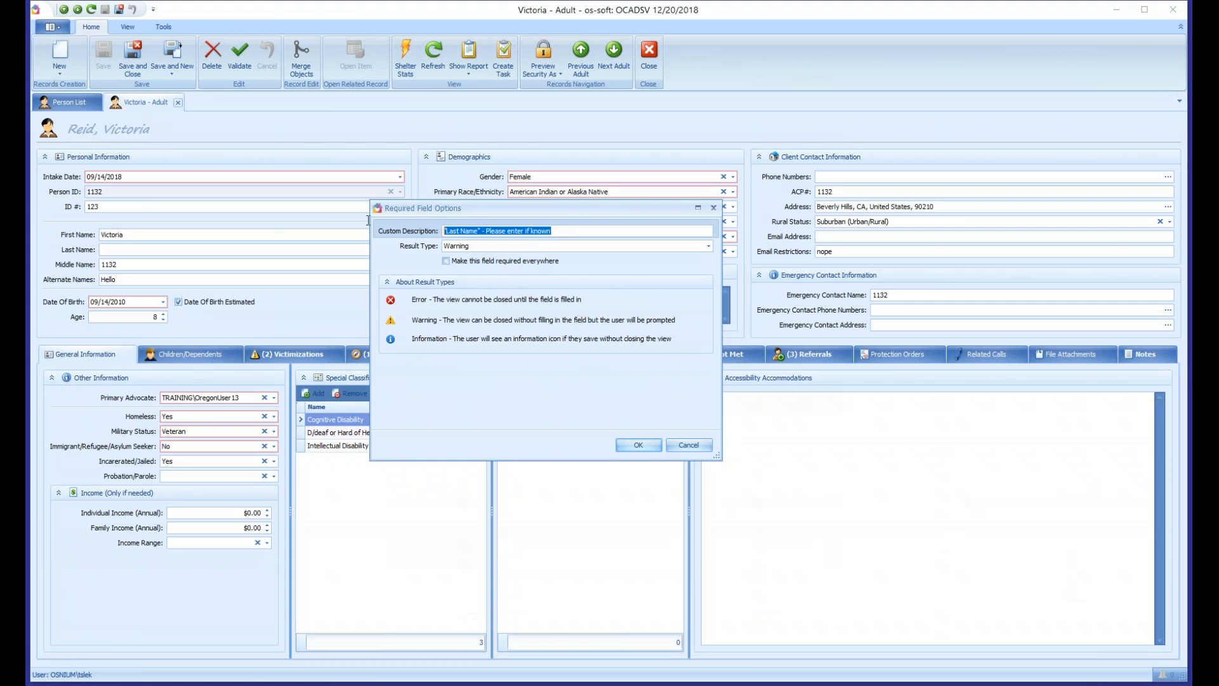
{"action": "left_click", "coordinate": [627, 446]}
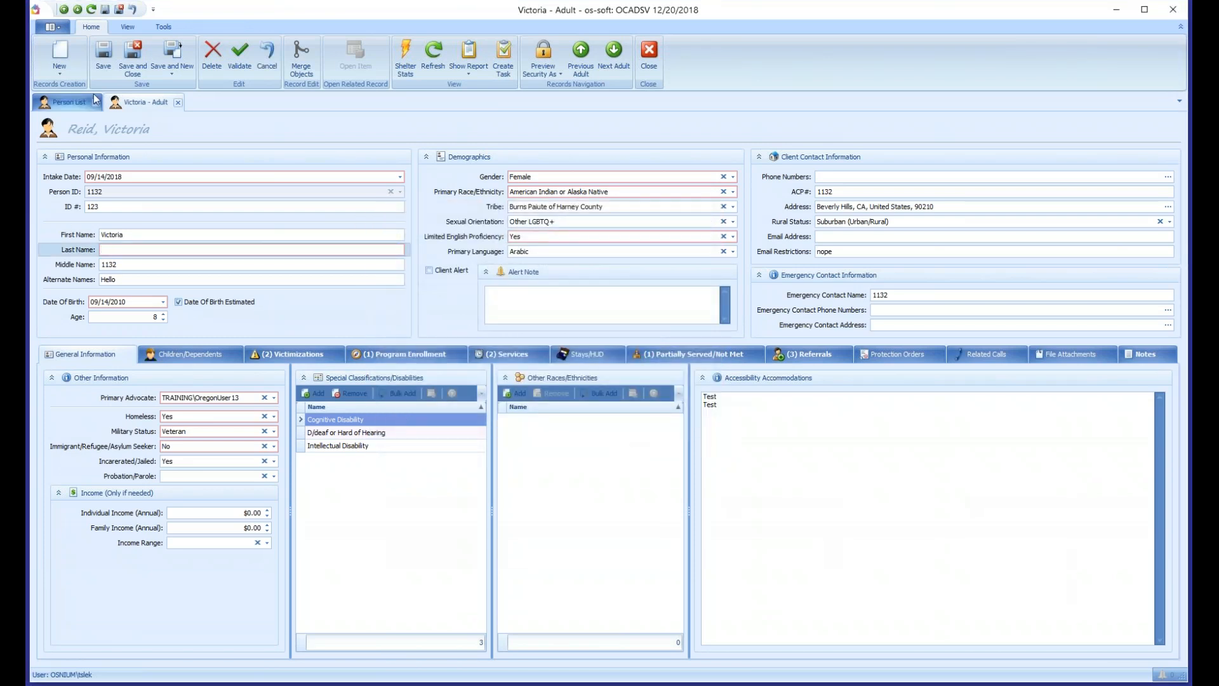
- Test the warning by saving the record and ignoring it, then save and close the record the same way and reopen it
{"action": "left_click", "coordinate": [103, 57]}
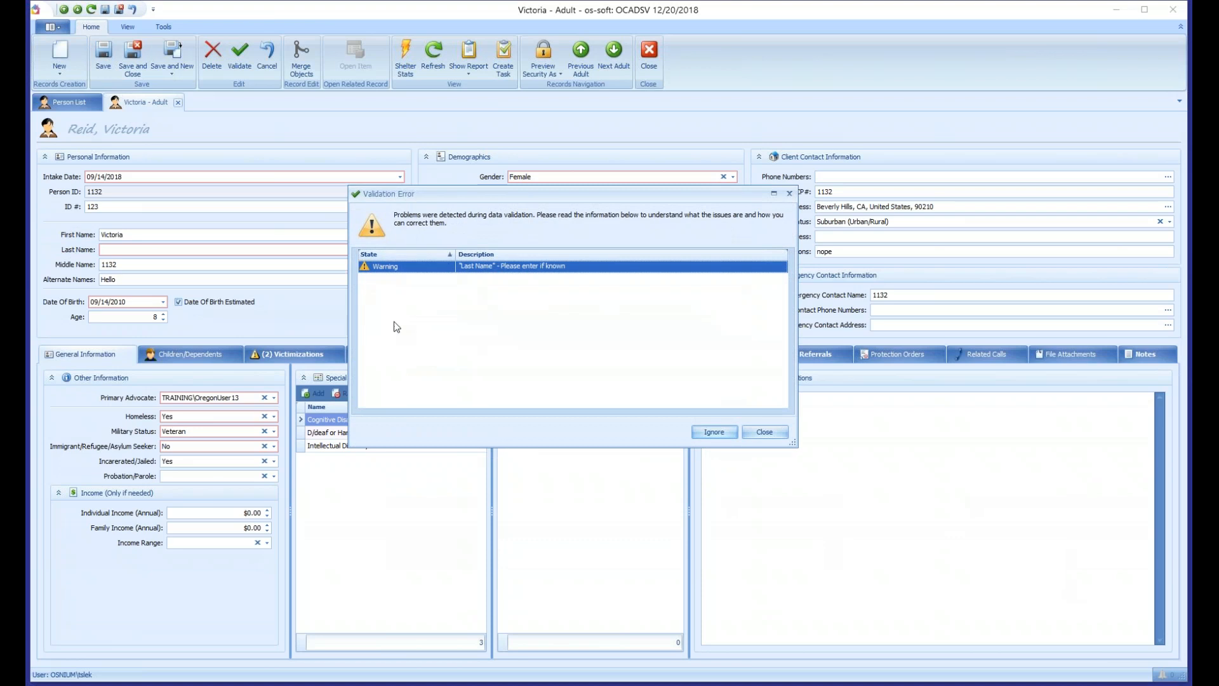
{"action": "left_click", "coordinate": [721, 437]}
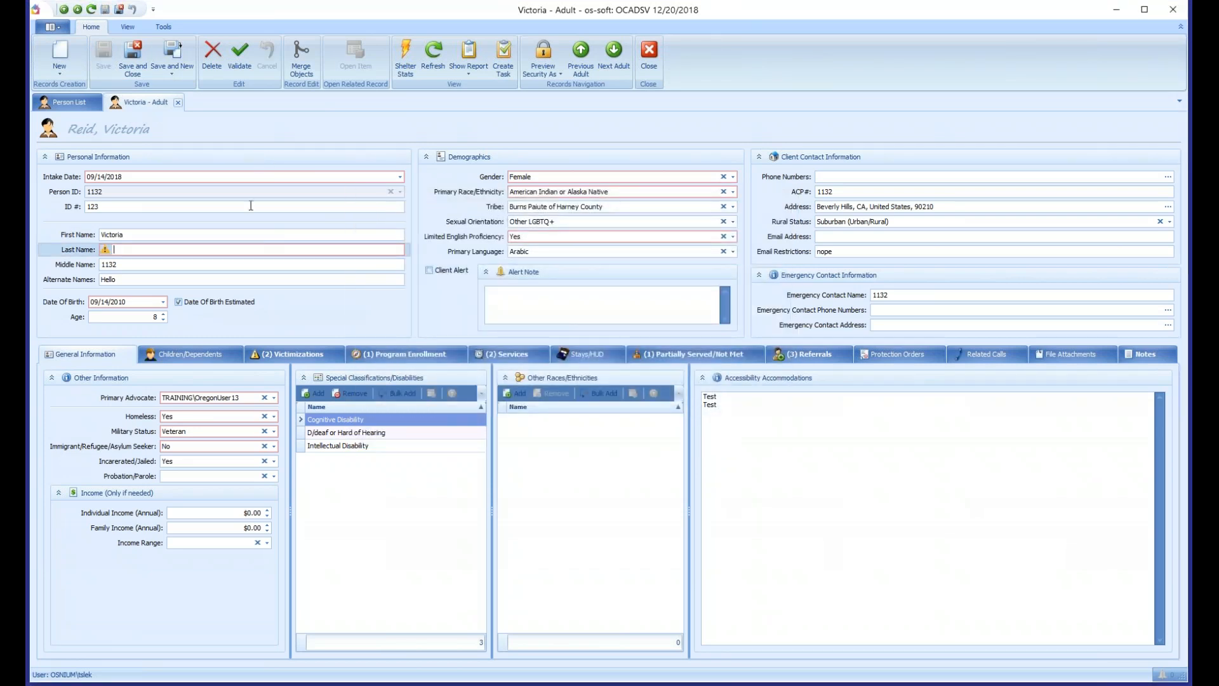
{"action": "left_click", "coordinate": [133, 64]}
{"action": "left_click", "coordinate": [714, 432]}
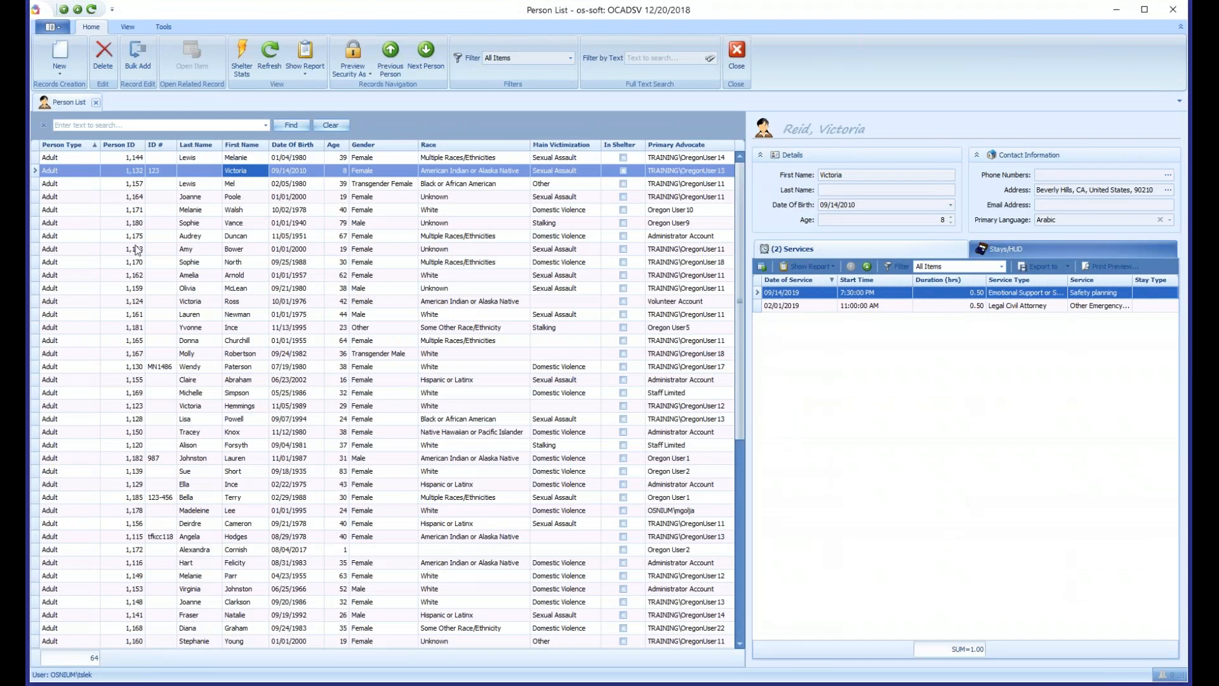
{"action": "left_click", "coordinate": [241, 176]}
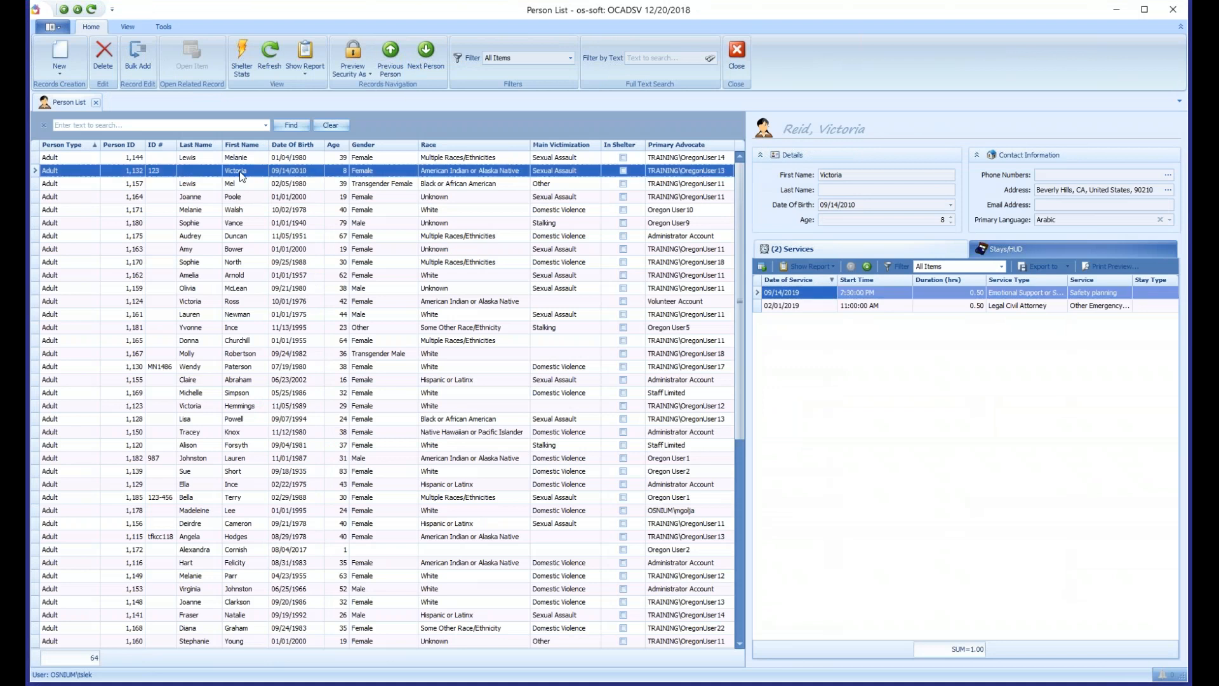
{"action": "double_click", "coordinate": [241, 176]}
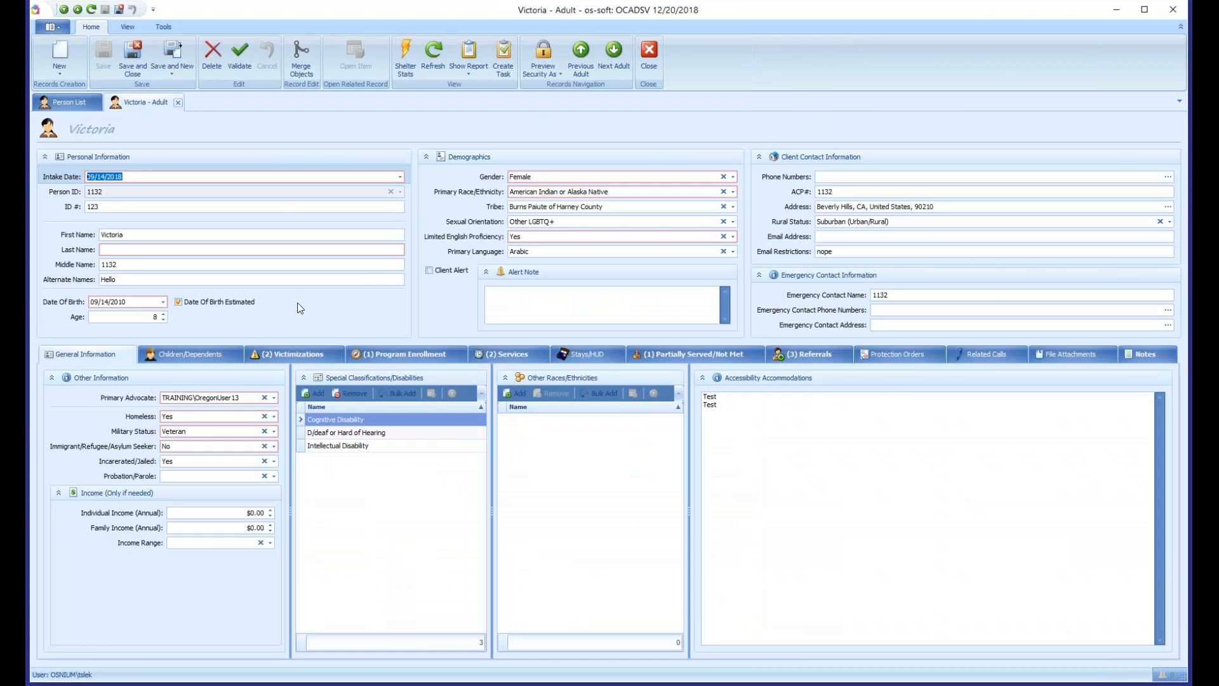
- Remove the required setting from Last Name, empty the adult's Primary Language, and save the record
{"action": "right_click", "coordinate": [157, 250]}
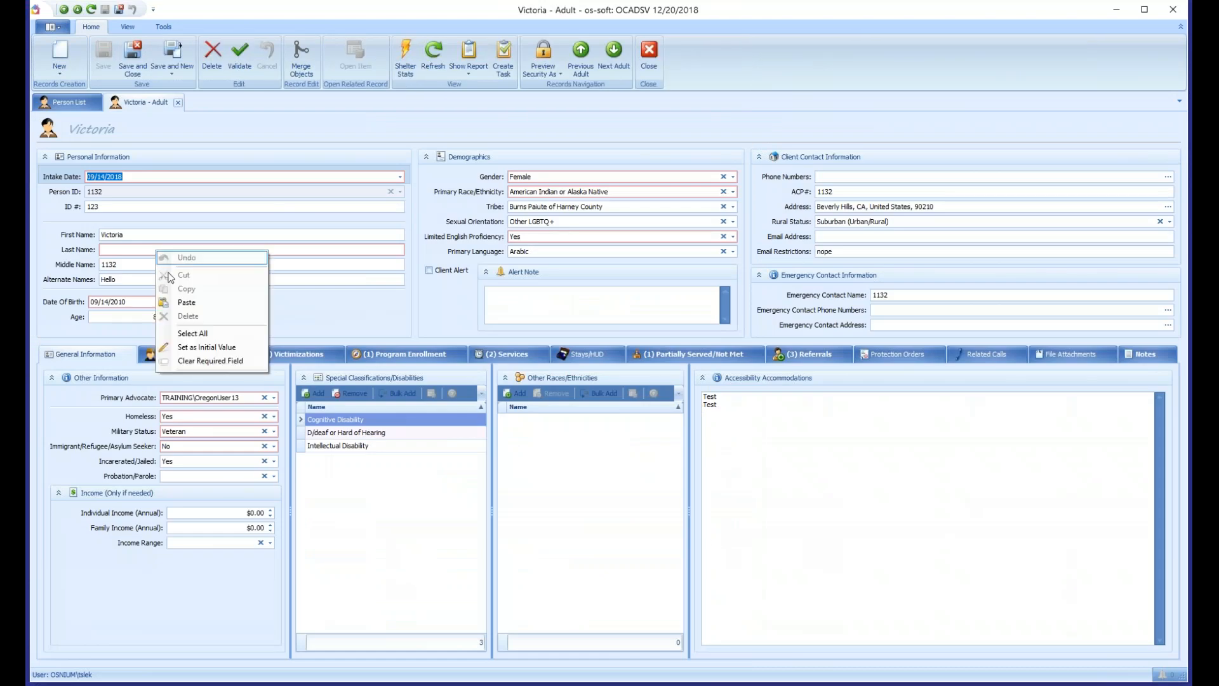
{"action": "left_click", "coordinate": [207, 362]}
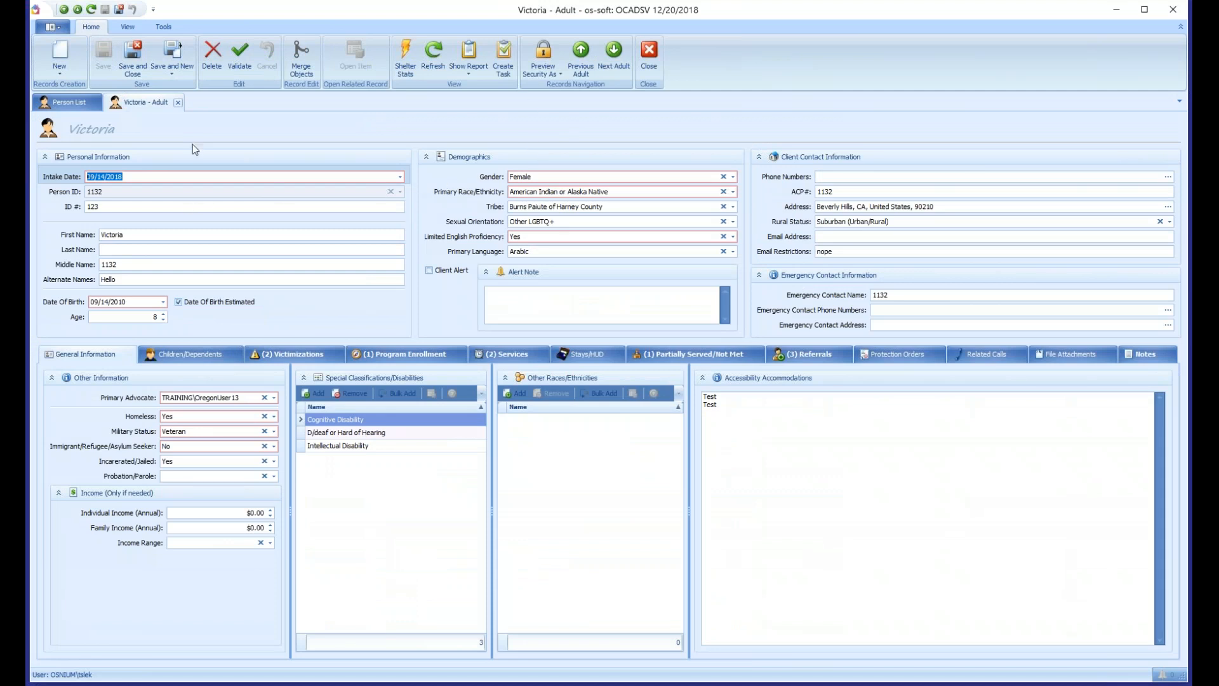
{"action": "left_click", "coordinate": [724, 252]}
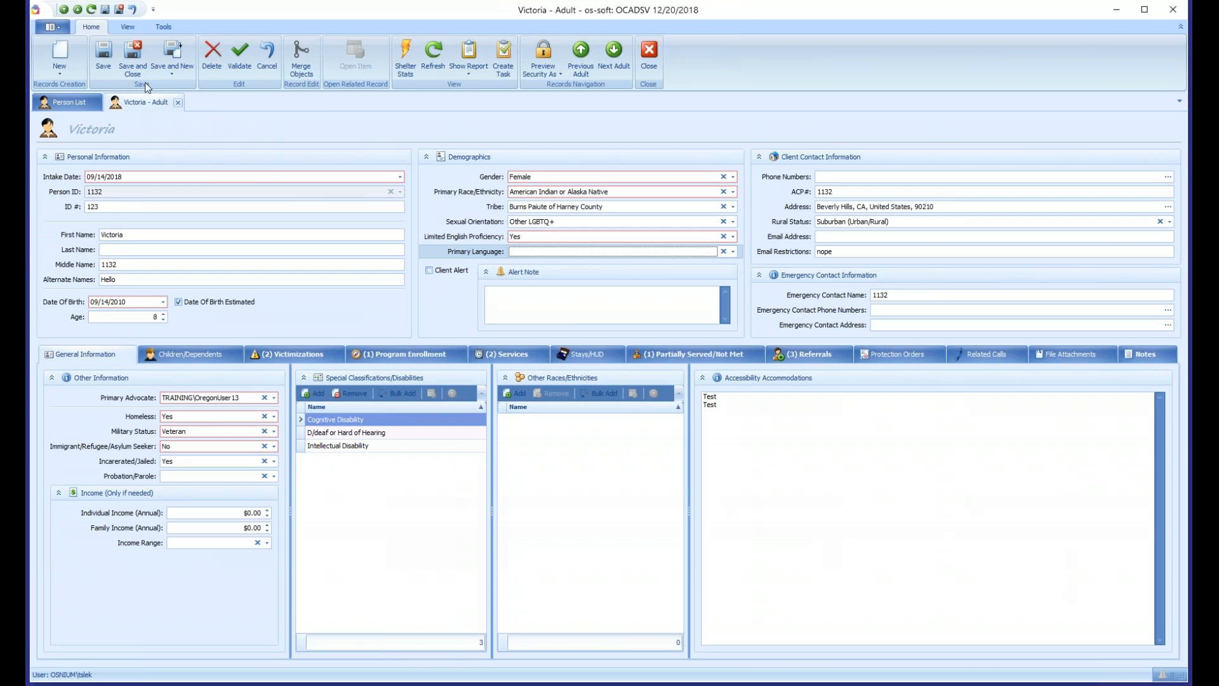
{"action": "left_click", "coordinate": [104, 55]}
- Start a new client service for the adult with service type Emotional Support or Safety Services and service Crisis intervention
{"action": "left_click", "coordinate": [515, 358]}
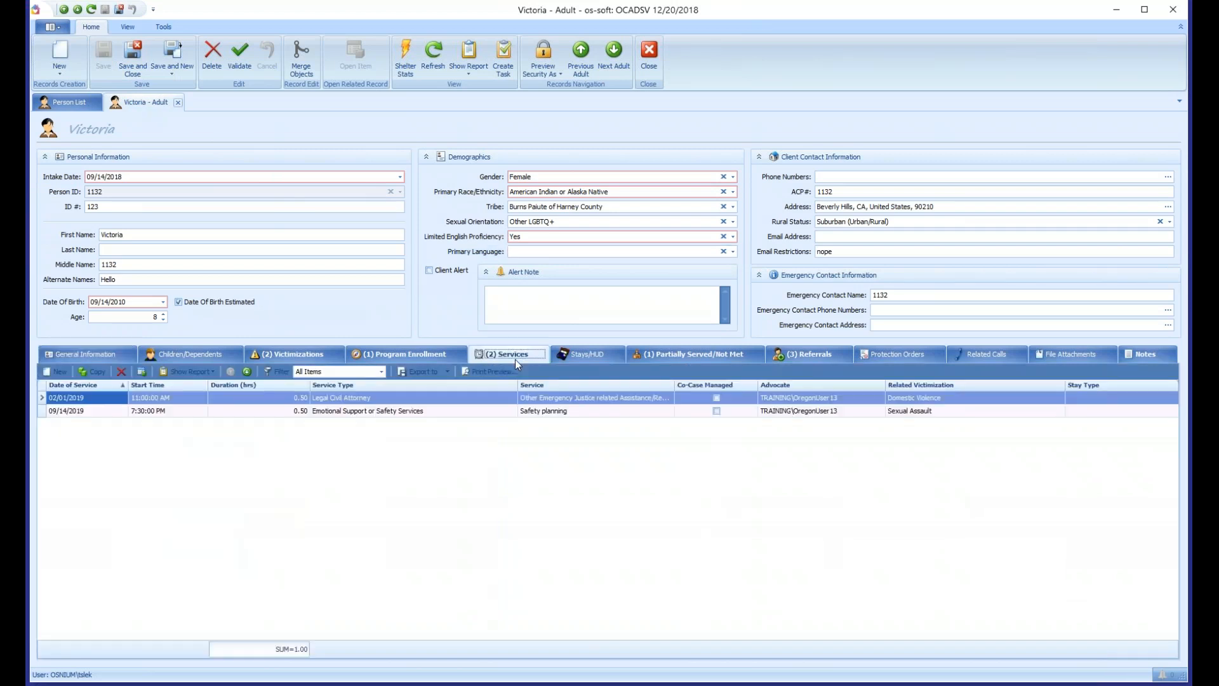
{"action": "left_click", "coordinate": [55, 372]}
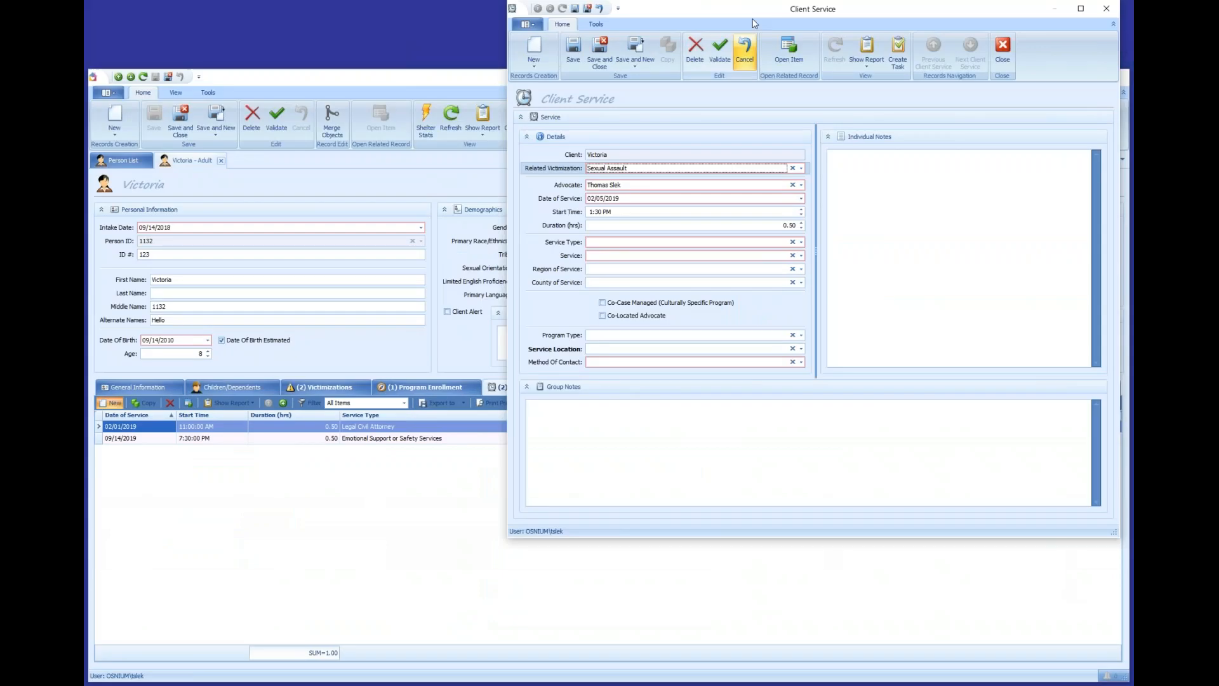
{"action": "left_click_drag", "start_coordinate": [756, 11], "coordinate": [526, 117]}
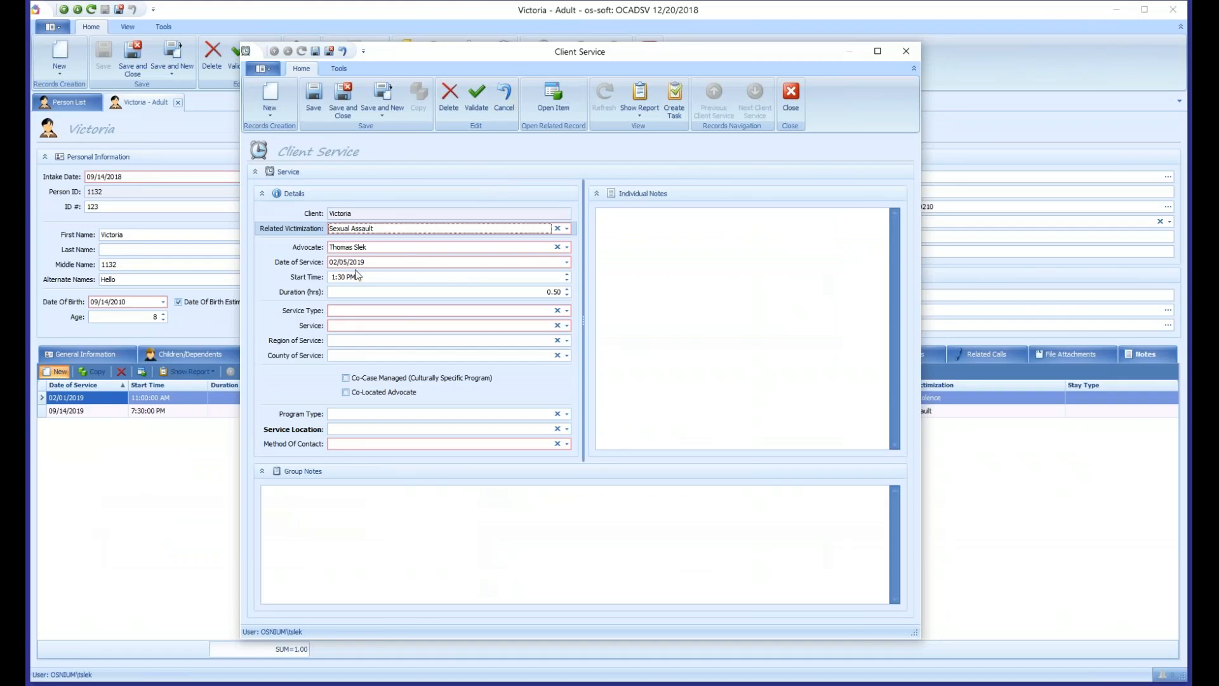
{"action": "left_click", "coordinate": [376, 348]}
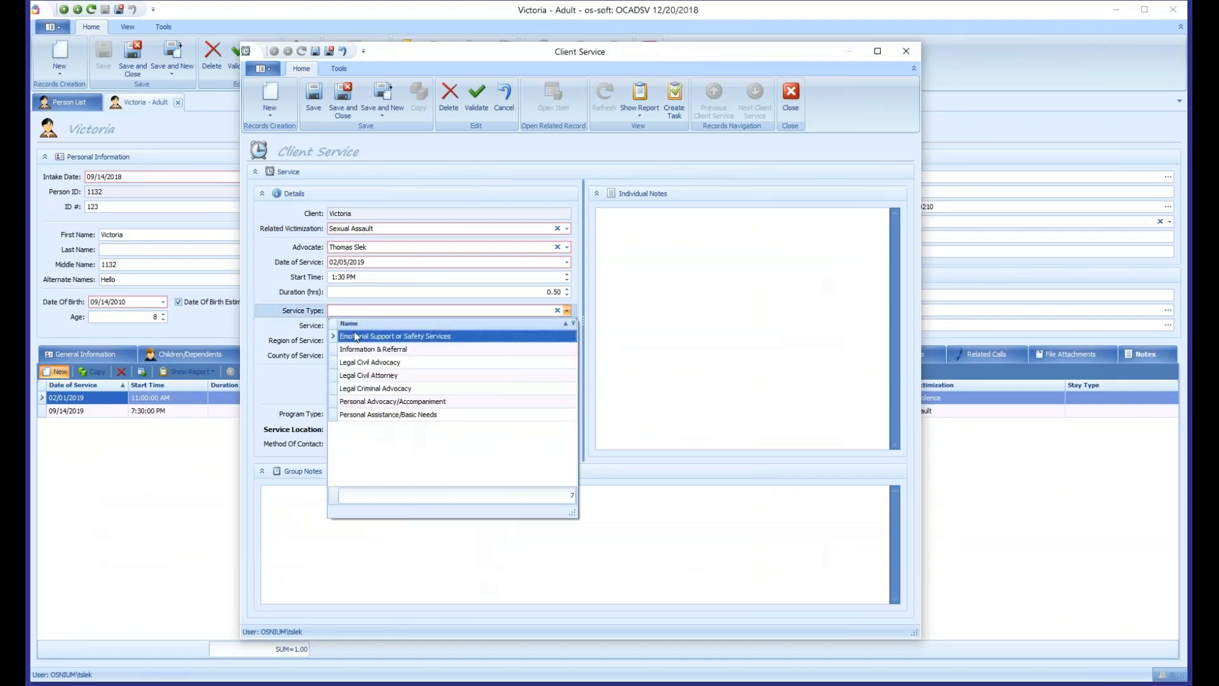
{"action": "left_click", "coordinate": [356, 337]}
{"action": "left_click", "coordinate": [353, 326]}
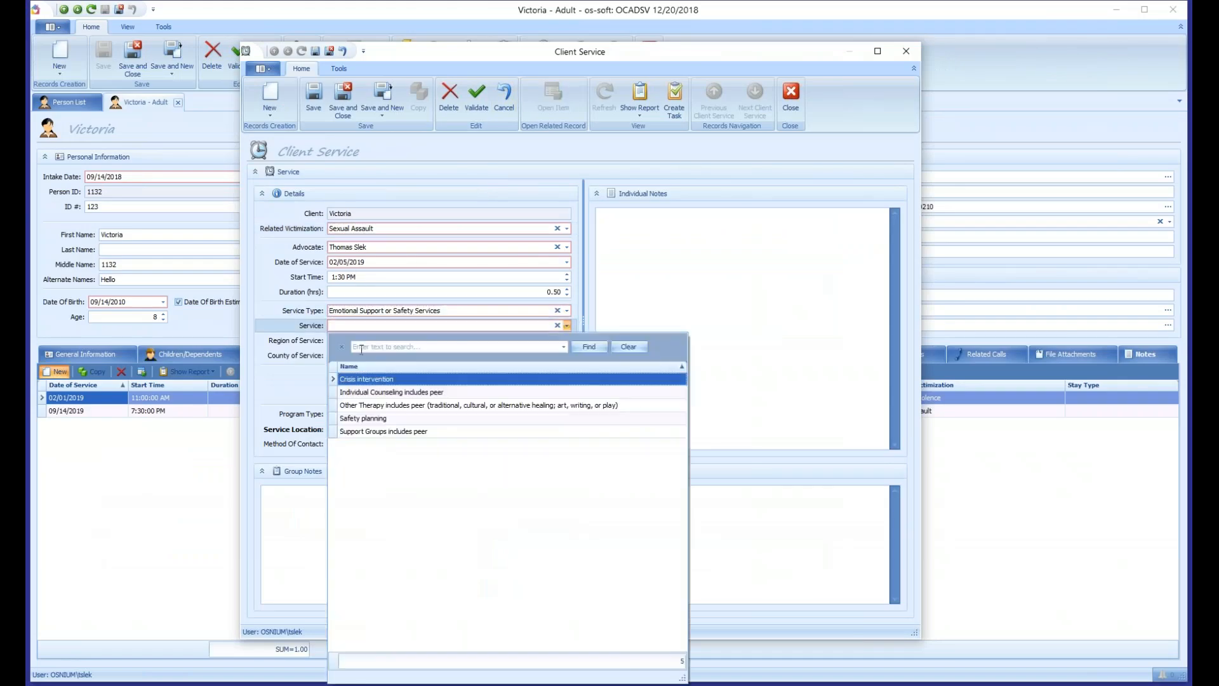
{"action": "left_click", "coordinate": [373, 373]}
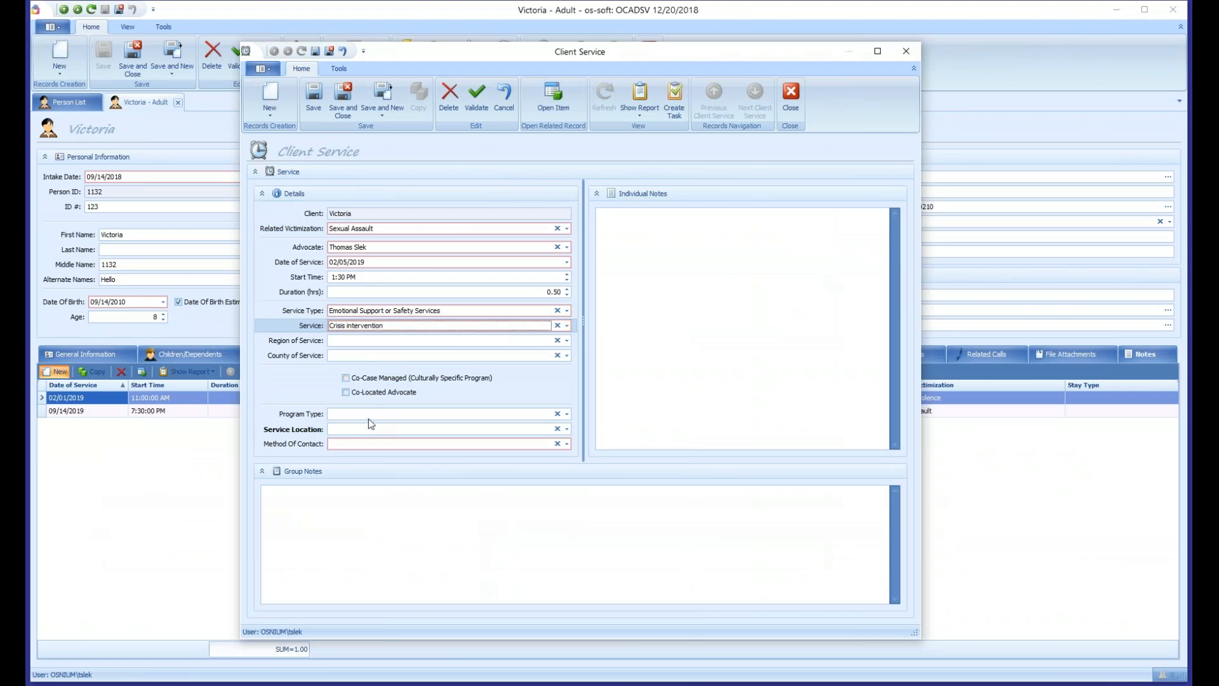
- Set the service's Method Of Contact to Face to Face, make that the field's initial value, and save and close the service
{"action": "left_click", "coordinate": [360, 444]}
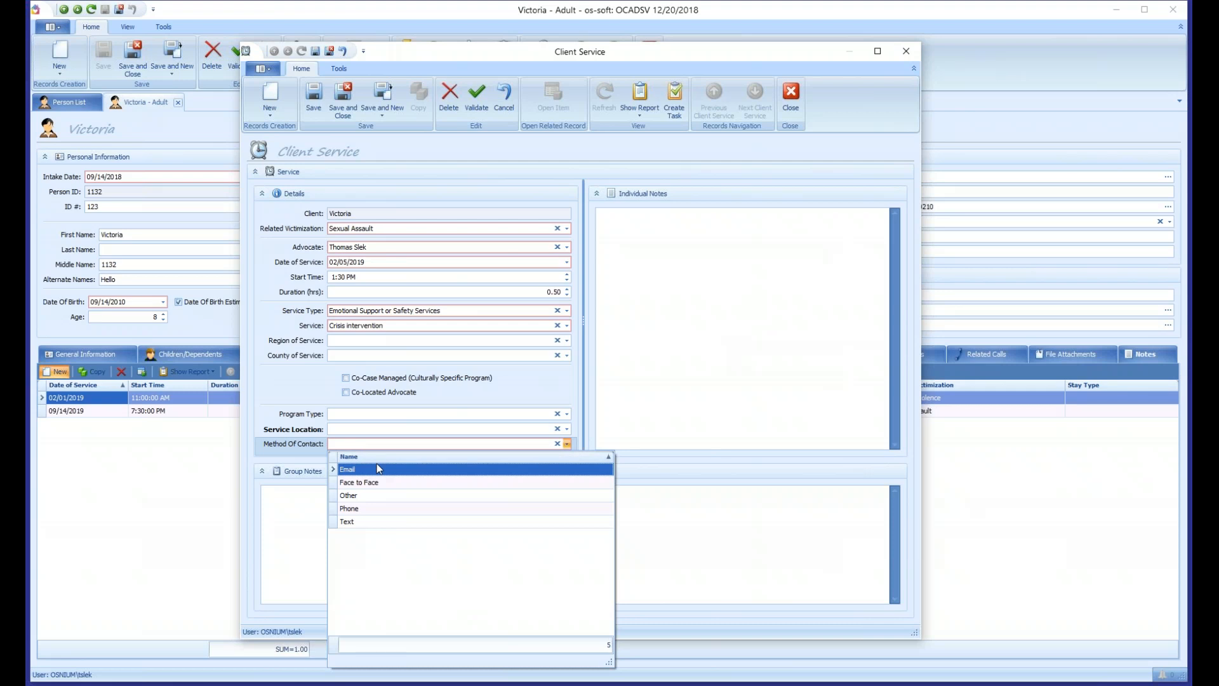
{"action": "left_click", "coordinate": [370, 484]}
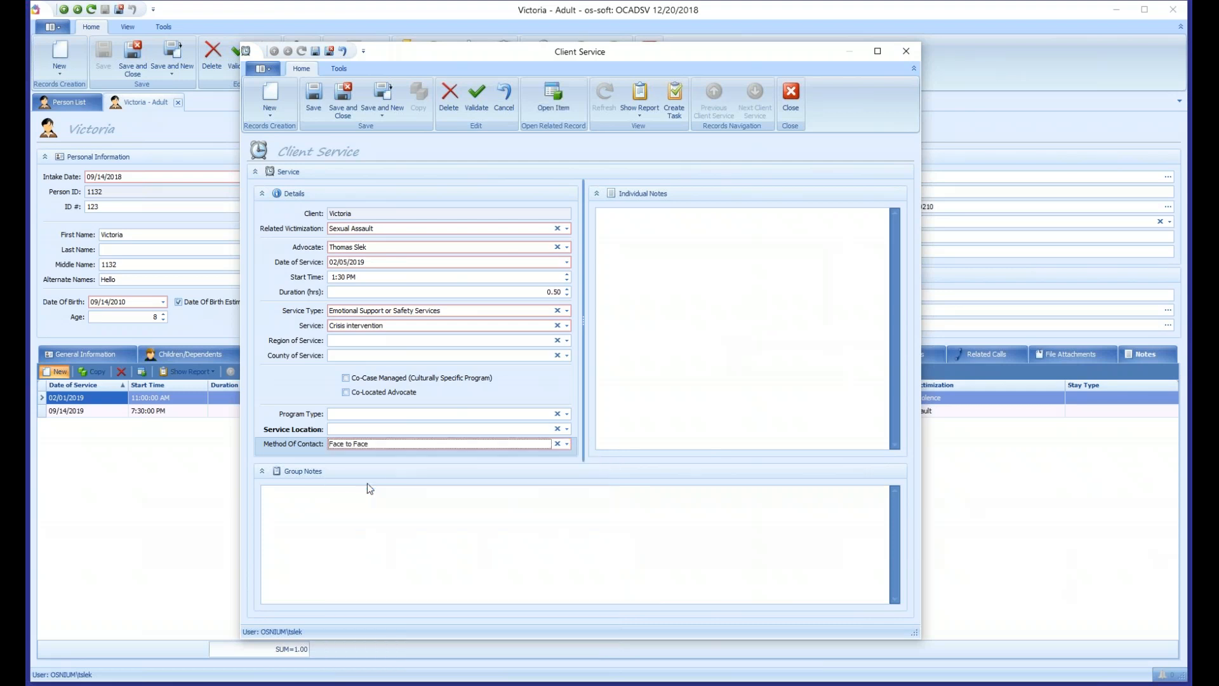
{"action": "right_click", "coordinate": [361, 445]}
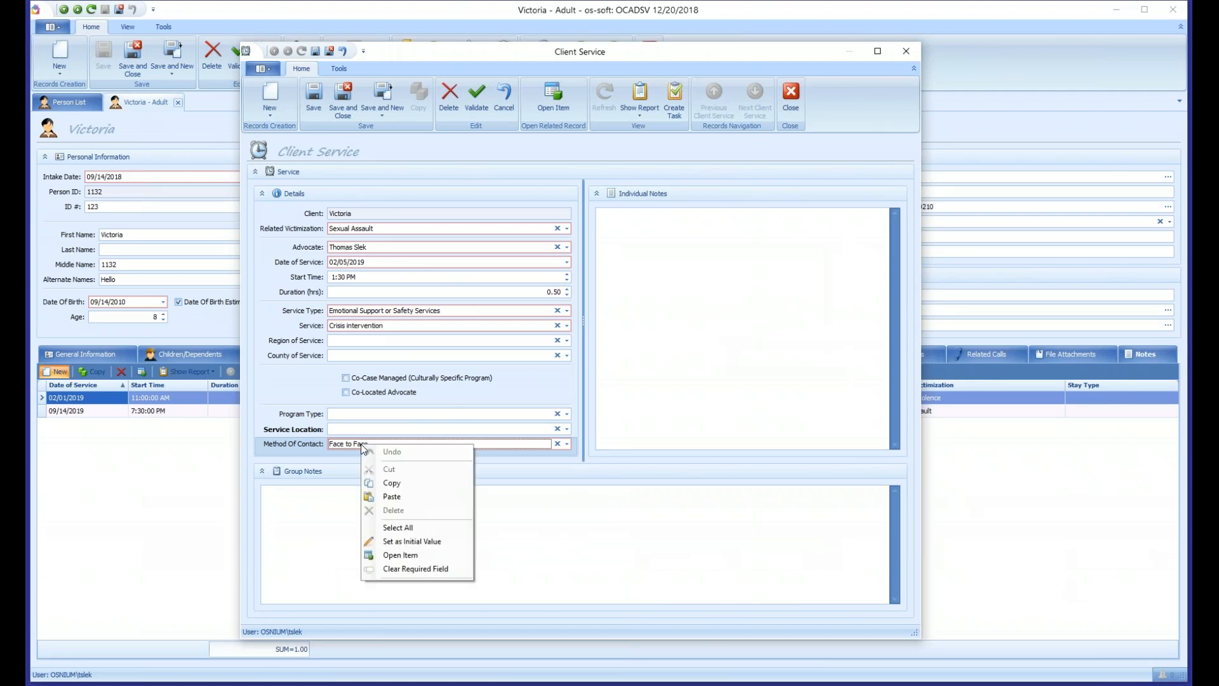
{"action": "left_click", "coordinate": [418, 543]}
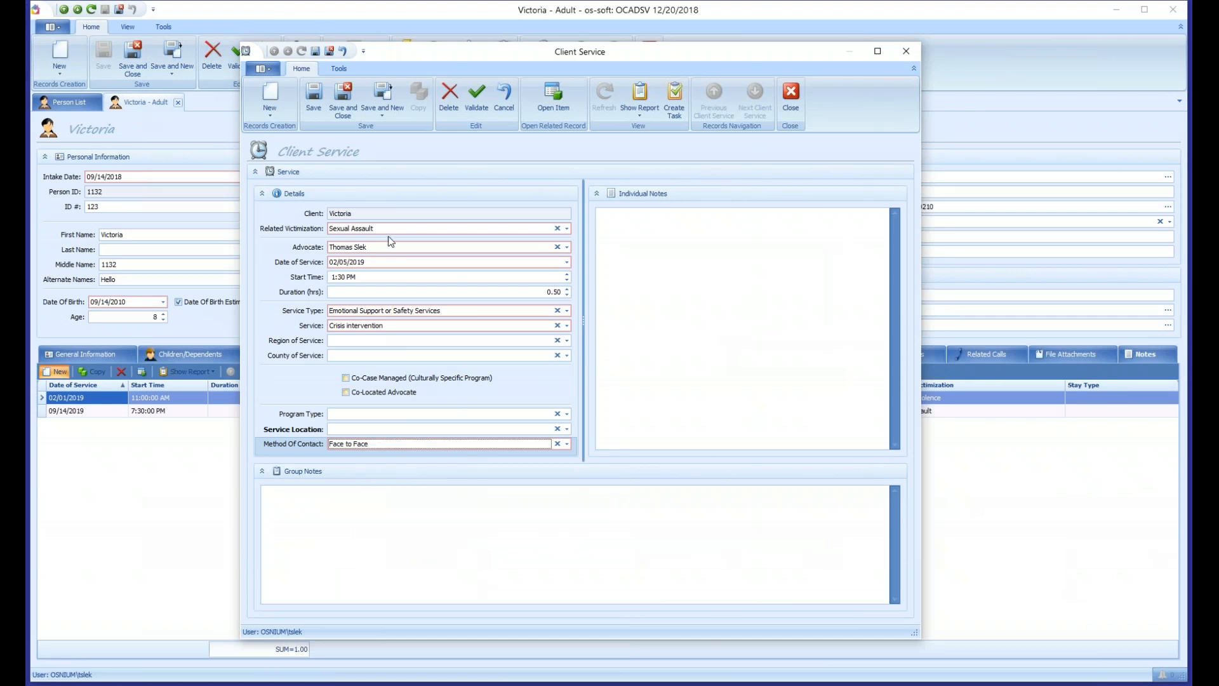
{"action": "left_click", "coordinate": [342, 108]}
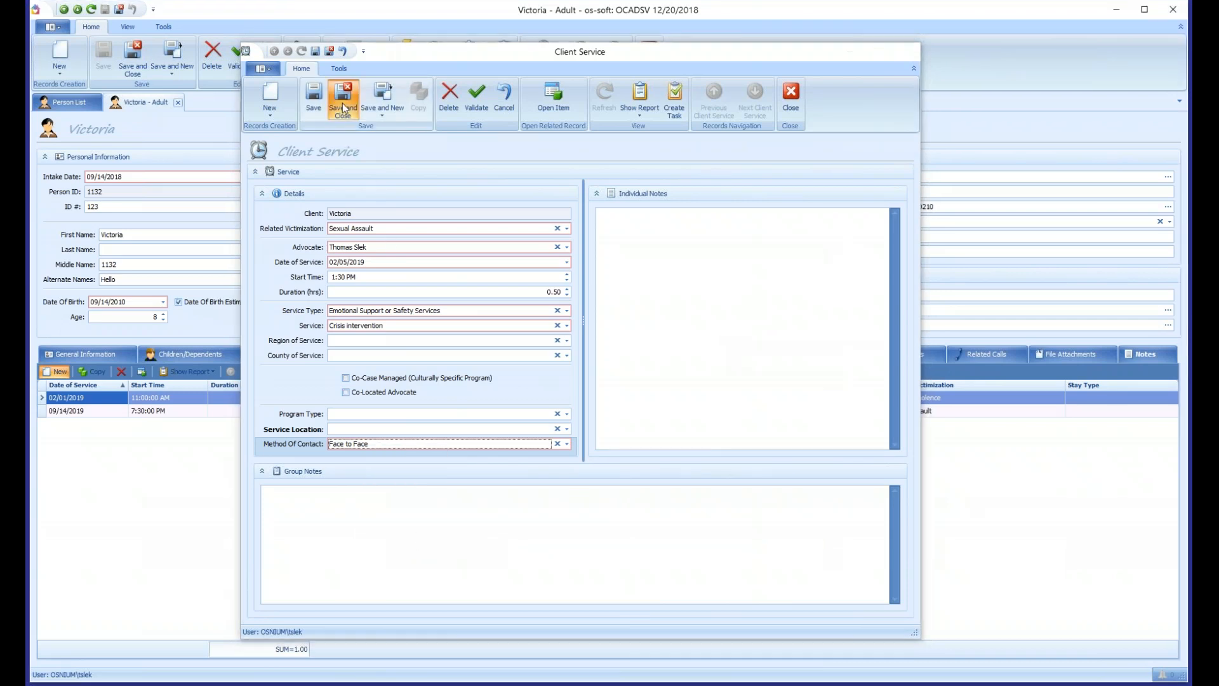
{"action": "left_click", "coordinate": [105, 65]}
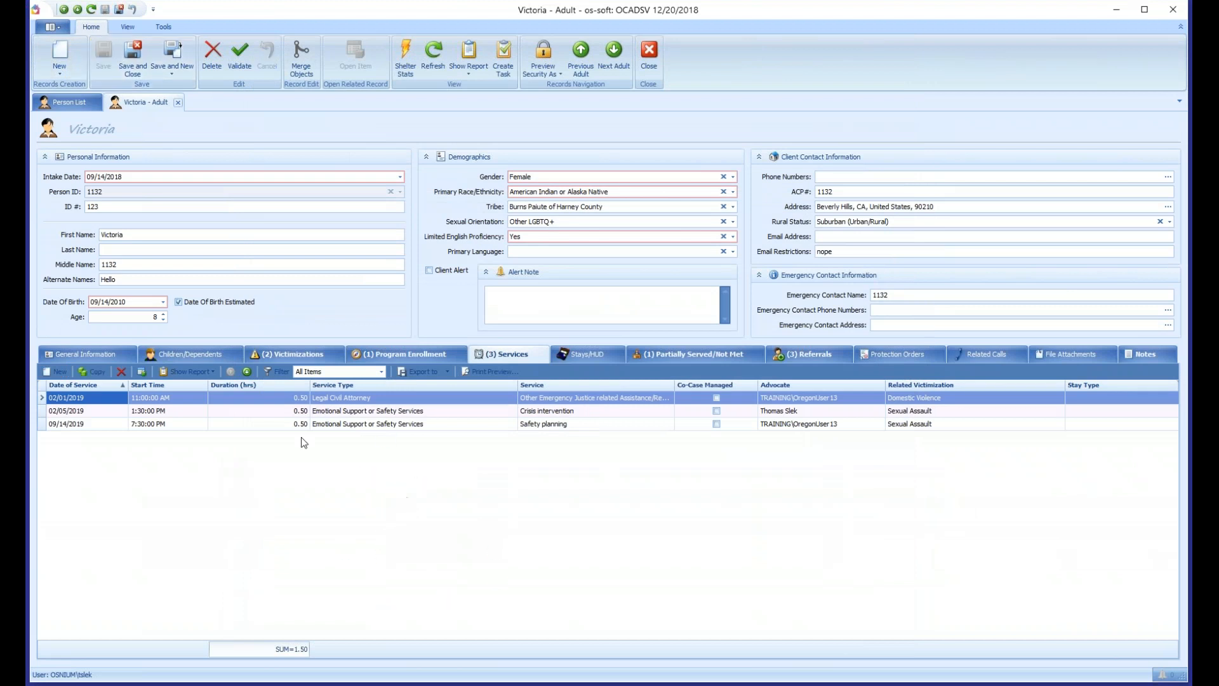
- Start another client service, clear the initial value of its Method Of Contact field, and close the form
{"action": "left_click", "coordinate": [60, 372]}
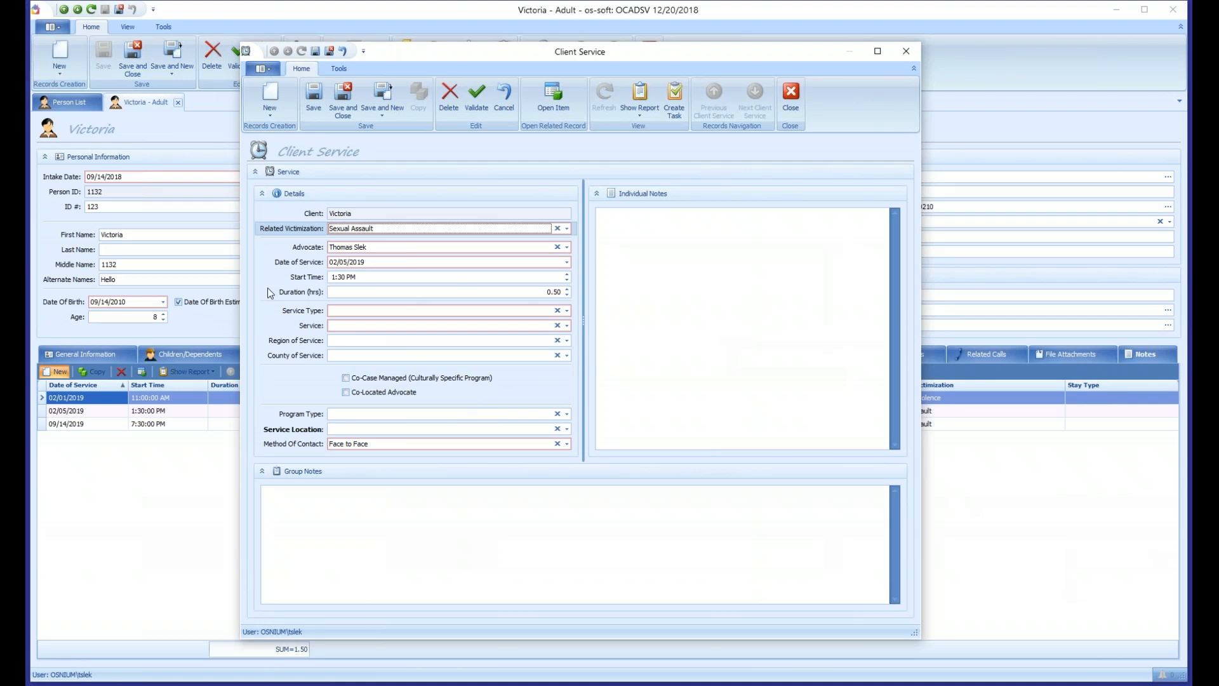
{"action": "right_click", "coordinate": [354, 447]}
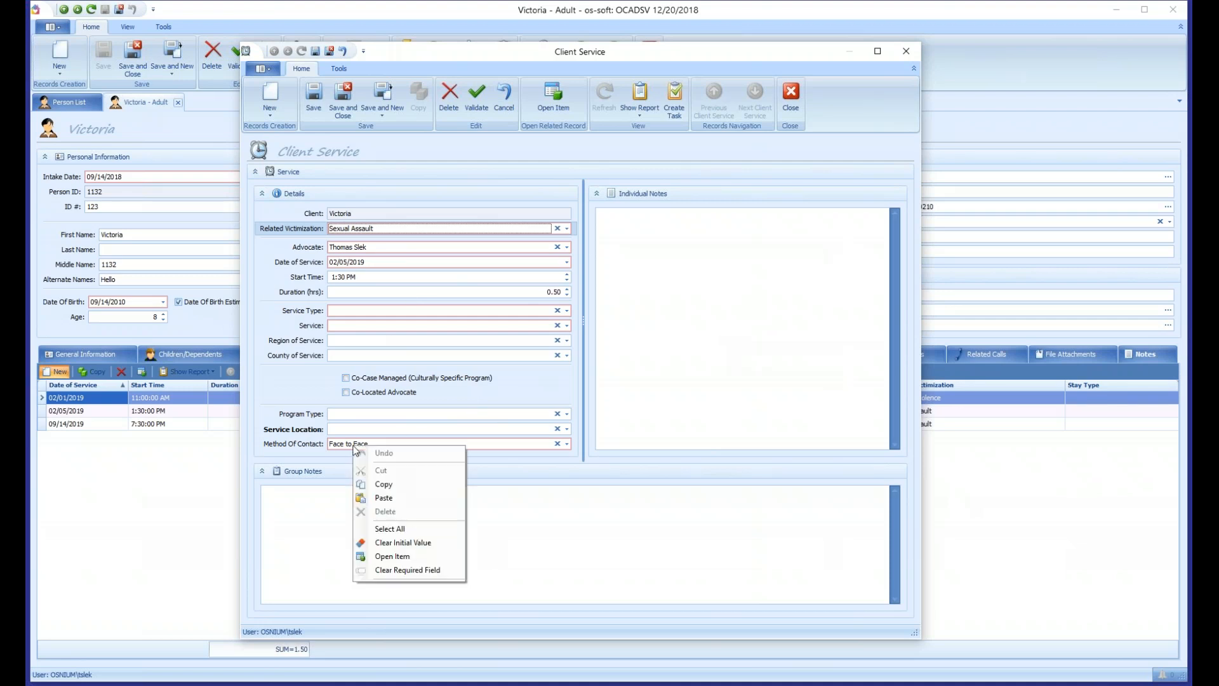
{"action": "left_click", "coordinate": [450, 543]}
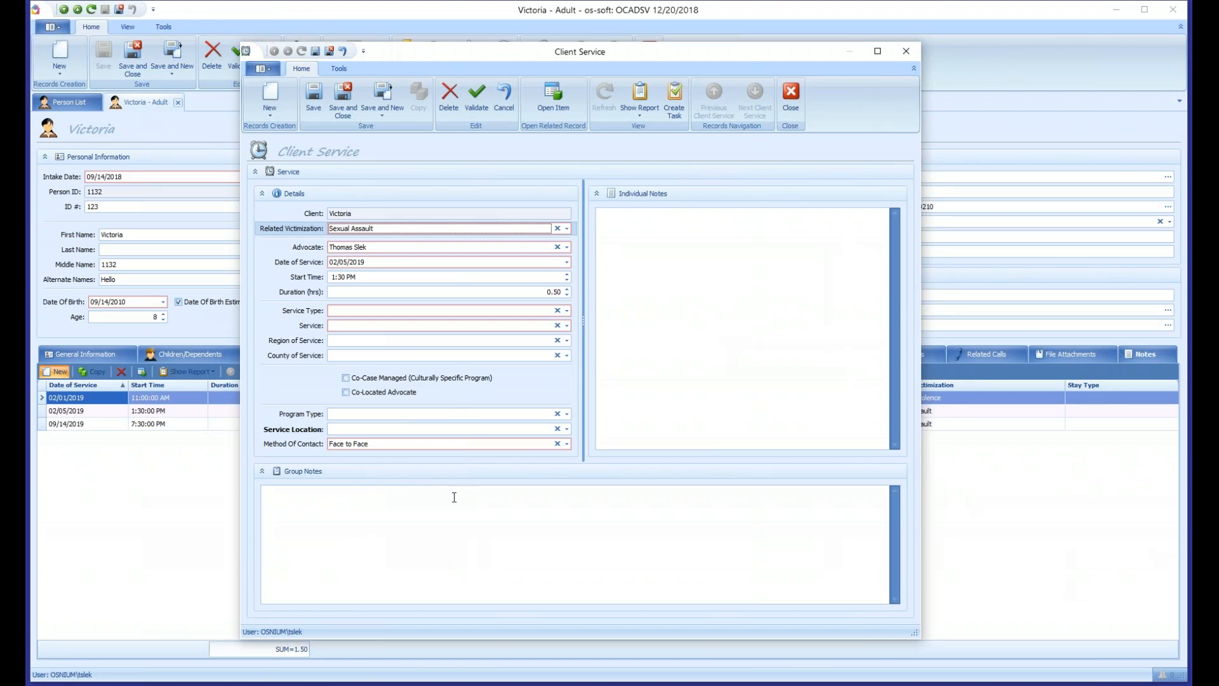
{"action": "left_click", "coordinate": [790, 99]}
{"action": "left_click", "coordinate": [579, 364]}
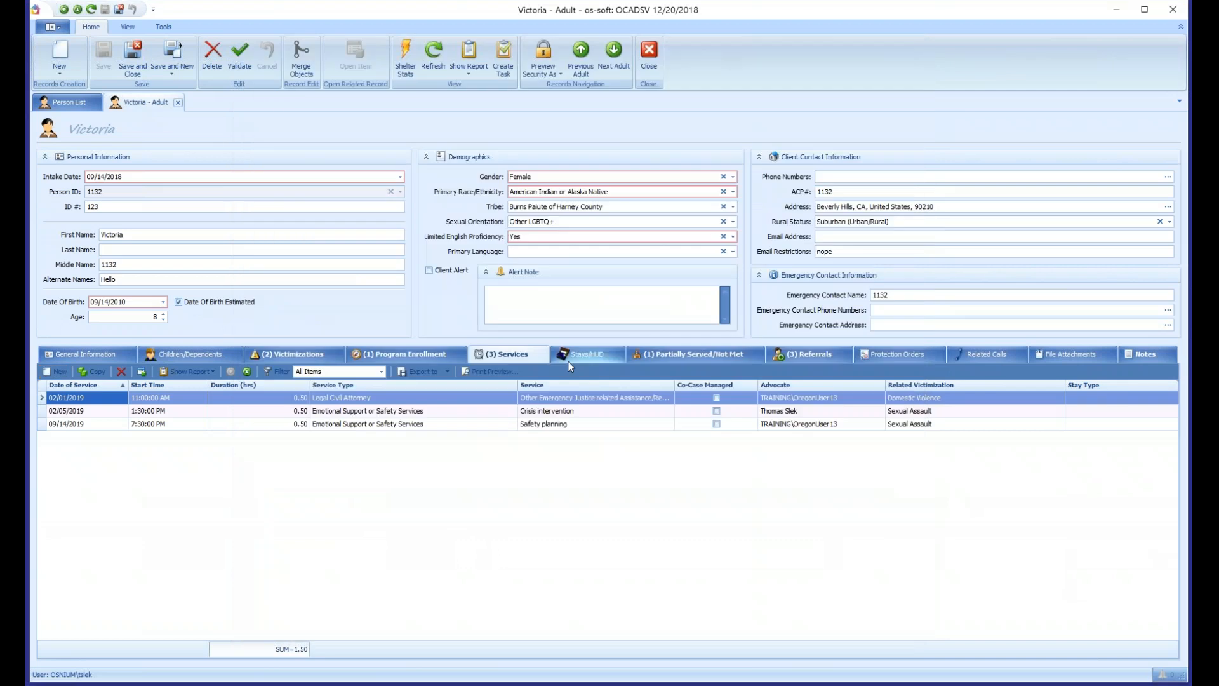
{"action": "left_click", "coordinate": [441, 62]}
{"action": "left_click", "coordinate": [80, 357]}
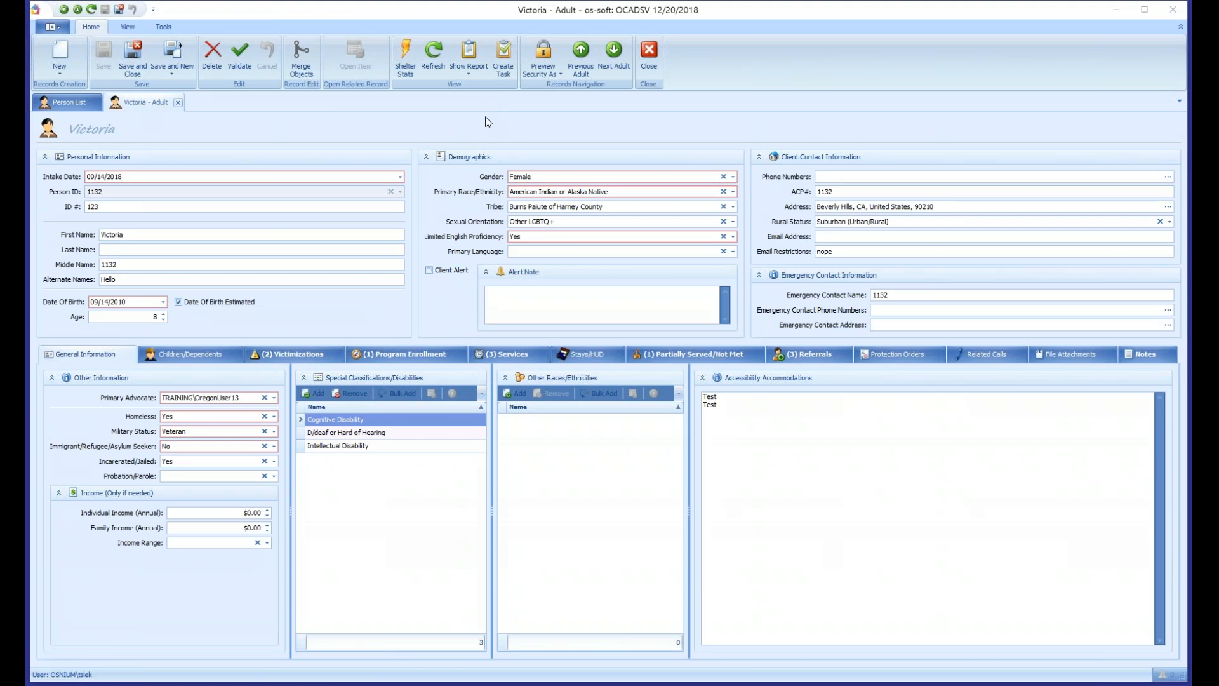
- Start a new program enrollment for the adult and create a program type named New Program for it, saving and closing the type
{"action": "left_click", "coordinate": [392, 349]}
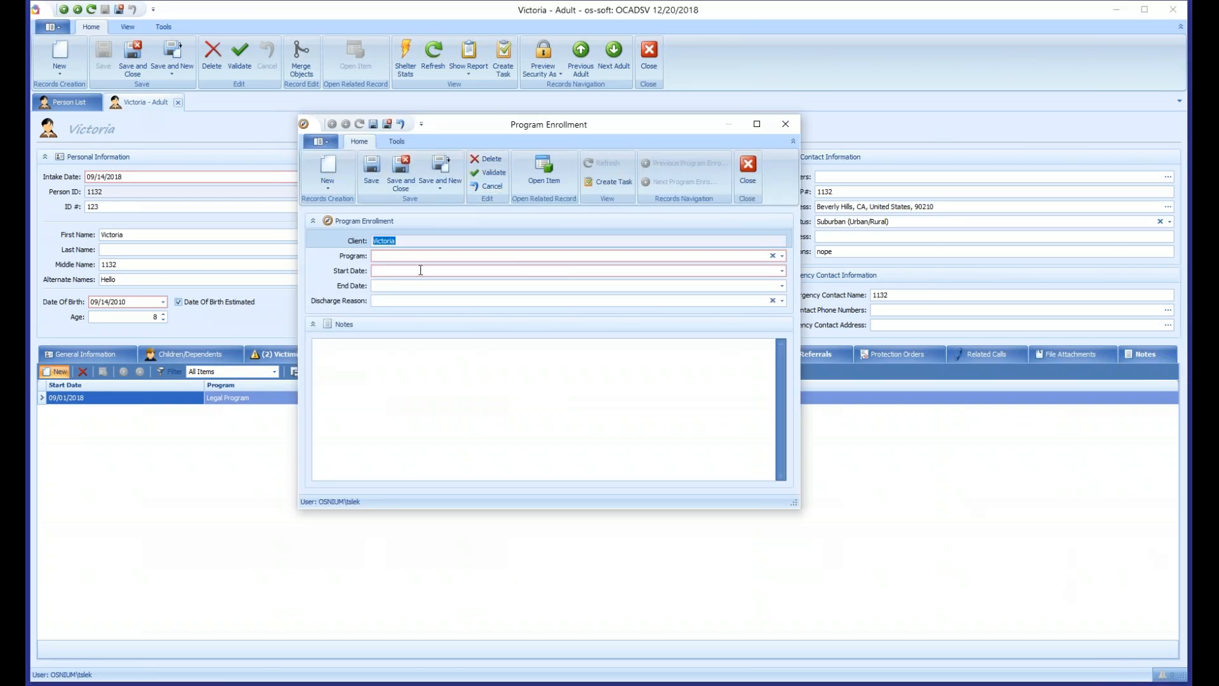
{"action": "left_click", "coordinate": [394, 260]}
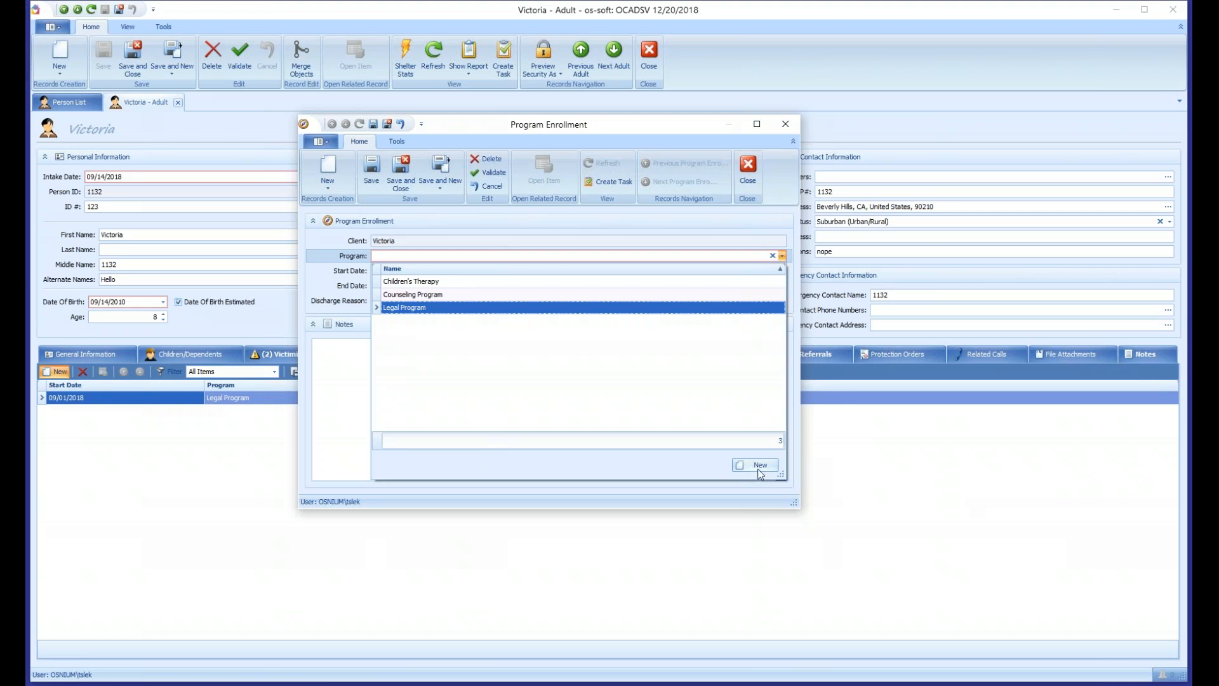
{"action": "left_click", "coordinate": [759, 465]}
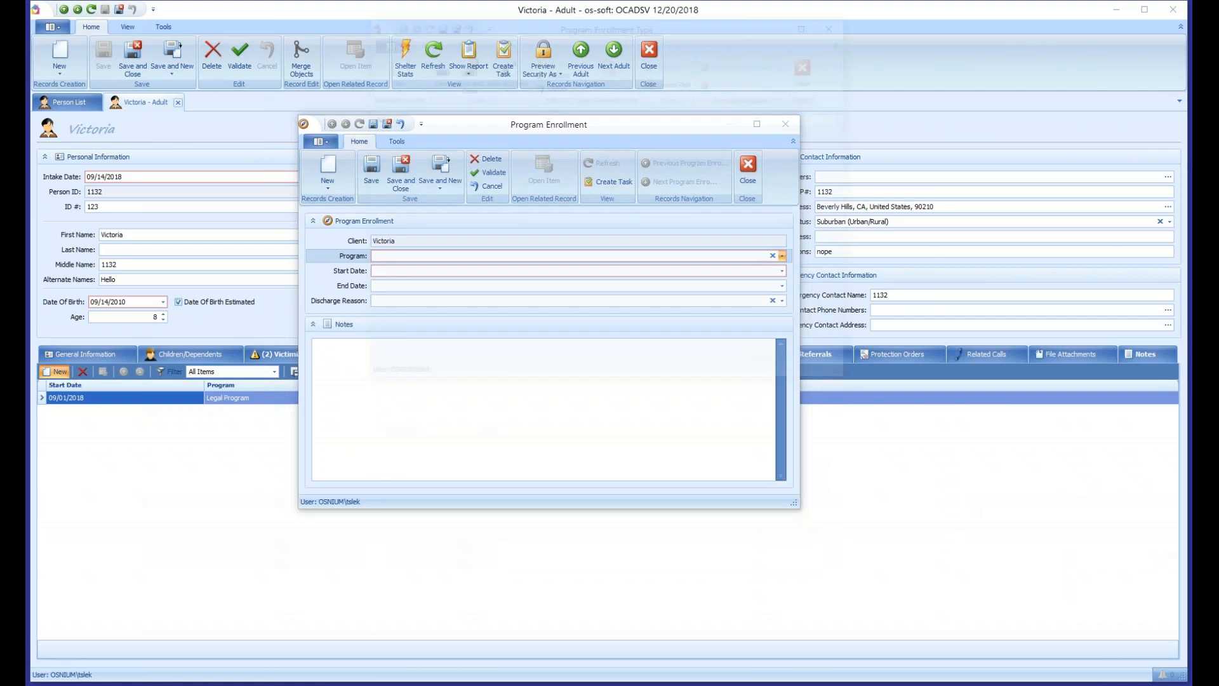
{"action": "left_click_drag", "start_coordinate": [619, 24], "coordinate": [575, 136]}
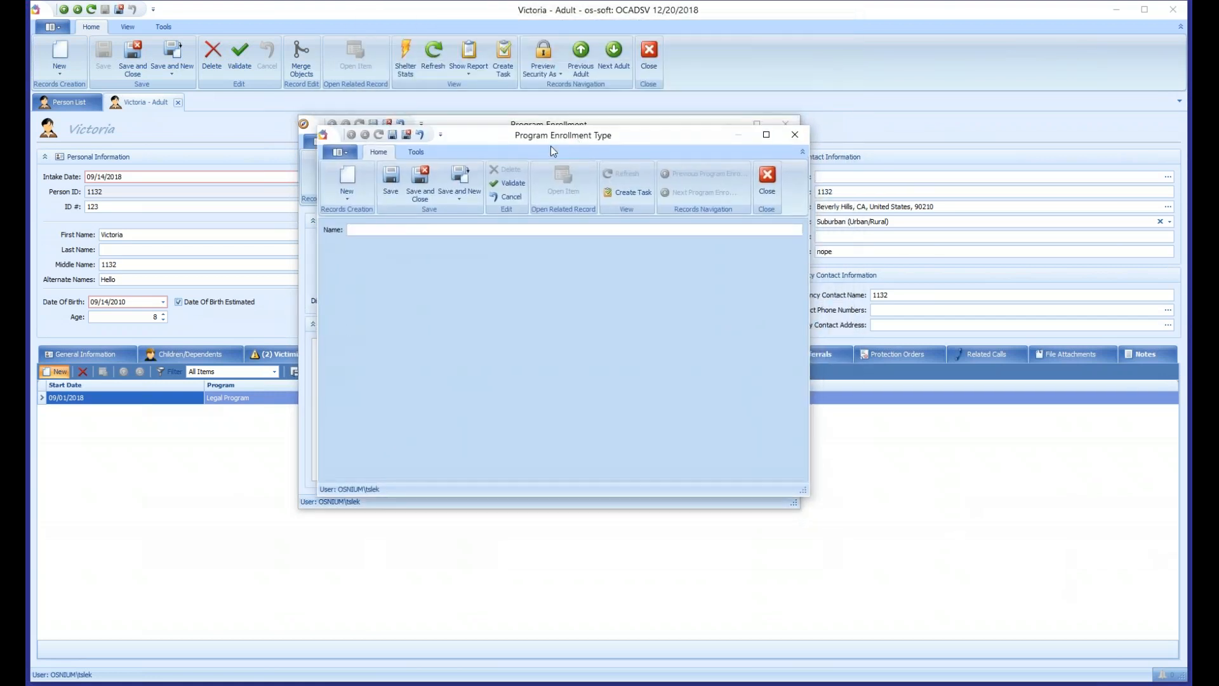
{"action": "type", "text": "Ne"}
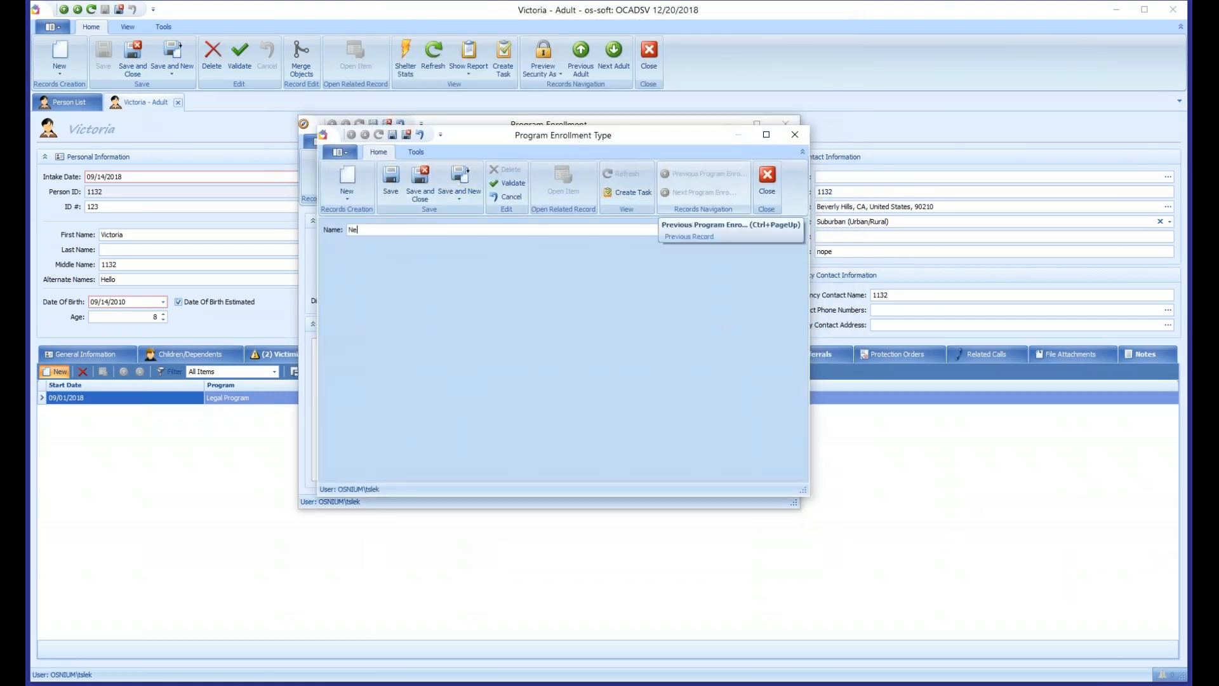
{"action": "type", "text": "w Program"}
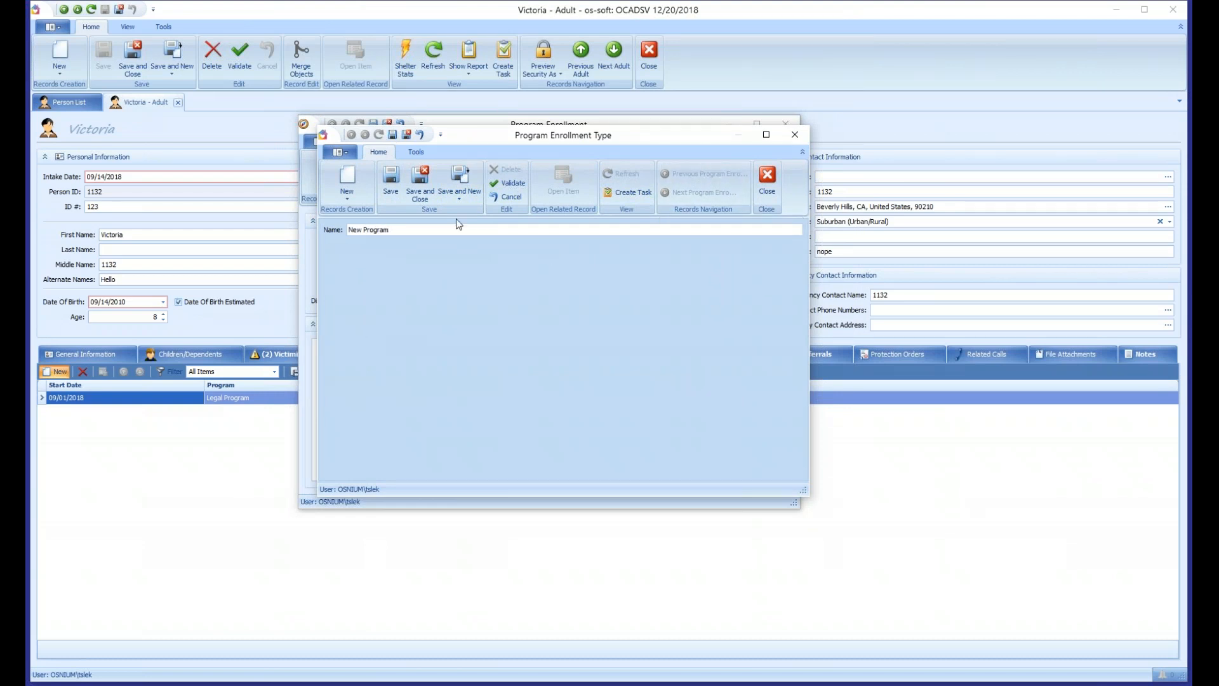
{"action": "left_click", "coordinate": [423, 190]}
- Set the enrollment's Program to New Program with start date 02/05/2019, then save and close it
{"action": "left_click", "coordinate": [427, 257]}
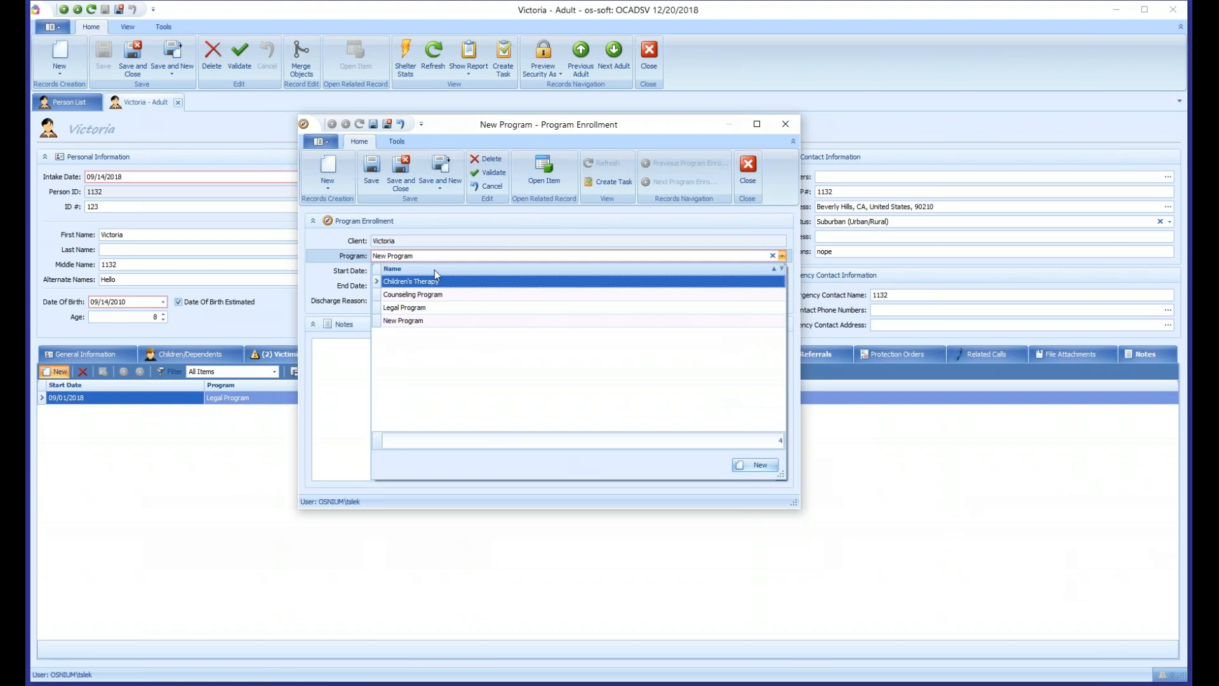
{"action": "left_click", "coordinate": [409, 321]}
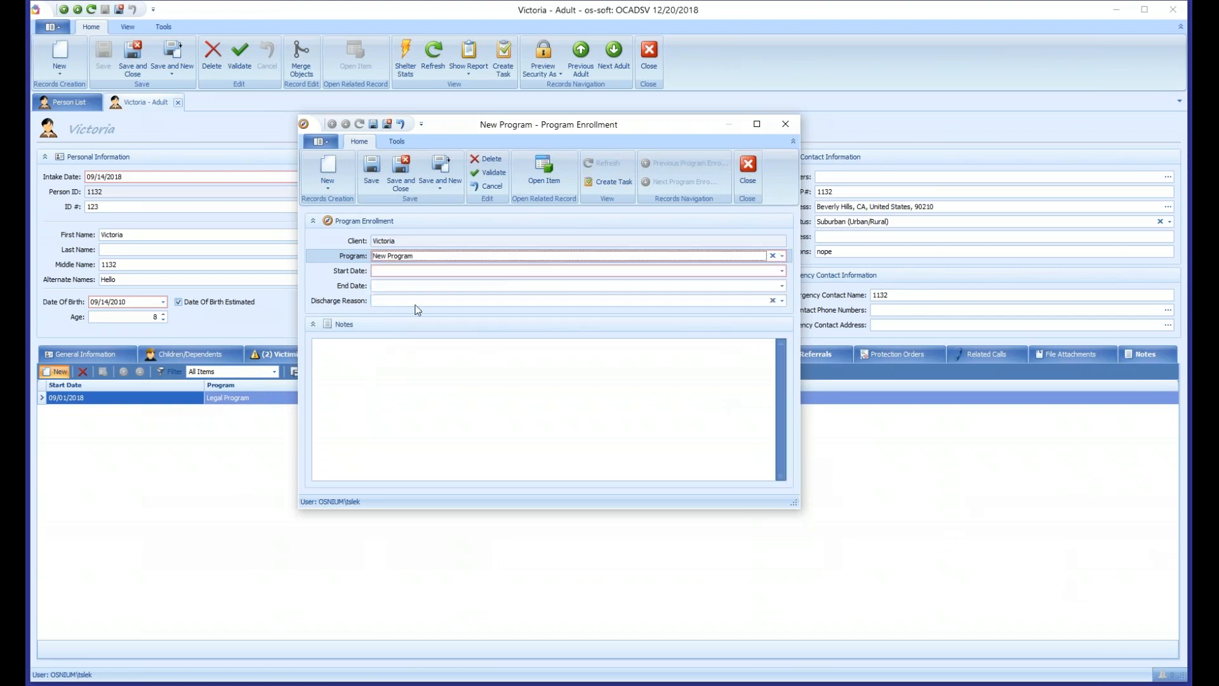
{"action": "left_click", "coordinate": [411, 273]}
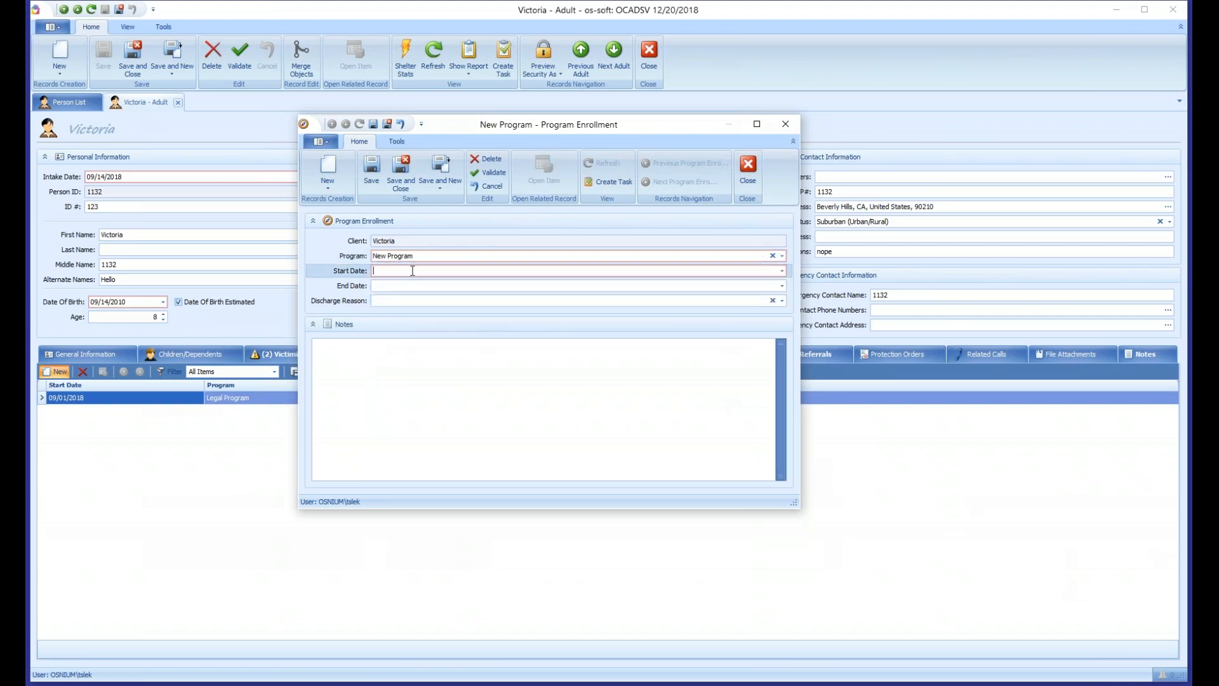
{"action": "left_click", "coordinate": [402, 178]}
{"action": "left_click", "coordinate": [111, 70]}
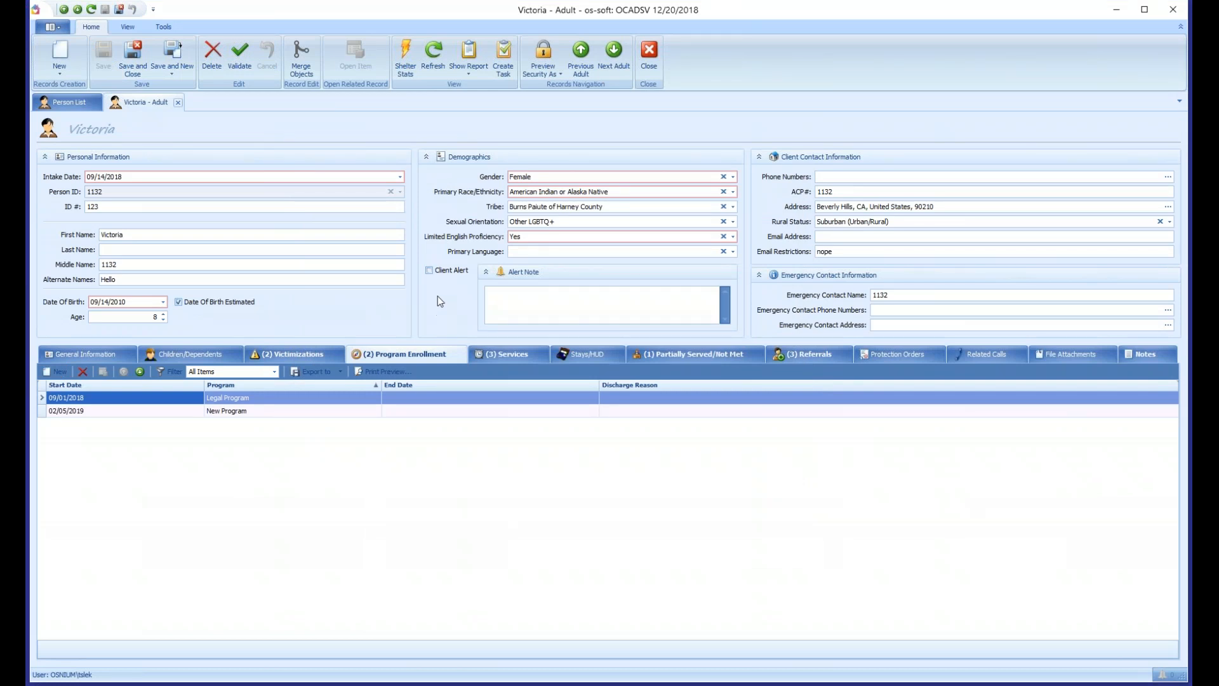
- Open the adult's Legal Program enrollment, check the available program choices, and close it without changes
{"action": "double_click", "coordinate": [243, 399]}
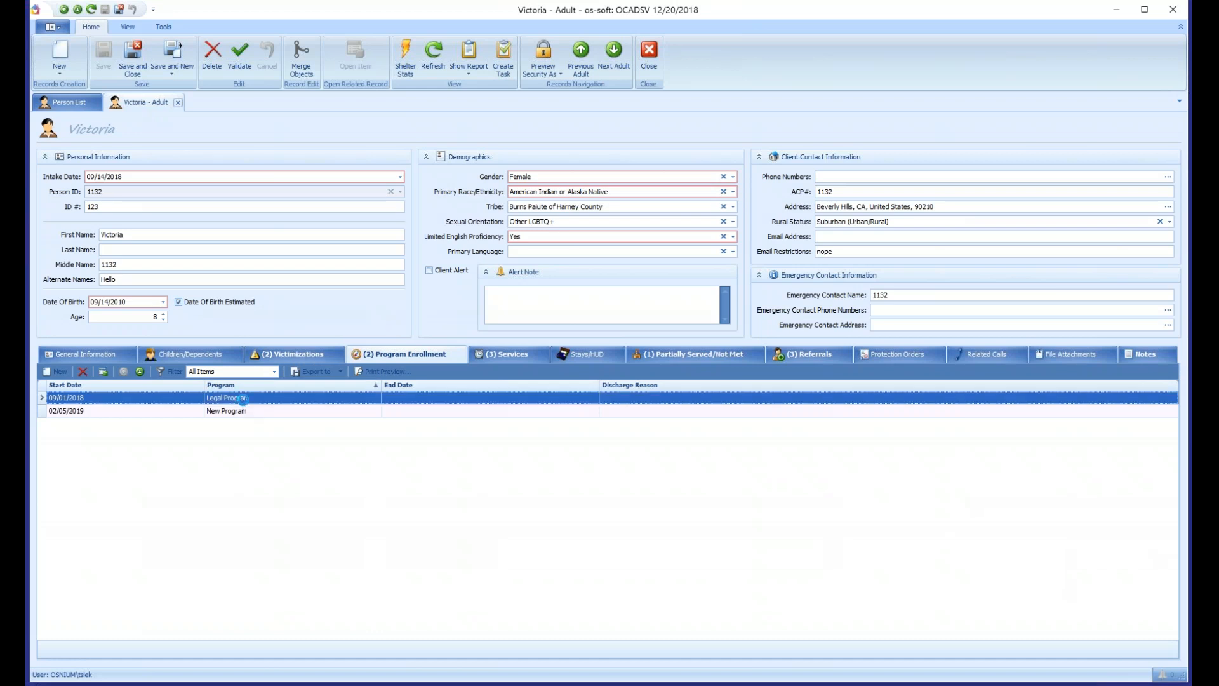
{"action": "left_click", "coordinate": [421, 259]}
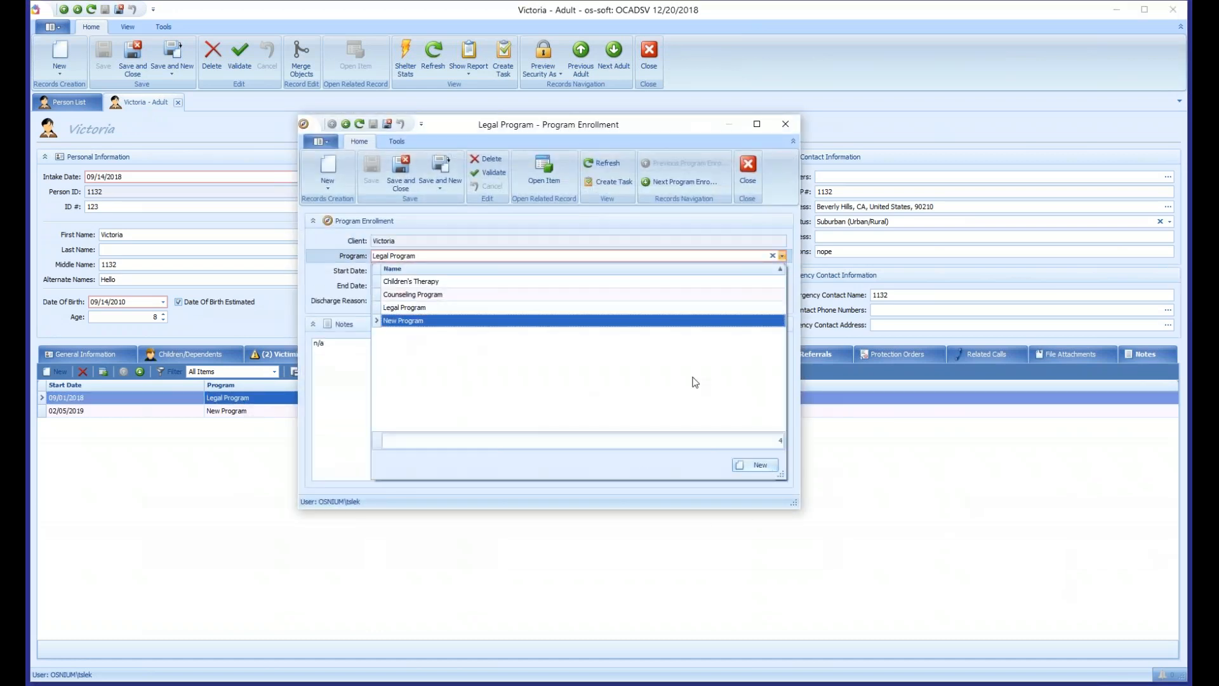
{"action": "left_click", "coordinate": [748, 173]}
{"action": "left_click", "coordinate": [749, 174]}
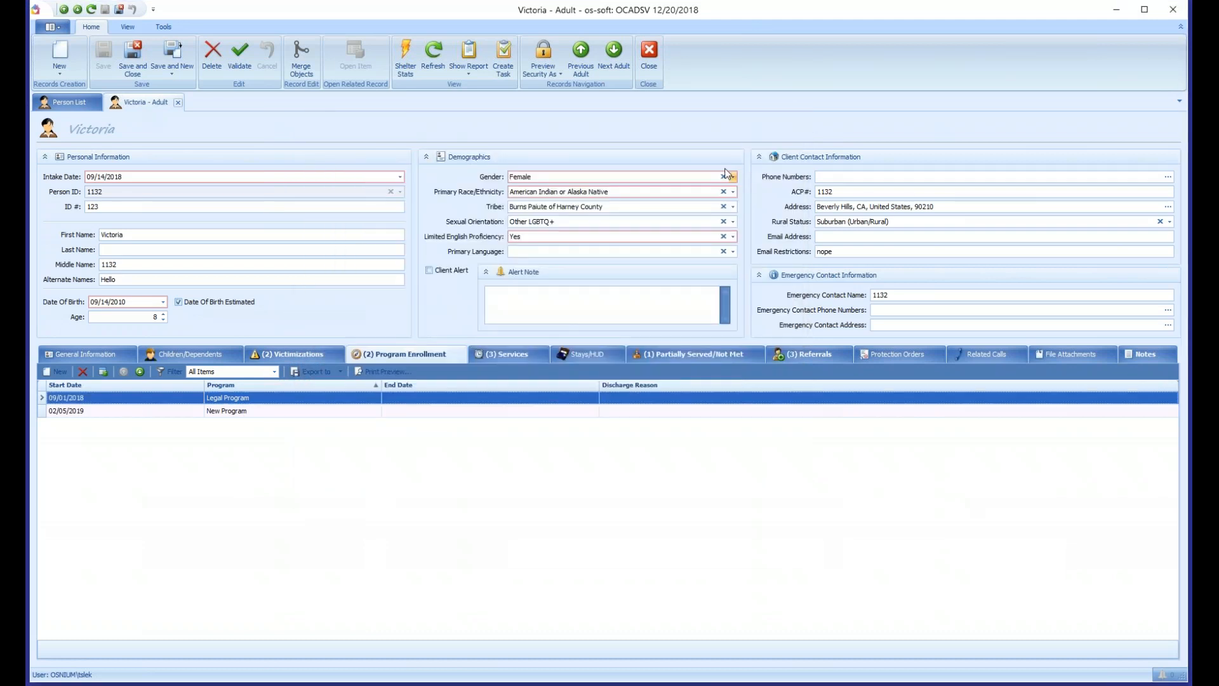
{"action": "left_click", "coordinate": [52, 27]}
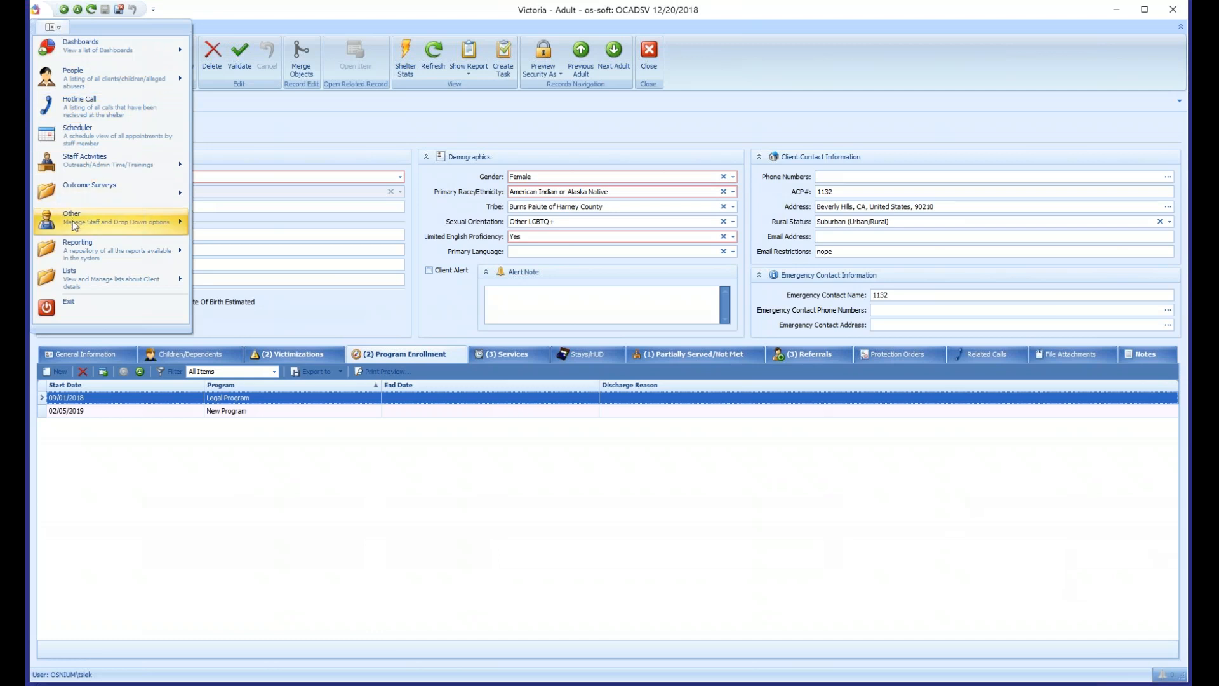
{"action": "mouse_move", "coordinate": [82, 227]}
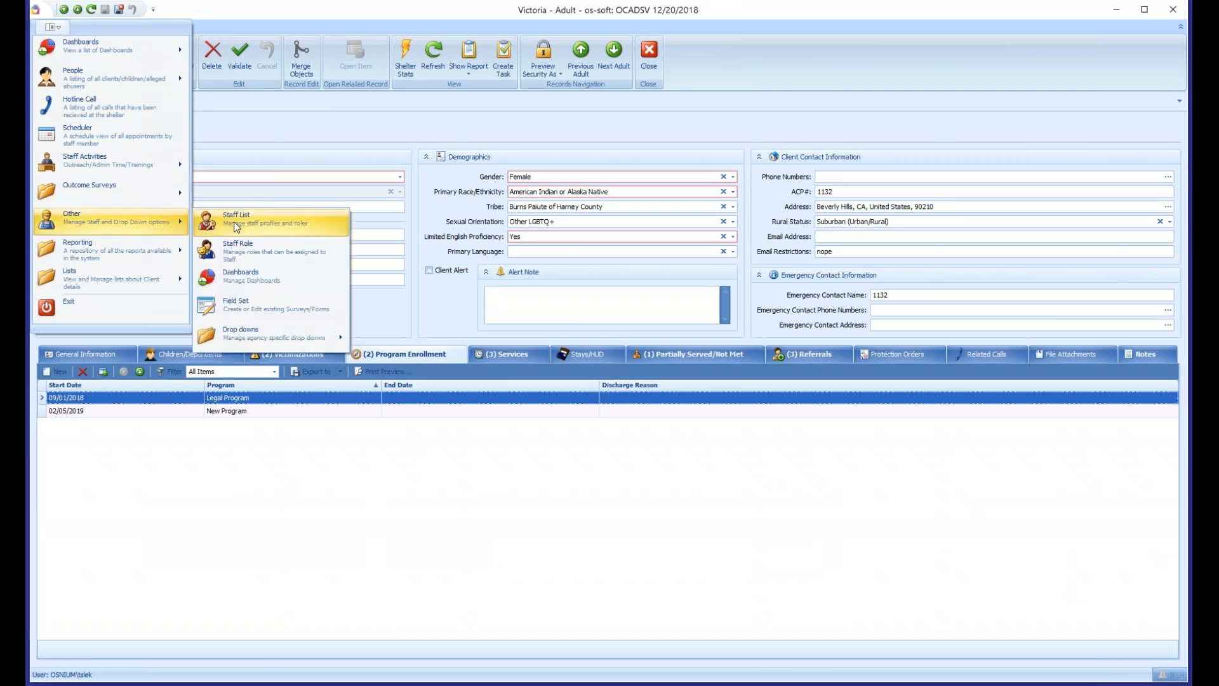
{"action": "mouse_move", "coordinate": [263, 340]}
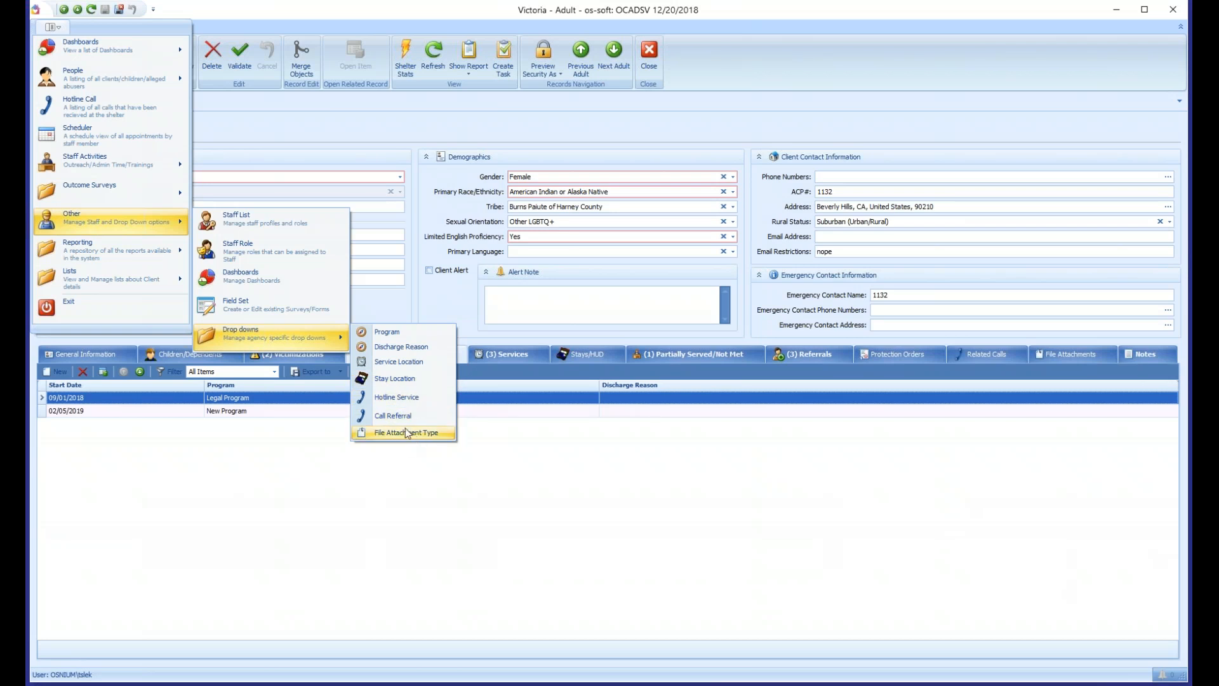
{"action": "left_click", "coordinate": [426, 307]}
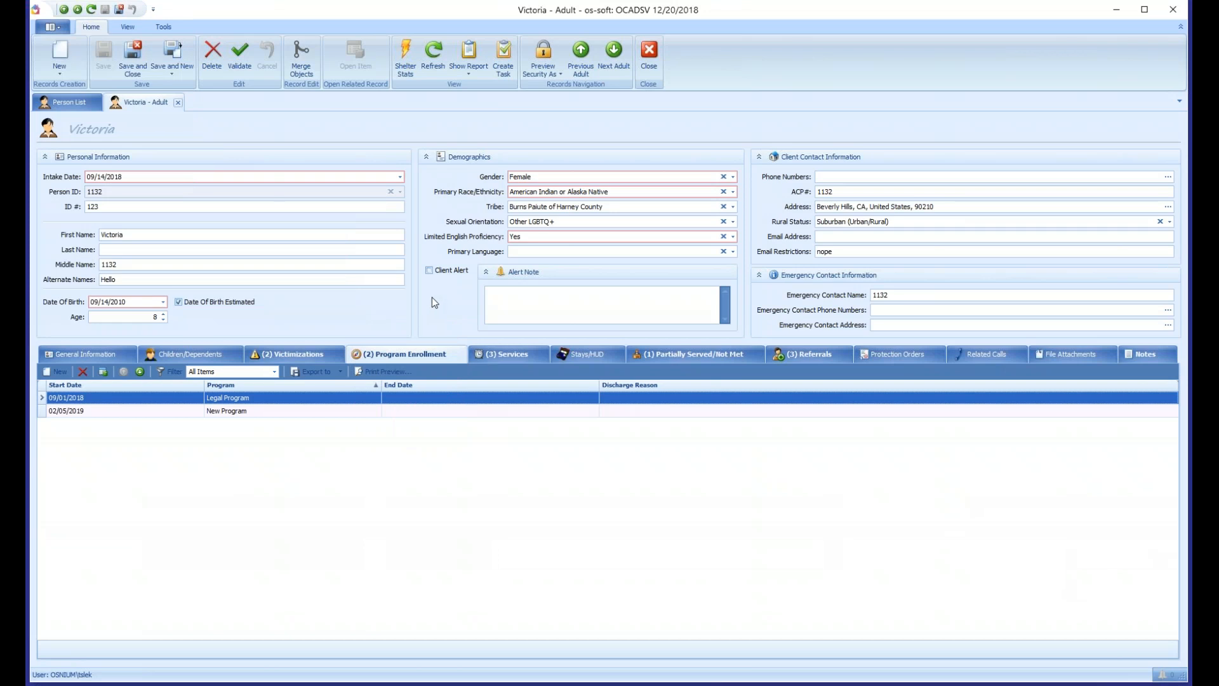
- Open the list of all program enrollment records and review their programs and discharge reasons
{"action": "left_click", "coordinate": [57, 32]}
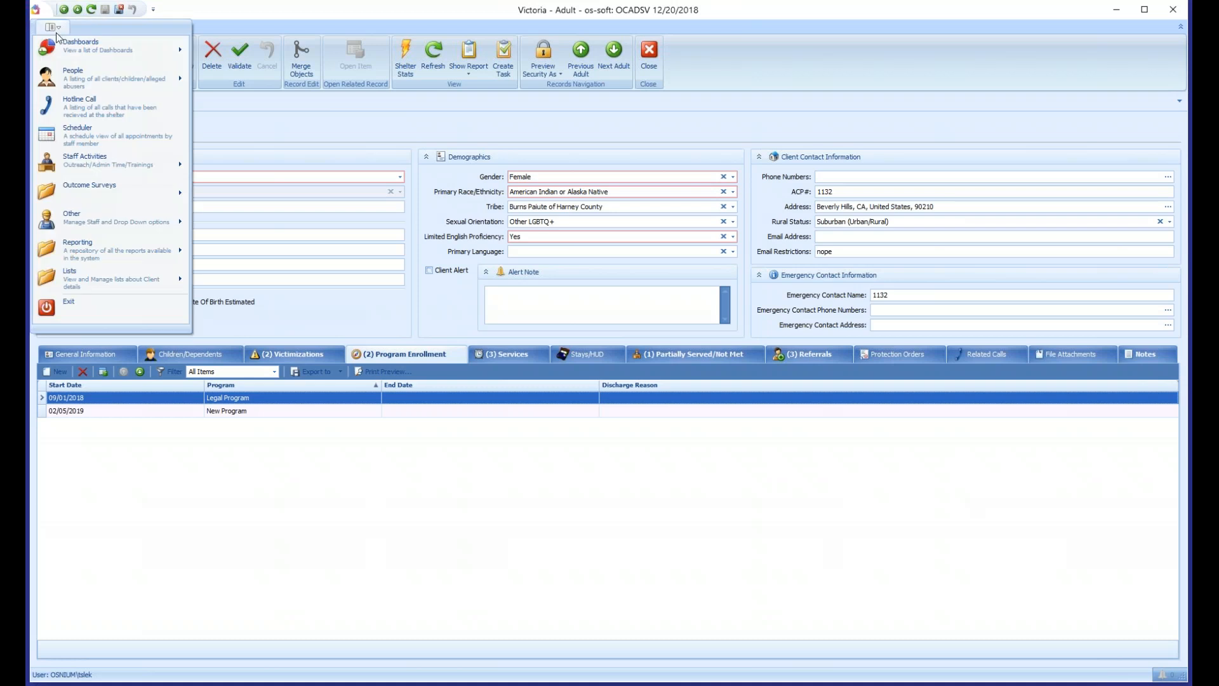
{"action": "mouse_move", "coordinate": [58, 287]}
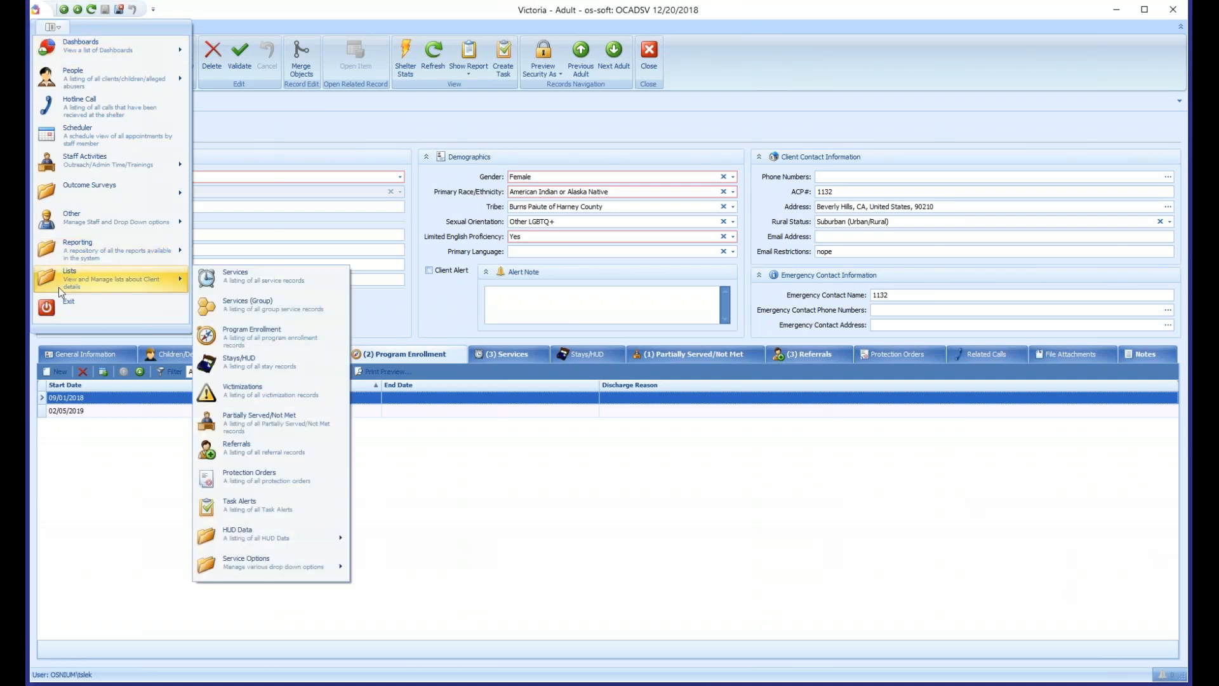
{"action": "left_click", "coordinate": [298, 338]}
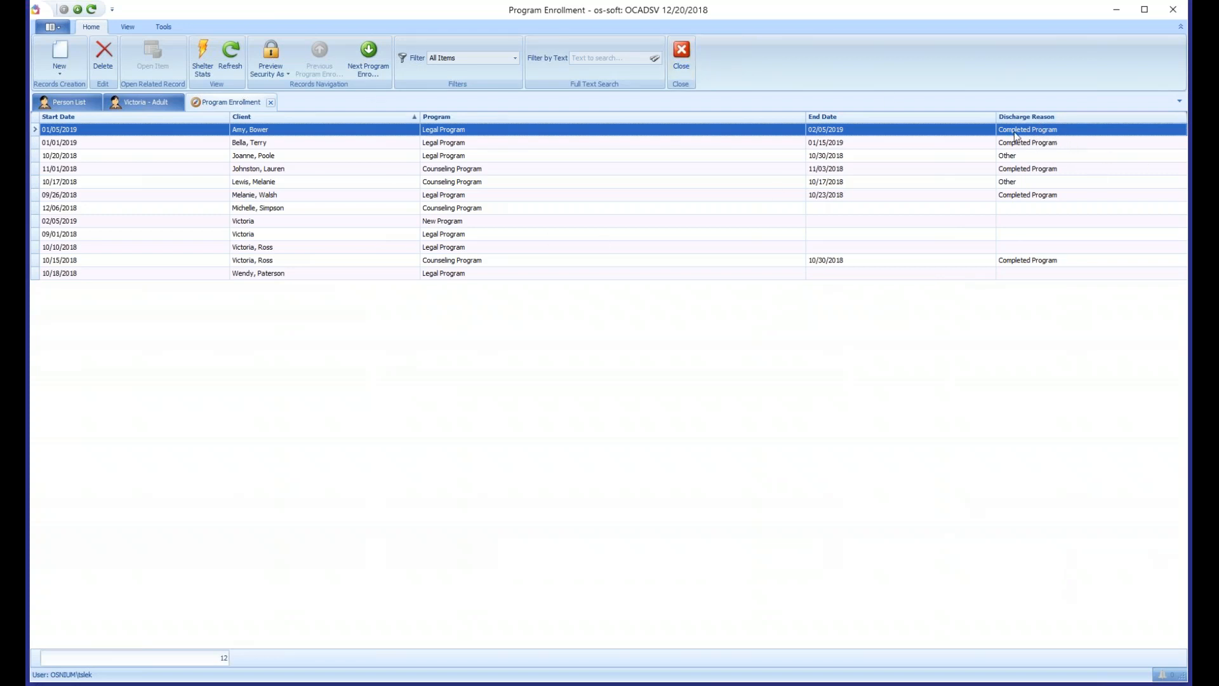
{"action": "left_click", "coordinate": [1020, 158]}
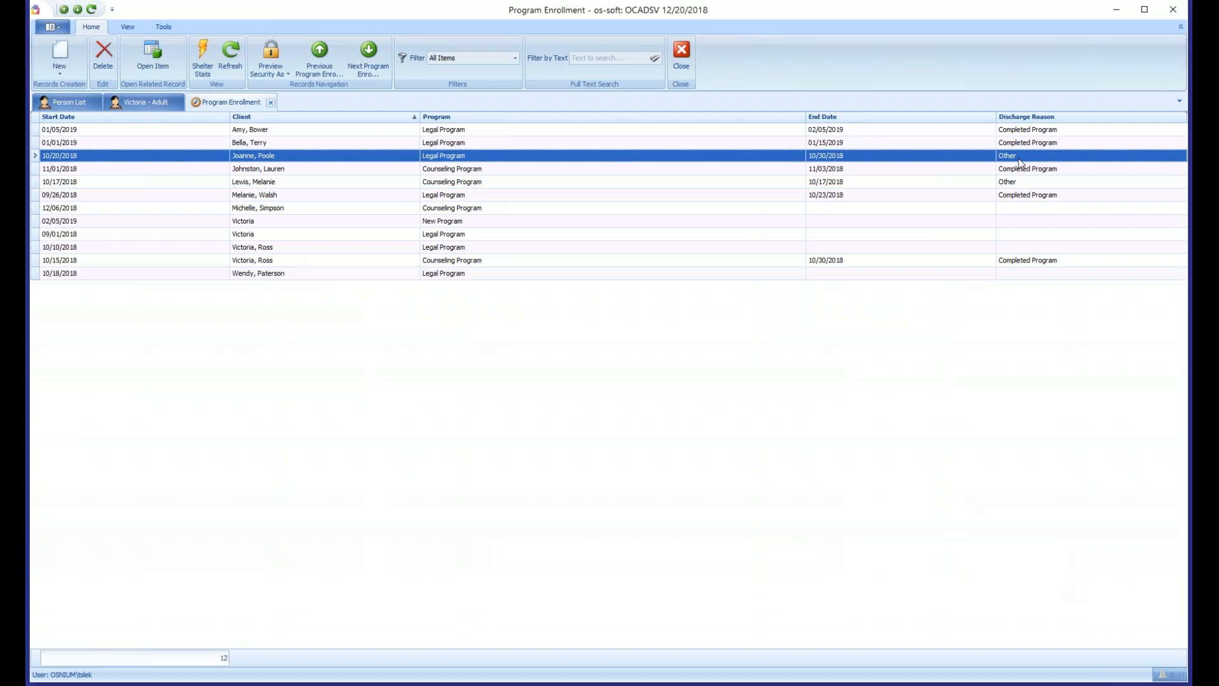
{"action": "left_click", "coordinate": [1031, 209]}
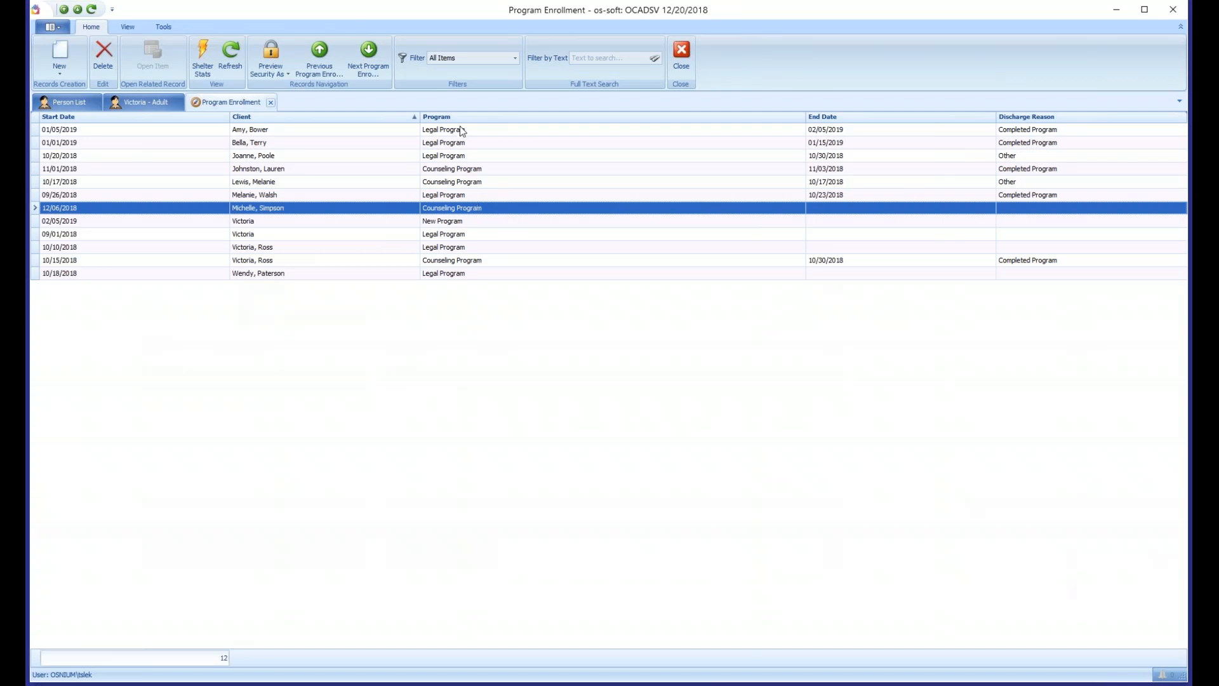
{"action": "left_click", "coordinate": [449, 236]}
{"action": "left_click", "coordinate": [458, 184]}
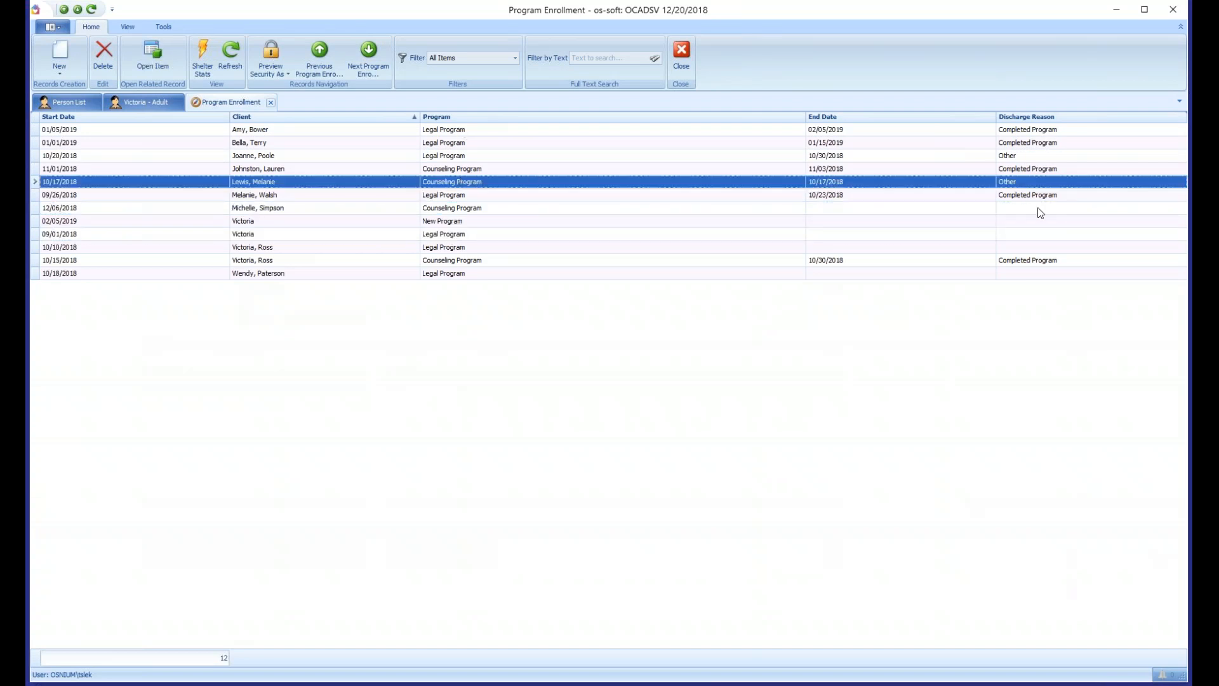
- Open the agency's Discharge Reason drop-down list for management and look through its existing entries
{"action": "left_click", "coordinate": [50, 28]}
{"action": "mouse_move", "coordinate": [92, 222]}
{"action": "mouse_move", "coordinate": [264, 341]}
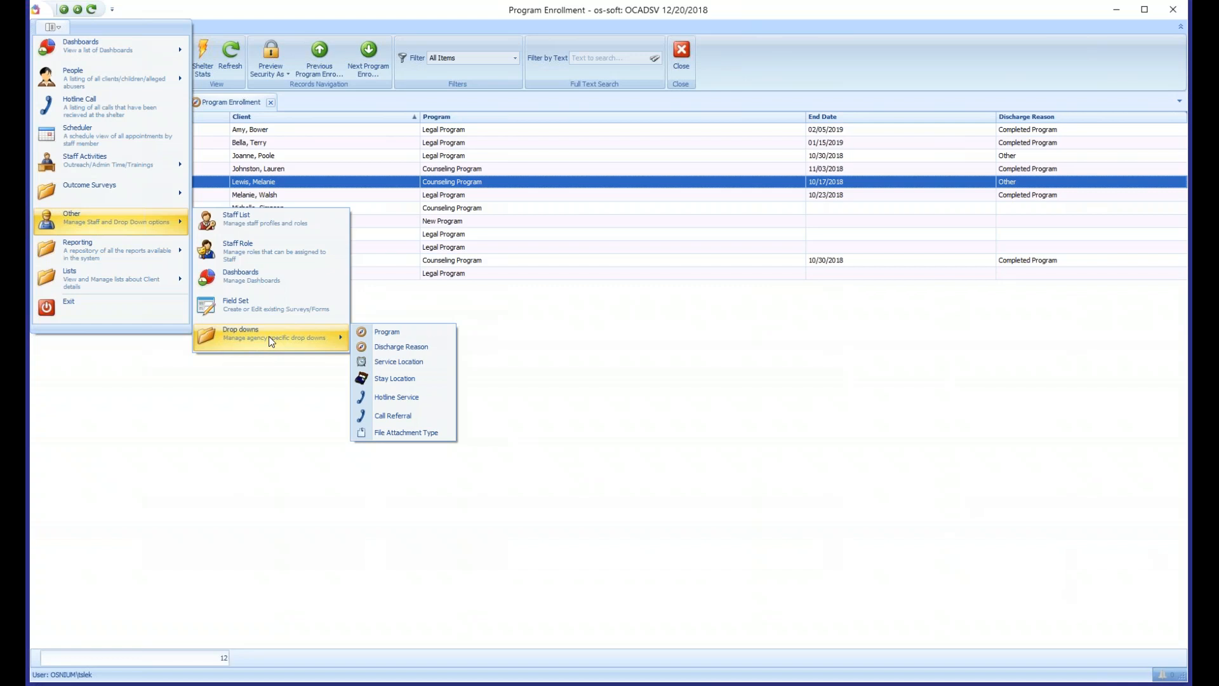
{"action": "left_click", "coordinate": [396, 348]}
{"action": "left_click", "coordinate": [70, 143]}
{"action": "left_click", "coordinate": [75, 134]}
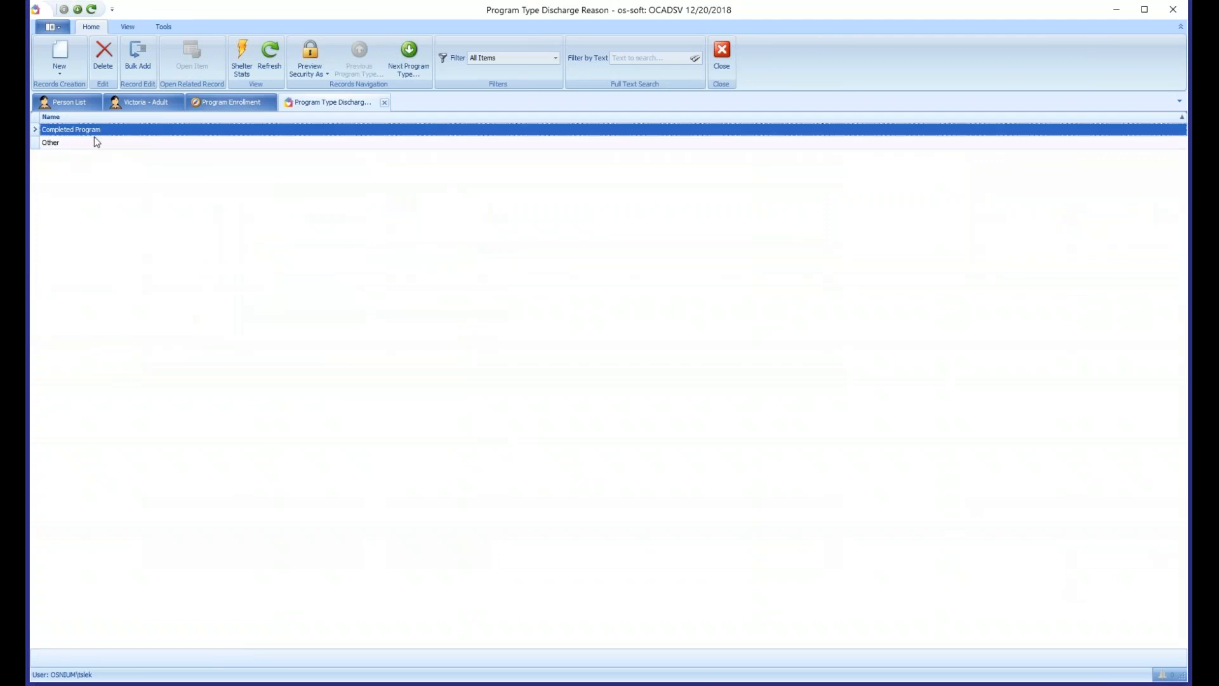
{"action": "left_click", "coordinate": [96, 144]}
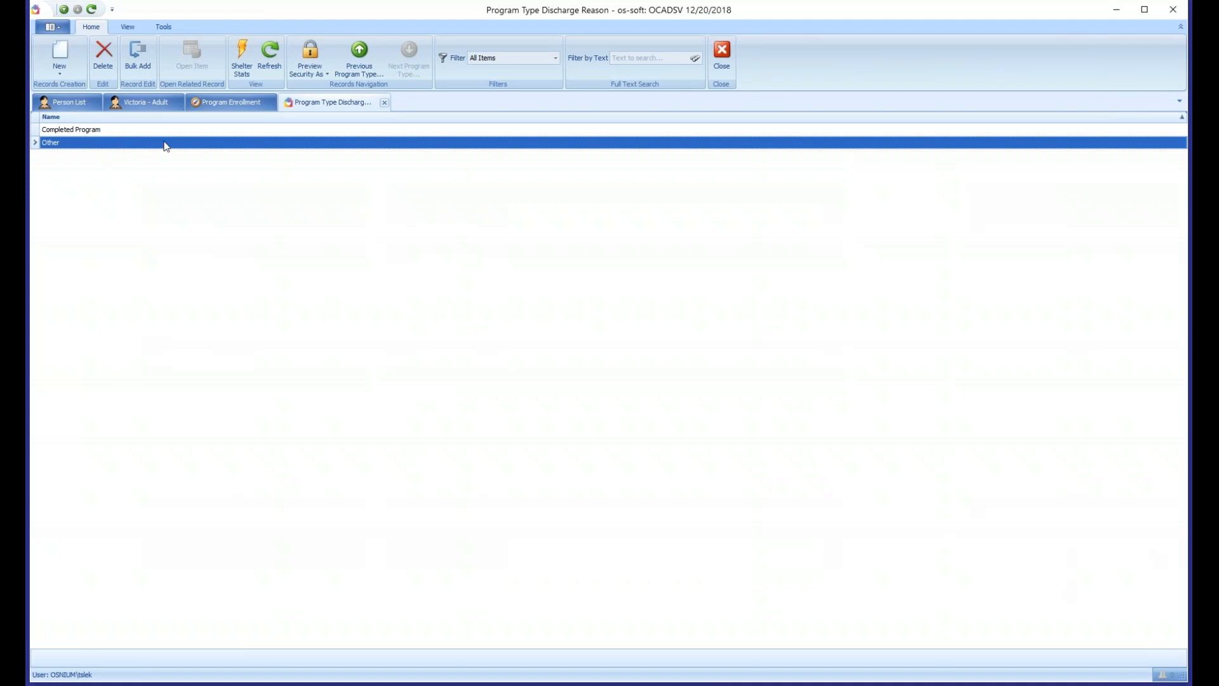
{"action": "left_click", "coordinate": [67, 131]}
{"action": "left_click", "coordinate": [66, 143]}
- Add a program type discharge reason named N/A, then save and close it
{"action": "left_click", "coordinate": [61, 55]}
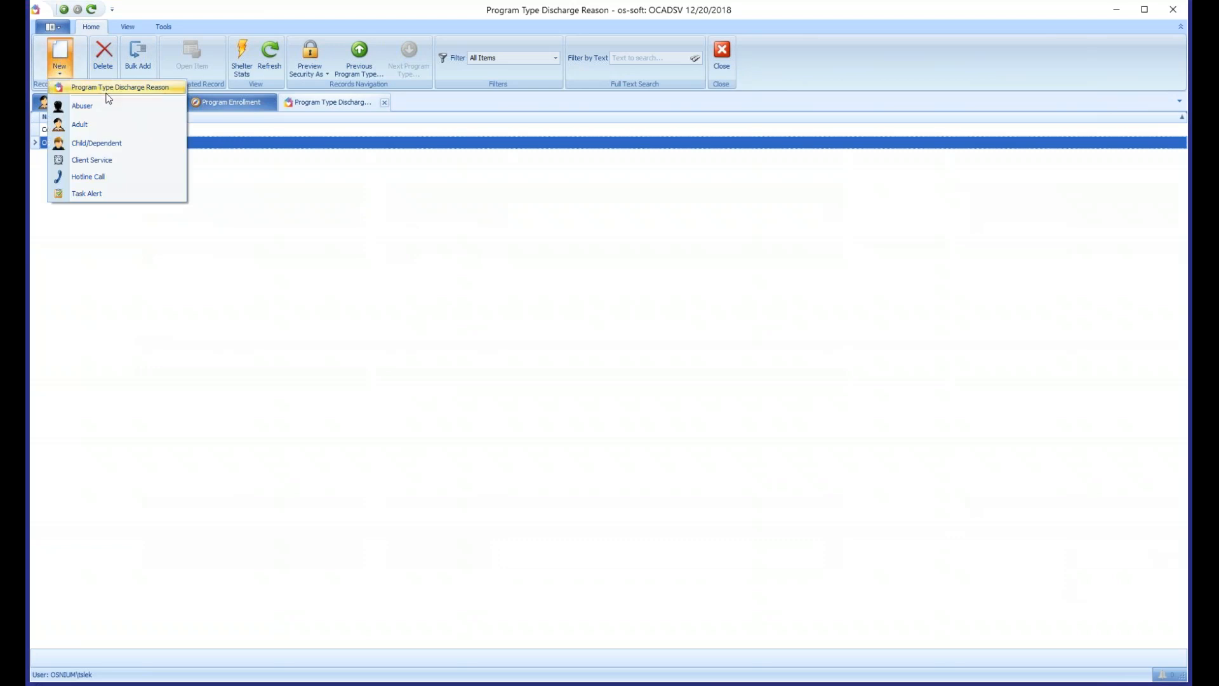
{"action": "left_click", "coordinate": [140, 89]}
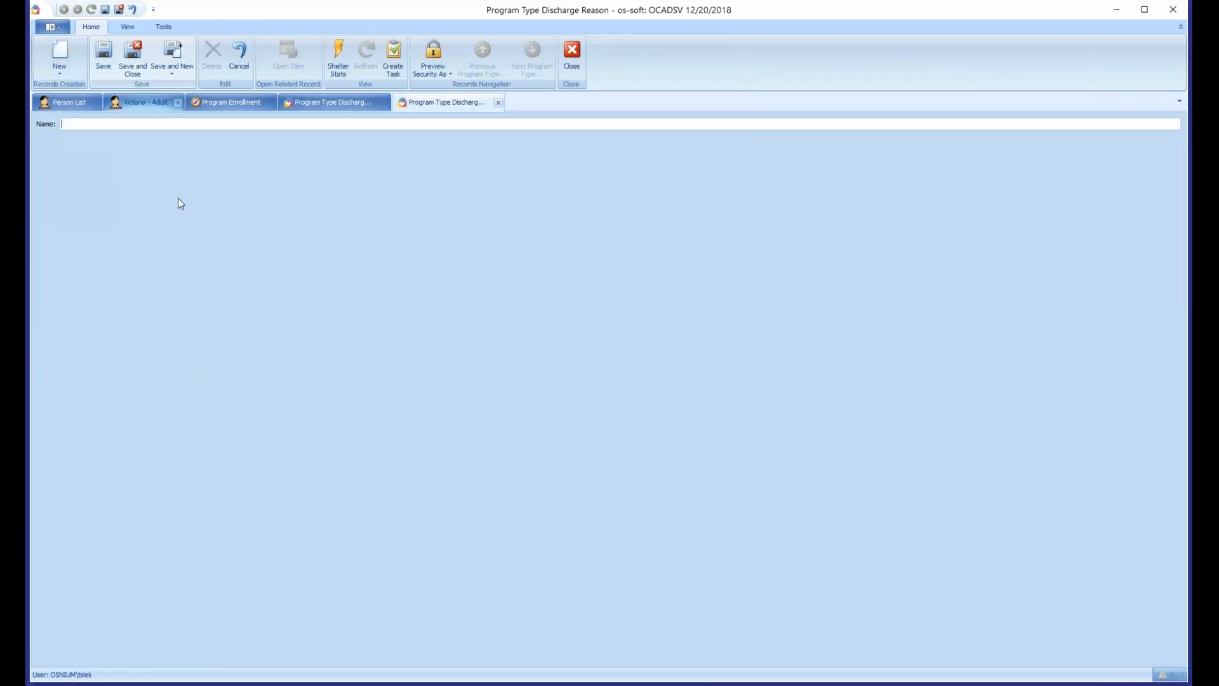
{"action": "type", "text": "N/A"}
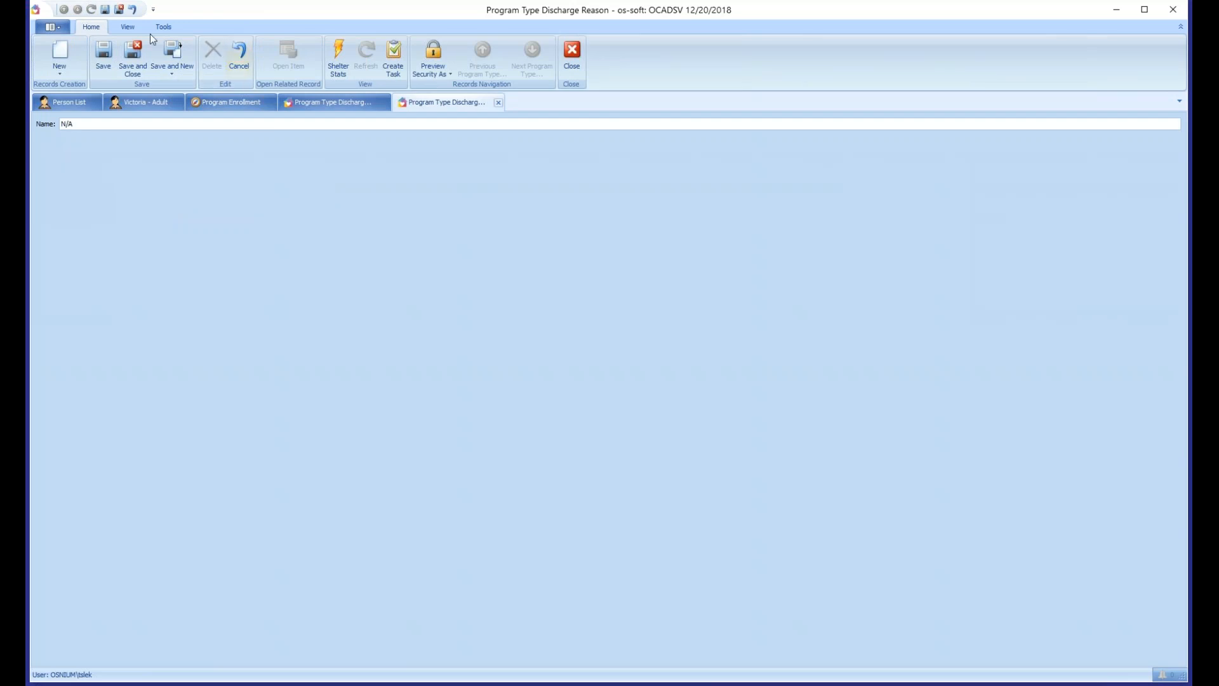
{"action": "left_click", "coordinate": [133, 57]}
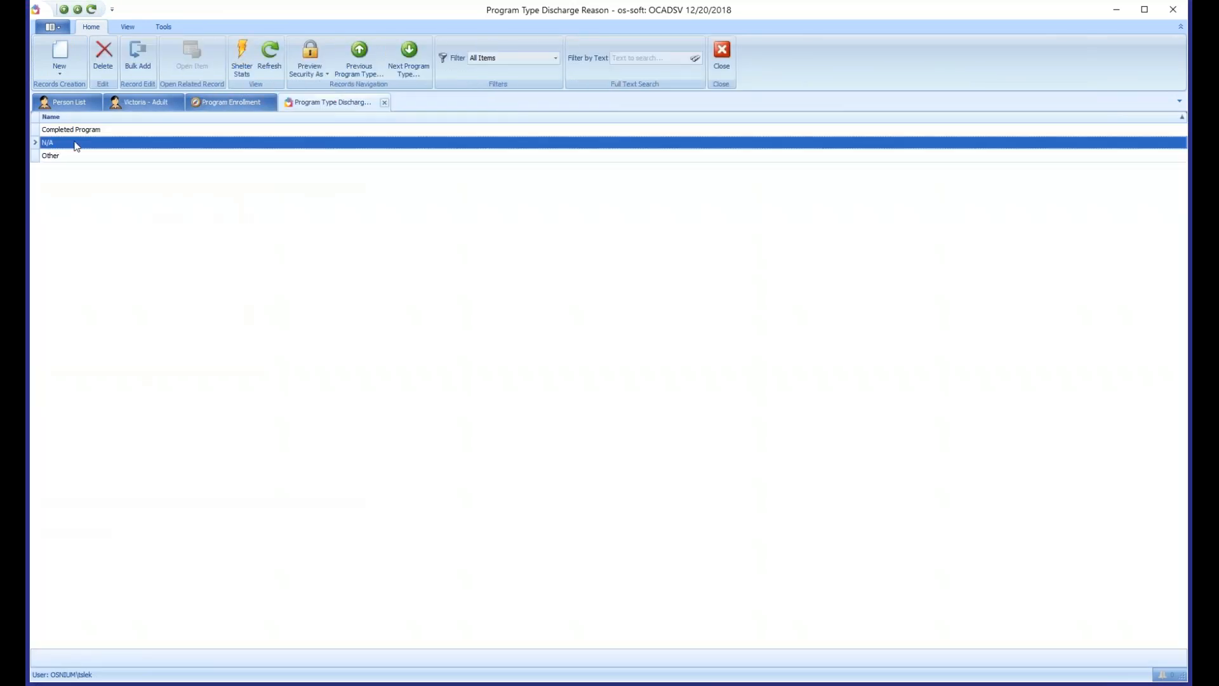
- Check the entries in the discharge reason list and return to the Program Enrollment list
{"action": "left_click", "coordinate": [98, 134]}
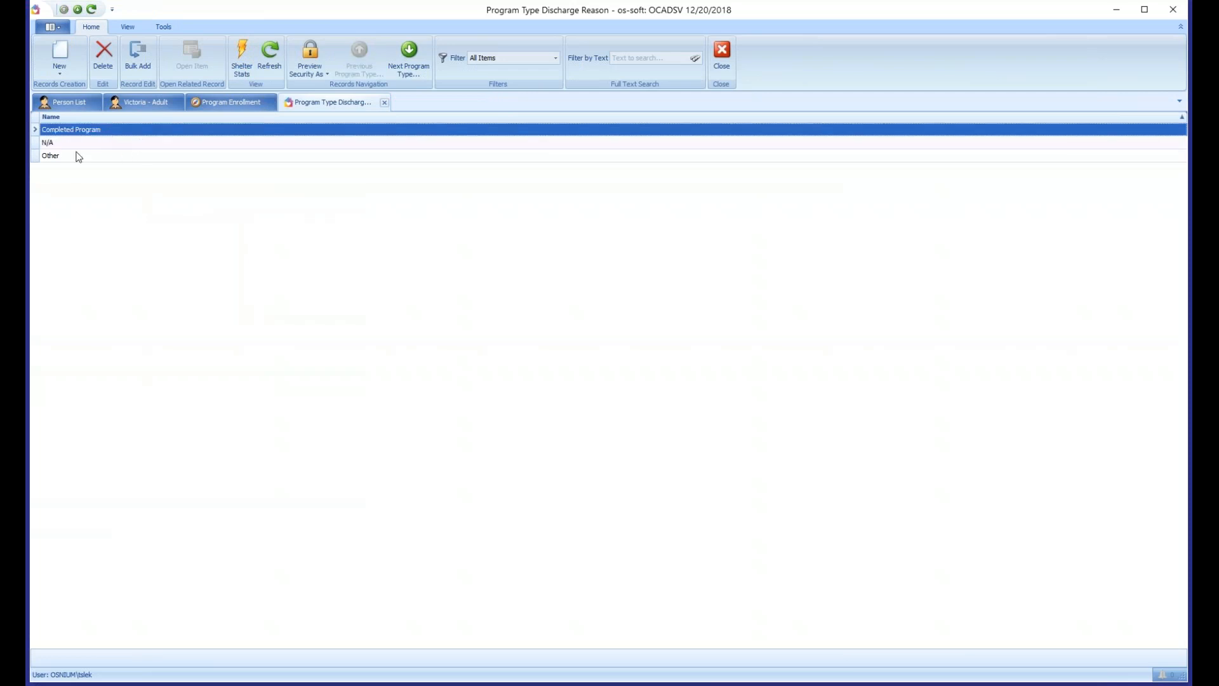
{"action": "left_click", "coordinate": [64, 156]}
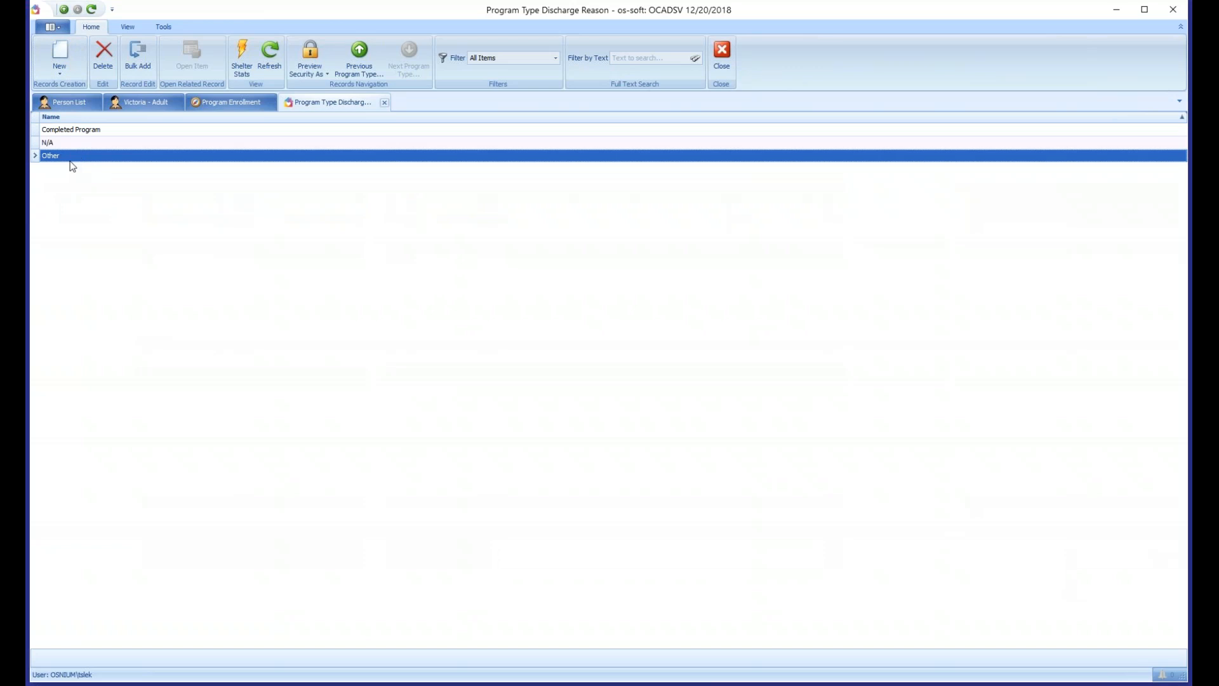
{"action": "left_click", "coordinate": [224, 106]}
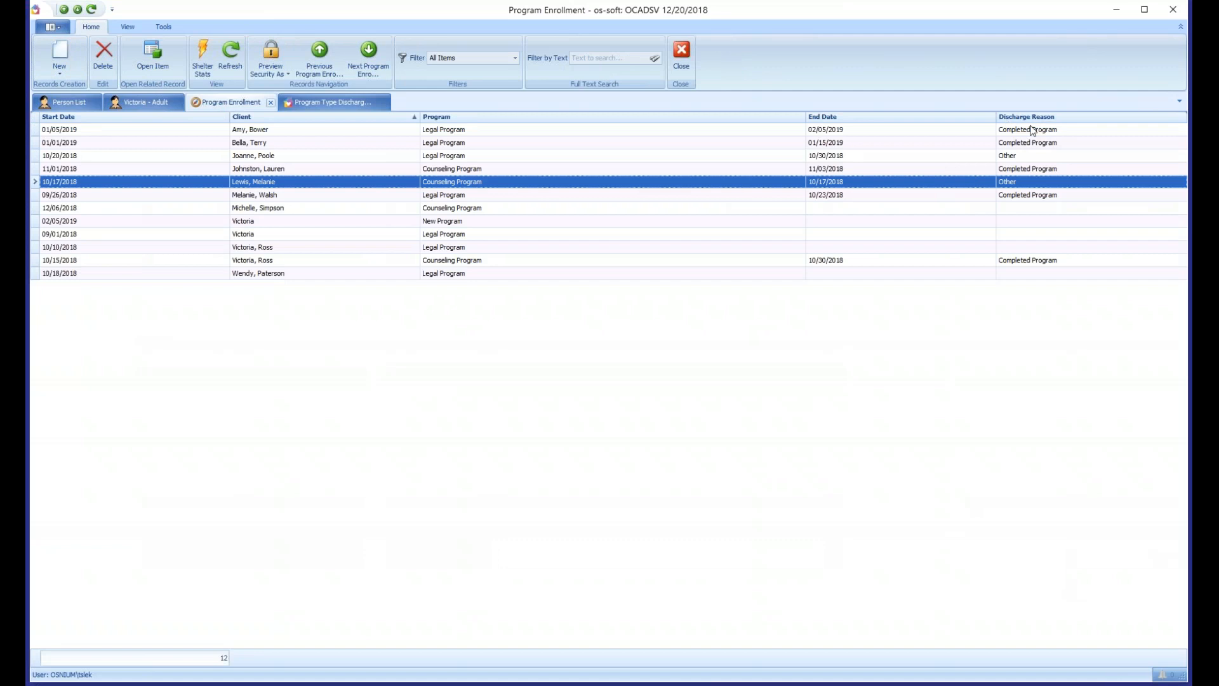
- Check the enrollments using the Other discharge reason, and delete Other from the agency's discharge reason list
{"action": "left_click", "coordinate": [1016, 158]}
{"action": "left_click", "coordinate": [1012, 183], "text": "ctrl"}
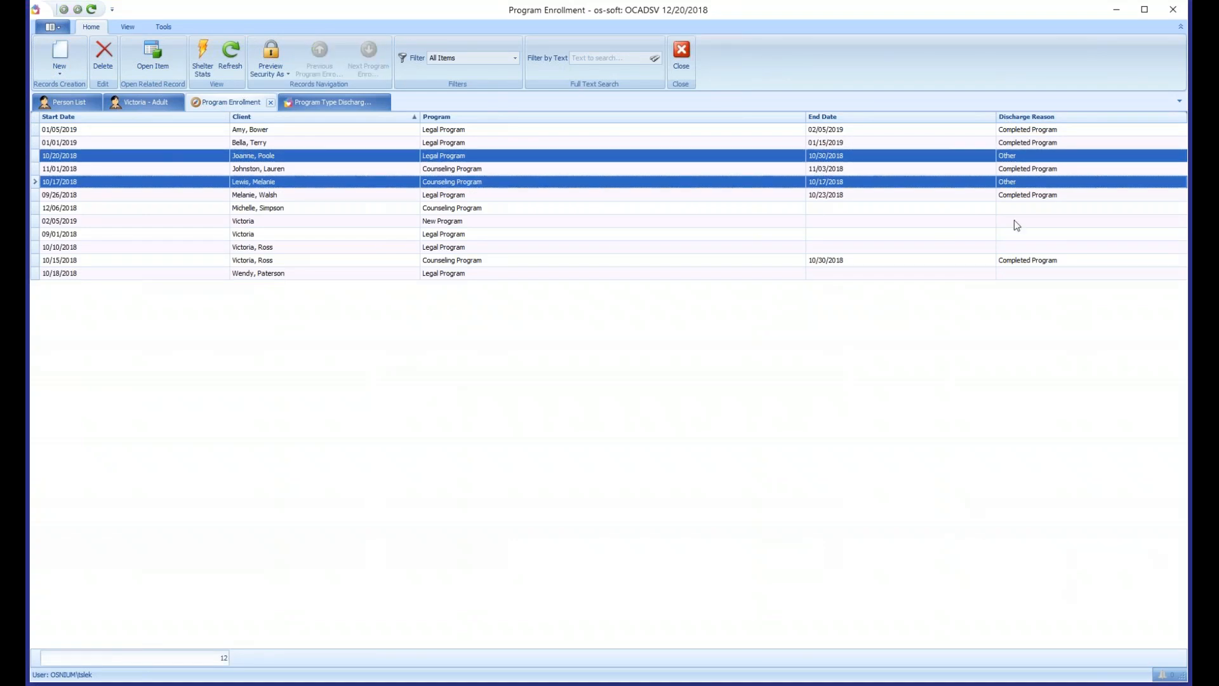
{"action": "left_click", "coordinate": [318, 102]}
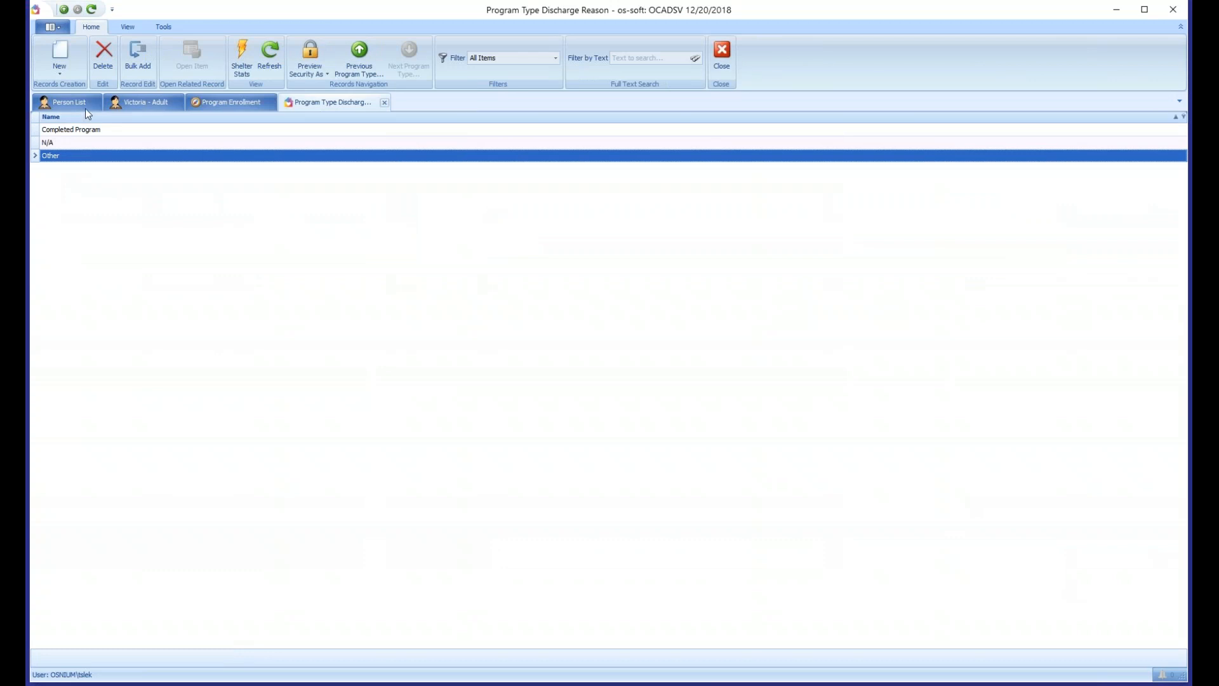
{"action": "left_click", "coordinate": [104, 59]}
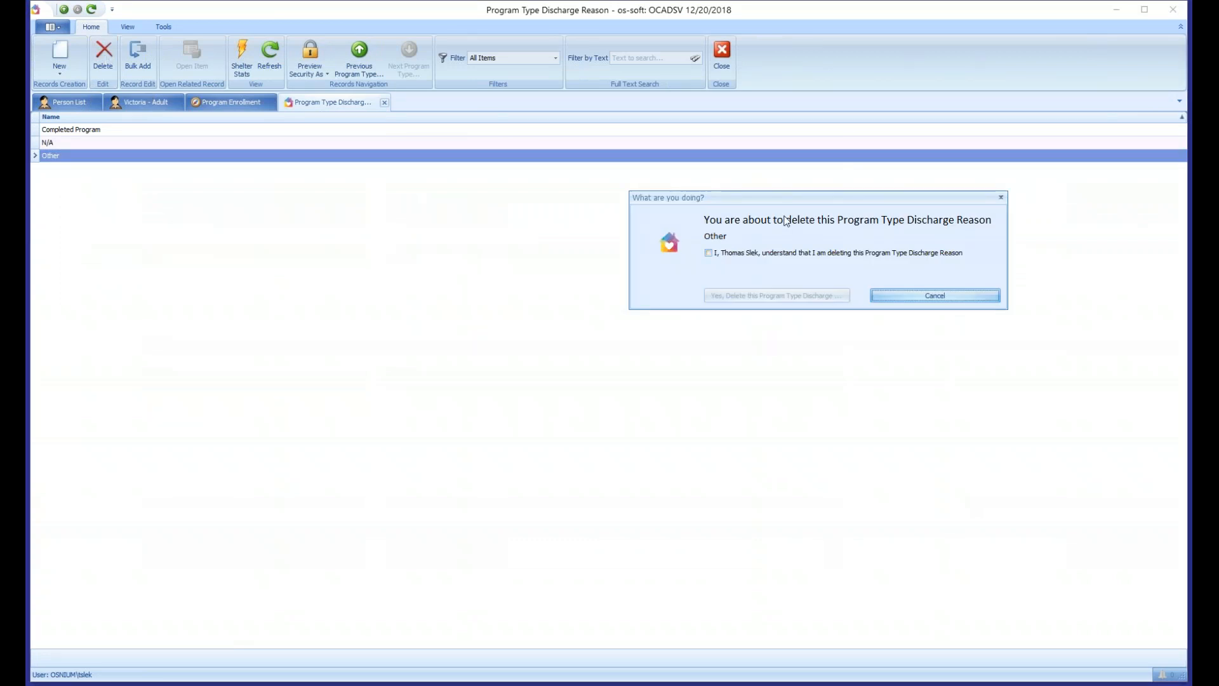
{"action": "left_click", "coordinate": [478, 274]}
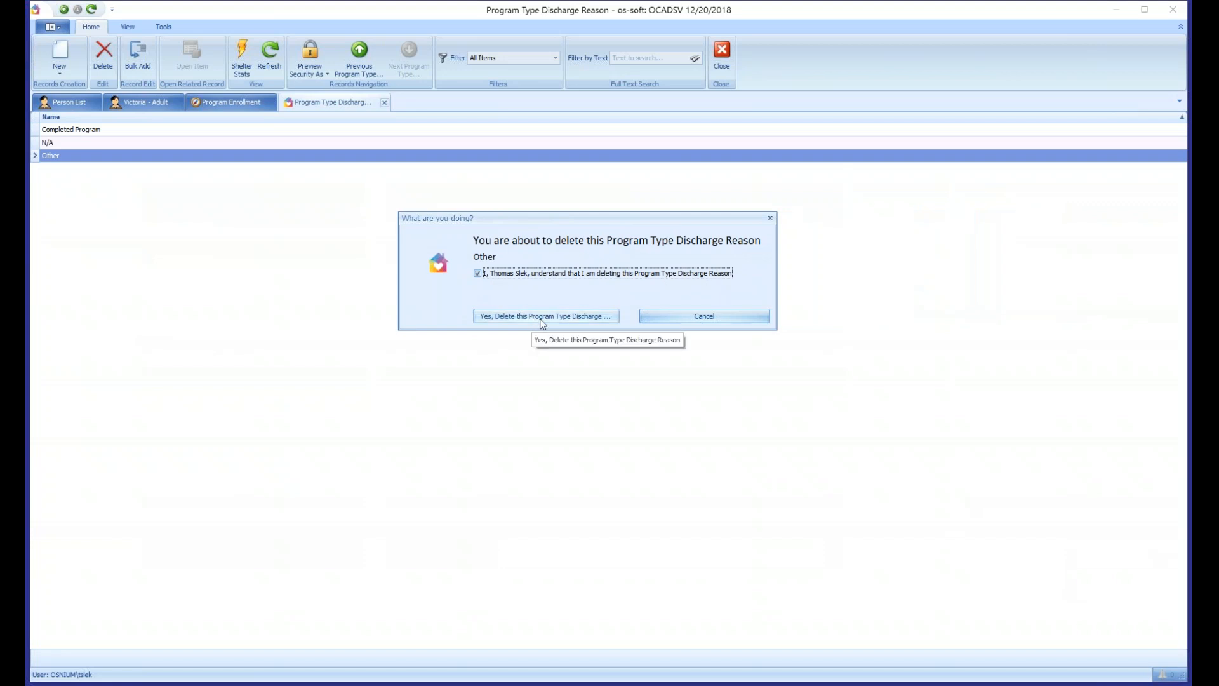
{"action": "left_click", "coordinate": [543, 321]}
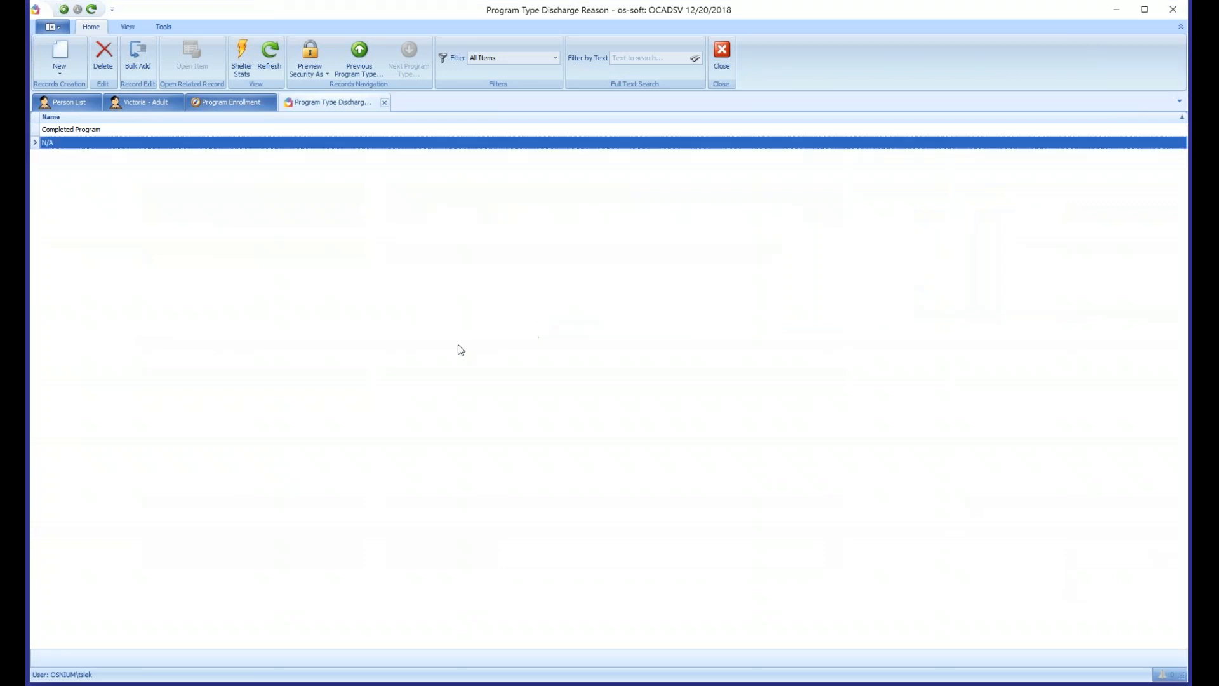
- Set the discharge reason to N/A on the Legal Program enrollment running 10/20/2018 to 10/30/2018, then save and close it
{"action": "left_click", "coordinate": [235, 101]}
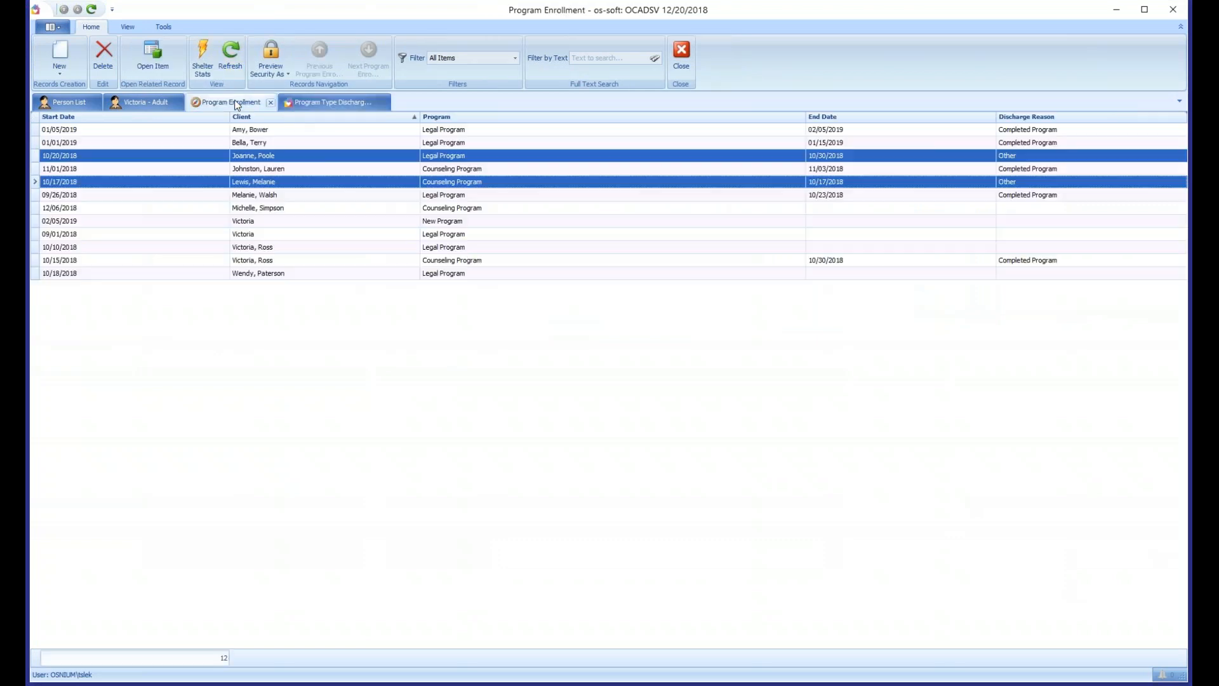
{"action": "left_click", "coordinate": [966, 183]}
{"action": "left_click", "coordinate": [1007, 159]}
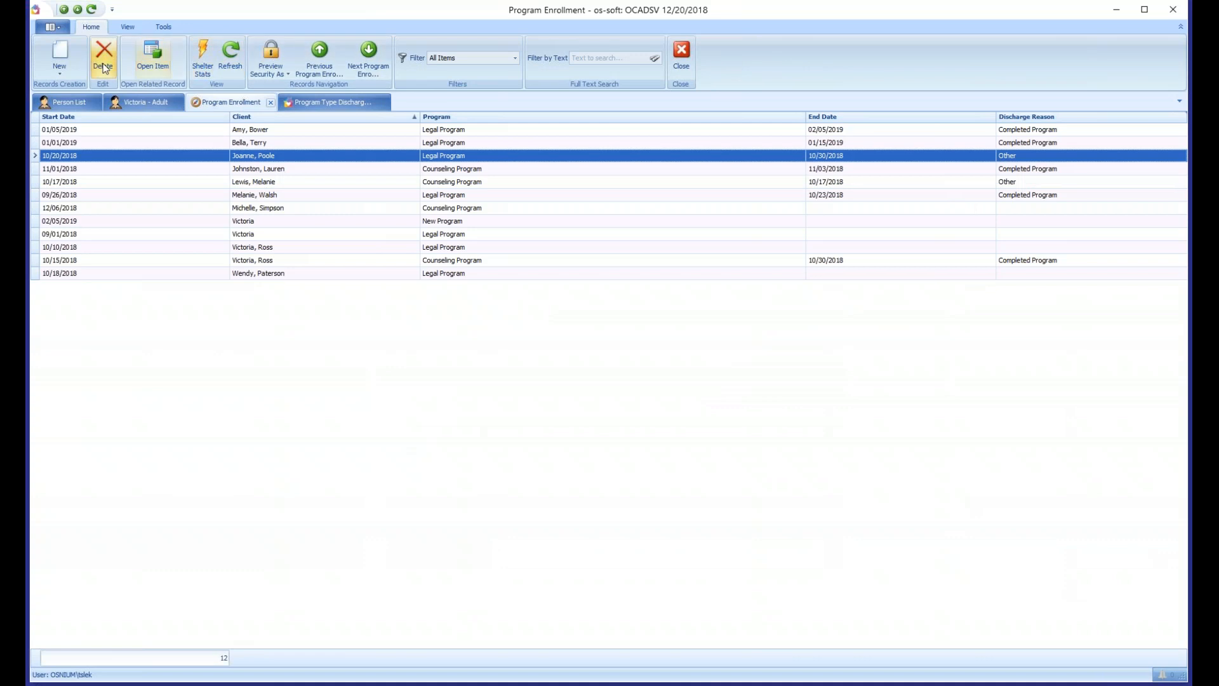
{"action": "left_click", "coordinate": [241, 68]}
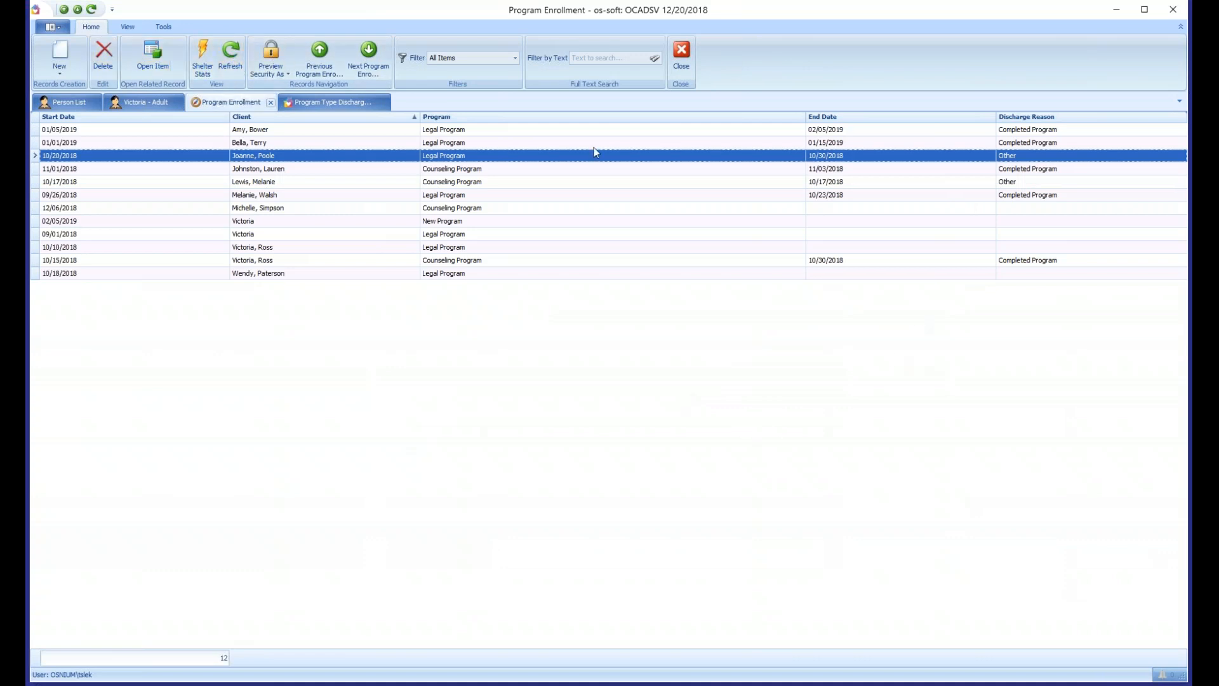
{"action": "double_click", "coordinate": [1011, 156]}
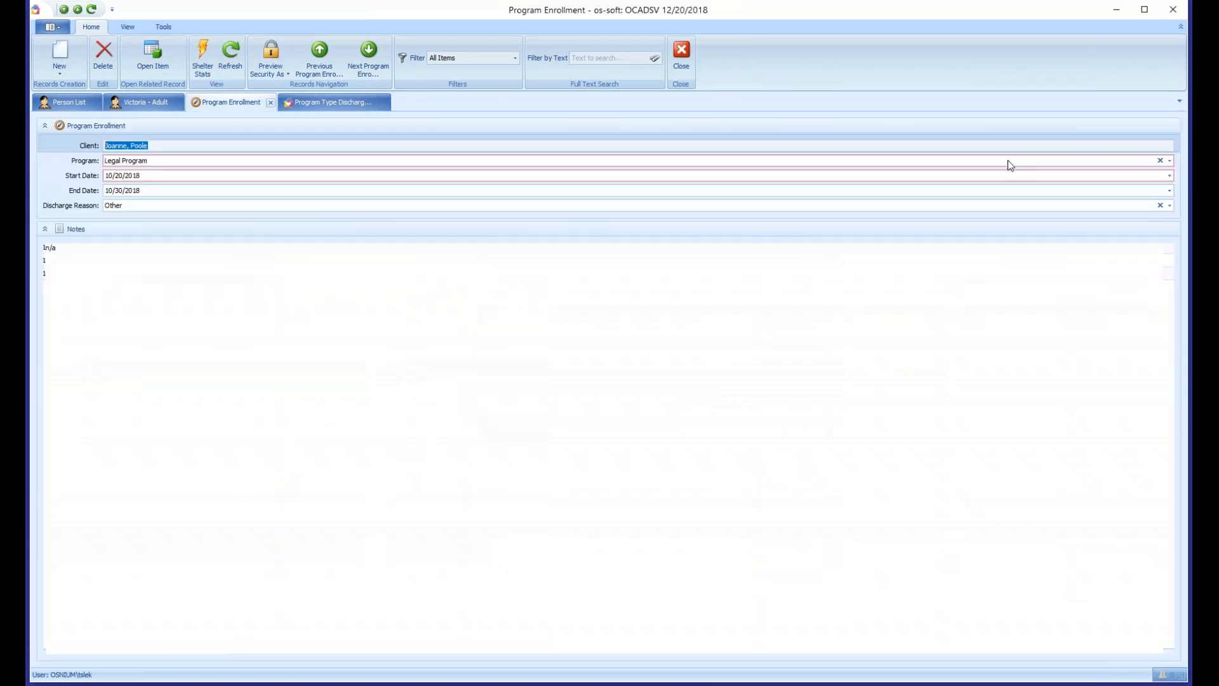
{"action": "left_click", "coordinate": [172, 207]}
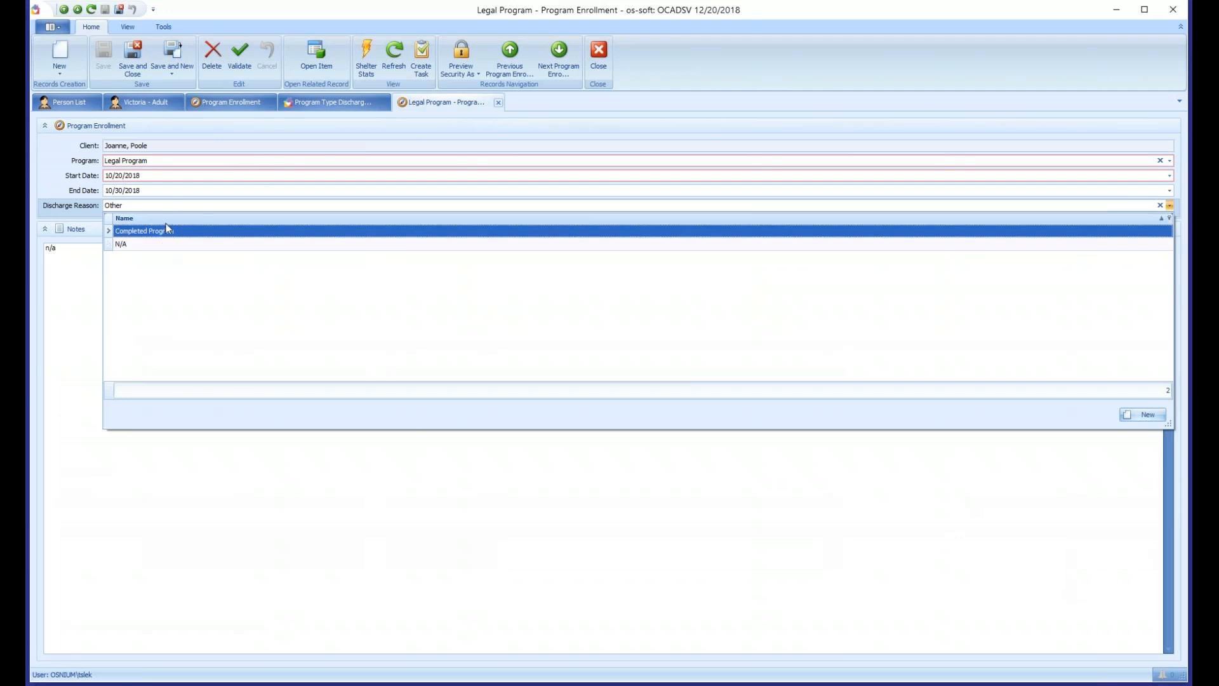
{"action": "left_click", "coordinate": [133, 247]}
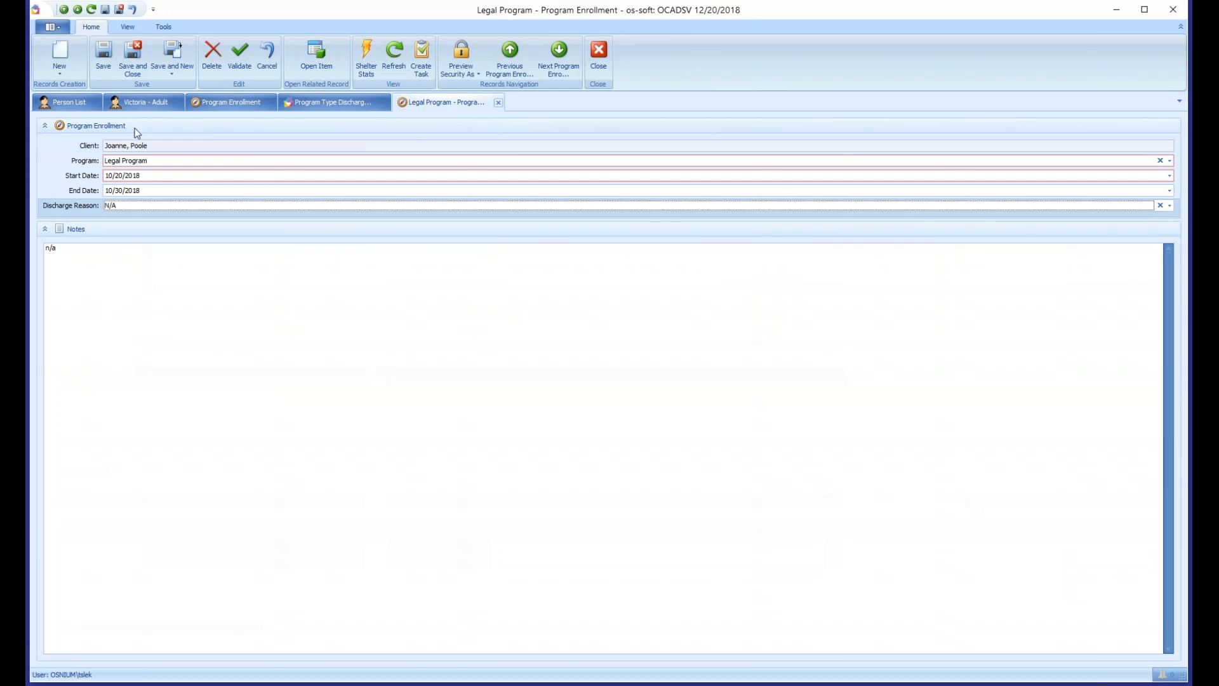
{"action": "left_click", "coordinate": [137, 64]}
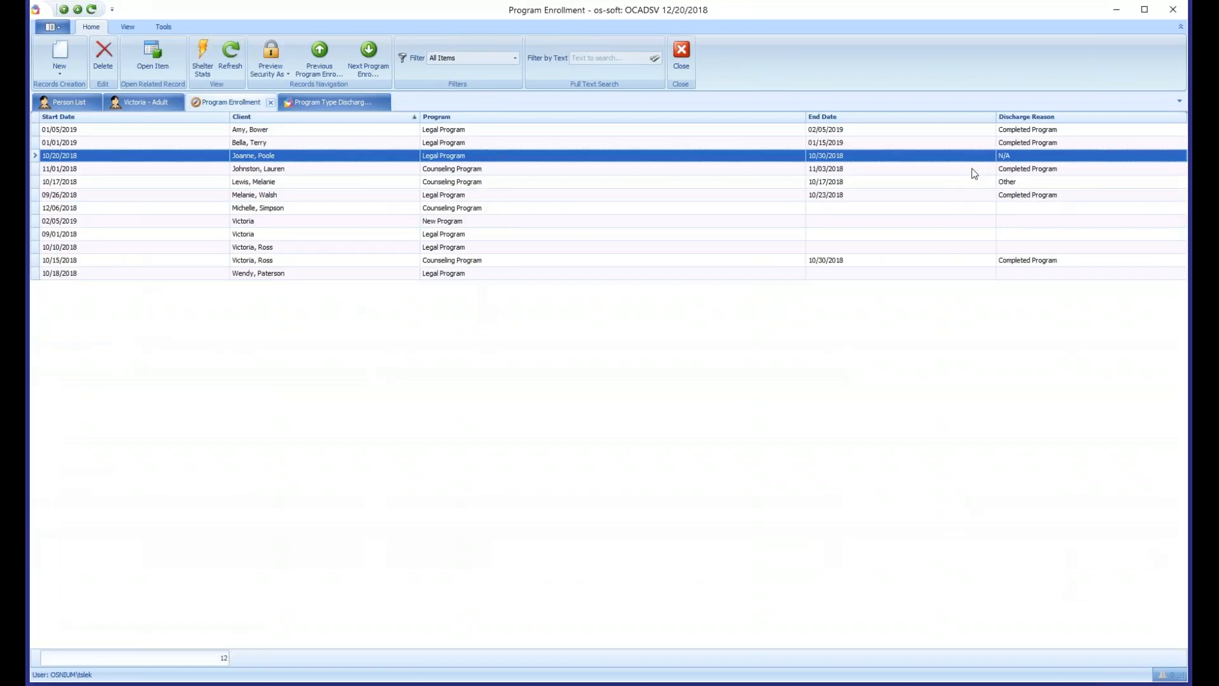
- Examine the discharge reason options offered in the 10/20/2018 Legal Program enrollment, then close that record and the discharge reason list
{"action": "left_click", "coordinate": [1007, 184]}
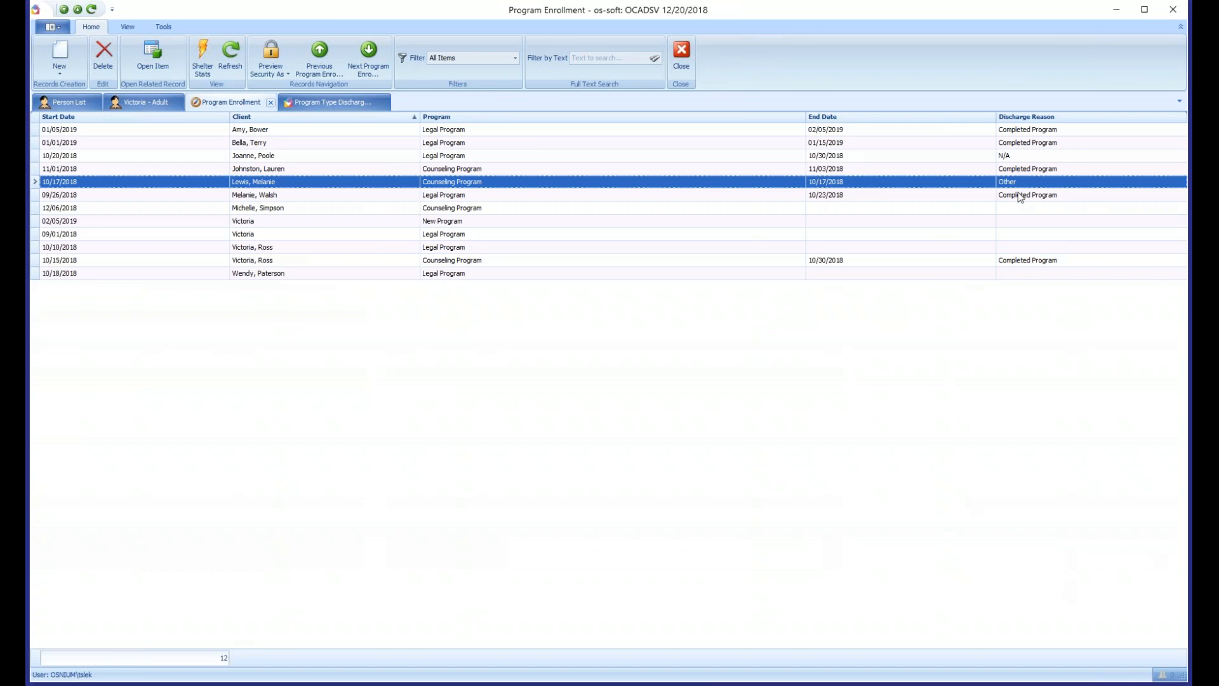
{"action": "double_click", "coordinate": [1019, 158]}
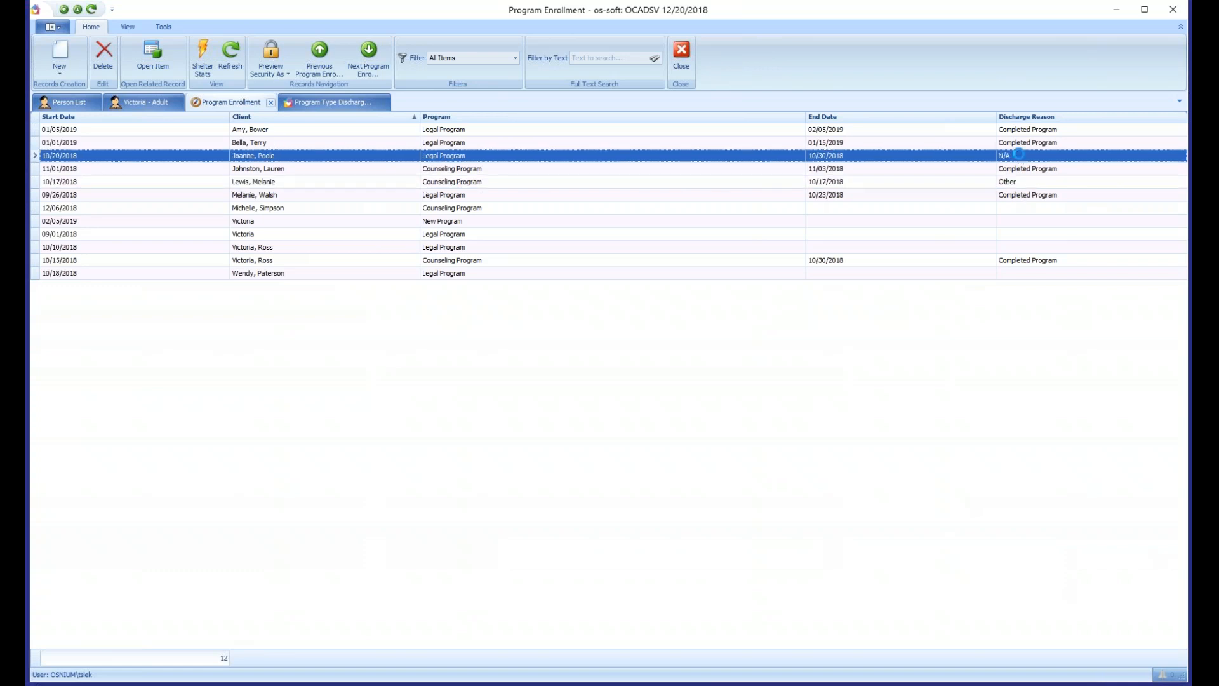
{"action": "left_click", "coordinate": [128, 206]}
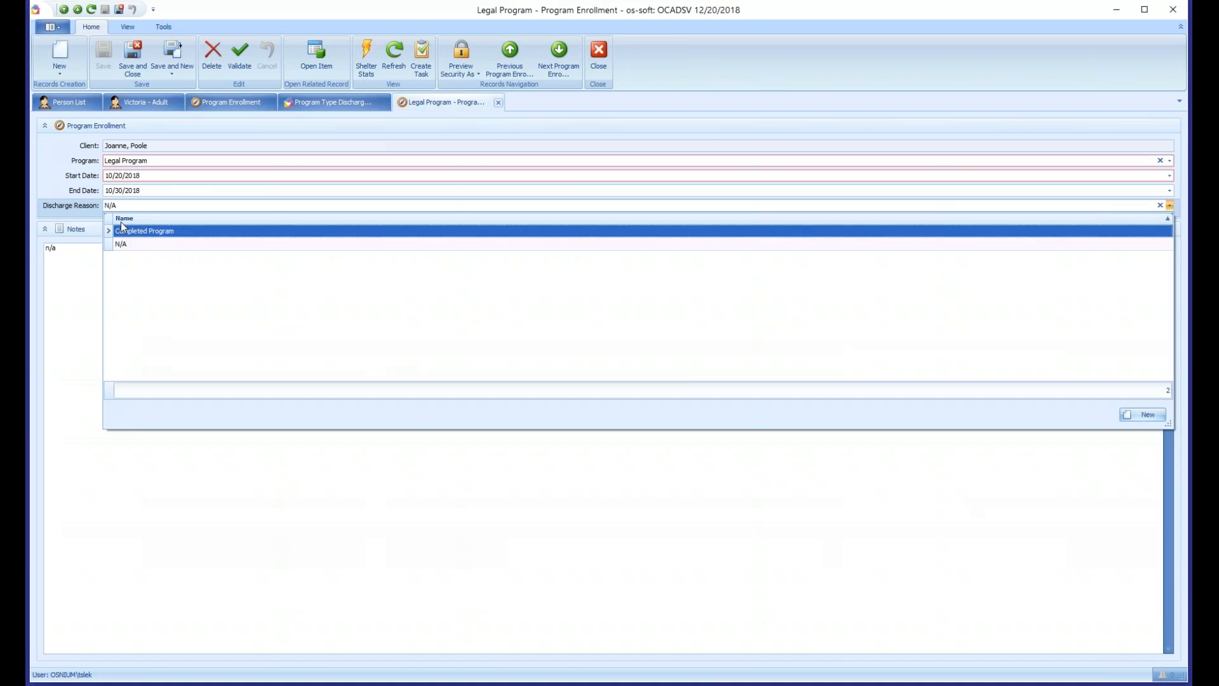
{"action": "left_click", "coordinate": [55, 182]}
{"action": "middle_click", "coordinate": [426, 105]}
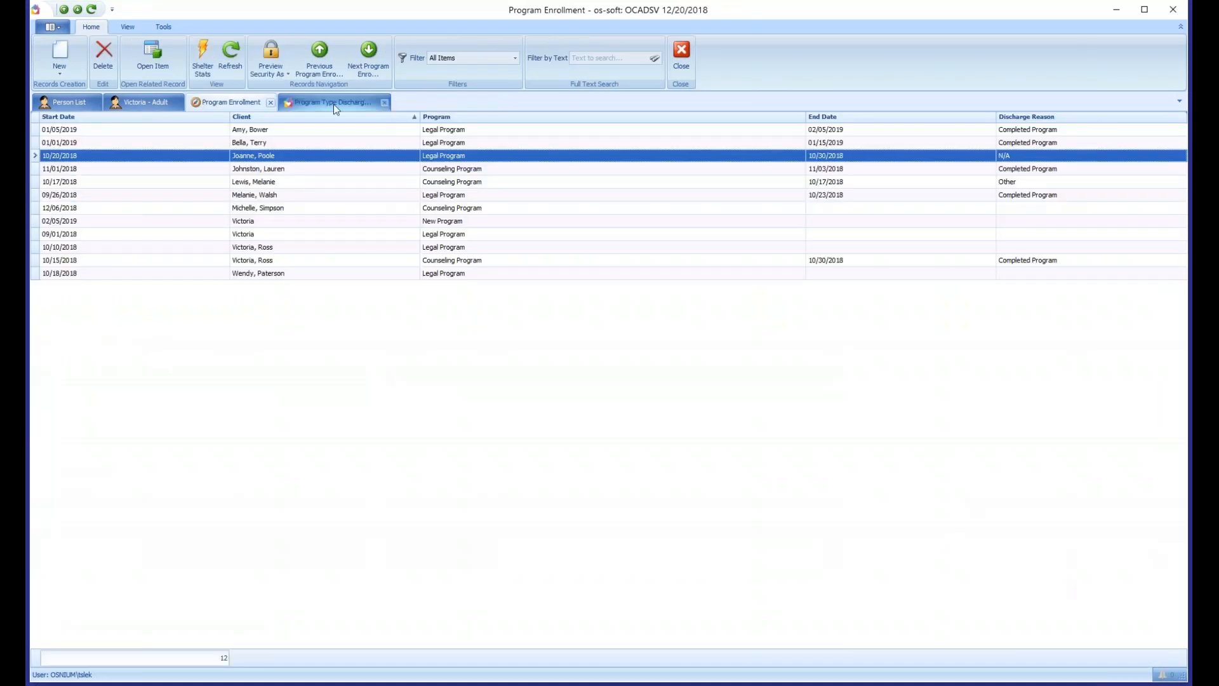
{"action": "left_click", "coordinate": [331, 104]}
{"action": "middle_click", "coordinate": [329, 108]}
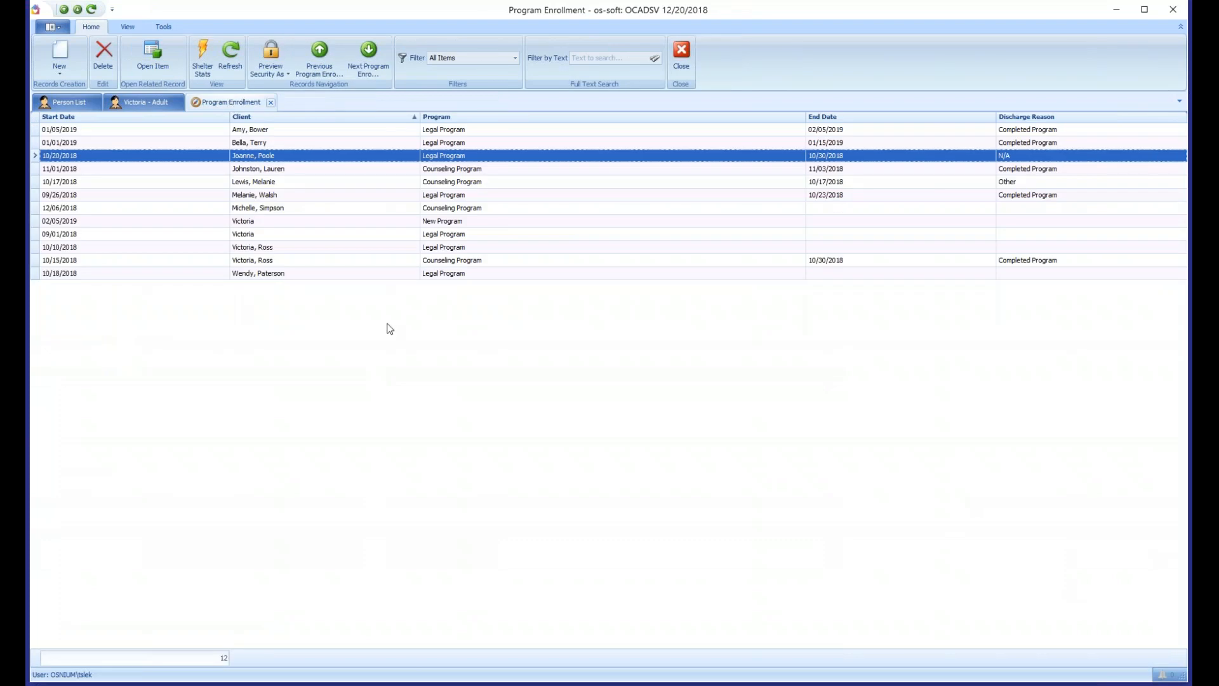
- Reopen the agency's Discharge Reason drop-down list for management
{"action": "left_click", "coordinate": [54, 26]}
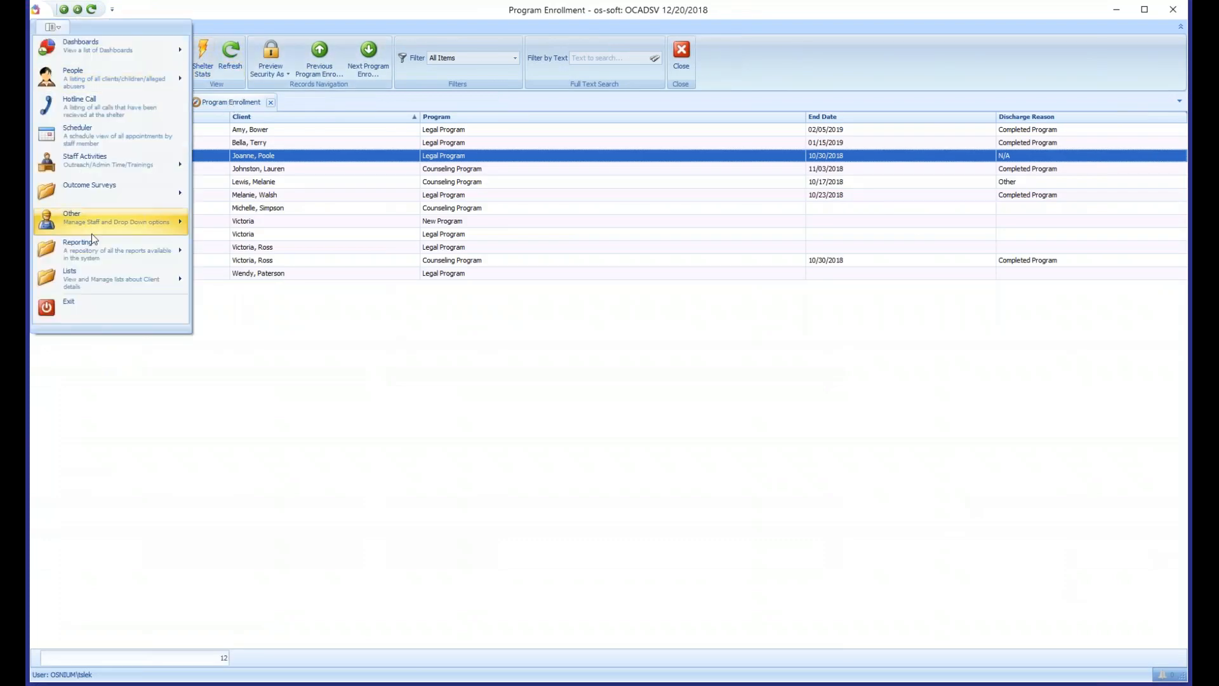
{"action": "mouse_move", "coordinate": [91, 234]}
{"action": "mouse_move", "coordinate": [268, 334]}
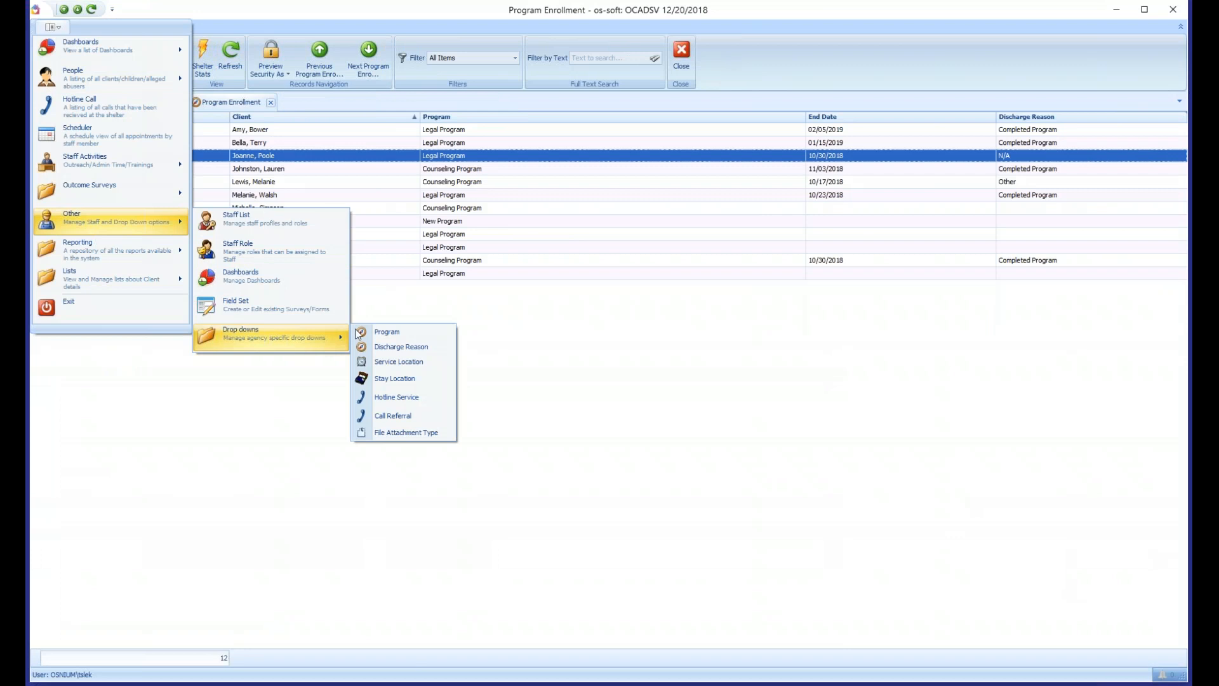
{"action": "left_click", "coordinate": [415, 351]}
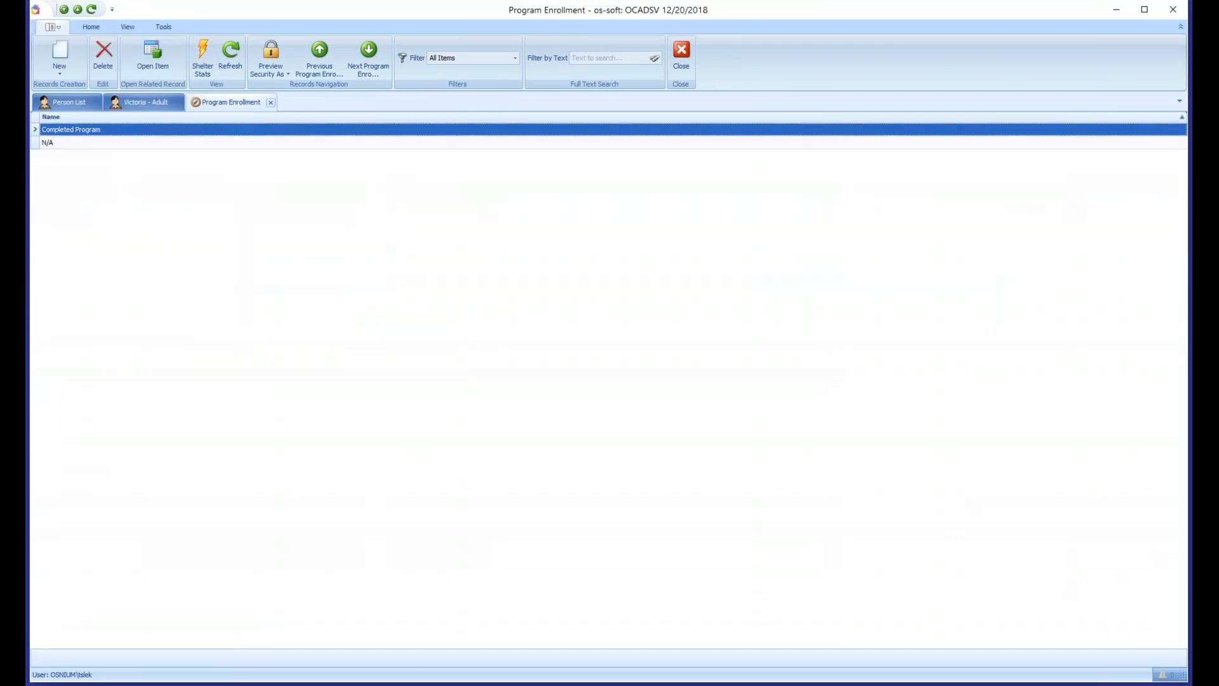
{"action": "left_click", "coordinate": [63, 142]}
{"action": "left_click", "coordinate": [71, 132]}
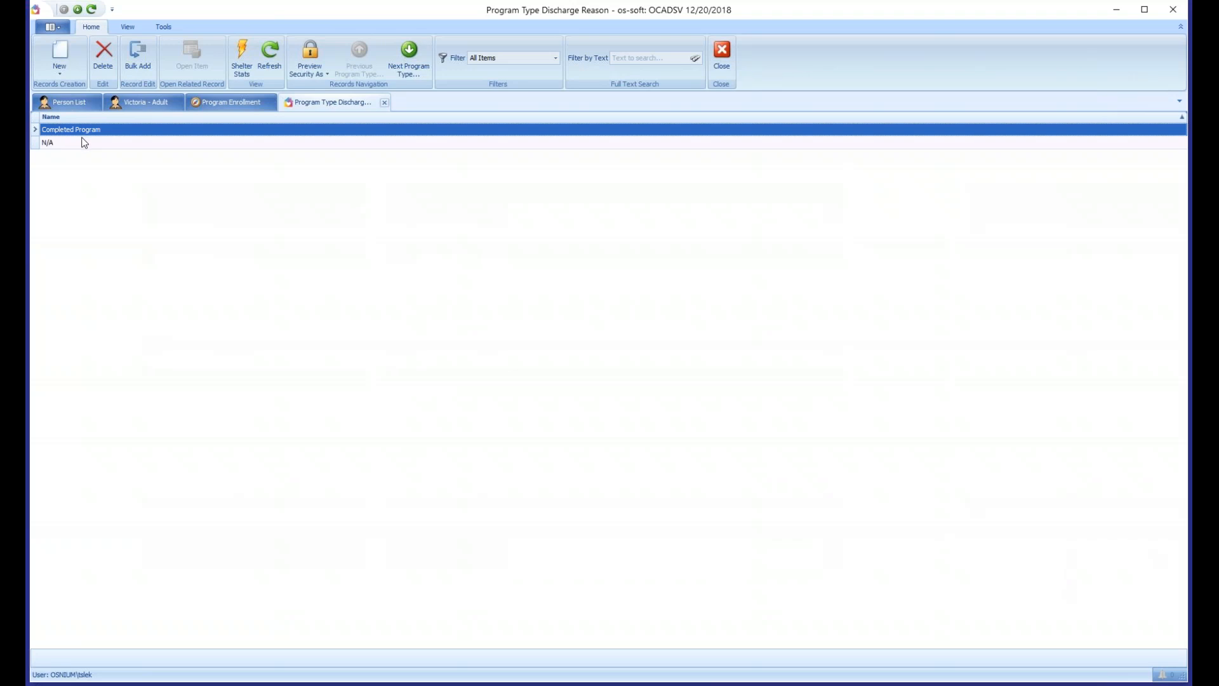
- Rename the Completed Program discharge reason to Completed, then save and close it
{"action": "double_click", "coordinate": [92, 131]}
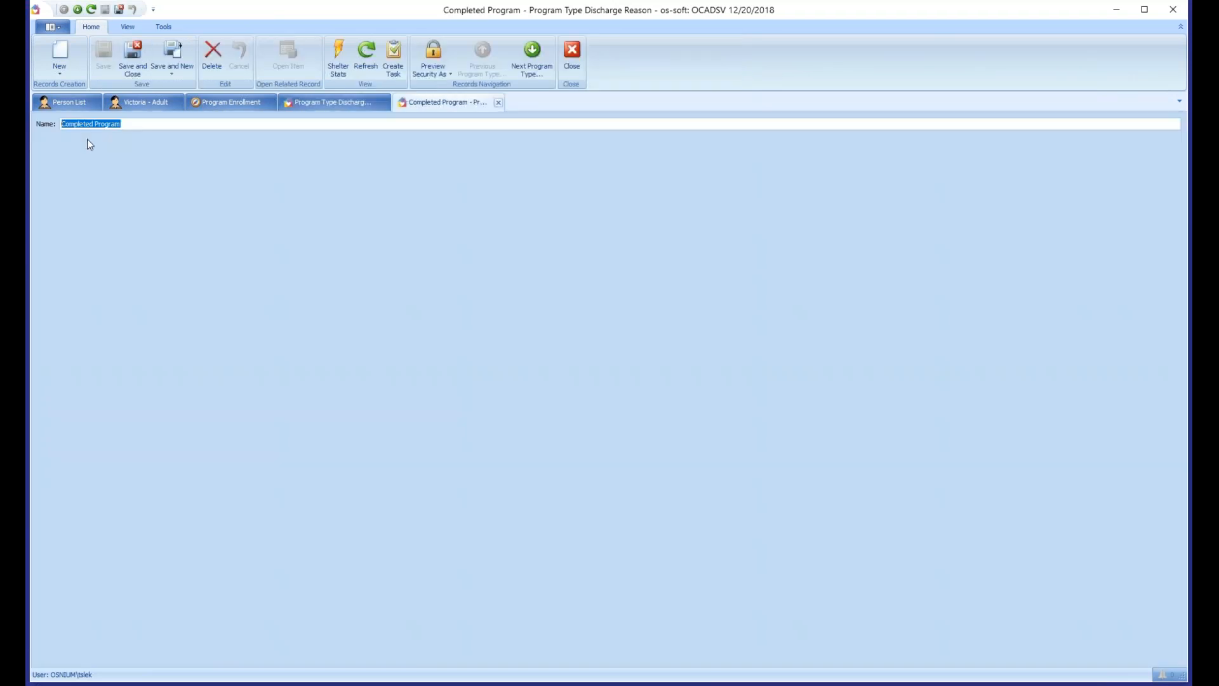
{"action": "left_click", "coordinate": [146, 125]}
{"action": "left_click_drag", "start_coordinate": [136, 124], "coordinate": [95, 125]}
{"action": "key", "text": "Delete"}
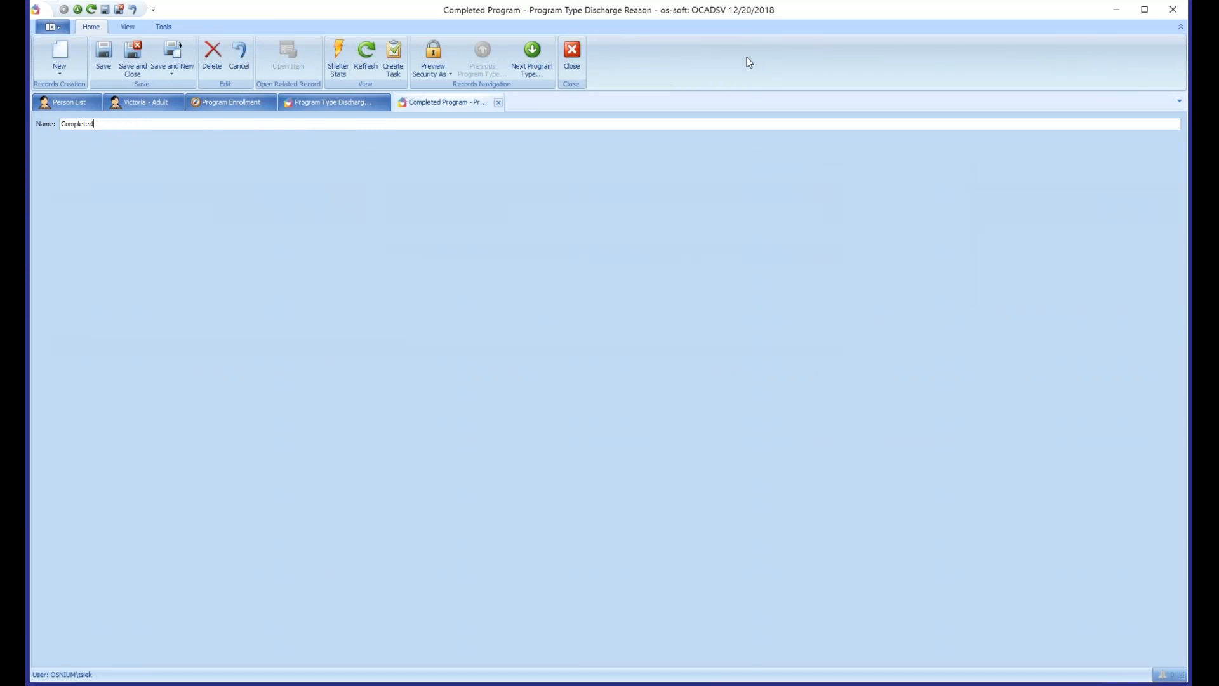
{"action": "left_click", "coordinate": [135, 64]}
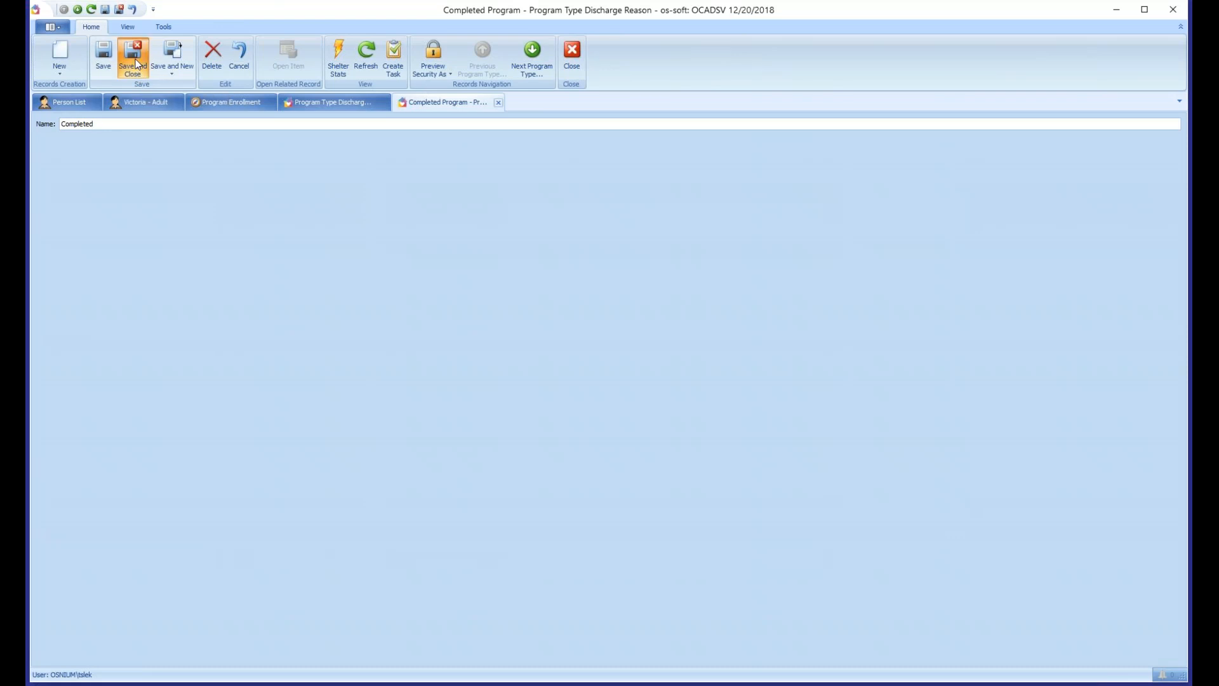
- Refresh the Program Enrollment list to check its discharge reasons, then close both the enrollment and discharge reason lists
{"action": "left_click", "coordinate": [232, 103]}
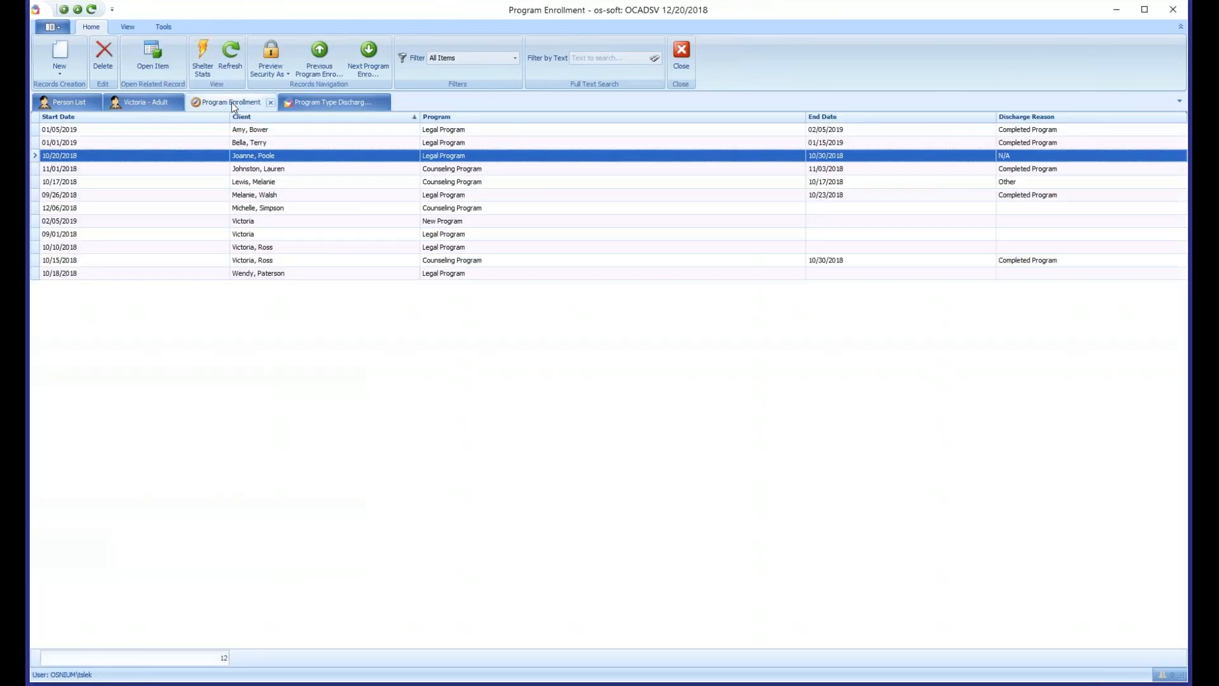
{"action": "left_click", "coordinate": [1026, 132]}
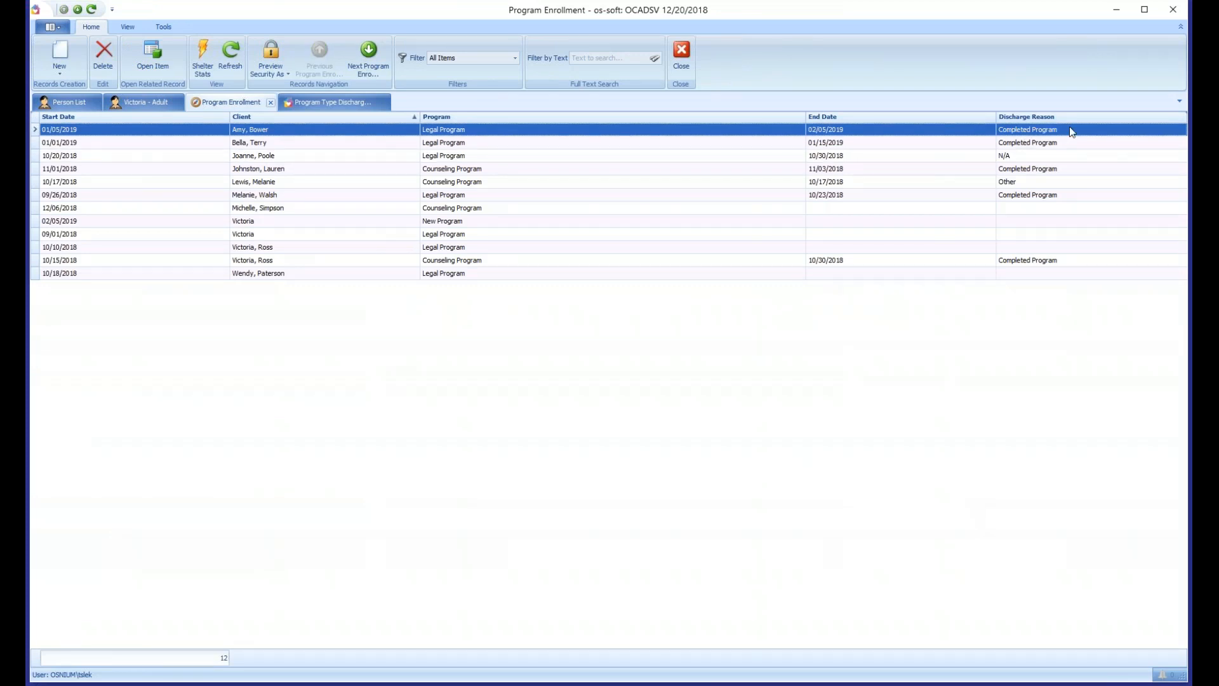
{"action": "left_click", "coordinate": [230, 57]}
{"action": "left_click", "coordinate": [551, 222]}
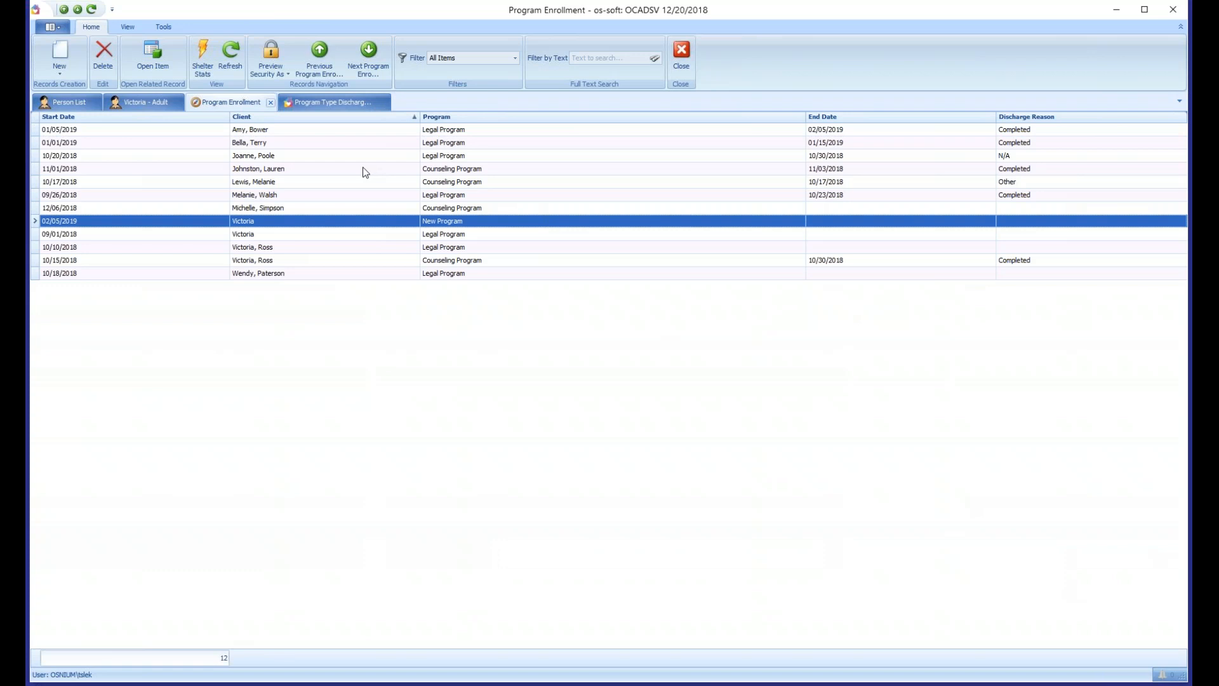
{"action": "middle_click", "coordinate": [350, 105]}
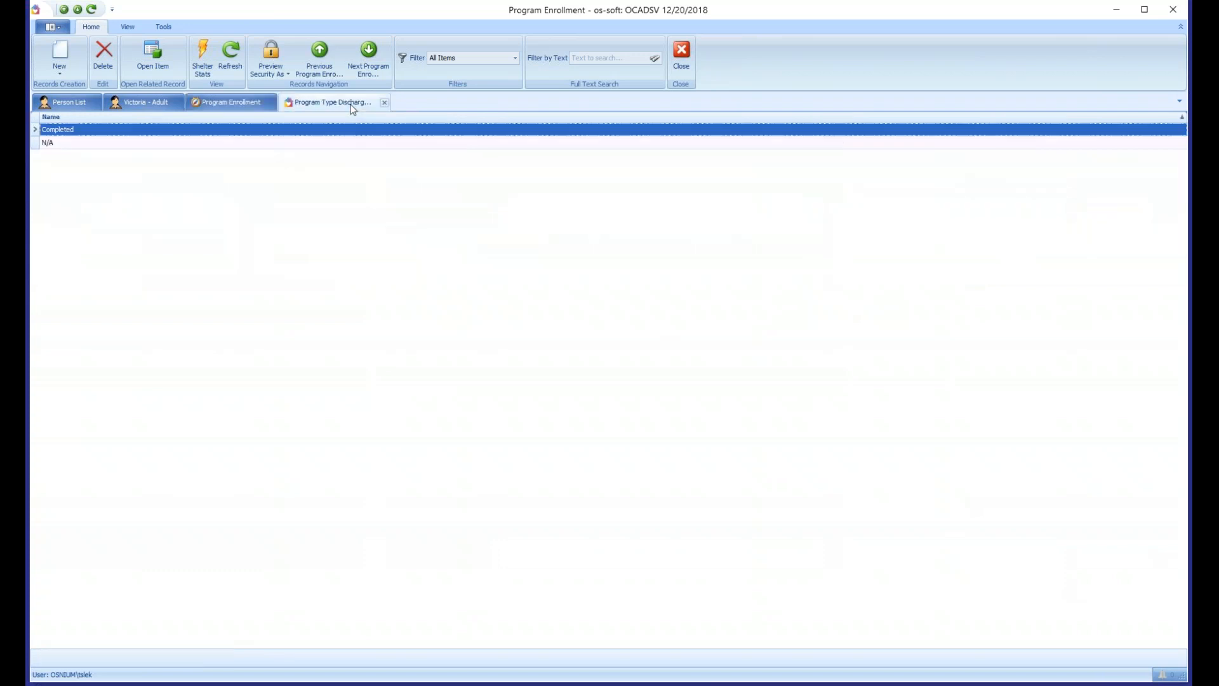
{"action": "middle_click", "coordinate": [243, 104]}
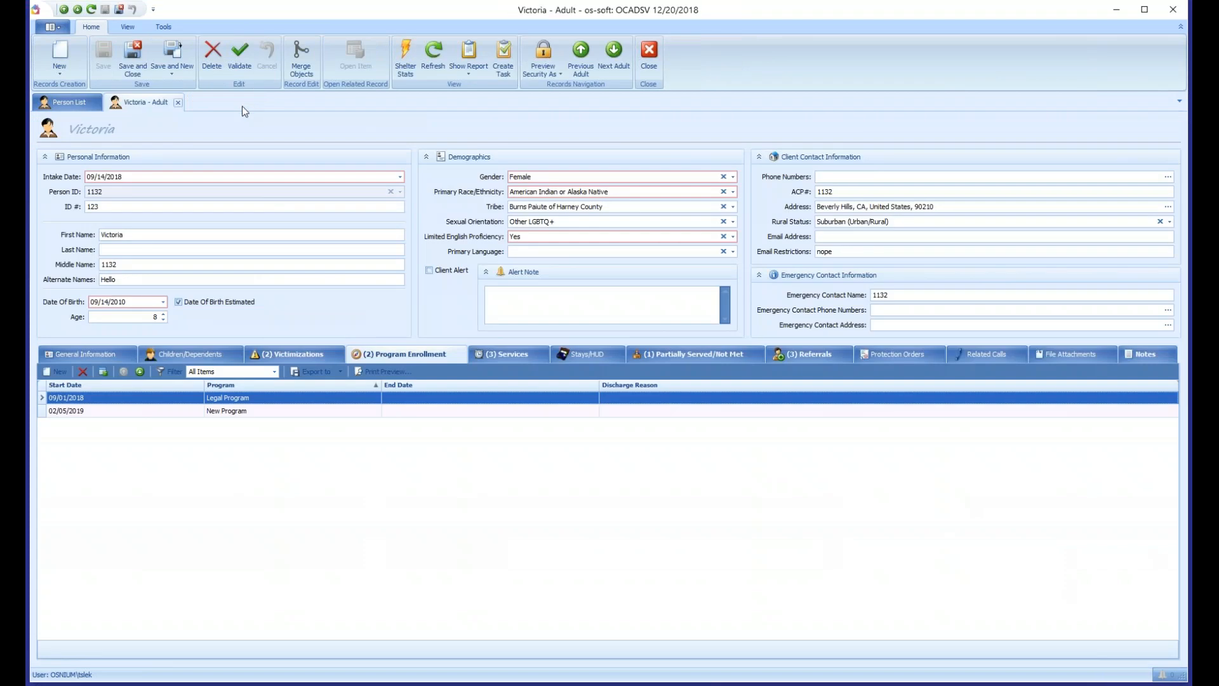
{"action": "left_click", "coordinate": [243, 410]}
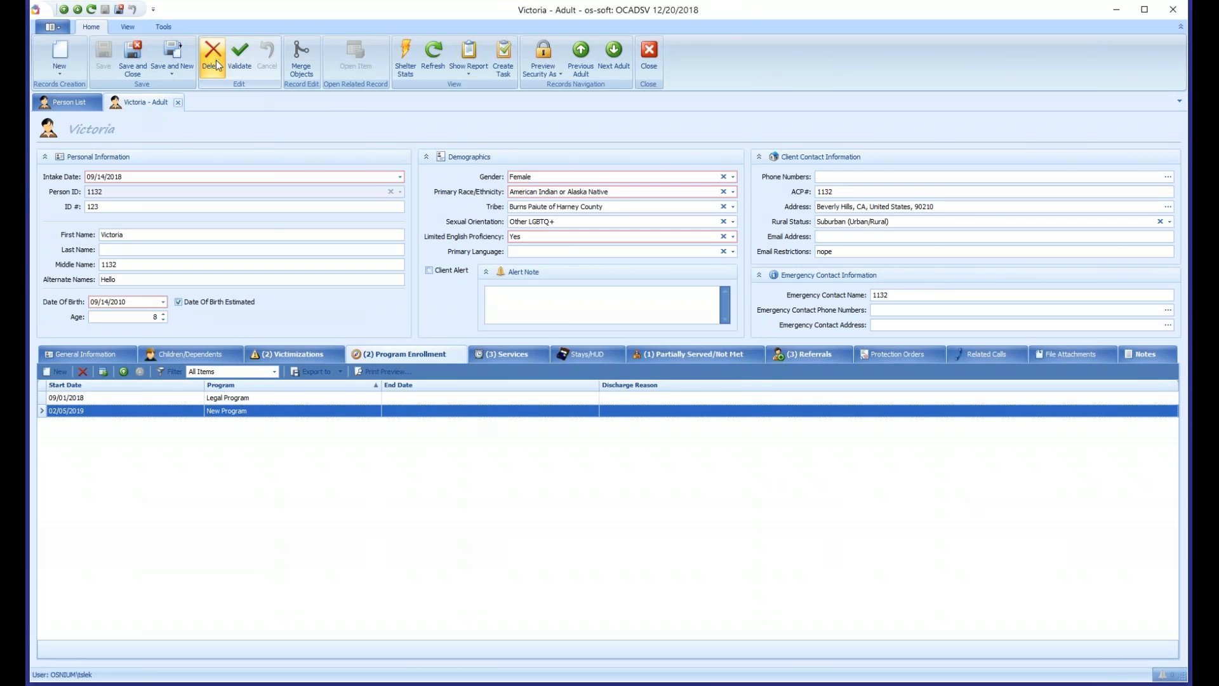
{"action": "left_click", "coordinate": [425, 356]}
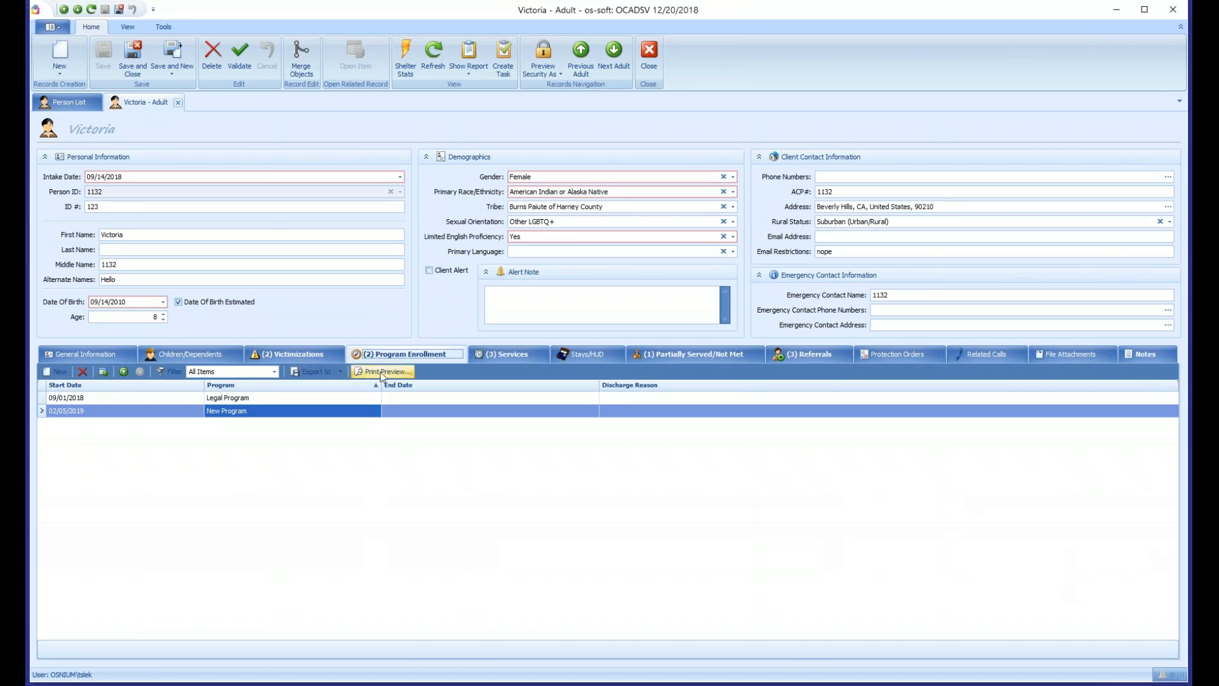
{"action": "left_click", "coordinate": [73, 411]}
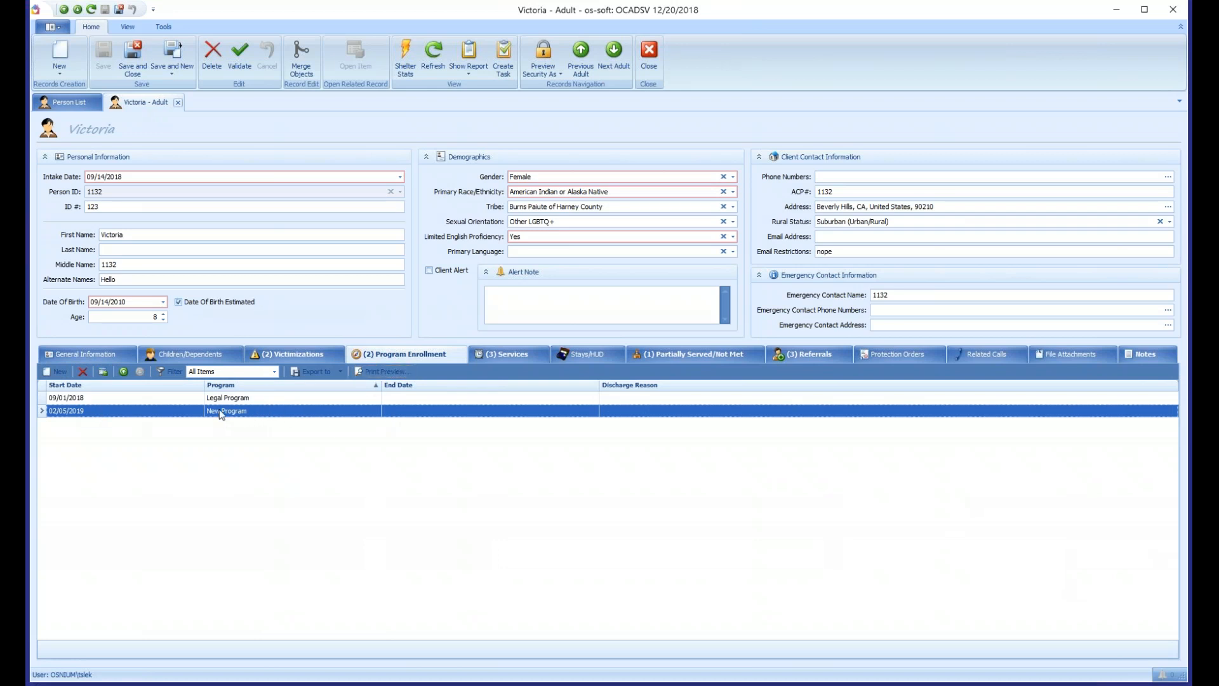
{"action": "left_click", "coordinate": [212, 56]}
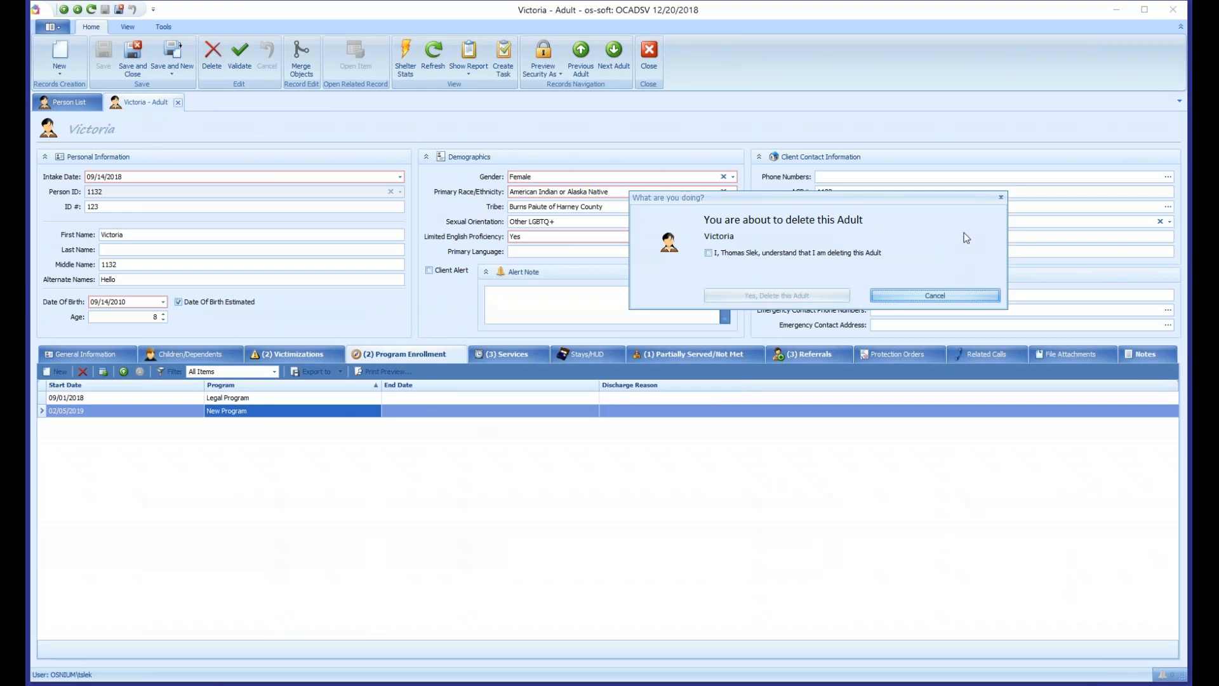
{"action": "left_click_drag", "start_coordinate": [710, 199], "coordinate": [507, 222]}
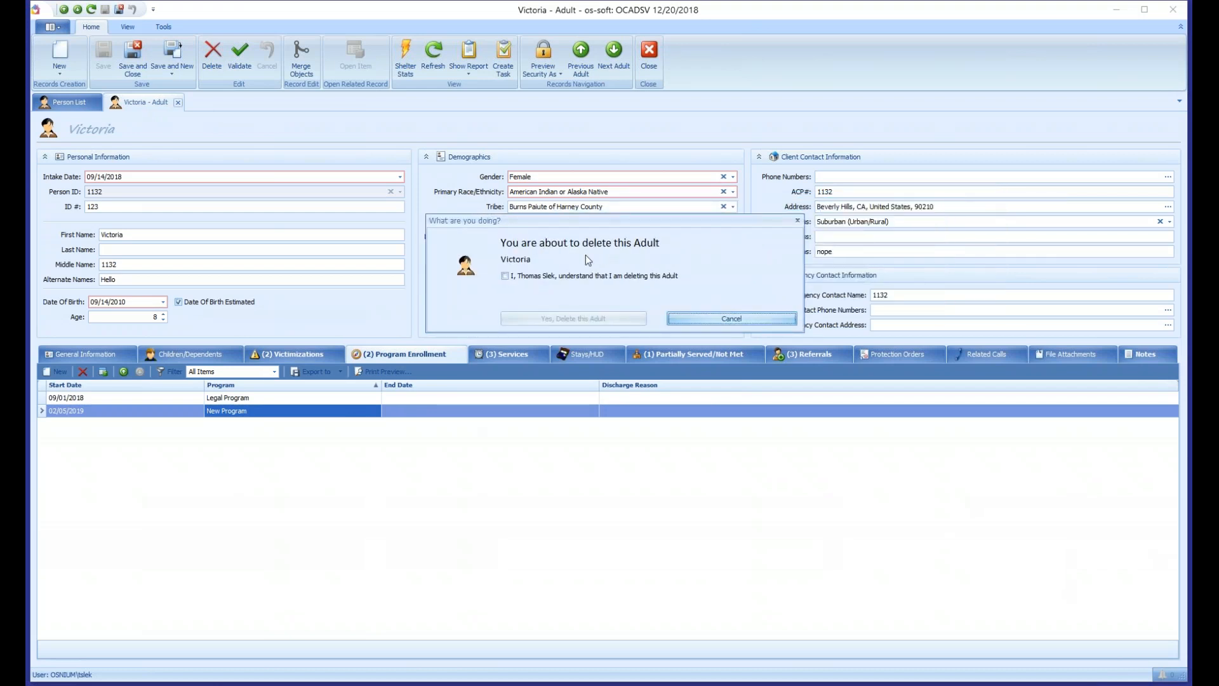
{"action": "left_click", "coordinate": [731, 318]}
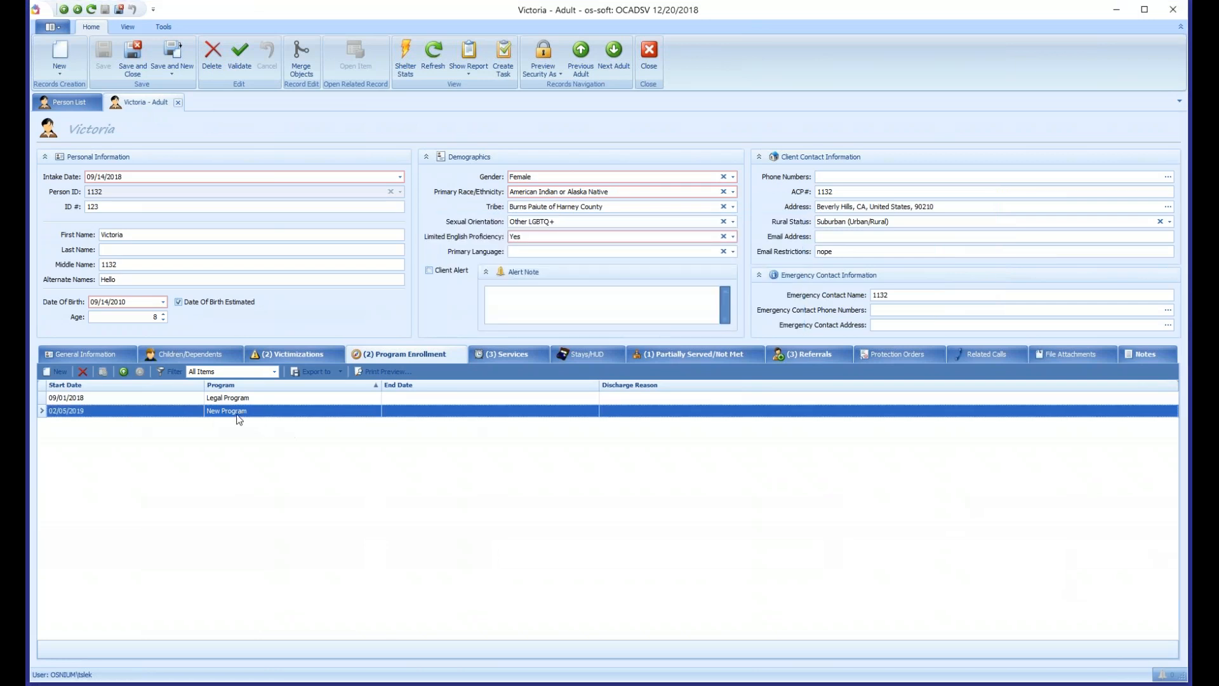
- Delete the New Program enrollment dated 02/05/2019 from the client's program enrollments and save the client record
{"action": "left_click", "coordinate": [83, 373]}
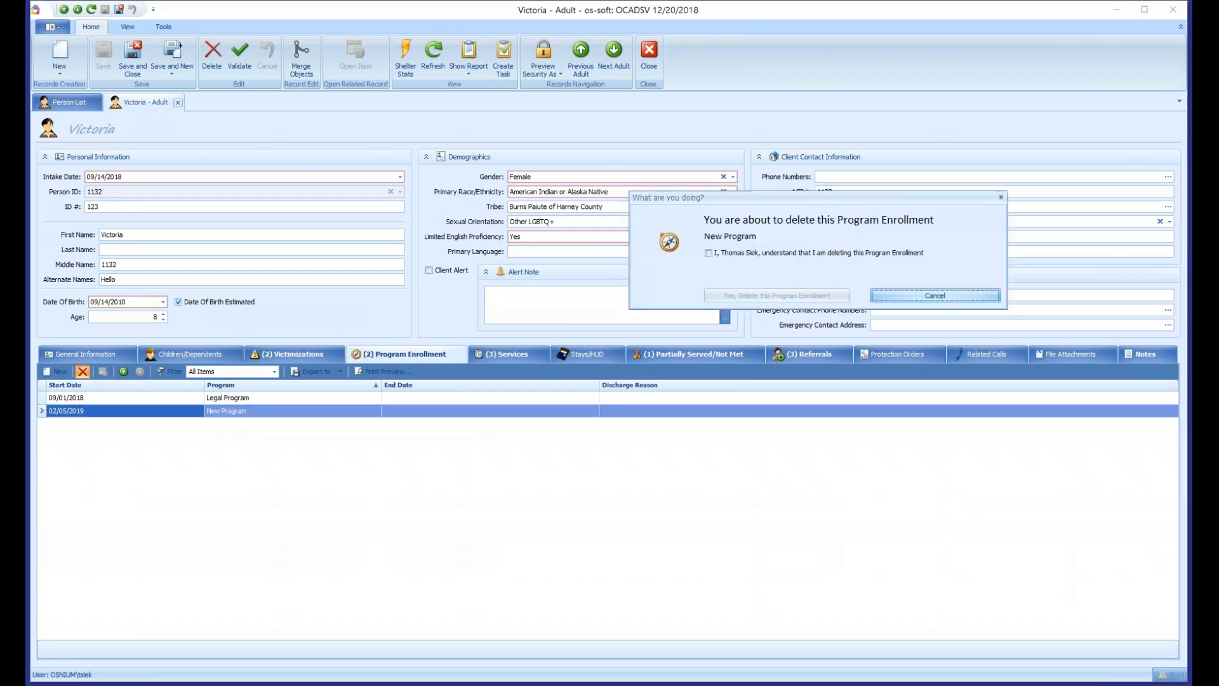
{"action": "left_click_drag", "start_coordinate": [767, 197], "coordinate": [541, 237]}
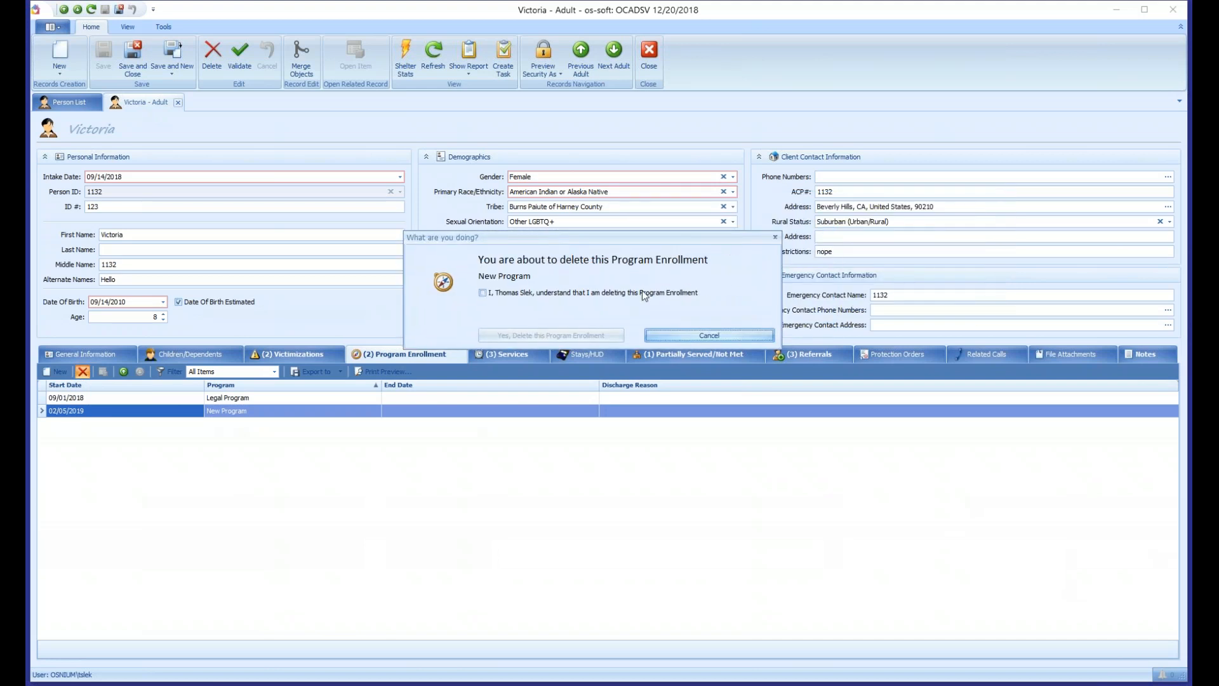
{"action": "left_click", "coordinate": [511, 294]}
{"action": "left_click", "coordinate": [518, 334]}
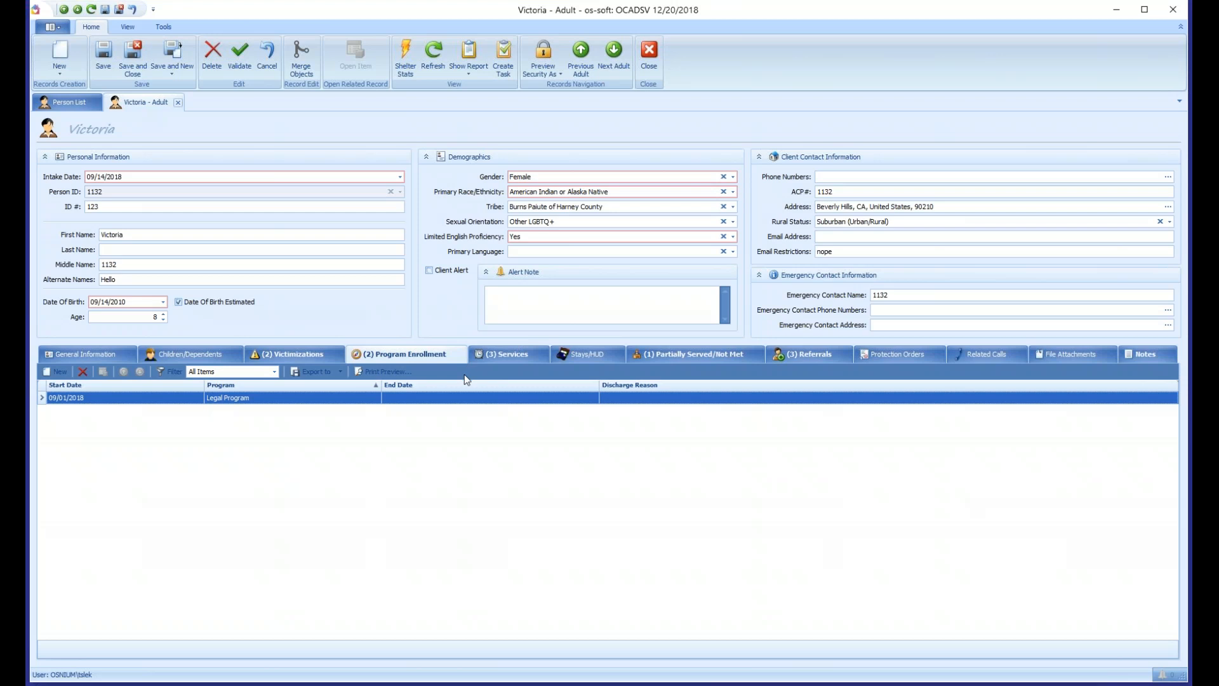
{"action": "left_click", "coordinate": [103, 56]}
- Display the system's administrative tools
{"action": "left_click", "coordinate": [167, 28]}
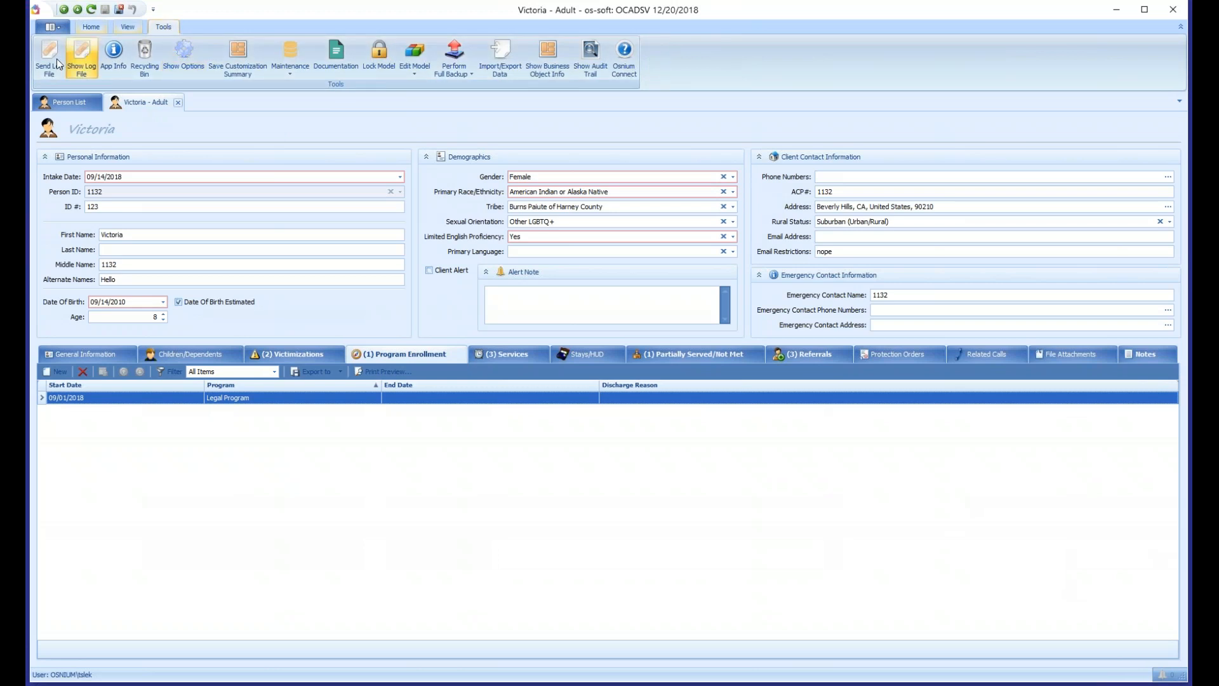
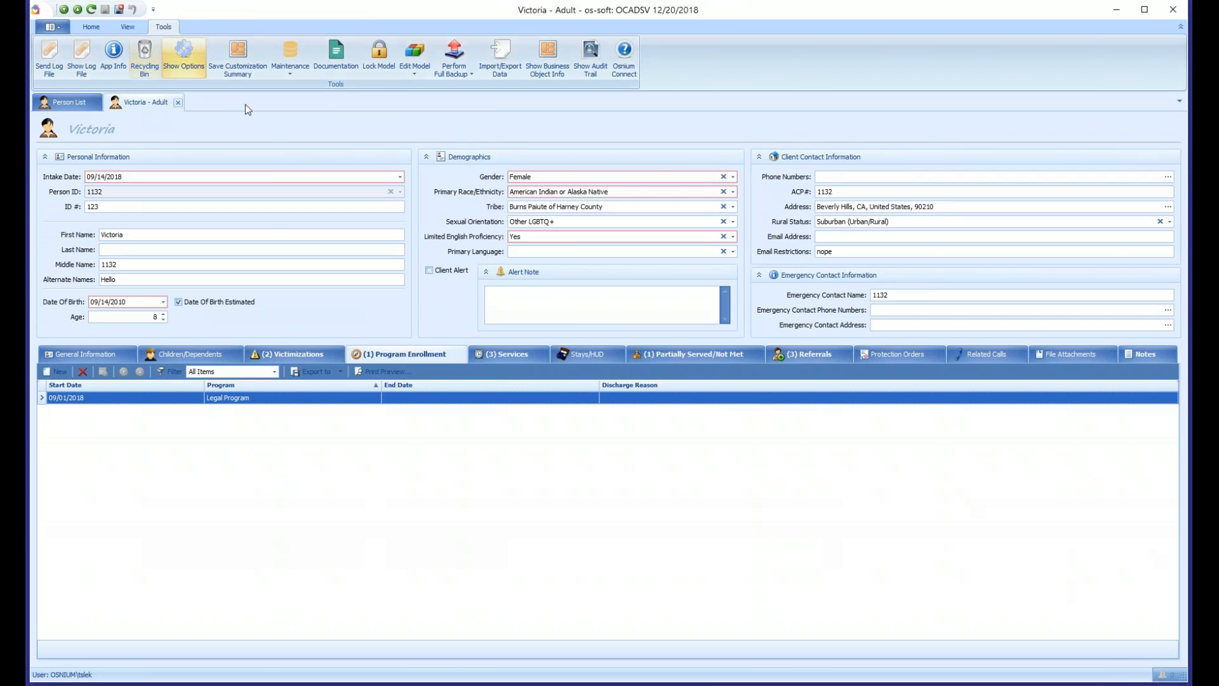
- Open the Recycling Bin and review the list of recycled objects from beginning to end
{"action": "left_click", "coordinate": [151, 66]}
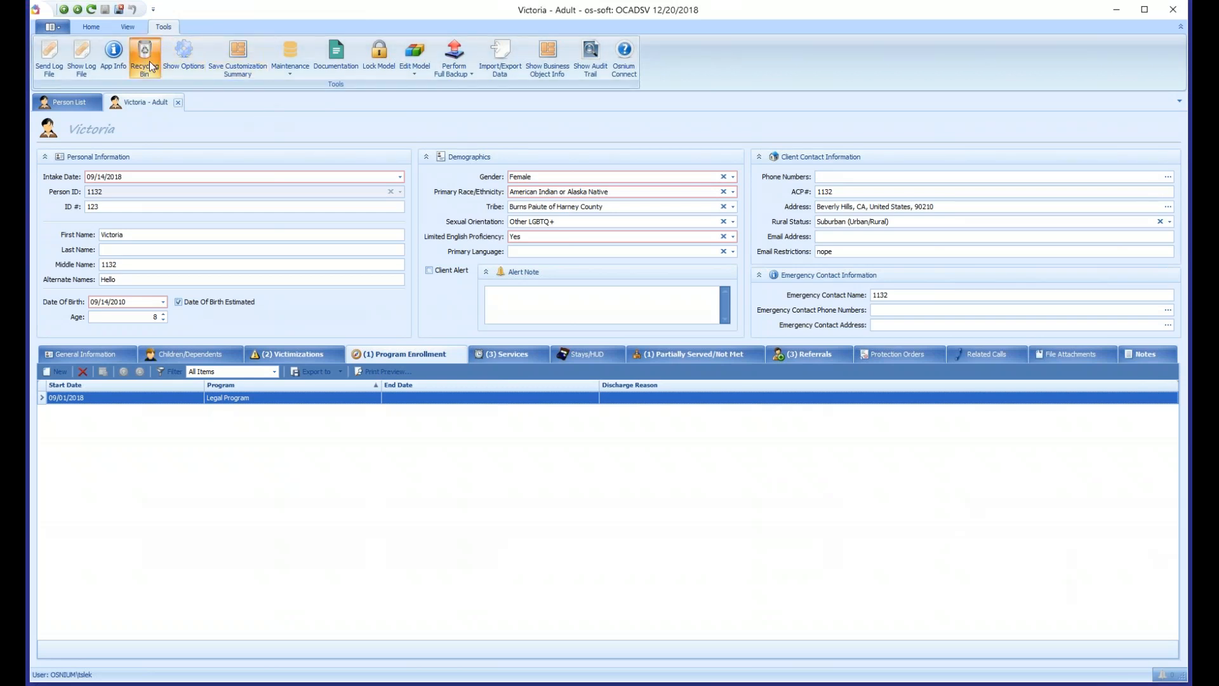
{"action": "left_click_drag", "start_coordinate": [432, 129], "coordinate": [355, 97]}
{"action": "left_click_drag", "start_coordinate": [712, 547], "coordinate": [1073, 595]}
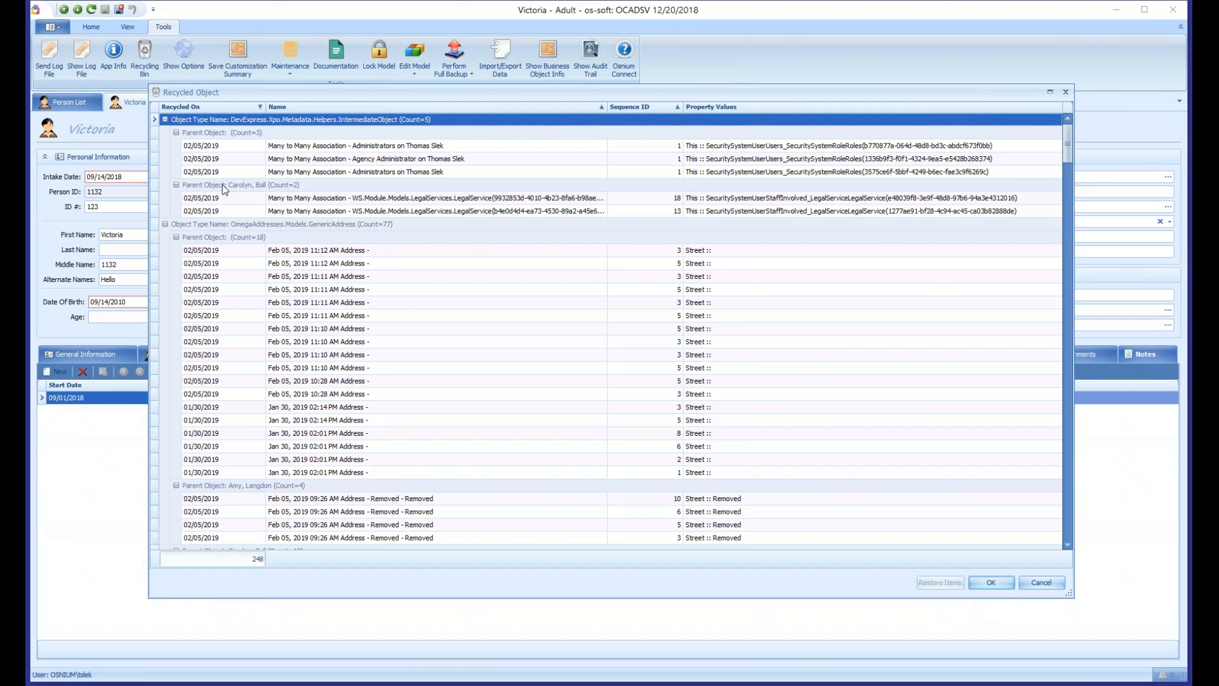
{"action": "left_click_drag", "start_coordinate": [1066, 142], "coordinate": [1075, 555]}
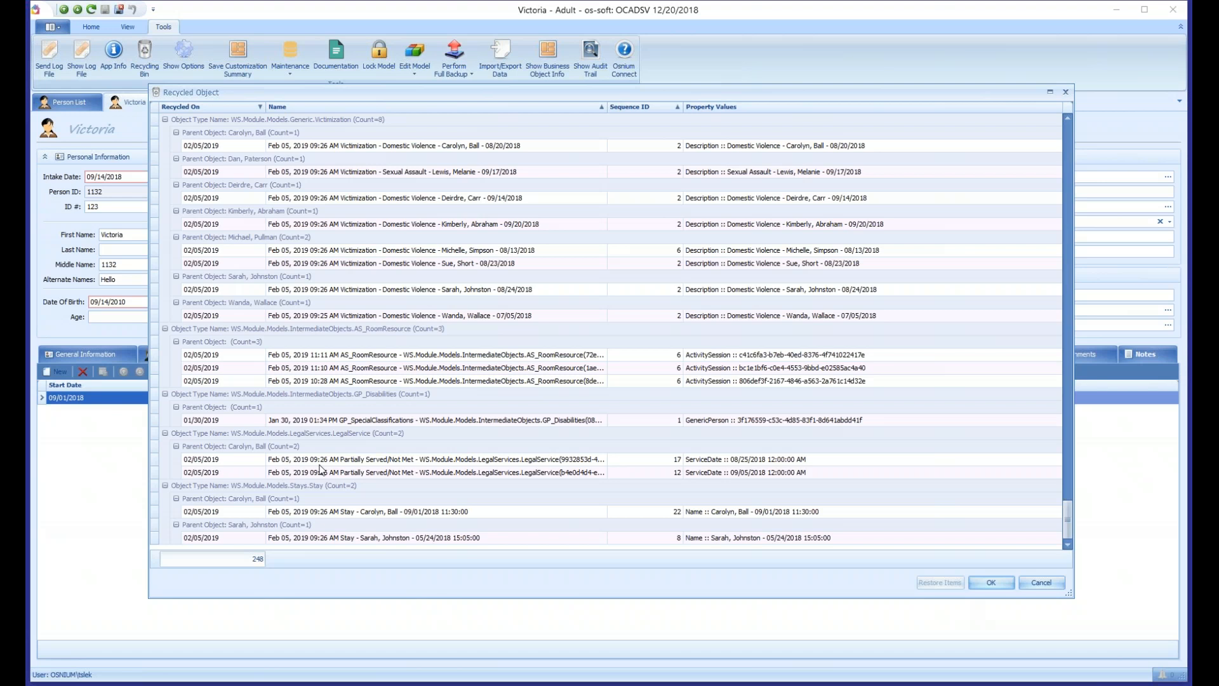
{"action": "left_click_drag", "start_coordinate": [1067, 523], "coordinate": [1067, 145]}
- Search the recycled objects for "progr", restore the deleted New Program enrollment, and refresh the client record
{"action": "right_click", "coordinate": [215, 113]}
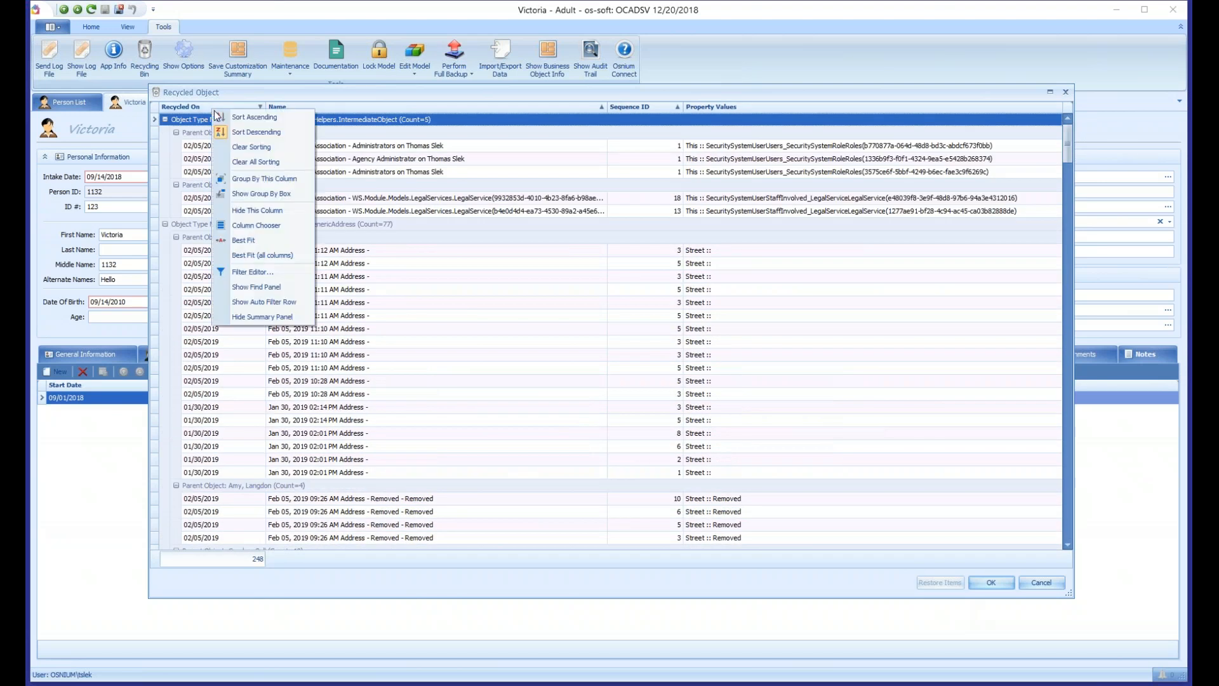
{"action": "left_click", "coordinate": [267, 286]}
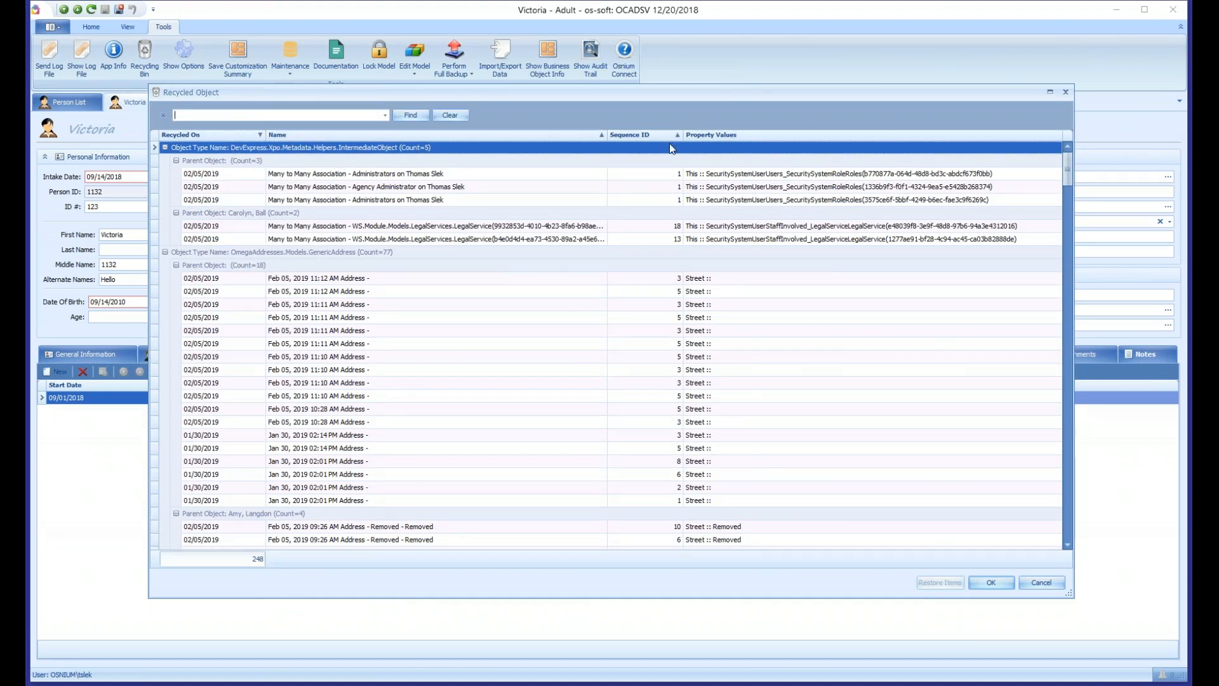
{"action": "type", "text": "progr"}
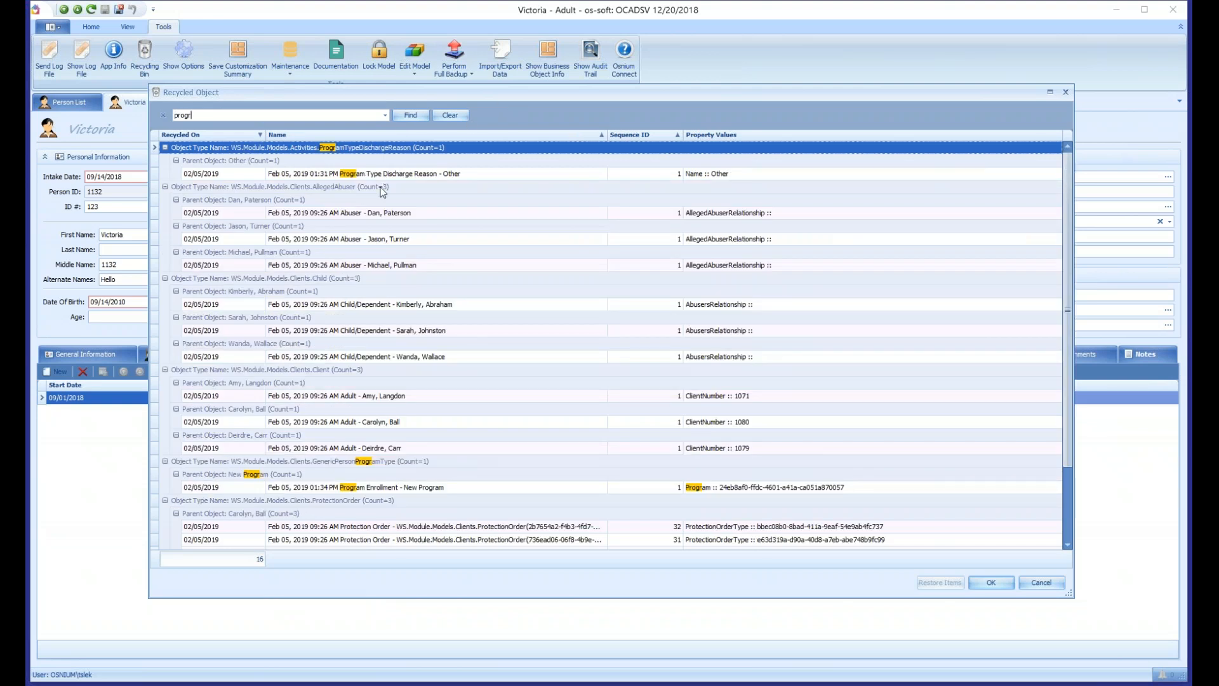
{"action": "left_click", "coordinate": [414, 487]}
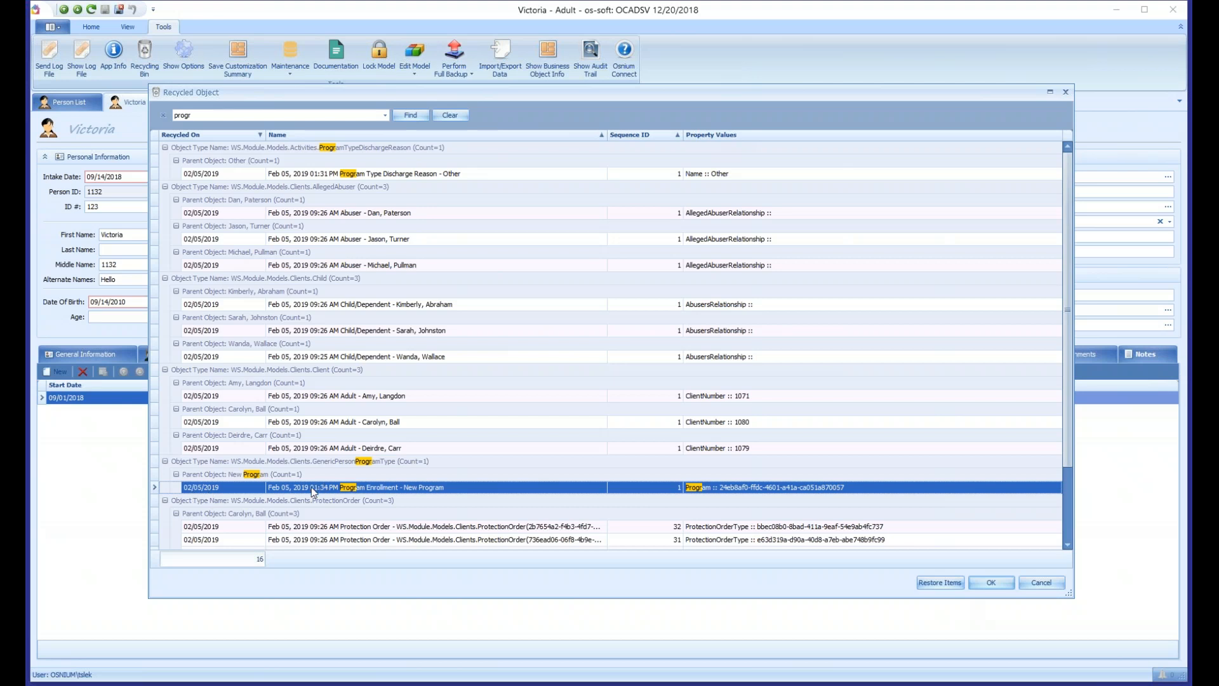
{"action": "left_click", "coordinate": [939, 582]}
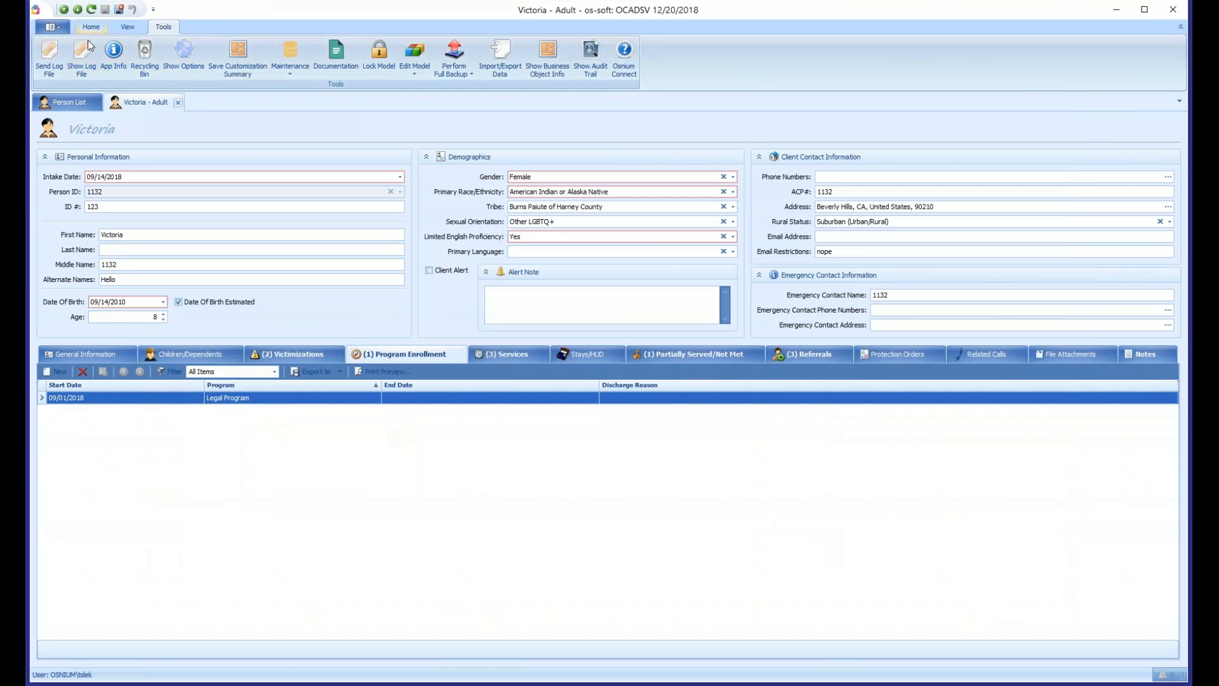
{"action": "left_click", "coordinate": [92, 28]}
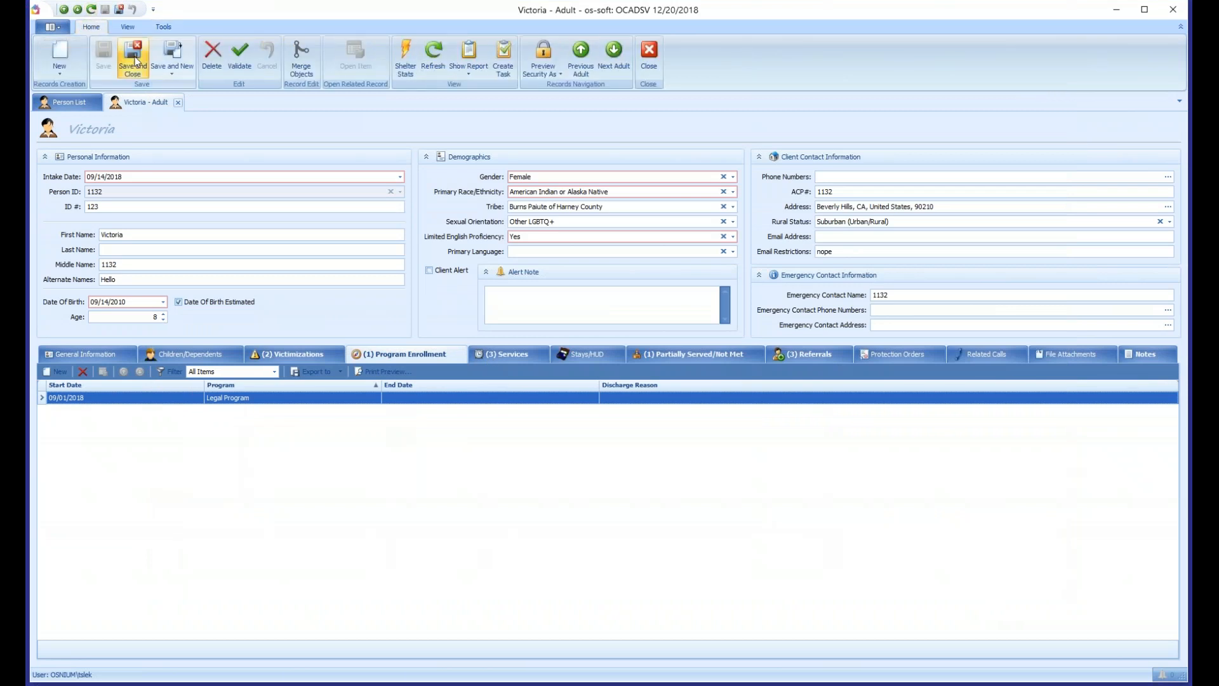
{"action": "left_click", "coordinate": [435, 63]}
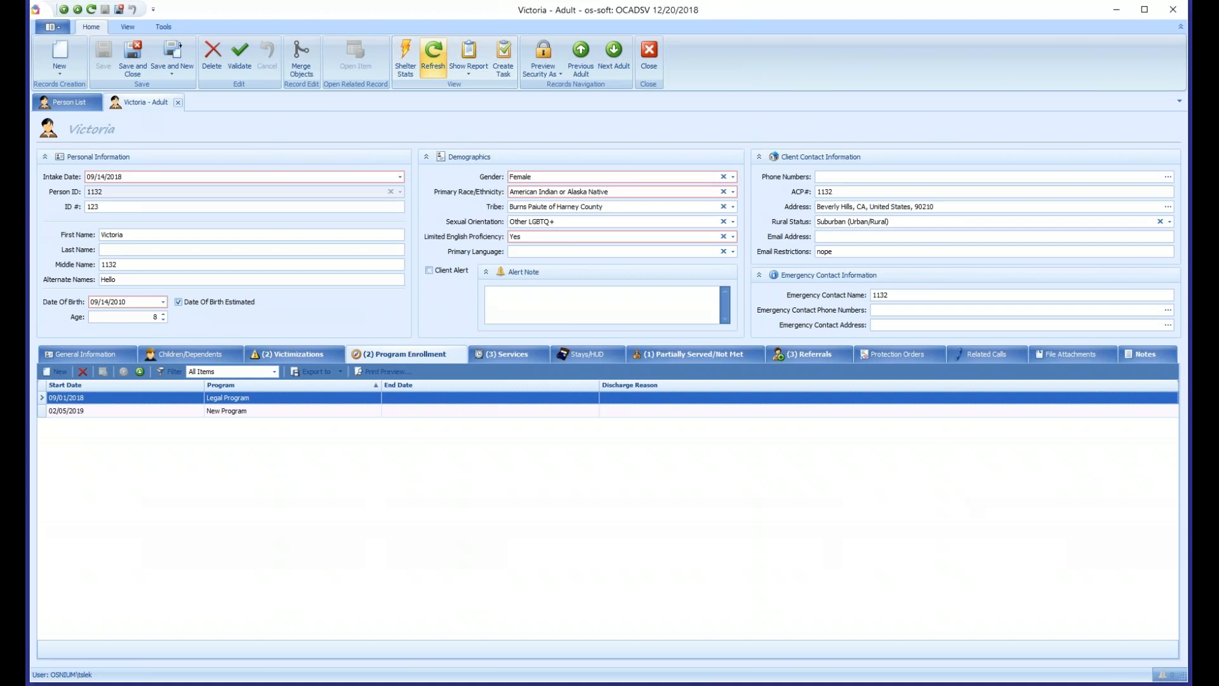
- Start deleting the New Program enrollment and acknowledge the deletion statement, but cancel instead of deleting it
{"action": "left_click", "coordinate": [232, 411]}
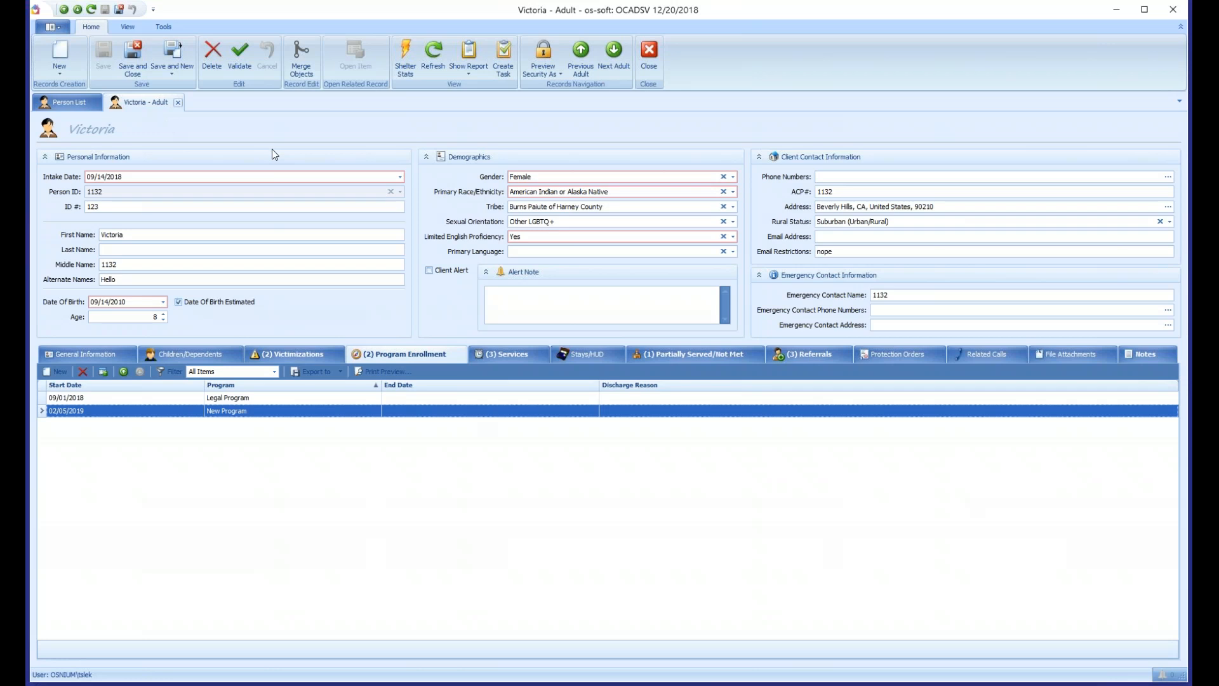
{"action": "left_click", "coordinate": [82, 372]}
{"action": "left_click_drag", "start_coordinate": [745, 205], "coordinate": [466, 226]}
{"action": "left_click", "coordinate": [431, 276]}
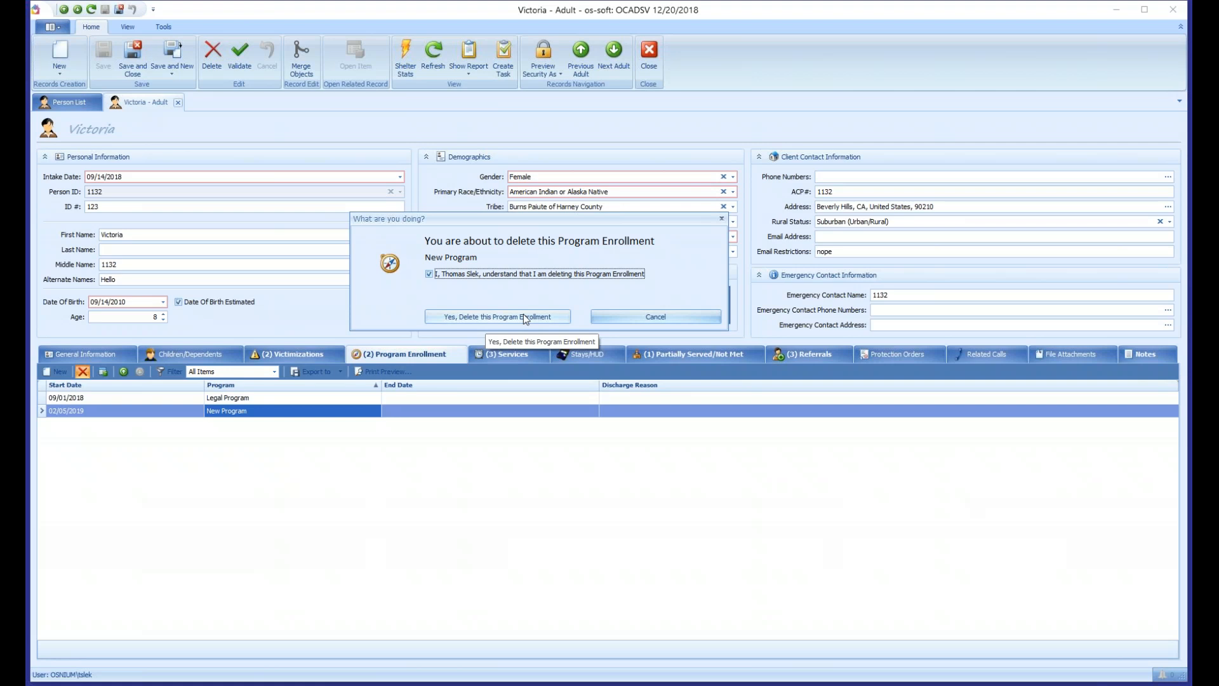
{"action": "left_click", "coordinate": [656, 316]}
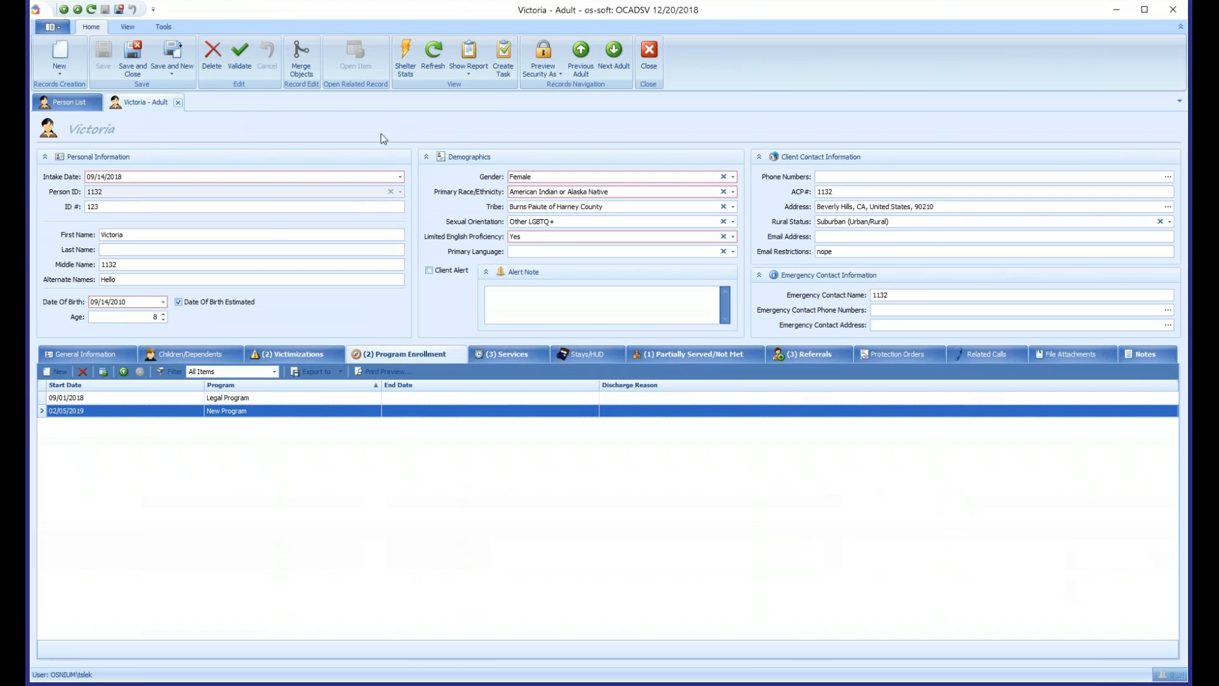
- Open the New Program enrollment to check its discharge reason options, then close the enrollment and the client record
{"action": "left_click", "coordinate": [164, 27]}
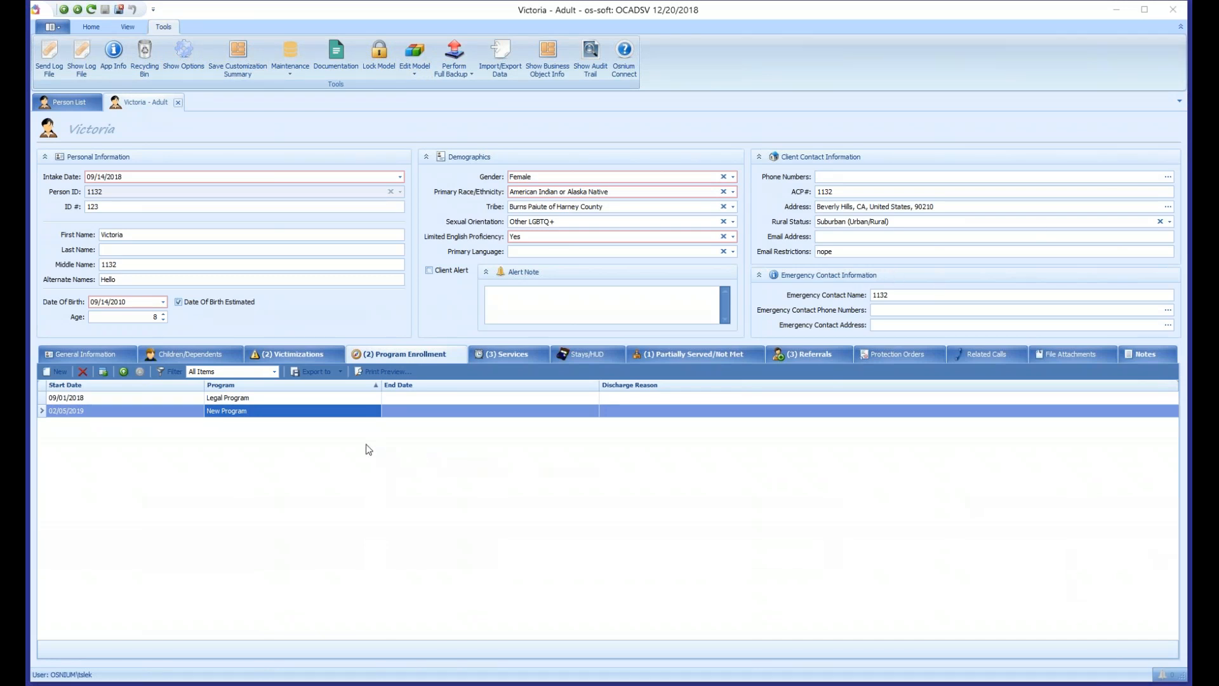
{"action": "left_click", "coordinate": [288, 418]}
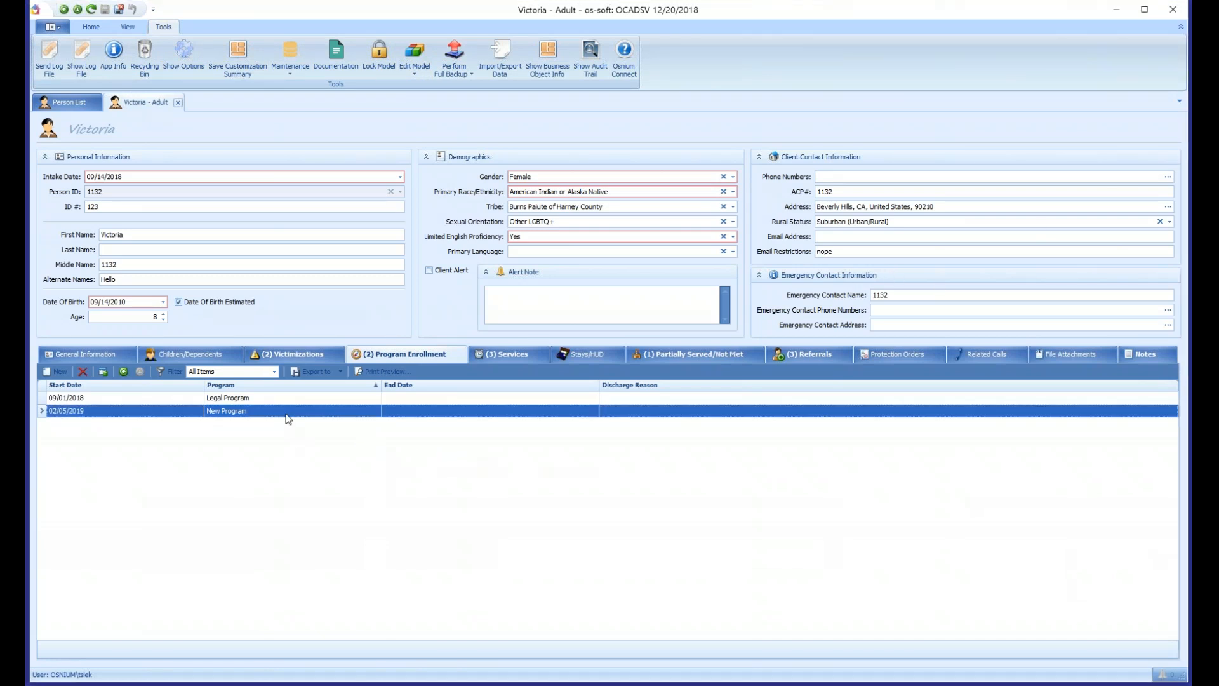
{"action": "double_click", "coordinate": [288, 418]}
{"action": "left_click", "coordinate": [402, 300]}
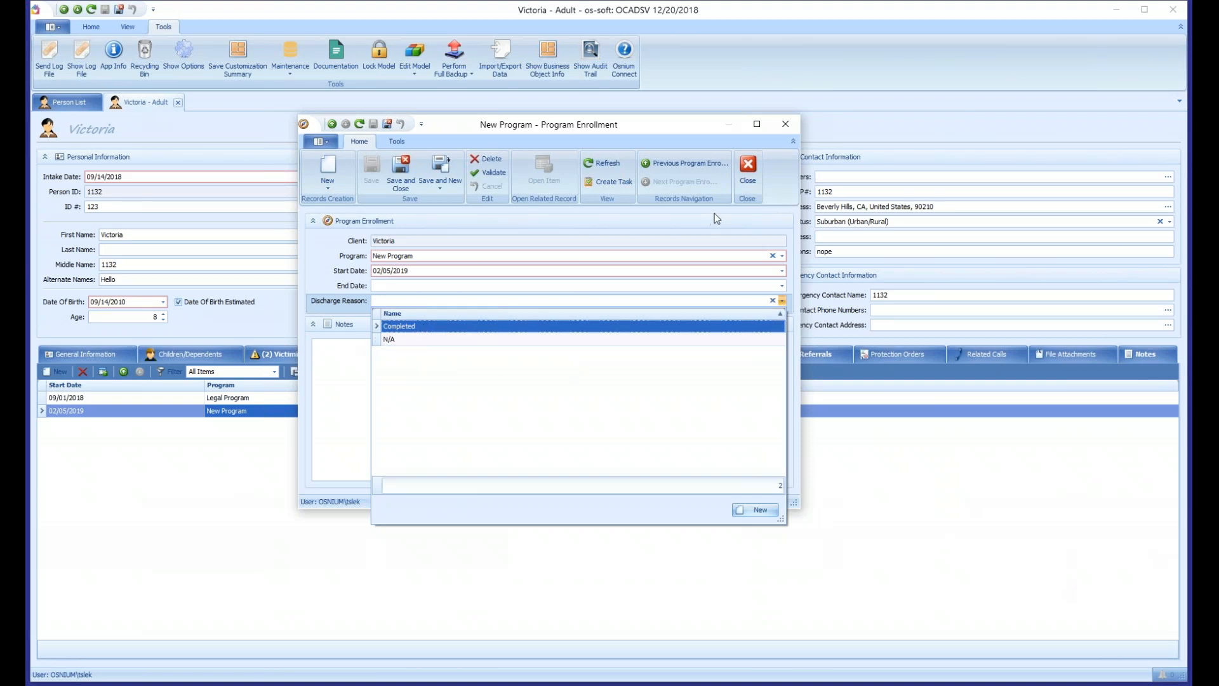
{"action": "left_click", "coordinate": [741, 183]}
{"action": "left_click", "coordinate": [98, 29]}
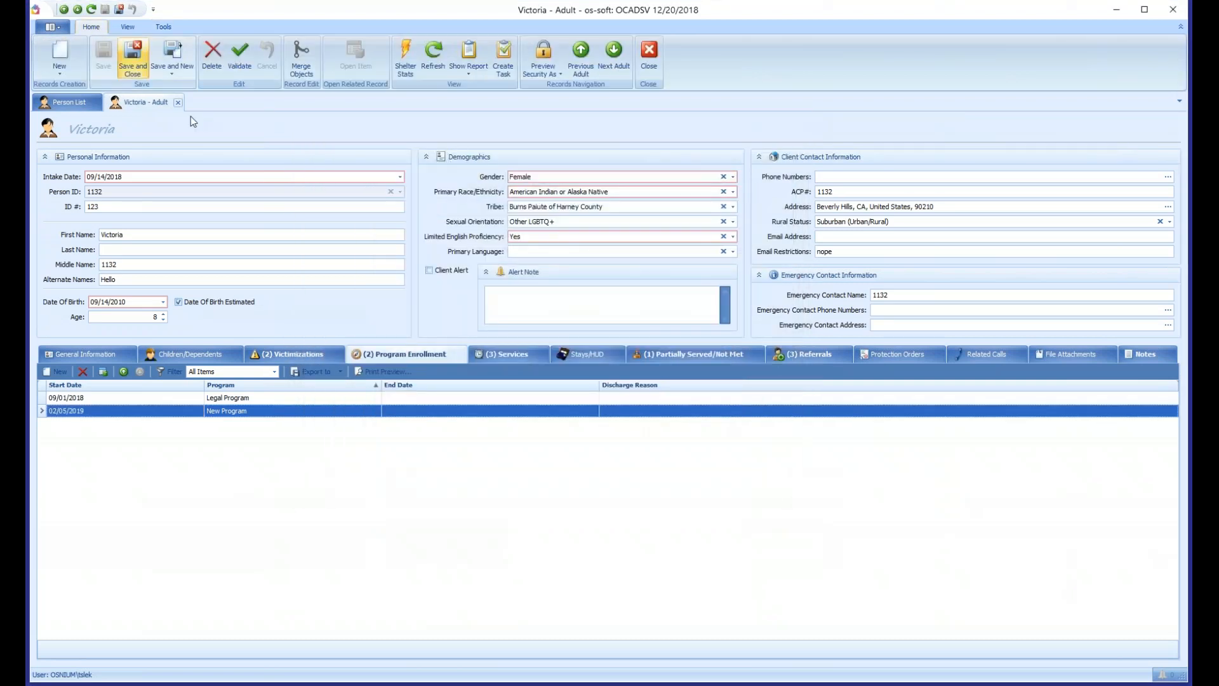
{"action": "left_click", "coordinate": [178, 102]}
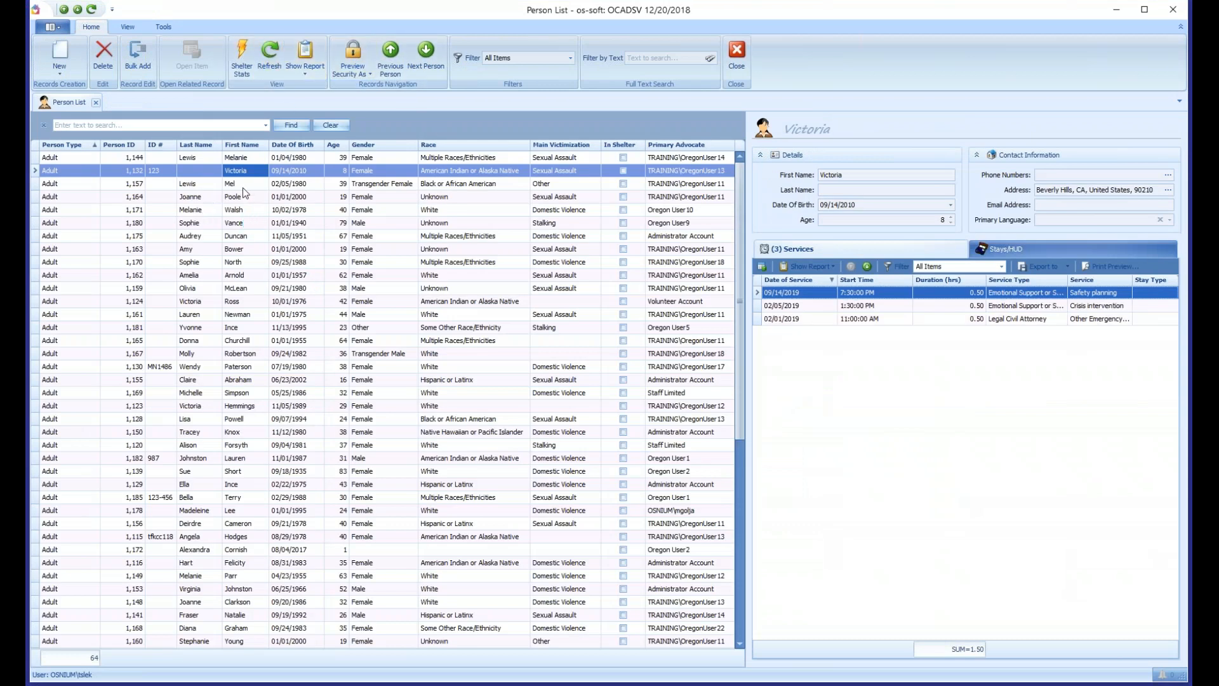
{"action": "double_click", "coordinate": [799, 292]}
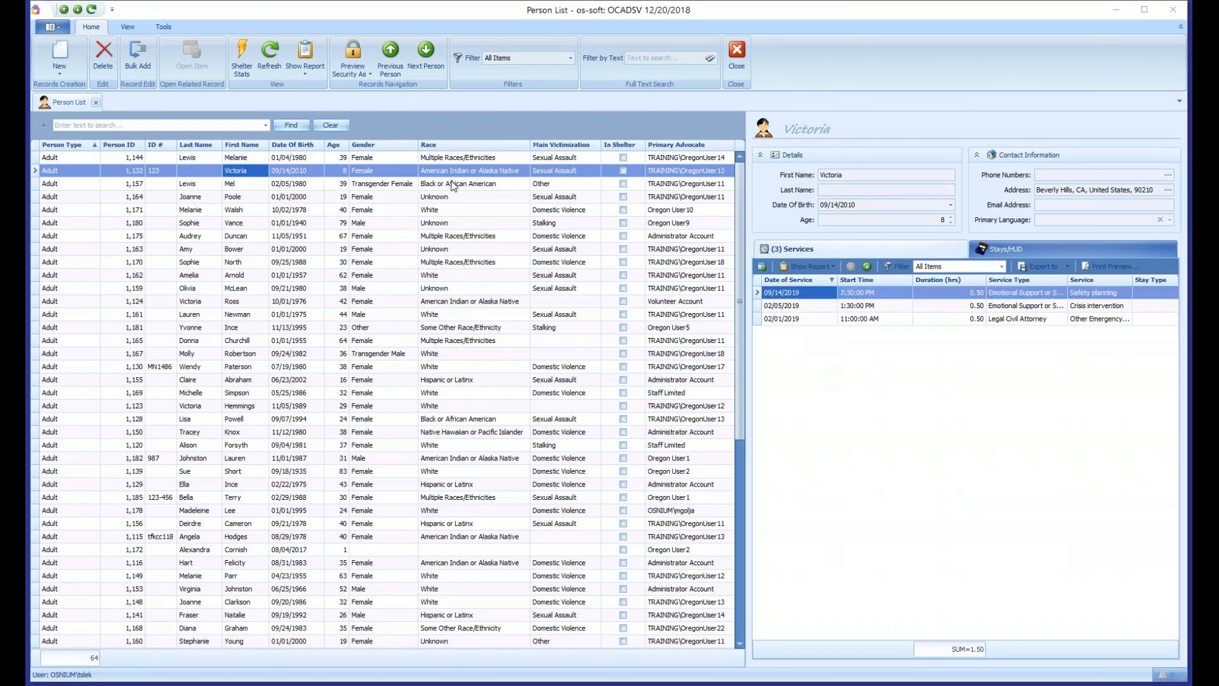
{"action": "left_click", "coordinate": [244, 160]}
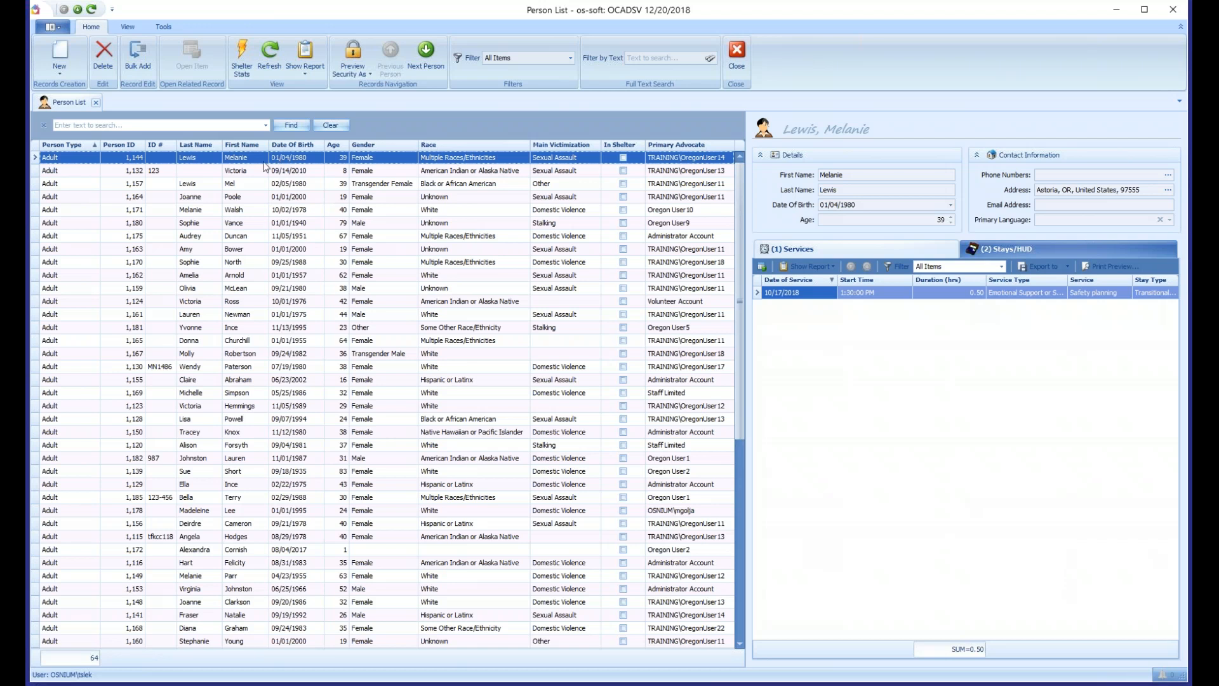
{"action": "left_click", "coordinate": [237, 177]}
{"action": "left_click", "coordinate": [242, 160]}
- Start a new adult record with an existing client's first and last name to check for duplicates, then discard the record
{"action": "left_click", "coordinate": [64, 62]}
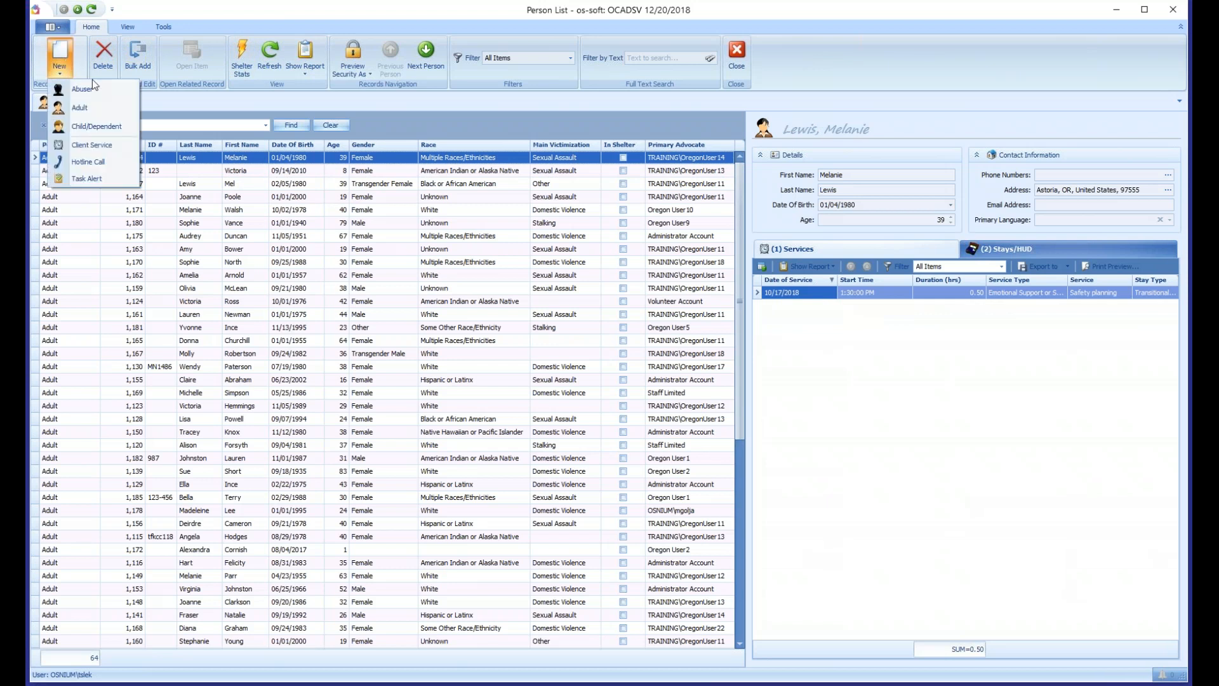
{"action": "left_click", "coordinate": [94, 146]}
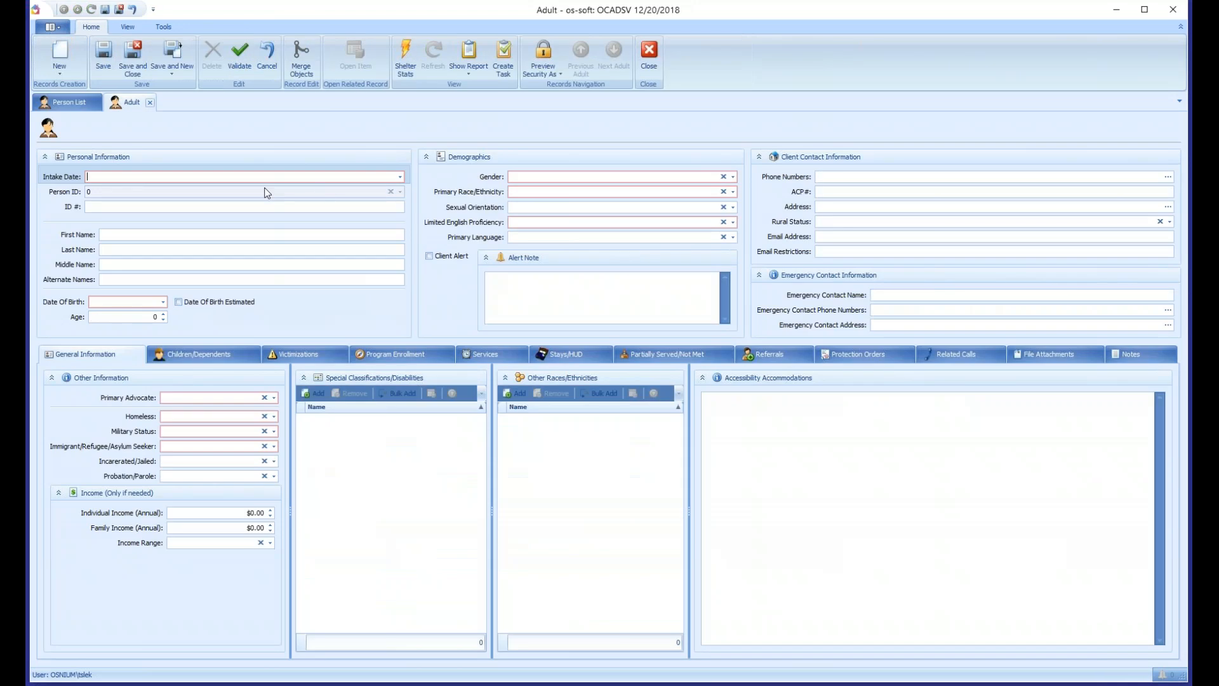
{"action": "left_click", "coordinate": [156, 233]}
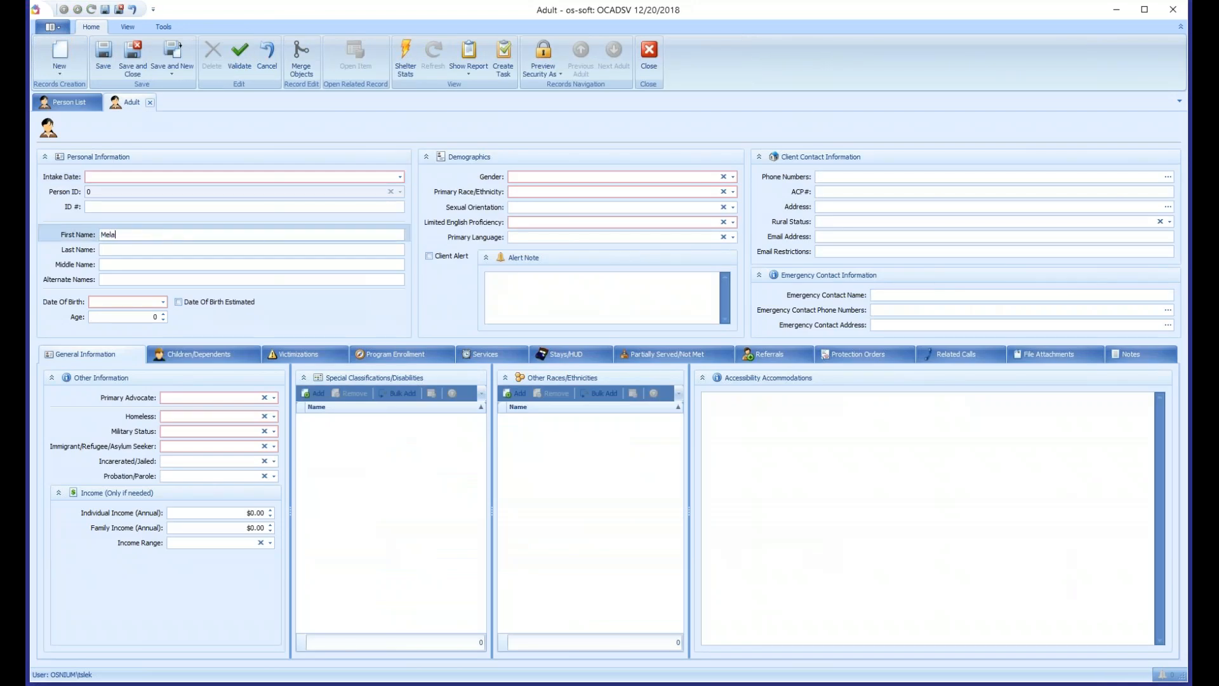
{"action": "key", "text": "Tab"}
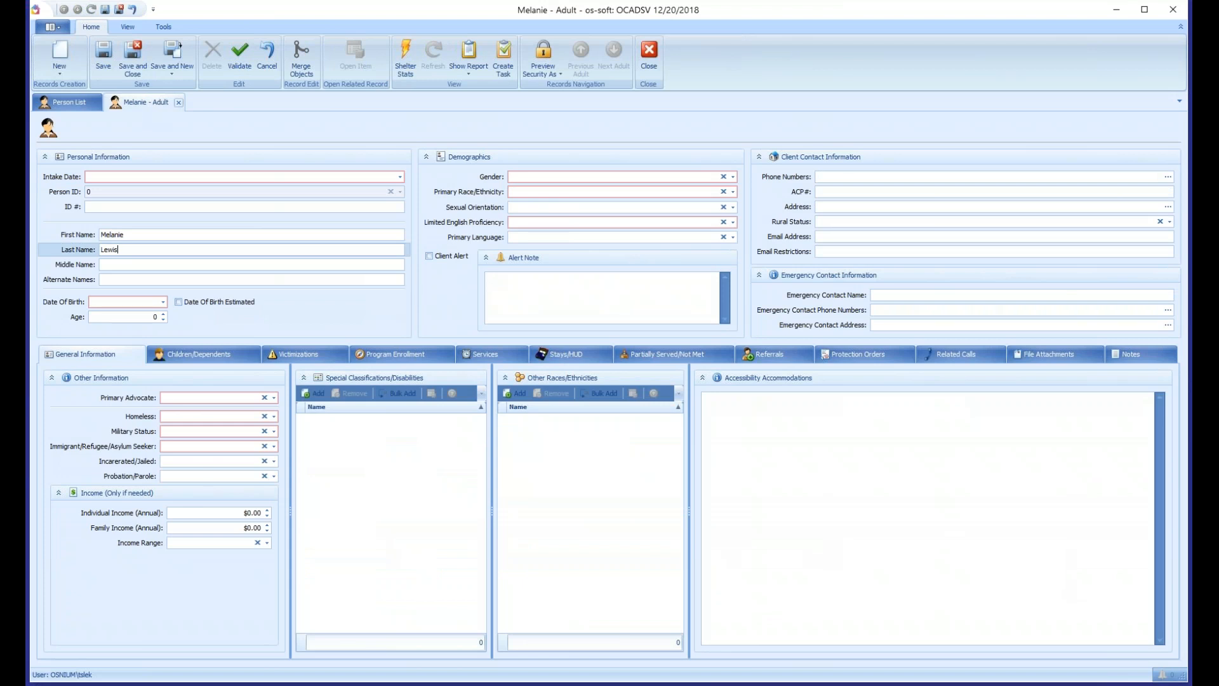
{"action": "key", "text": "Tab"}
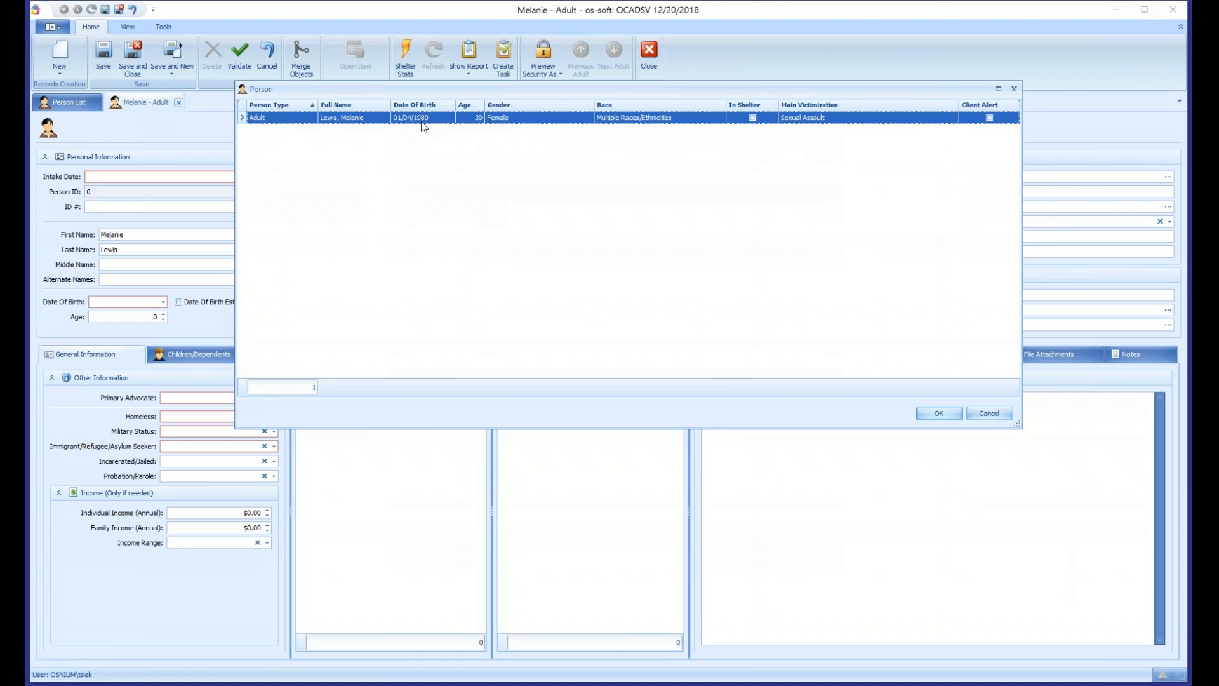
{"action": "left_click", "coordinate": [994, 414]}
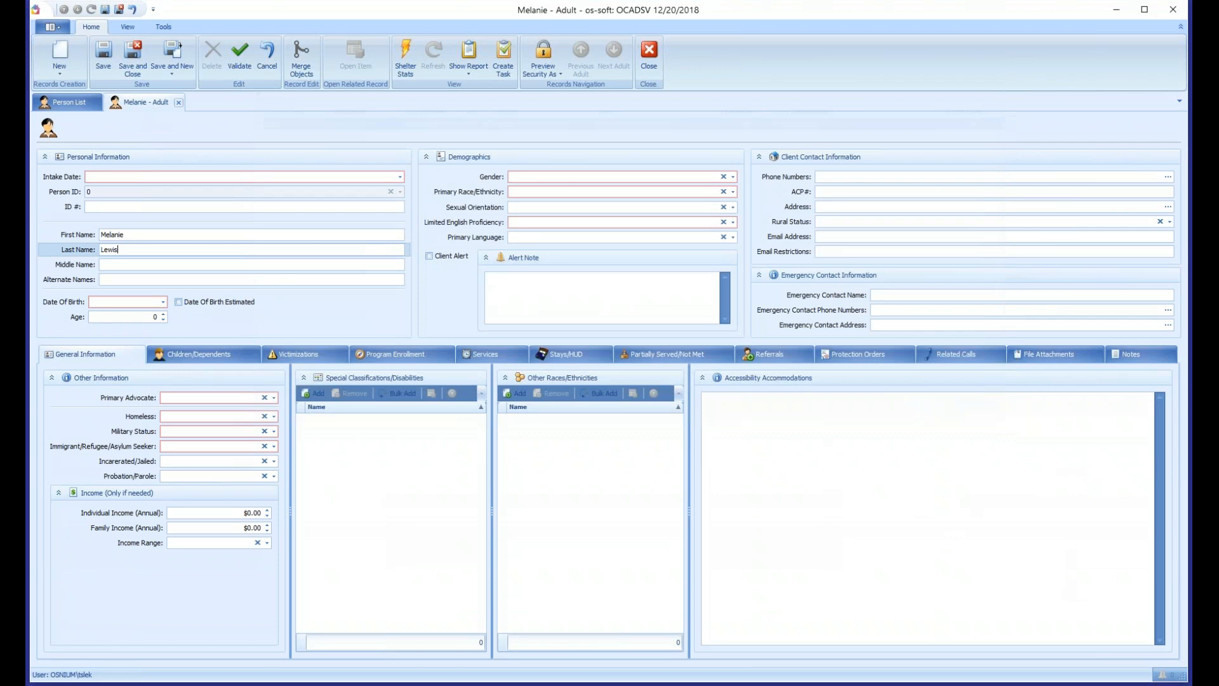
{"action": "left_click", "coordinate": [179, 104]}
{"action": "left_click", "coordinate": [603, 365]}
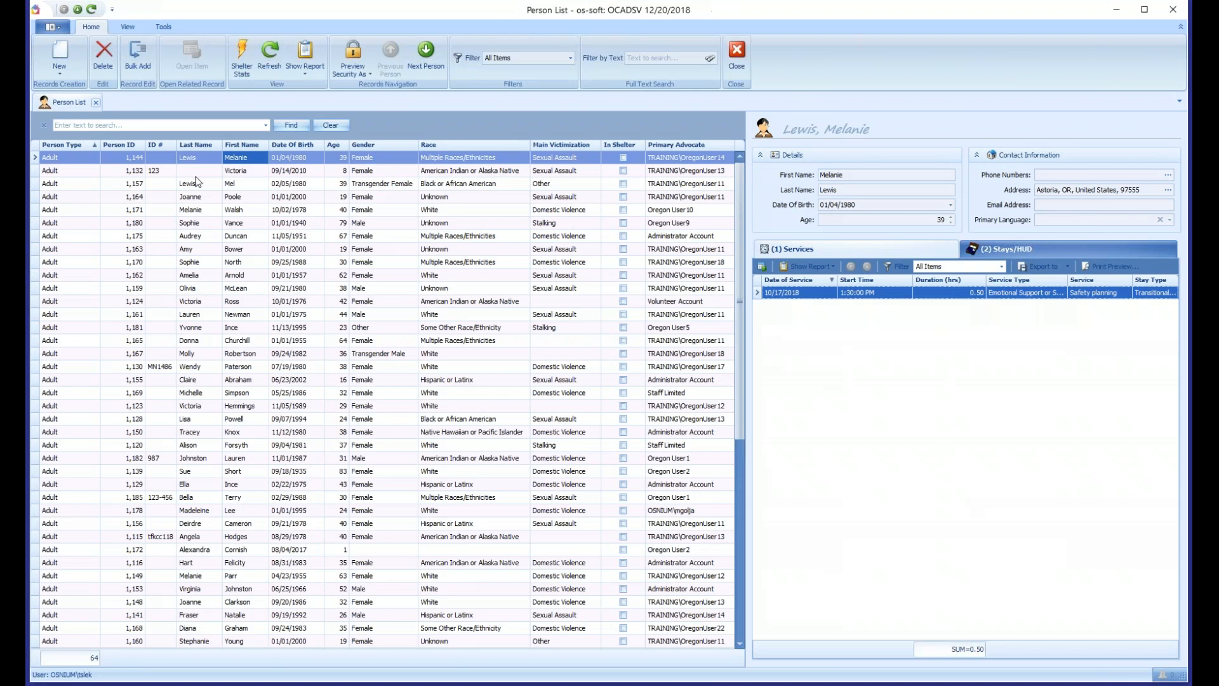
- Compare the two likely duplicate adult clients sharing a surname by selecting their records in the Person List
{"action": "left_click", "coordinate": [244, 184]}
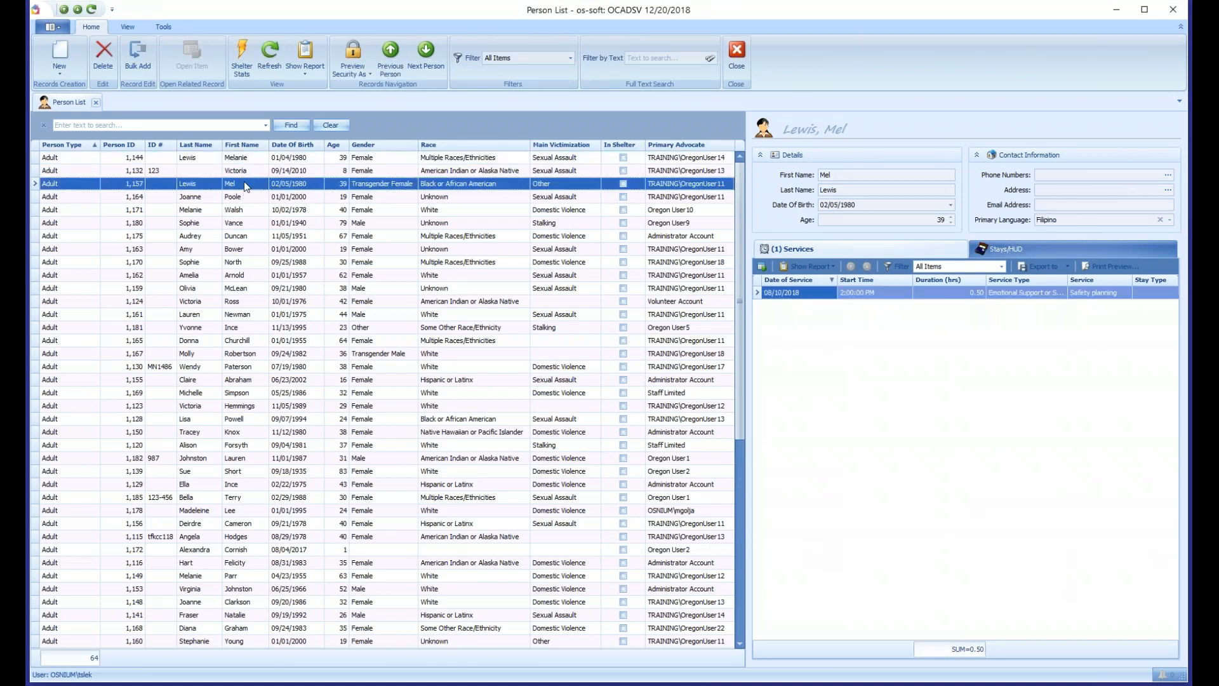
{"action": "left_click", "coordinate": [240, 158], "text": "ctrl"}
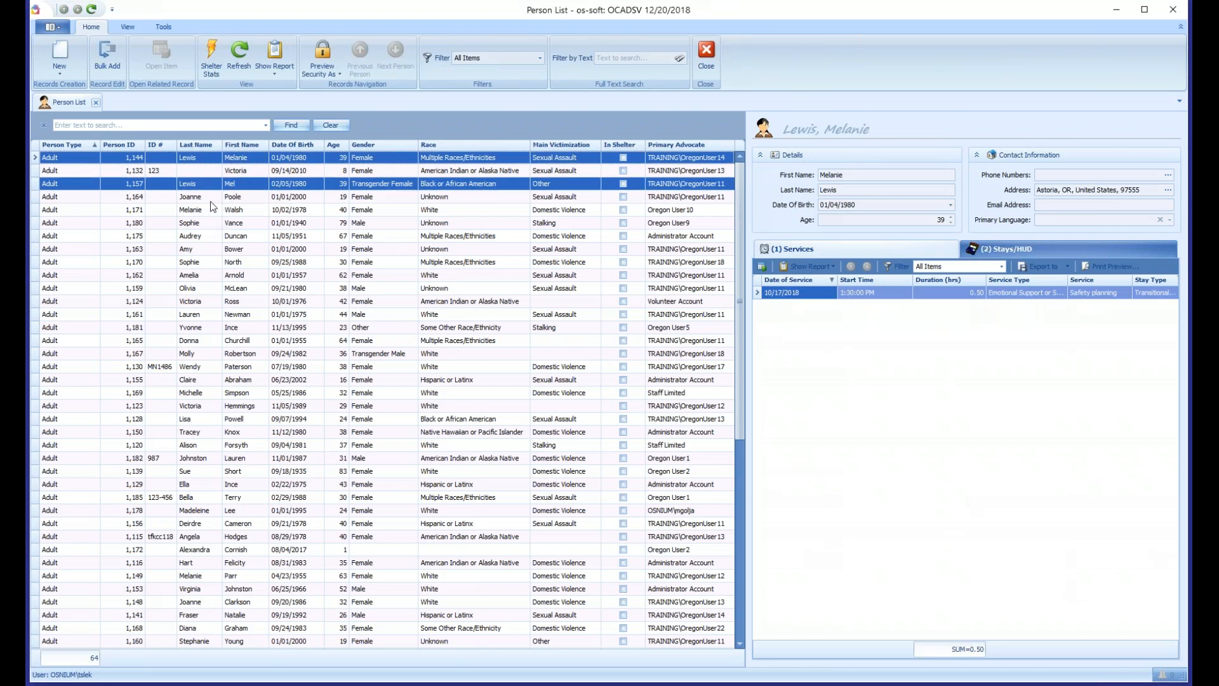
{"action": "left_click", "coordinate": [244, 185]}
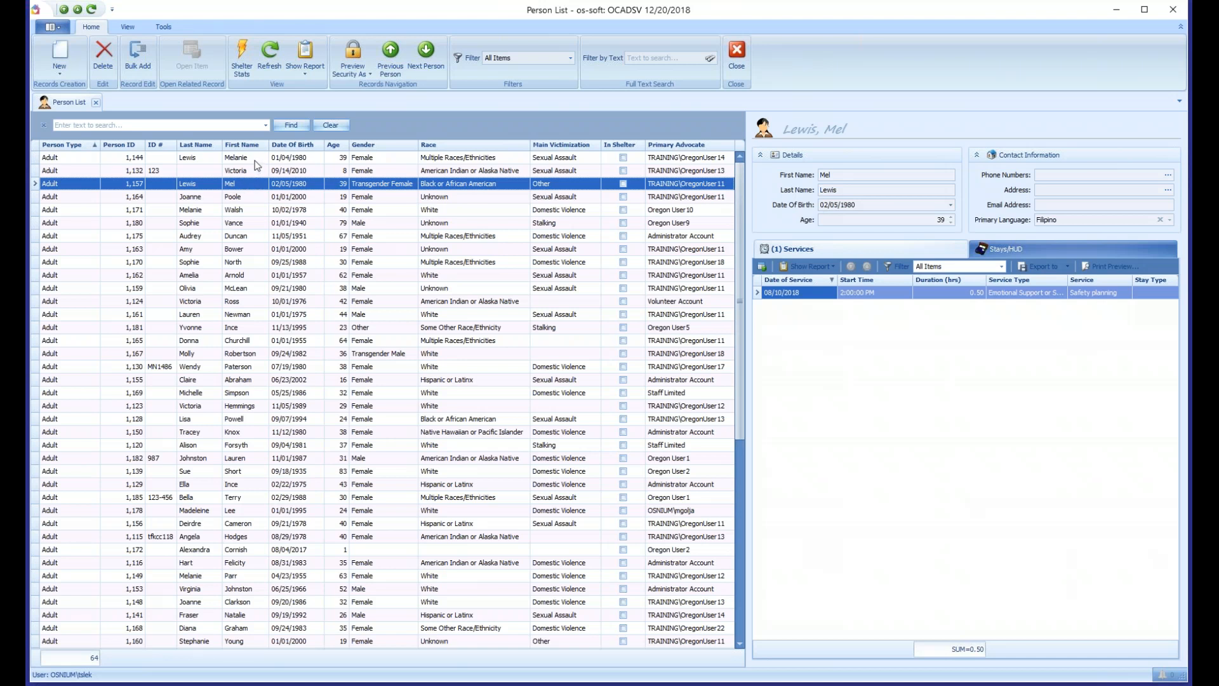
- Open the first listed client's record and review its program enrollments, services, stays, protection orders and referrals
{"action": "left_click", "coordinate": [255, 160]}
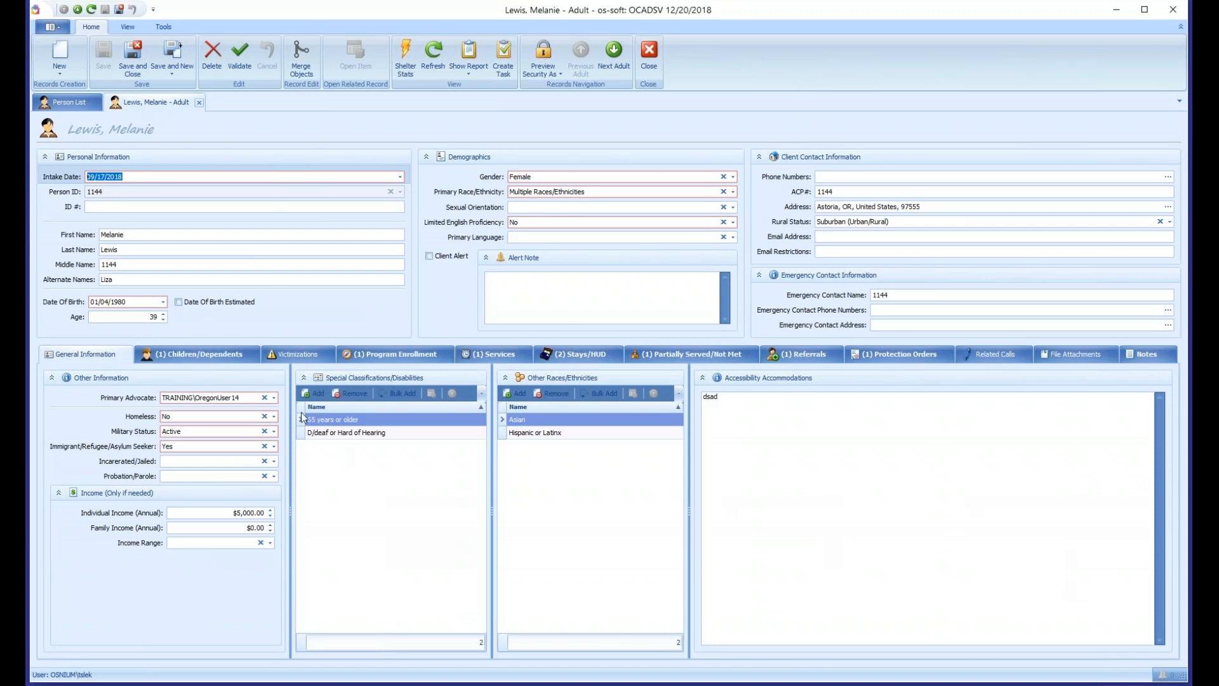
{"action": "left_click", "coordinate": [464, 354]}
{"action": "left_click", "coordinate": [406, 355]}
{"action": "left_click", "coordinate": [462, 354]}
{"action": "left_click", "coordinate": [588, 355]}
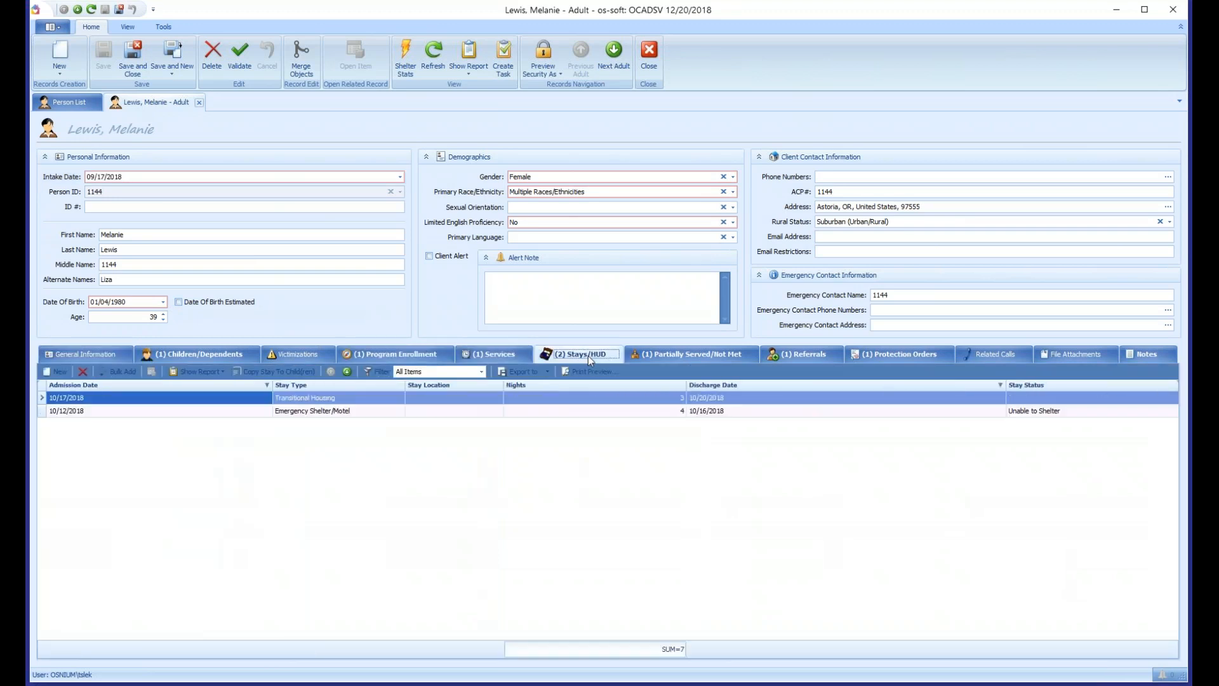
{"action": "left_click", "coordinate": [930, 357]}
{"action": "left_click", "coordinate": [817, 358]}
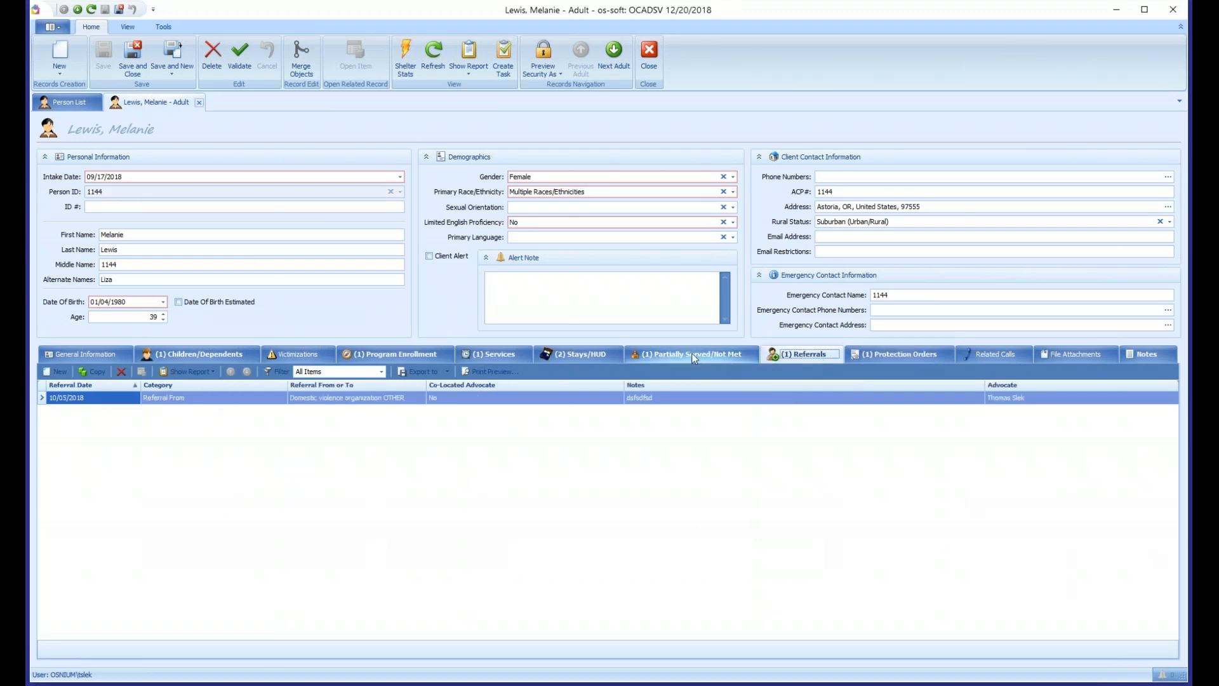
- Return to the Person List and open the record of the other likely duplicate client
{"action": "left_click", "coordinate": [75, 103]}
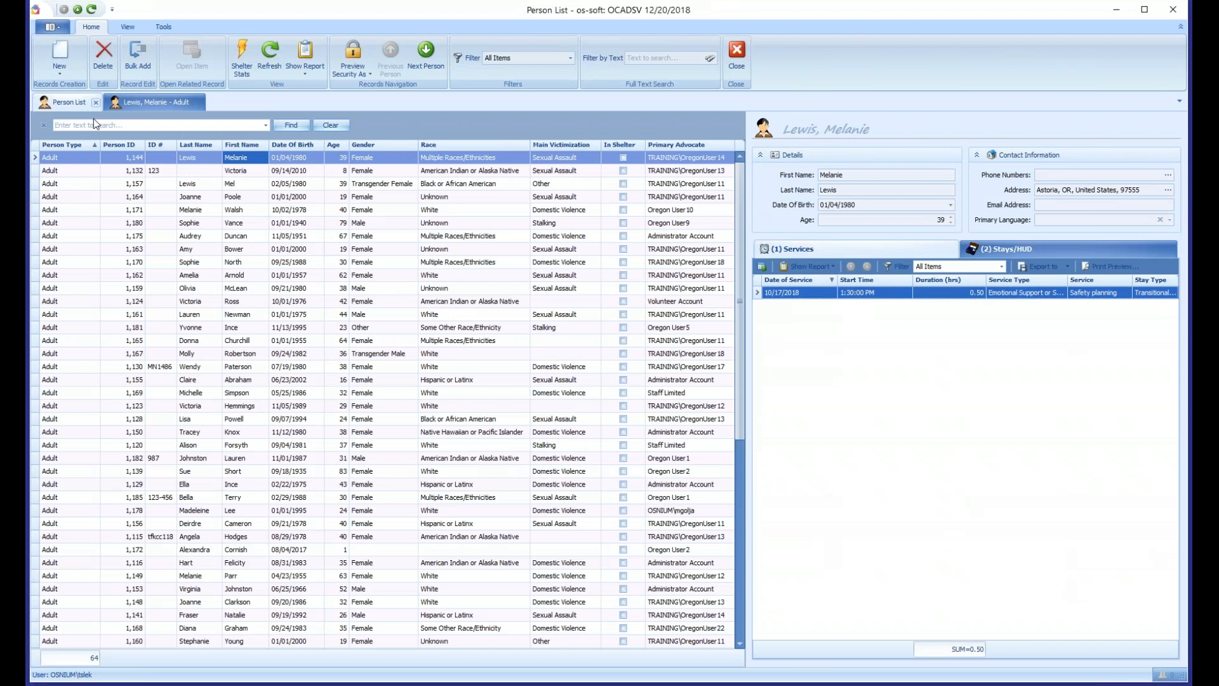
{"action": "left_click", "coordinate": [236, 191]}
{"action": "double_click", "coordinate": [239, 187]}
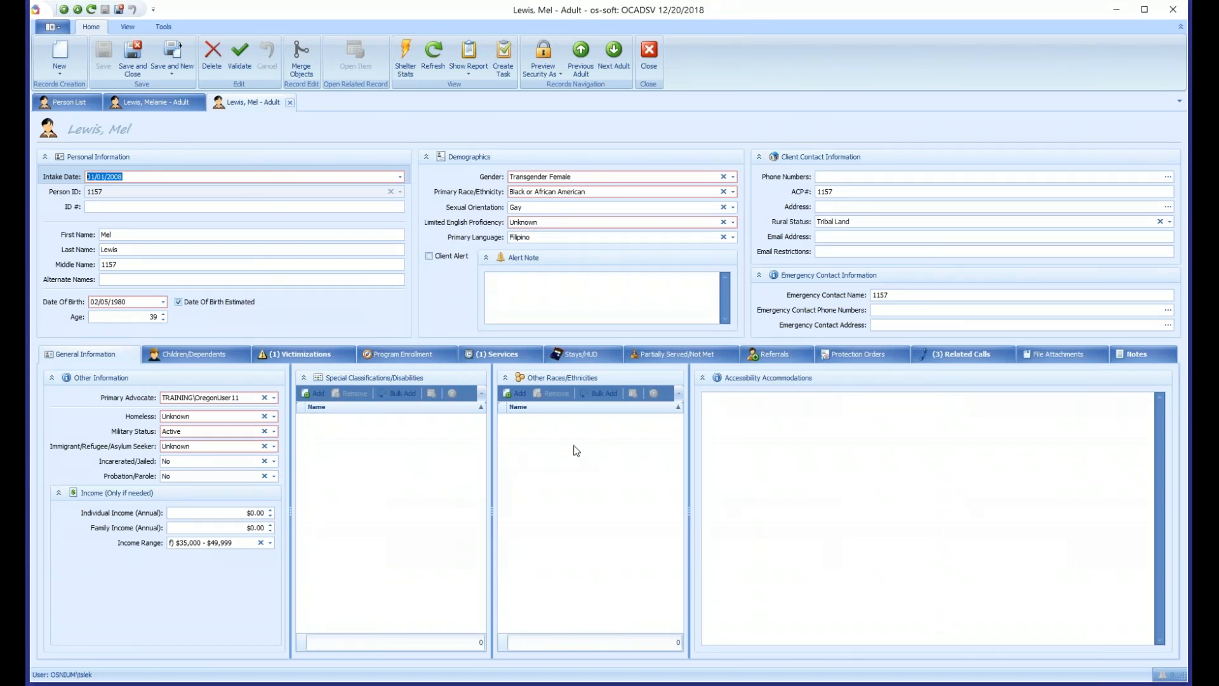
- Review the services, victimizations, related calls and general information in the second likely duplicate's adult record
{"action": "left_click", "coordinate": [516, 361]}
{"action": "left_click", "coordinate": [311, 359]}
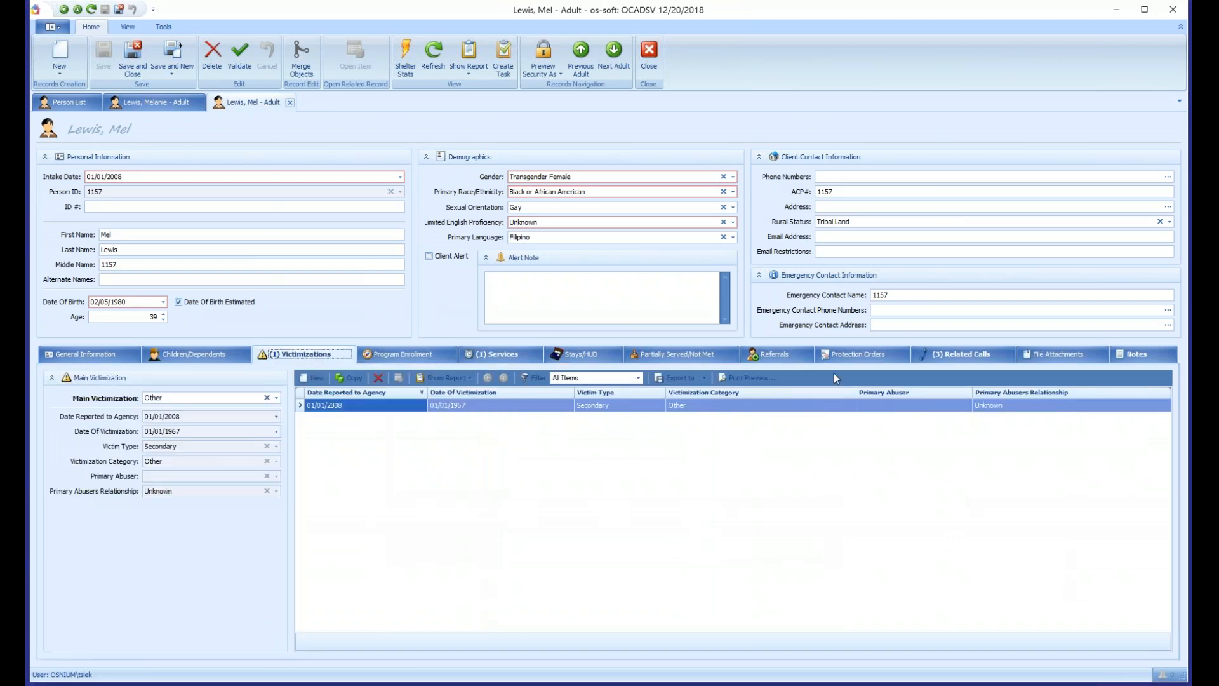
{"action": "left_click", "coordinate": [965, 360]}
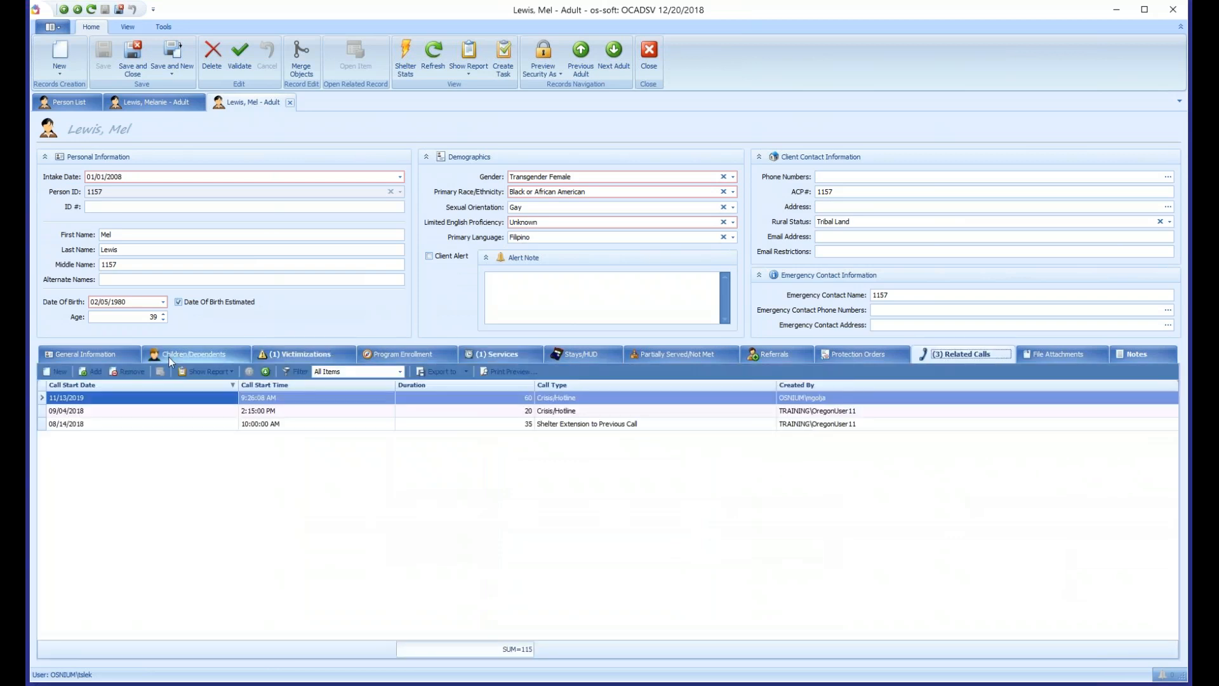
{"action": "left_click", "coordinate": [99, 353]}
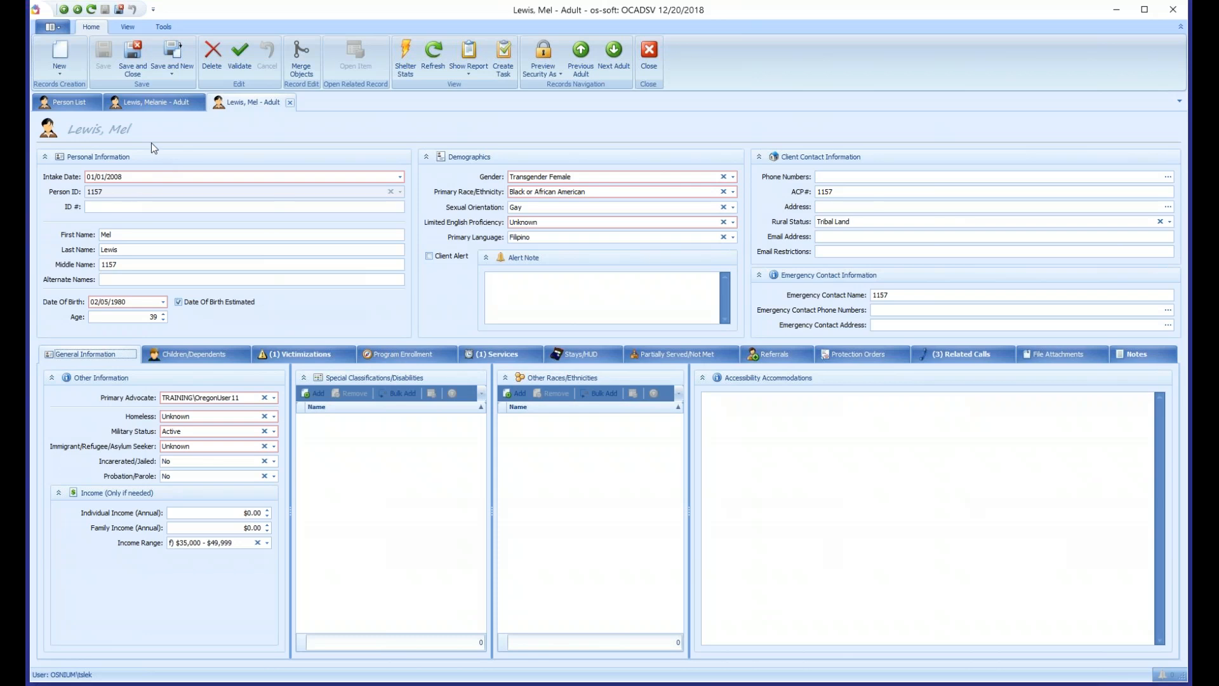
- Compare the personal details, demographics and general information of the two likely duplicate adult records
{"action": "left_click", "coordinate": [145, 105]}
{"action": "left_click", "coordinate": [74, 356]}
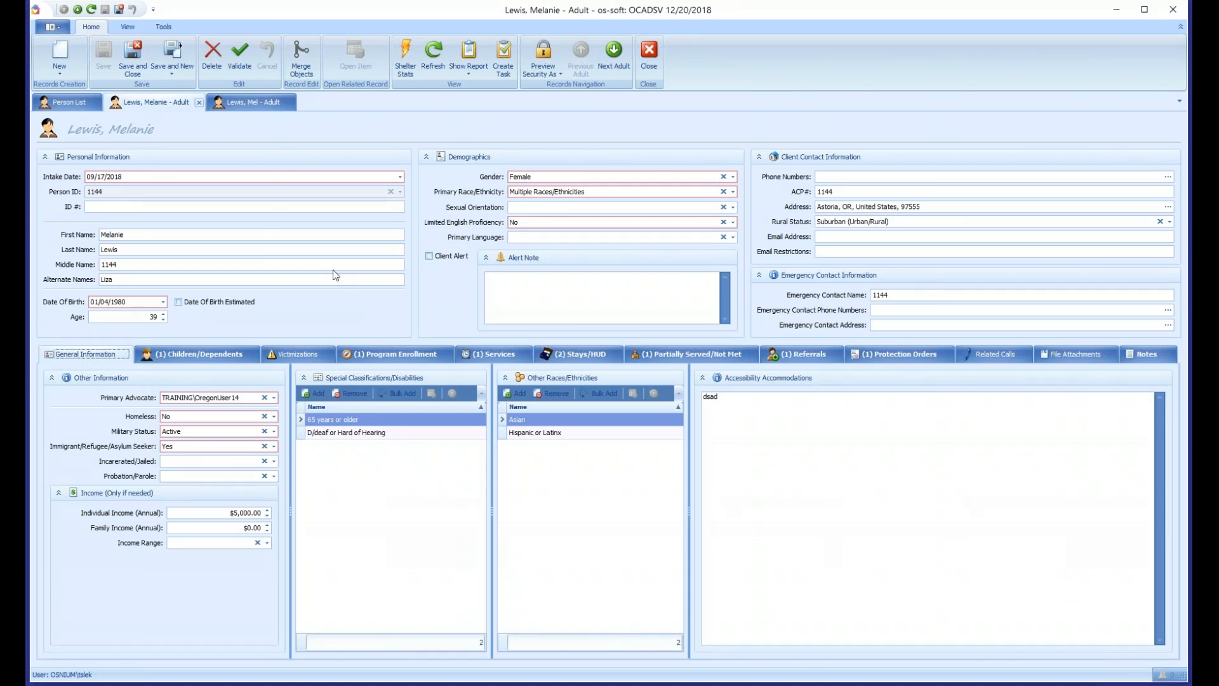
{"action": "left_click", "coordinate": [254, 105]}
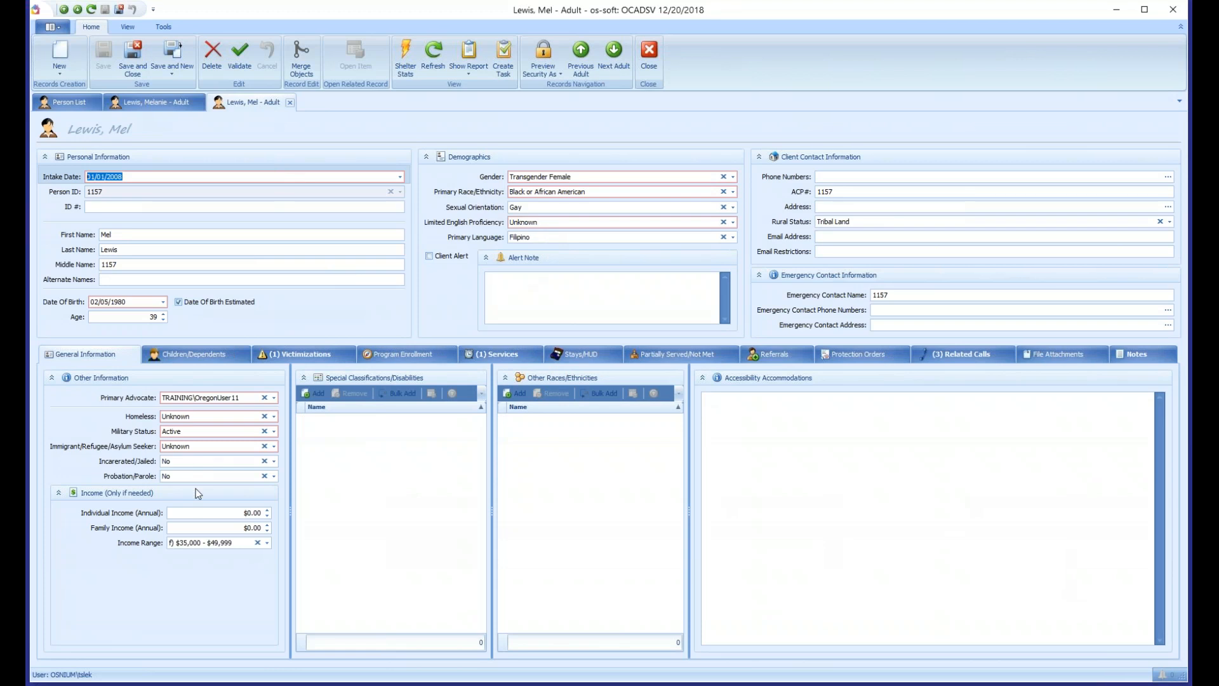
{"action": "left_click", "coordinate": [160, 110]}
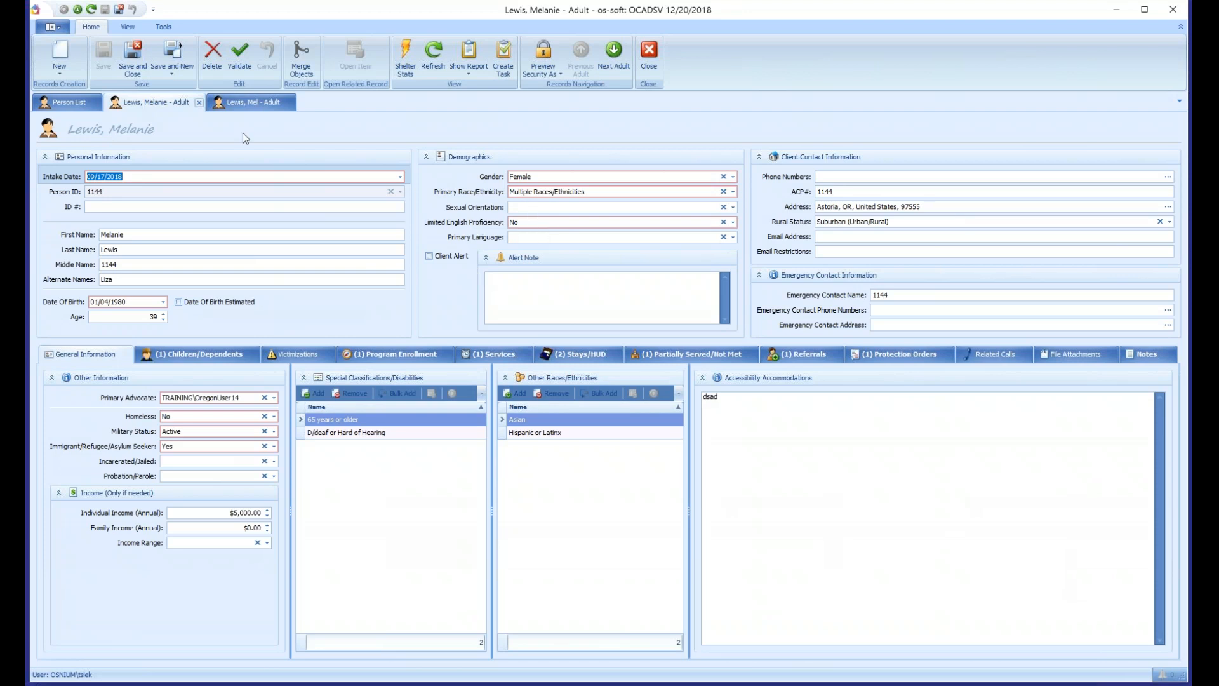
{"action": "left_click", "coordinate": [243, 104]}
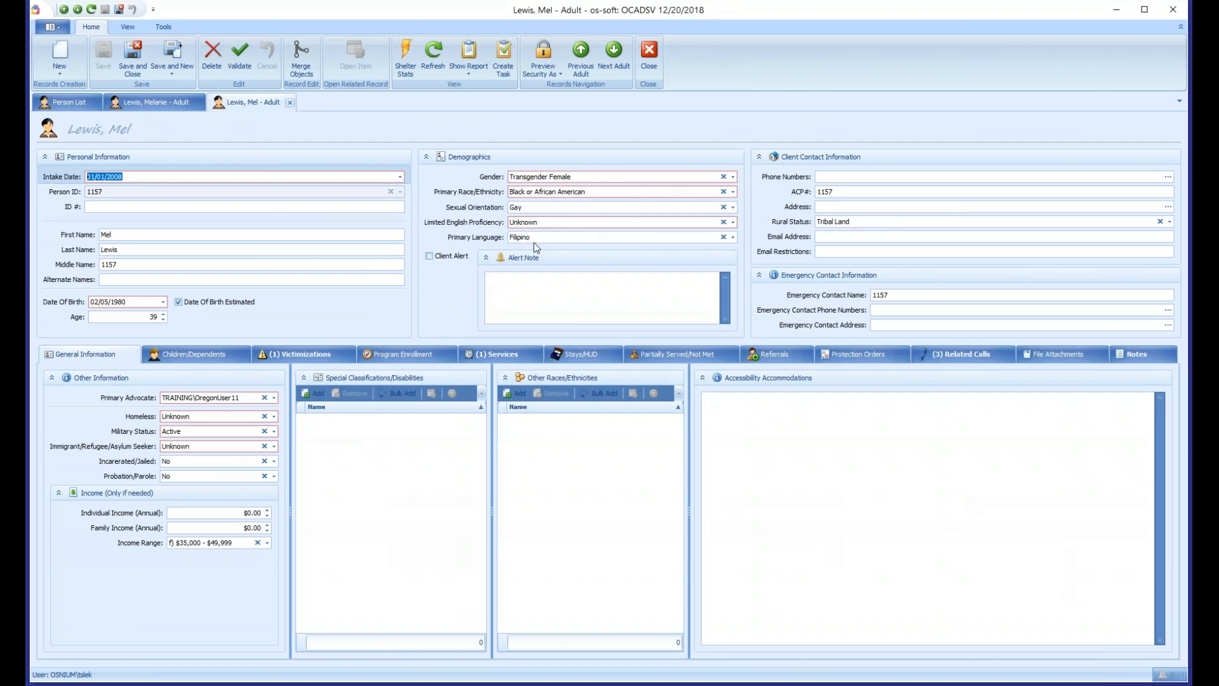
{"action": "left_click", "coordinate": [150, 106]}
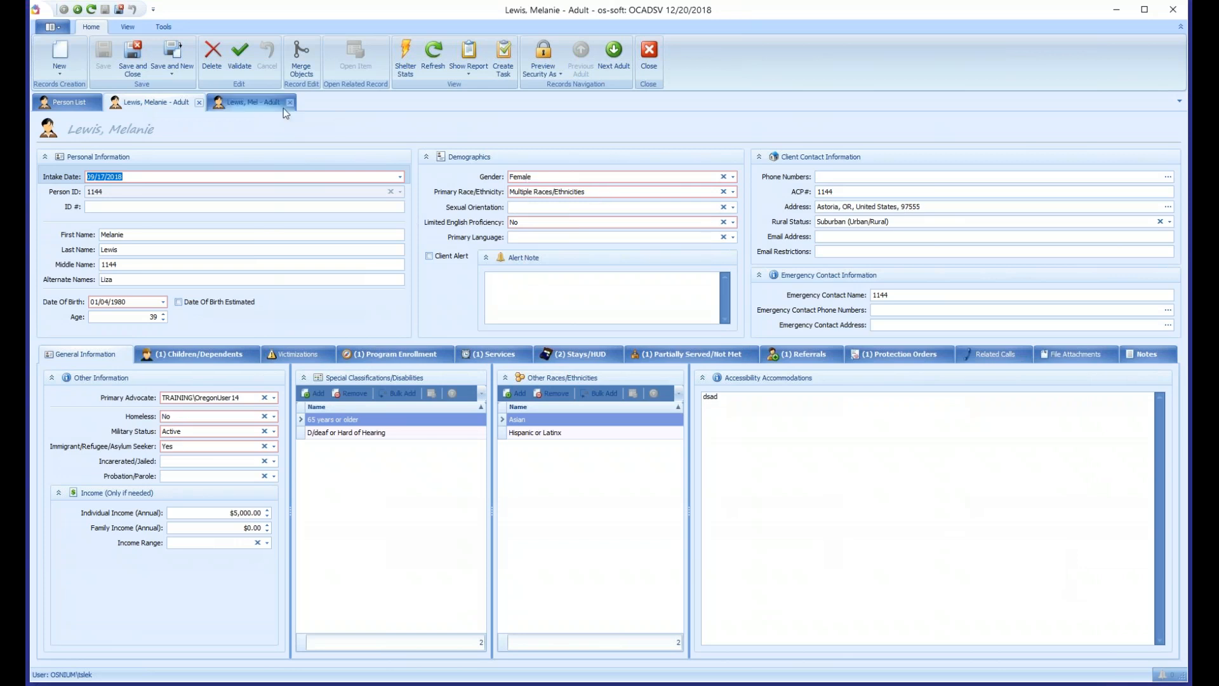
{"action": "left_click", "coordinate": [253, 102]}
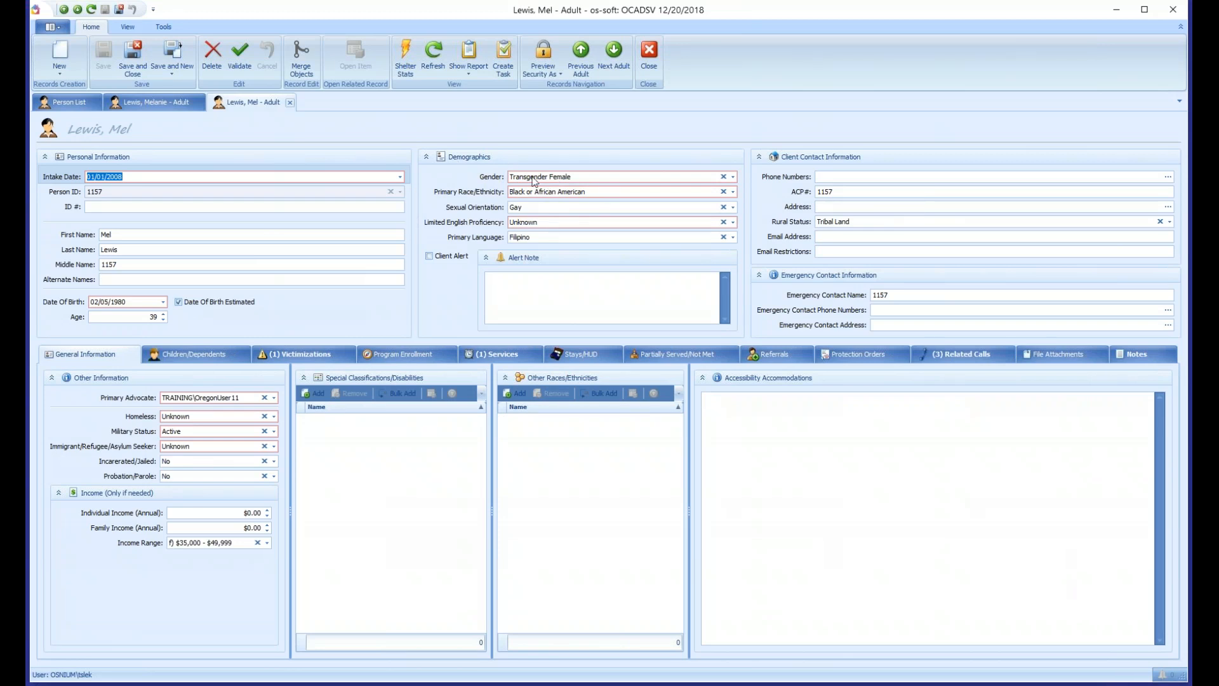
{"action": "left_click", "coordinate": [185, 105]}
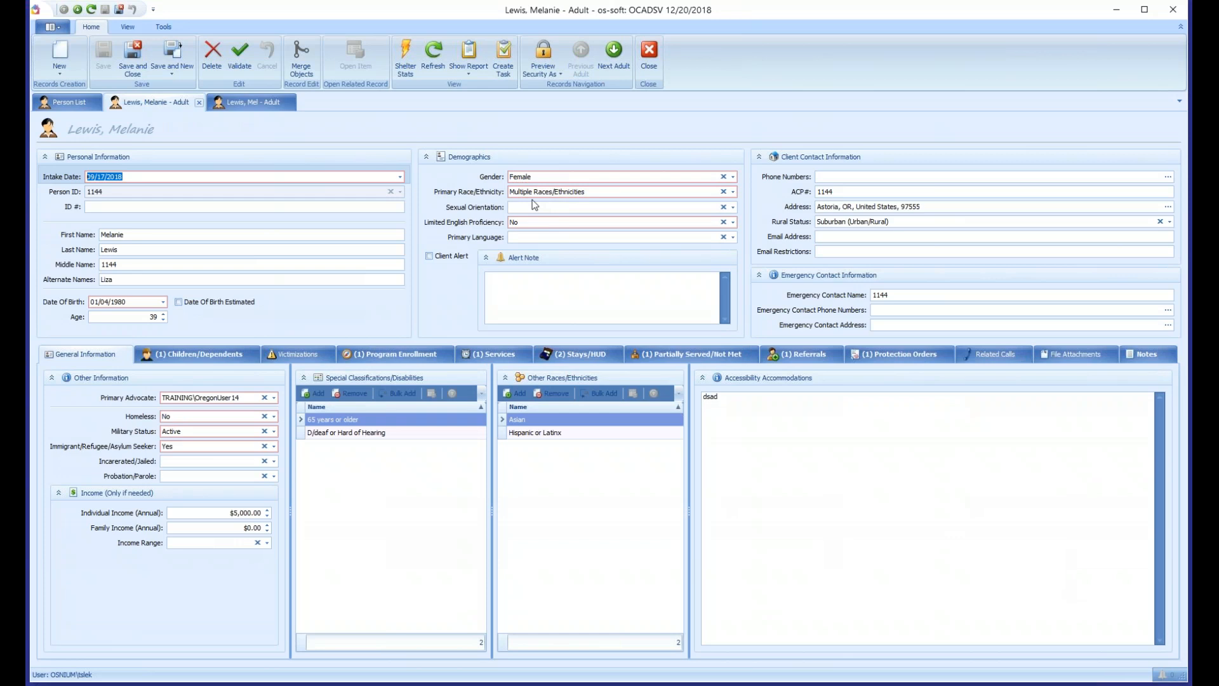
- Check the second duplicate's services and victimizations against the services in the first client's record
{"action": "left_click", "coordinate": [241, 102]}
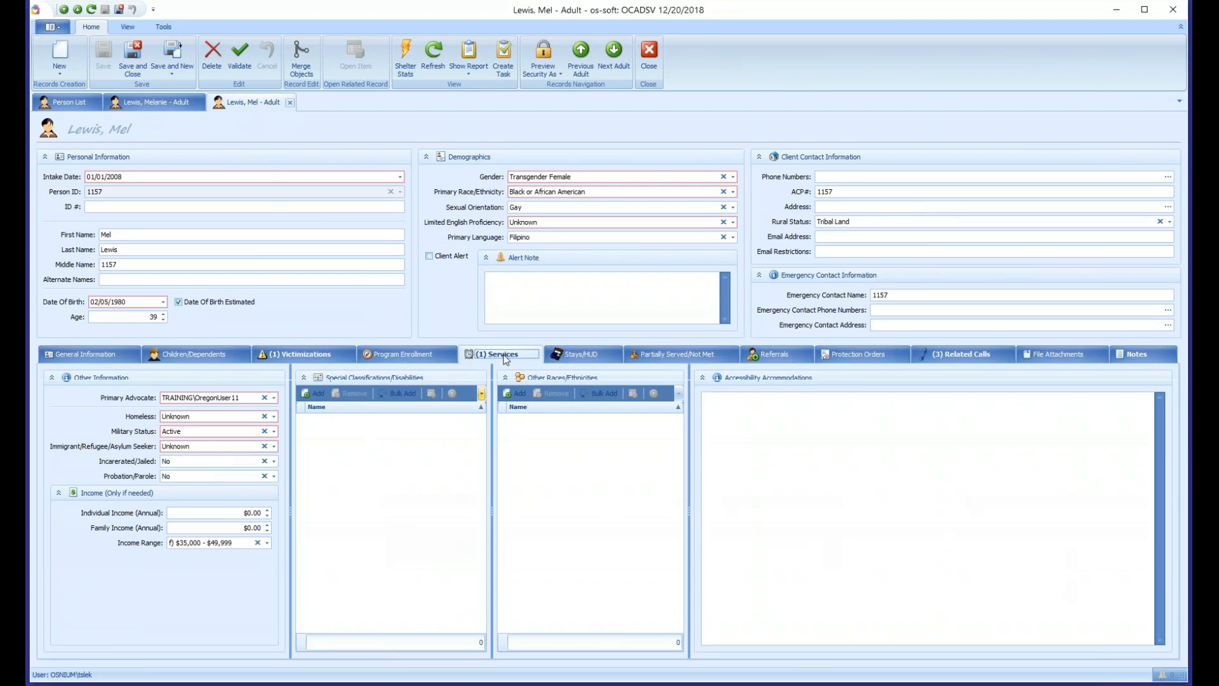
{"action": "left_click", "coordinate": [503, 359]}
{"action": "left_click", "coordinate": [311, 355]}
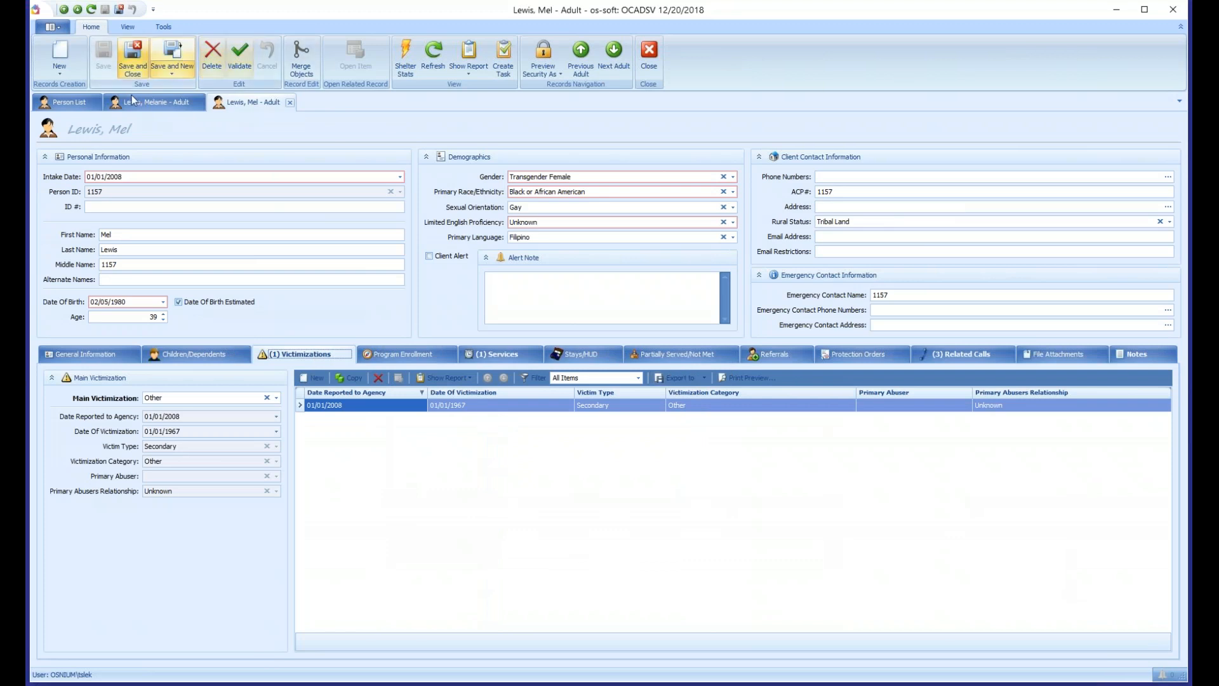
{"action": "left_click", "coordinate": [152, 102]}
{"action": "left_click", "coordinate": [483, 351]}
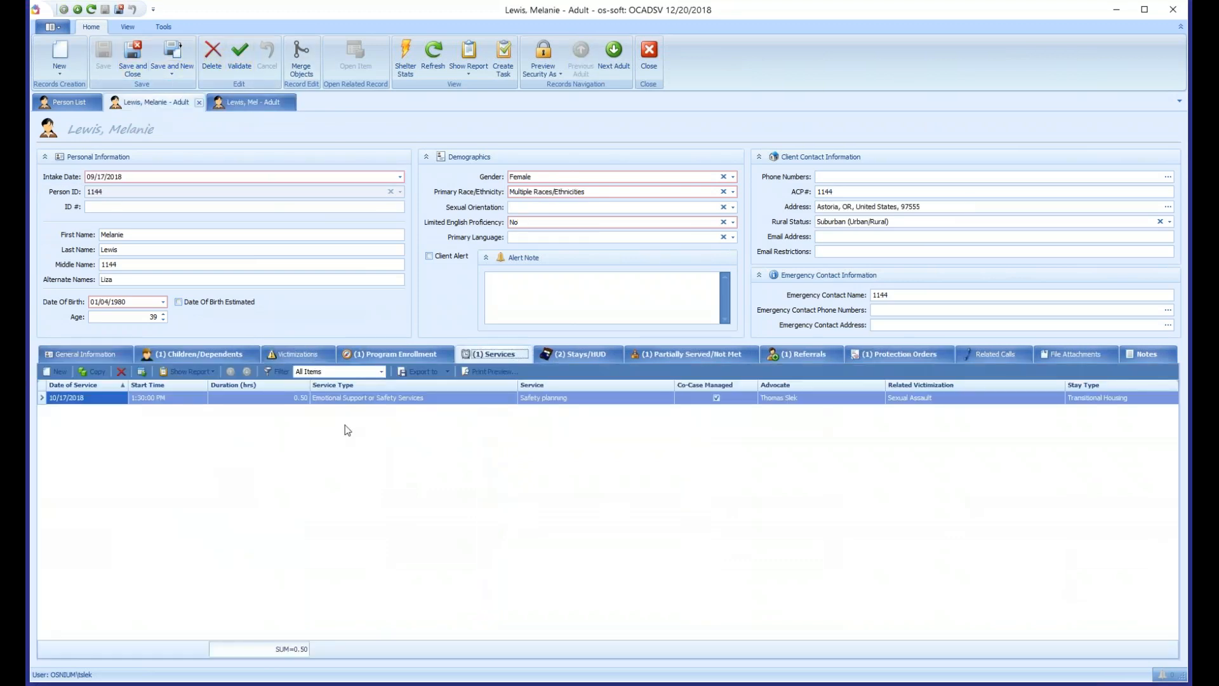
- Close the second duplicate's record and merge that client, found by first name, into the first client's record
{"action": "left_click", "coordinate": [240, 101]}
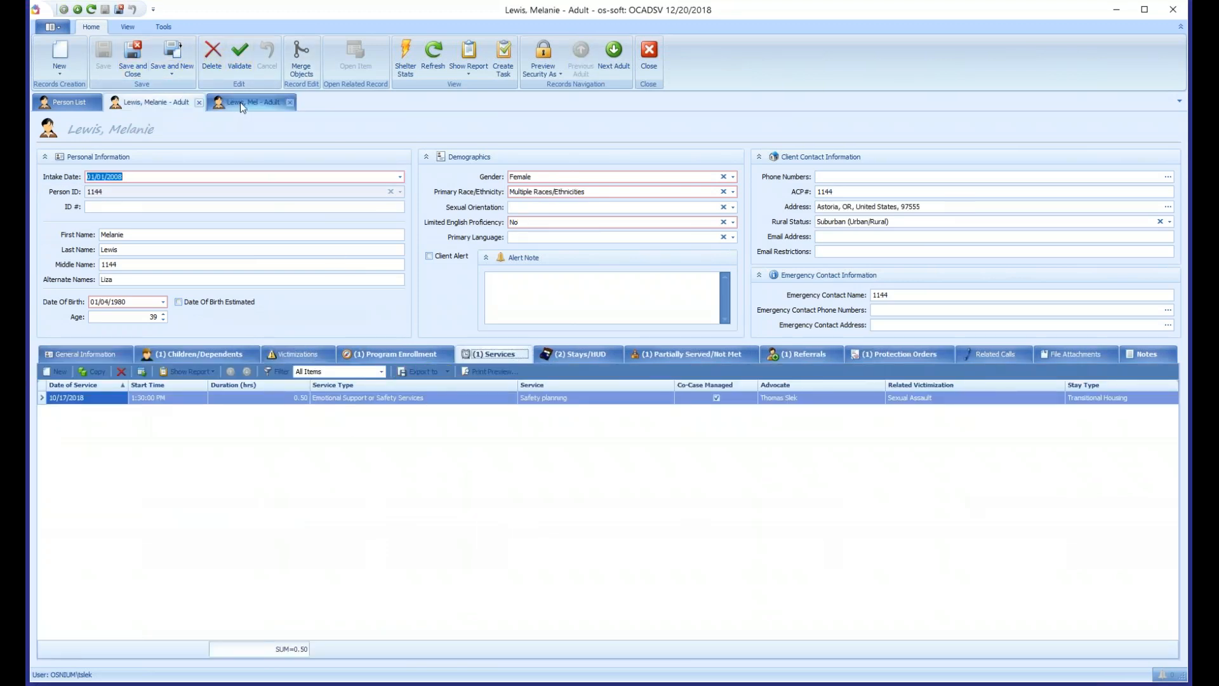
{"action": "left_click", "coordinate": [289, 102]}
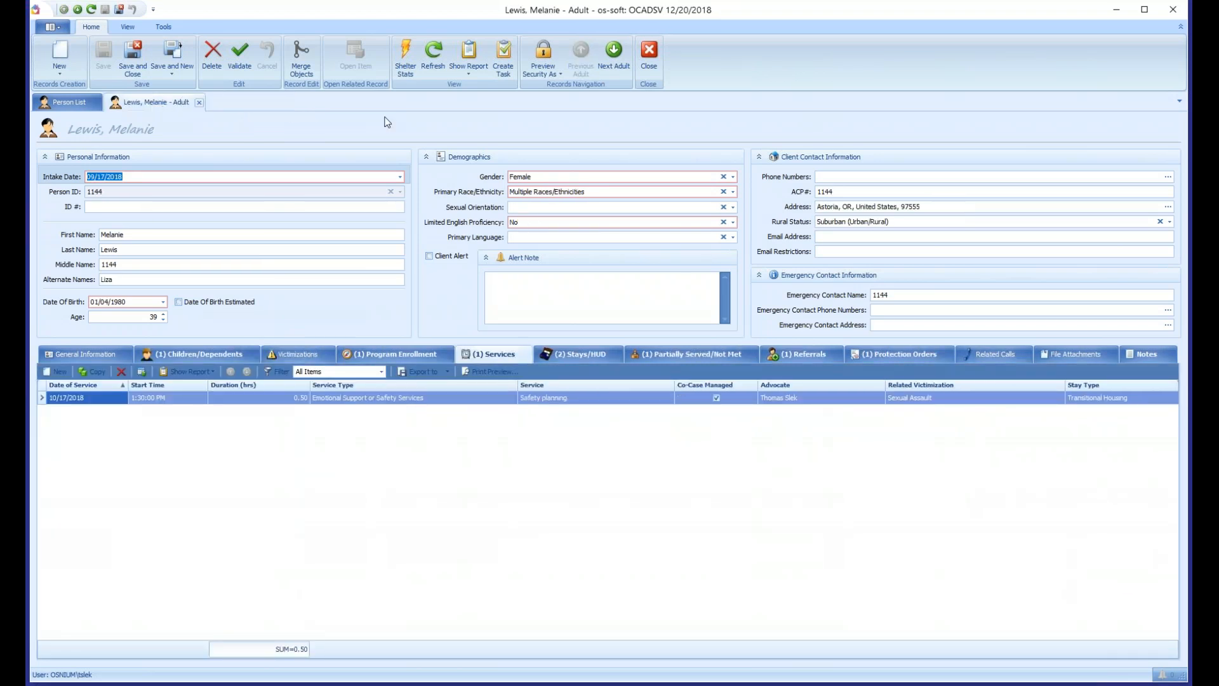
{"action": "left_click", "coordinate": [428, 63]}
{"action": "left_click", "coordinate": [303, 66]}
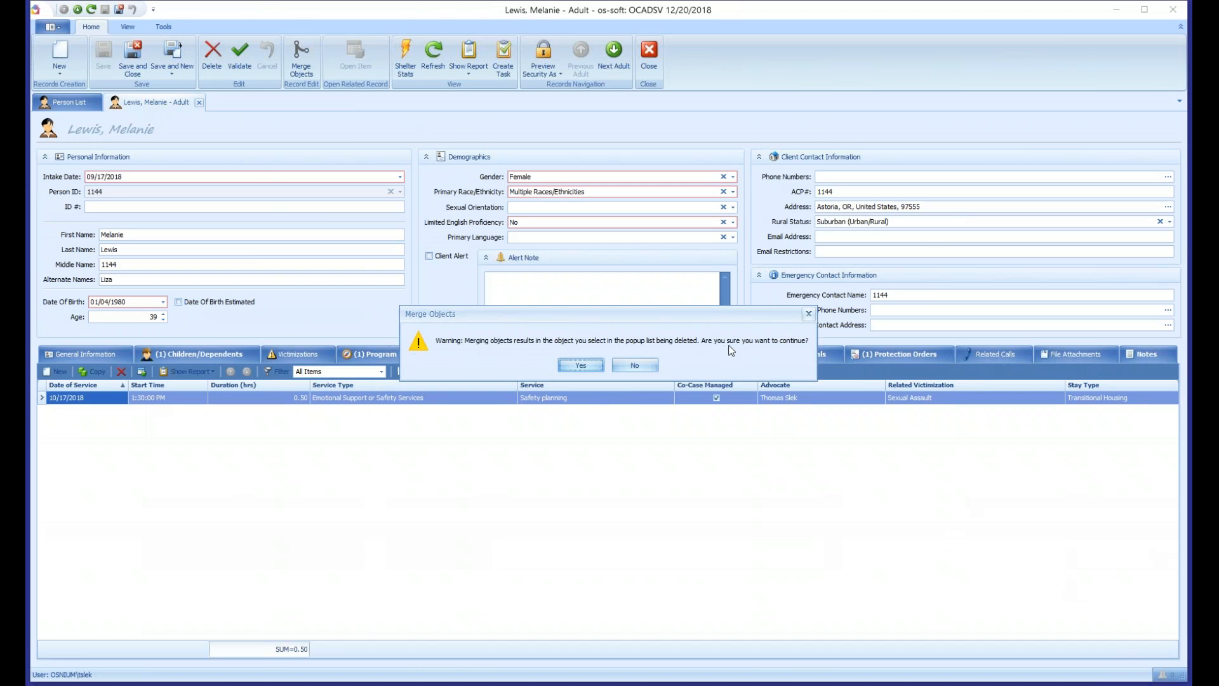
{"action": "left_click", "coordinate": [581, 365]}
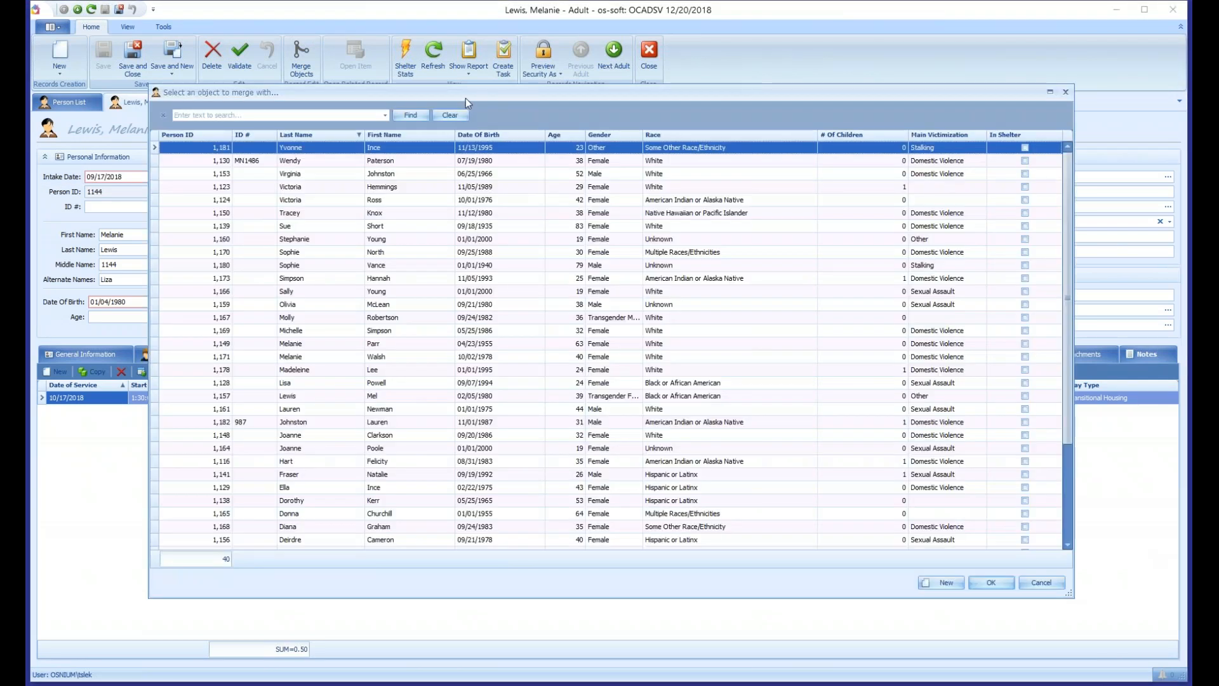
{"action": "left_click_drag", "start_coordinate": [466, 97], "coordinate": [469, 99]}
{"action": "left_click", "coordinate": [332, 117]}
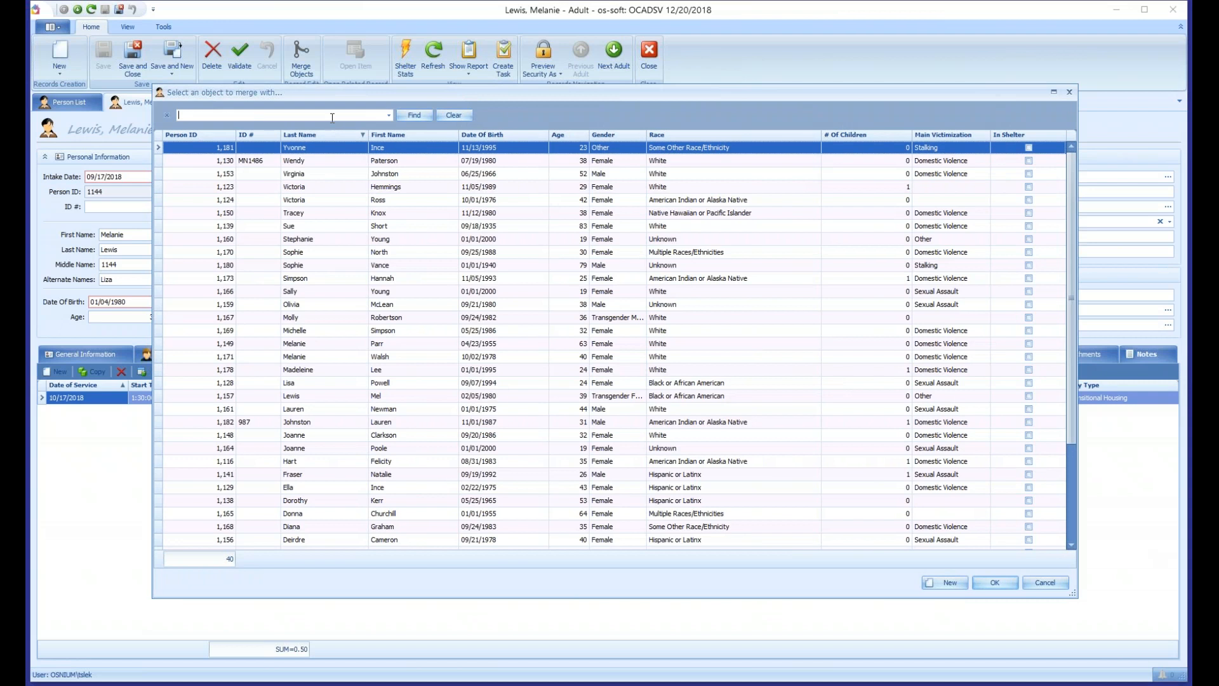
{"action": "type", "text": "mel"}
{"action": "left_click", "coordinate": [418, 116]}
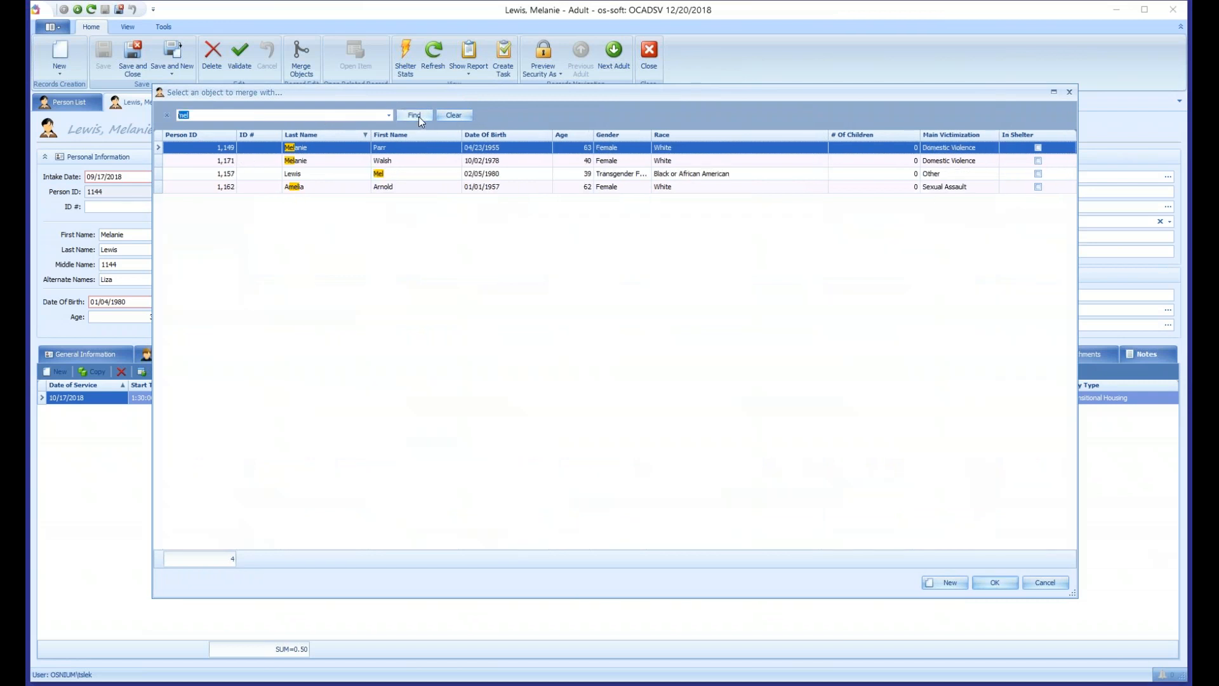
{"action": "left_click", "coordinate": [343, 174]}
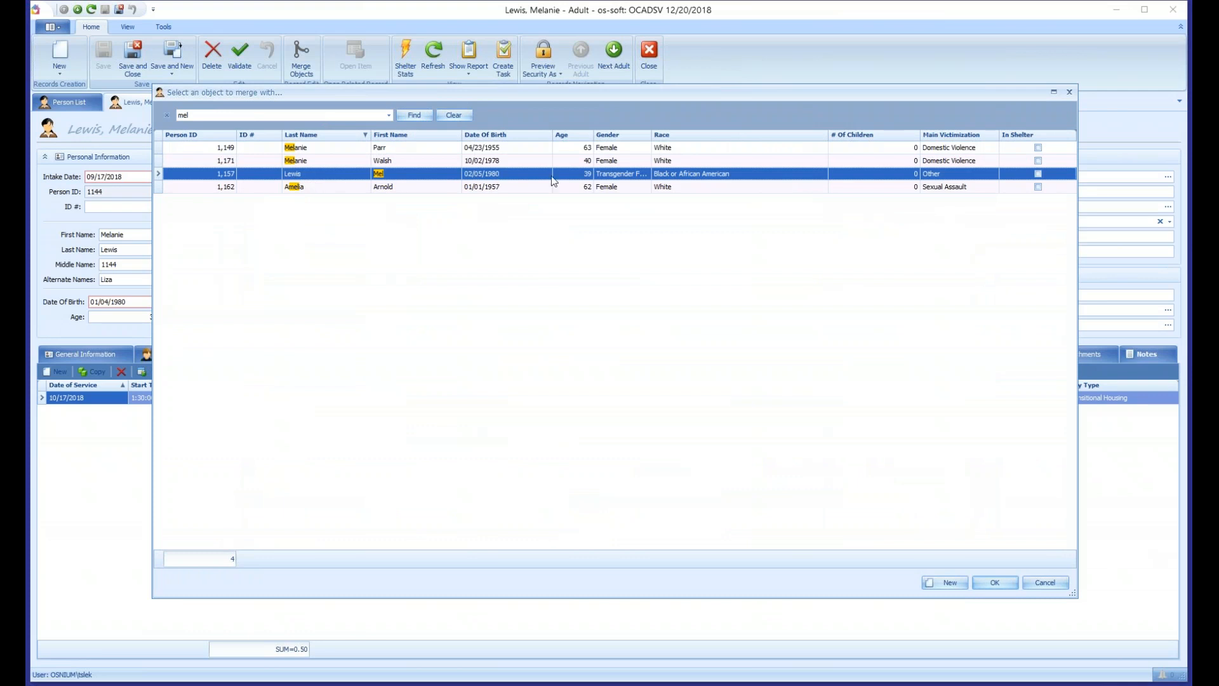
{"action": "left_click", "coordinate": [999, 586]}
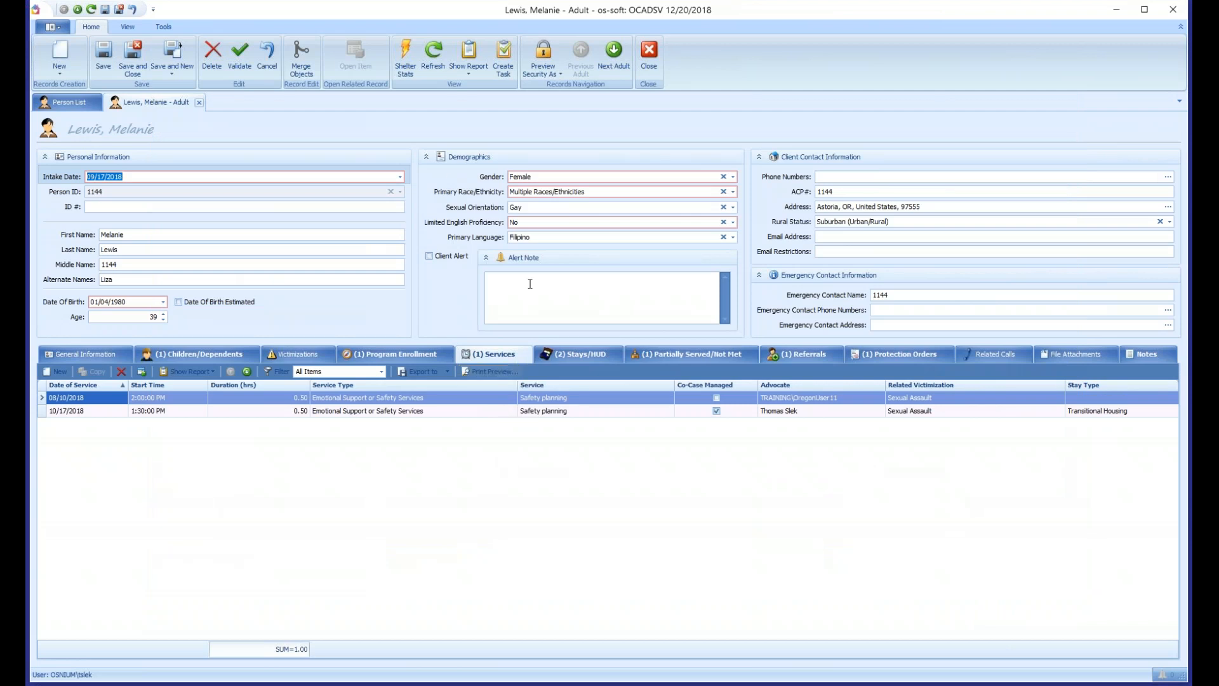
- Review the merged record's general information, services, stays, partially served entries and related calls before saving
{"action": "left_click", "coordinate": [89, 353]}
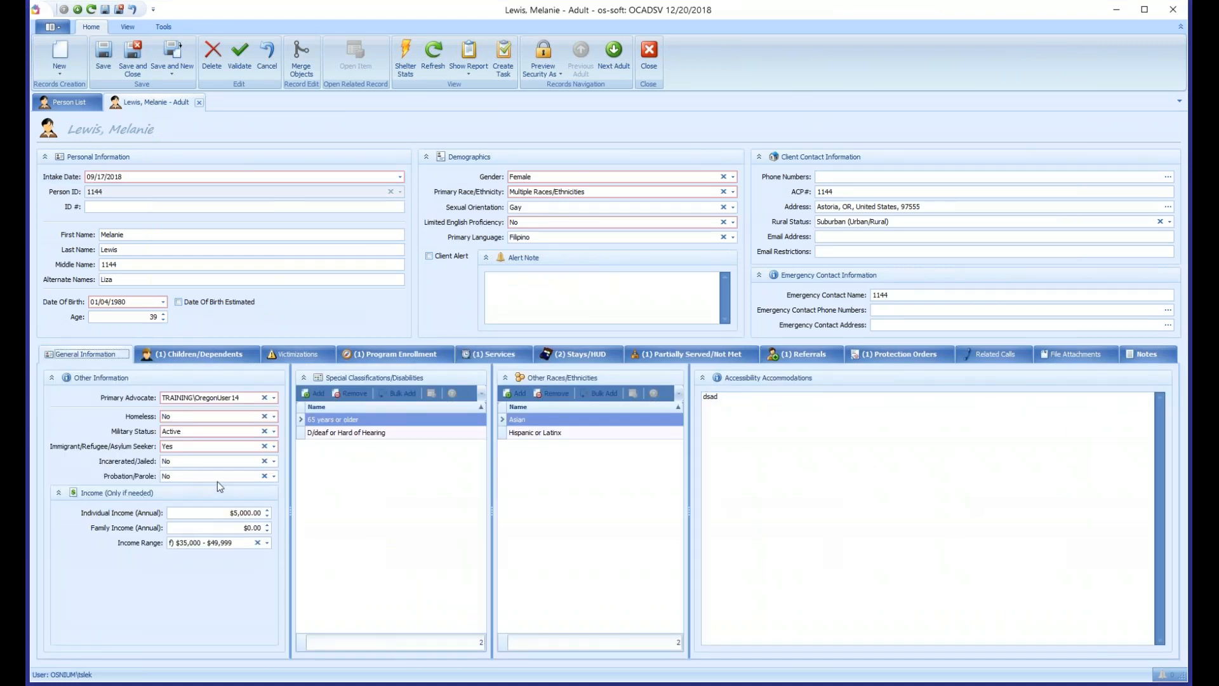
{"action": "left_click", "coordinate": [497, 359]}
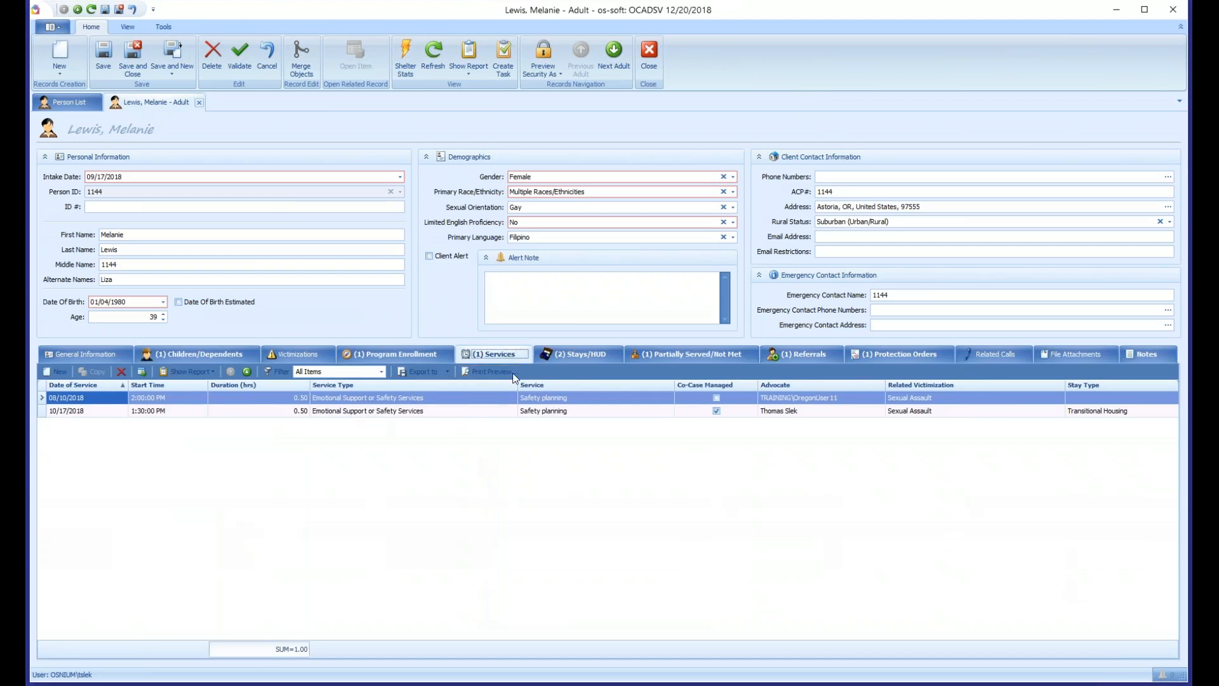
{"action": "left_click", "coordinate": [577, 354]}
{"action": "left_click", "coordinate": [657, 354]}
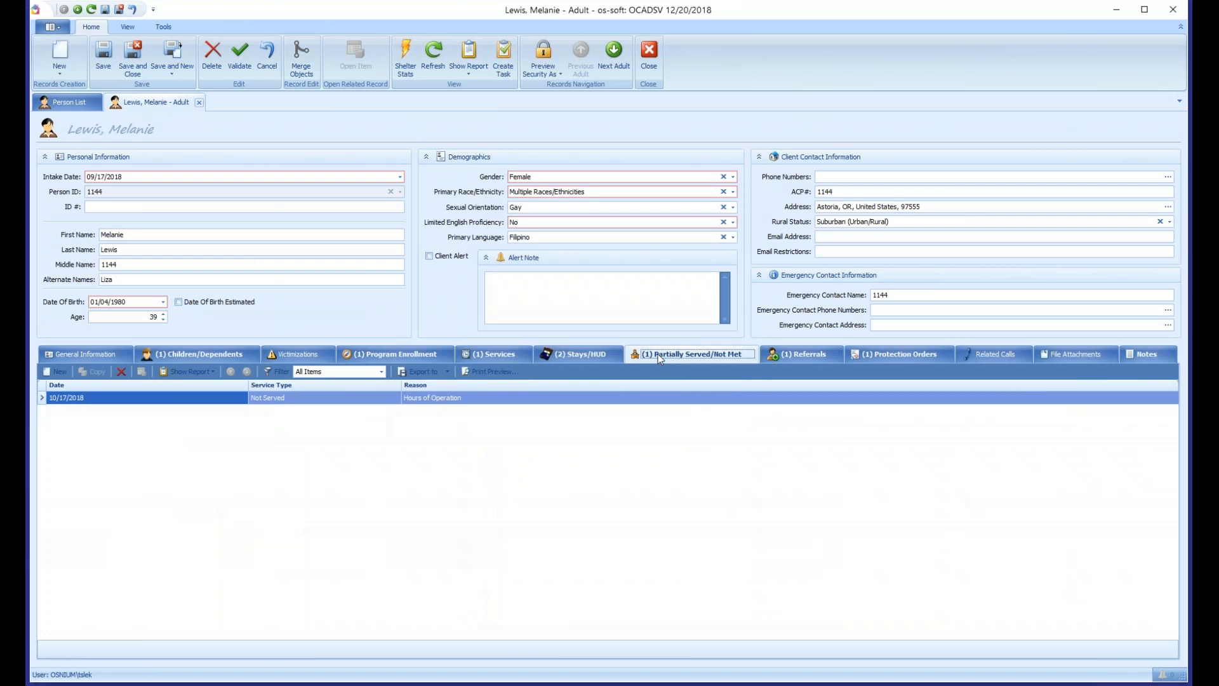
{"action": "left_click", "coordinate": [971, 354]}
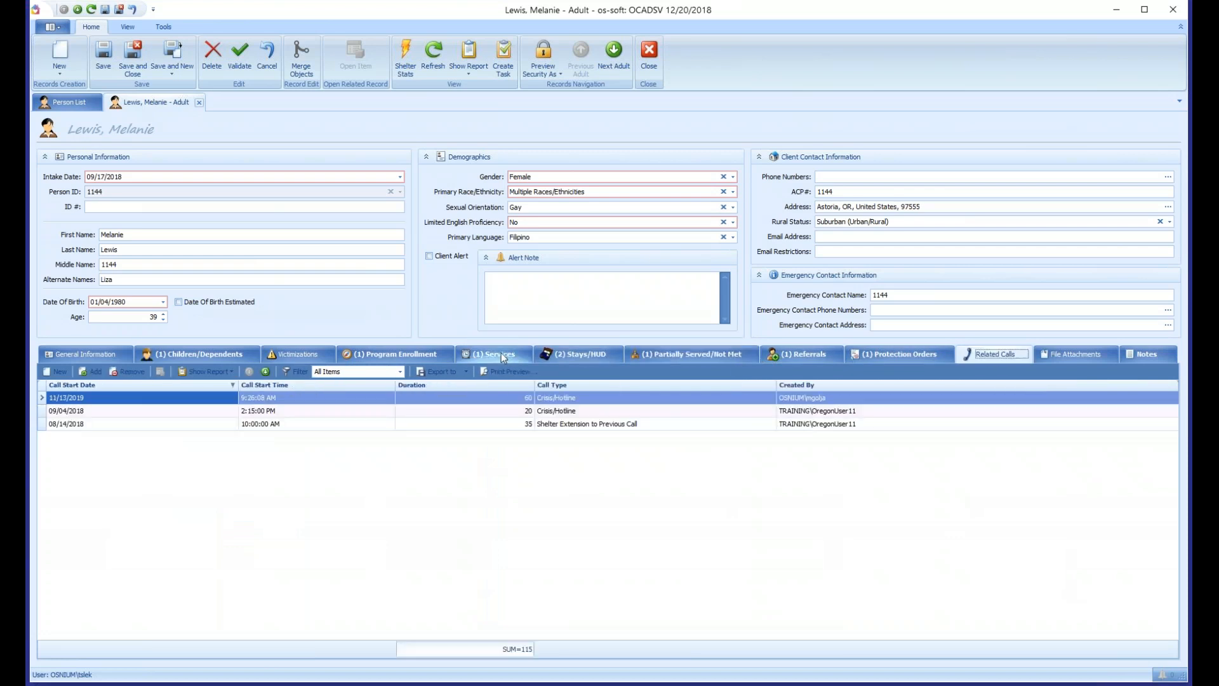
{"action": "left_click", "coordinate": [494, 354]}
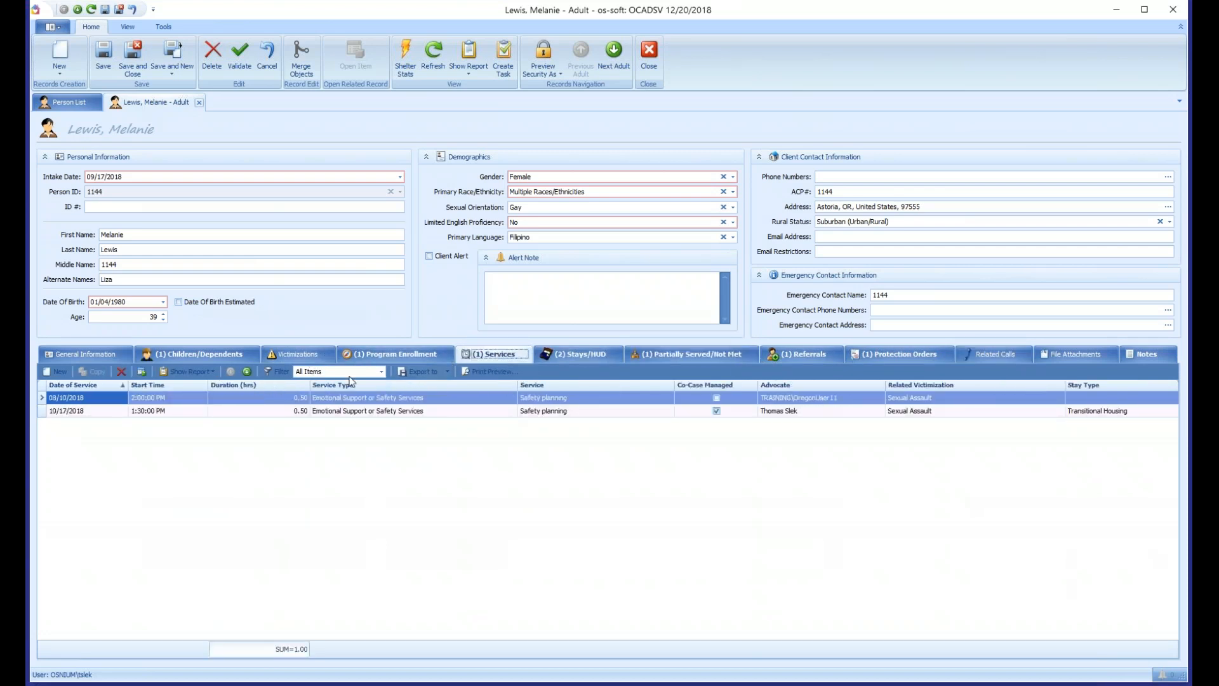
- Save the merged adult record and check its stays, related calls and general information
{"action": "left_click", "coordinate": [102, 59]}
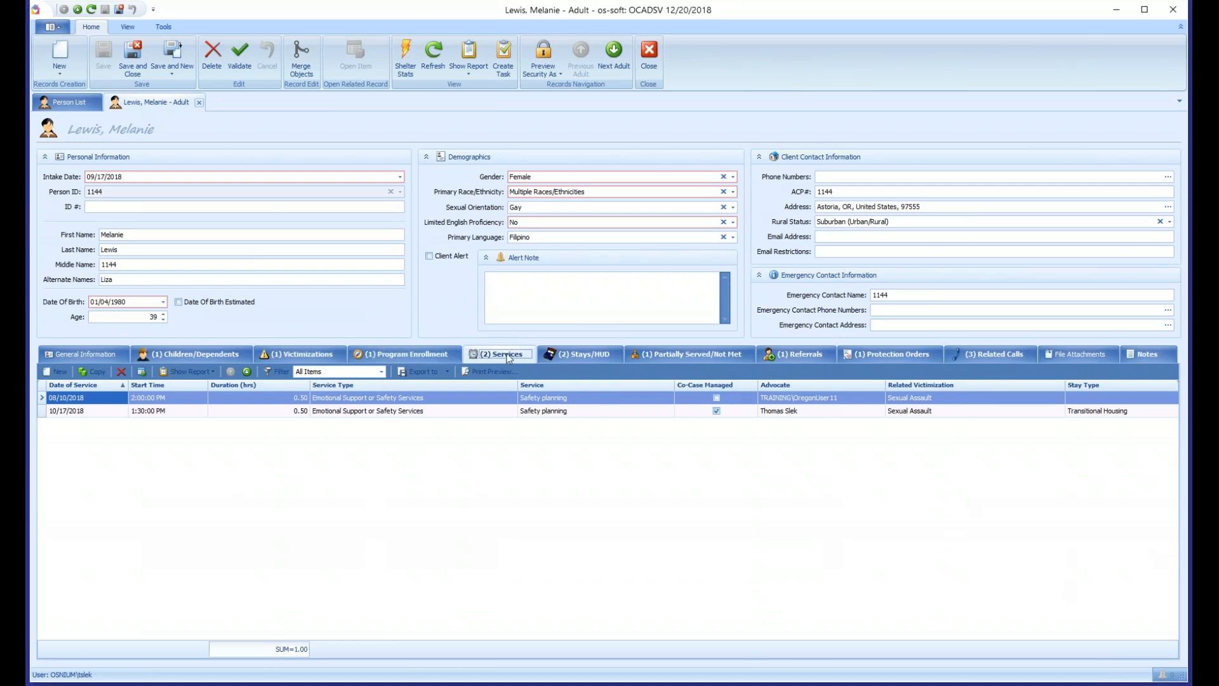
{"action": "left_click", "coordinate": [608, 355]}
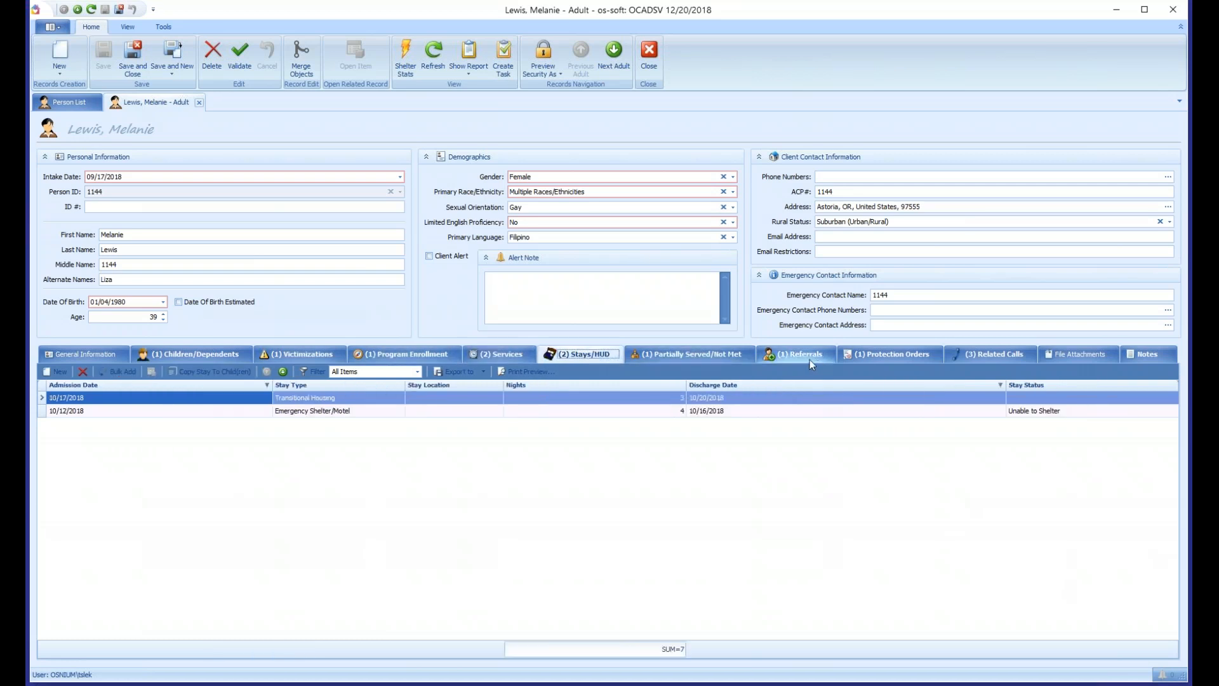
{"action": "left_click", "coordinate": [982, 354]}
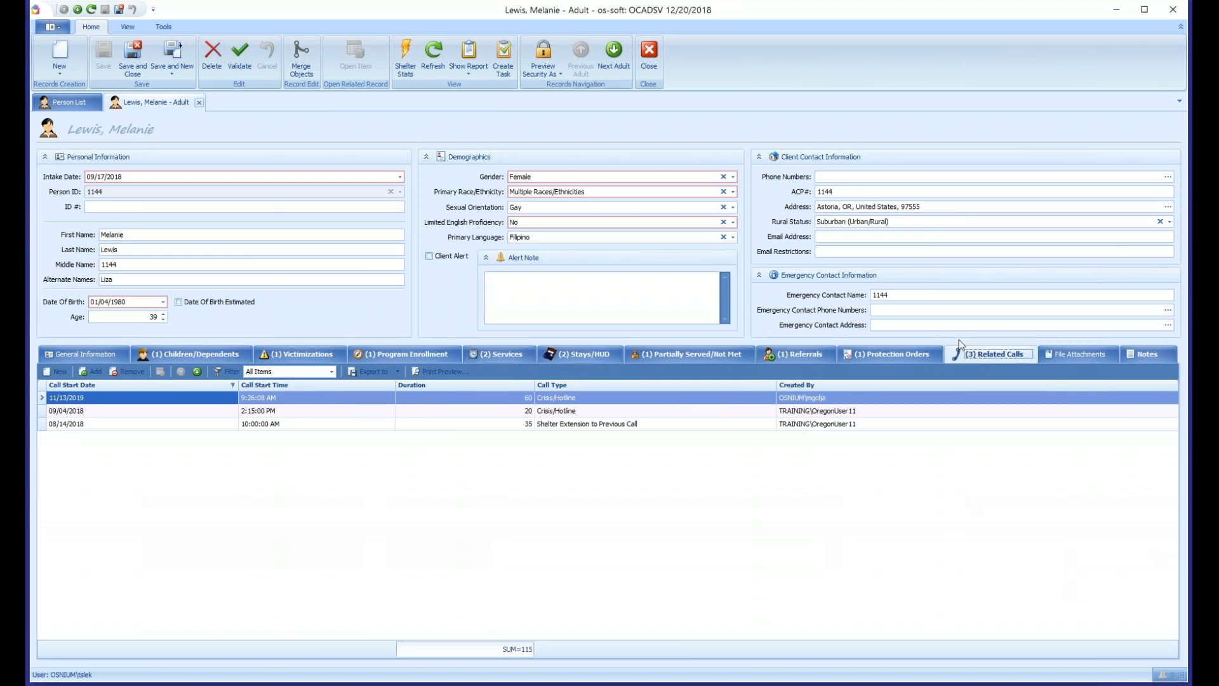
{"action": "left_click", "coordinate": [98, 354]}
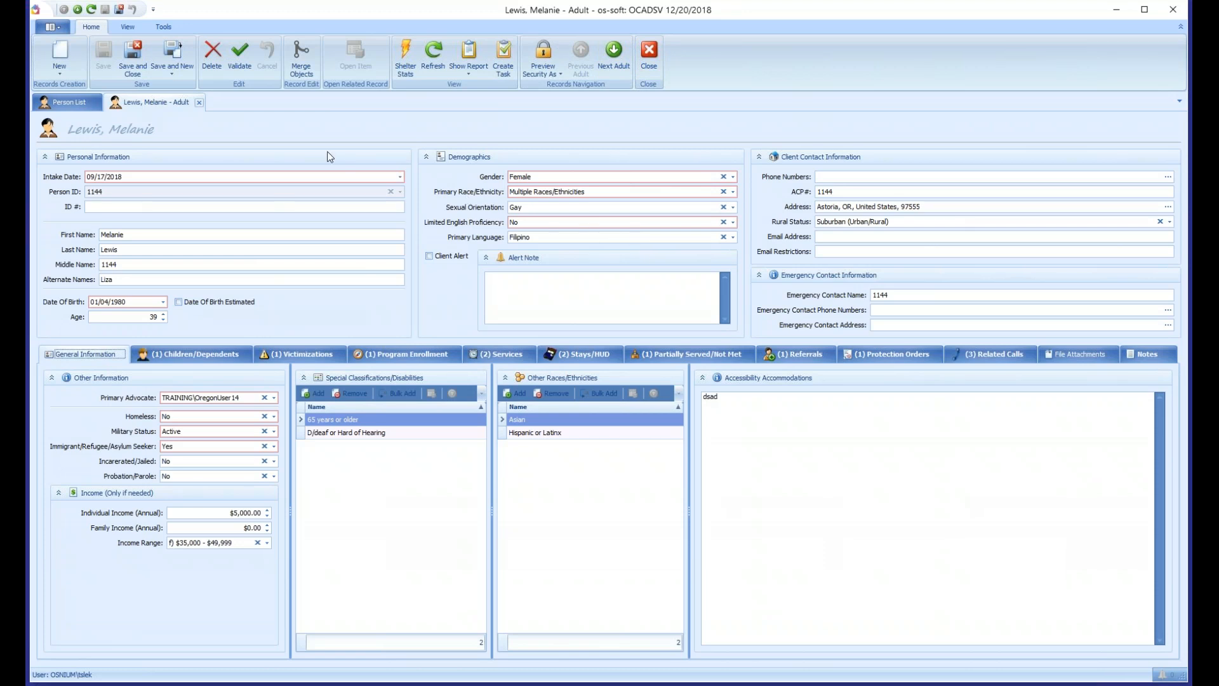
- View the application information with product version, server, database and site ID, and close it
{"action": "left_click", "coordinate": [164, 28]}
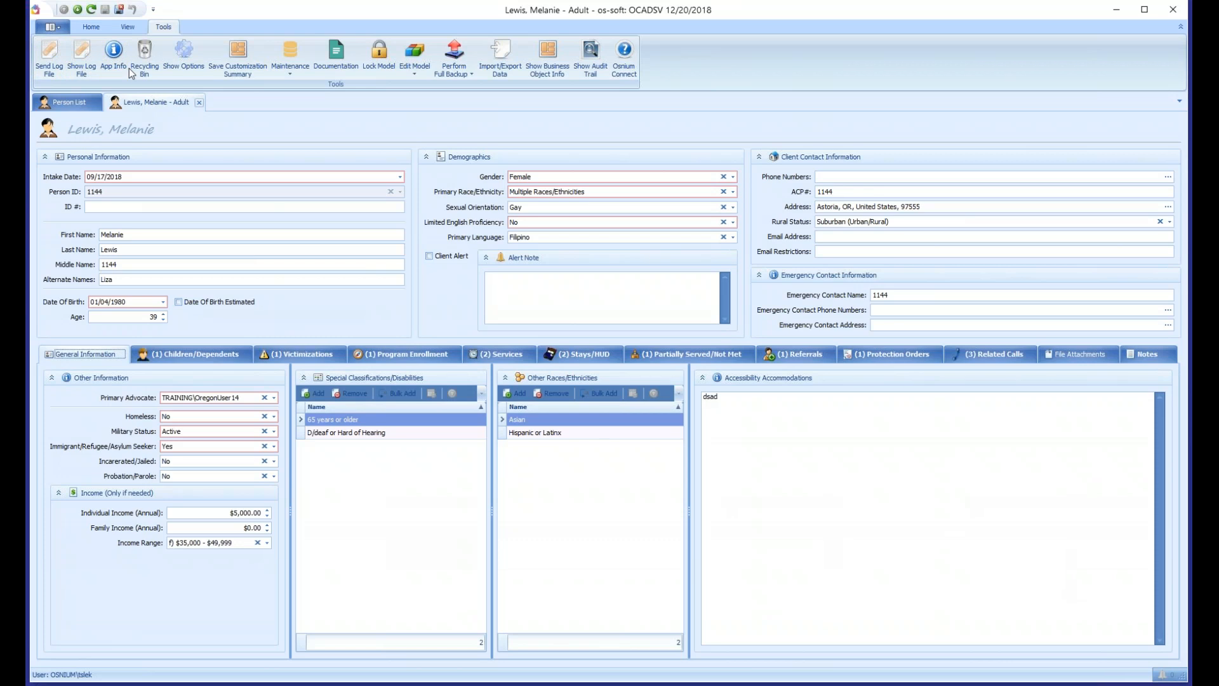
{"action": "left_click", "coordinate": [115, 59]}
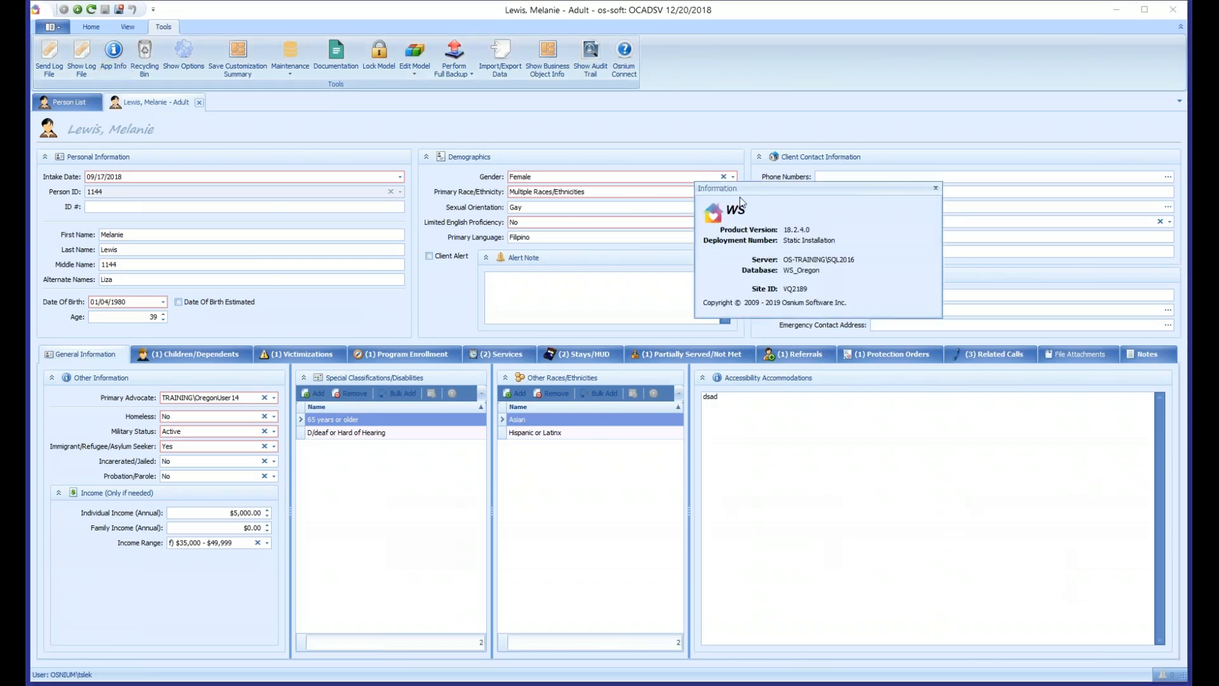
{"action": "left_click_drag", "start_coordinate": [772, 190], "coordinate": [526, 197]}
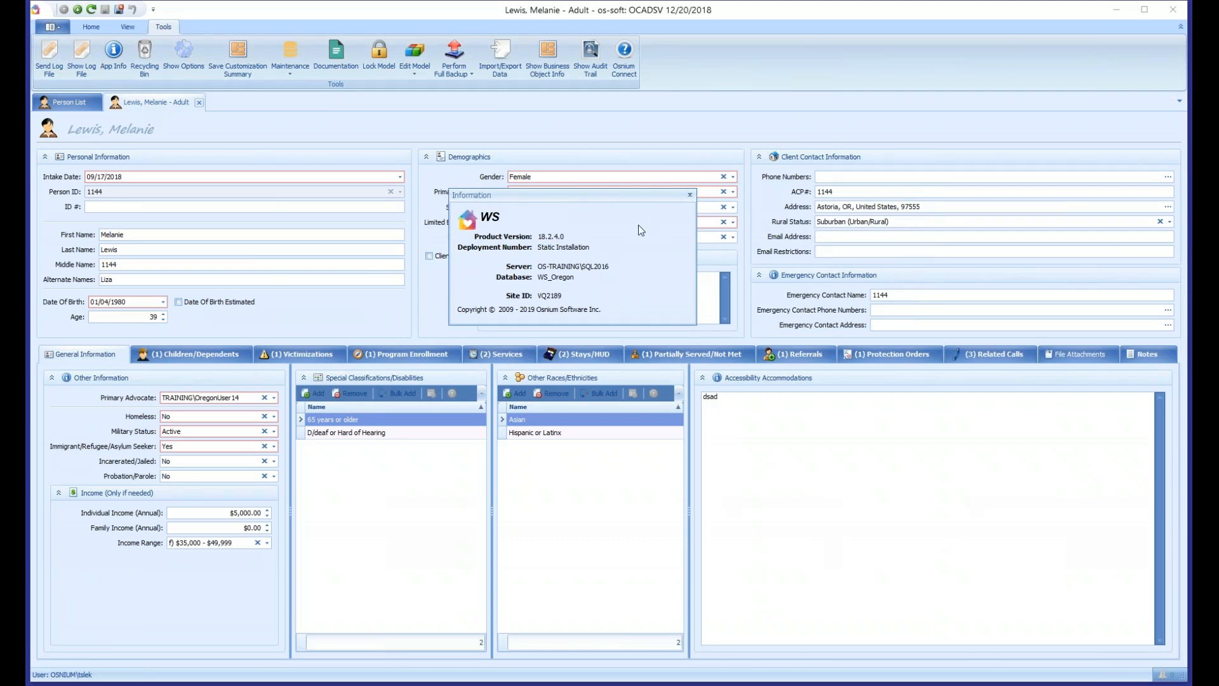
{"action": "left_click", "coordinate": [690, 196]}
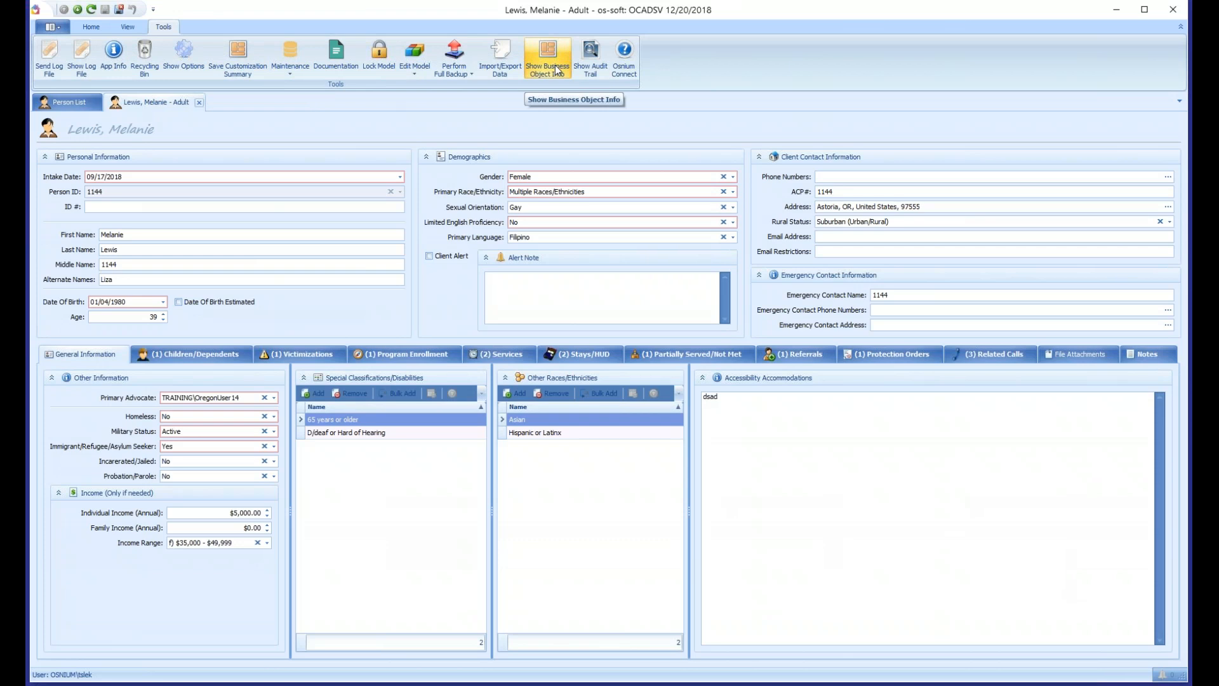
- Review the available index maintenance commands and the model file editing, import and export commands
{"action": "left_click", "coordinate": [290, 74]}
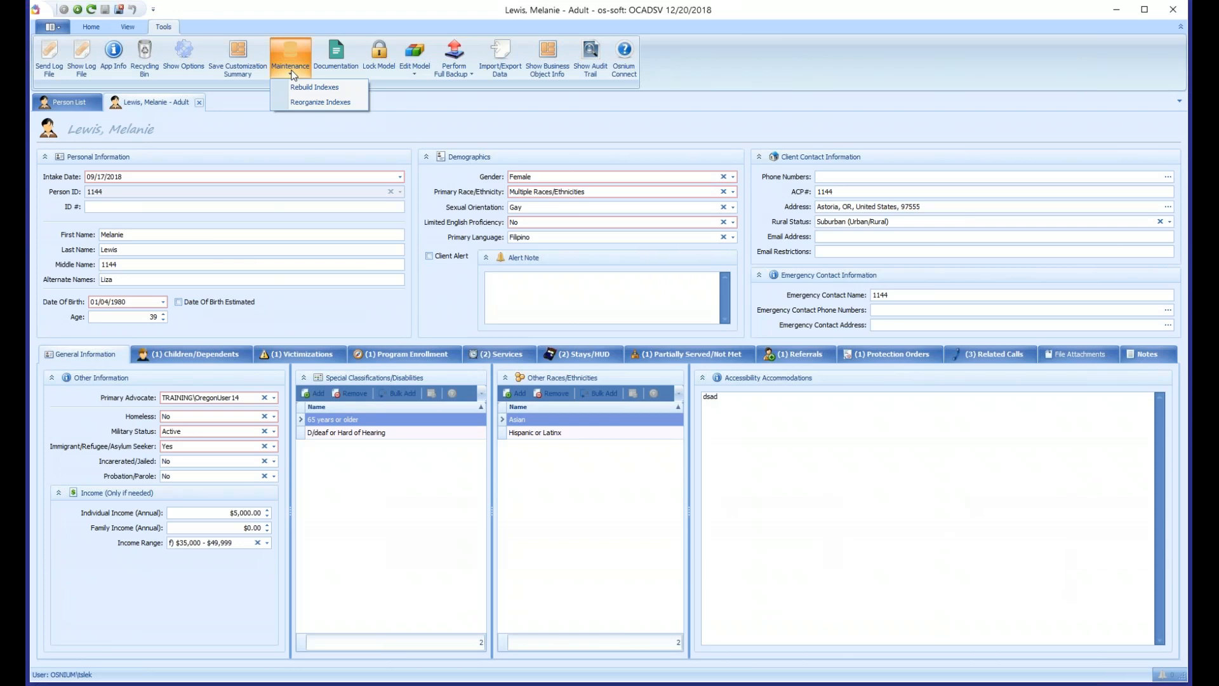
{"action": "left_click", "coordinate": [390, 100]}
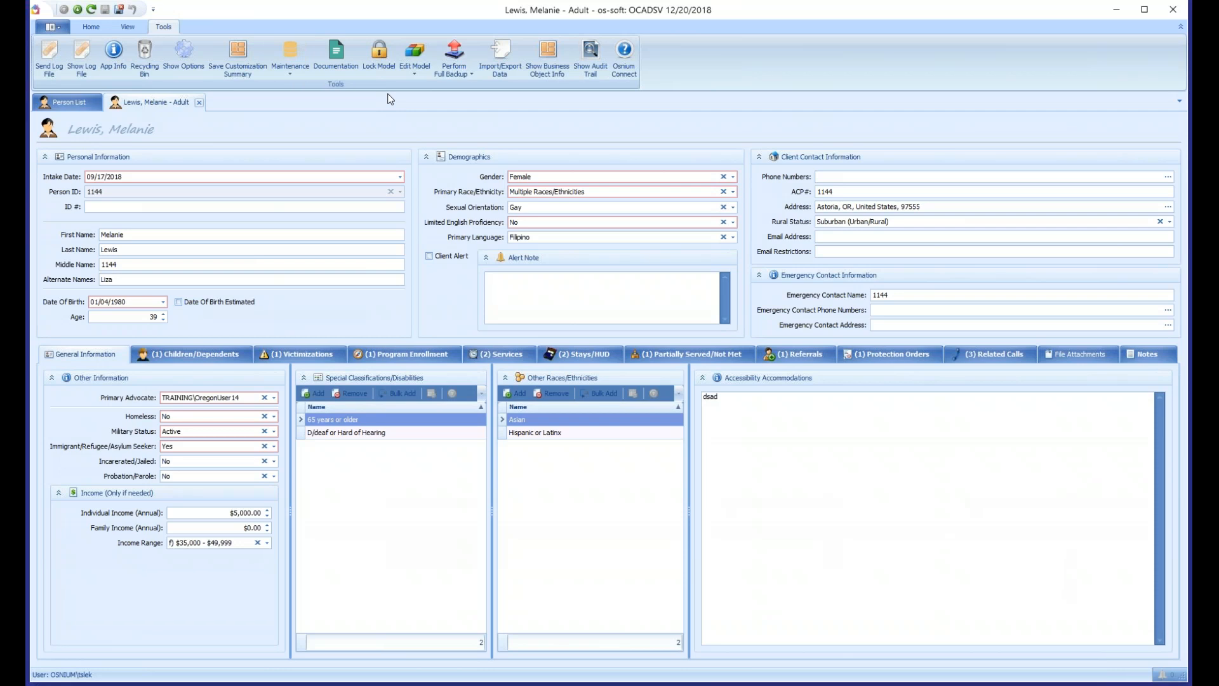
{"action": "left_click", "coordinate": [417, 77]}
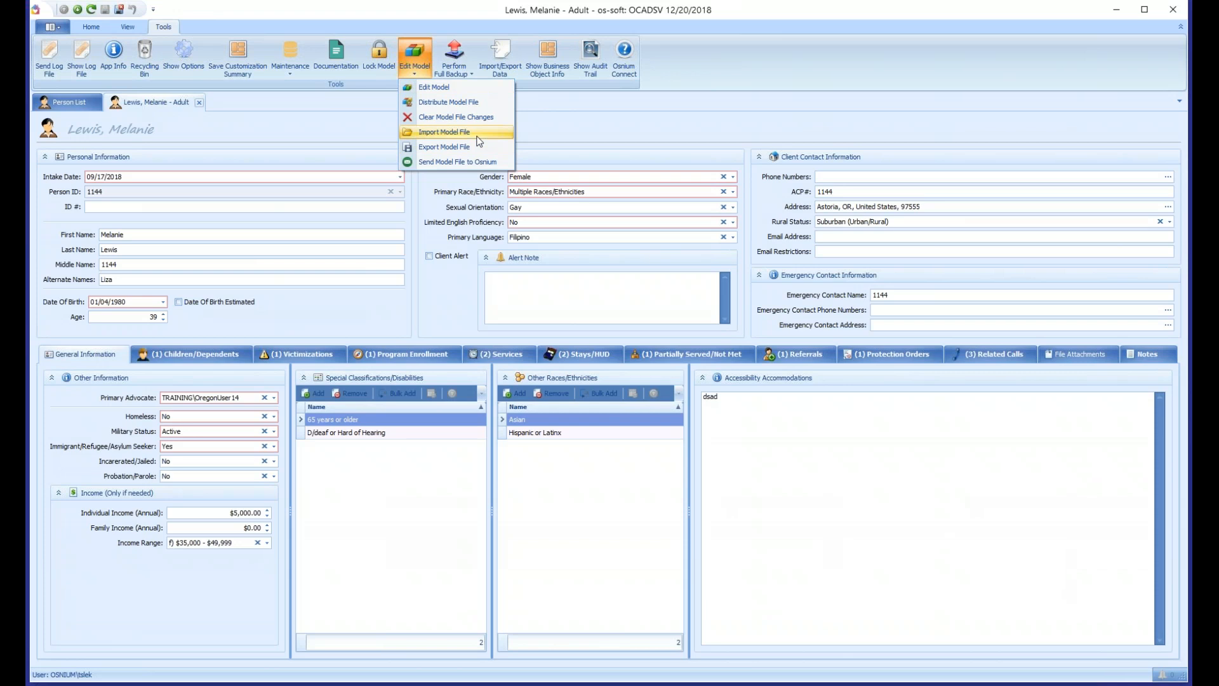
{"action": "left_click", "coordinate": [520, 127]}
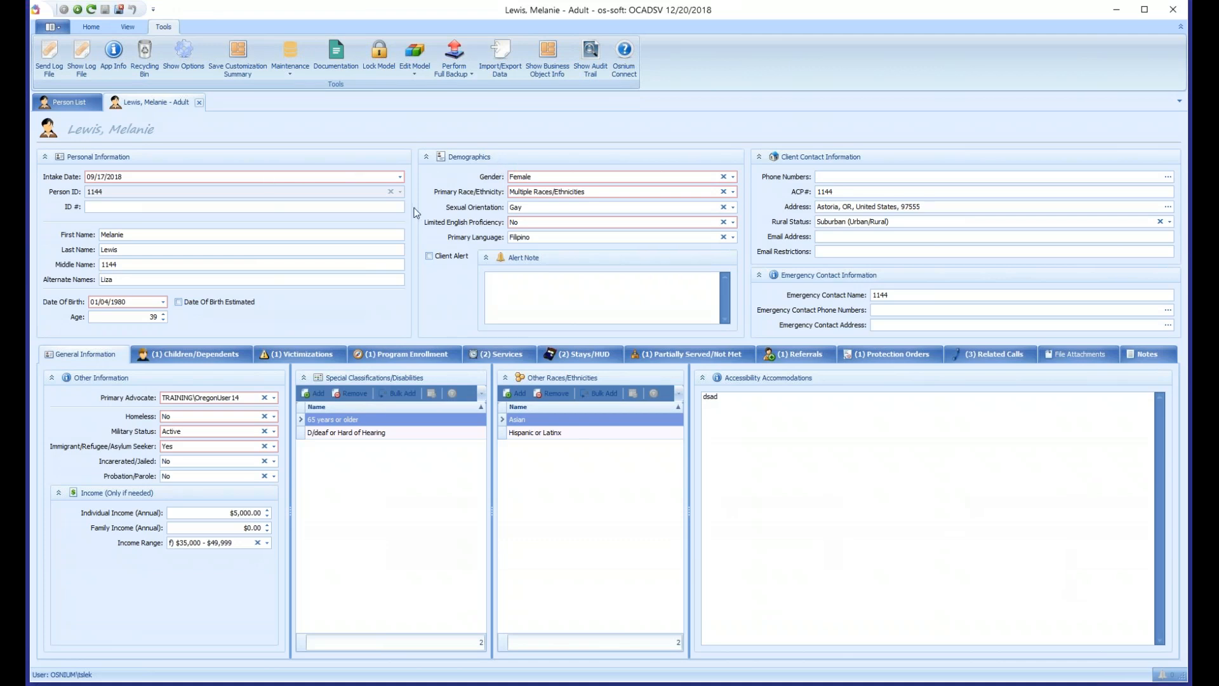
- Open the client's Counseling Program enrollment, view its audit trail, and close the enrollment record
{"action": "left_click", "coordinate": [425, 353]}
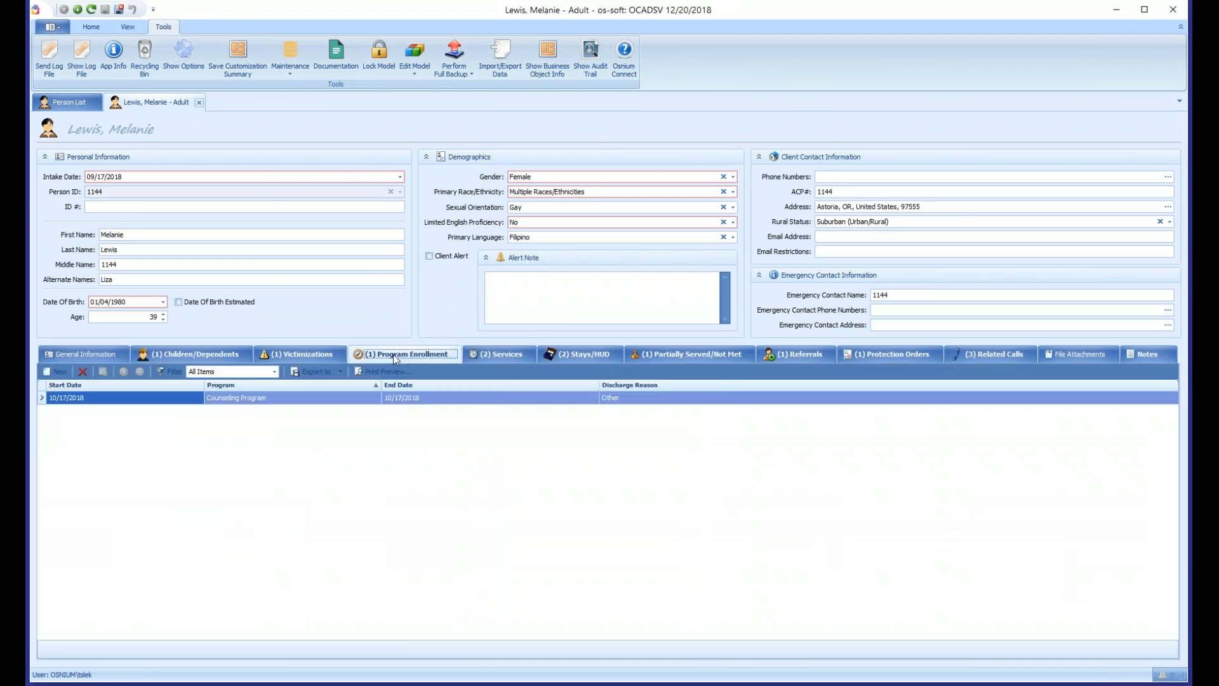
{"action": "double_click", "coordinate": [266, 400]}
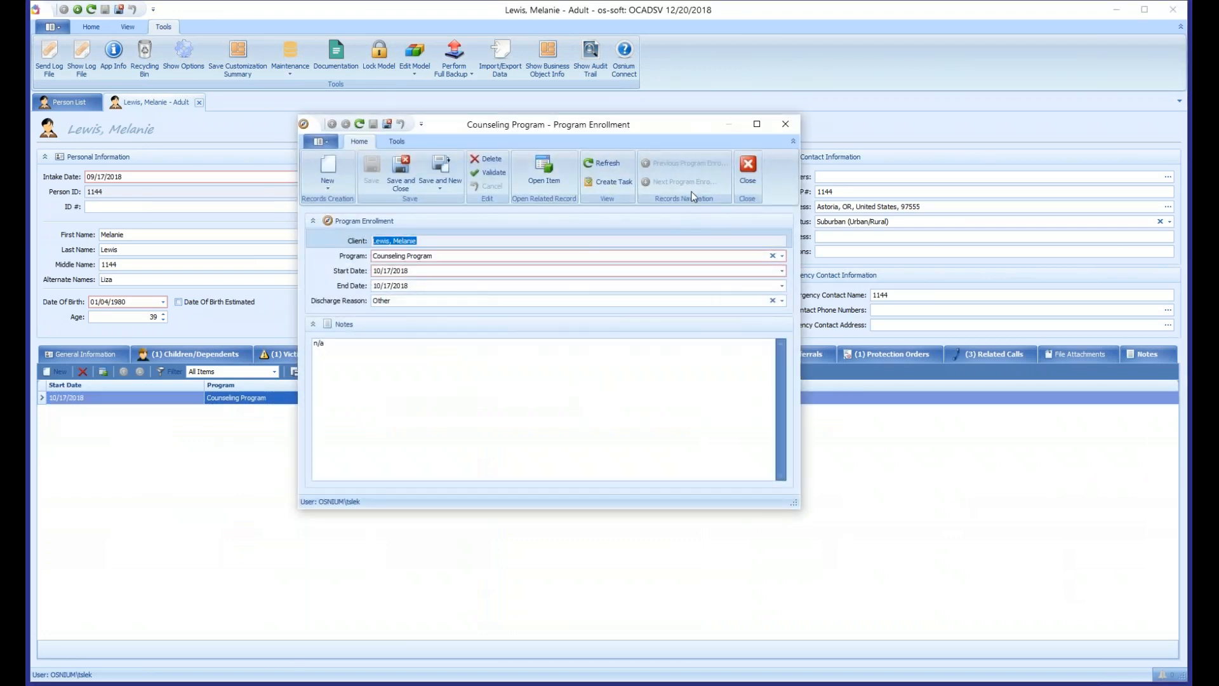
{"action": "left_click", "coordinate": [396, 142]}
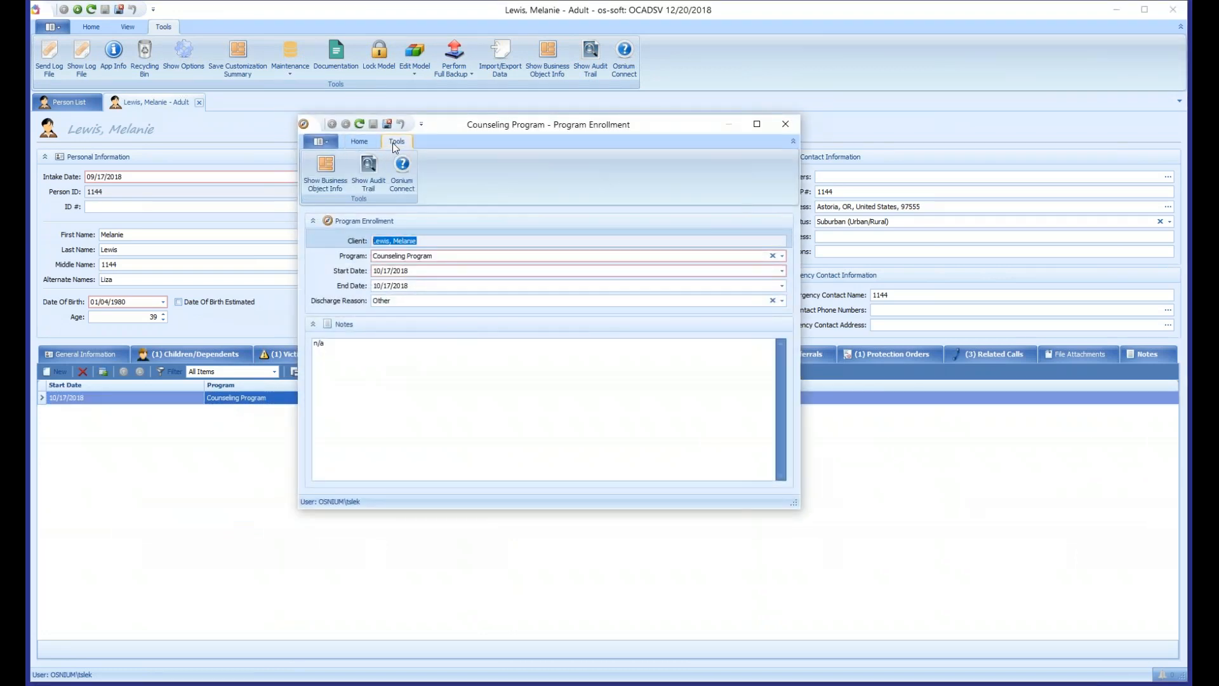
{"action": "left_click", "coordinate": [372, 178]}
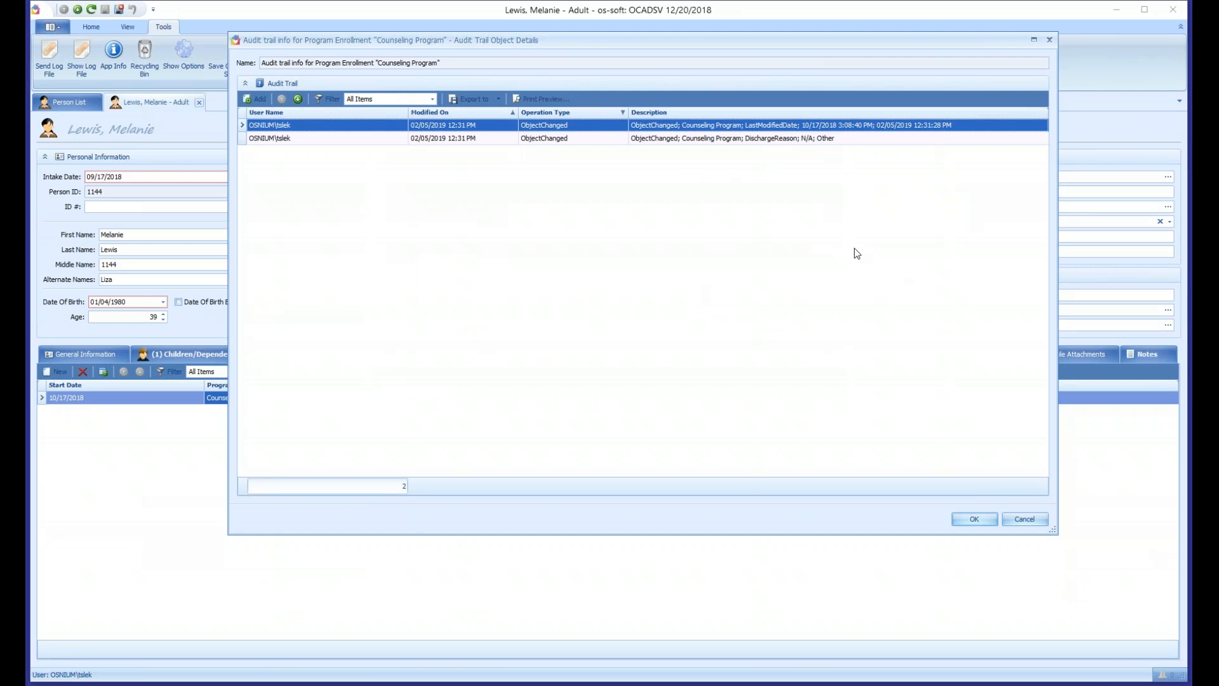
{"action": "left_click", "coordinate": [1033, 524]}
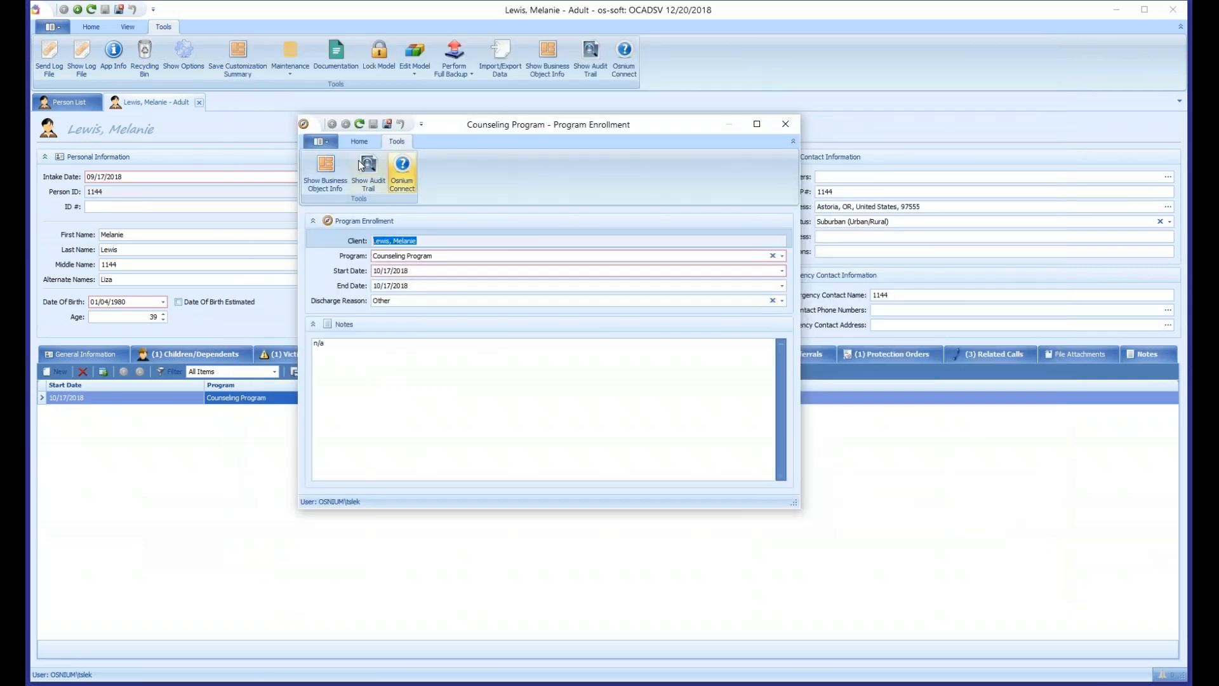
{"action": "left_click", "coordinate": [359, 142]}
{"action": "left_click", "coordinate": [398, 176]}
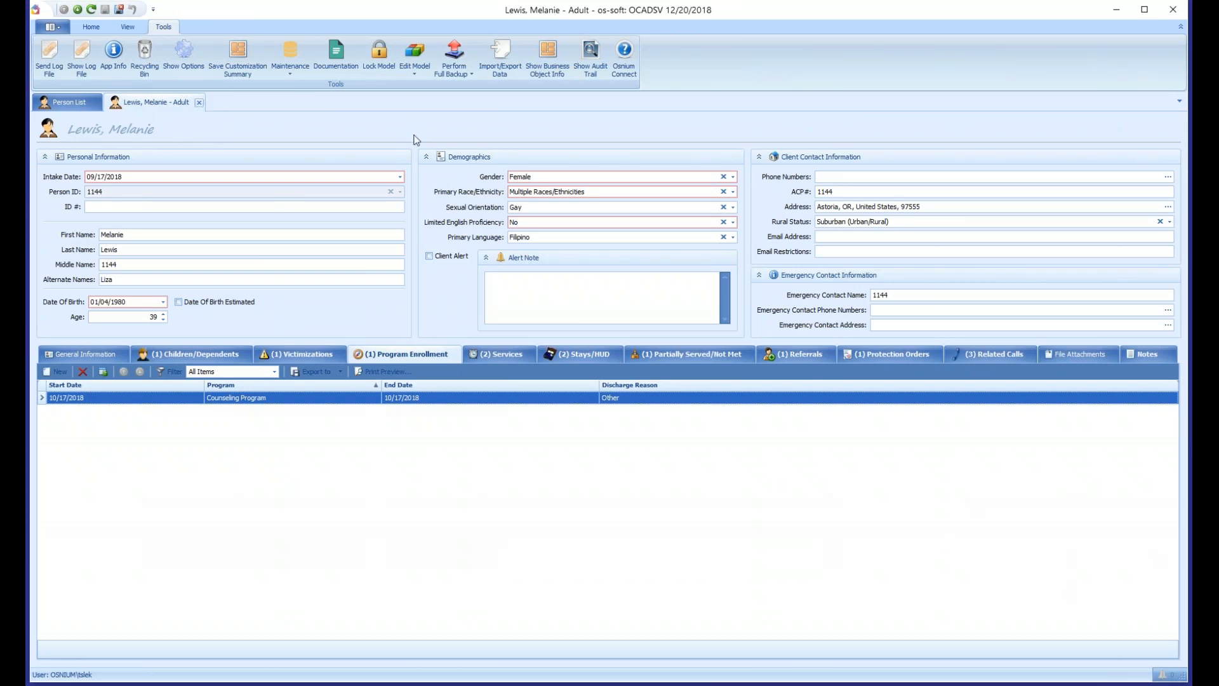
- Close the adult client's record and open the list of all service records
{"action": "left_click", "coordinate": [200, 104]}
{"action": "left_click", "coordinate": [89, 27]}
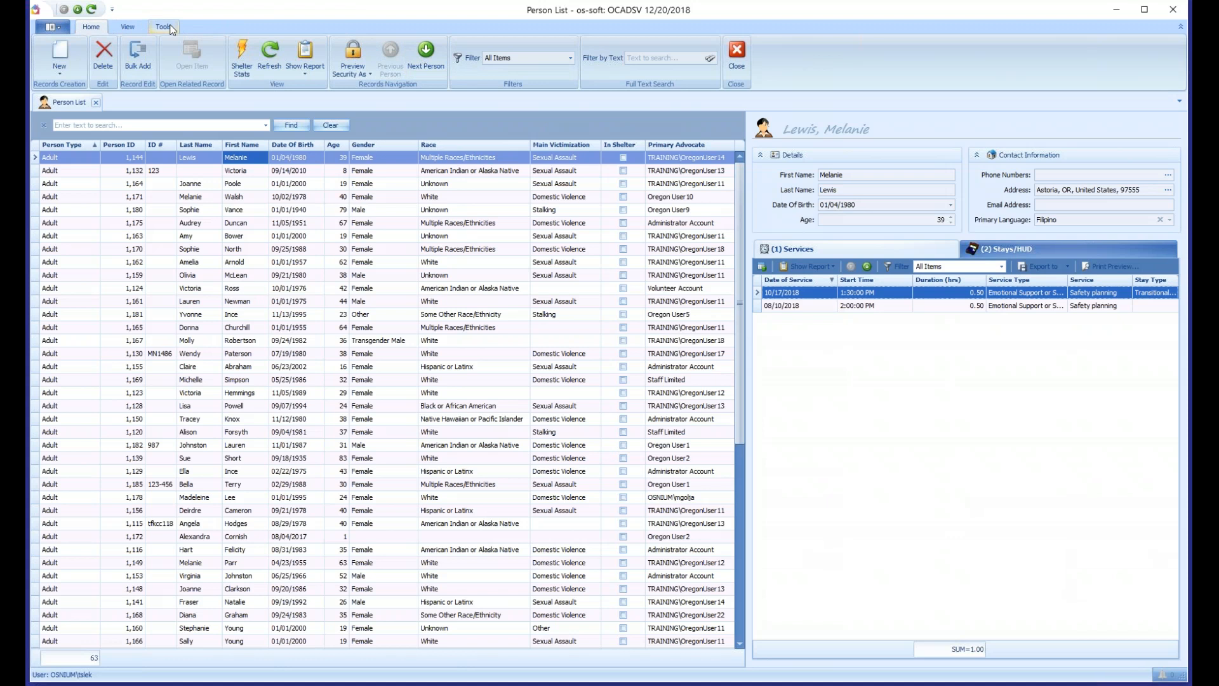
{"action": "left_click", "coordinate": [56, 30]}
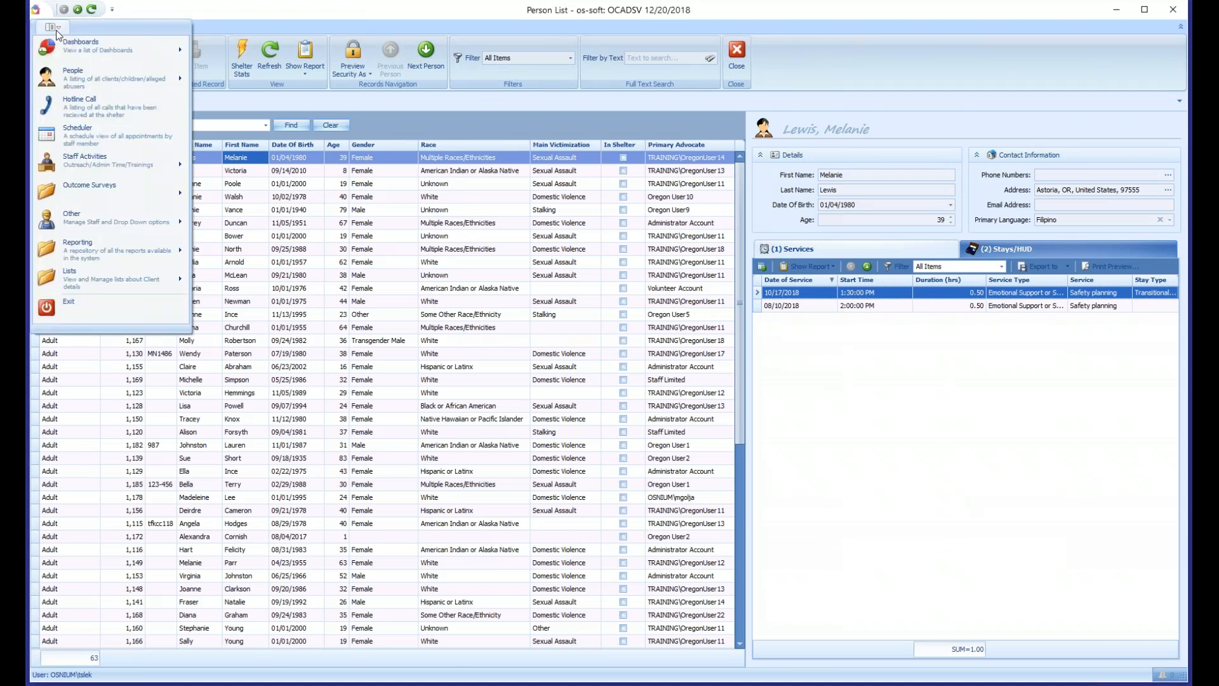
{"action": "mouse_move", "coordinate": [84, 276]}
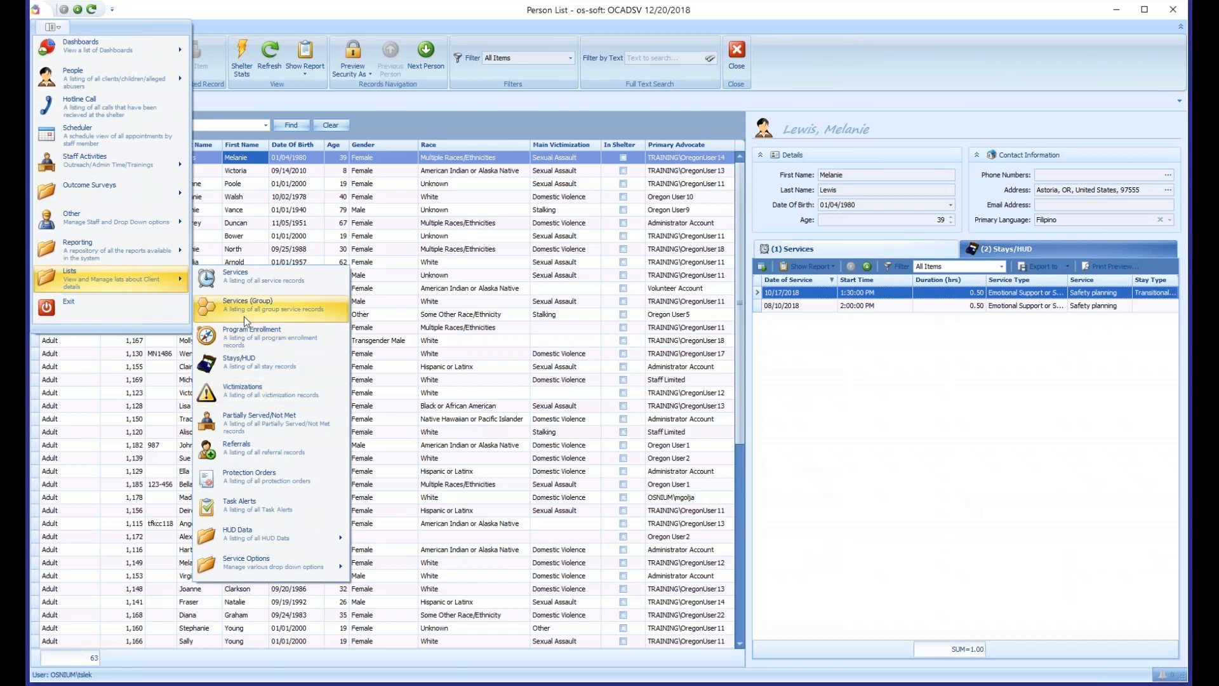
{"action": "left_click", "coordinate": [245, 280]}
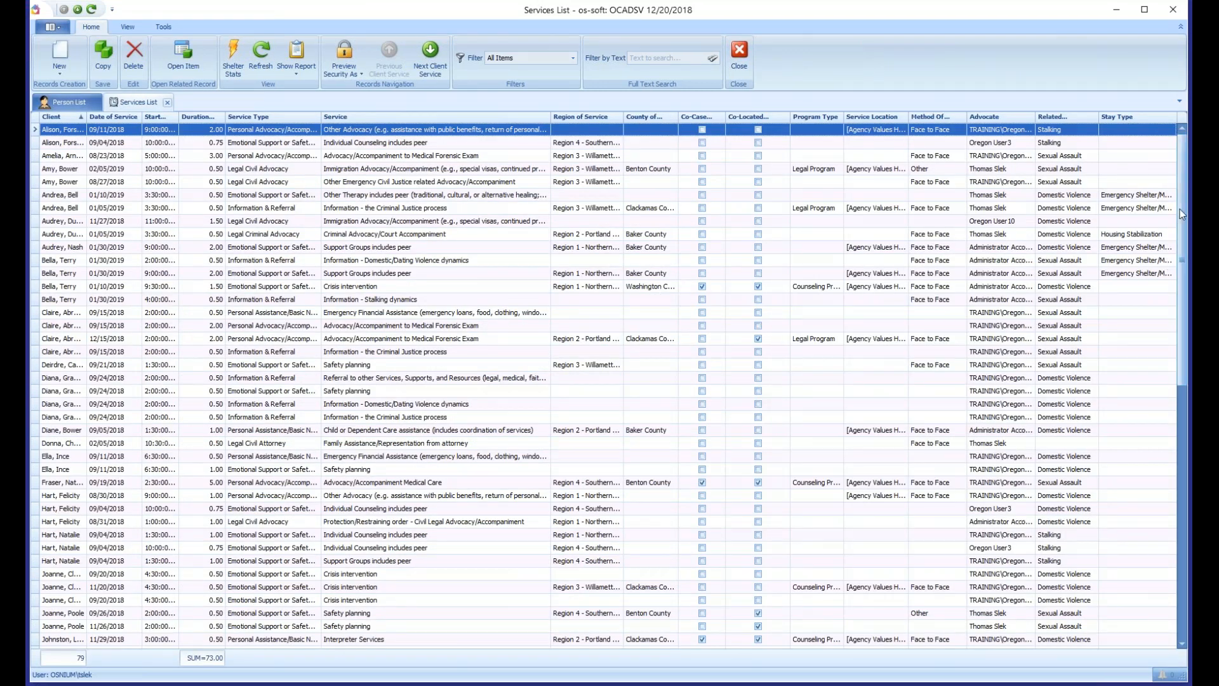
{"action": "left_click_drag", "start_coordinate": [1183, 205], "coordinate": [1158, 162]}
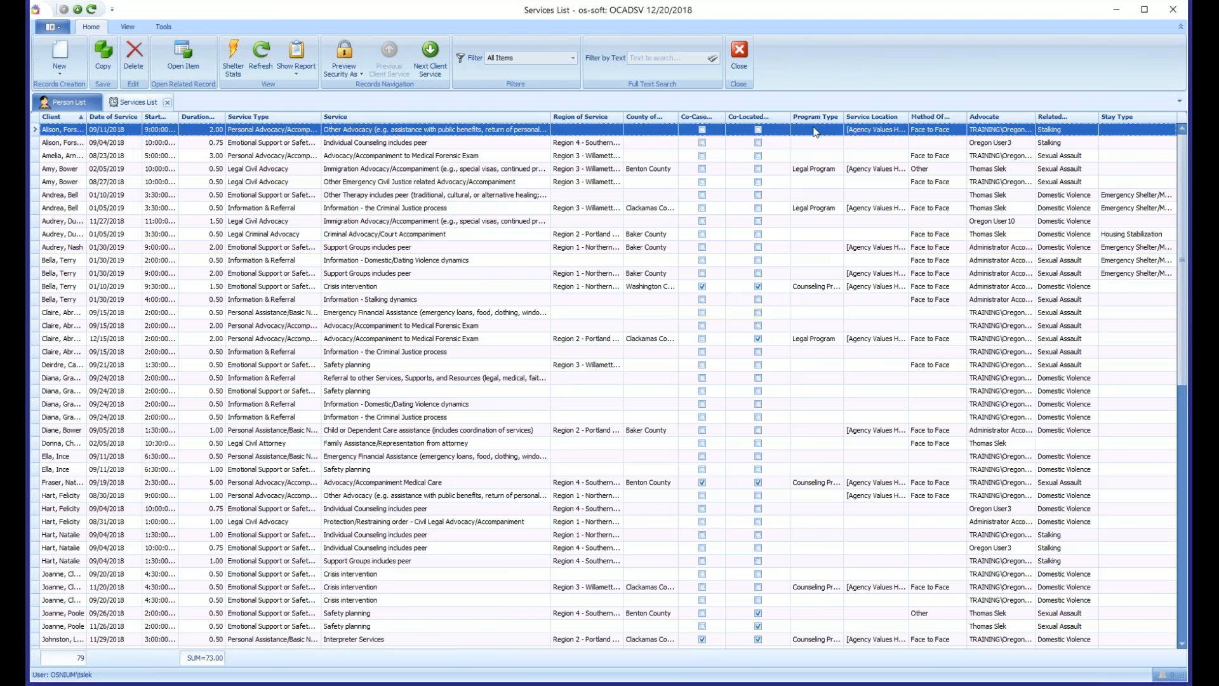
{"action": "mouse_move", "coordinate": [935, 116]}
{"action": "left_mouse_down"}
{"action": "mouse_move", "coordinate": [580, 332]}
{"action": "mouse_move", "coordinate": [850, 209]}
{"action": "mouse_move", "coordinate": [939, 124]}
{"action": "left_mouse_up"}
{"action": "left_click", "coordinate": [140, 194]}
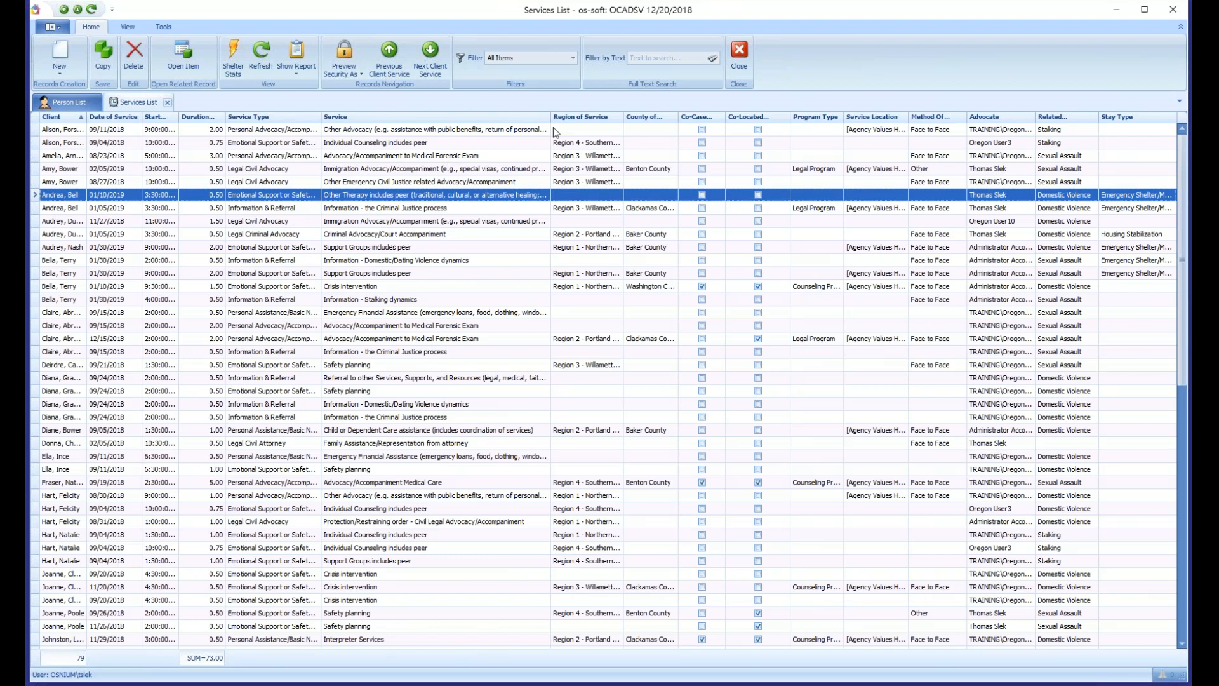
- Widen the Client column to show full names, look through the listed clients, and narrow the column to fit
{"action": "left_click_drag", "start_coordinate": [88, 117], "coordinate": [163, 117]}
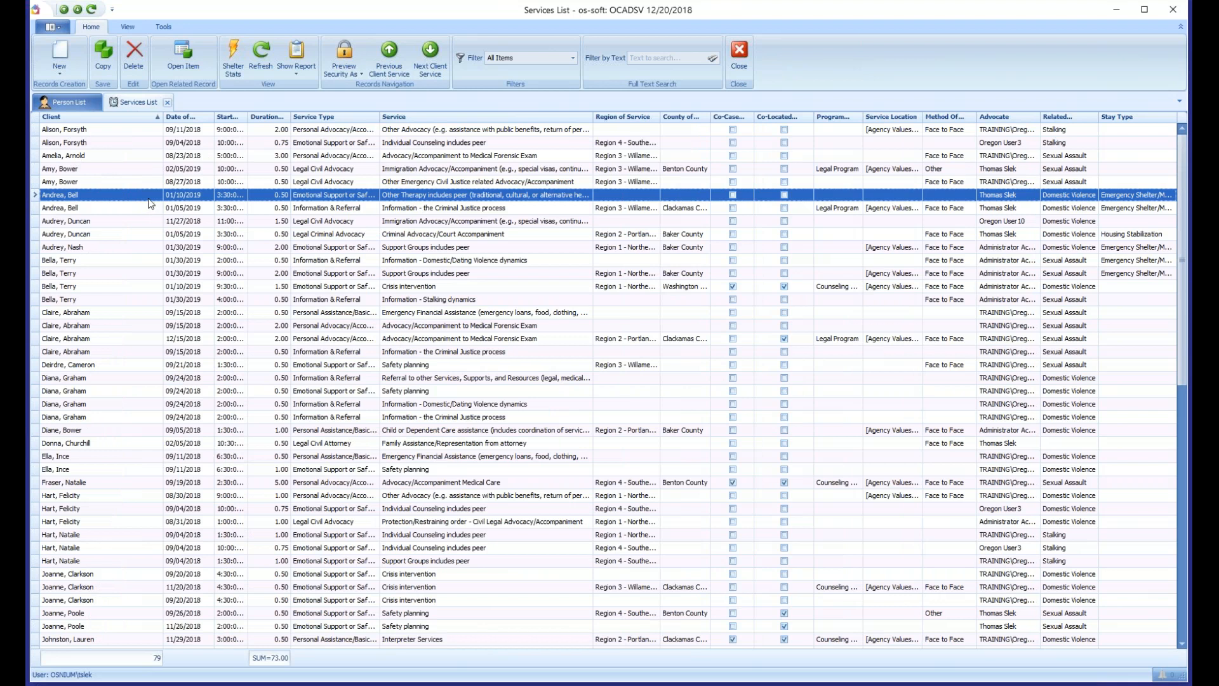
{"action": "left_click", "coordinate": [75, 133]}
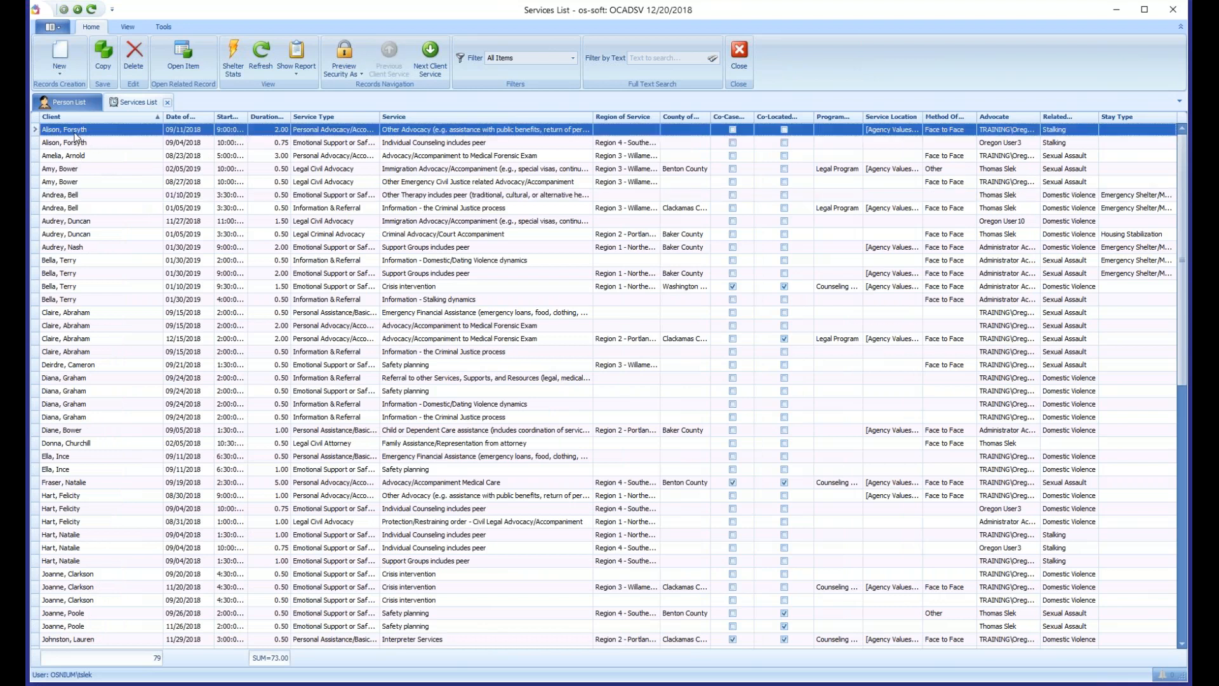
{"action": "scroll", "coordinate": [80, 246], "scroll_direction": "down", "scroll_amount": 4}
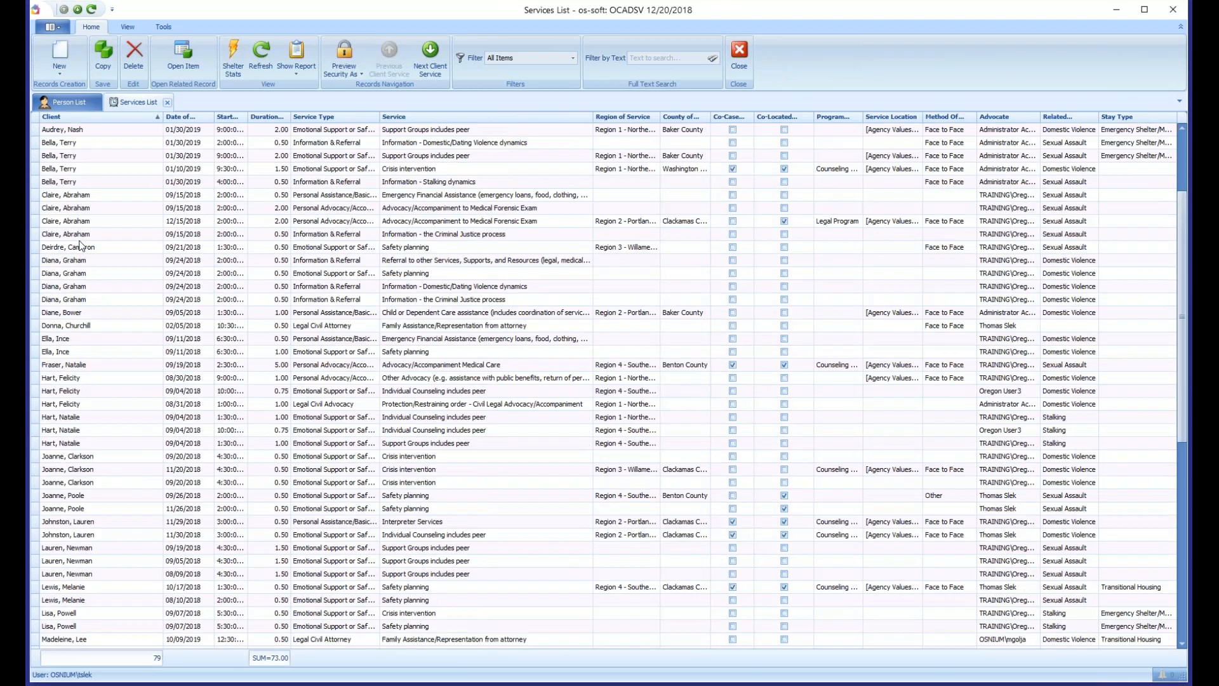
{"action": "scroll", "coordinate": [80, 246], "scroll_direction": "down", "scroll_amount": 9}
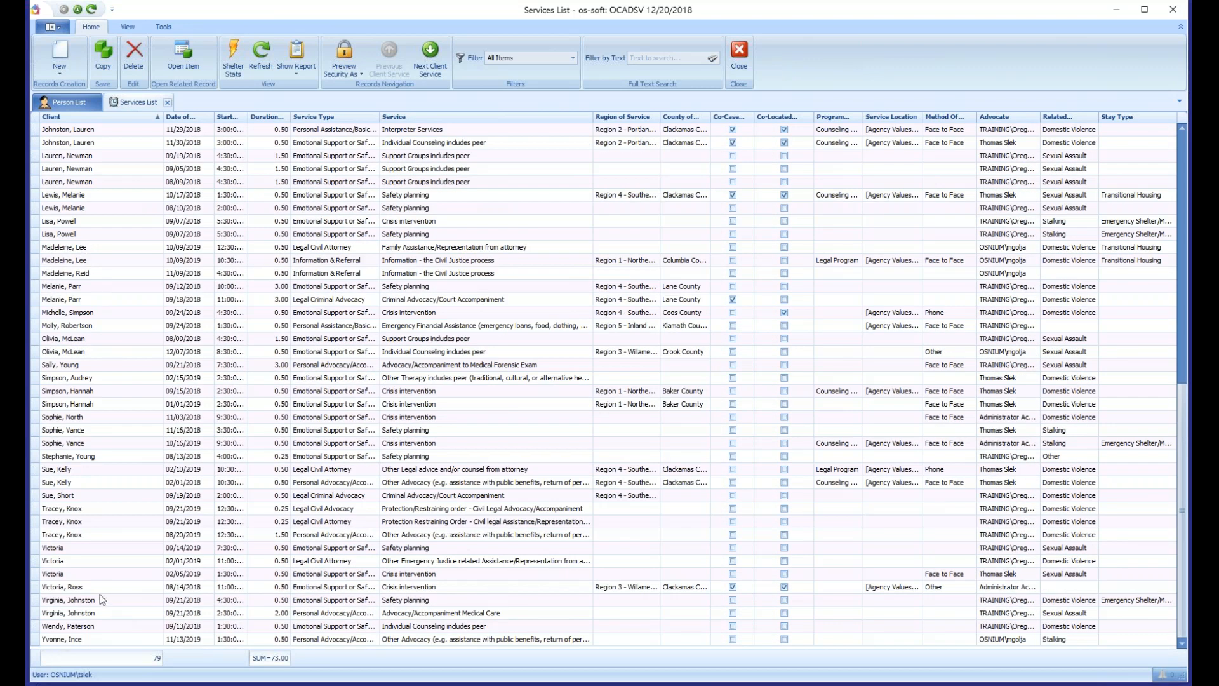
{"action": "scroll", "coordinate": [90, 531], "scroll_direction": "up", "scroll_amount": 13}
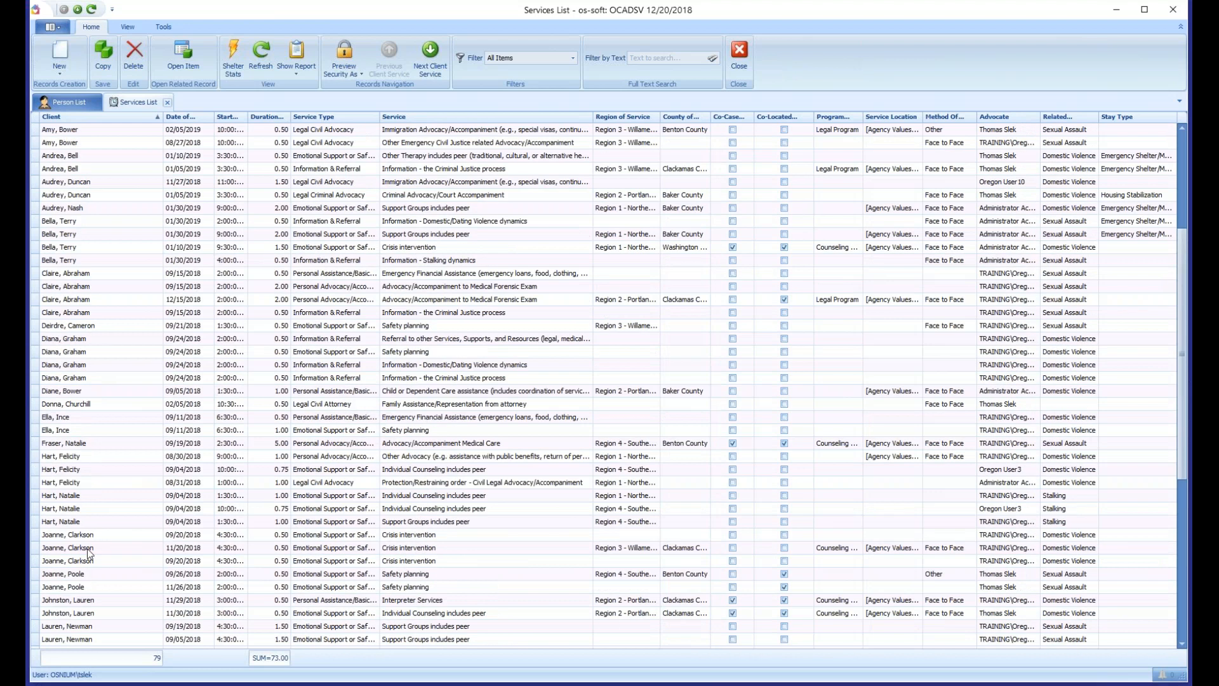
{"action": "left_click_drag", "start_coordinate": [163, 118], "coordinate": [123, 116]}
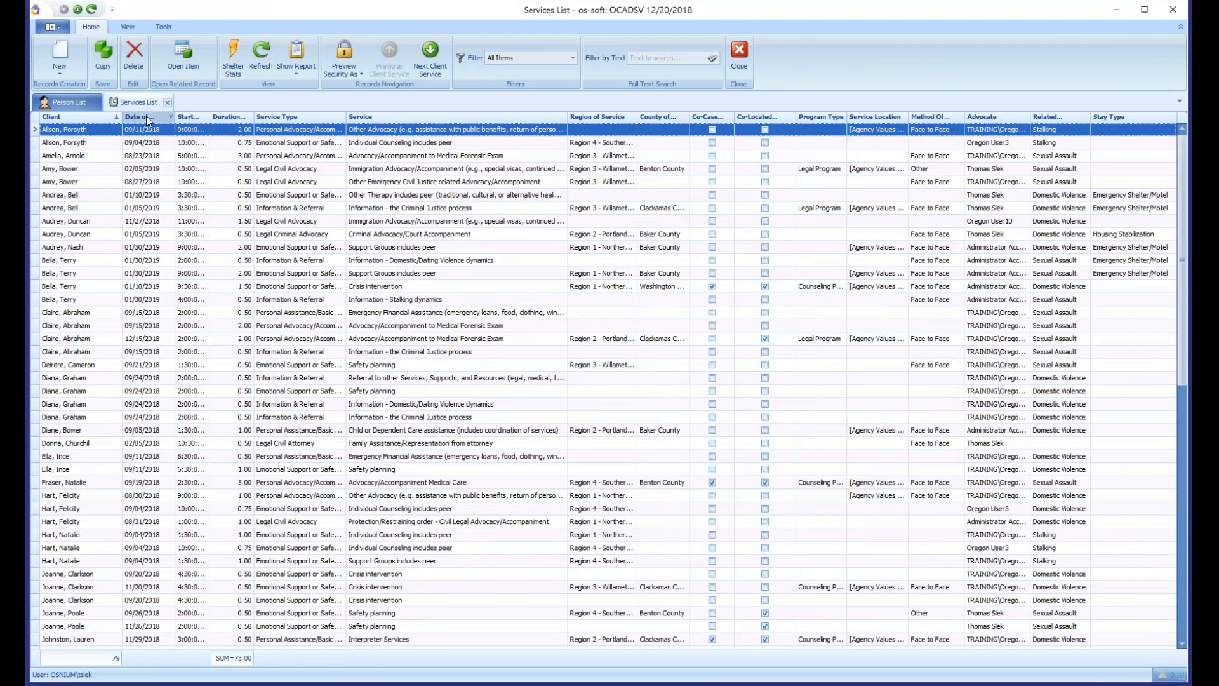
- Sort the services by Date of Service from oldest to newest, widen that column, and look through the dates
{"action": "left_click", "coordinate": [150, 118]}
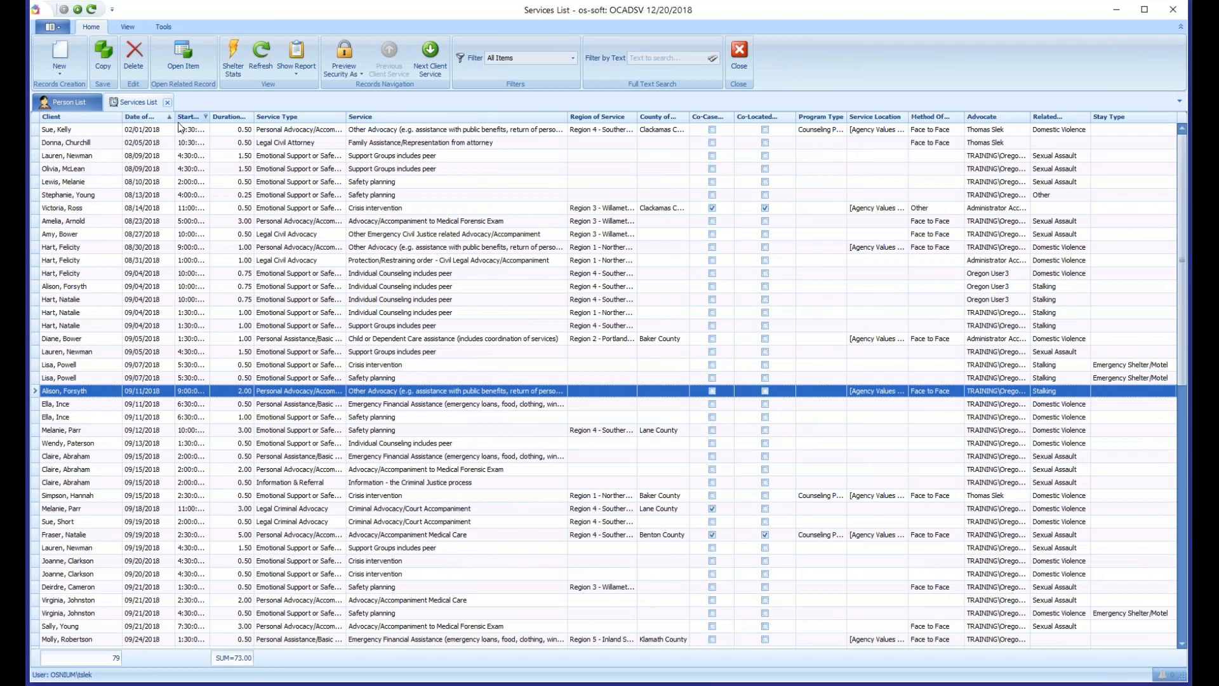
{"action": "left_click_drag", "start_coordinate": [176, 118], "coordinate": [198, 119]}
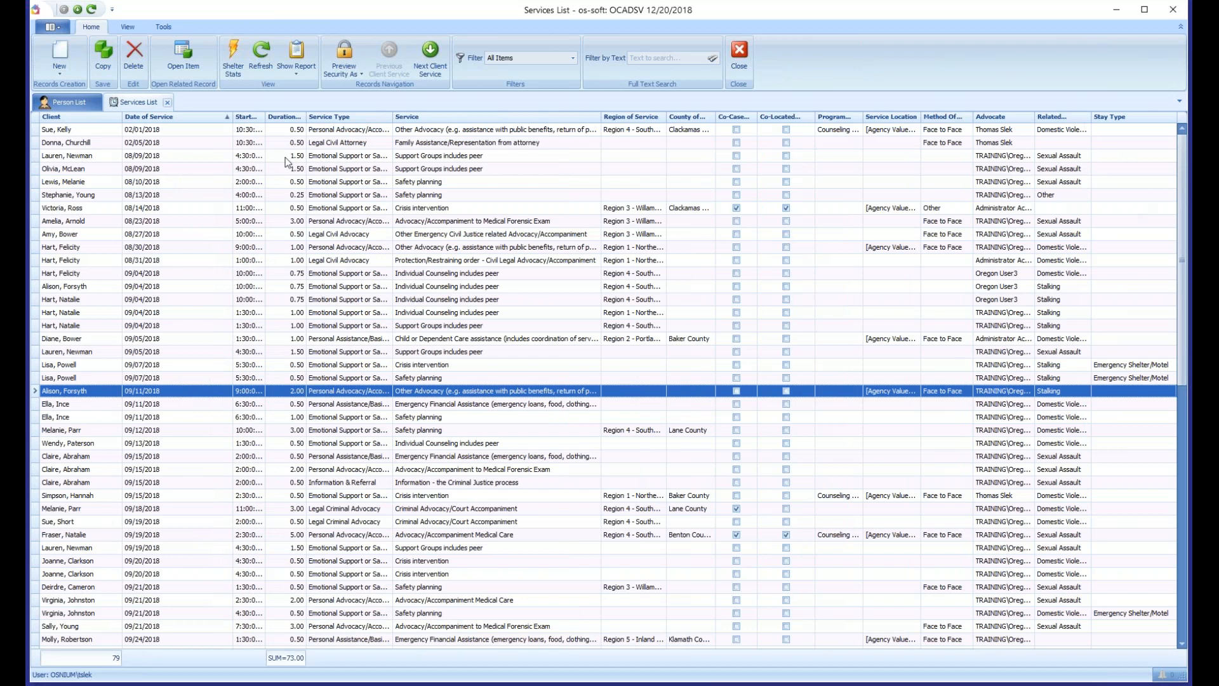
{"action": "scroll", "coordinate": [170, 125], "scroll_direction": "down", "scroll_amount": 1}
{"action": "scroll", "coordinate": [167, 127], "scroll_direction": "up", "scroll_amount": 1}
{"action": "left_click", "coordinate": [153, 130]}
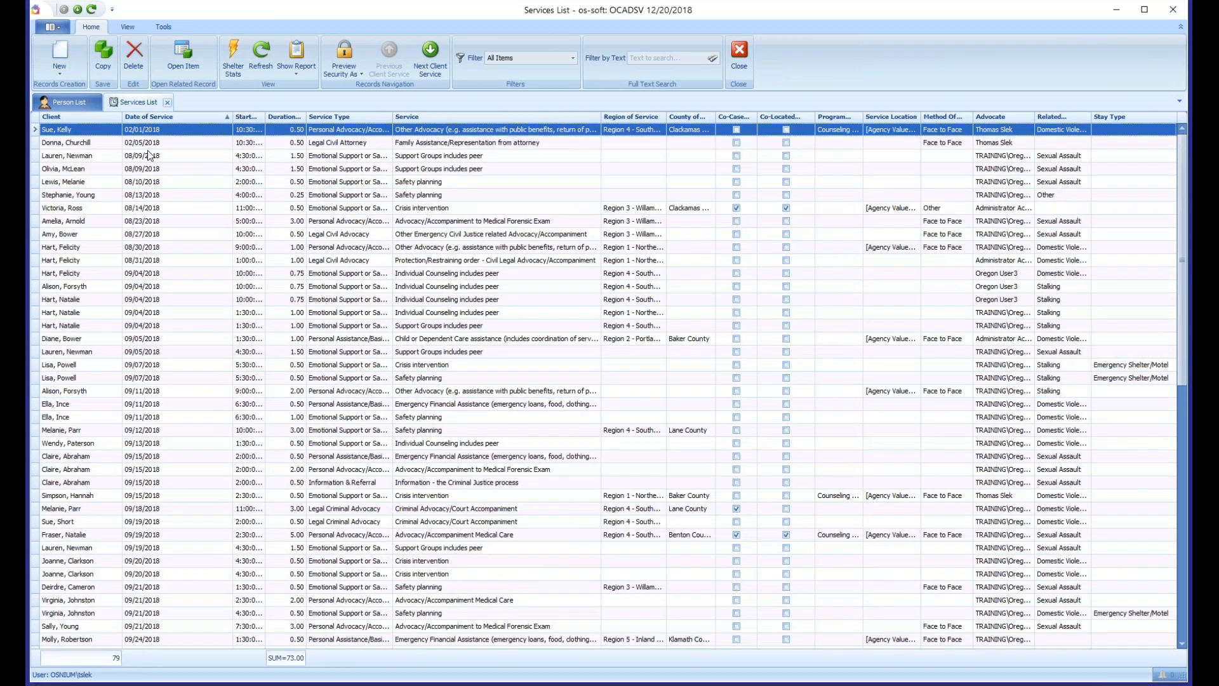
{"action": "scroll", "coordinate": [153, 159], "scroll_direction": "down", "scroll_amount": 13}
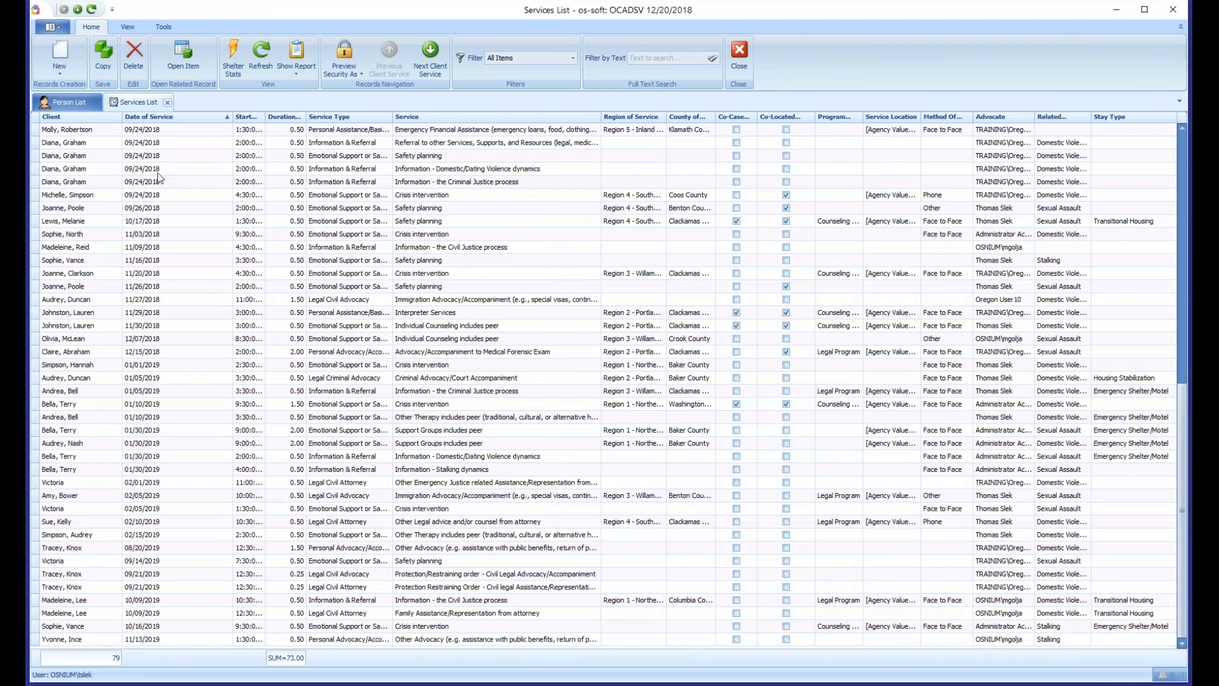
{"action": "left_click", "coordinate": [158, 641]}
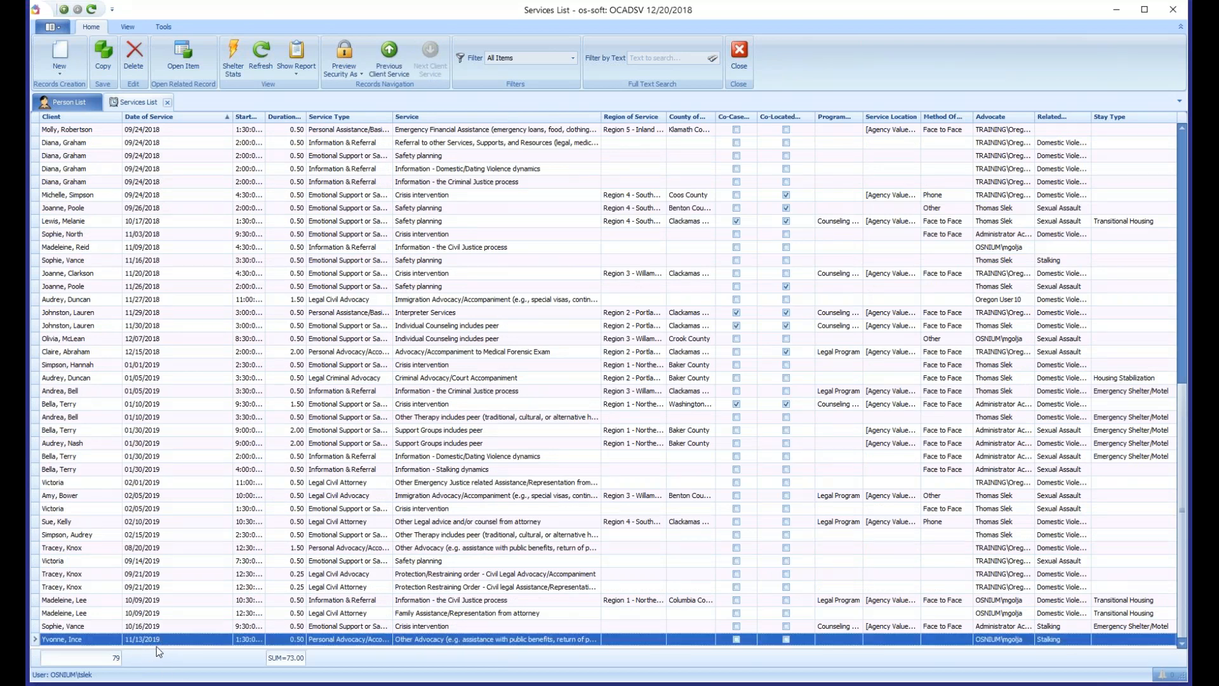
{"action": "scroll", "coordinate": [176, 627], "scroll_direction": "up", "scroll_amount": 13}
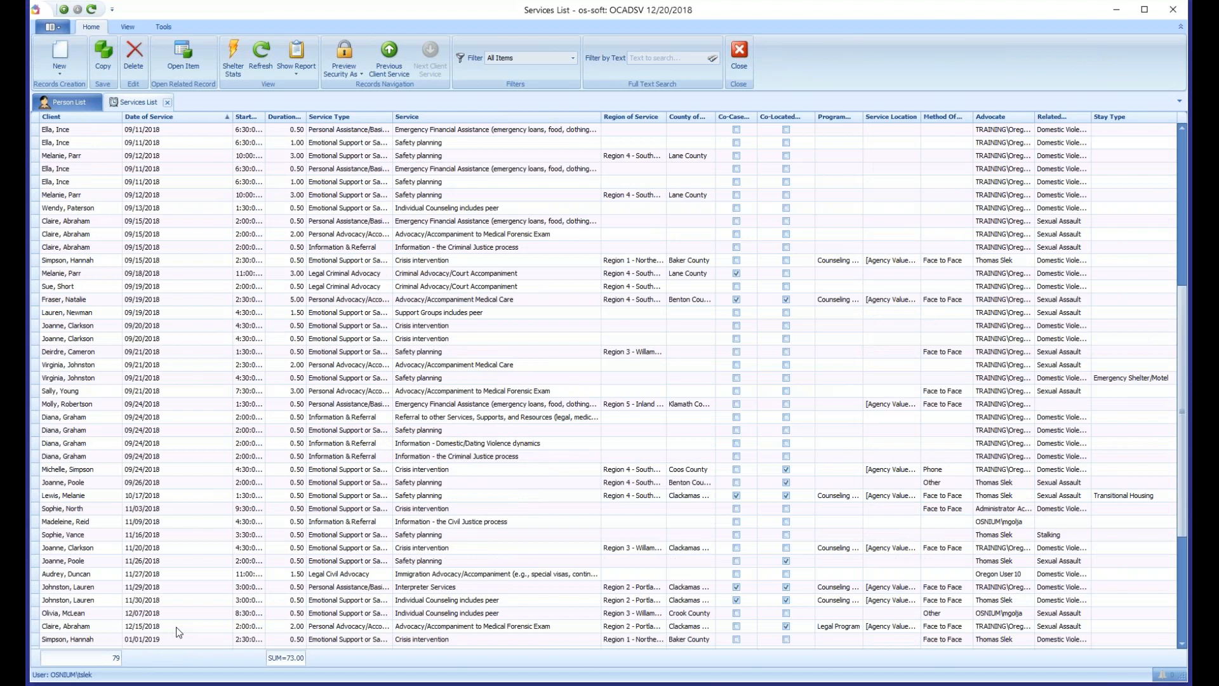
- Reverse the Date of Service sort to newest first and check the list from first to last record
{"action": "left_click", "coordinate": [186, 119]}
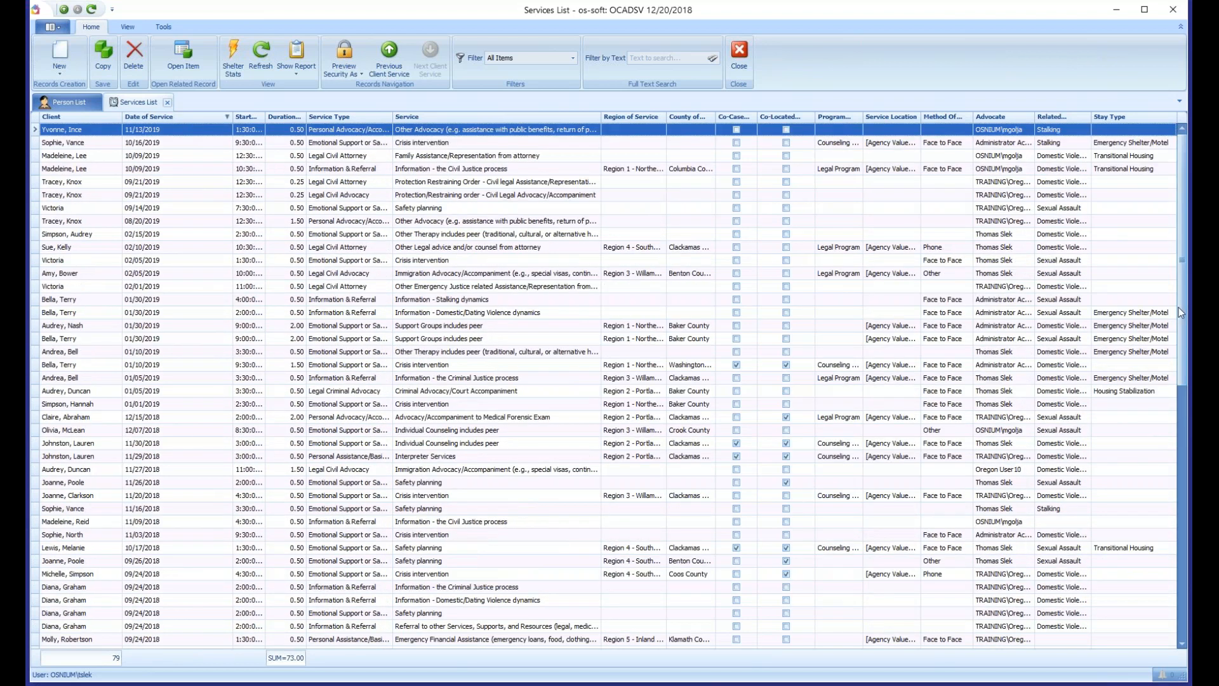
{"action": "scroll", "coordinate": [159, 146], "scroll_direction": "down", "scroll_amount": 1}
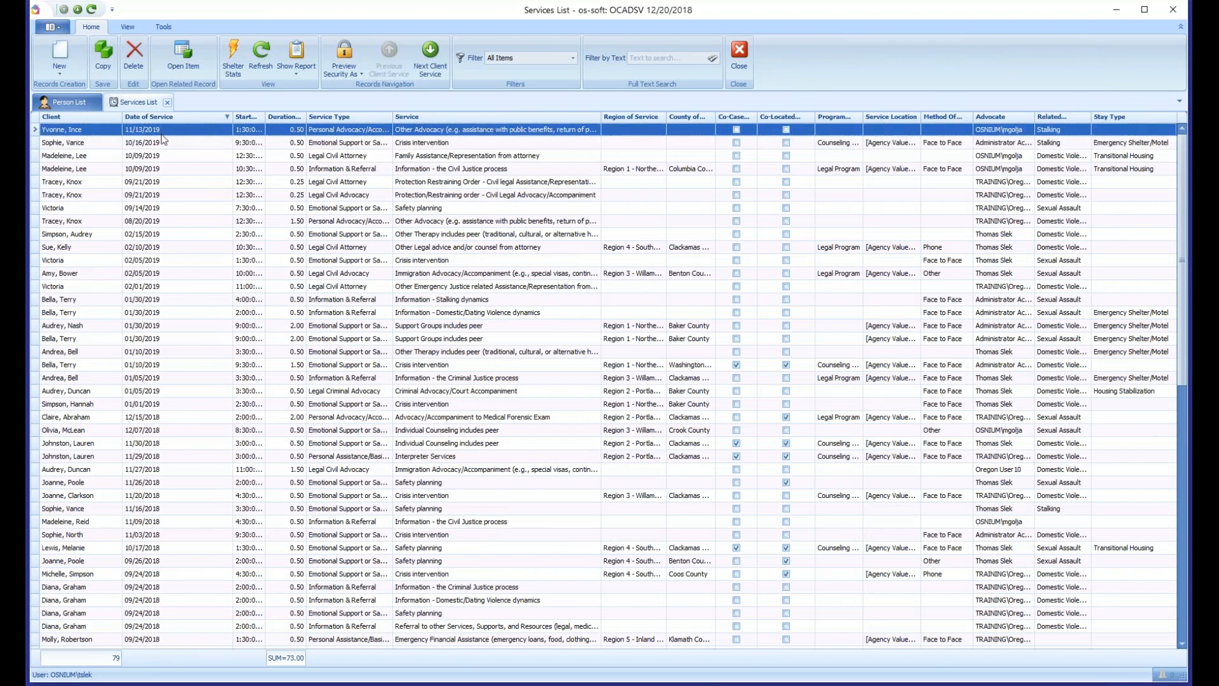
{"action": "scroll", "coordinate": [159, 194], "scroll_direction": "down", "scroll_amount": 12}
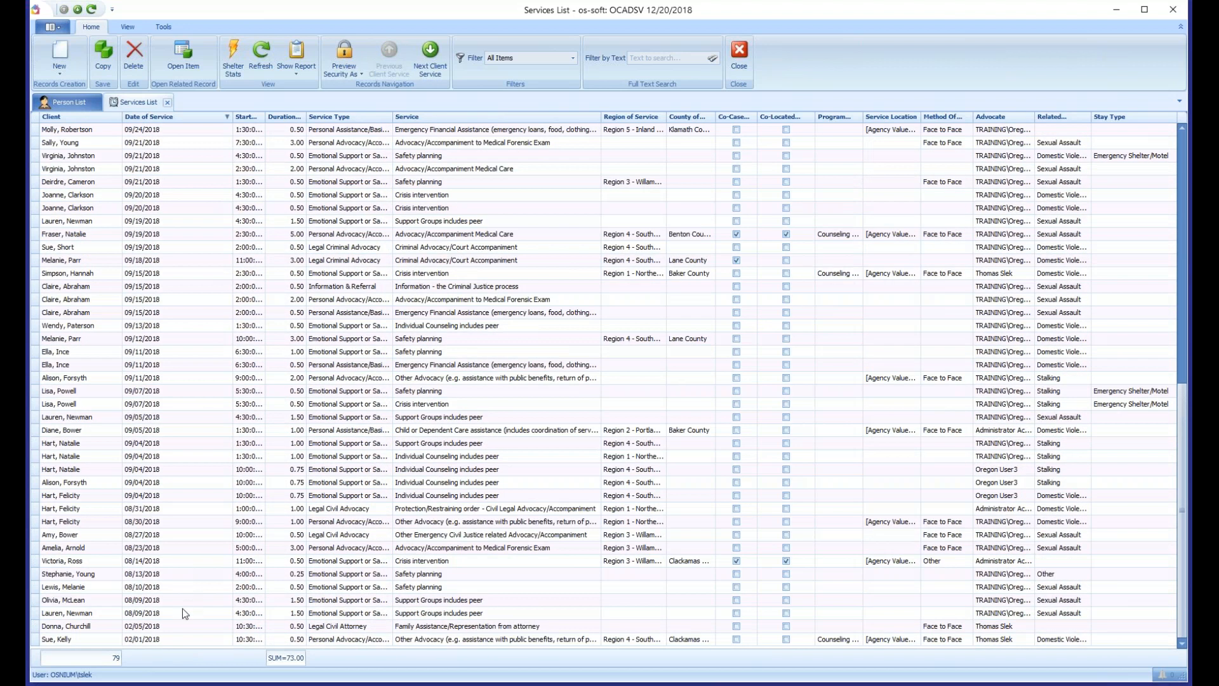
{"action": "left_click", "coordinate": [178, 641]}
{"action": "scroll", "coordinate": [162, 286], "scroll_direction": "up", "scroll_amount": 12}
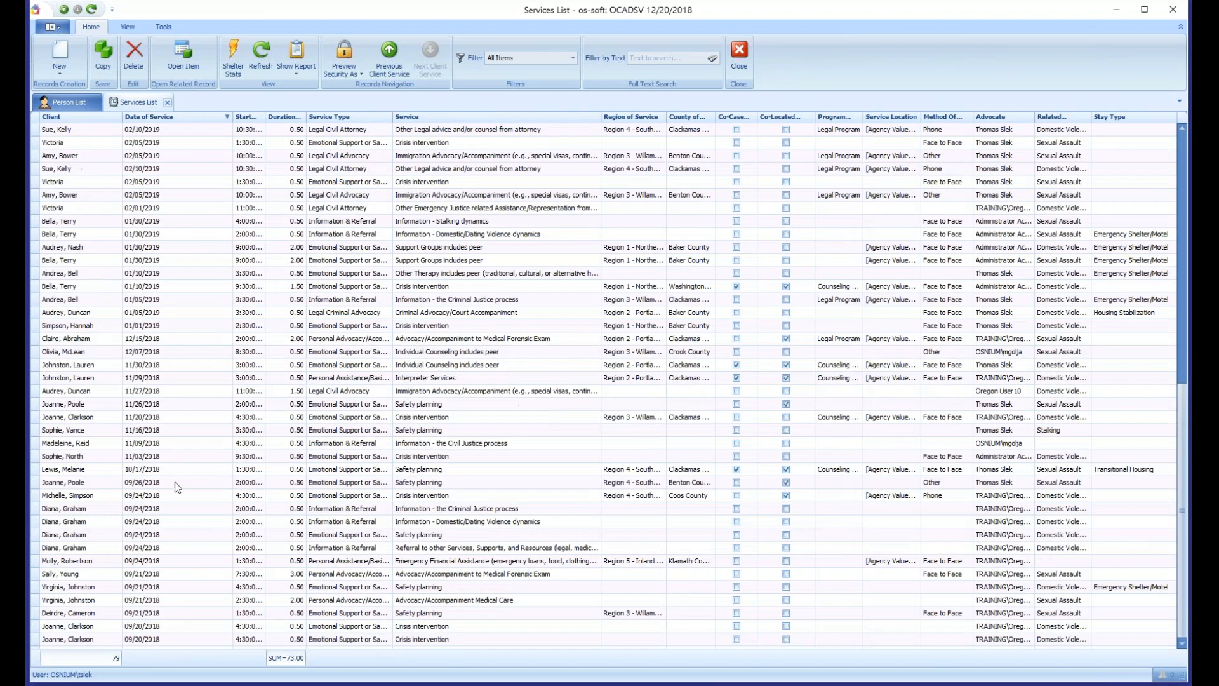
{"action": "left_click", "coordinate": [151, 131]}
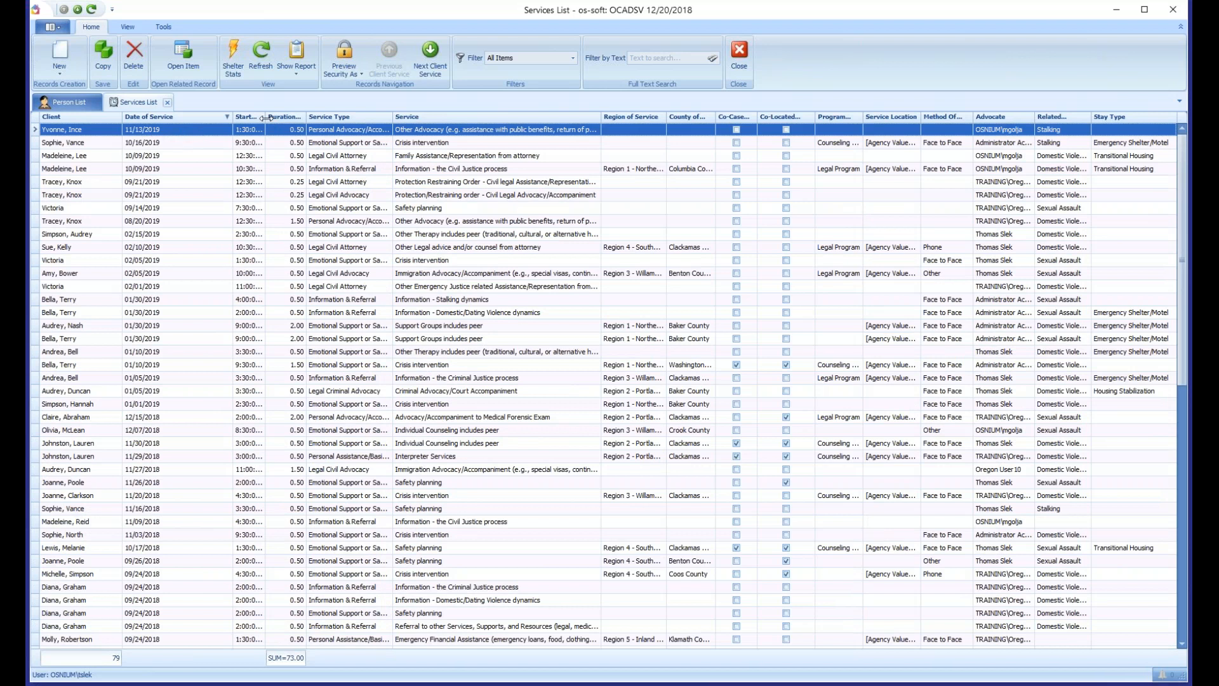
- Widen the Start Time and Duration (hrs) columns to show their full contents, and narrow the Date of Service column
{"action": "left_click_drag", "start_coordinate": [266, 118], "coordinate": [309, 119]}
{"action": "left_click_drag", "start_coordinate": [232, 118], "coordinate": [192, 119]}
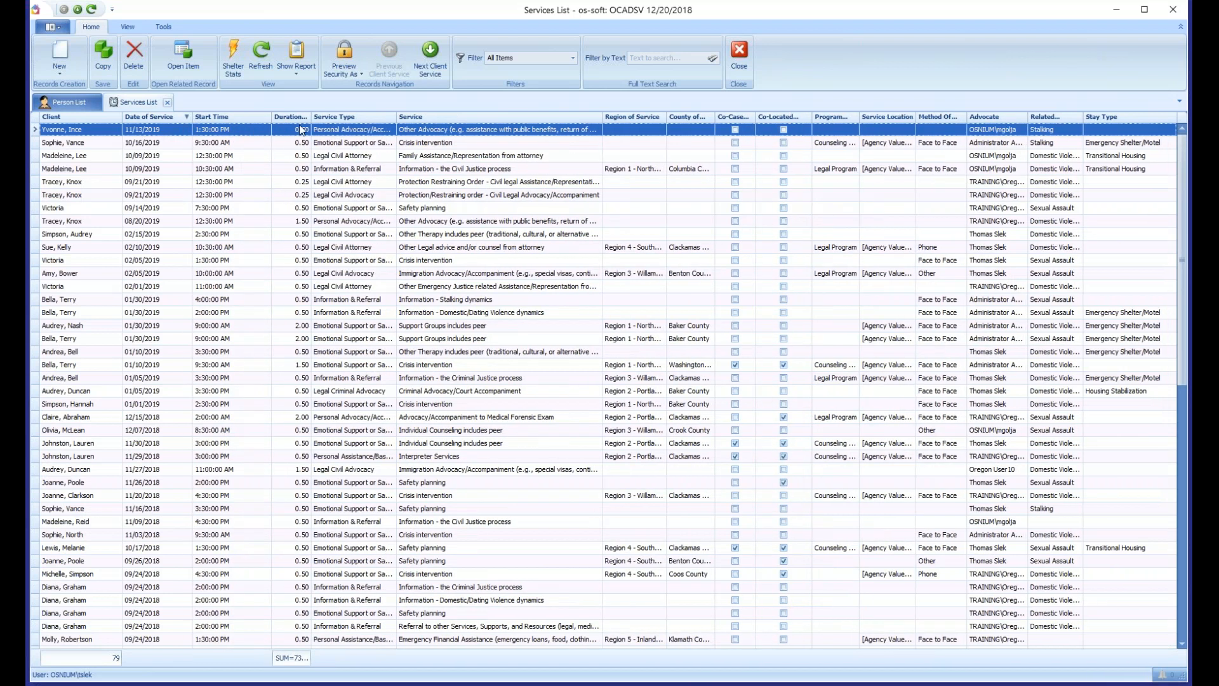
{"action": "left_click_drag", "start_coordinate": [310, 120], "coordinate": [343, 120]}
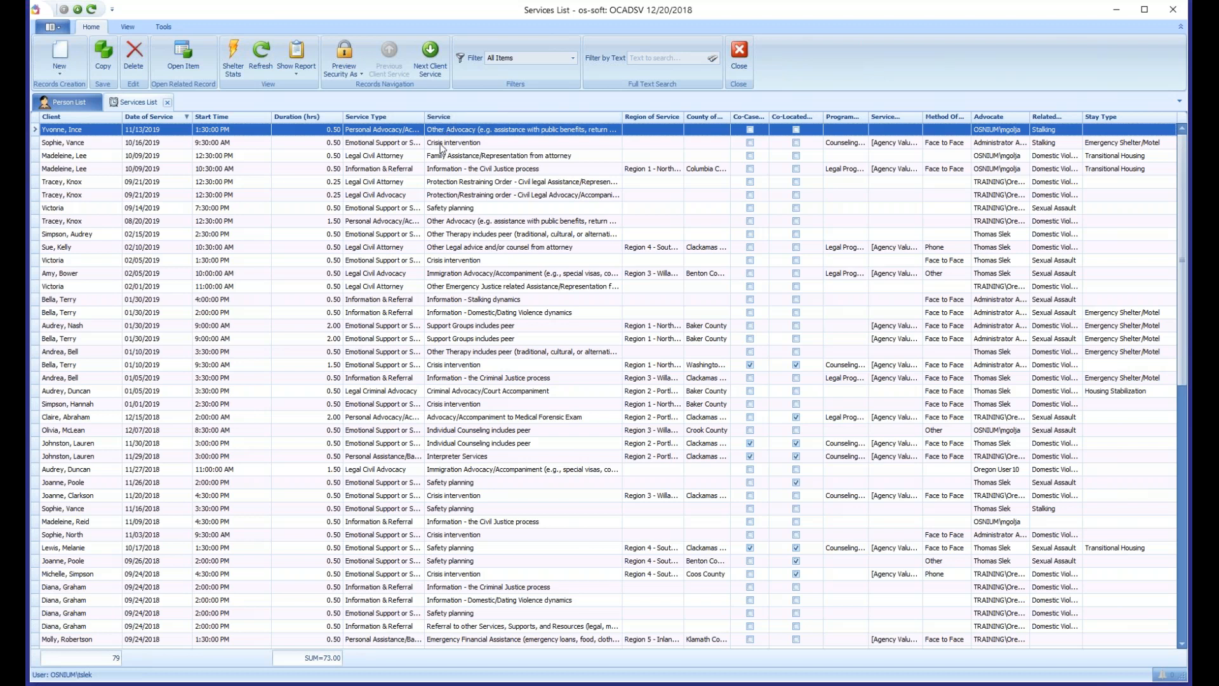
- Filter the services by Service Type to Emotional Support or Safety Services, turning the choice off and on again
{"action": "left_click", "coordinate": [420, 117]}
{"action": "left_click_drag", "start_coordinate": [569, 289], "coordinate": [569, 338]}
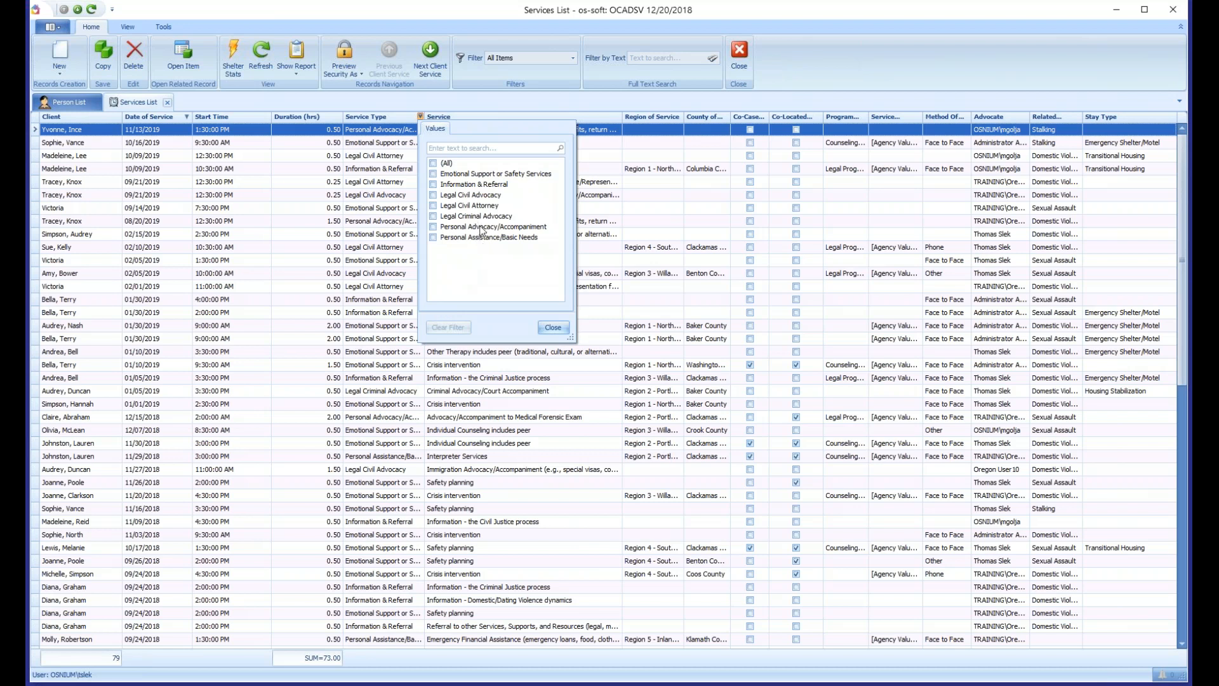
{"action": "left_click", "coordinate": [433, 174]}
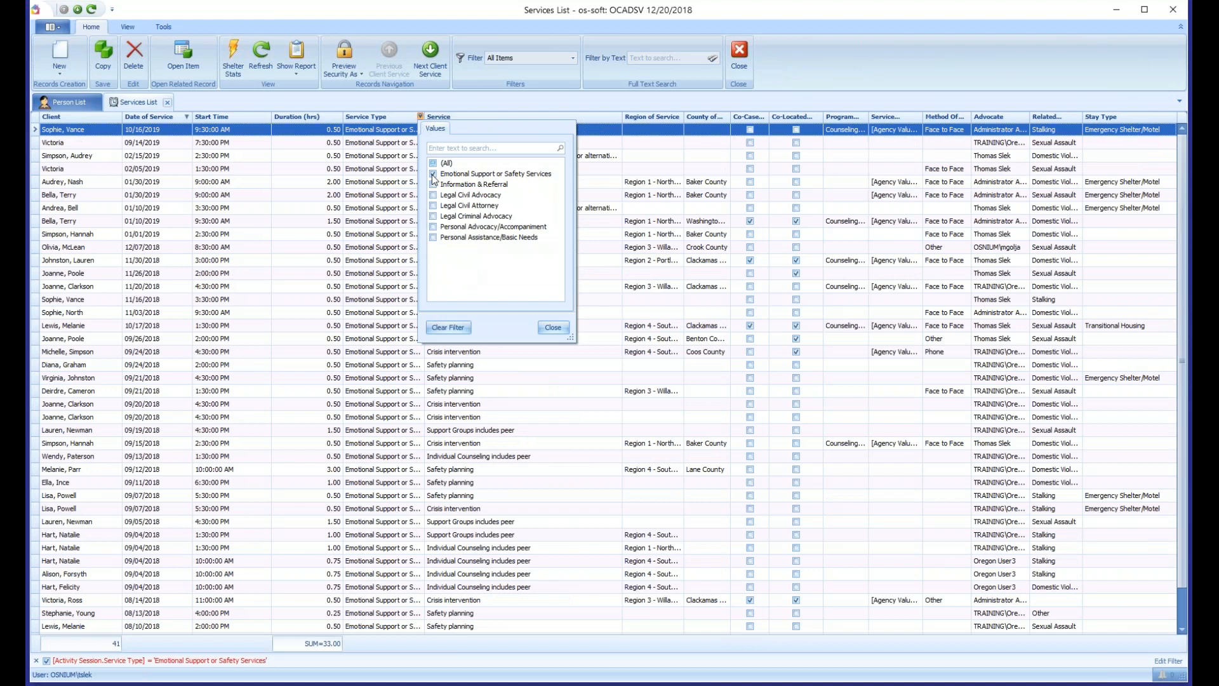
{"action": "left_click", "coordinate": [433, 175]}
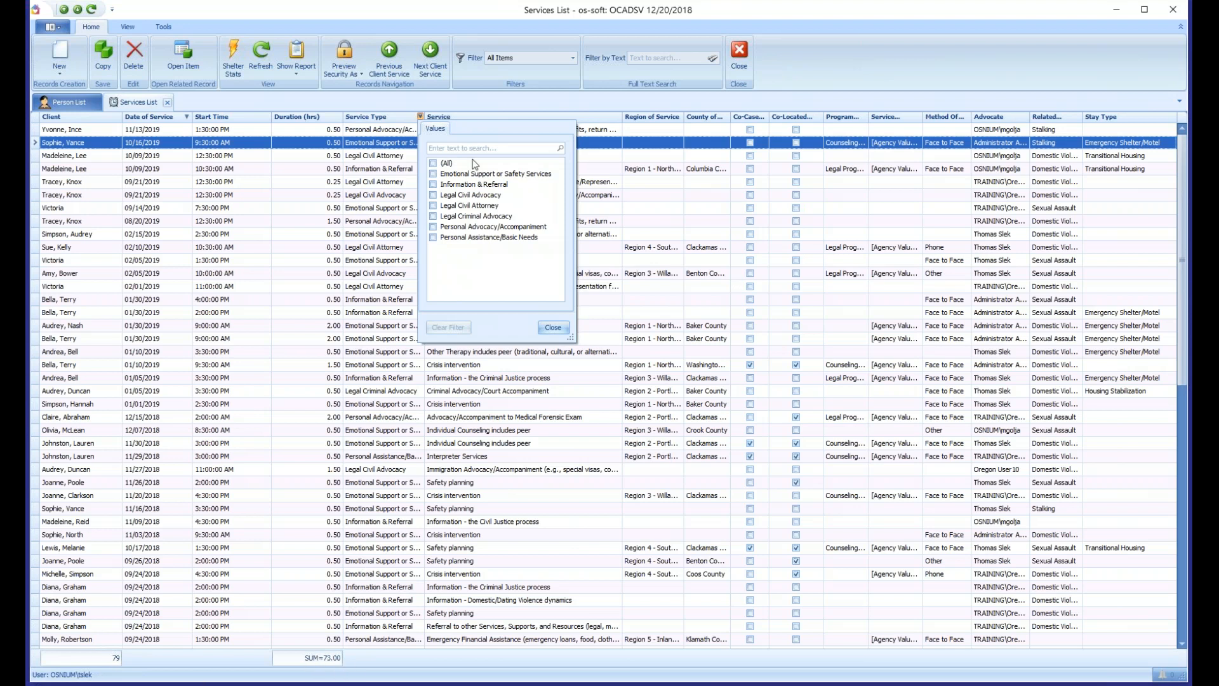
{"action": "left_click", "coordinate": [433, 174]}
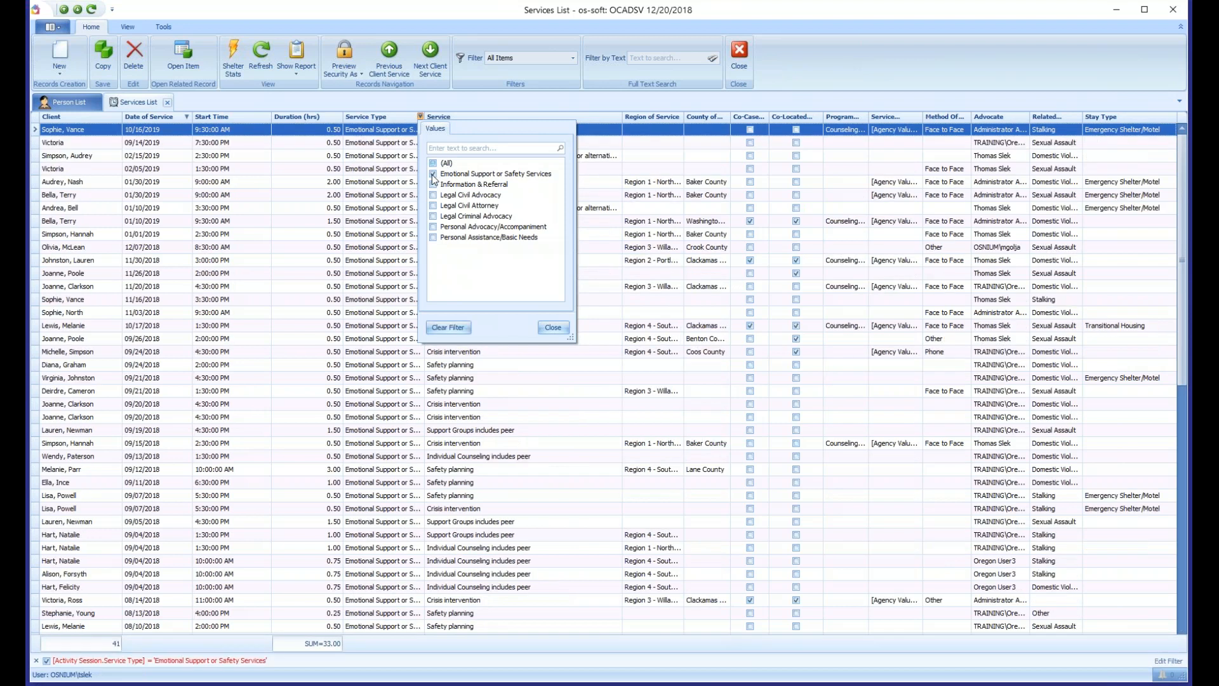
{"action": "left_click", "coordinate": [485, 652]}
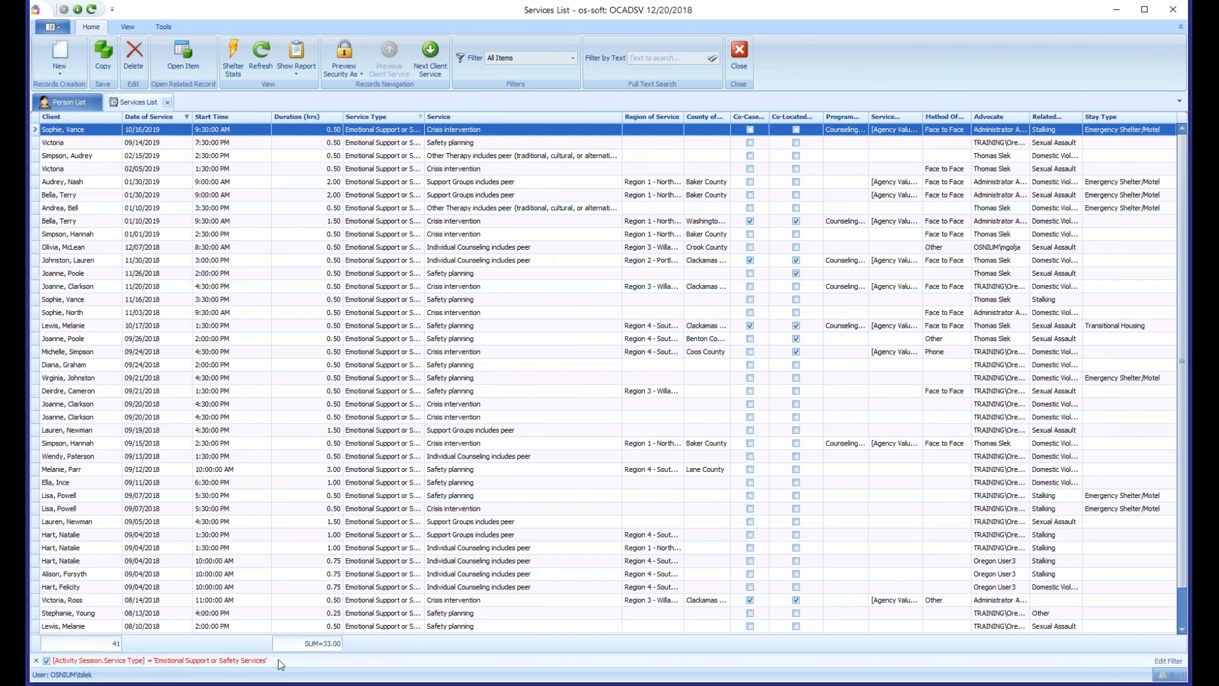
- Disable and re-enable the active Service Type filter, and remove it from the services list
{"action": "left_click", "coordinate": [47, 660]}
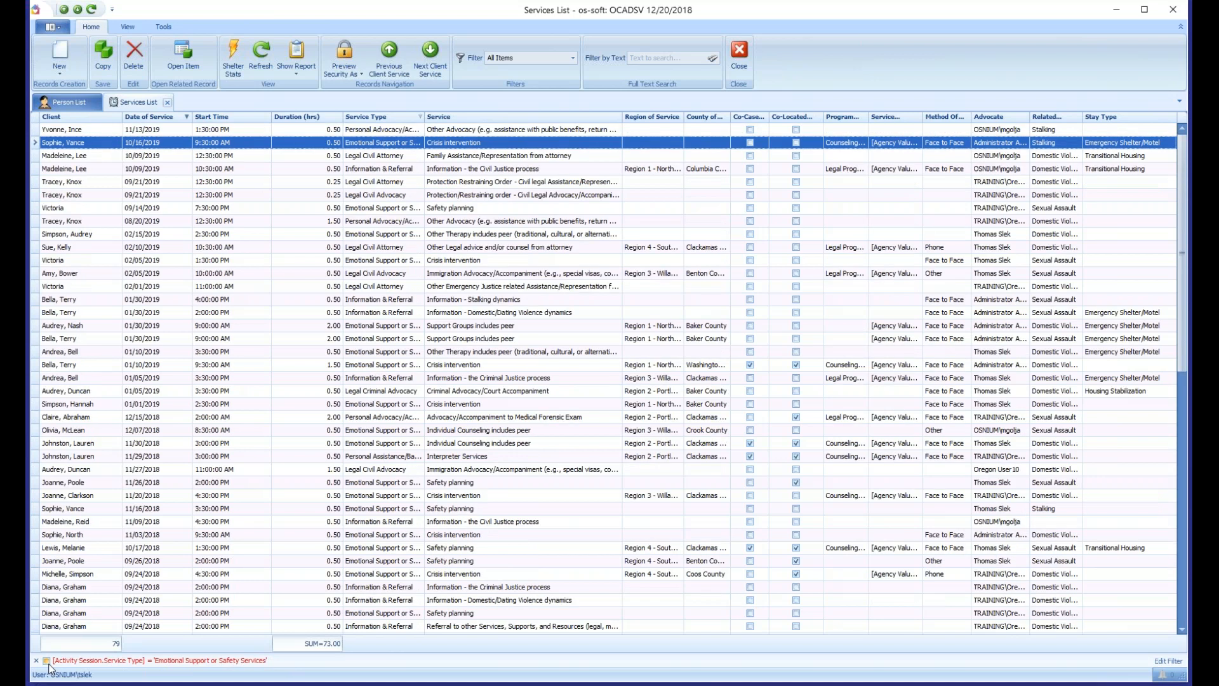
{"action": "left_click", "coordinate": [48, 662]}
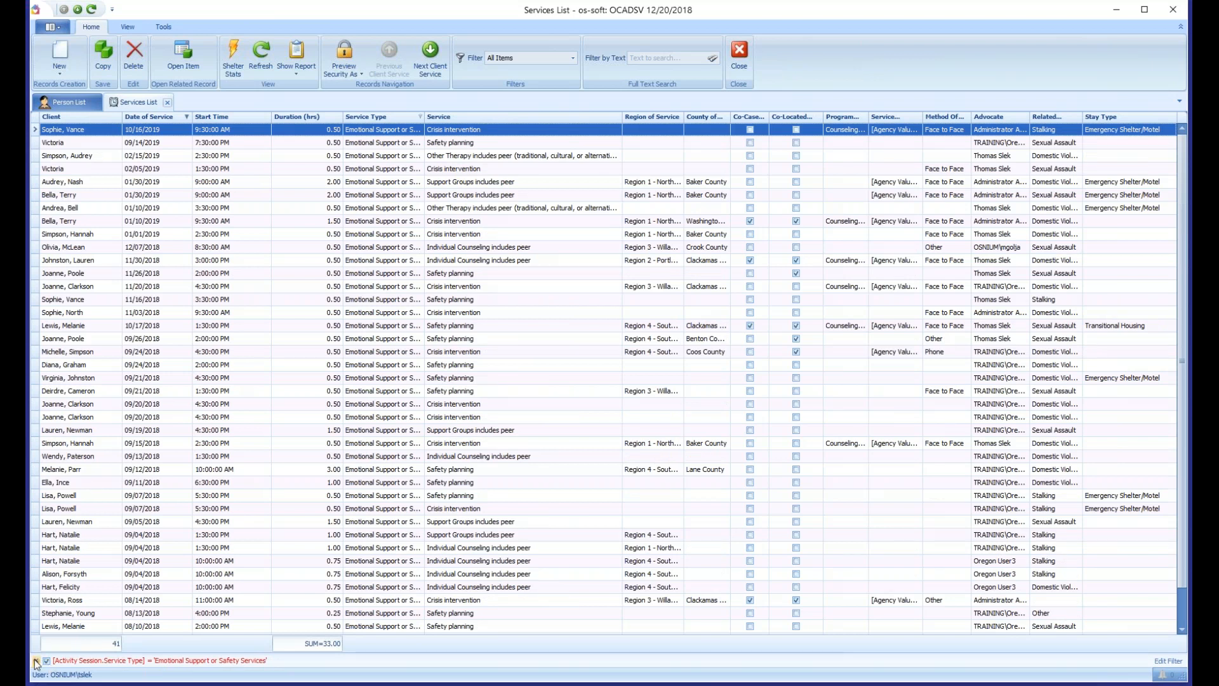
{"action": "left_click", "coordinate": [36, 661]}
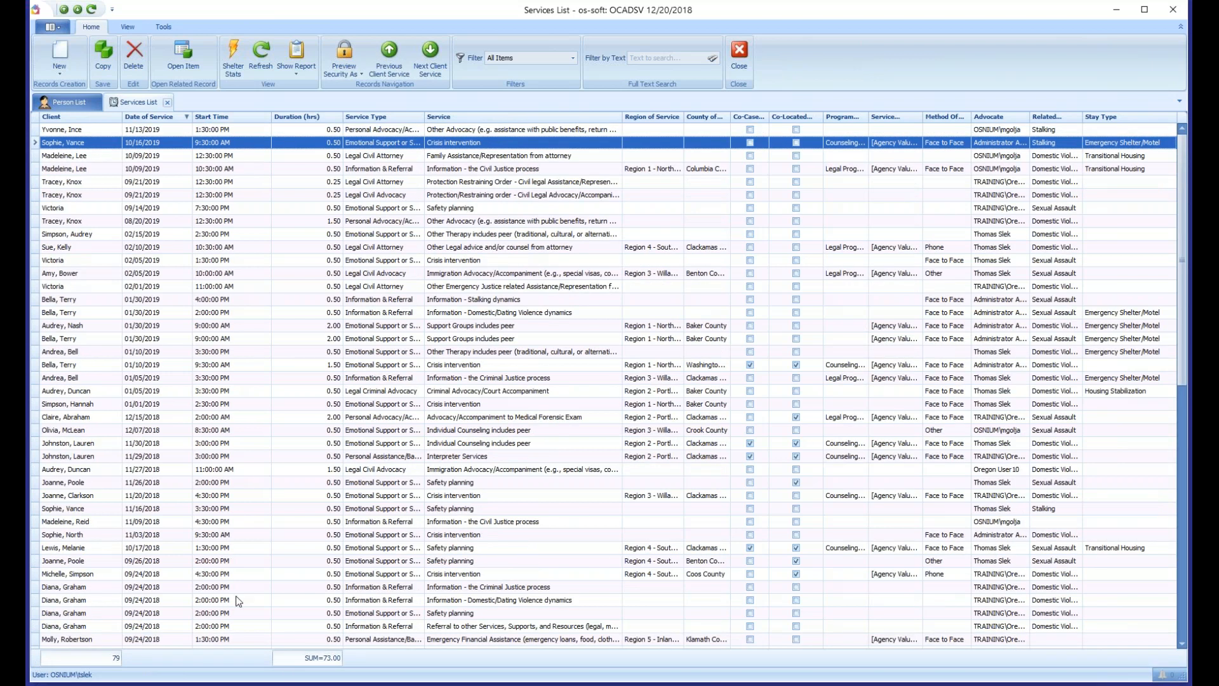
- Widen the Service Type column to show full names and filter it to Legal Civil Advocacy and Legal Civil Attorney
{"action": "left_click_drag", "start_coordinate": [424, 118], "coordinate": [501, 116]}
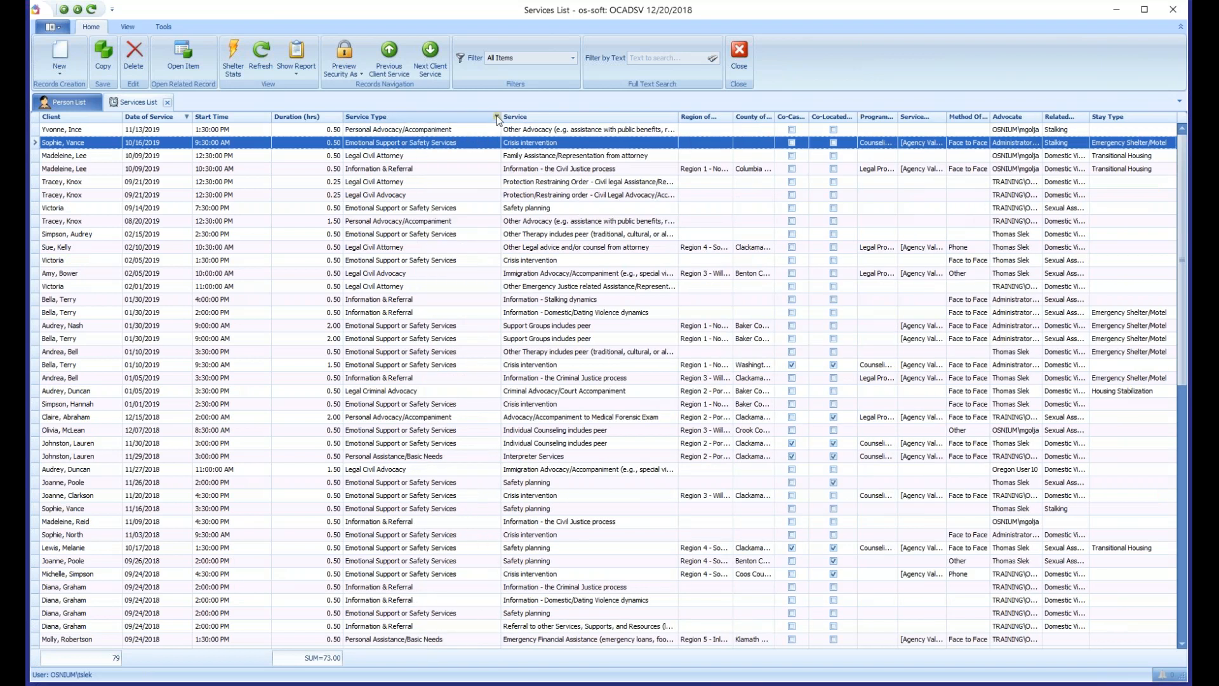
{"action": "left_click", "coordinate": [498, 117]}
{"action": "left_click", "coordinate": [510, 173]}
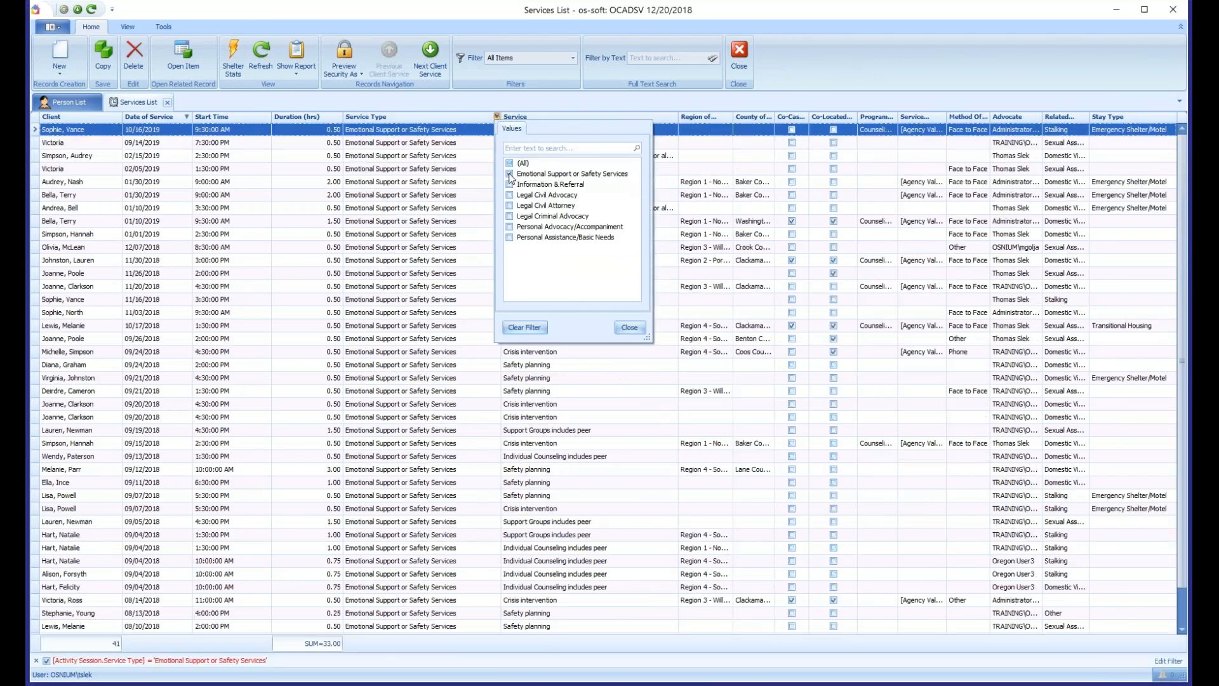
{"action": "left_click", "coordinate": [510, 206]}
{"action": "left_click", "coordinate": [509, 195]}
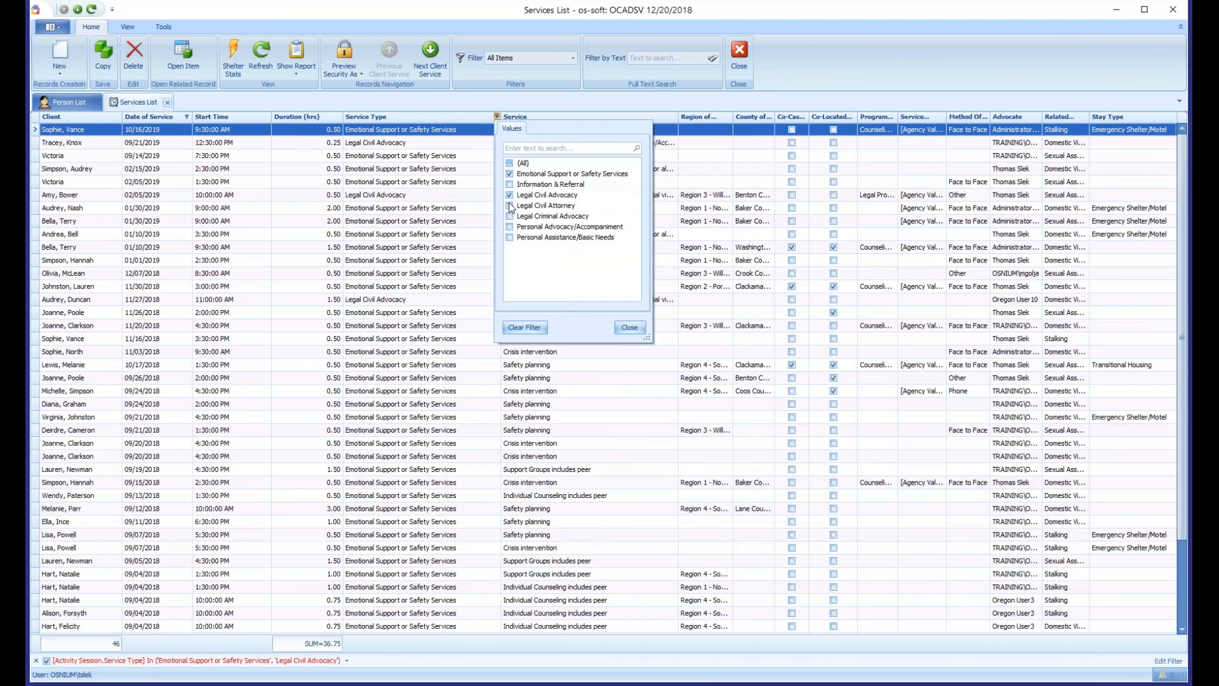
{"action": "left_click", "coordinate": [510, 174]}
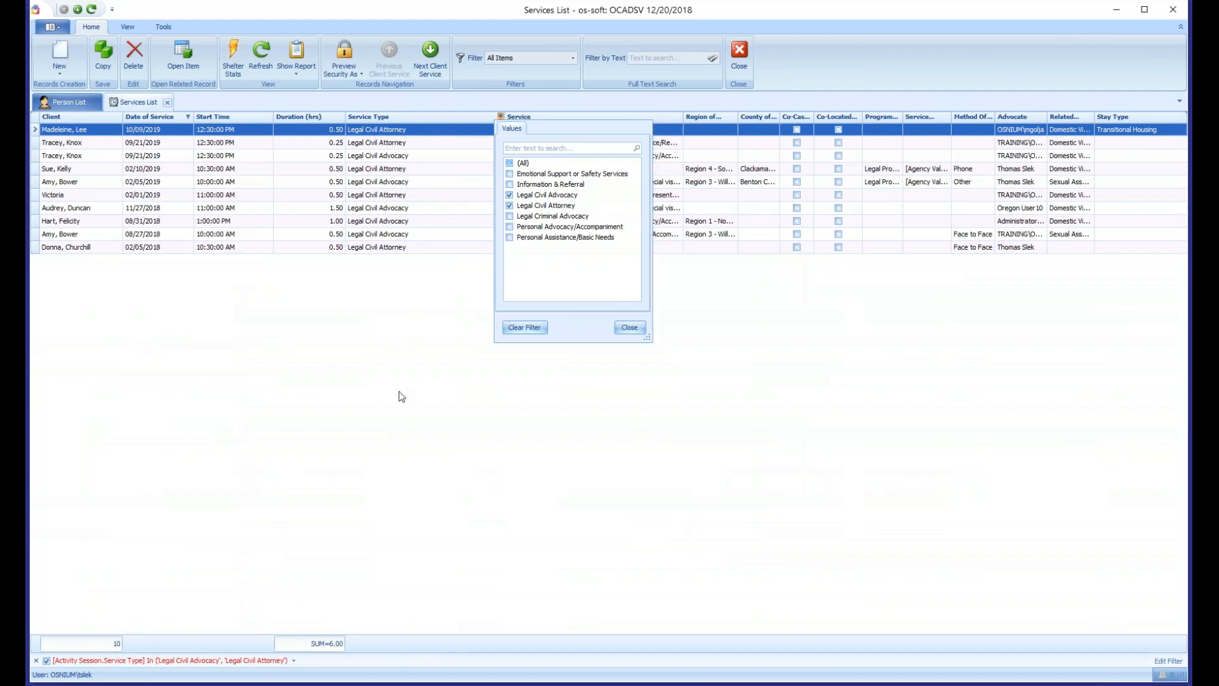
{"action": "left_click", "coordinate": [389, 377]}
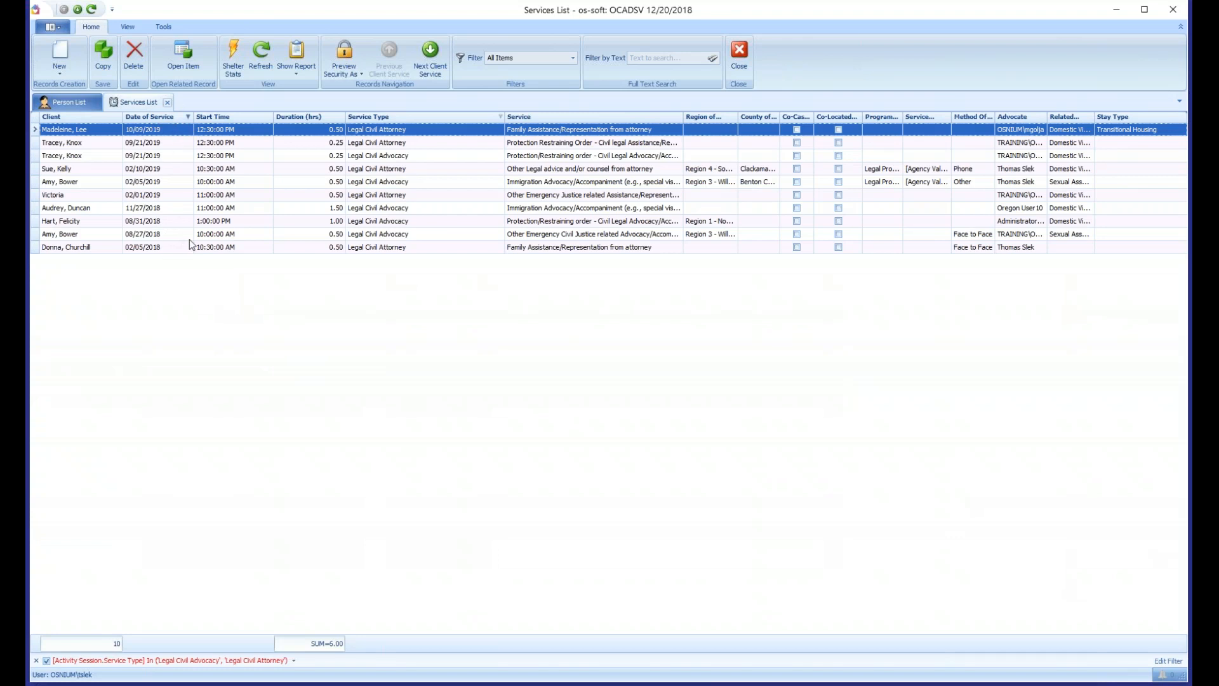
- Filter Date of Service to dates between 01/01/2018 and 12/31/2018, keeping the Service Type filter
{"action": "left_click", "coordinate": [191, 117]}
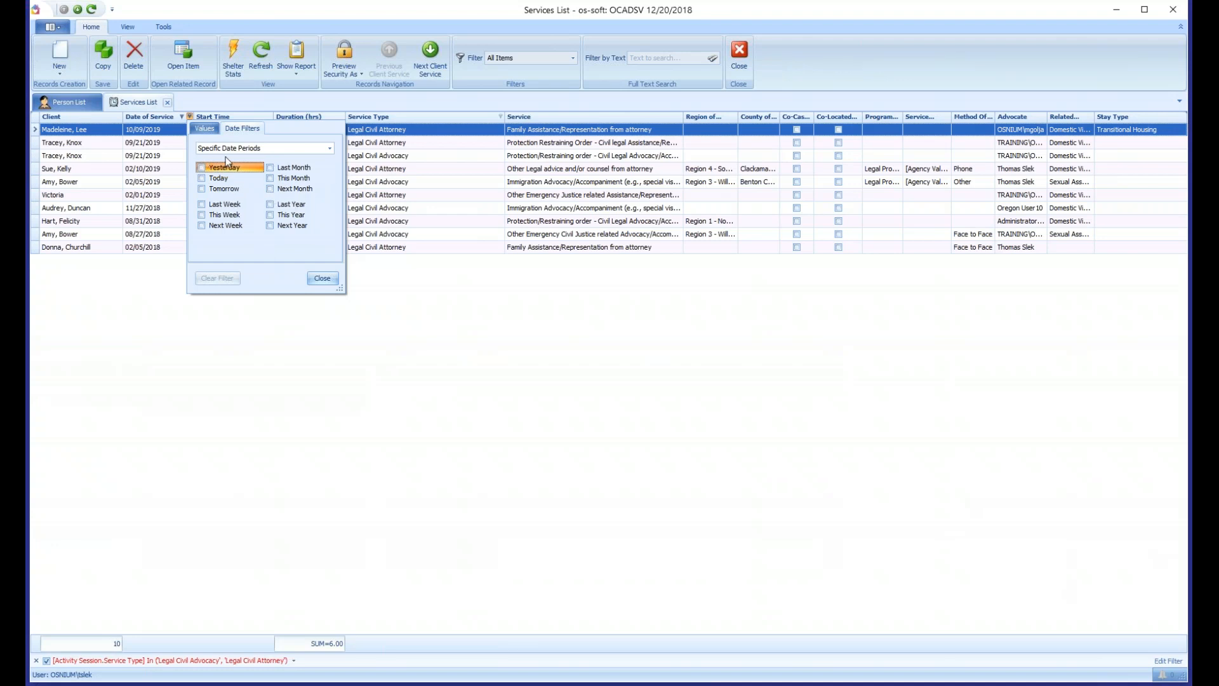
{"action": "left_click", "coordinate": [330, 148]}
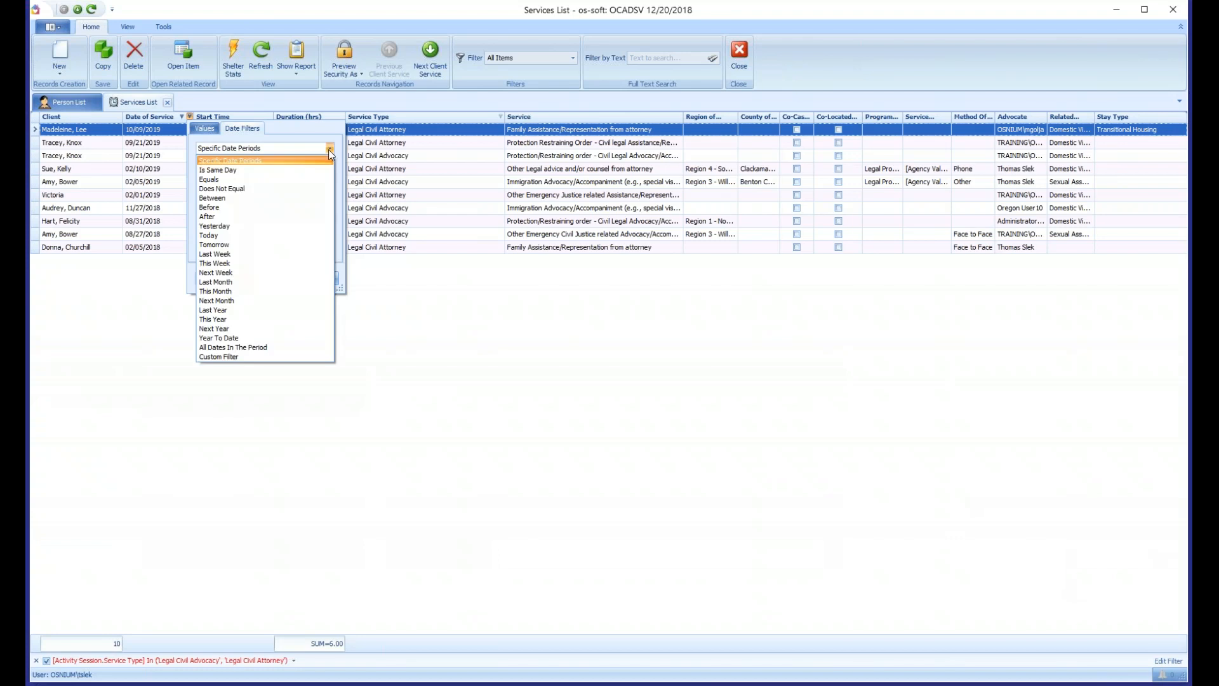
{"action": "left_click", "coordinate": [221, 198]}
{"action": "left_click", "coordinate": [258, 169]}
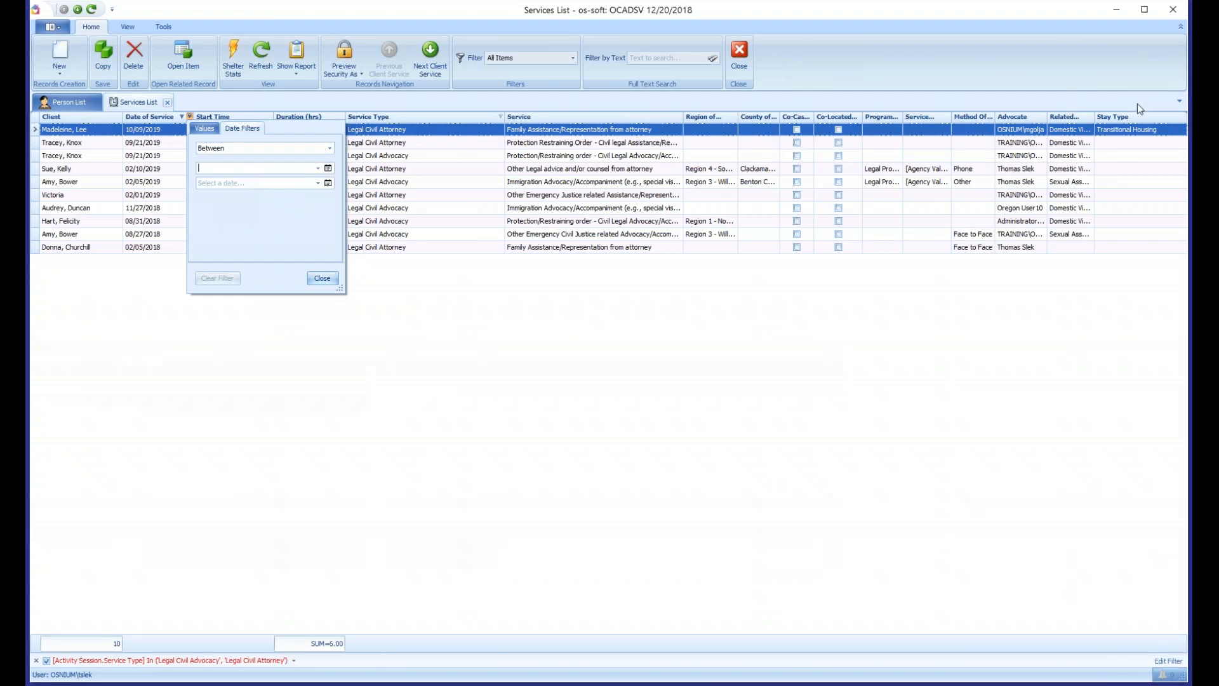
{"action": "type", "text": "01/05/2019"}
{"action": "left_click", "coordinate": [212, 169]}
{"action": "key", "text": "Right"}
{"action": "type", "text": "2018"}
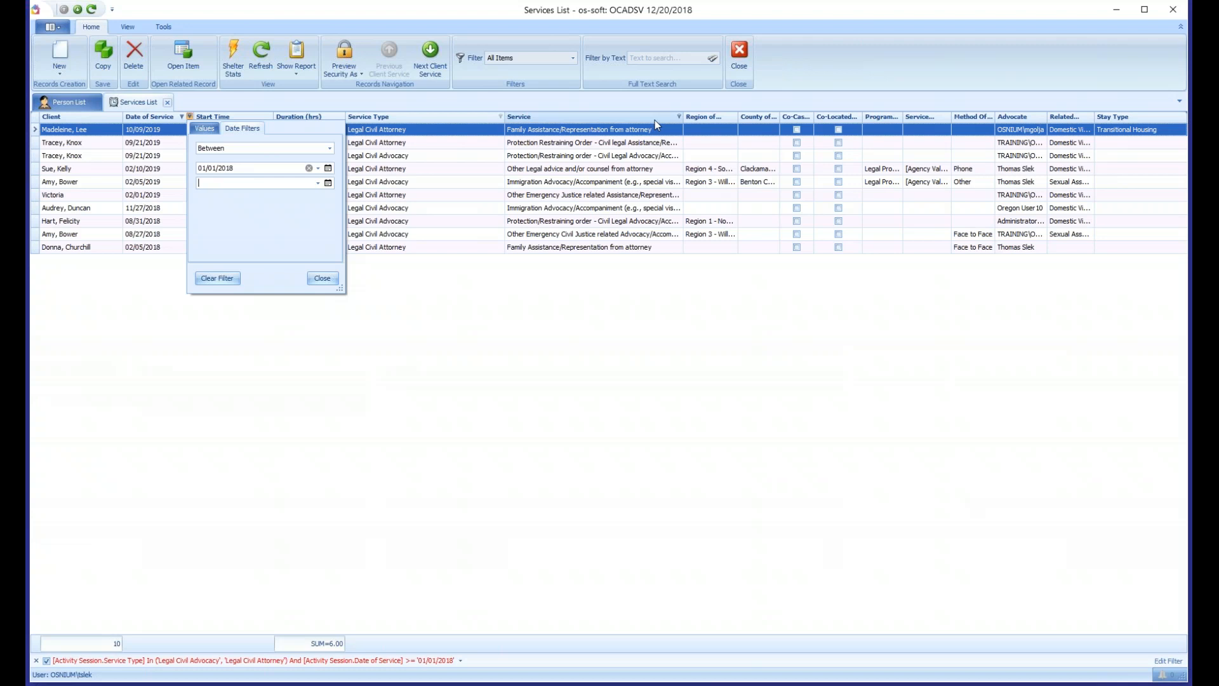
{"action": "key", "text": "Tab"}
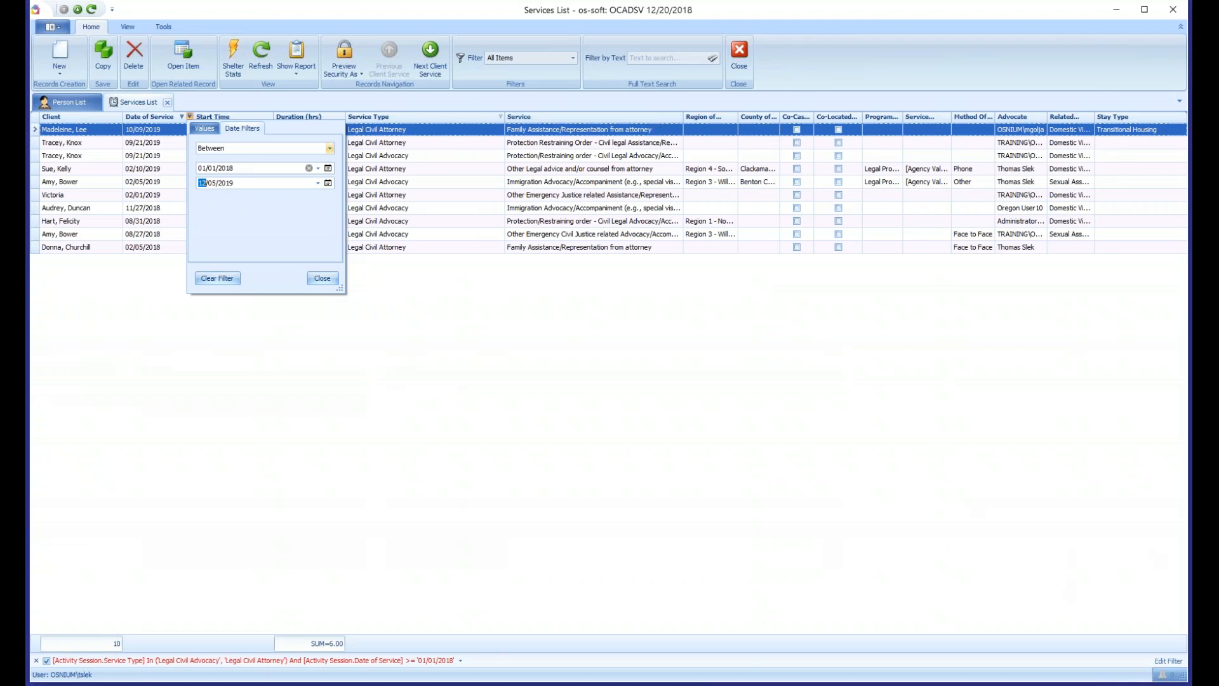
{"action": "left_click", "coordinate": [210, 183]}
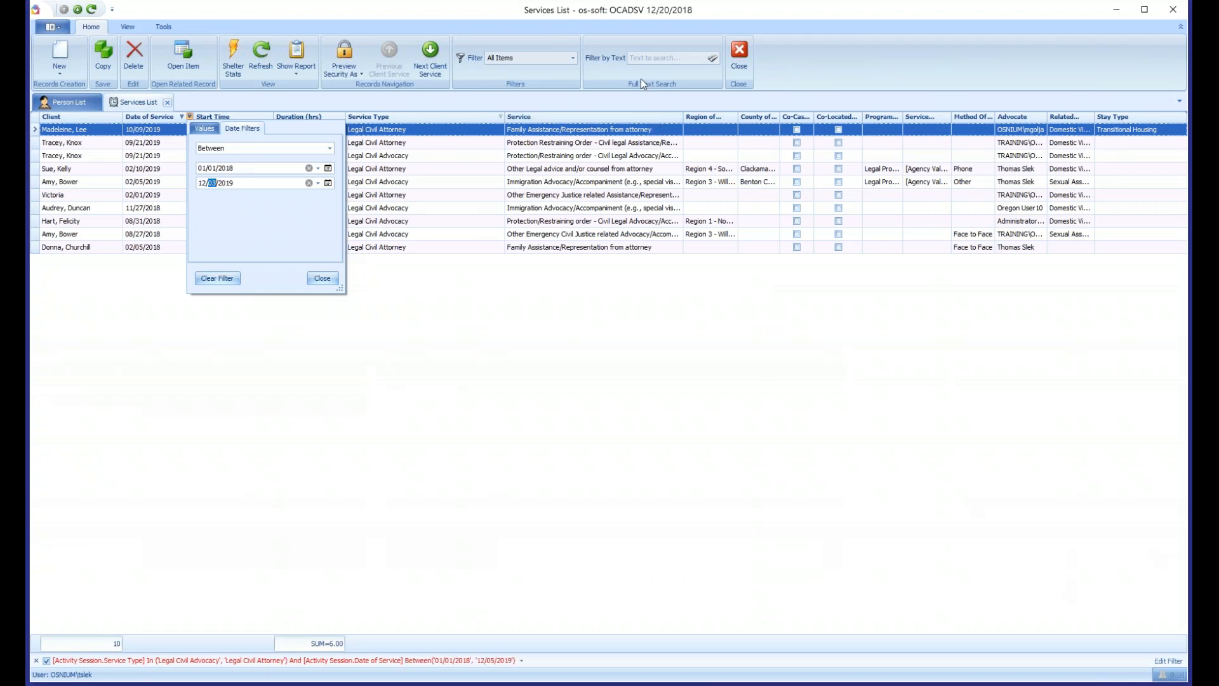
{"action": "type", "text": "31/2018"}
{"action": "left_click", "coordinate": [372, 443]}
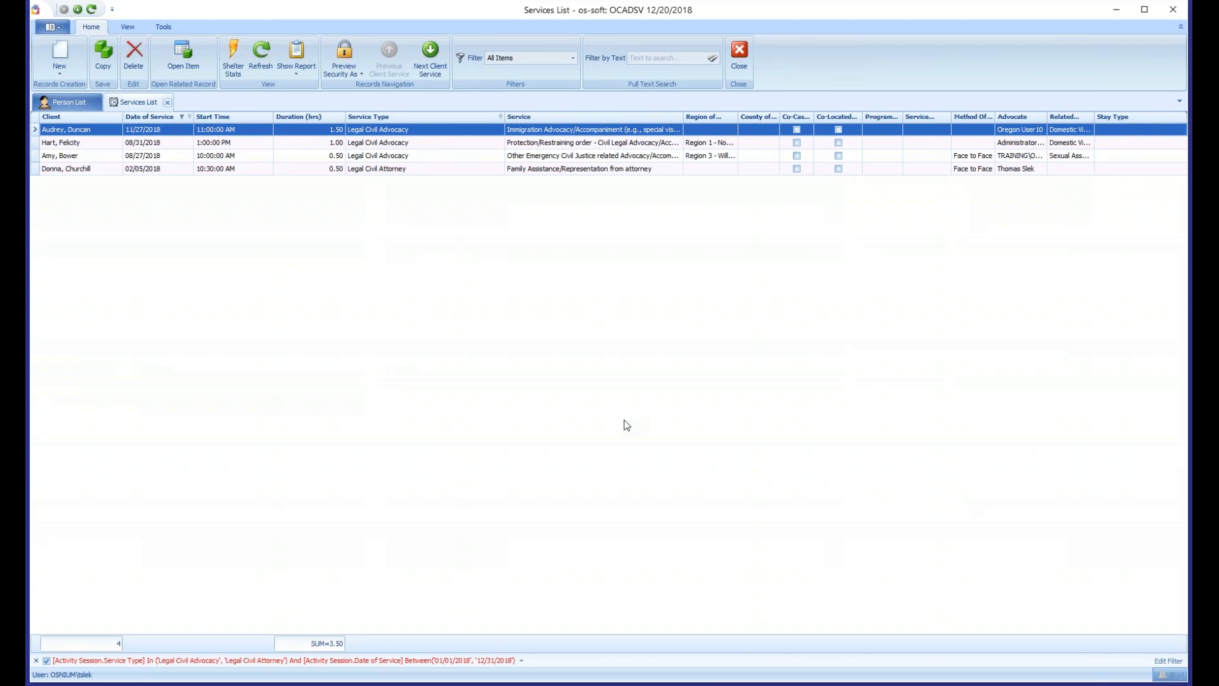
- Clear all list filters and switch the Duration (hrs) summary to none, to average, and back to sum
{"action": "left_click", "coordinate": [36, 660]}
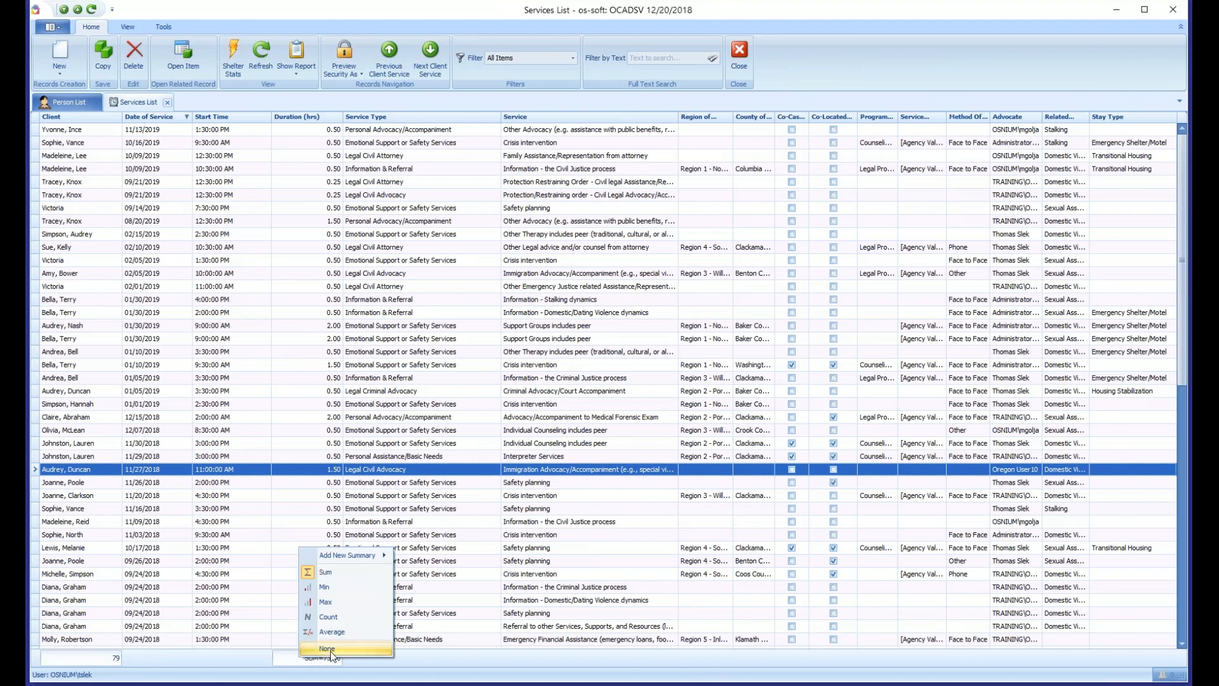
{"action": "left_click", "coordinate": [327, 648]}
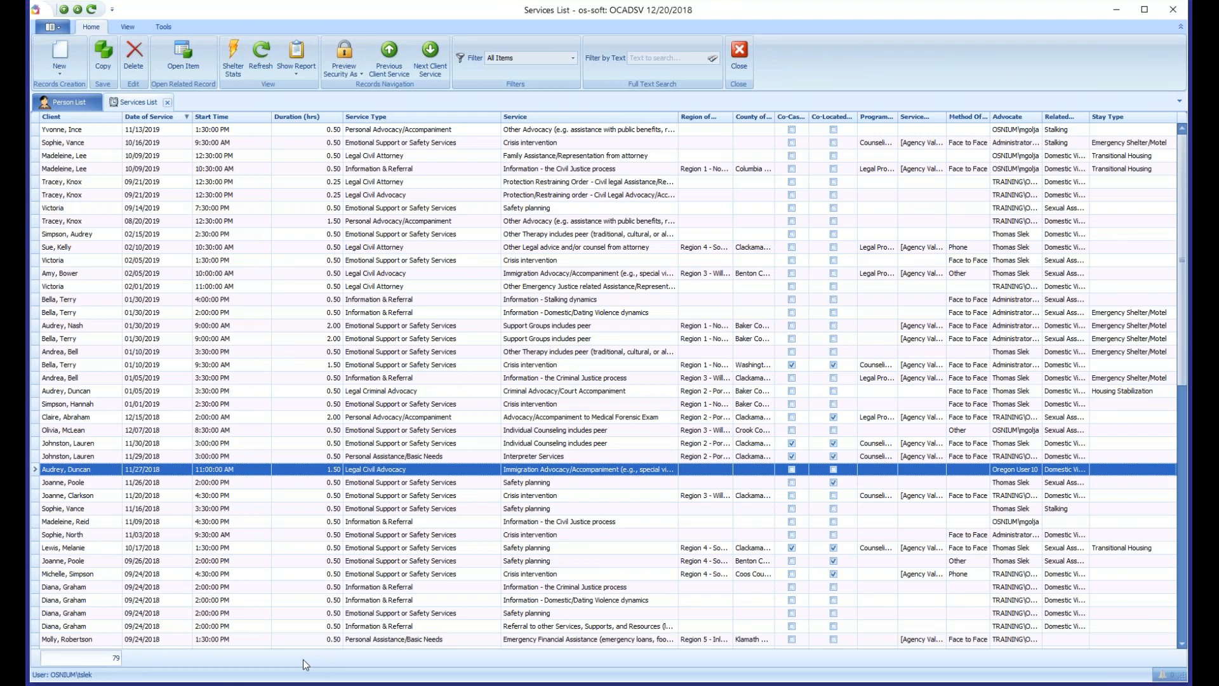
{"action": "right_click", "coordinate": [303, 659]}
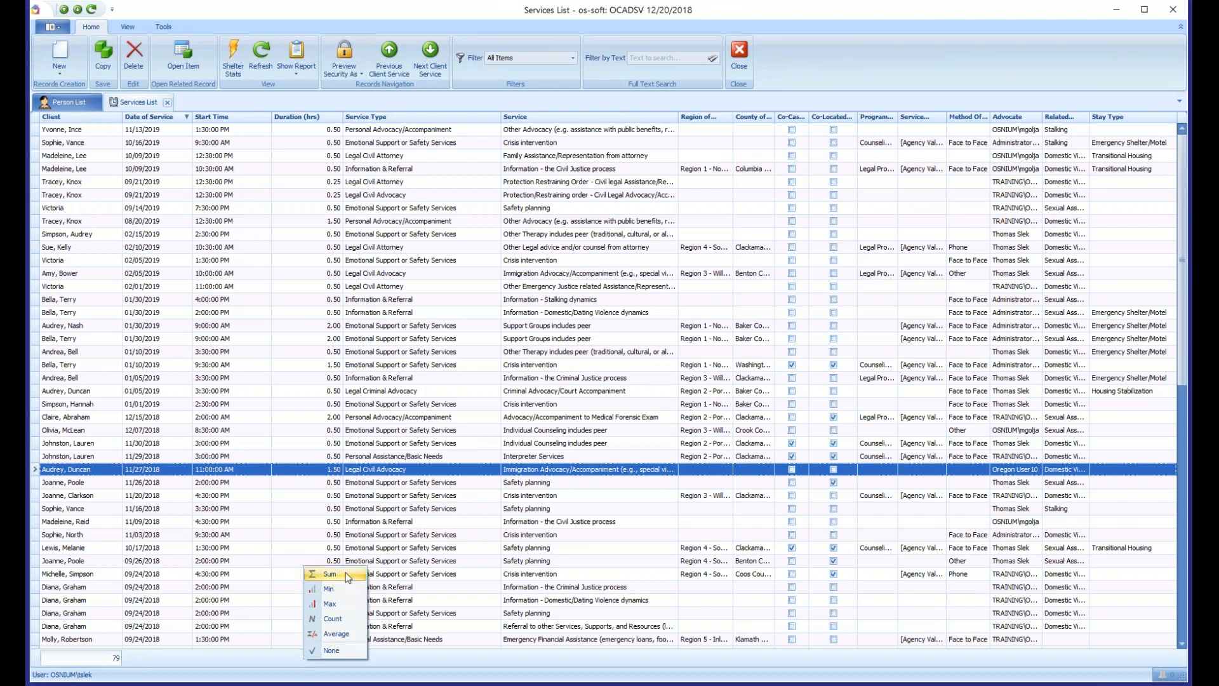
{"action": "left_click", "coordinate": [344, 636]}
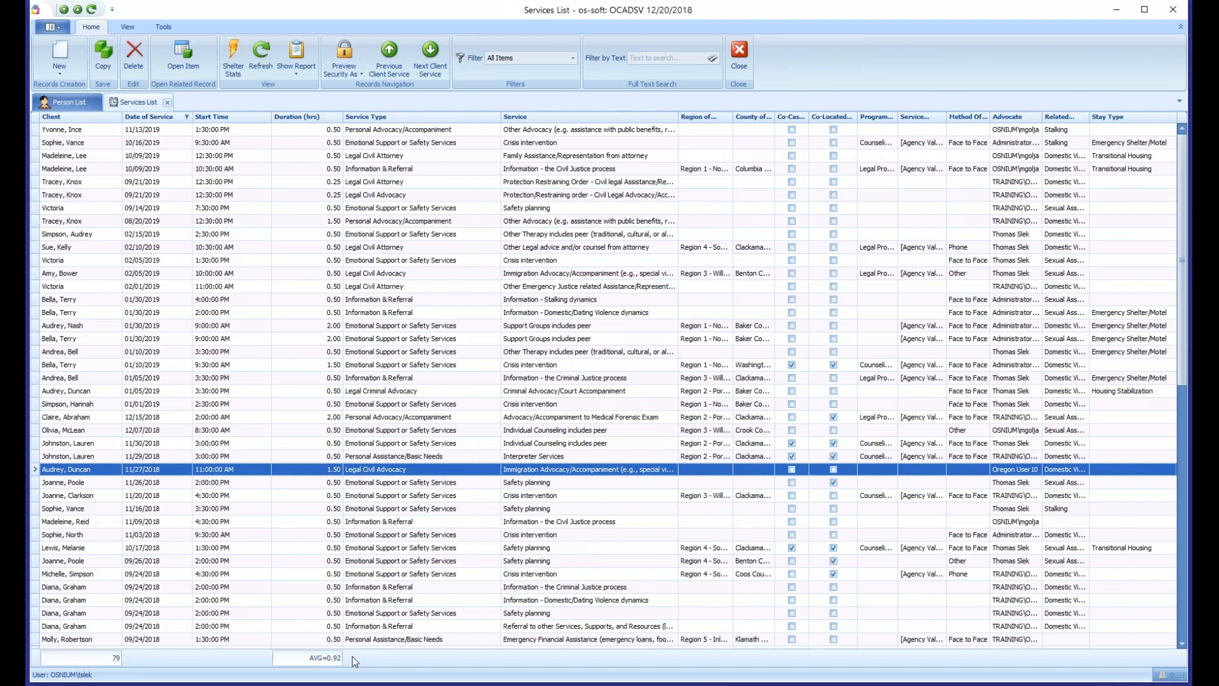
{"action": "right_click", "coordinate": [311, 662]}
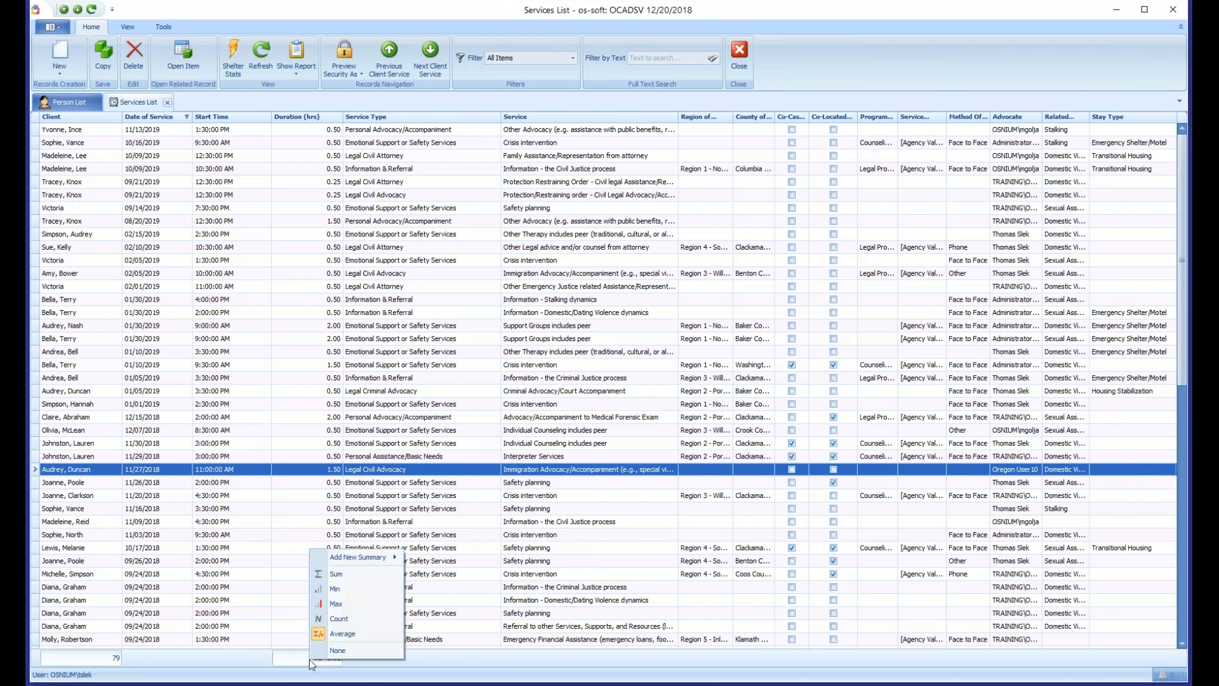
{"action": "left_click", "coordinate": [336, 574]}
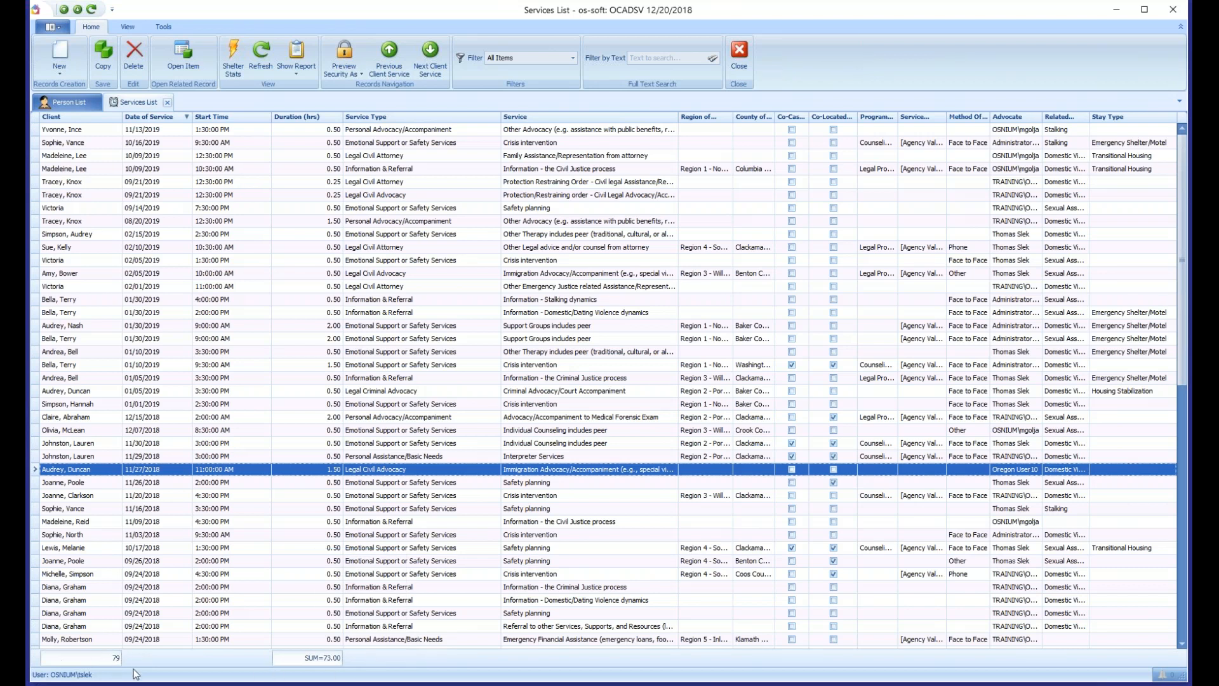
- Remove the record count summary under the Client column and add the count back
{"action": "right_click", "coordinate": [92, 660]}
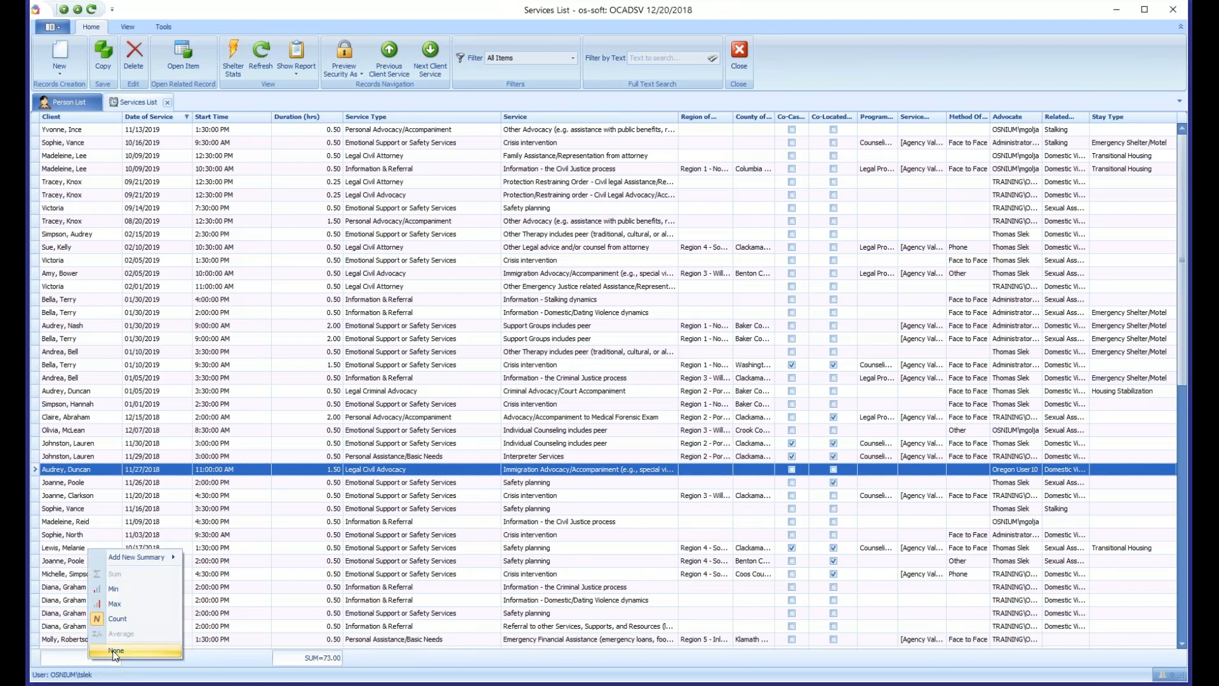
{"action": "left_click", "coordinate": [115, 652]}
{"action": "right_click", "coordinate": [79, 661]}
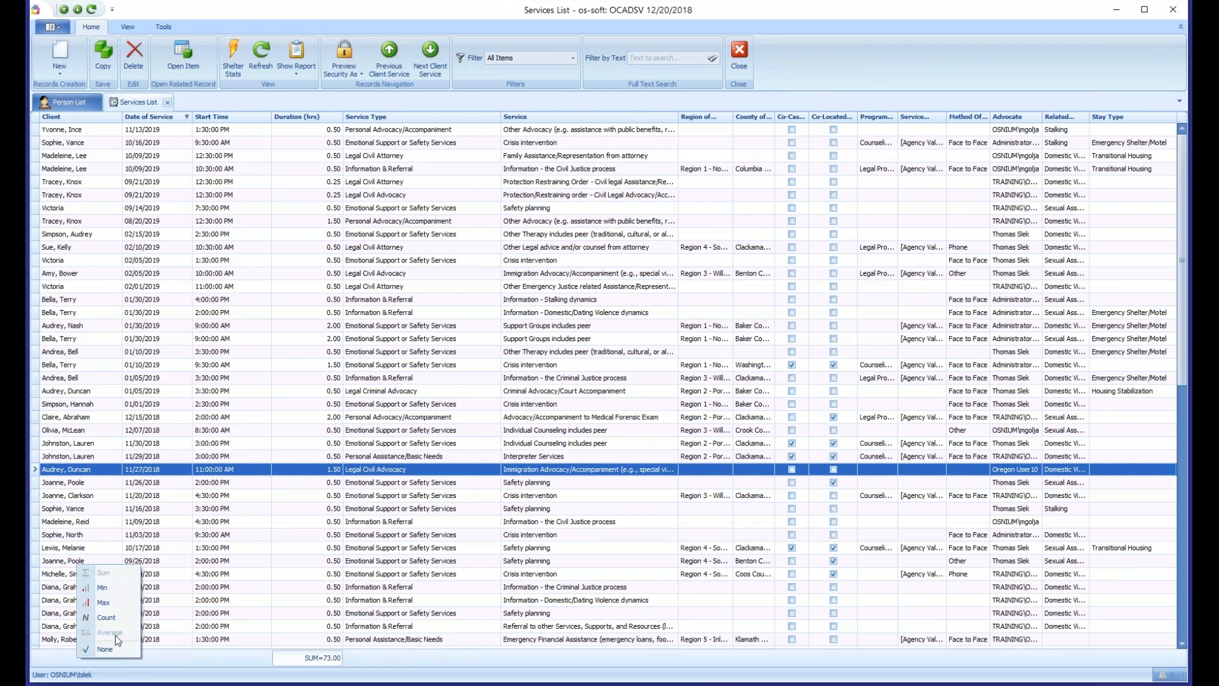
{"action": "left_click", "coordinate": [107, 619]}
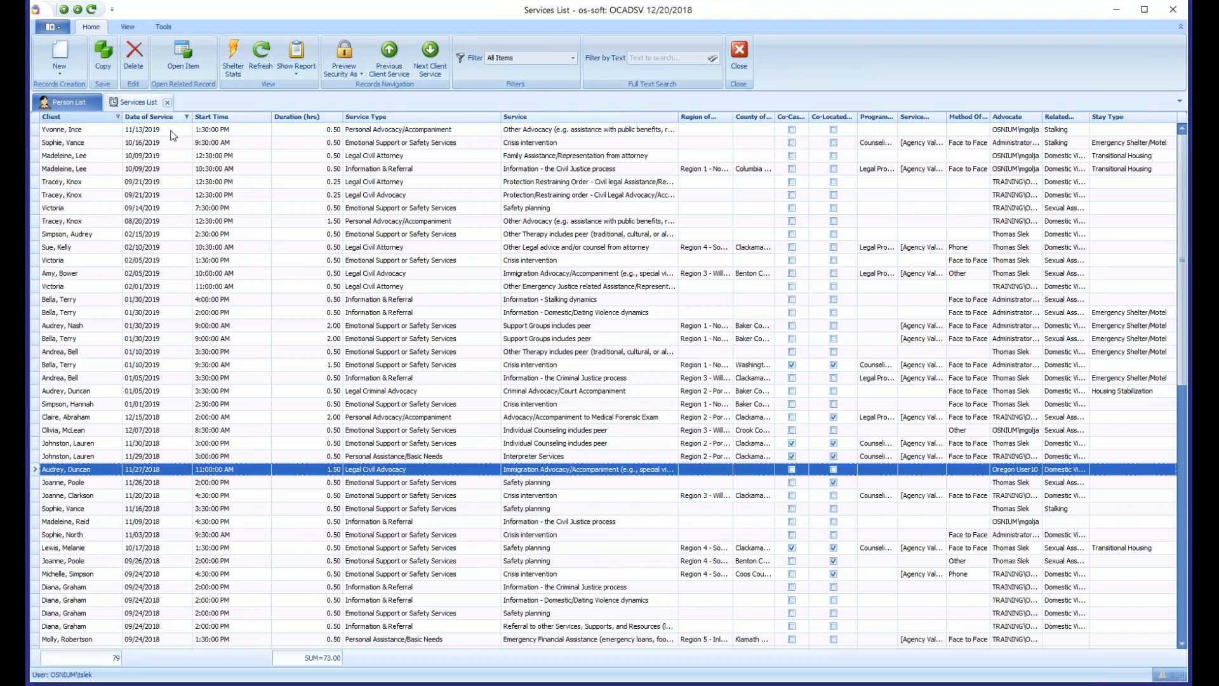
{"action": "left_click", "coordinate": [51, 27]}
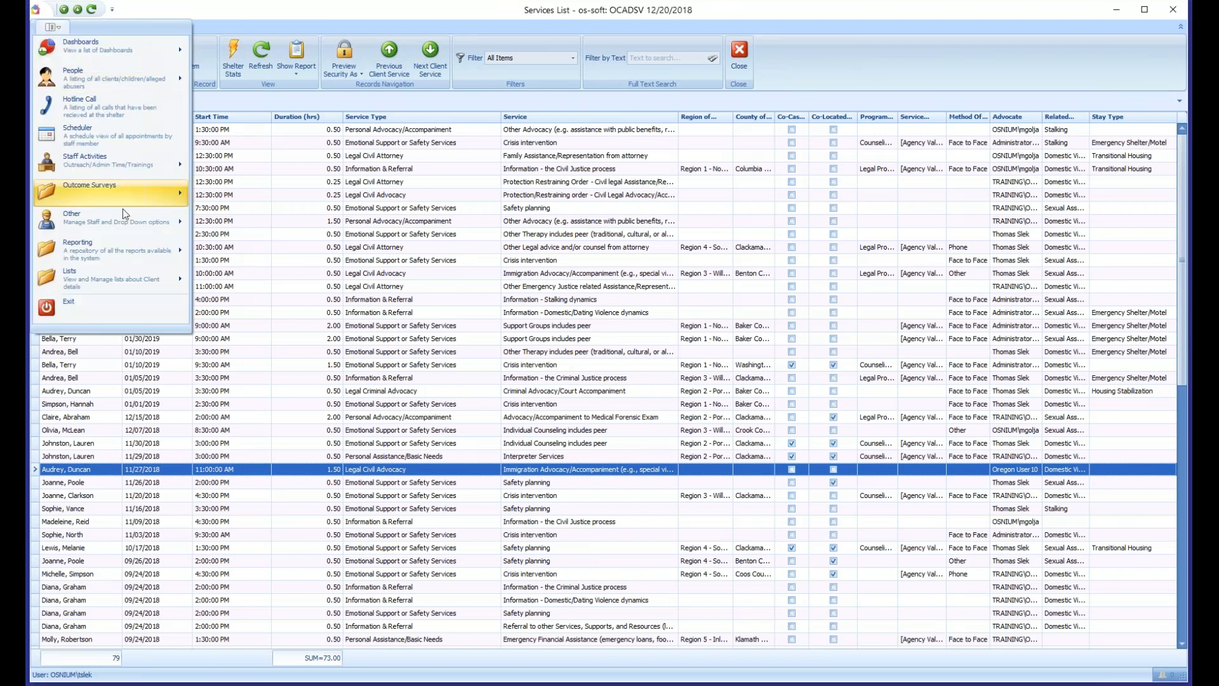
{"action": "mouse_move", "coordinate": [123, 223]}
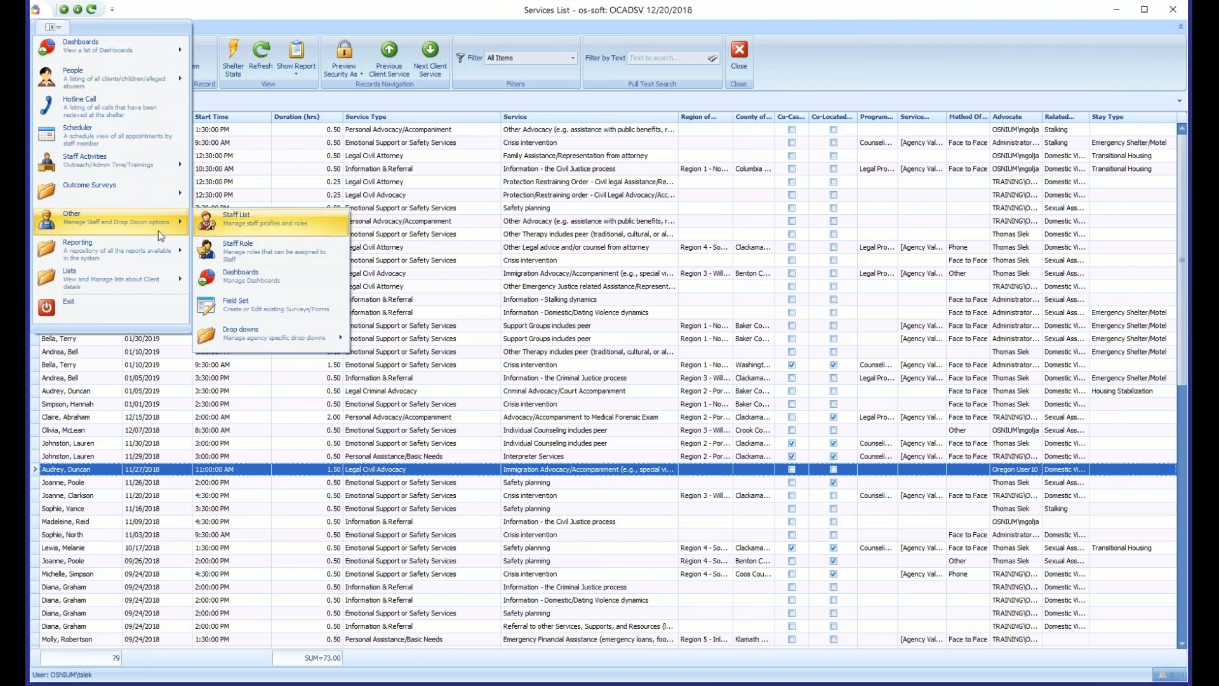
{"action": "mouse_move", "coordinate": [146, 283]}
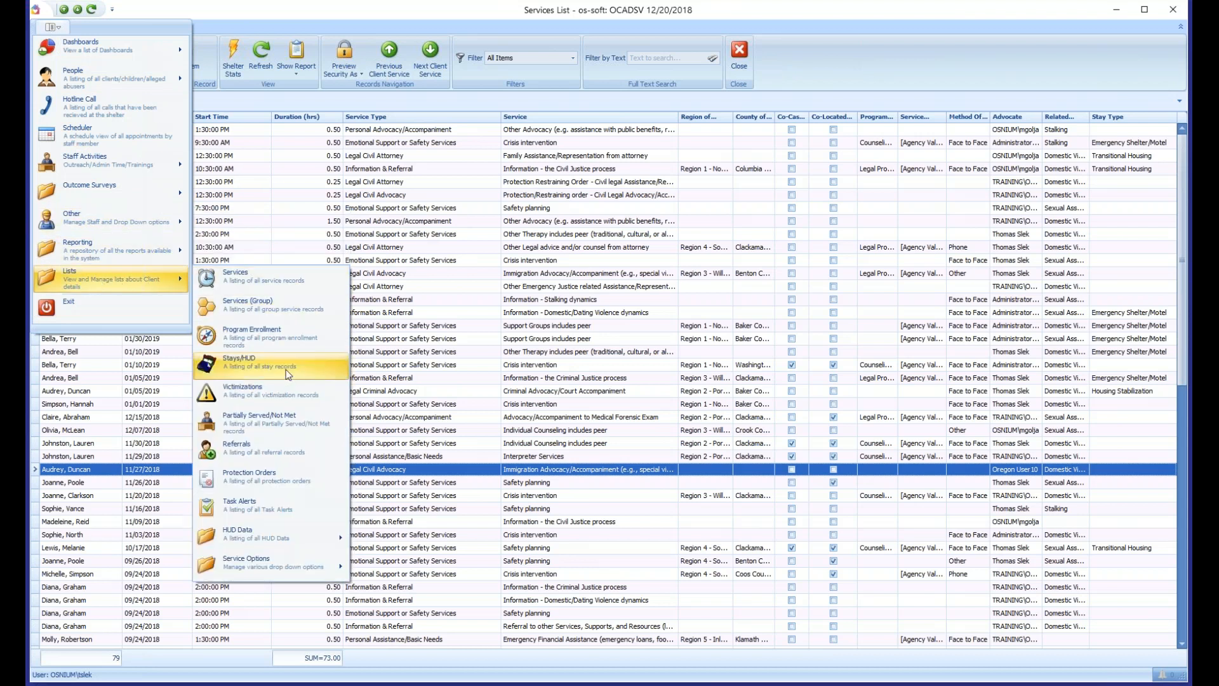
{"action": "left_click", "coordinate": [569, 274]}
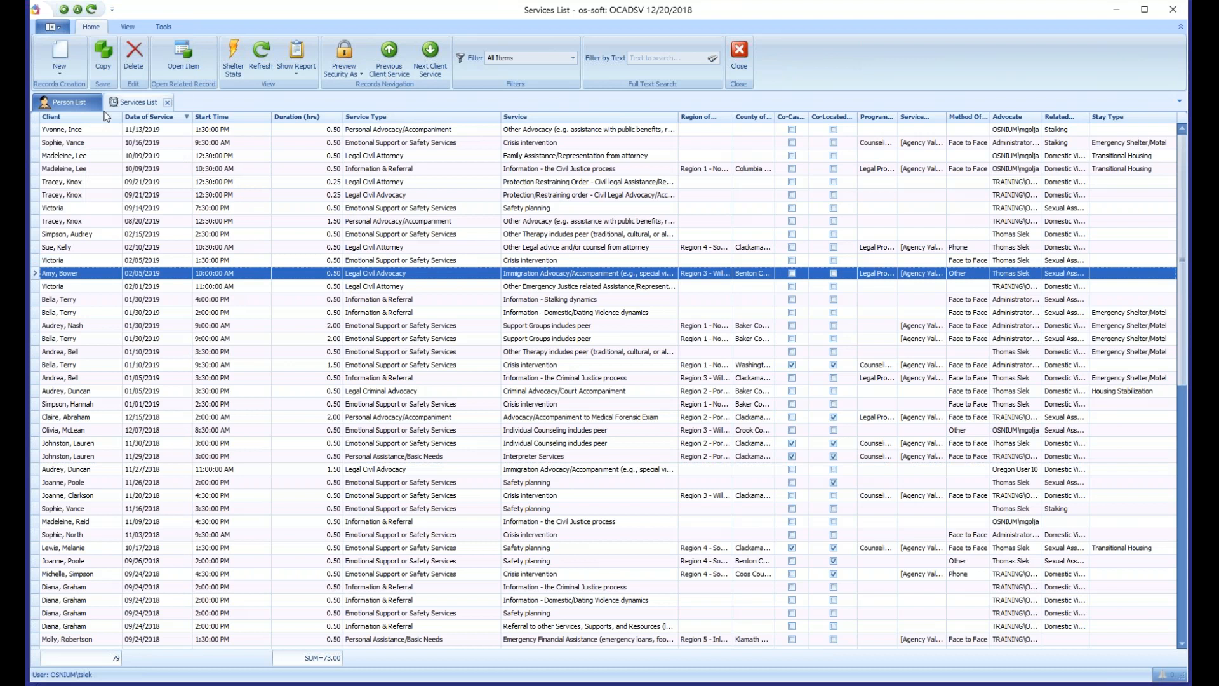
- Show the find panel, search the services list for a client's last name, then clear the search and hide the panel
{"action": "right_click", "coordinate": [78, 121]}
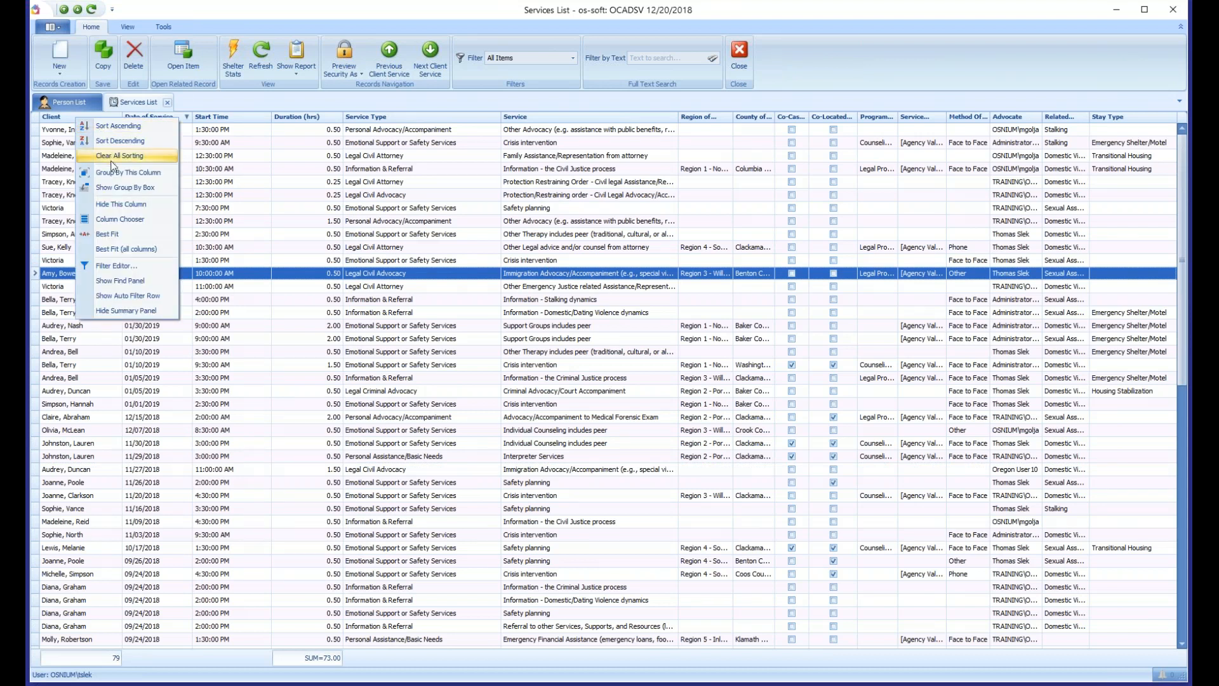
{"action": "left_click", "coordinate": [158, 282]}
{"action": "left_click", "coordinate": [81, 127]}
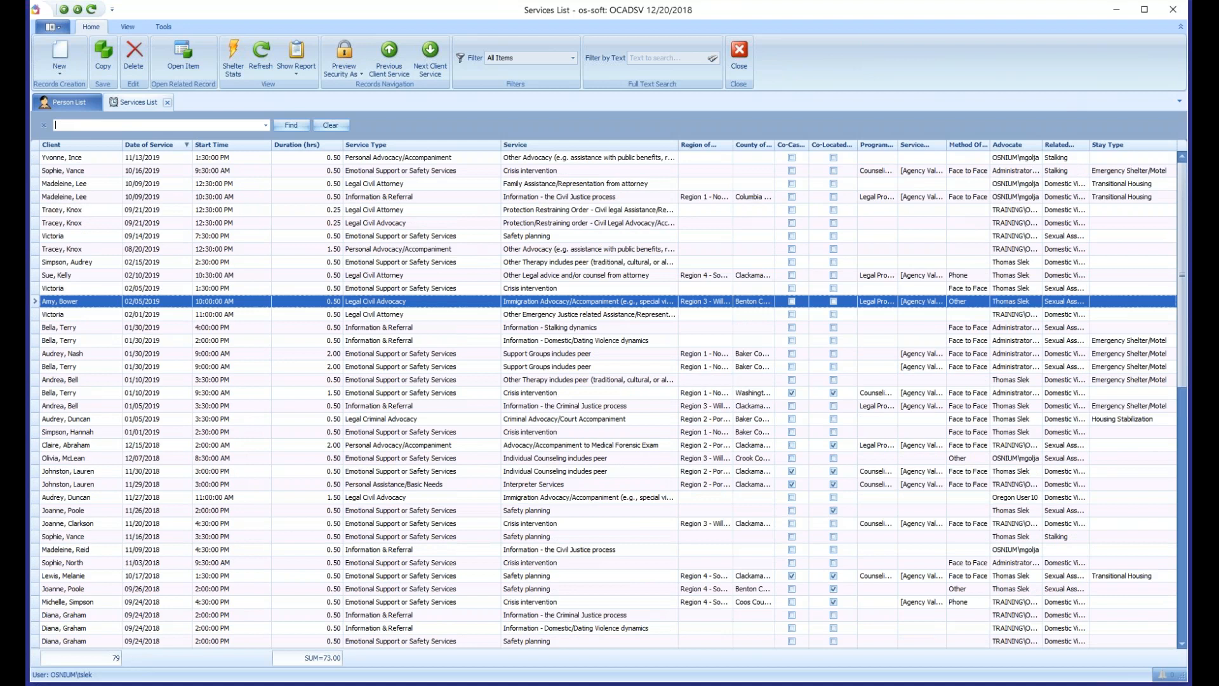
{"action": "type", "text": "lee"}
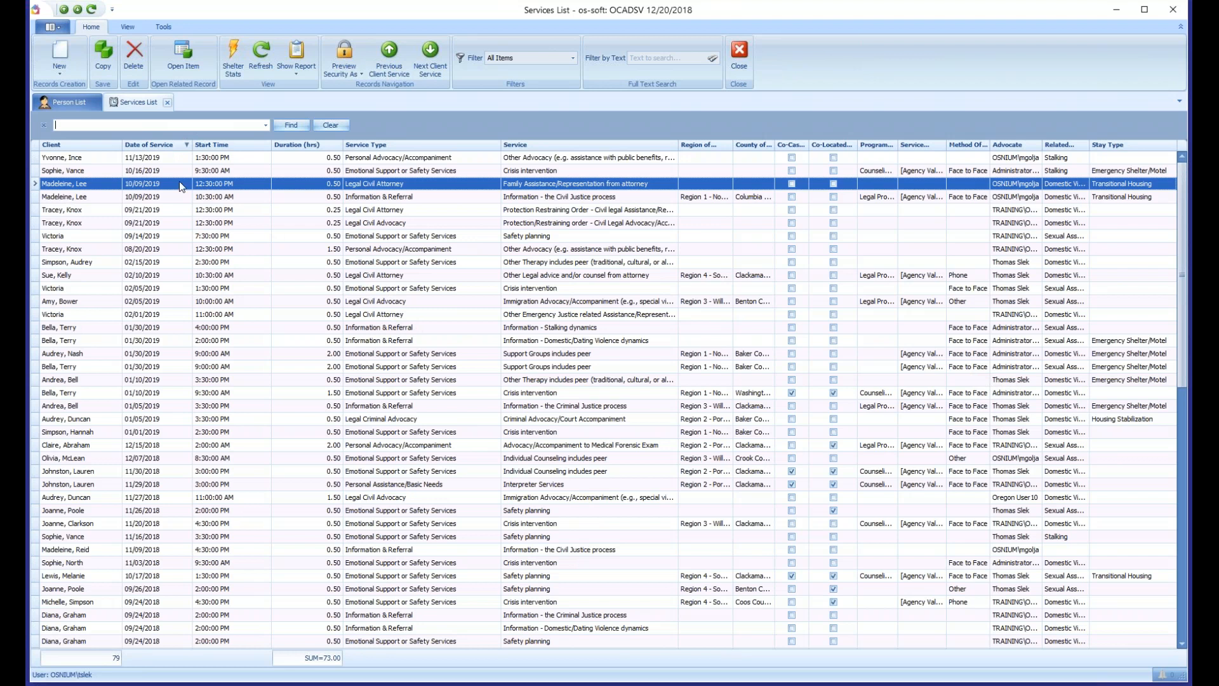
{"action": "left_click", "coordinate": [80, 127]}
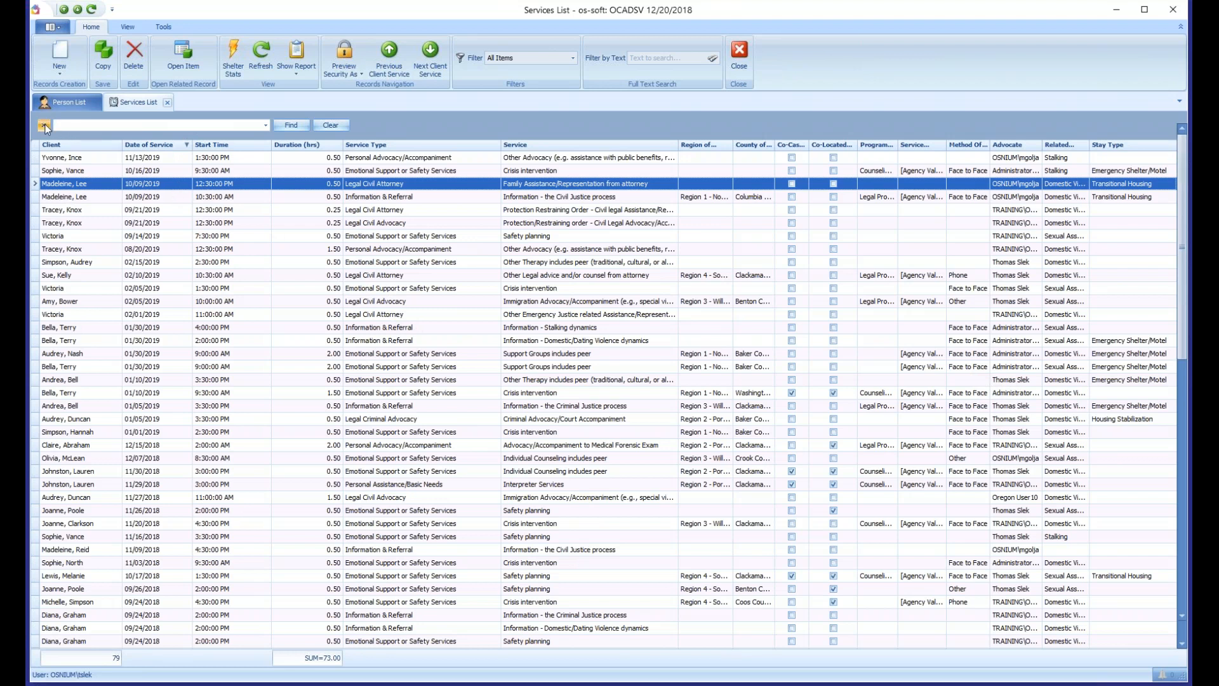
{"action": "left_click", "coordinate": [44, 125]}
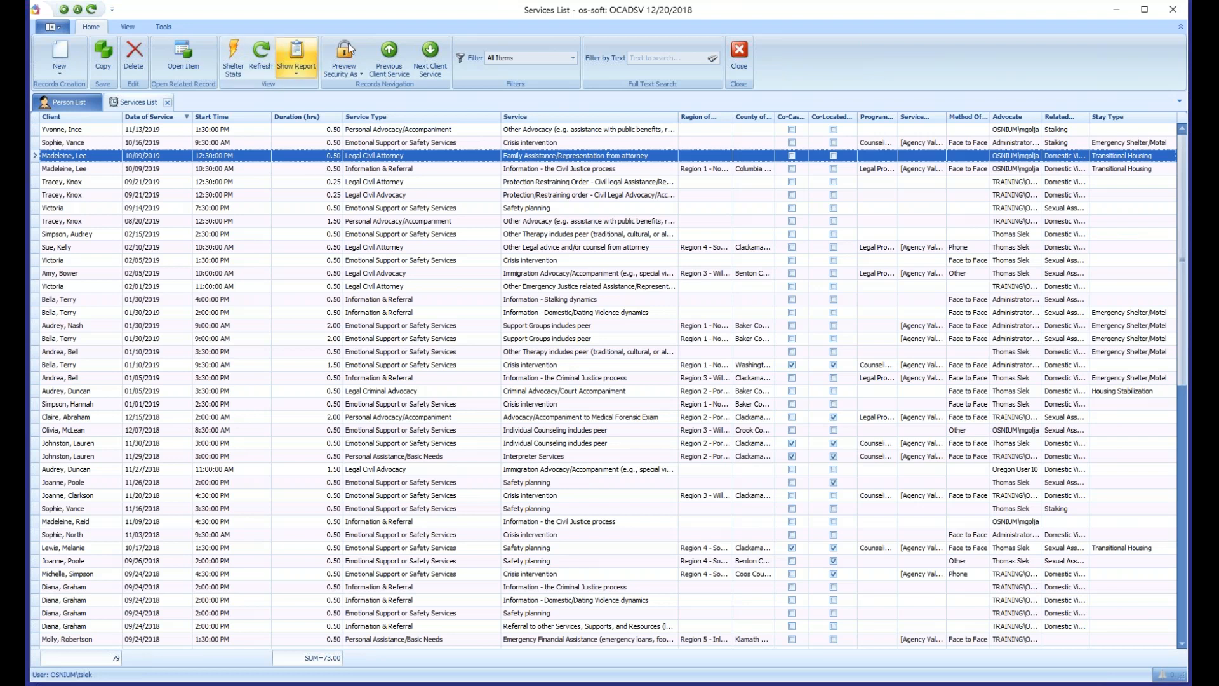
- Widen the Advocate column to show full names and group the services list by Advocate
{"action": "left_click_drag", "start_coordinate": [1041, 118], "coordinate": [1095, 119]}
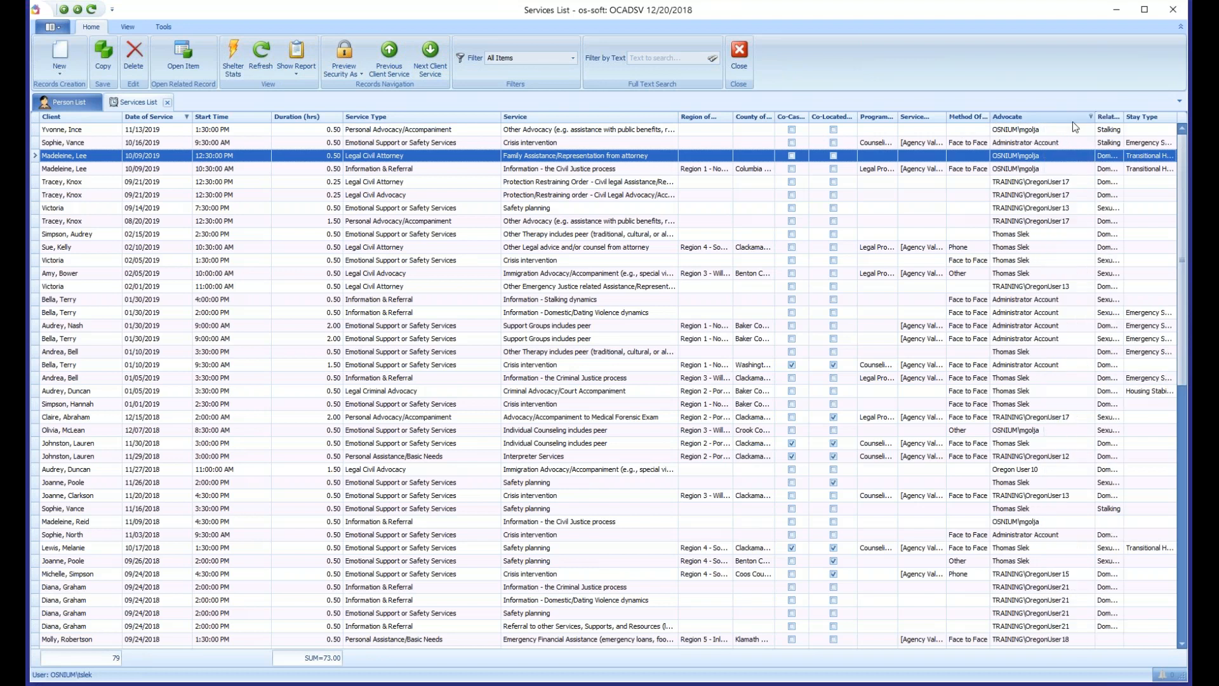
{"action": "right_click", "coordinate": [1005, 120]}
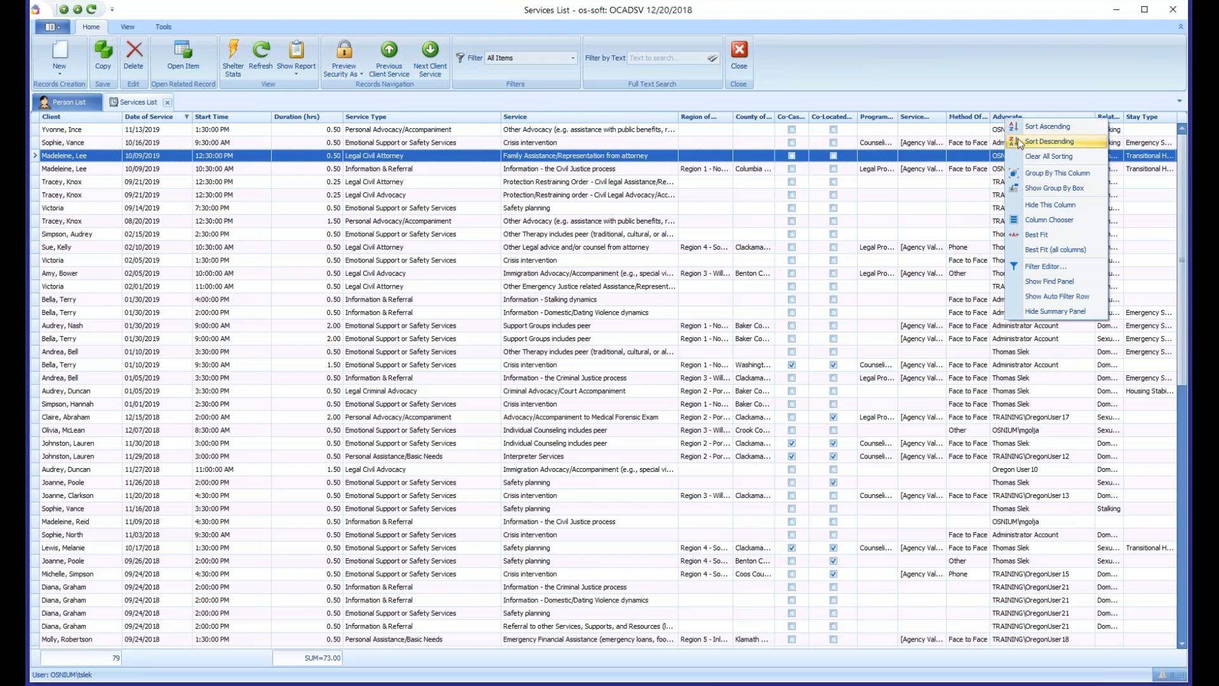
{"action": "left_click", "coordinate": [1098, 180]}
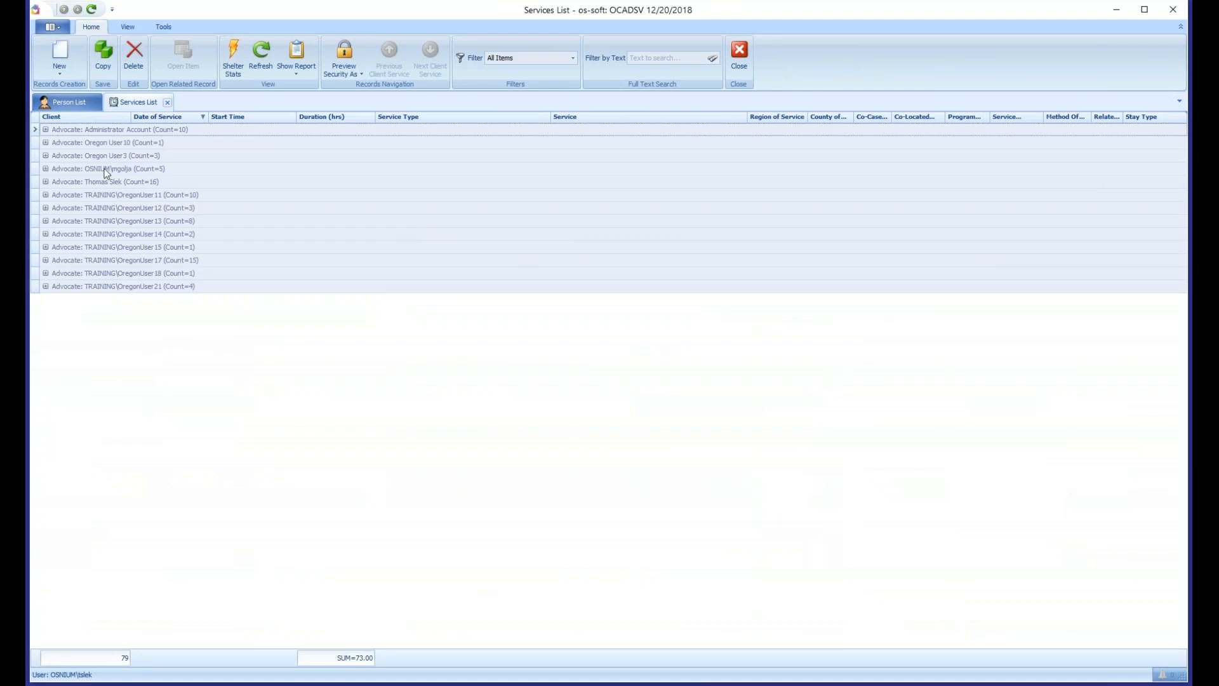
- Expand the Administrator Account, Oregon User10, OregonUser11 and OregonUser14 advocate groups to examine their services, and collapse them again
{"action": "left_click", "coordinate": [45, 129]}
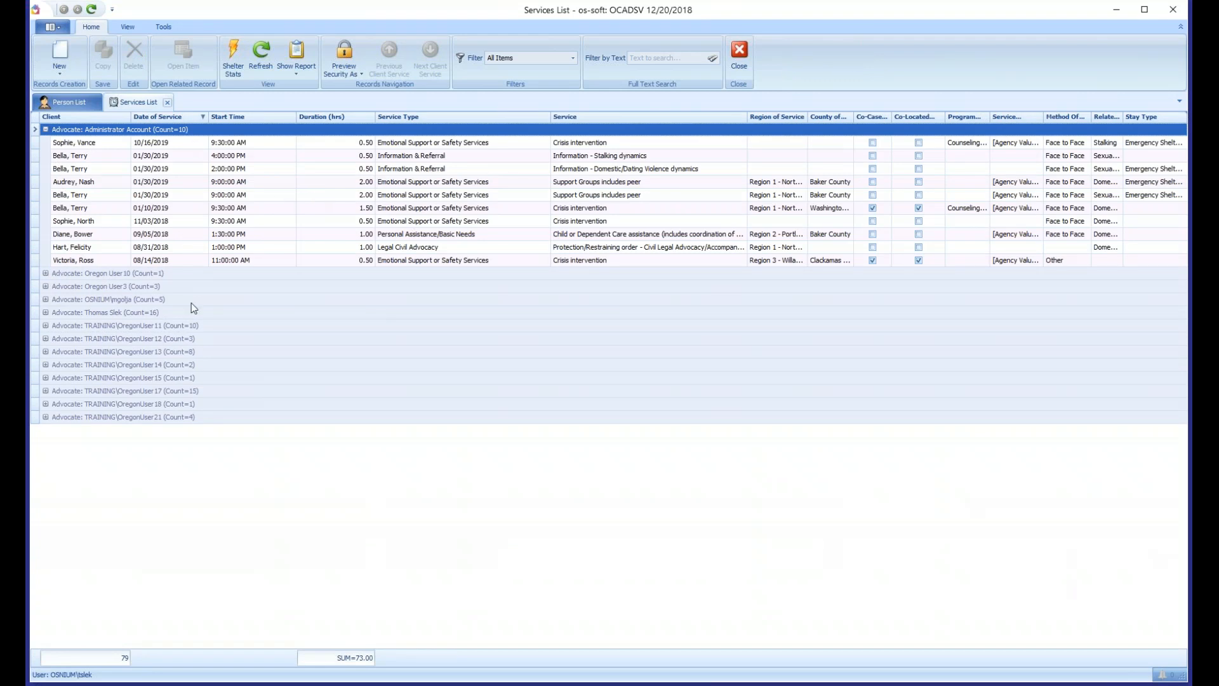
{"action": "left_click", "coordinate": [45, 273]}
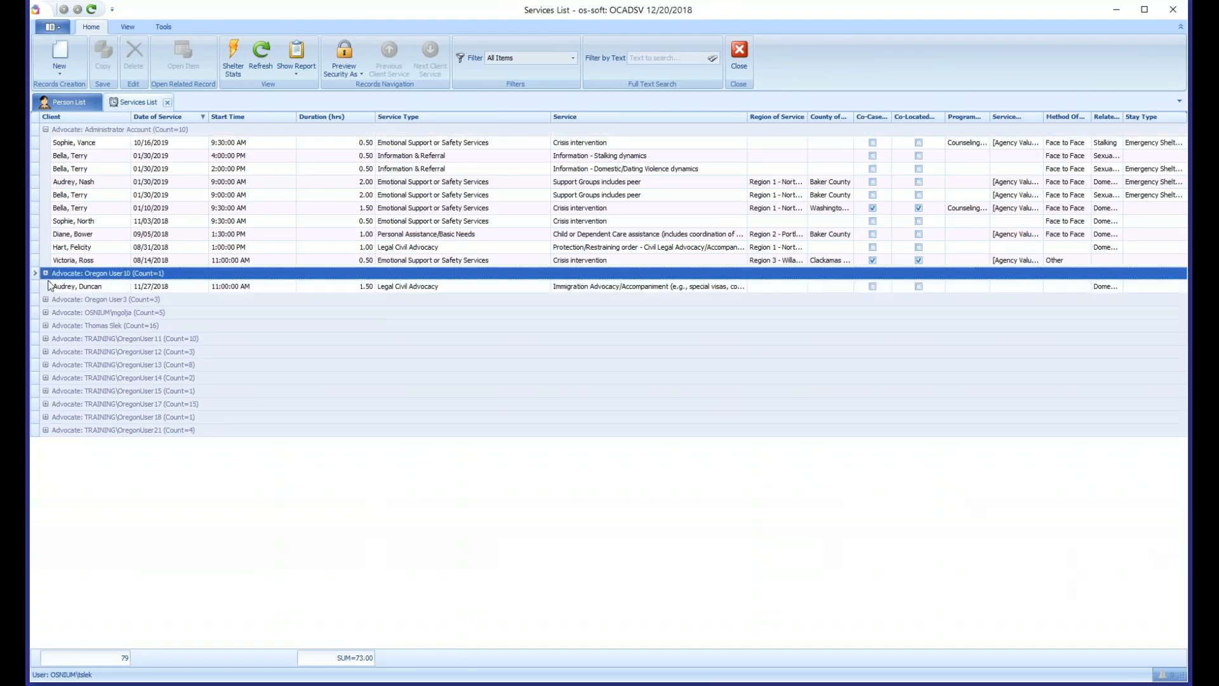
{"action": "left_click", "coordinate": [48, 340]}
{"action": "left_click", "coordinate": [45, 338]}
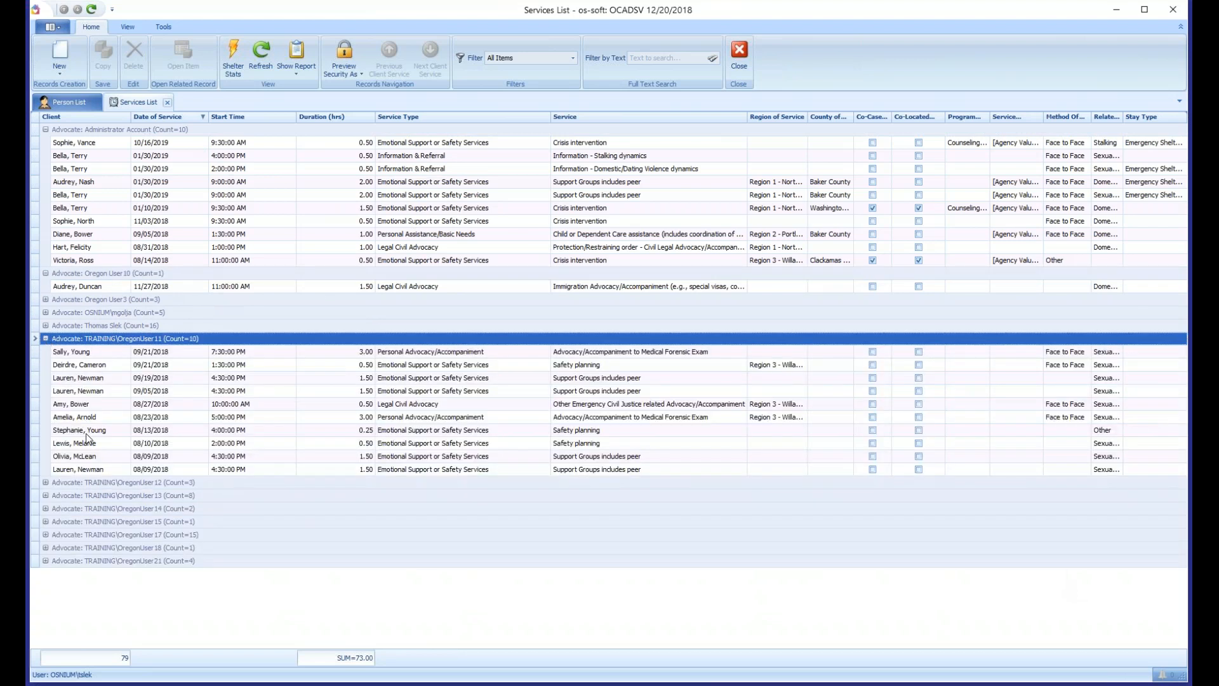
{"action": "left_click", "coordinate": [45, 509]}
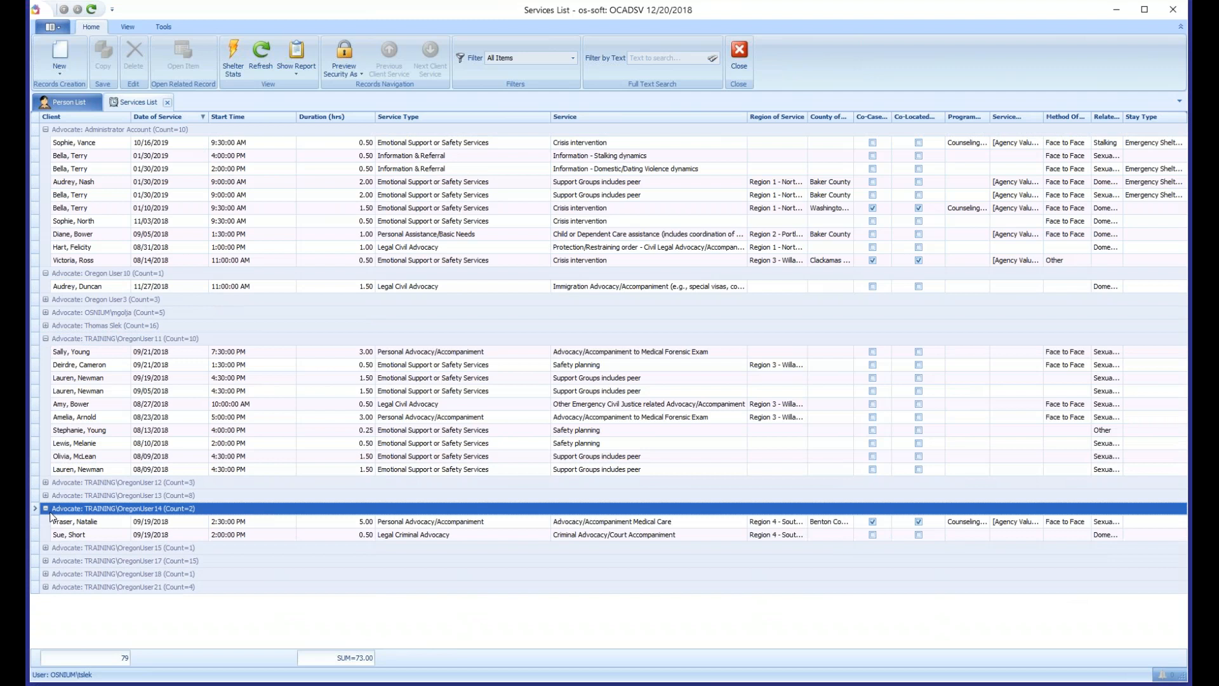
{"action": "left_click", "coordinate": [45, 508]}
{"action": "left_click", "coordinate": [45, 341]}
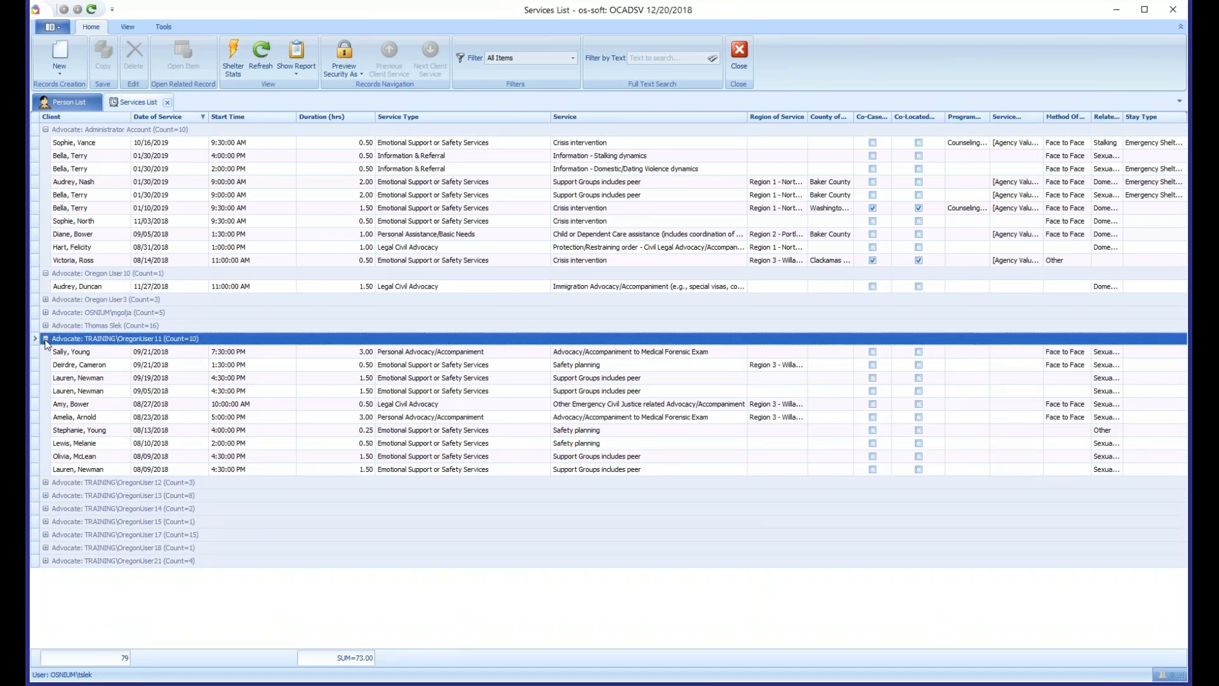
{"action": "left_click", "coordinate": [46, 339]}
{"action": "left_click", "coordinate": [46, 273]}
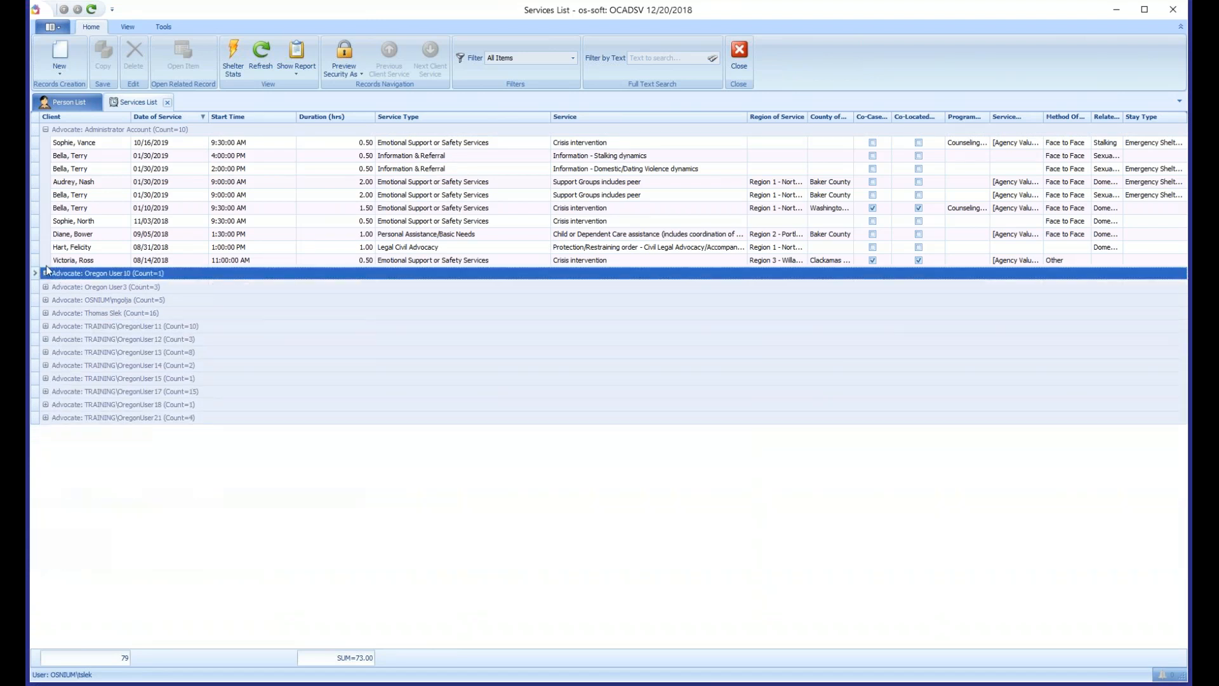
{"action": "left_click", "coordinate": [45, 130]}
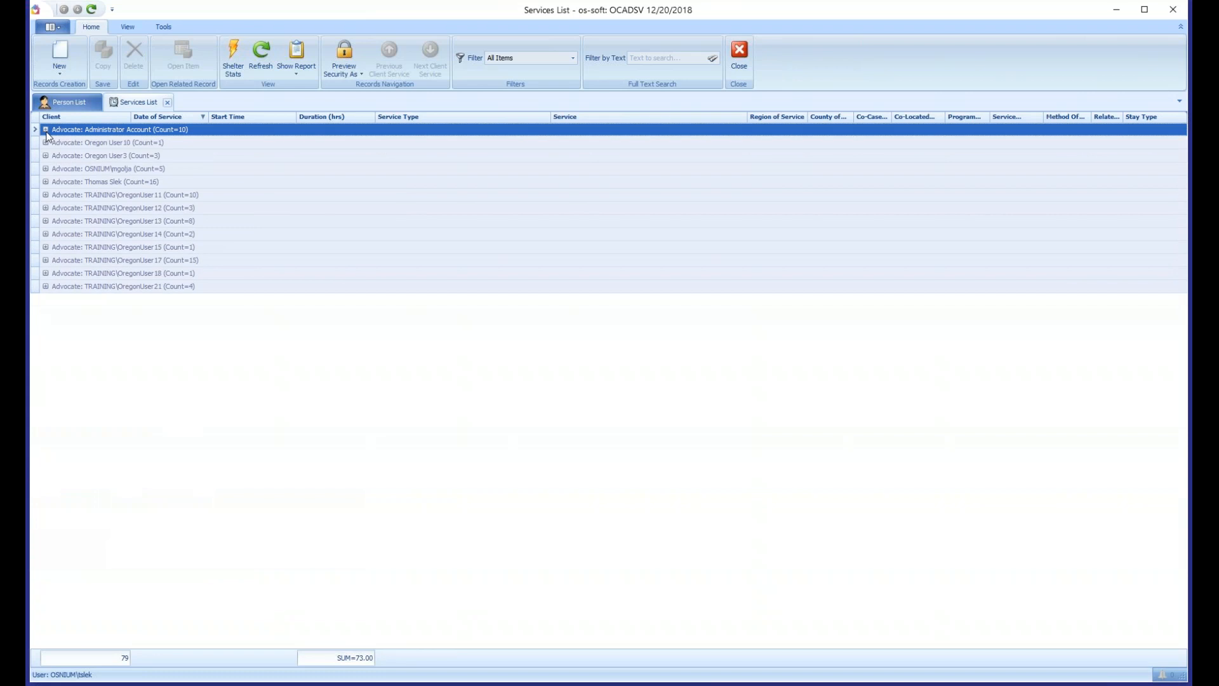
{"action": "left_click", "coordinate": [45, 130]}
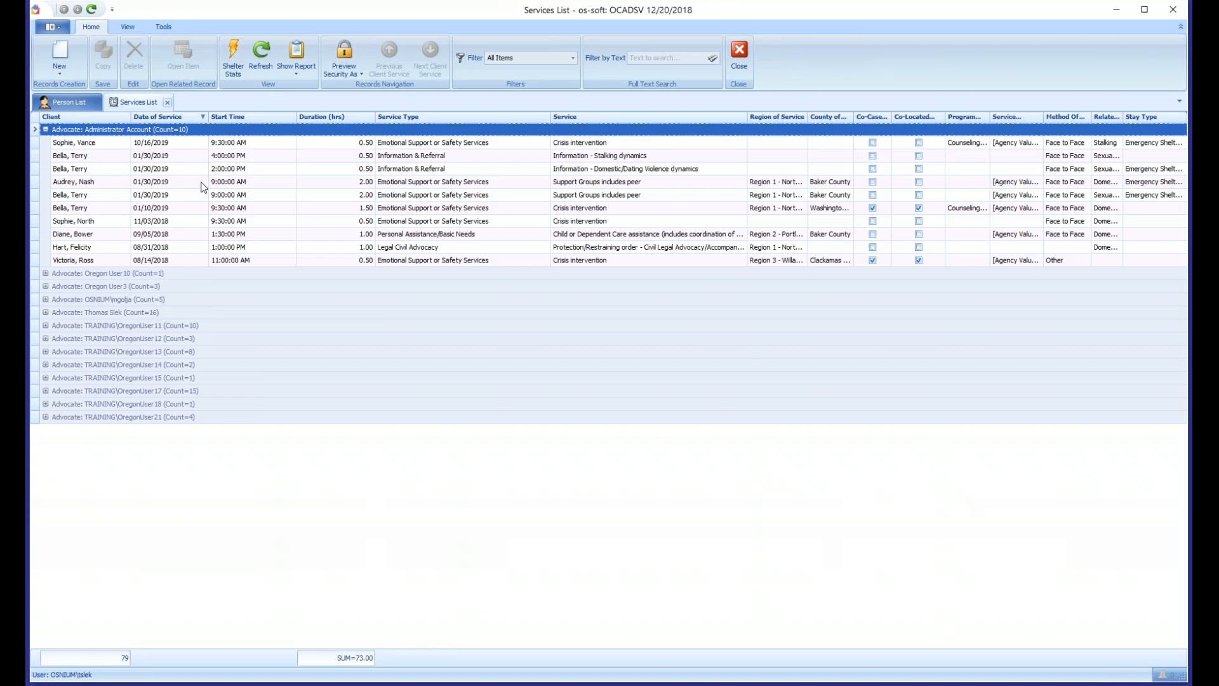
{"action": "left_click", "coordinate": [46, 131]}
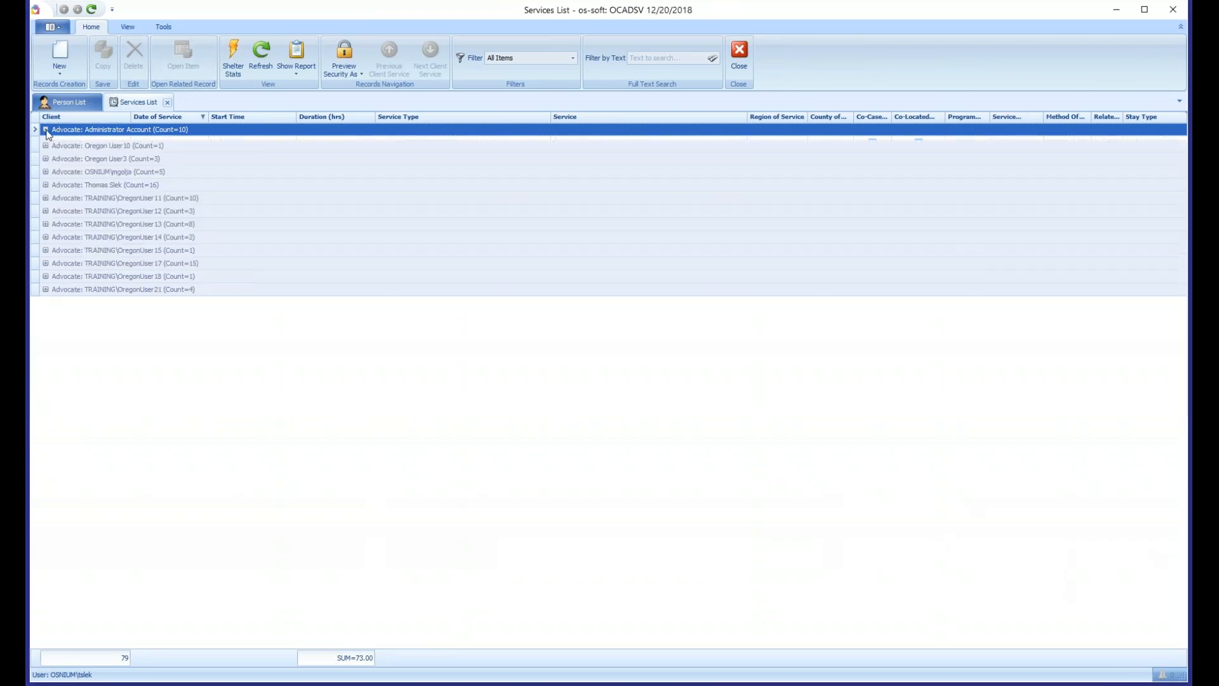
- Expand the OregonUser11 advocate group and add Service Type as a second grouping level
{"action": "left_click", "coordinate": [45, 195]}
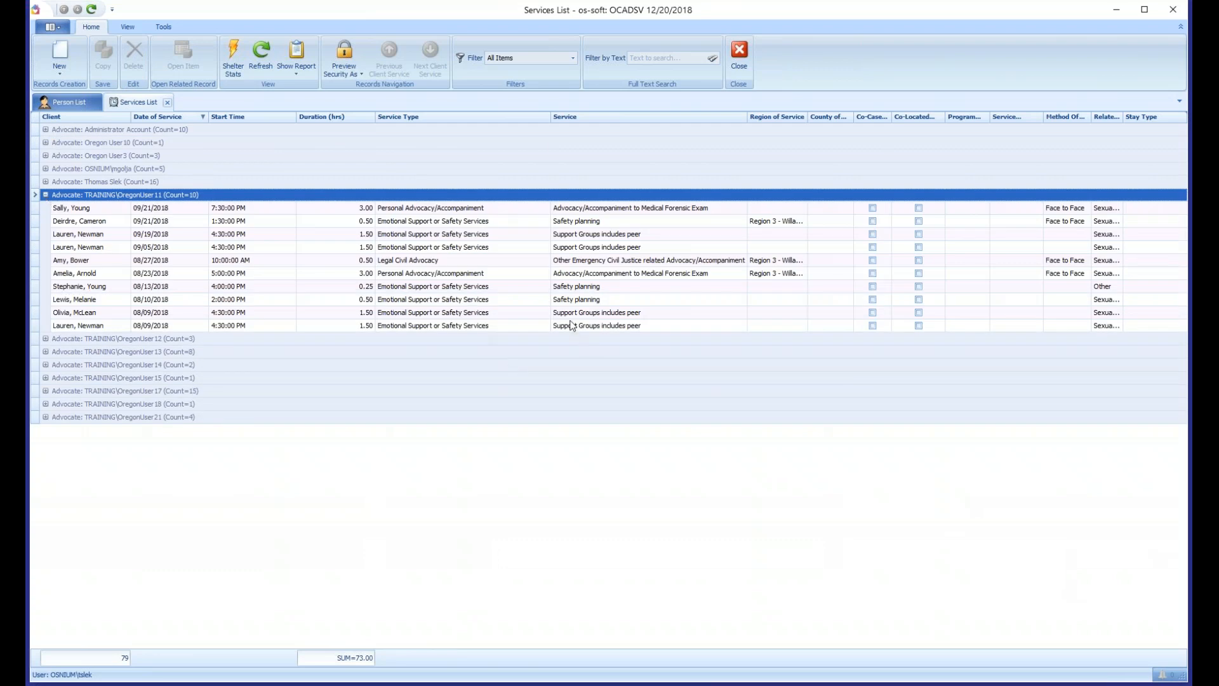
{"action": "right_click", "coordinate": [421, 121]}
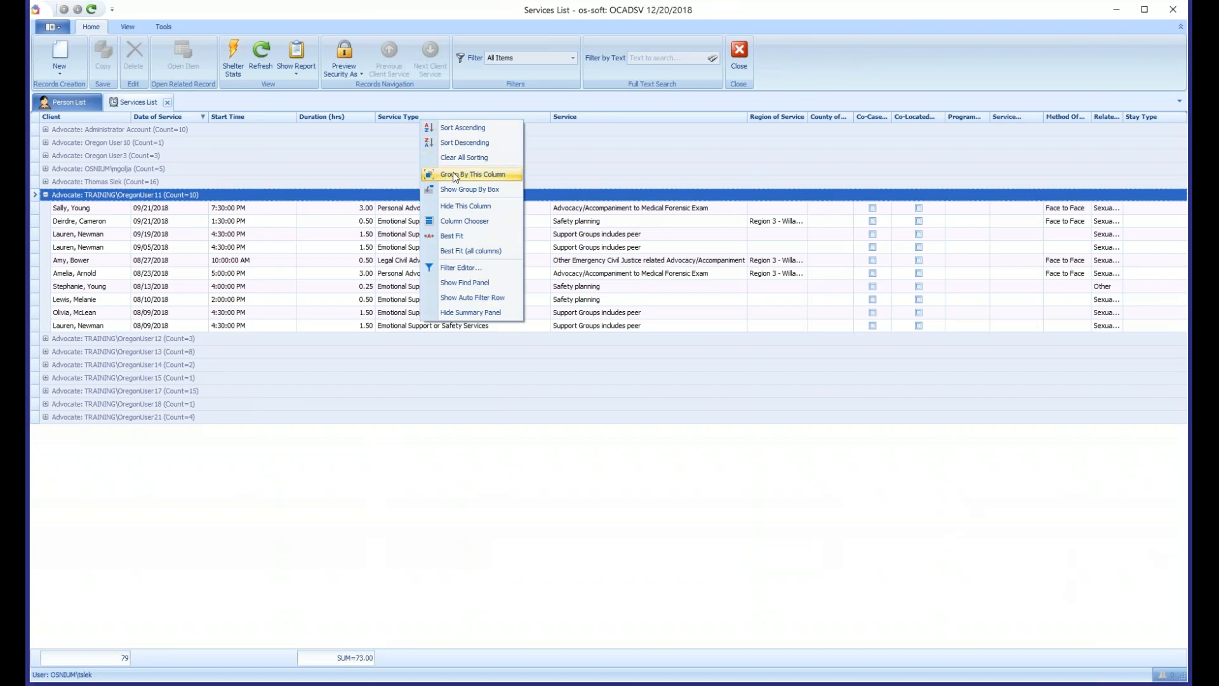
{"action": "left_click", "coordinate": [456, 176]}
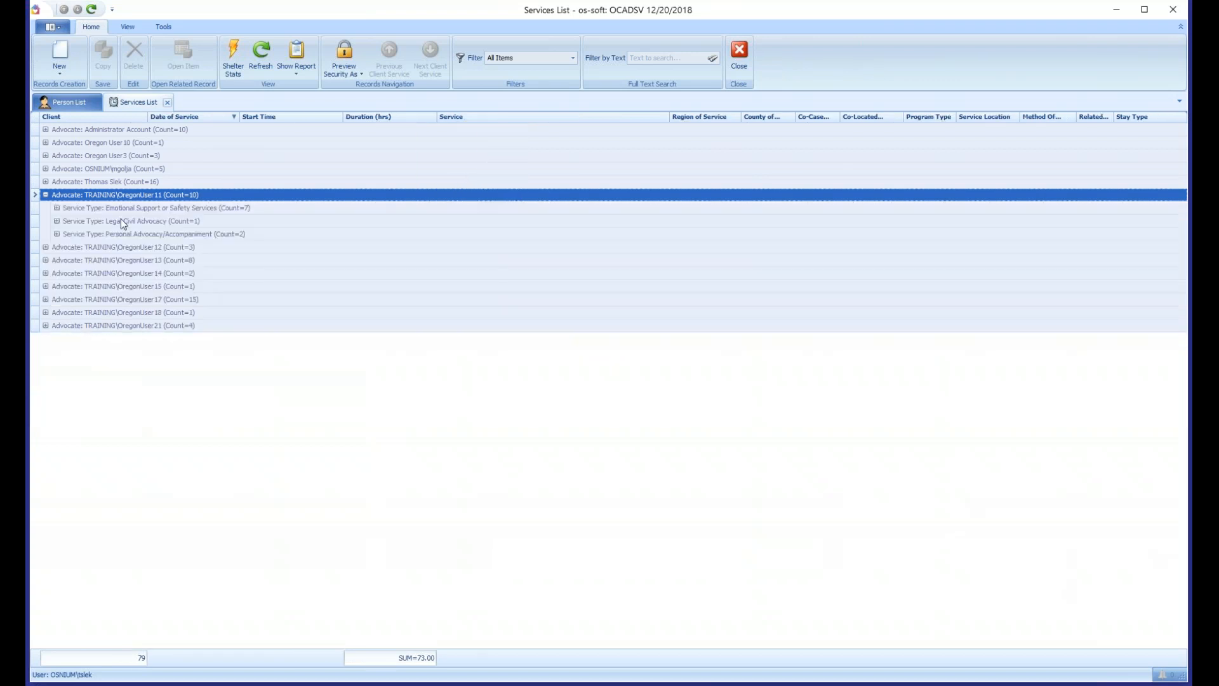
- Expand the Emotional Support or Safety Services, Legal Civil Advocacy and Personal Advocacy/Accompaniment subgroups under OregonUser11 to examine their services
{"action": "left_click", "coordinate": [56, 207]}
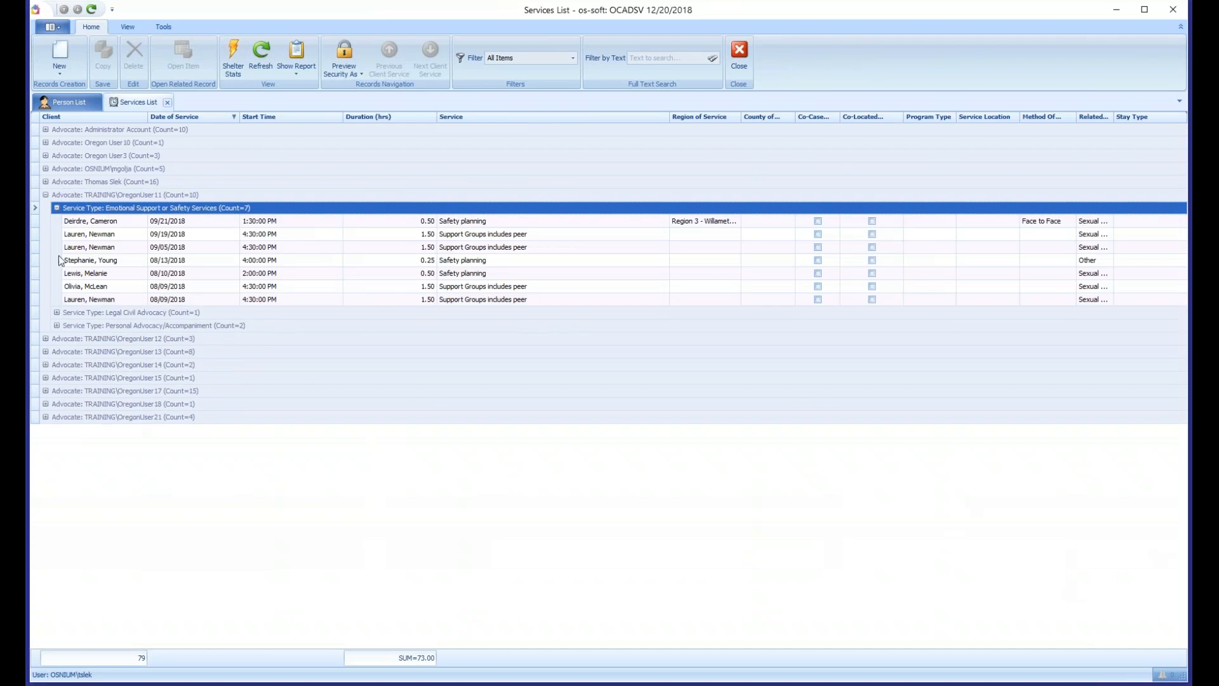
{"action": "left_click", "coordinate": [56, 312]}
{"action": "left_click", "coordinate": [56, 312]}
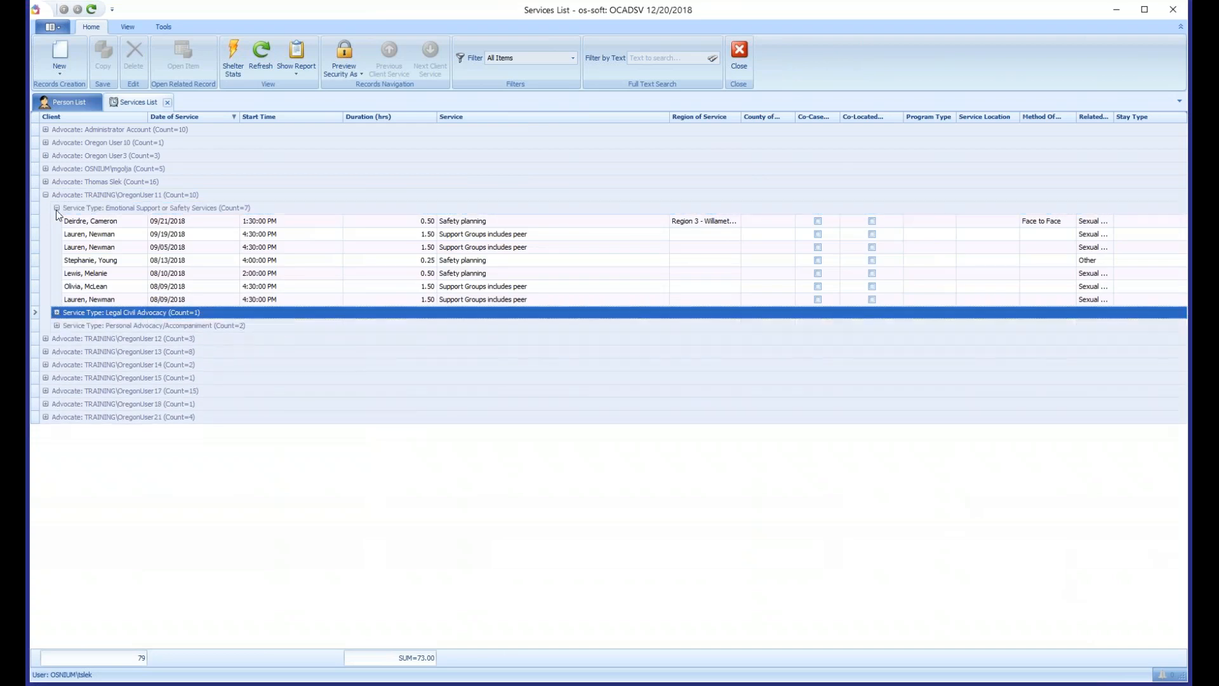
{"action": "left_click", "coordinate": [56, 208]}
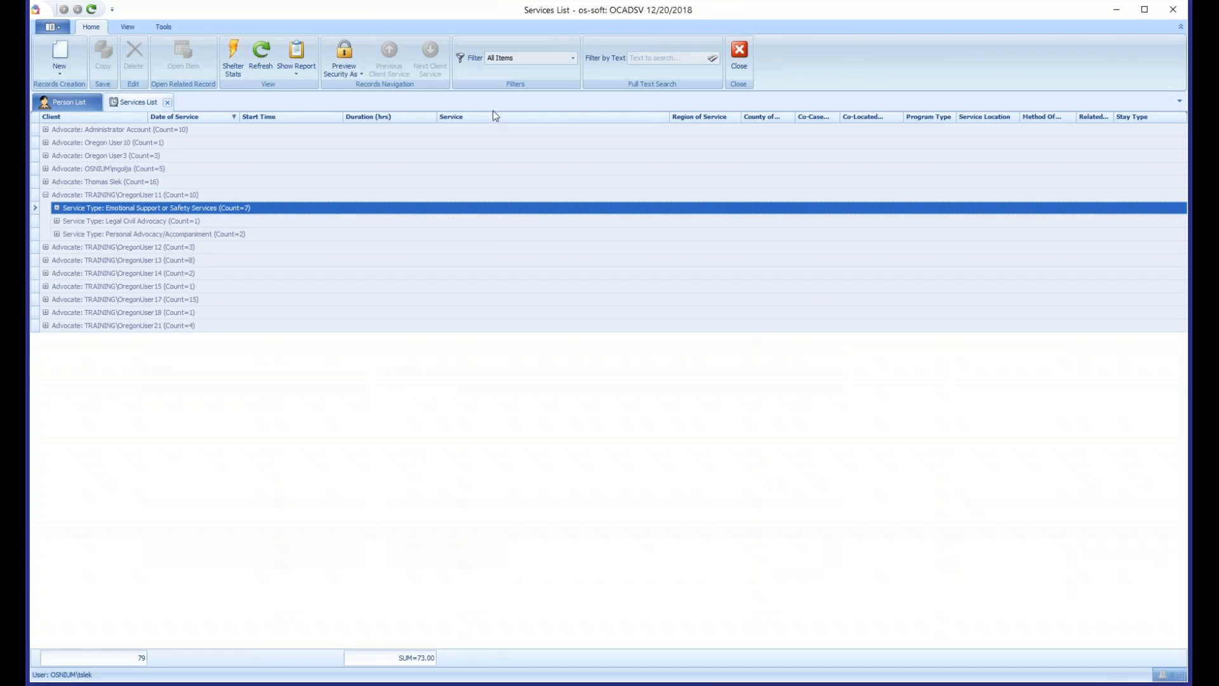
{"action": "key", "text": "Right"}
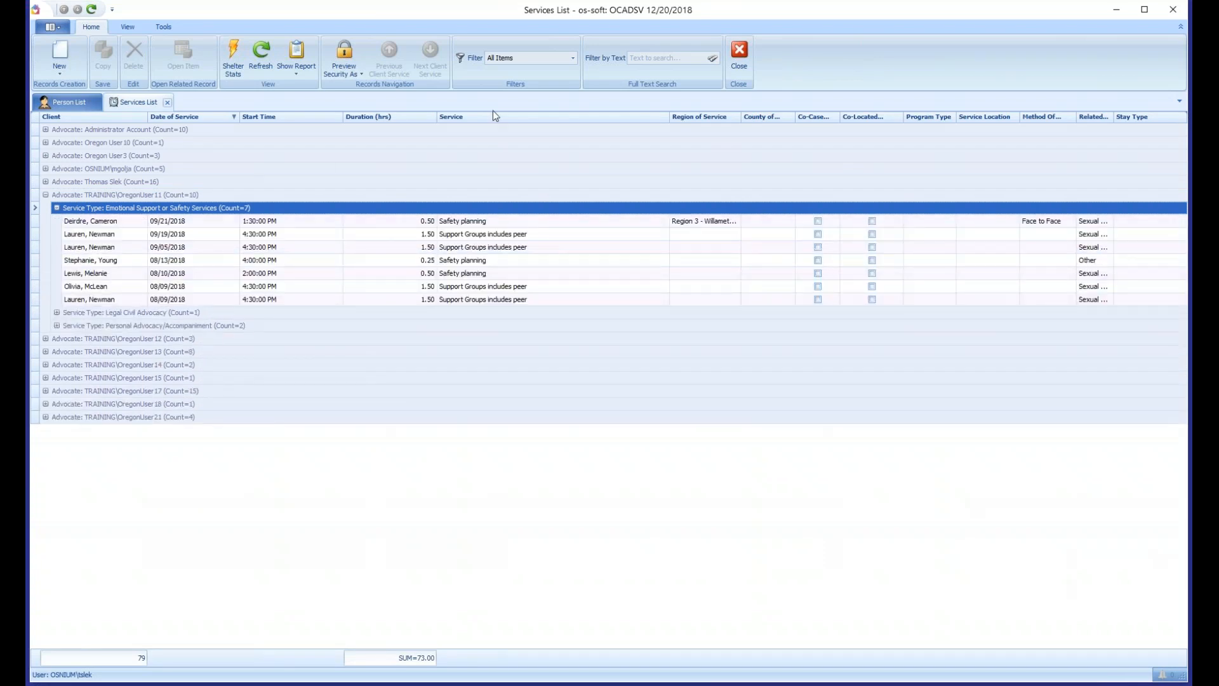
{"action": "key", "text": "Down"}
{"action": "key", "text": "Down"}
{"action": "key", "text": "Down"}
{"action": "key", "text": "Down"}
{"action": "key", "text": "Down"}
{"action": "key", "text": "Down"}
{"action": "key", "text": "Down"}
{"action": "key", "text": "Down"}
{"action": "key", "text": "Right"}
{"action": "key", "text": "Down"}
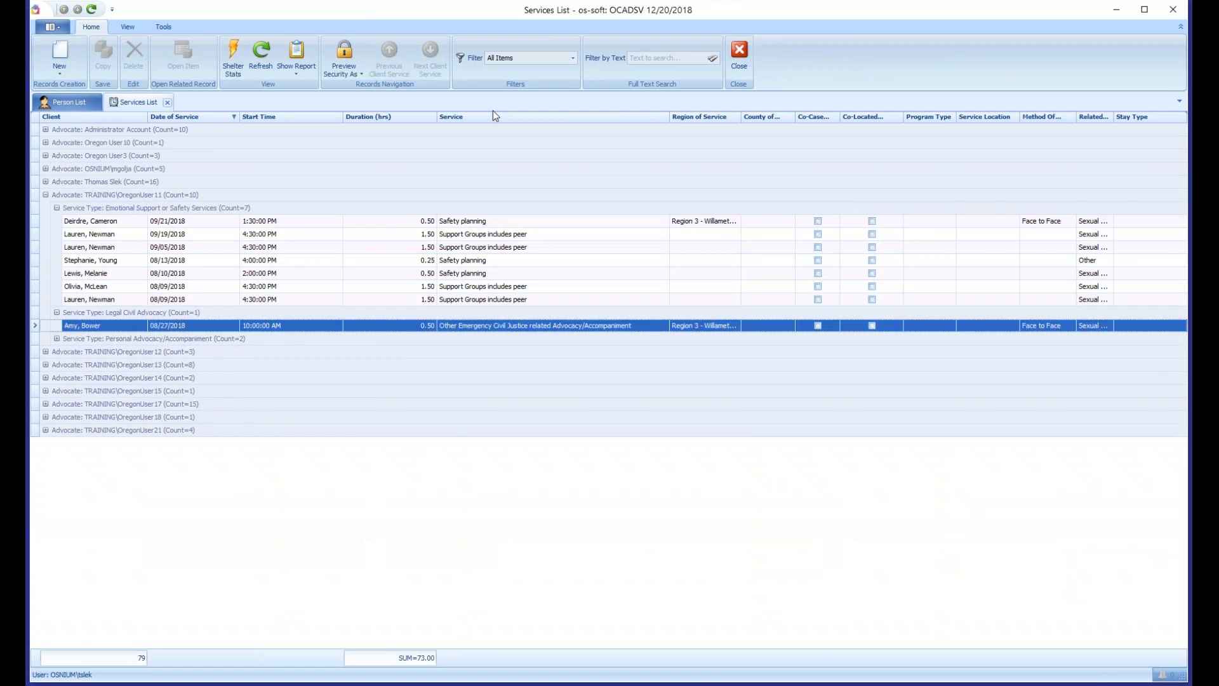
{"action": "key", "text": "Down"}
{"action": "key", "text": "Right"}
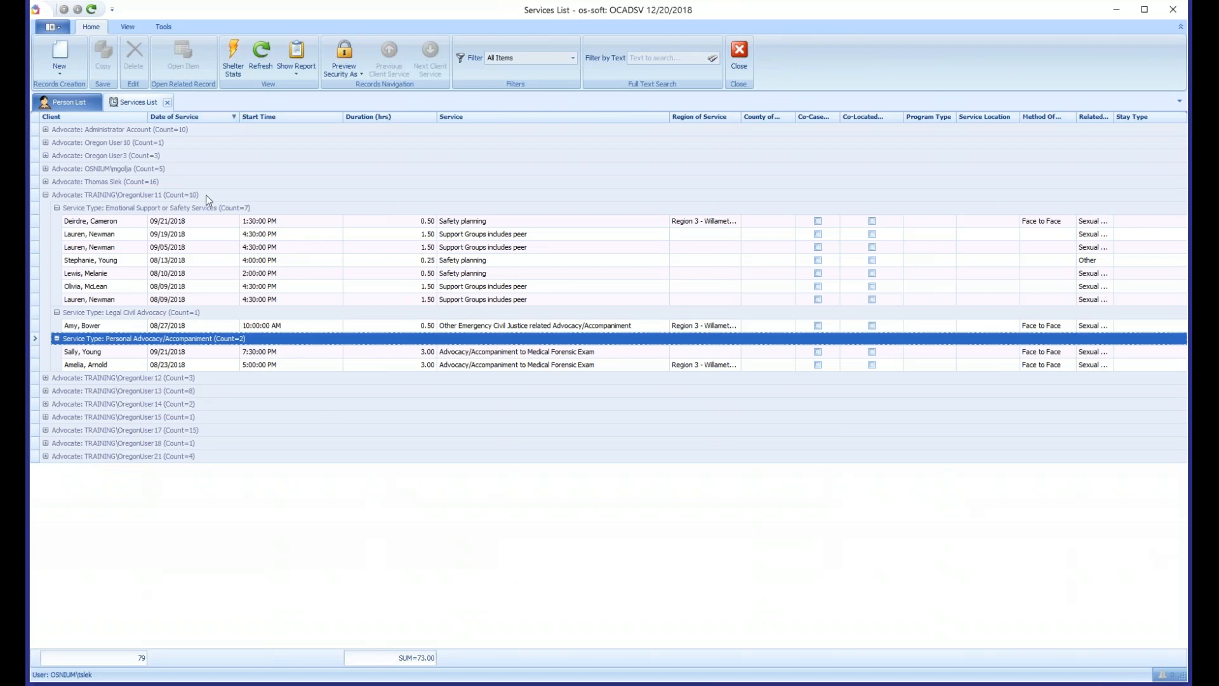
- Show the group by box and add Service as a third grouping level below Service Type
{"action": "right_click", "coordinate": [185, 120]}
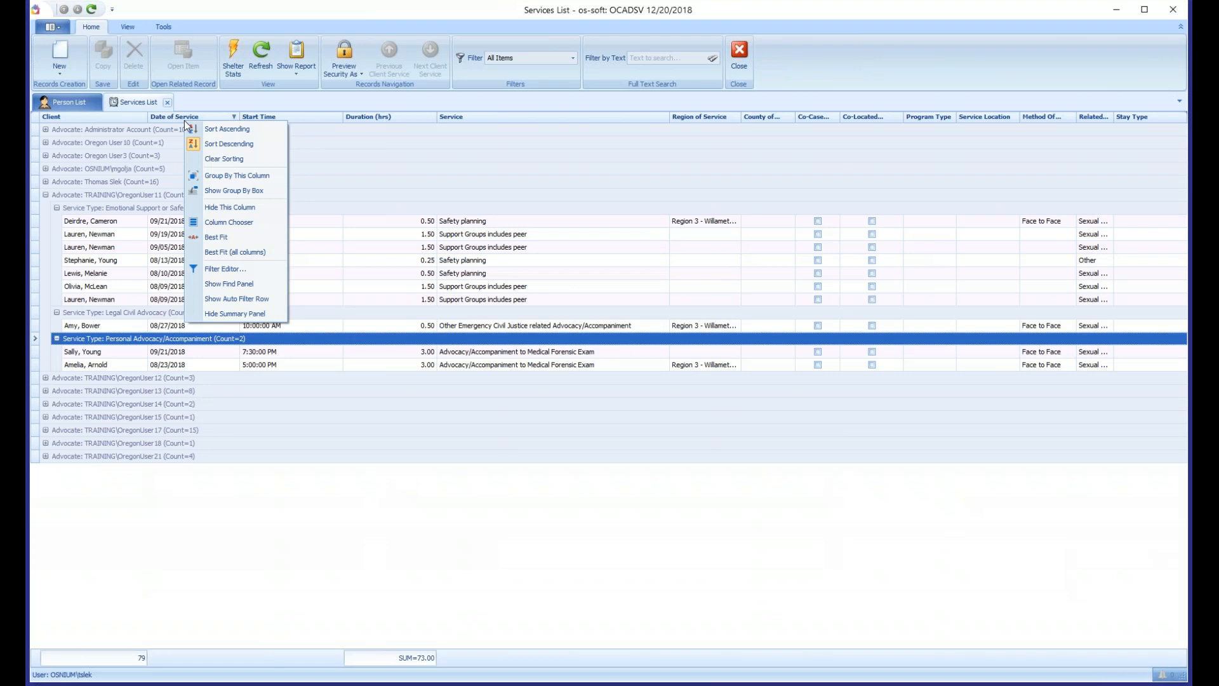
{"action": "left_click", "coordinate": [241, 193]}
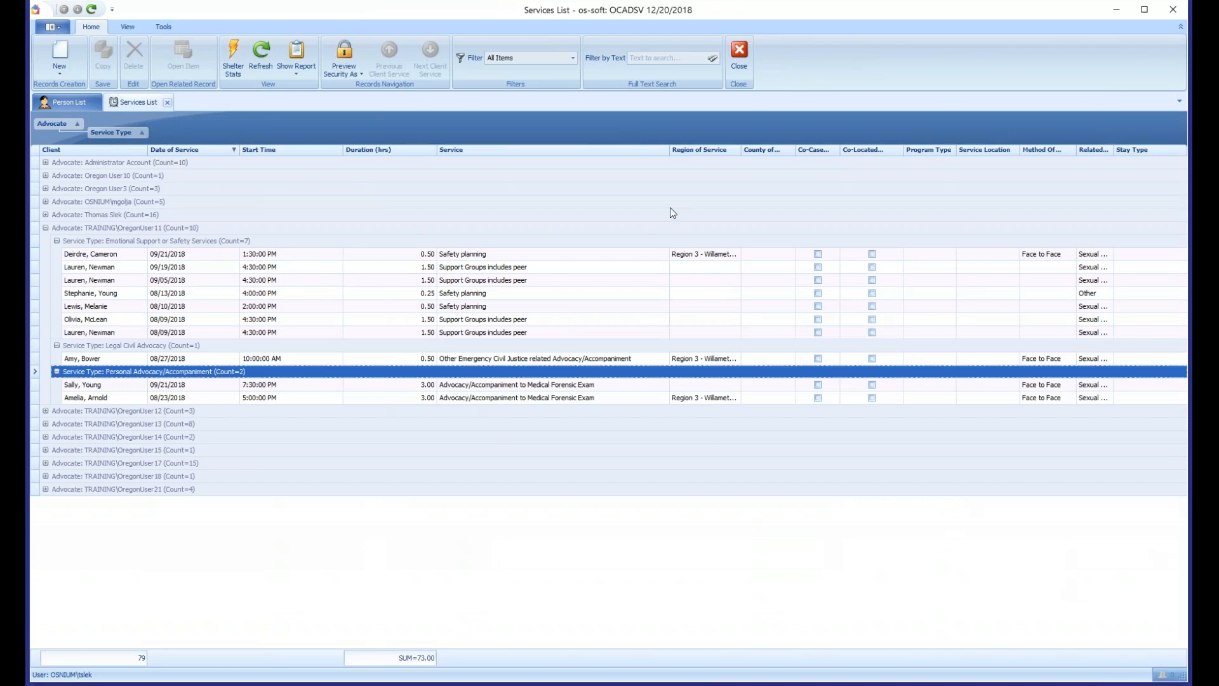
{"action": "left_click_drag", "start_coordinate": [463, 151], "coordinate": [346, 141]}
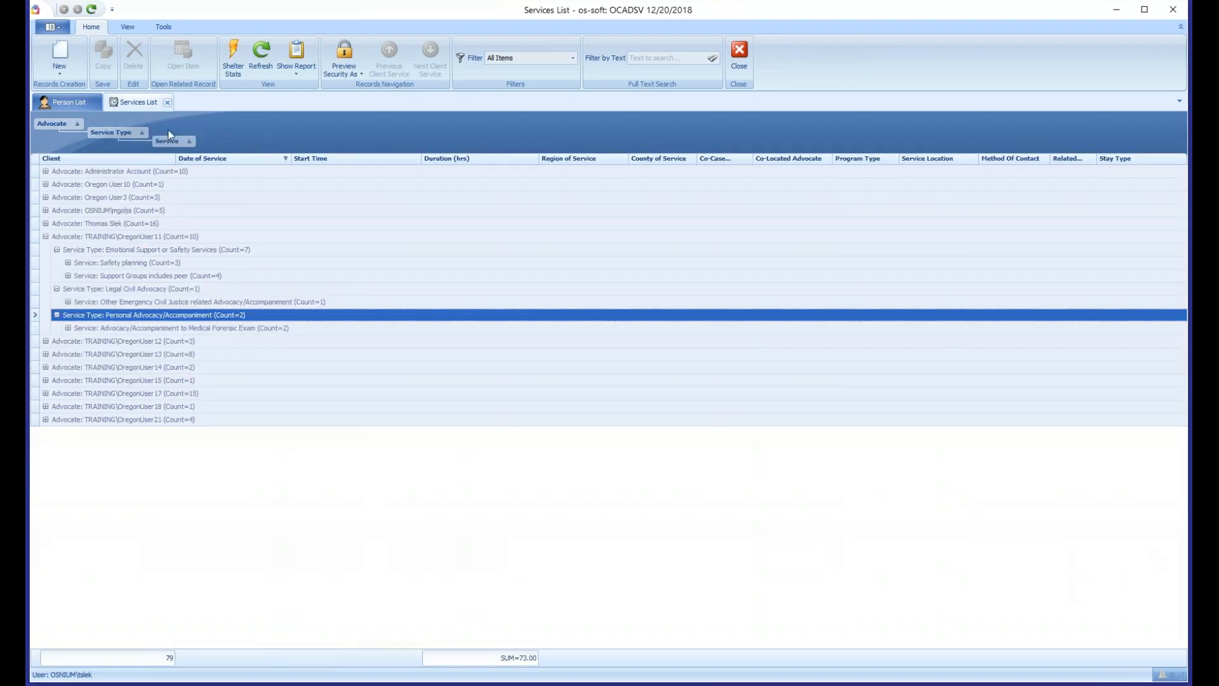
- Clear all grouping from the services list and hide the group by box
{"action": "right_click", "coordinate": [250, 130]}
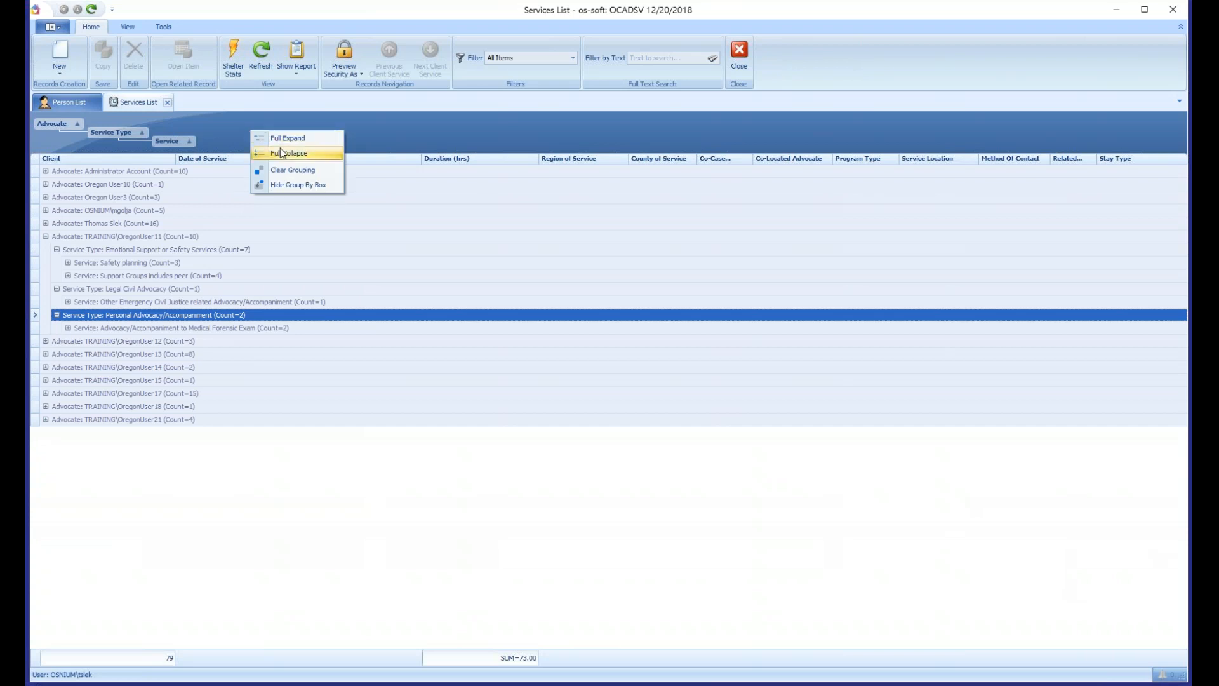
{"action": "left_click", "coordinate": [319, 173]}
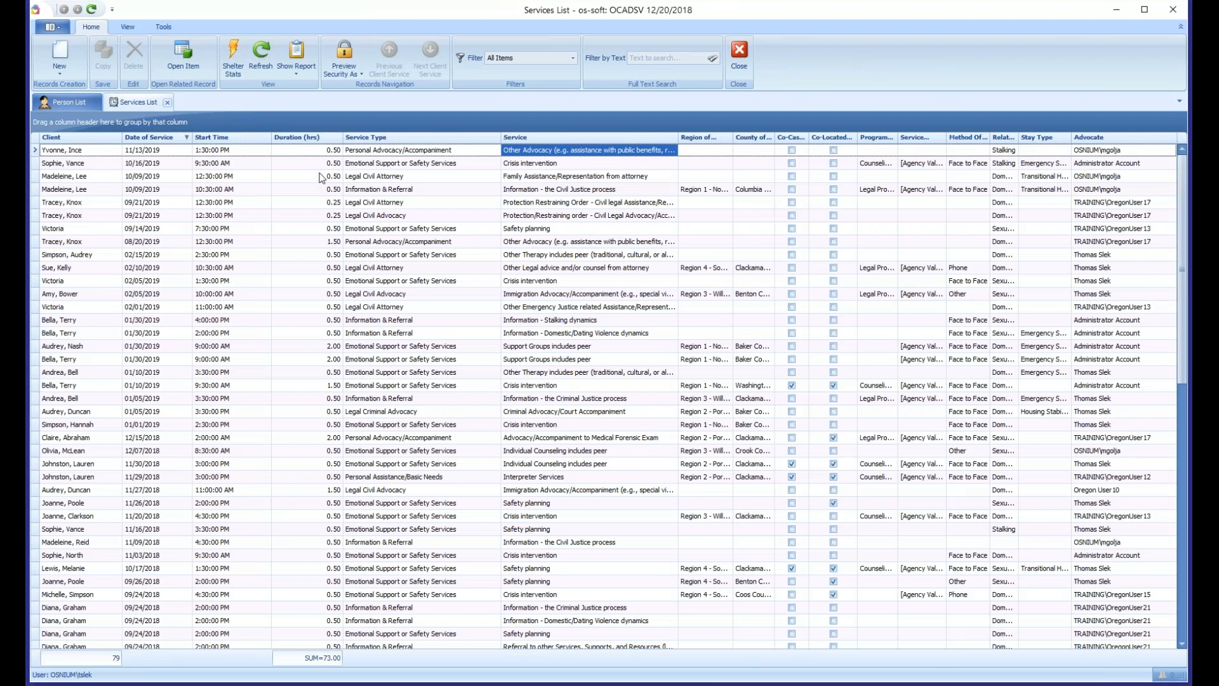
{"action": "right_click", "coordinate": [264, 121]}
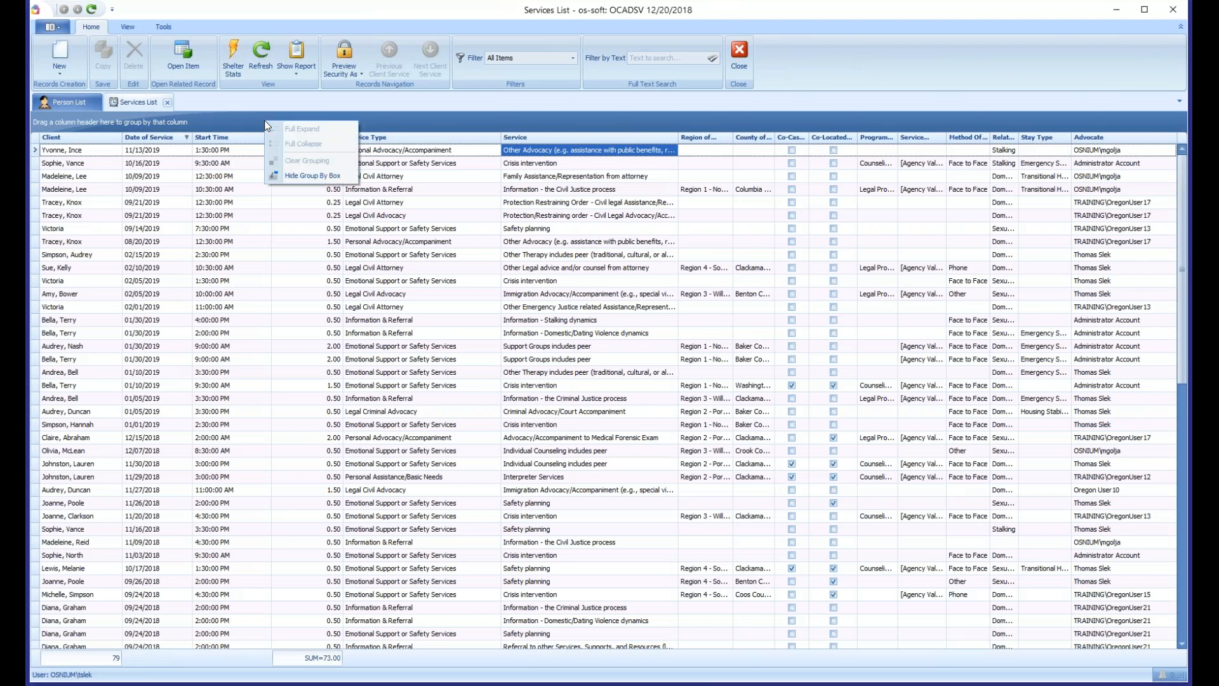
{"action": "left_click", "coordinate": [301, 172]}
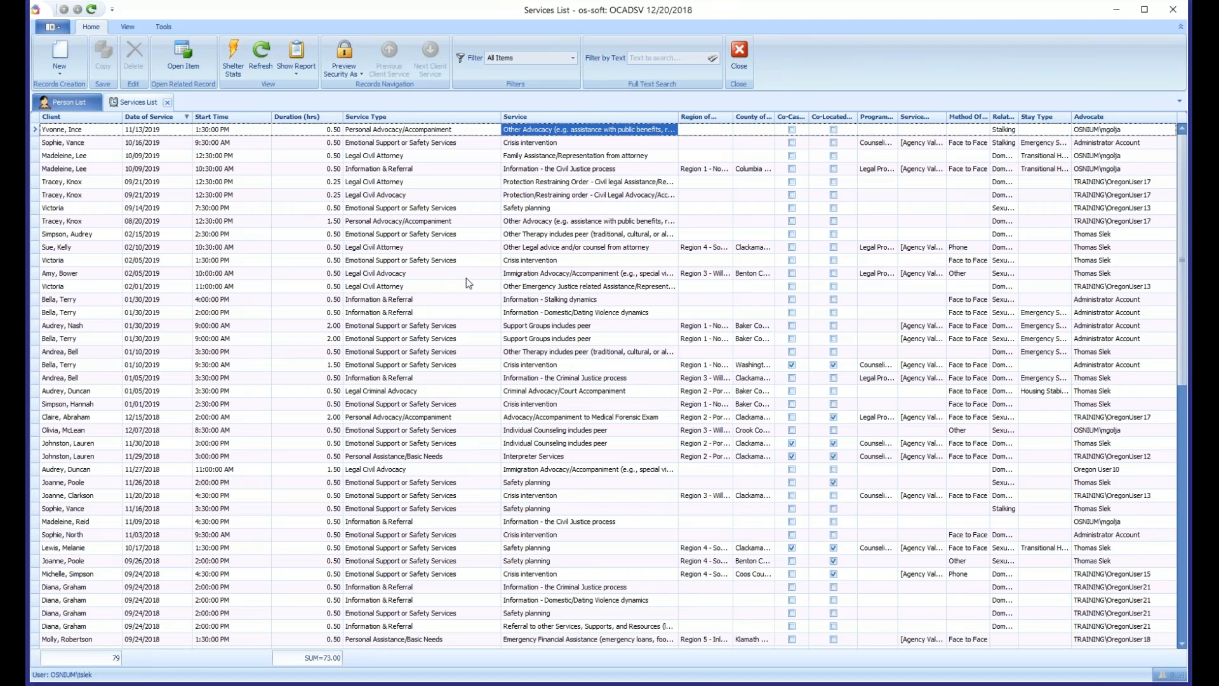
- Look over the file formats the services list can be exported to, then dismiss the options without exporting
{"action": "left_click", "coordinate": [468, 299]}
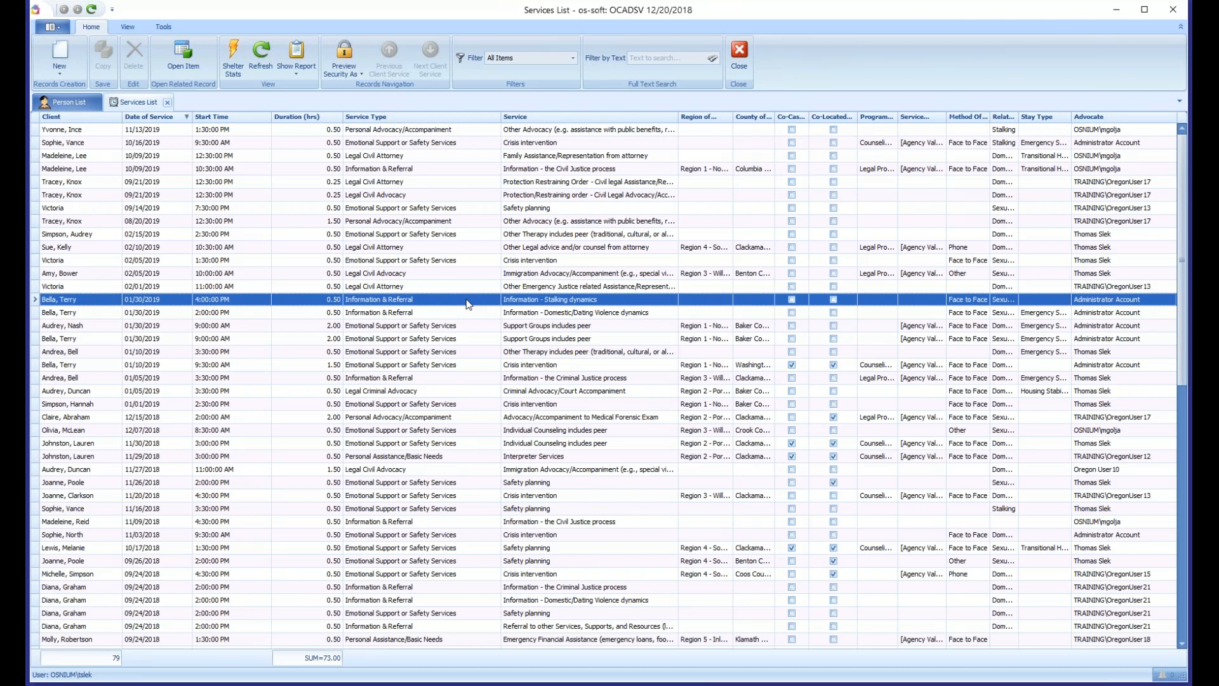
{"action": "right_click", "coordinate": [355, 145]}
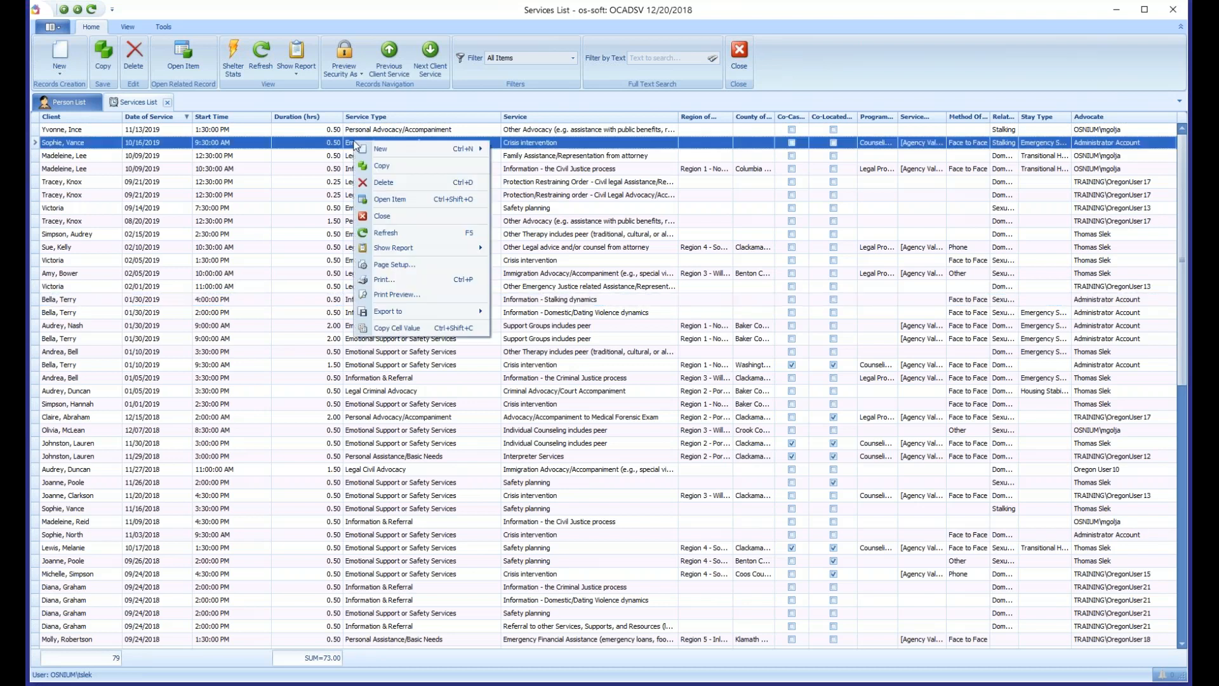
{"action": "mouse_move", "coordinate": [407, 314]}
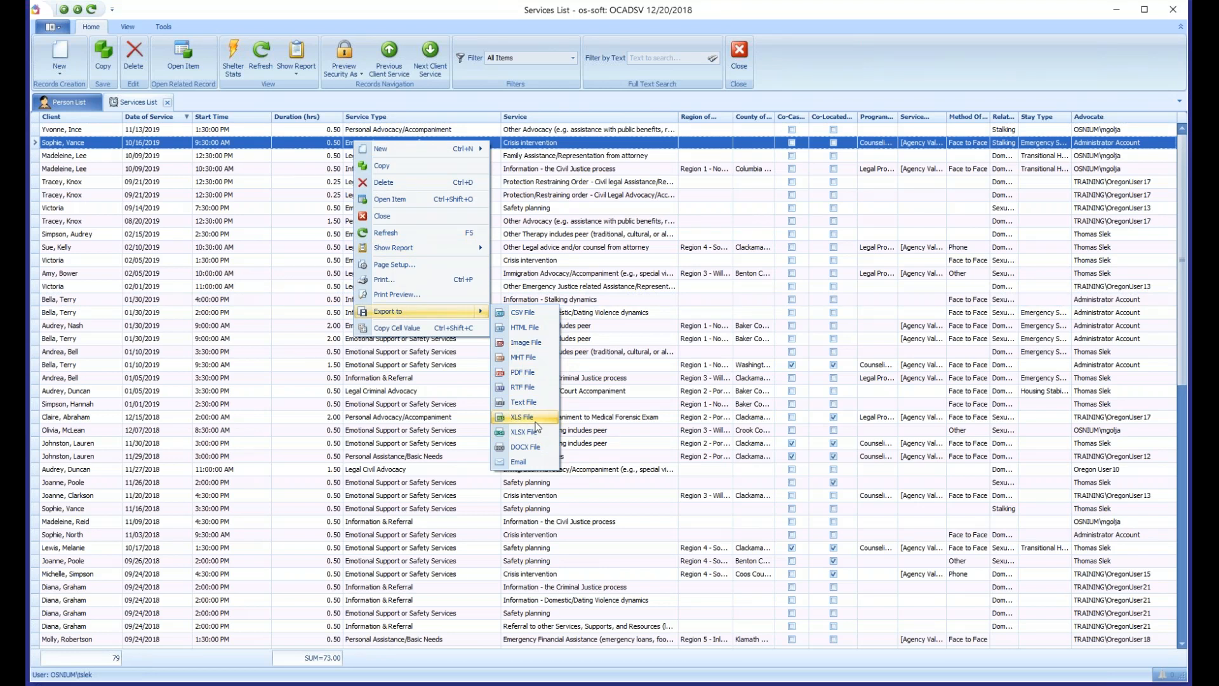
{"action": "left_click", "coordinate": [177, 325]}
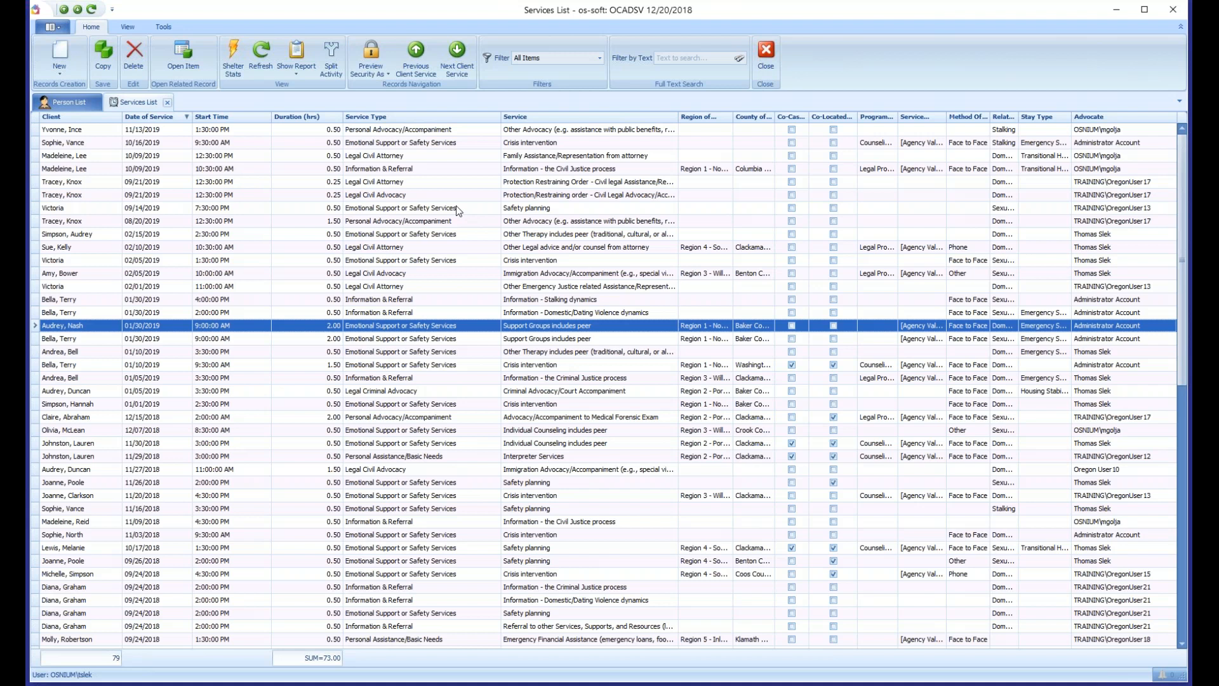
- Widen the Region of Service column and filter it to (Null) to review services with no region
{"action": "left_click_drag", "start_coordinate": [732, 116], "coordinate": [795, 118]}
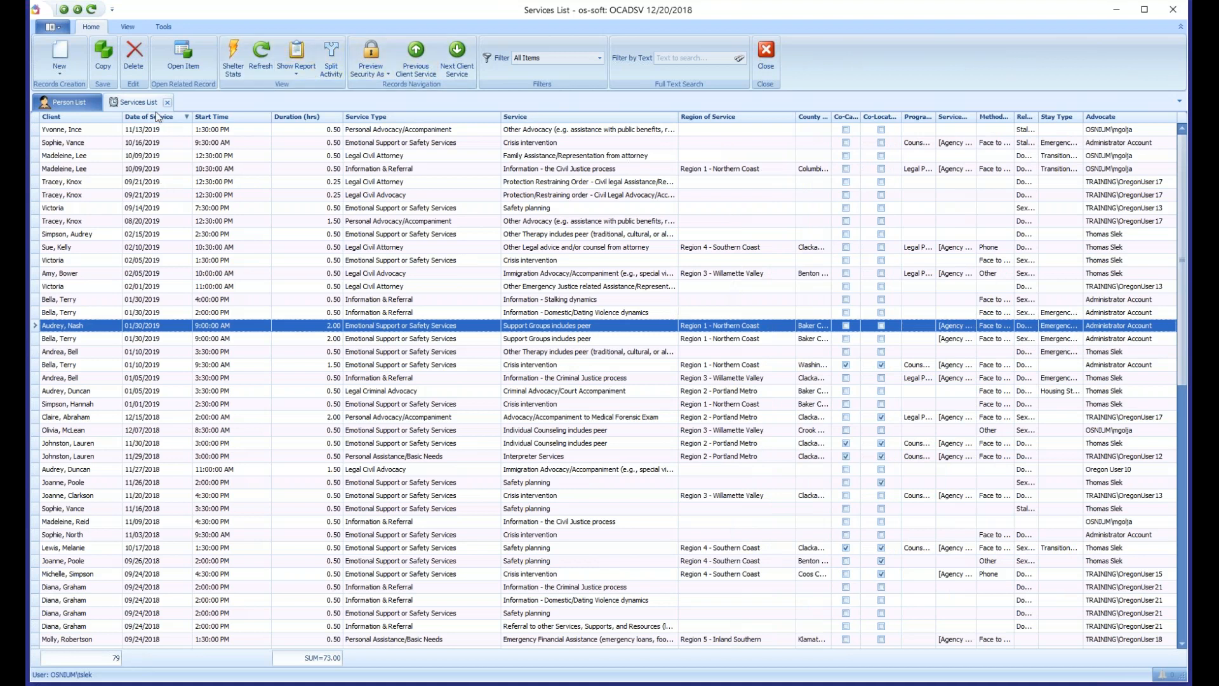
{"action": "left_click", "coordinate": [790, 117]}
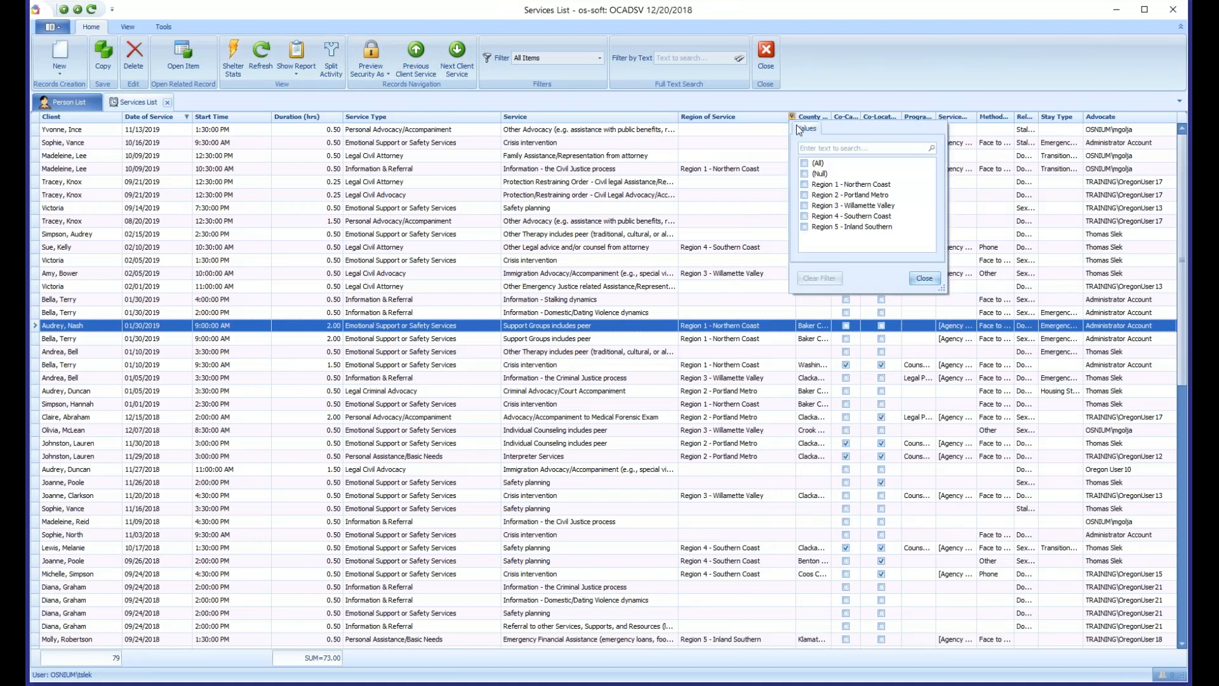
{"action": "left_click", "coordinate": [805, 174]}
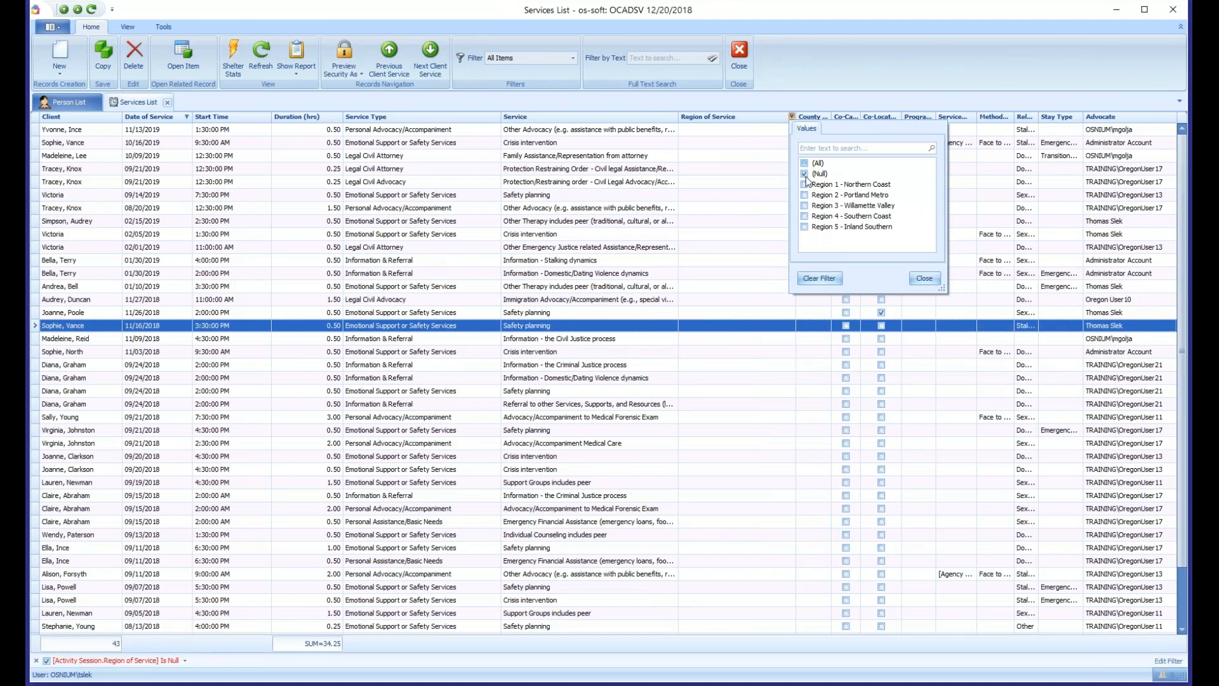
{"action": "left_click", "coordinate": [579, 273]}
{"action": "left_click", "coordinate": [579, 273]}
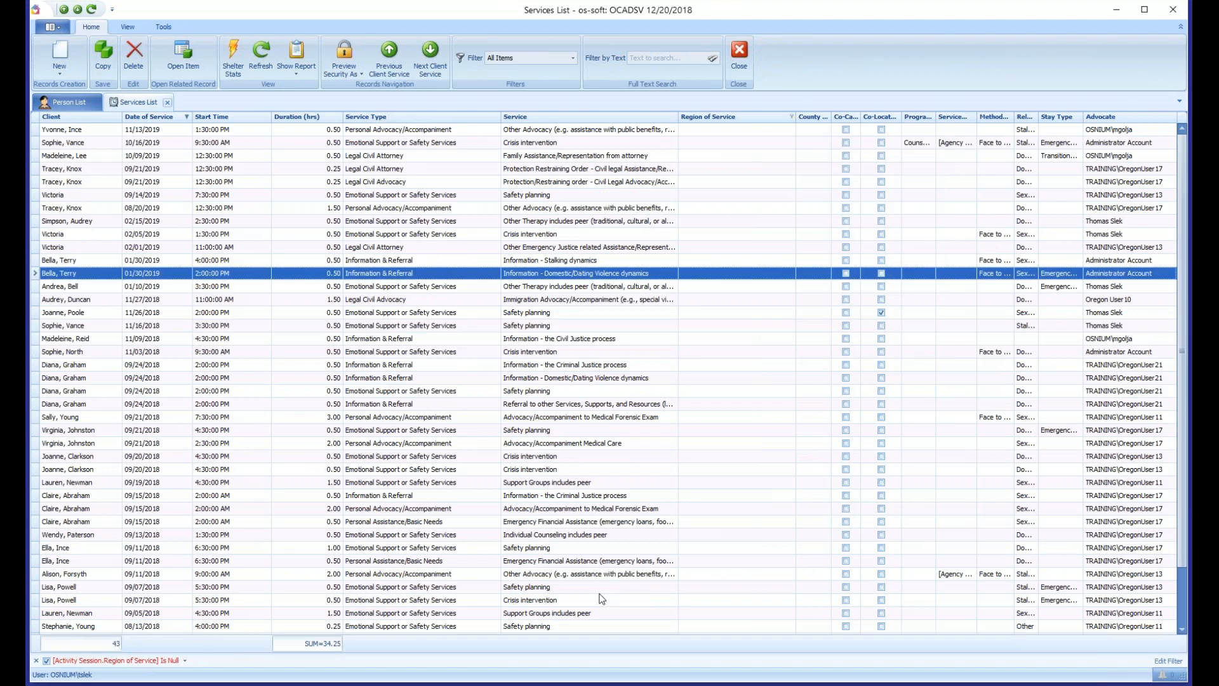
{"action": "scroll", "coordinate": [1177, 262], "scroll_direction": "down", "scroll_amount": 1}
{"action": "scroll", "coordinate": [1177, 262], "scroll_direction": "down", "scroll_amount": 1}
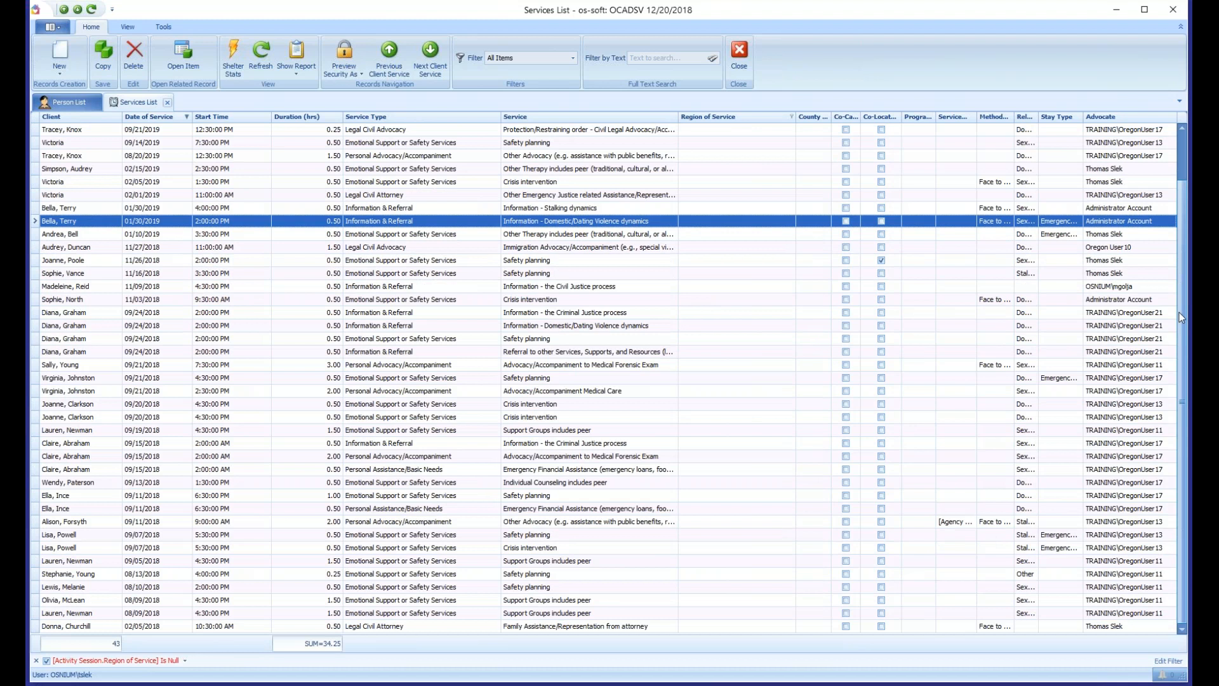
{"action": "scroll", "coordinate": [1179, 313], "scroll_direction": "up", "scroll_amount": 4}
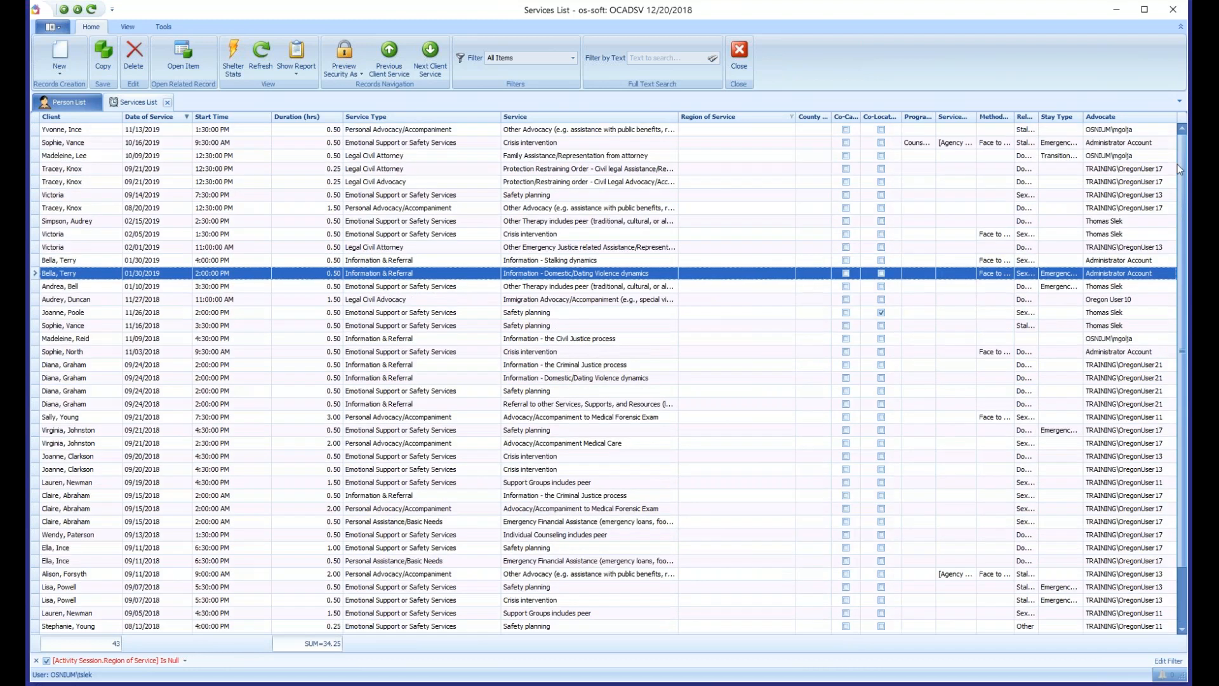
- In the 11/13/2019 service, set Region of Service to Region 1 - Northern Coast and Method Of Contact to Face to Face, then save and close it
{"action": "left_click", "coordinate": [688, 132]}
{"action": "double_click", "coordinate": [687, 132]}
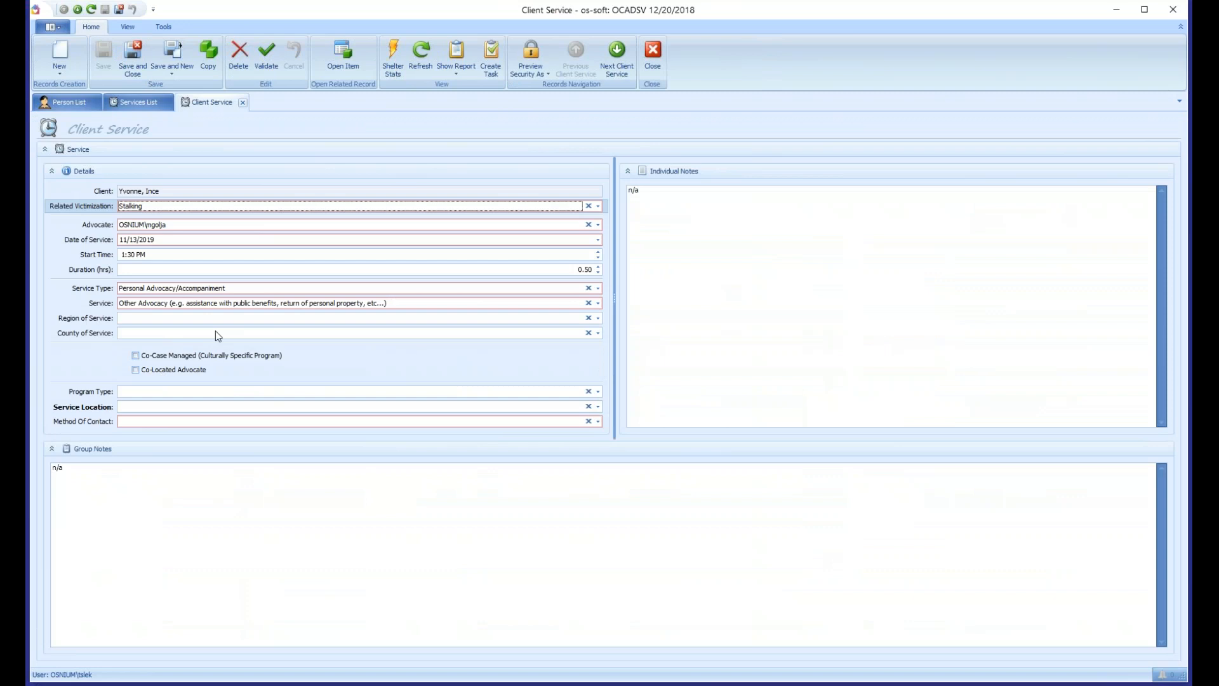
{"action": "left_click", "coordinate": [136, 319]}
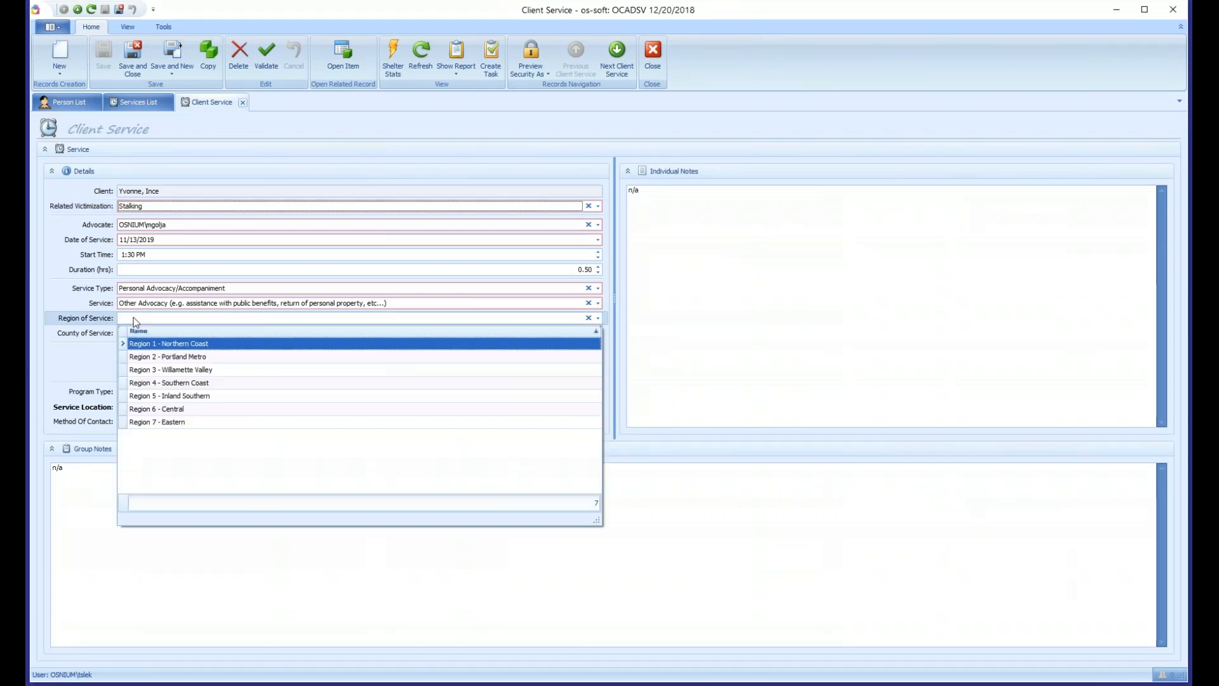
{"action": "key", "text": "Escape"}
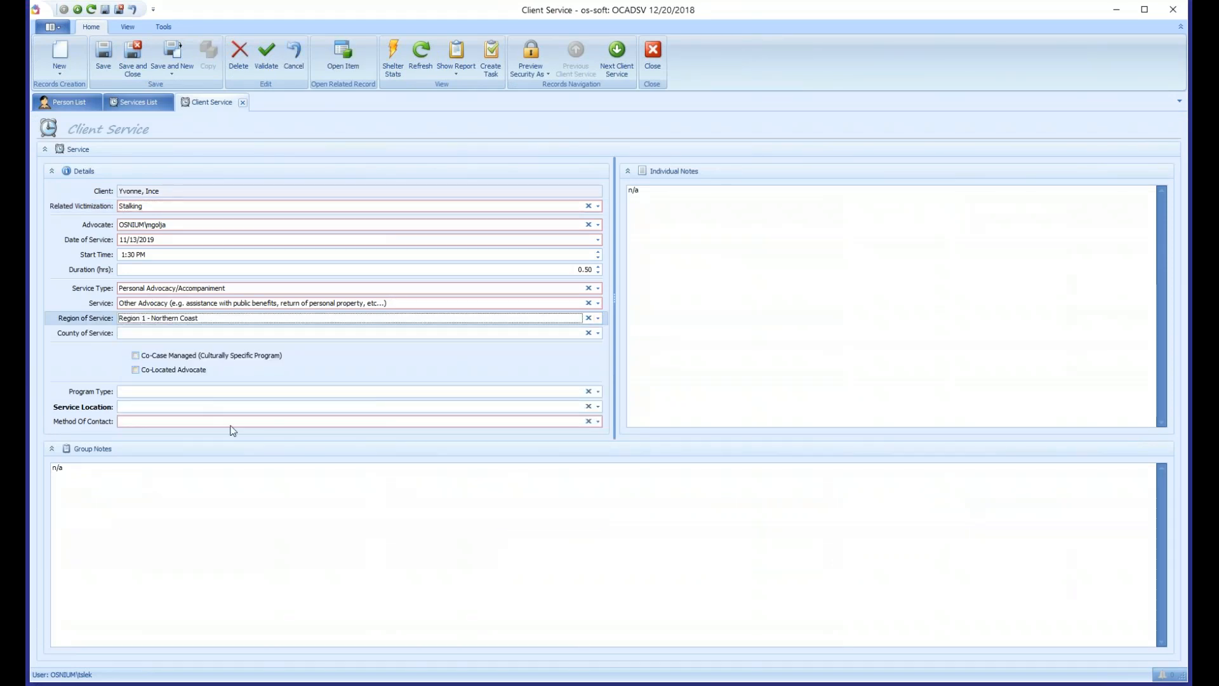
{"action": "left_click", "coordinate": [165, 421]}
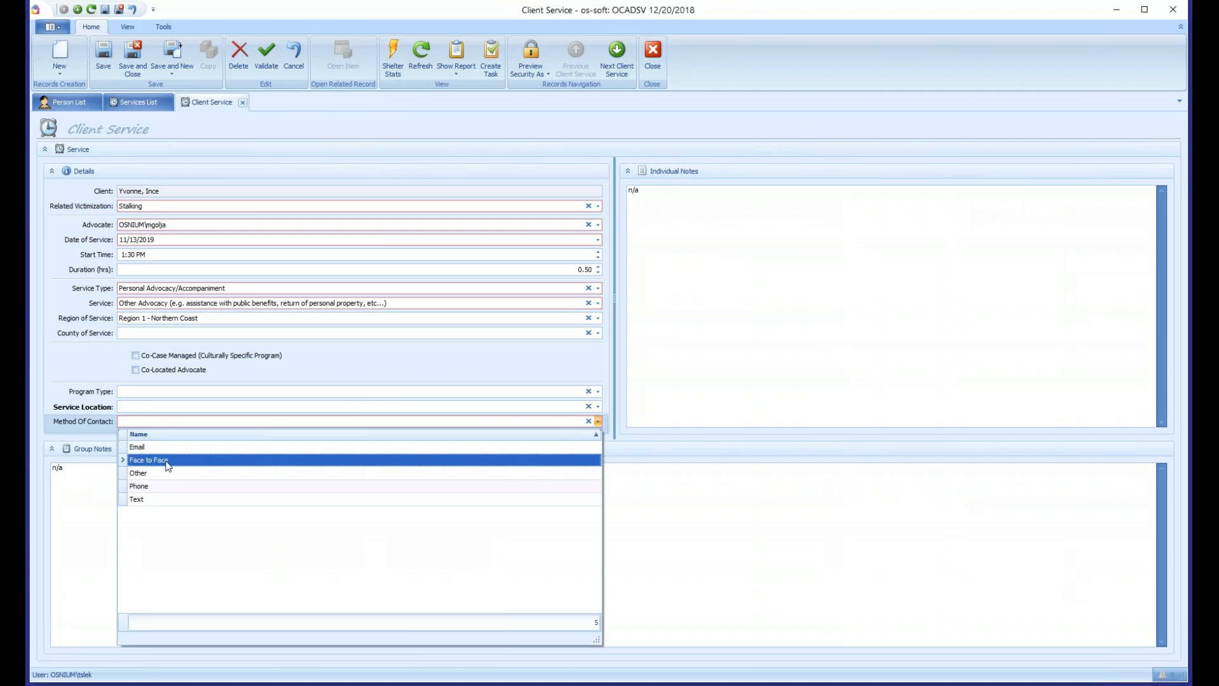
{"action": "left_click", "coordinate": [169, 463]}
{"action": "left_click", "coordinate": [139, 71]}
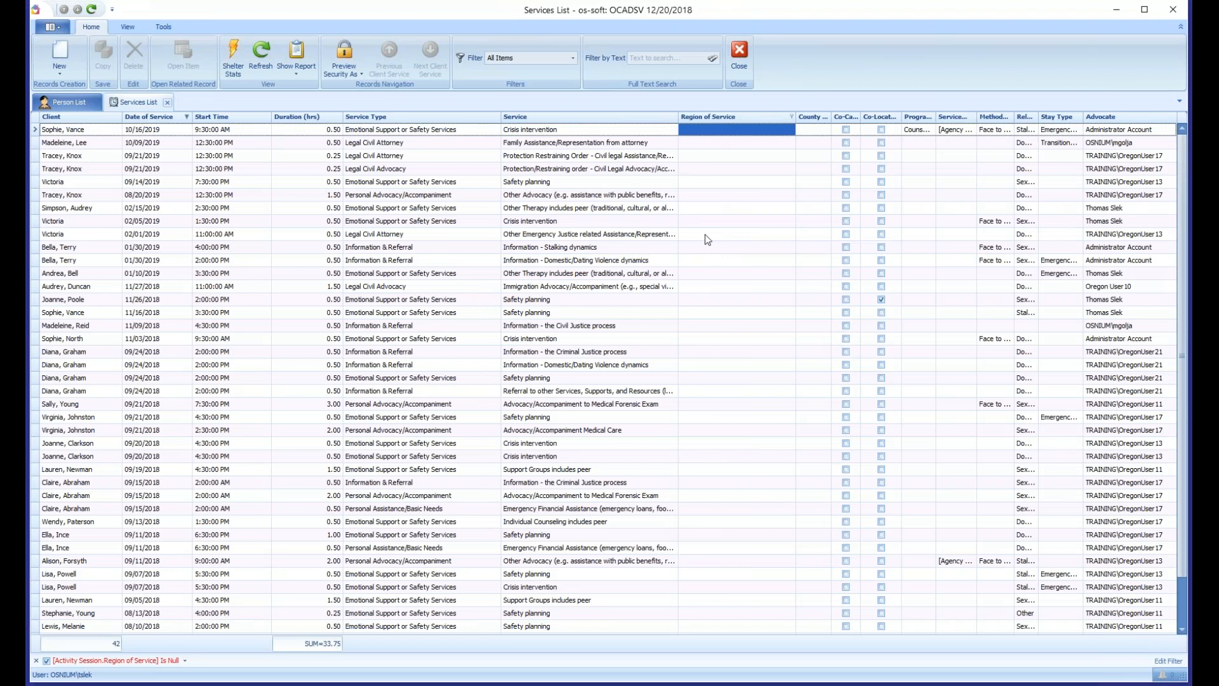
- Set Region of Service to Region 1 - Northern Coast in the 10/16/2019 crisis intervention service, then save and close it
{"action": "left_click", "coordinate": [724, 131]}
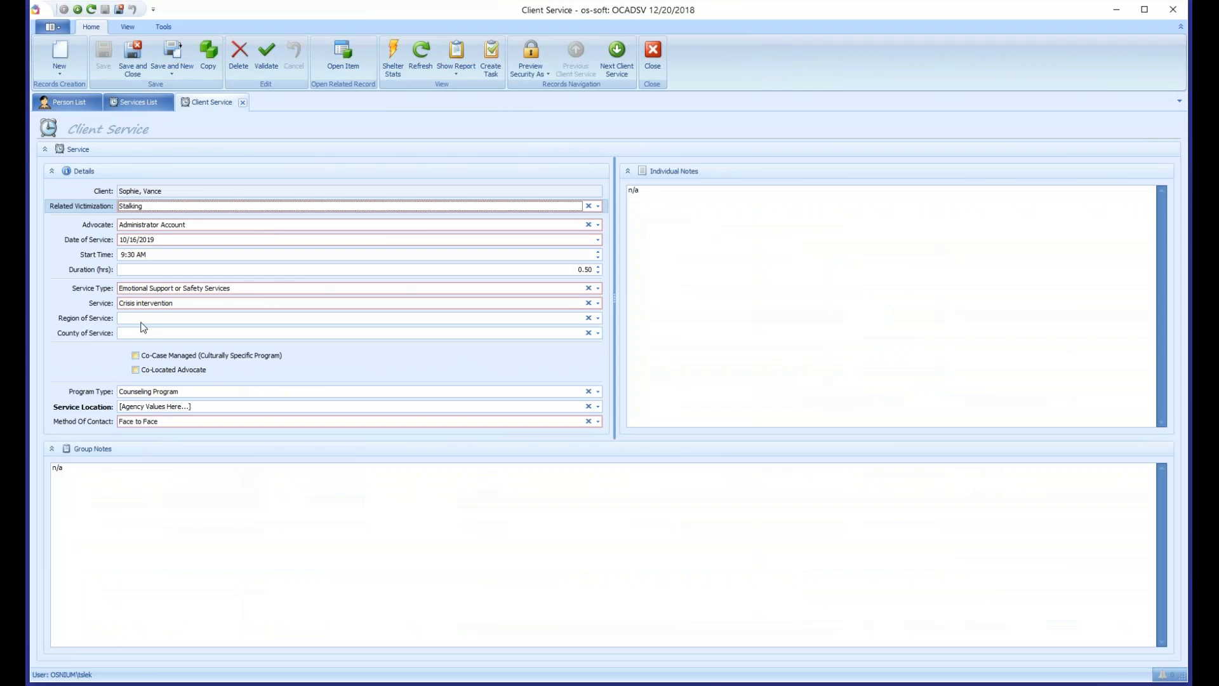
{"action": "left_click", "coordinate": [145, 321]}
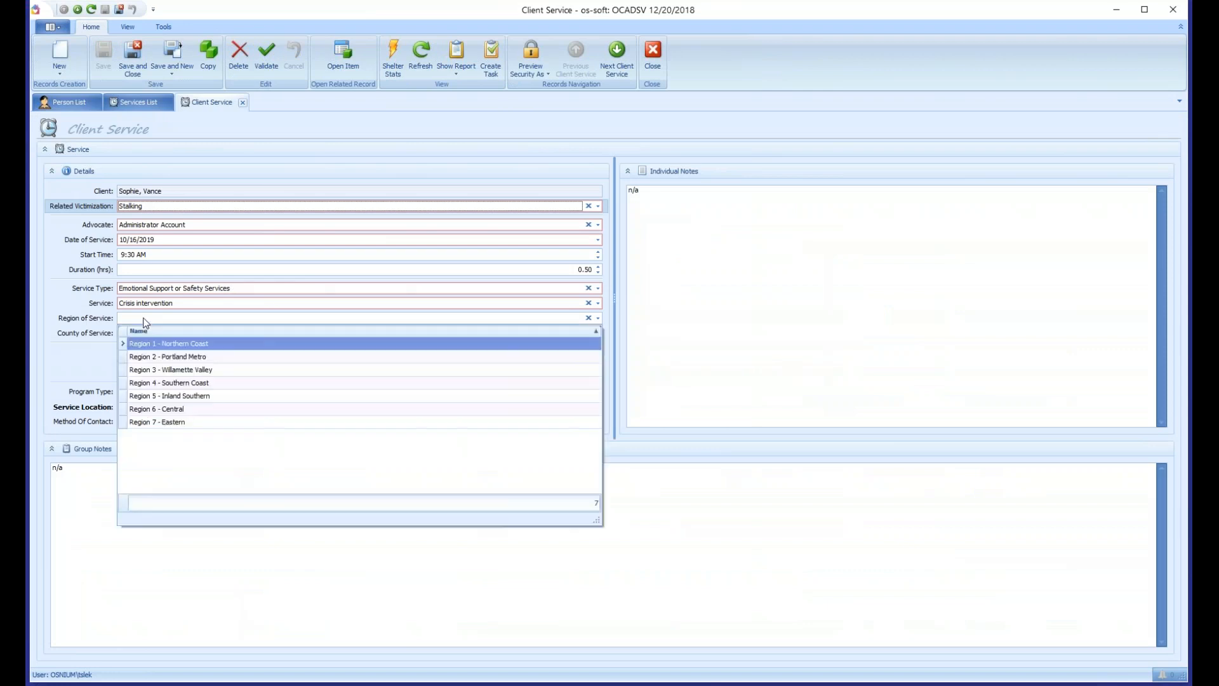
{"action": "left_click", "coordinate": [159, 345]}
{"action": "left_click", "coordinate": [103, 56]}
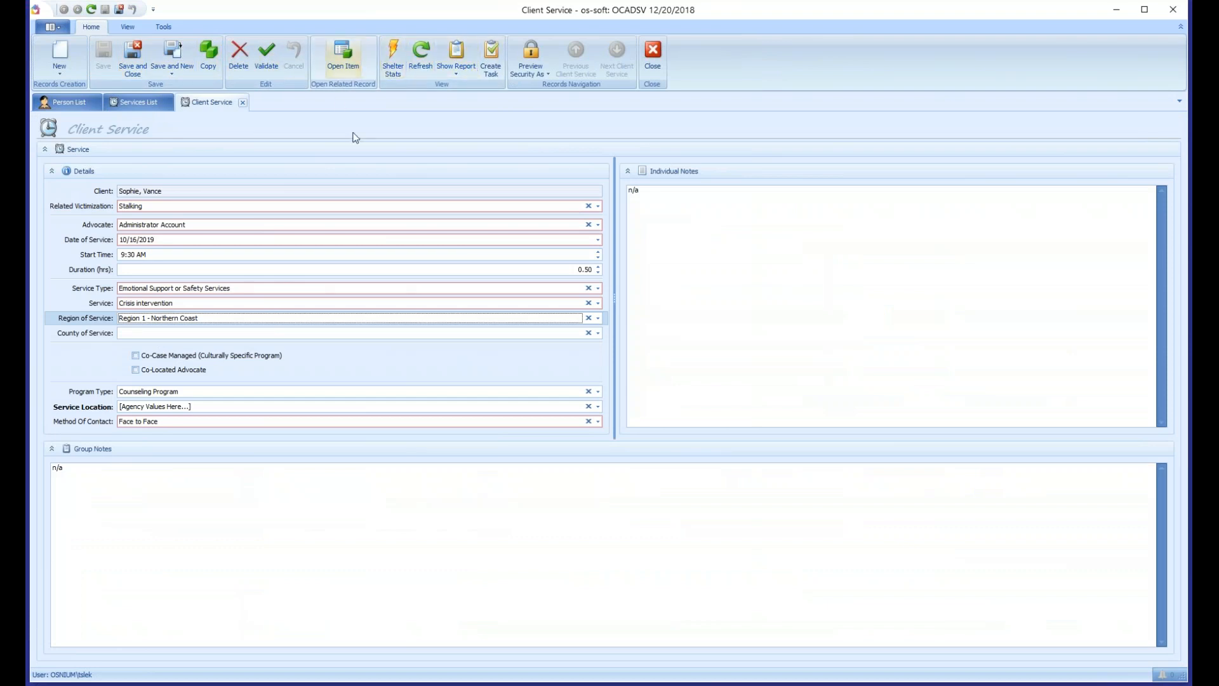
{"action": "left_click", "coordinate": [141, 57]}
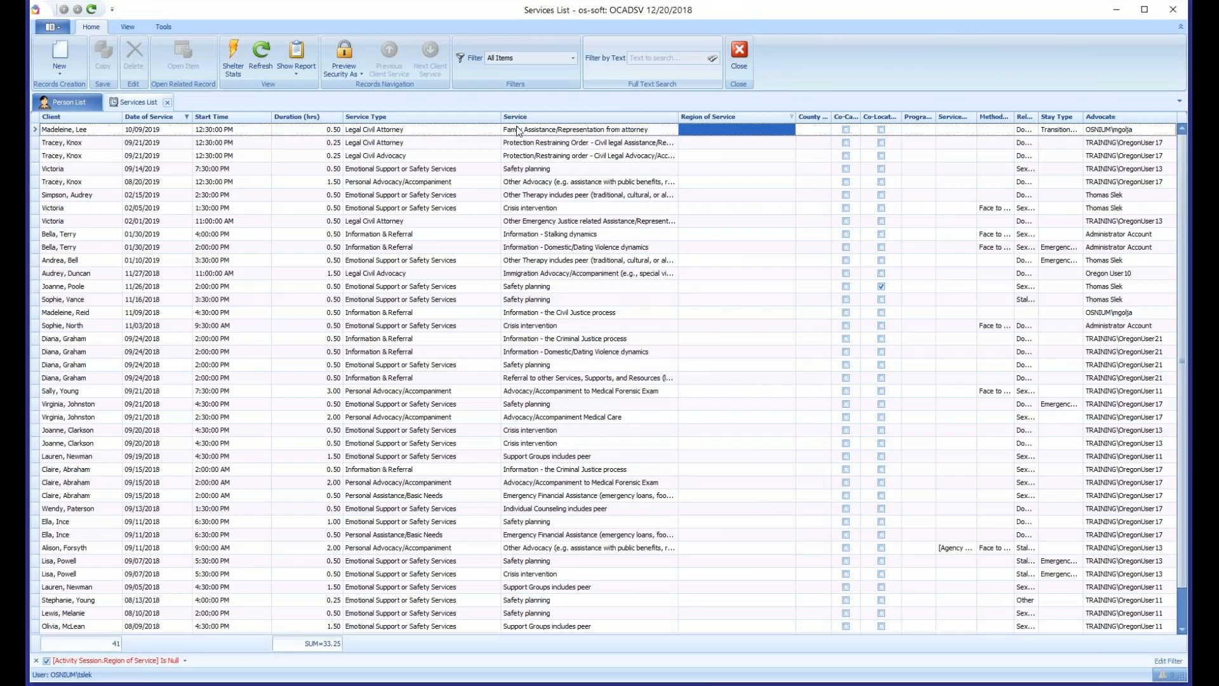
- Close the services list and open the Stays/HUD list
{"action": "left_click", "coordinate": [703, 131]}
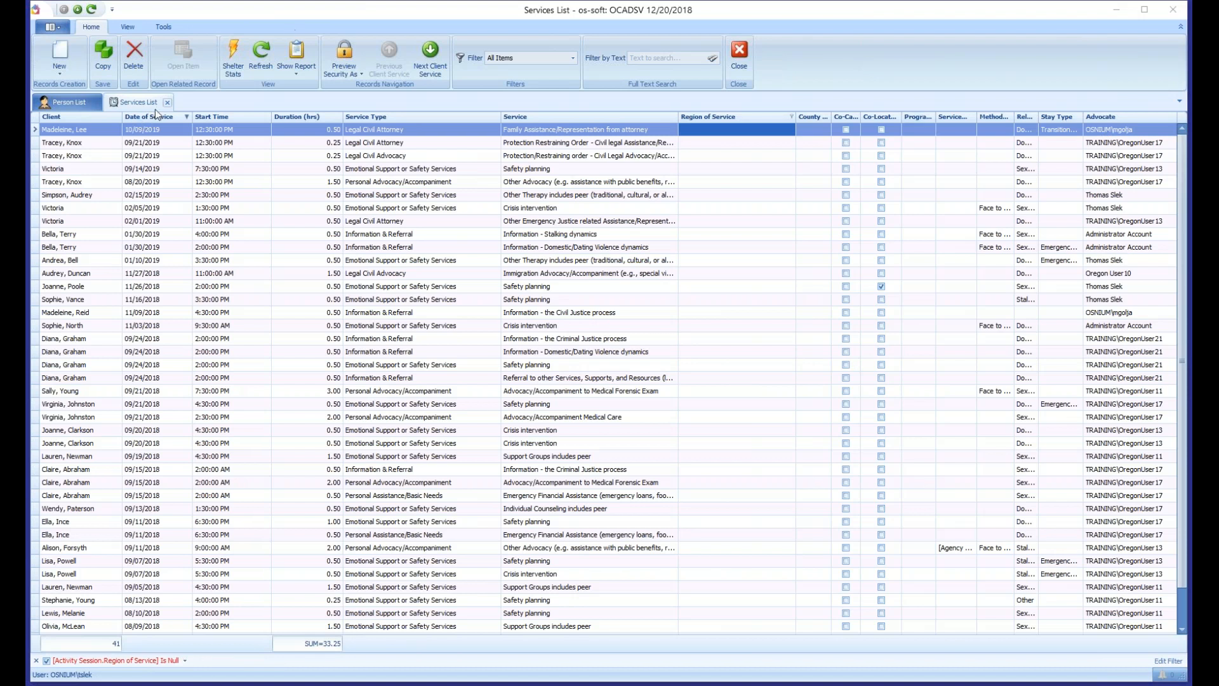
{"action": "left_click", "coordinate": [92, 88]}
{"action": "left_click", "coordinate": [69, 102]}
{"action": "left_click", "coordinate": [51, 27]}
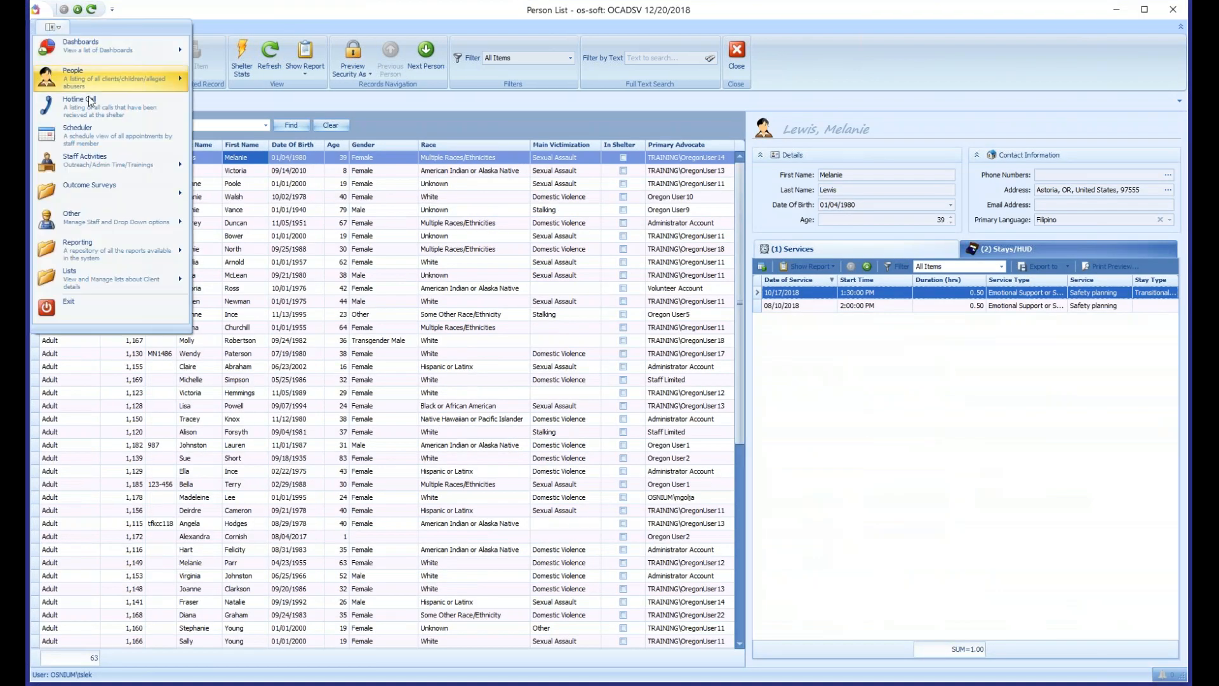
{"action": "mouse_move", "coordinate": [150, 281]}
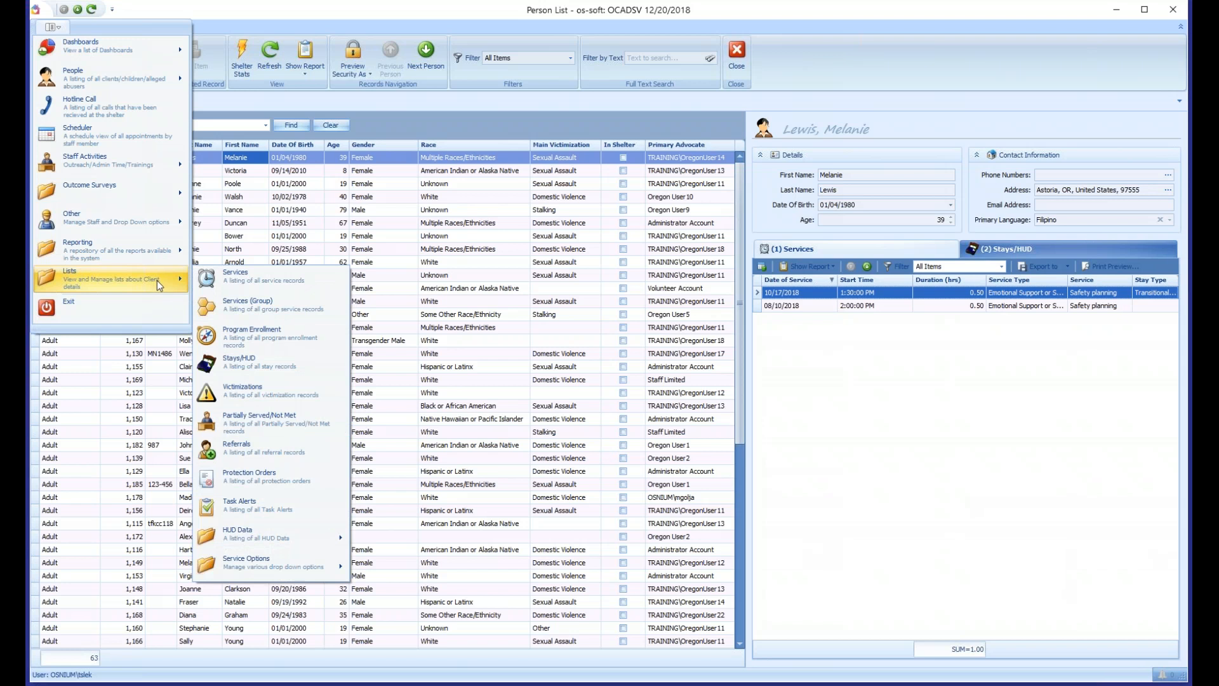
{"action": "left_click", "coordinate": [254, 362]}
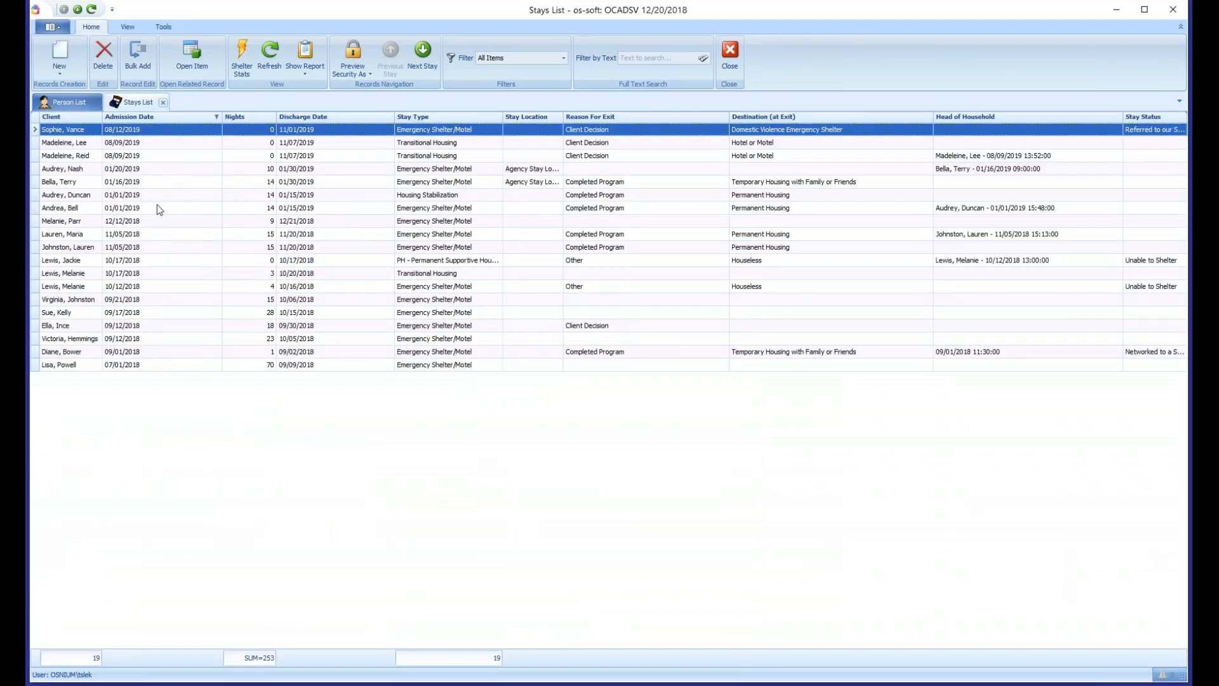
{"action": "left_click", "coordinate": [157, 196]}
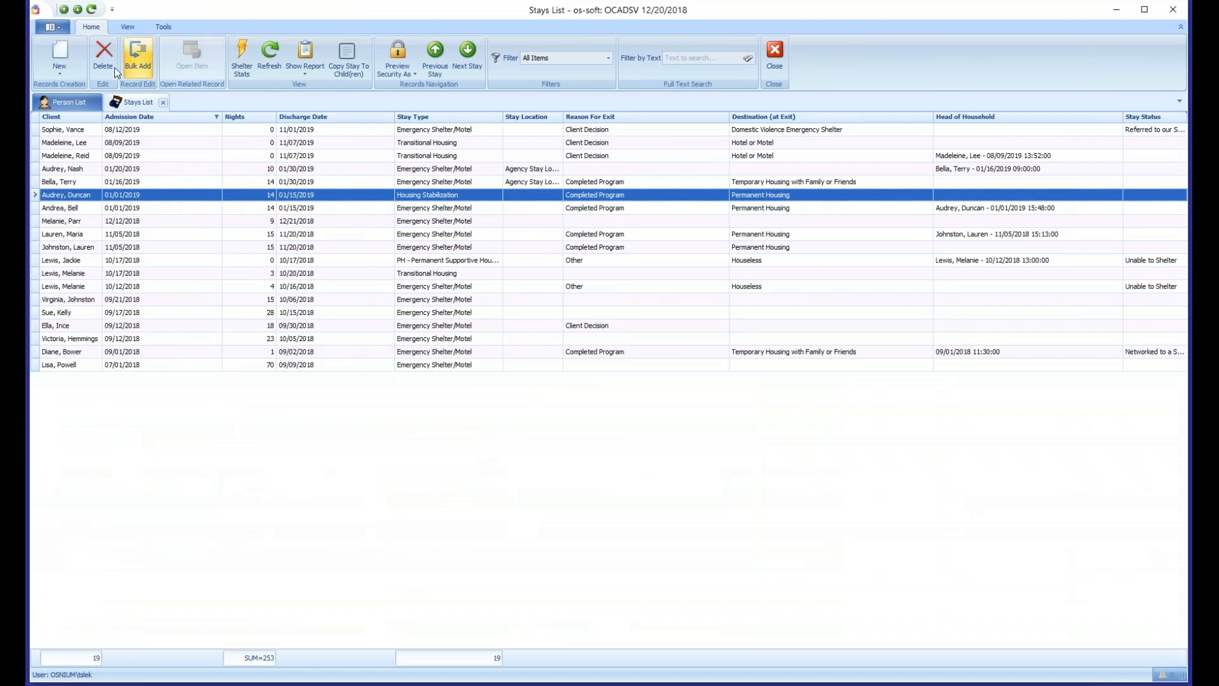
- Open the Referrals list alongside the stays list
{"action": "left_click", "coordinate": [53, 28]}
{"action": "mouse_move", "coordinate": [109, 281]}
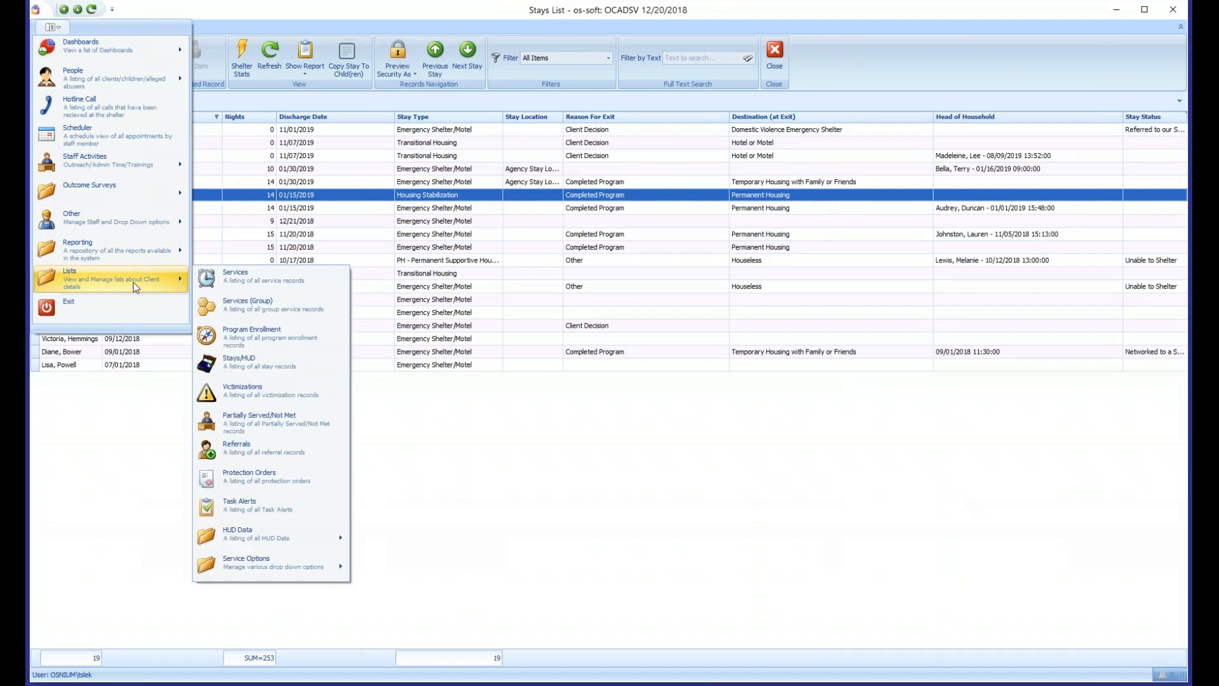
{"action": "left_click", "coordinate": [241, 447]}
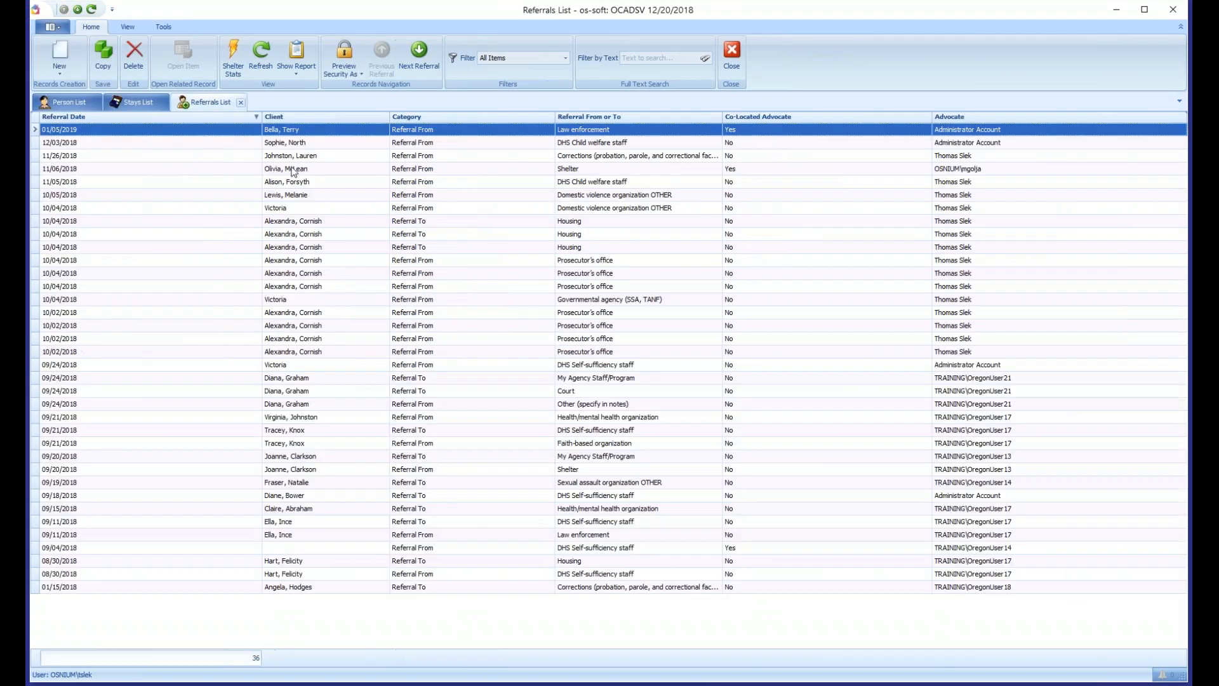
- Switch among the open Person, Stays and Referrals lists to view each one
{"action": "left_click", "coordinate": [66, 105]}
{"action": "left_click", "coordinate": [132, 104]}
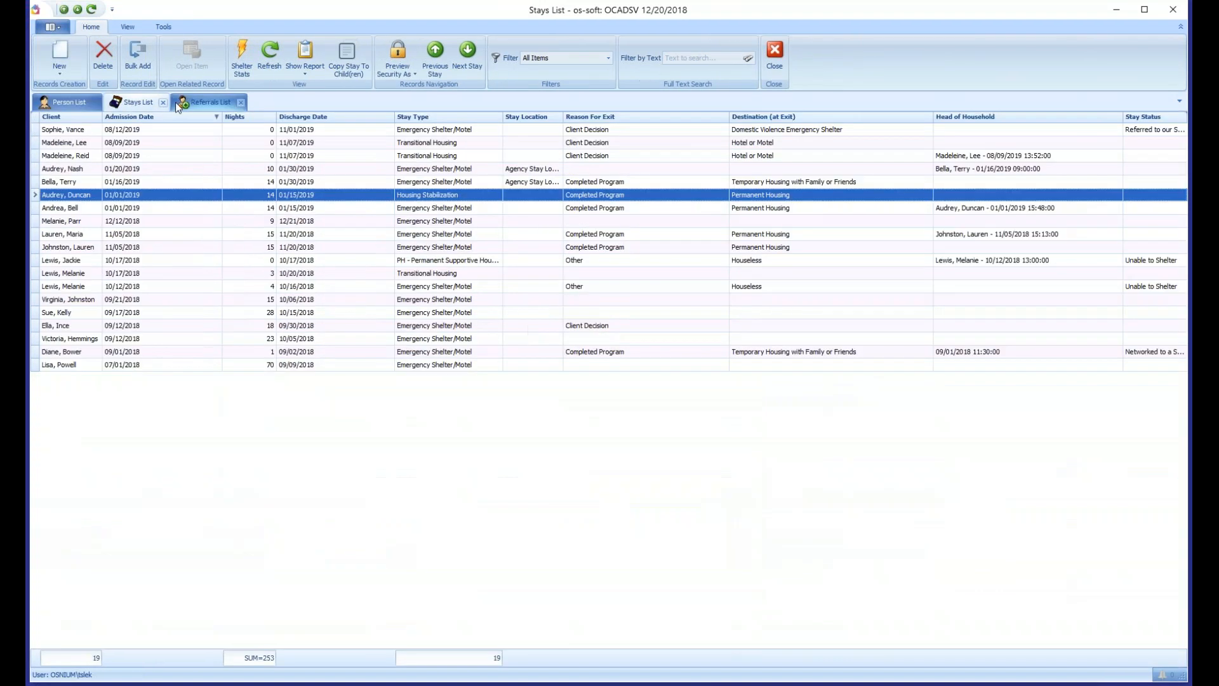
{"action": "left_click", "coordinate": [206, 105]}
{"action": "left_click", "coordinate": [131, 105]}
{"action": "left_click", "coordinate": [66, 105]}
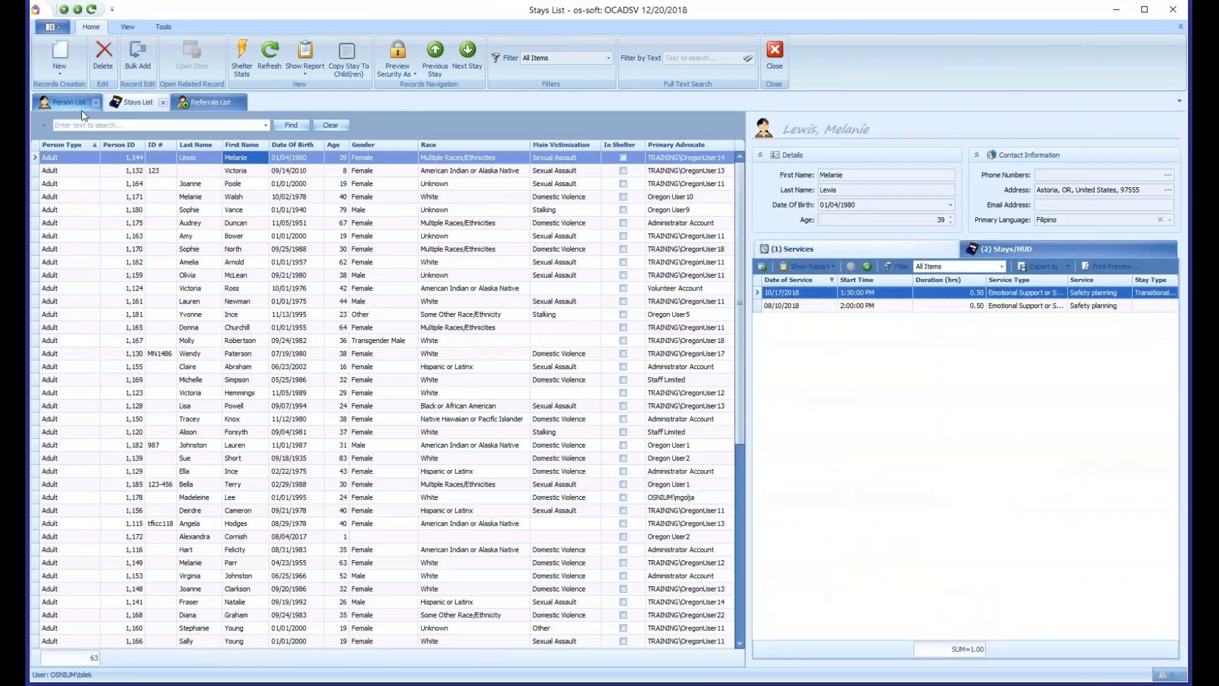
{"action": "left_click", "coordinate": [136, 107]}
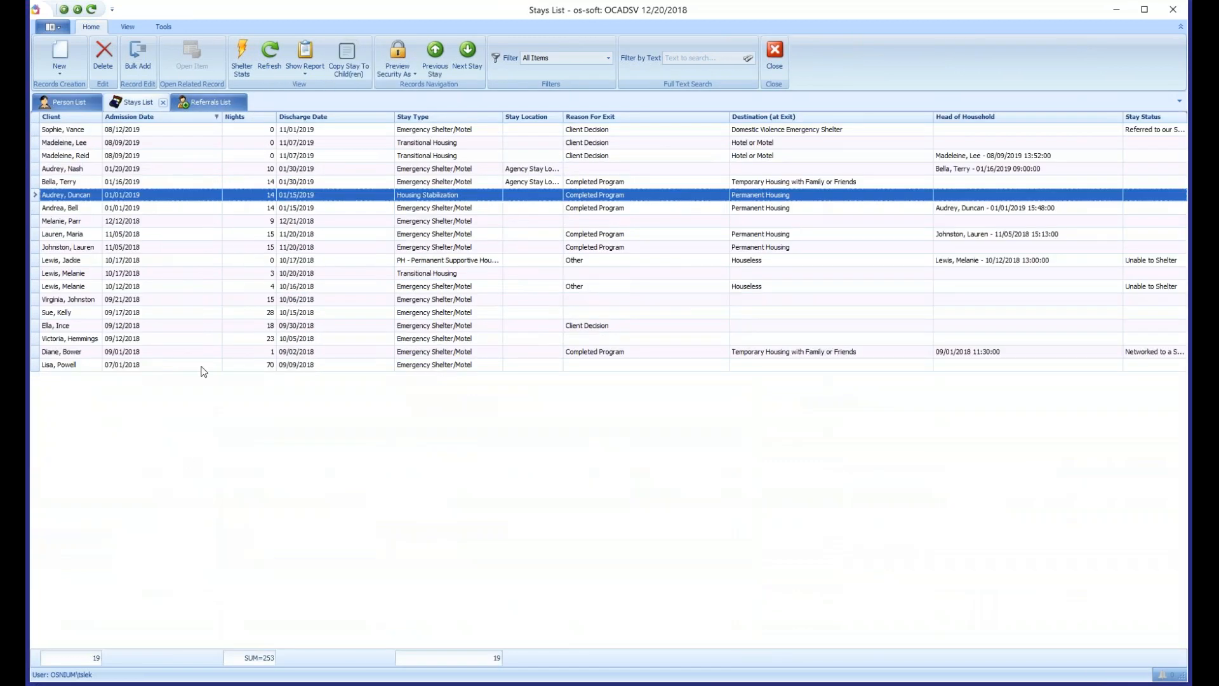
{"action": "left_click", "coordinate": [208, 105]}
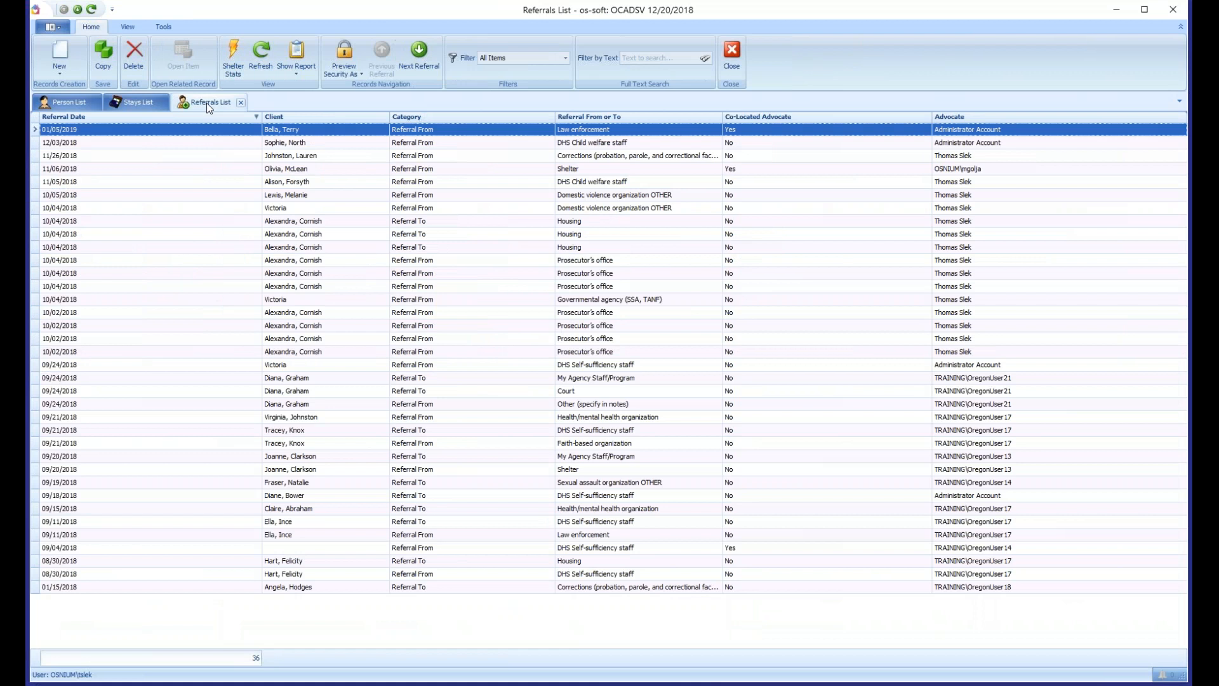
- Close the Referrals and Stays lists and widen the person list against its detail pane
{"action": "middle_click", "coordinate": [220, 101]}
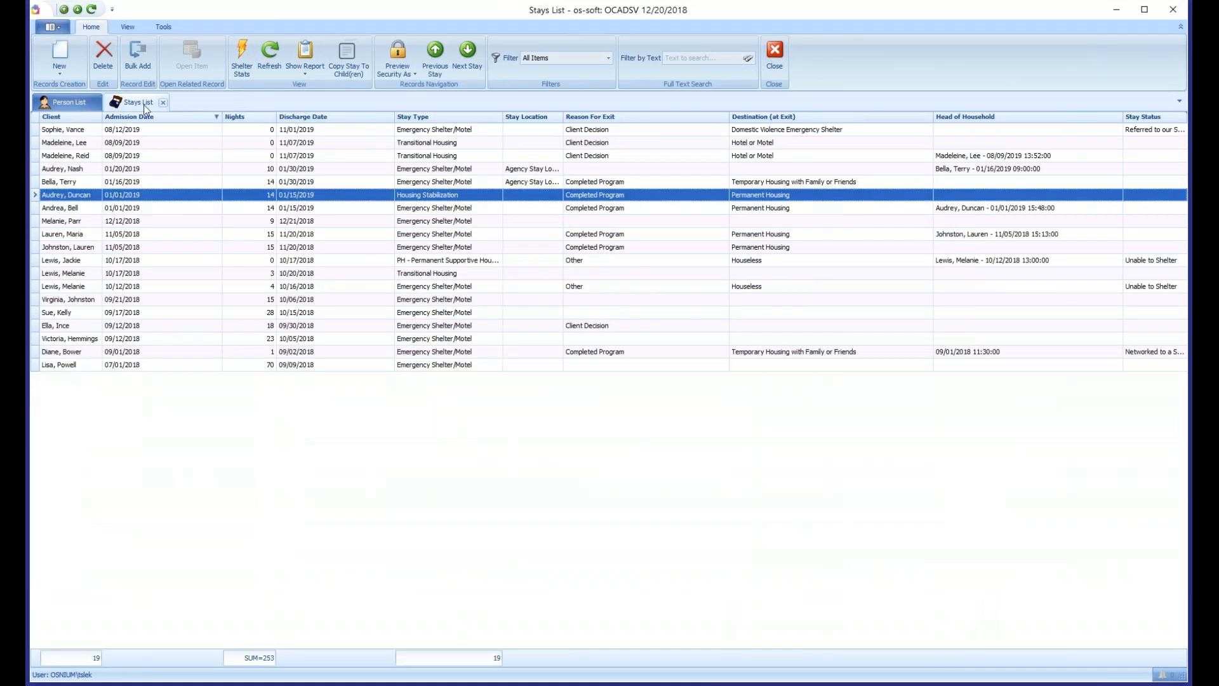
{"action": "middle_click", "coordinate": [145, 107]}
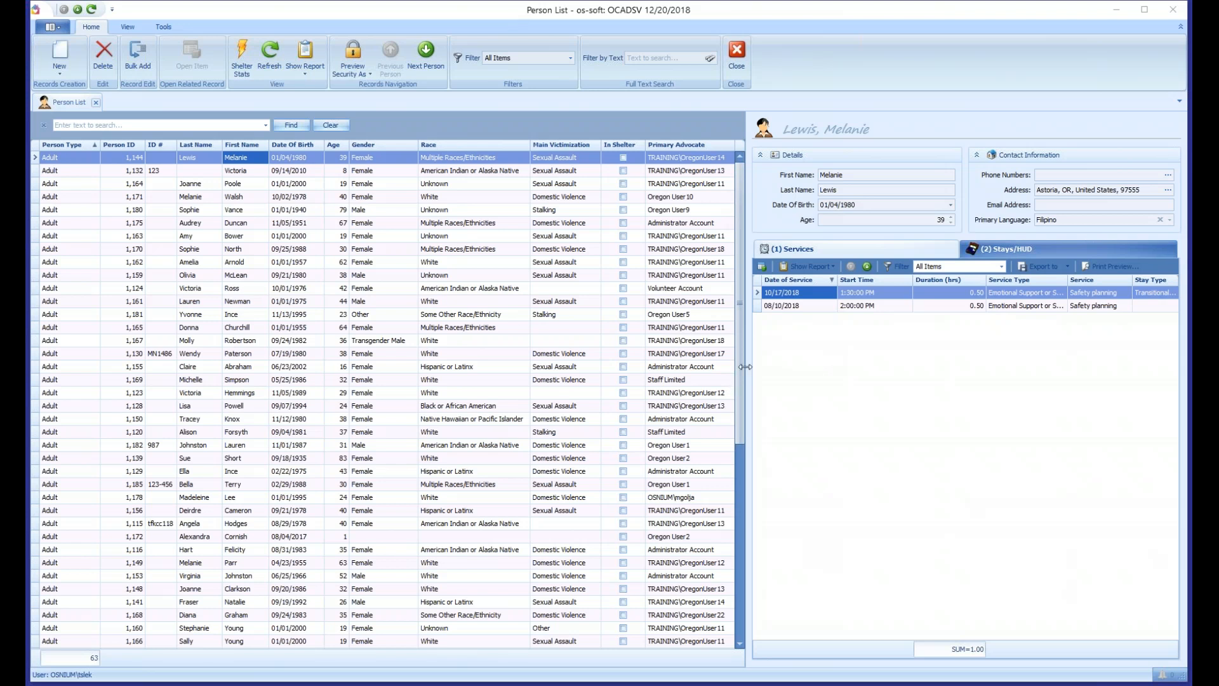
{"action": "left_click_drag", "start_coordinate": [742, 367], "coordinate": [801, 358]}
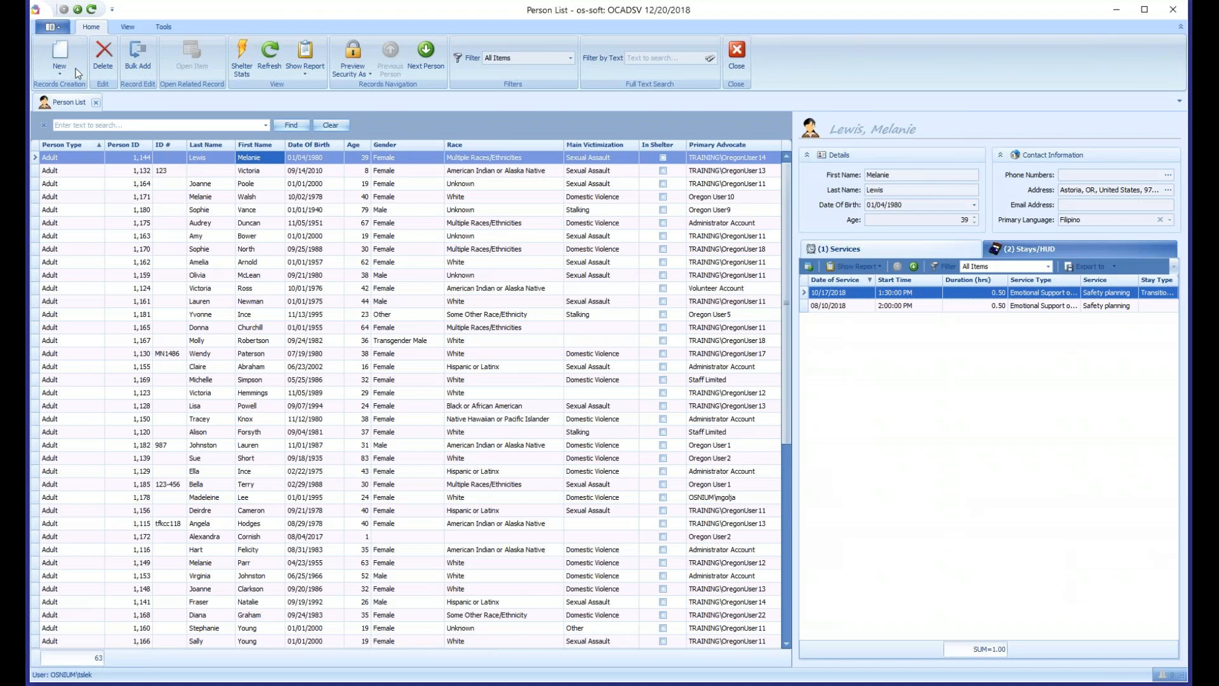
- Show the available Reporting options
{"action": "left_click", "coordinate": [53, 27]}
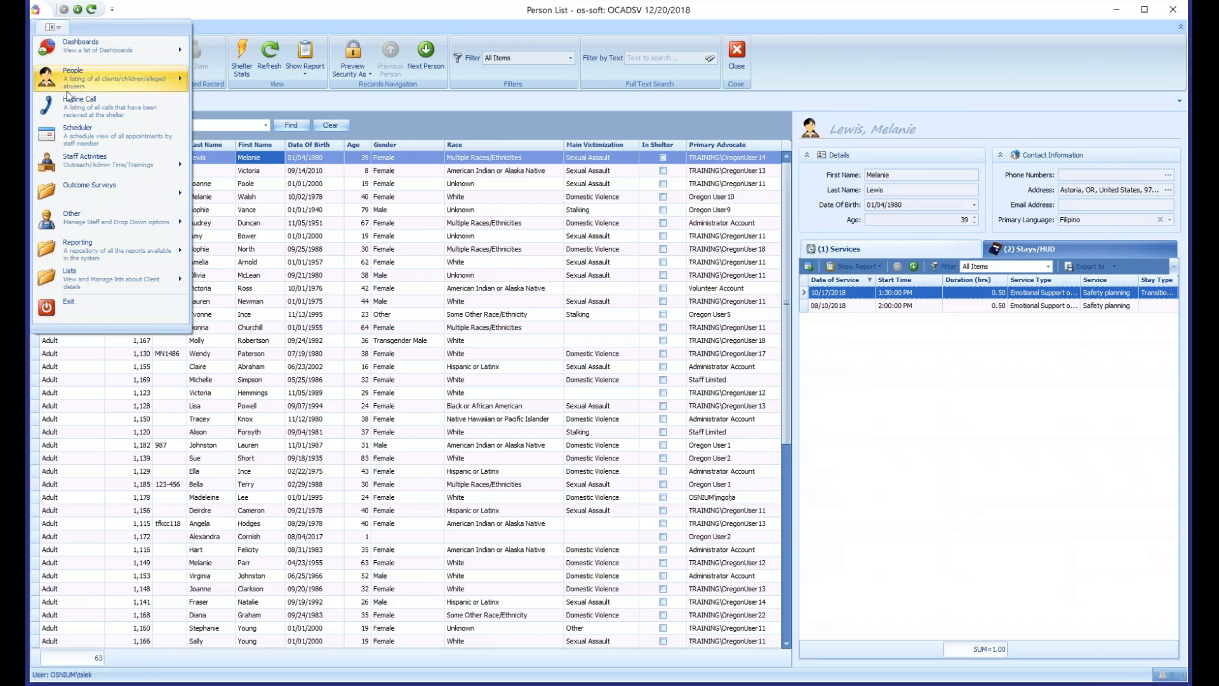
{"action": "mouse_move", "coordinate": [101, 251]}
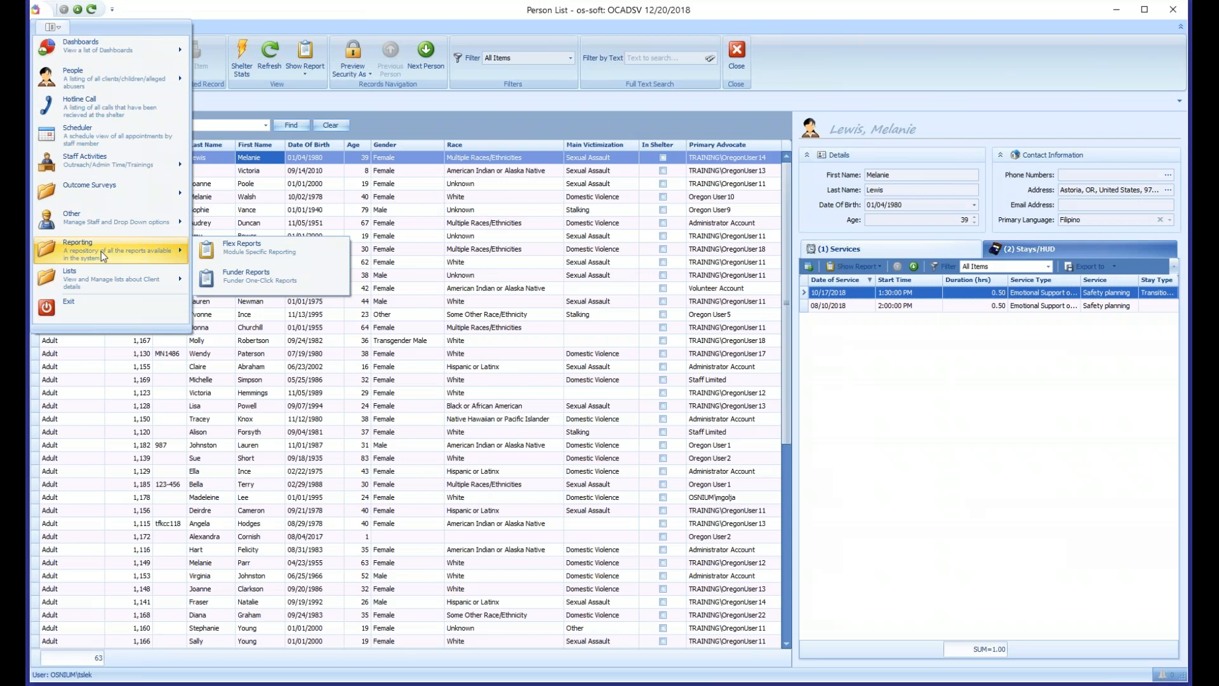
- Open the record of the third client in the person list and review the gender, primary race/ethnicity and limited English proficiency options
{"action": "left_click", "coordinate": [212, 209]}
{"action": "left_click", "coordinate": [257, 188]}
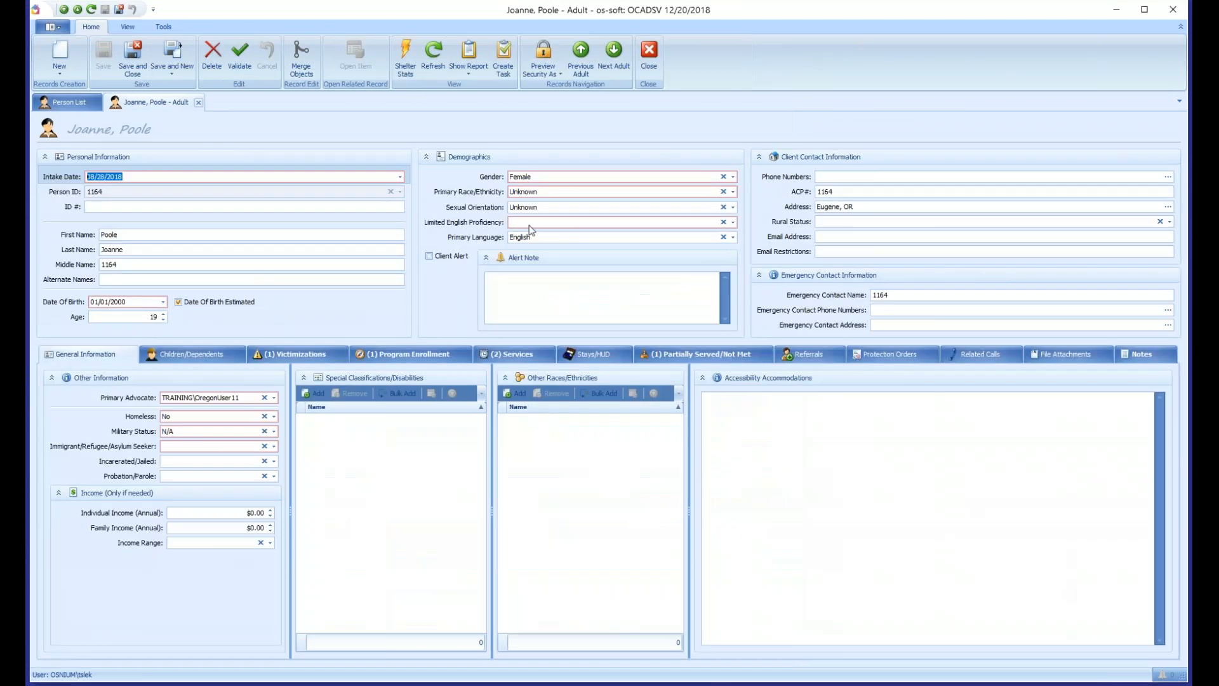
{"action": "left_click", "coordinate": [537, 179]}
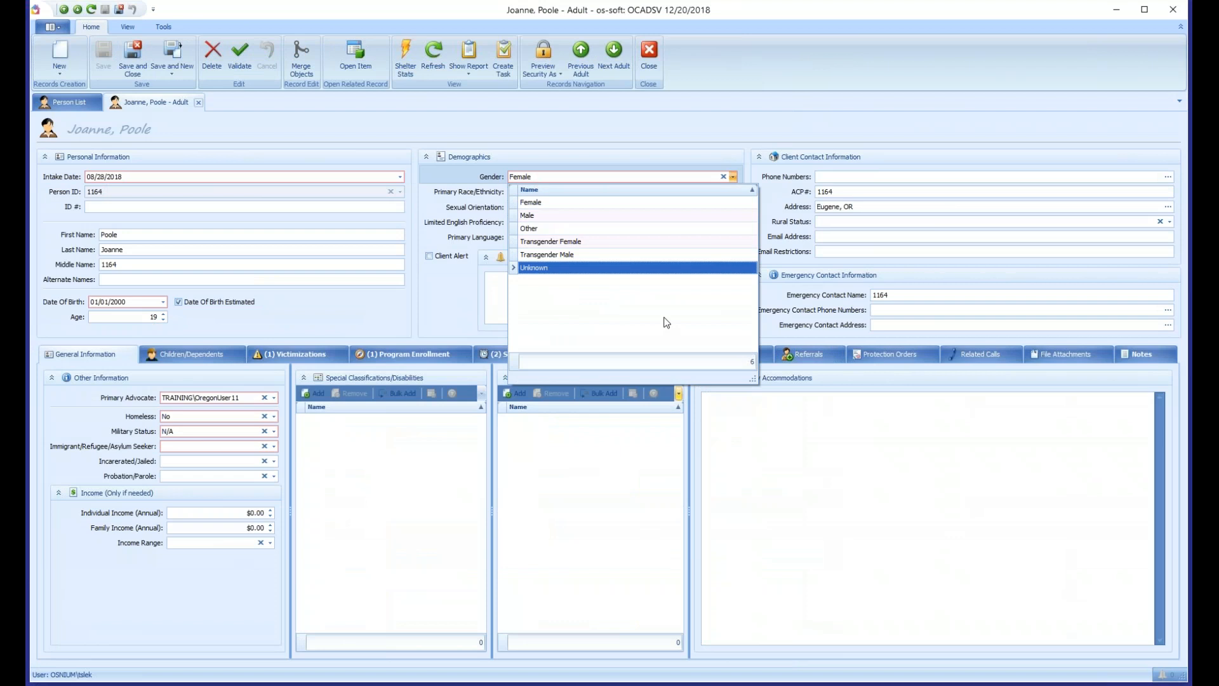
{"action": "left_click", "coordinate": [436, 198]}
{"action": "left_click", "coordinate": [532, 198]}
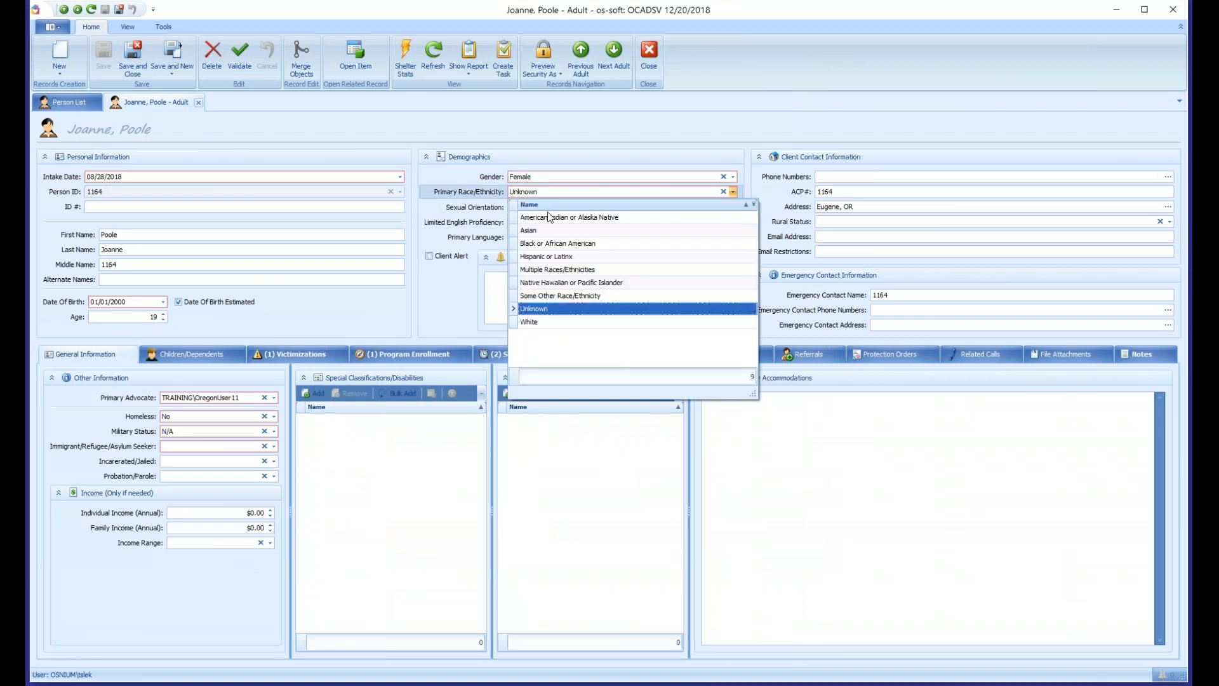
{"action": "left_click", "coordinate": [452, 192]}
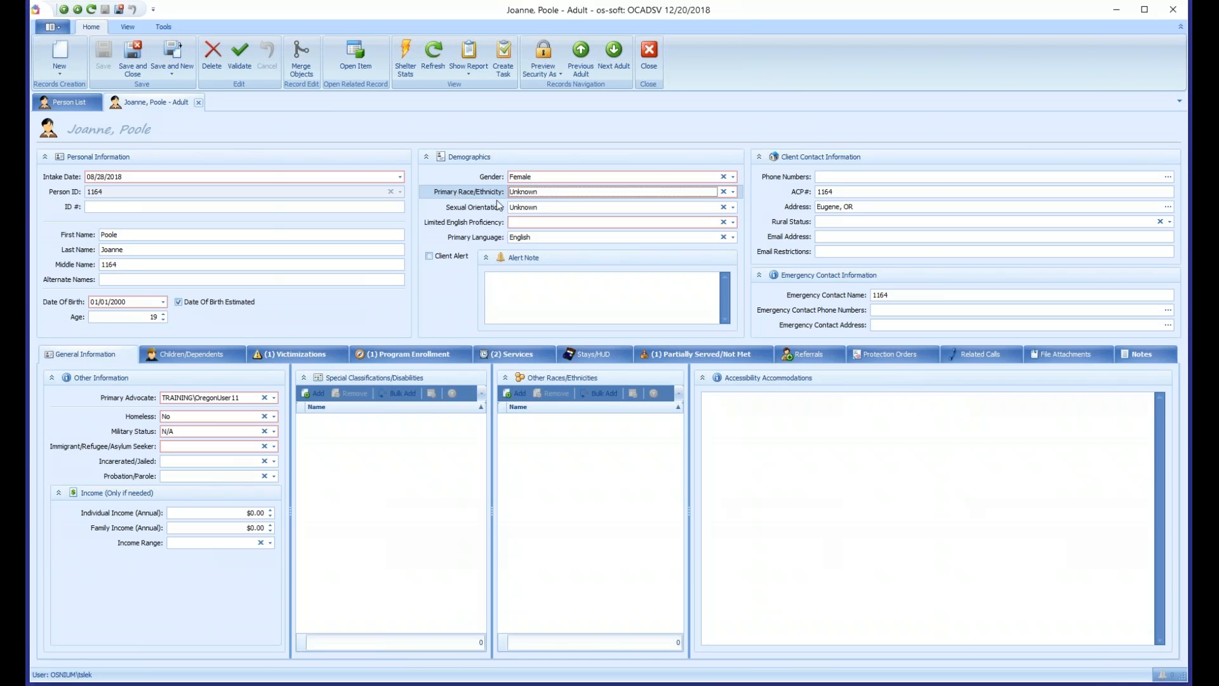
{"action": "left_click", "coordinate": [546, 224]}
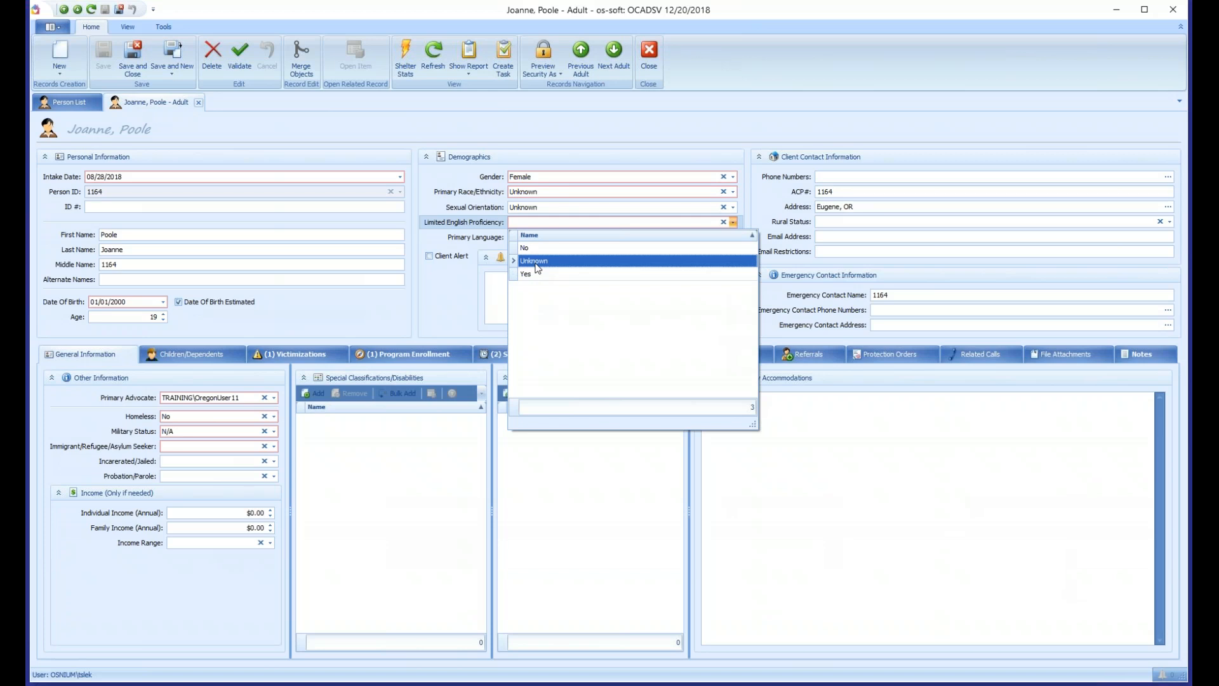
{"action": "left_click", "coordinate": [456, 277]}
- View the discharge reason options in the client's Legal Program enrollment, and close both the enrollment and the client record
{"action": "left_click", "coordinate": [412, 354]}
{"action": "double_click", "coordinate": [403, 400]}
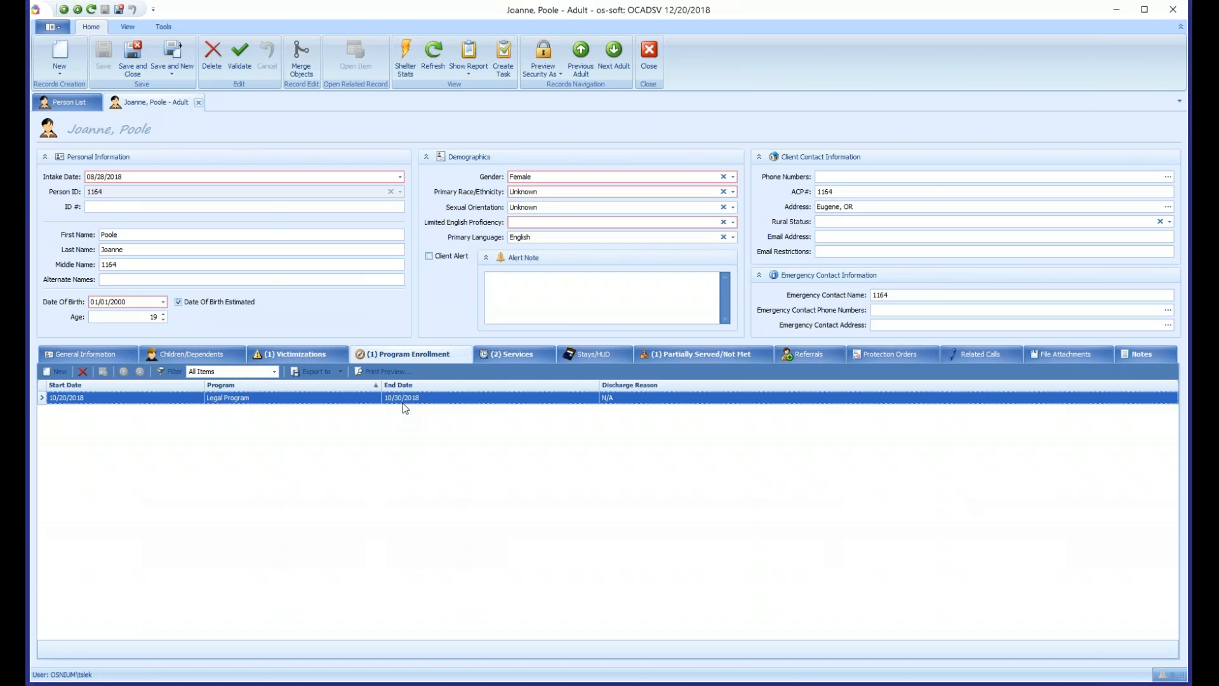
{"action": "left_click", "coordinate": [387, 302]}
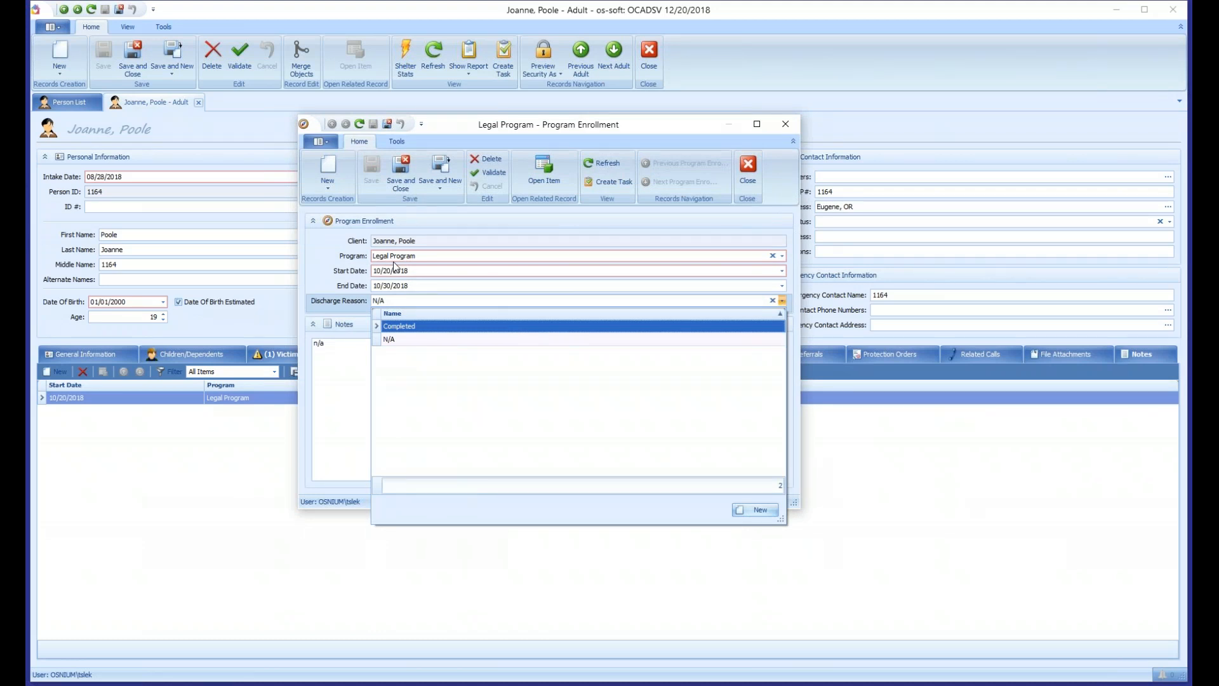
{"action": "left_click", "coordinate": [786, 124]}
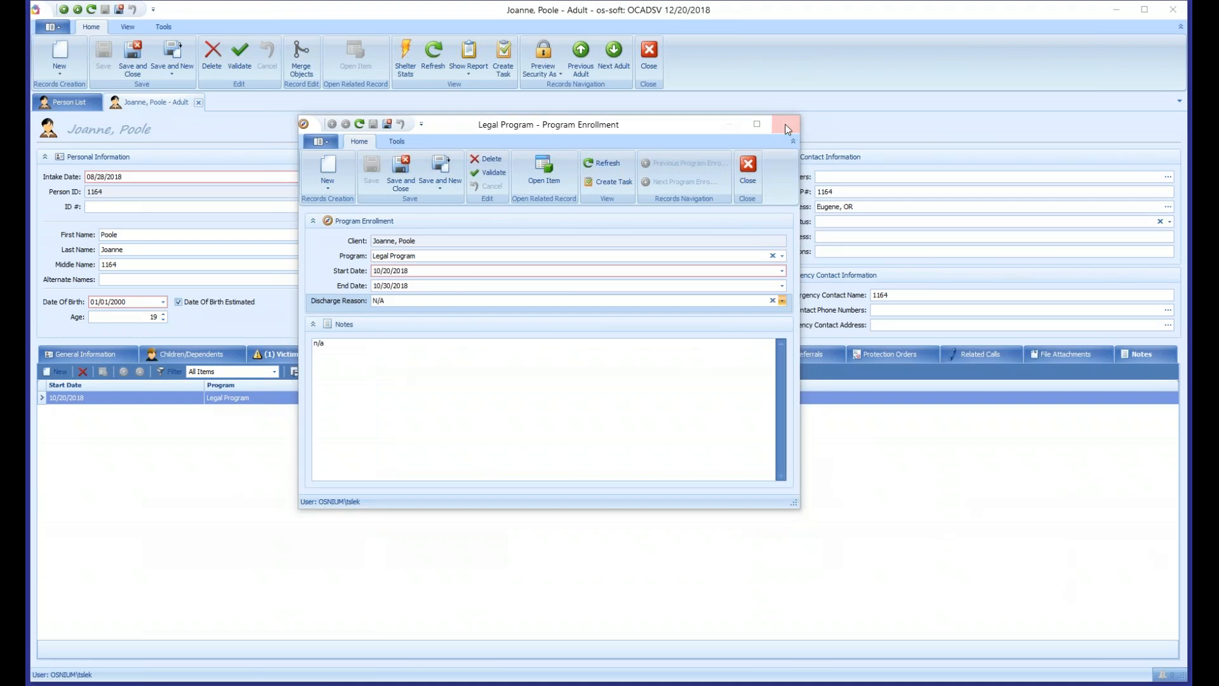
{"action": "left_click", "coordinate": [785, 124]}
{"action": "left_click", "coordinate": [199, 103]}
- Open the Flex Reports list and expand the Display Reports category
{"action": "left_click", "coordinate": [53, 26]}
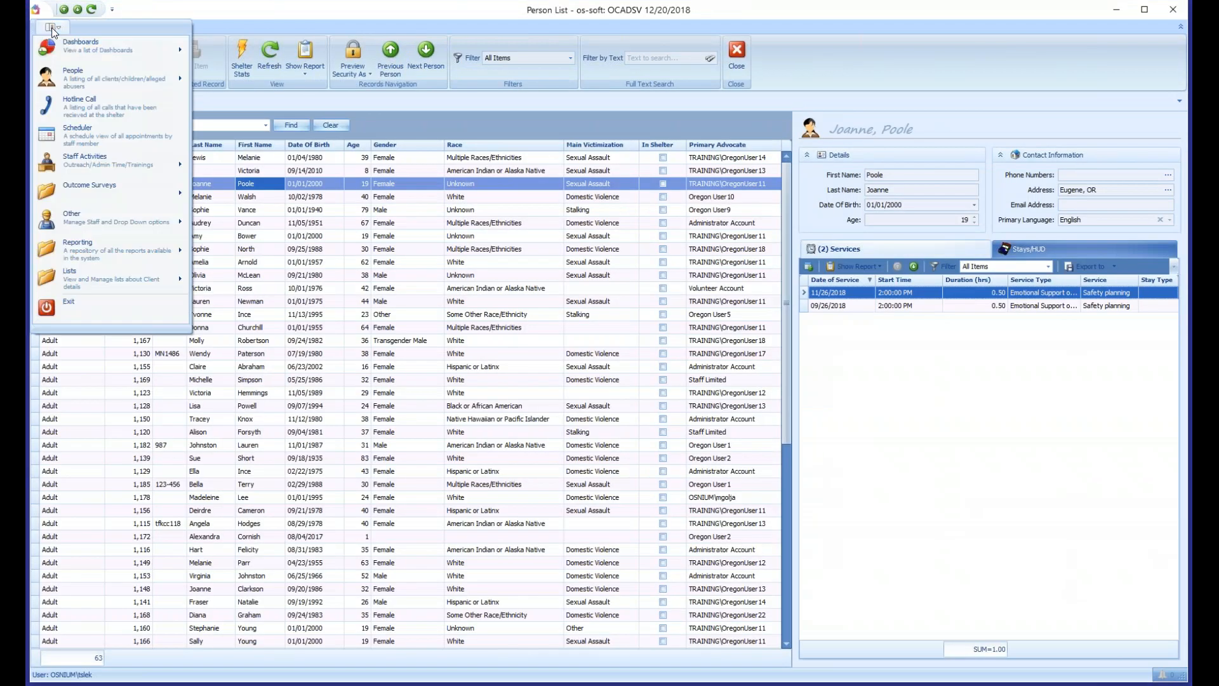
{"action": "mouse_move", "coordinate": [101, 246]}
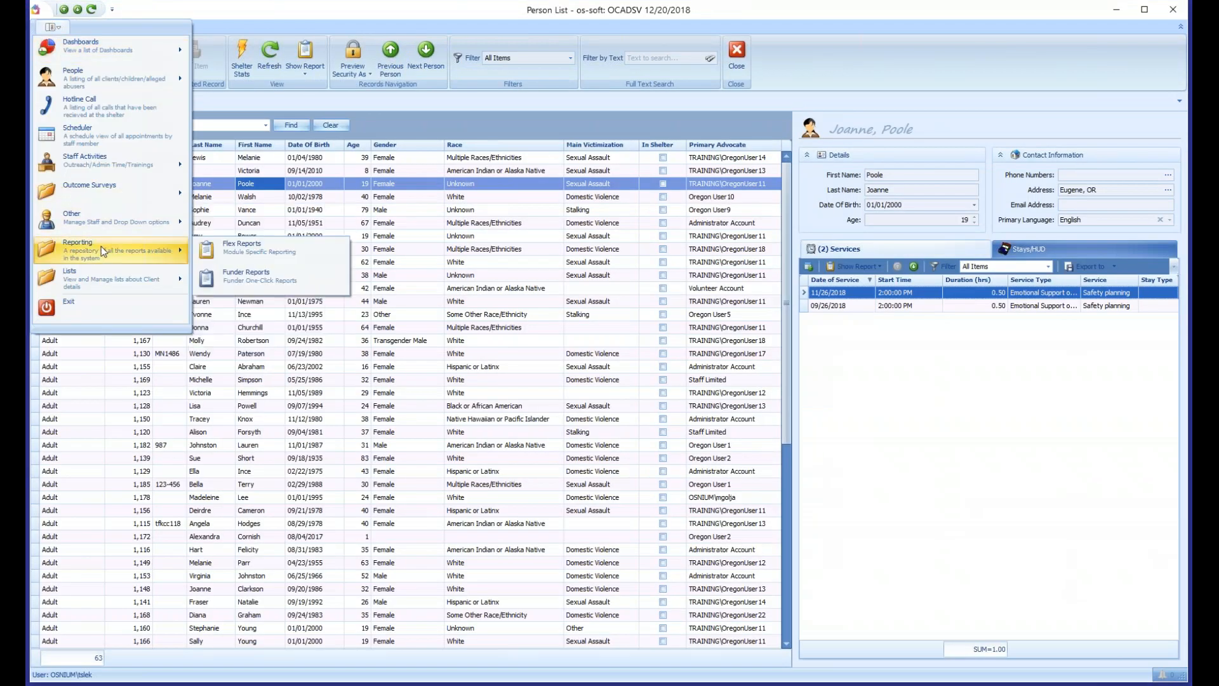
{"action": "left_click", "coordinate": [259, 253]}
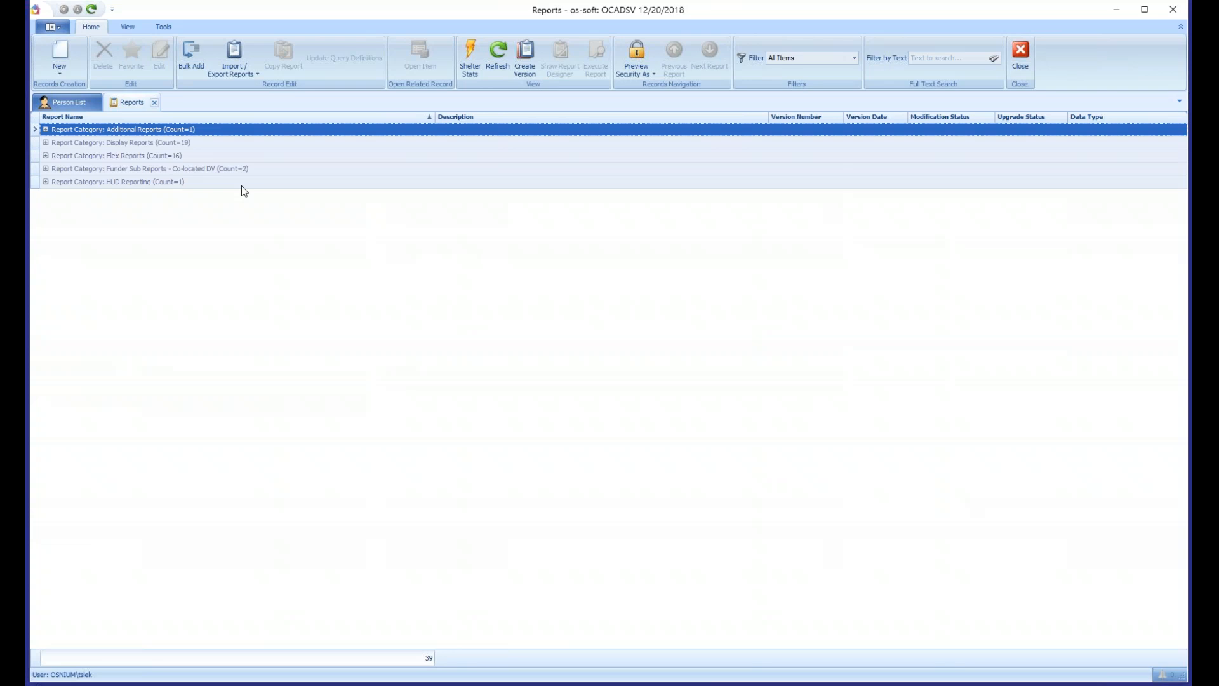
{"action": "left_click", "coordinate": [161, 143]}
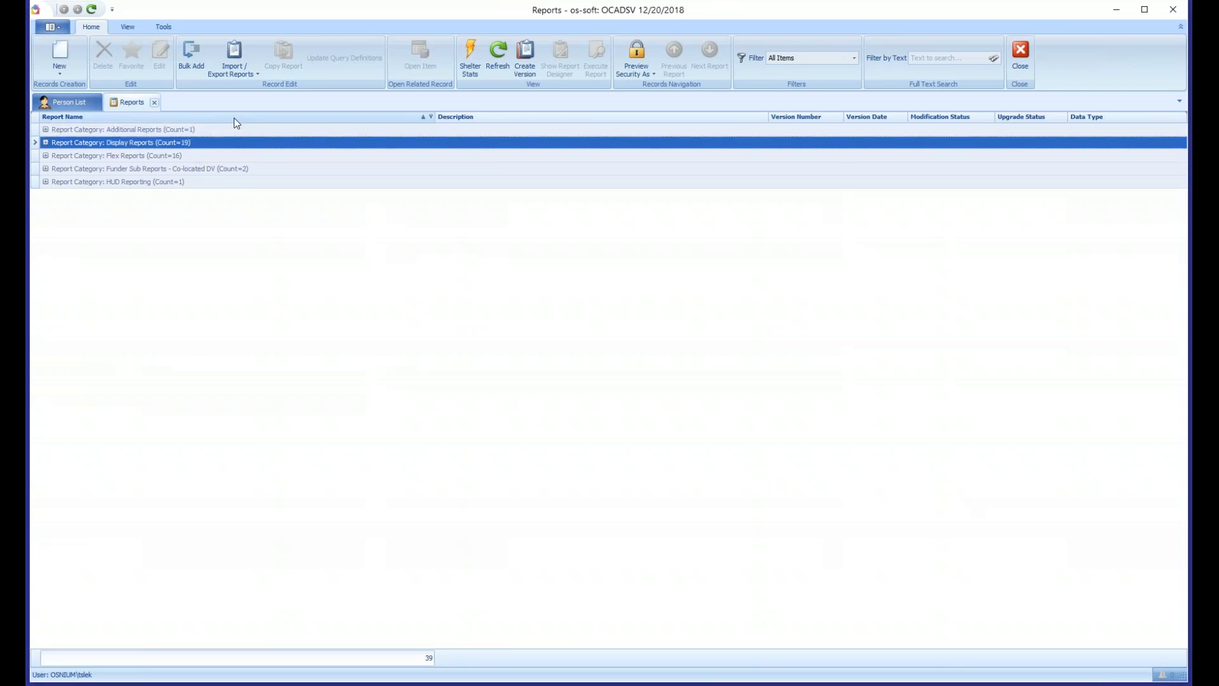
{"action": "key", "text": "Right"}
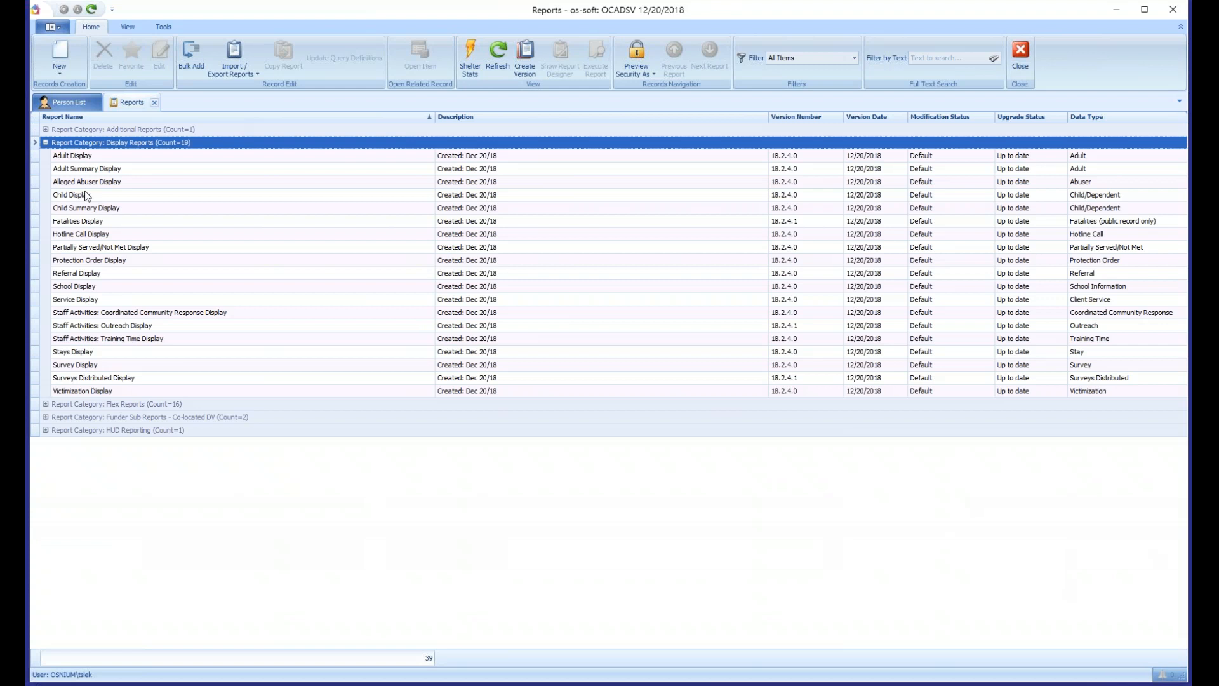
- Browse the display reports for adults, alleged abusers, children and protection orders
{"action": "left_click", "coordinate": [148, 155]}
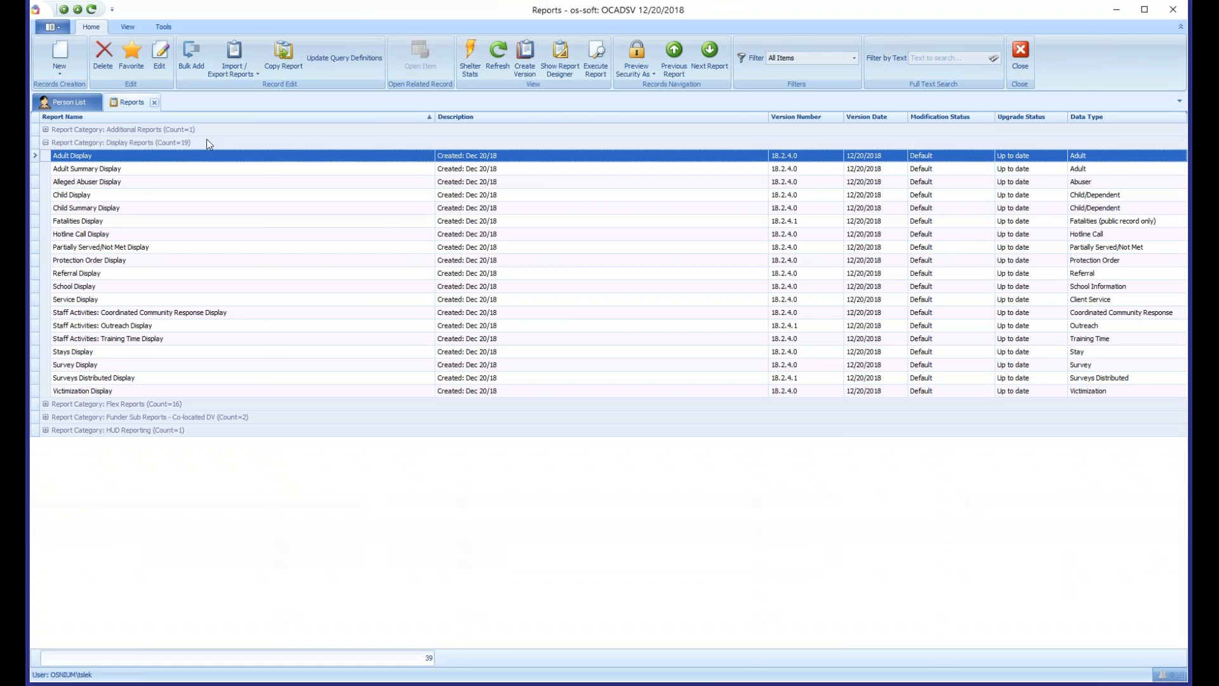
{"action": "left_click", "coordinate": [138, 169]}
{"action": "left_click", "coordinate": [133, 184]}
{"action": "left_click", "coordinate": [127, 194]}
{"action": "left_click", "coordinate": [128, 208]}
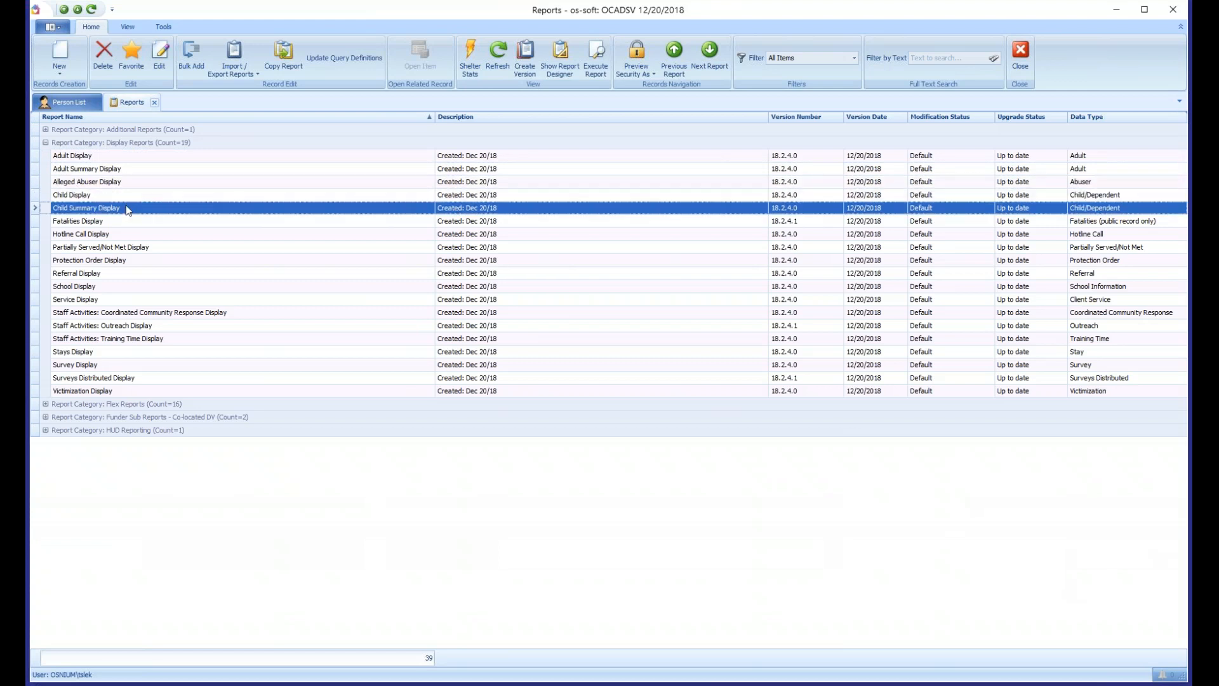
{"action": "left_click", "coordinate": [138, 260]}
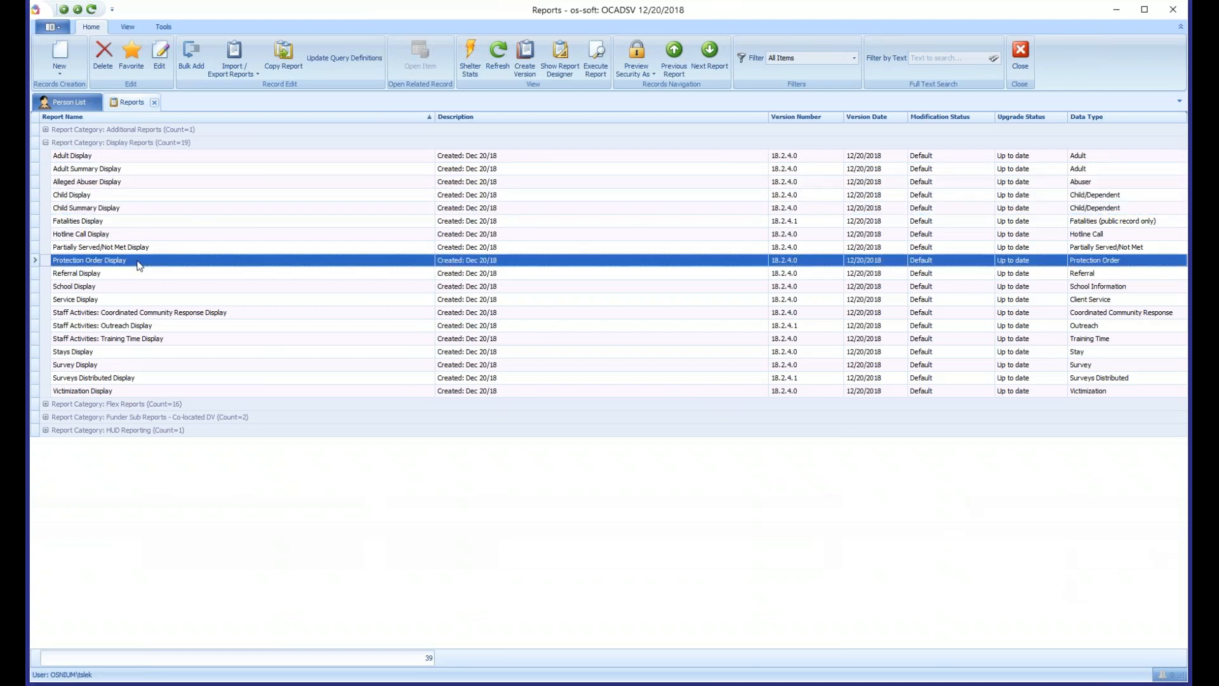
{"action": "left_click", "coordinate": [103, 157]}
- Try to run the Service Display report directly from the report list
{"action": "left_click", "coordinate": [90, 300]}
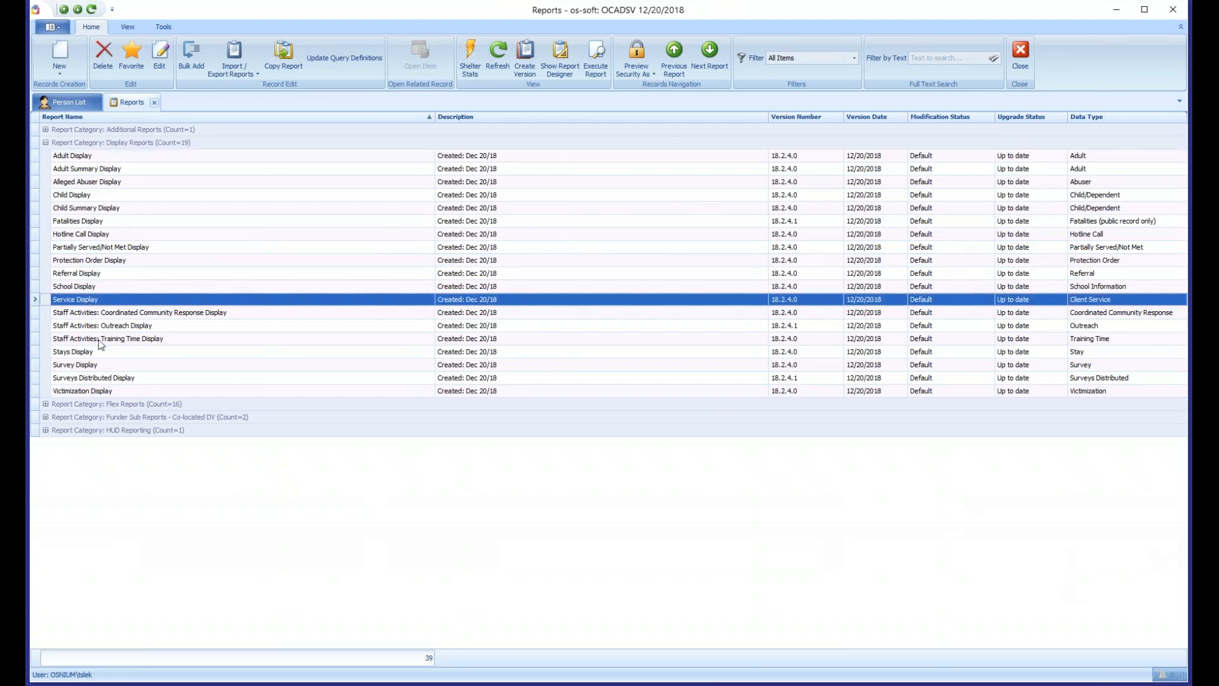
{"action": "double_click", "coordinate": [104, 304]}
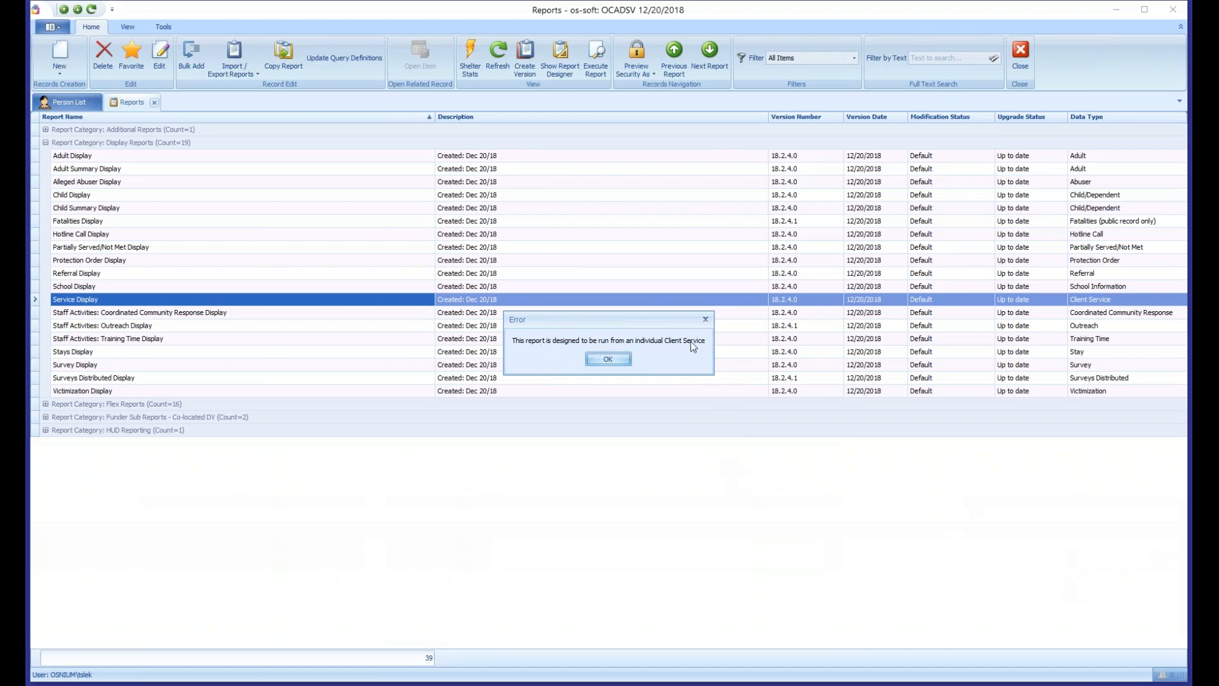
{"action": "left_click", "coordinate": [608, 359]}
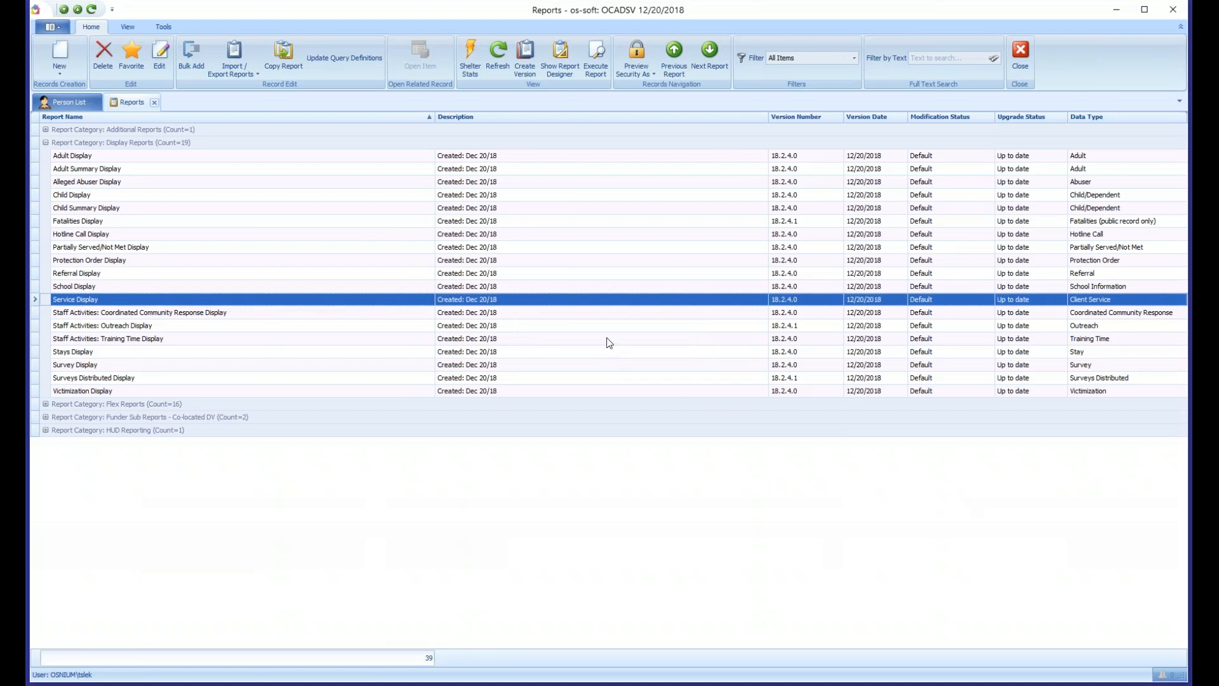
- Look through further display reports, including Outreach, Surveys Distributed, Coordinated Community Response and Referral
{"action": "left_click", "coordinate": [167, 184]}
{"action": "left_click", "coordinate": [146, 261]}
{"action": "left_click", "coordinate": [147, 325]}
{"action": "left_click", "coordinate": [149, 378]}
{"action": "left_click", "coordinate": [132, 312]}
{"action": "left_click", "coordinate": [122, 274]}
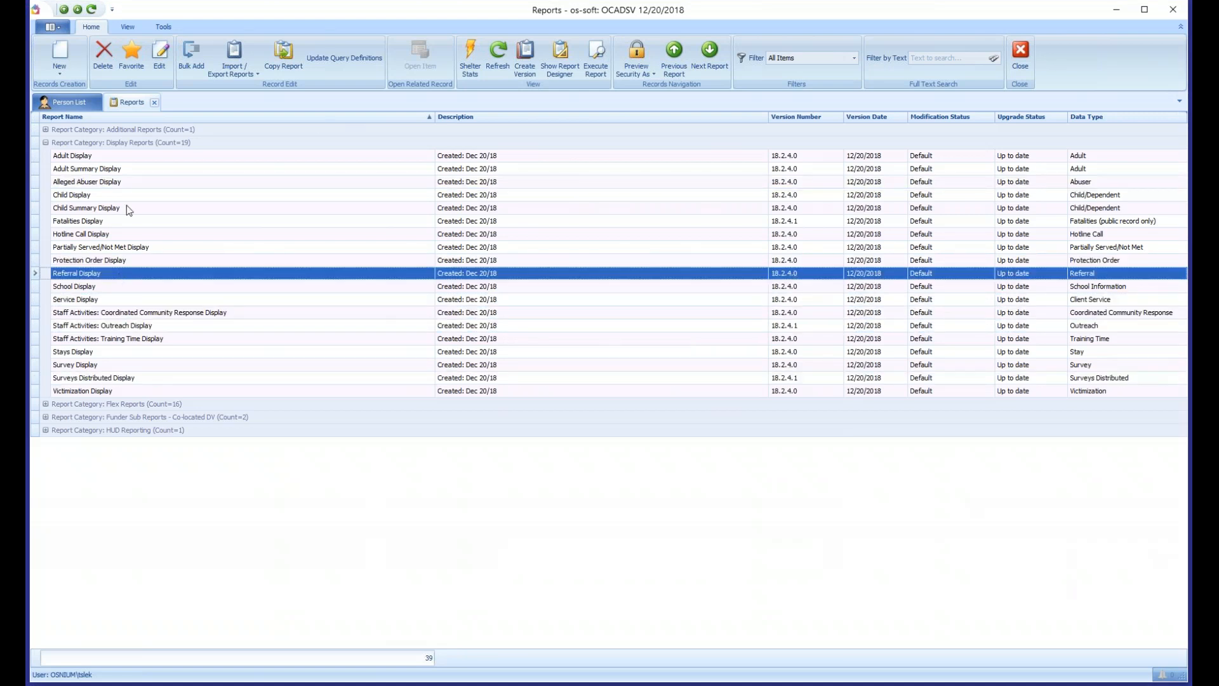
- Open the first client's record from the person list and select both of its service records
{"action": "left_click", "coordinate": [68, 101]}
{"action": "left_click", "coordinate": [259, 160]}
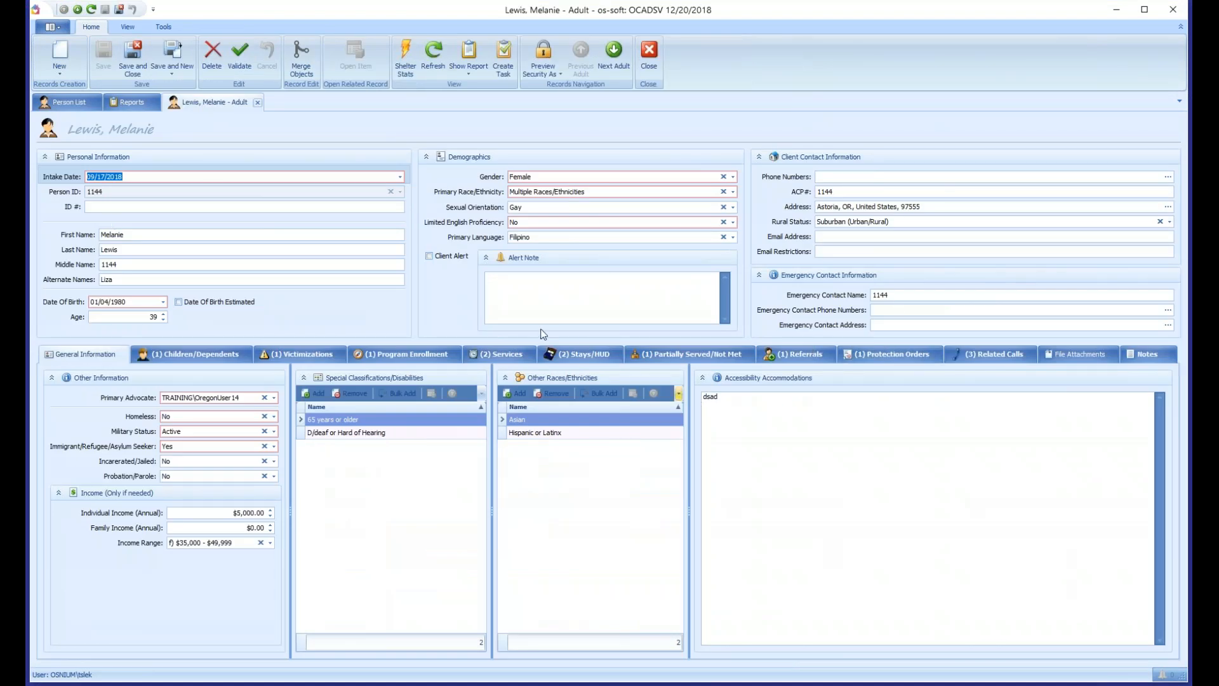
{"action": "left_click", "coordinate": [508, 356]}
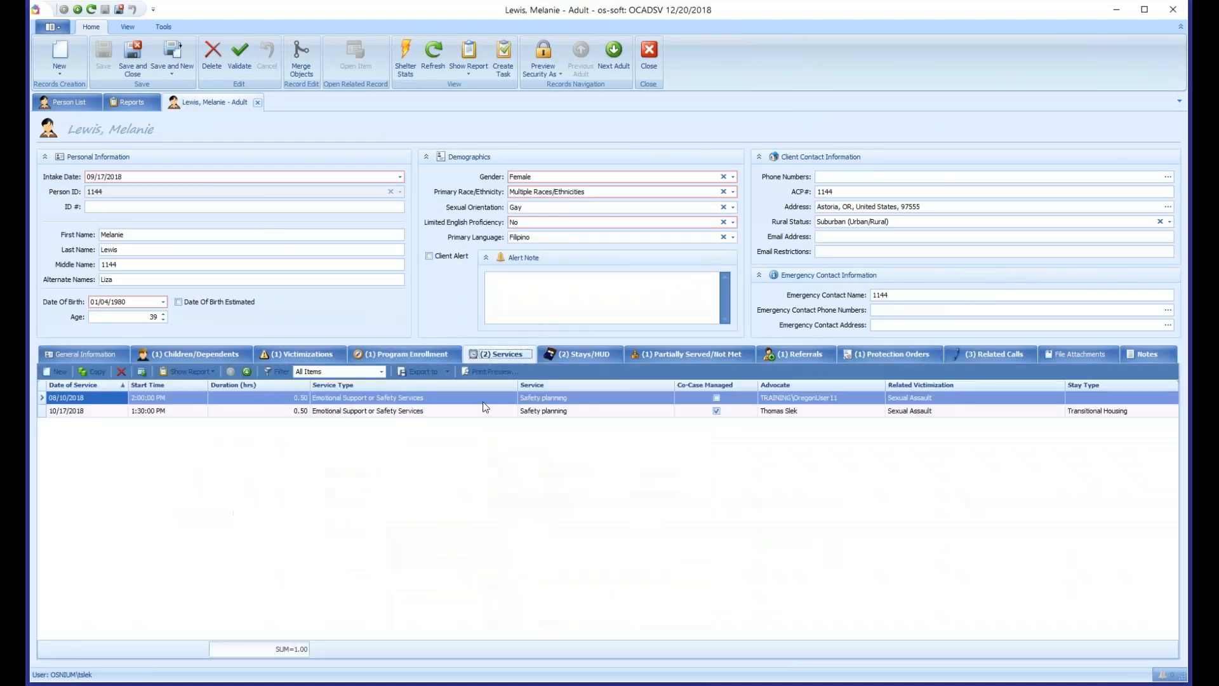
{"action": "left_click", "coordinate": [353, 411], "text": "shift"}
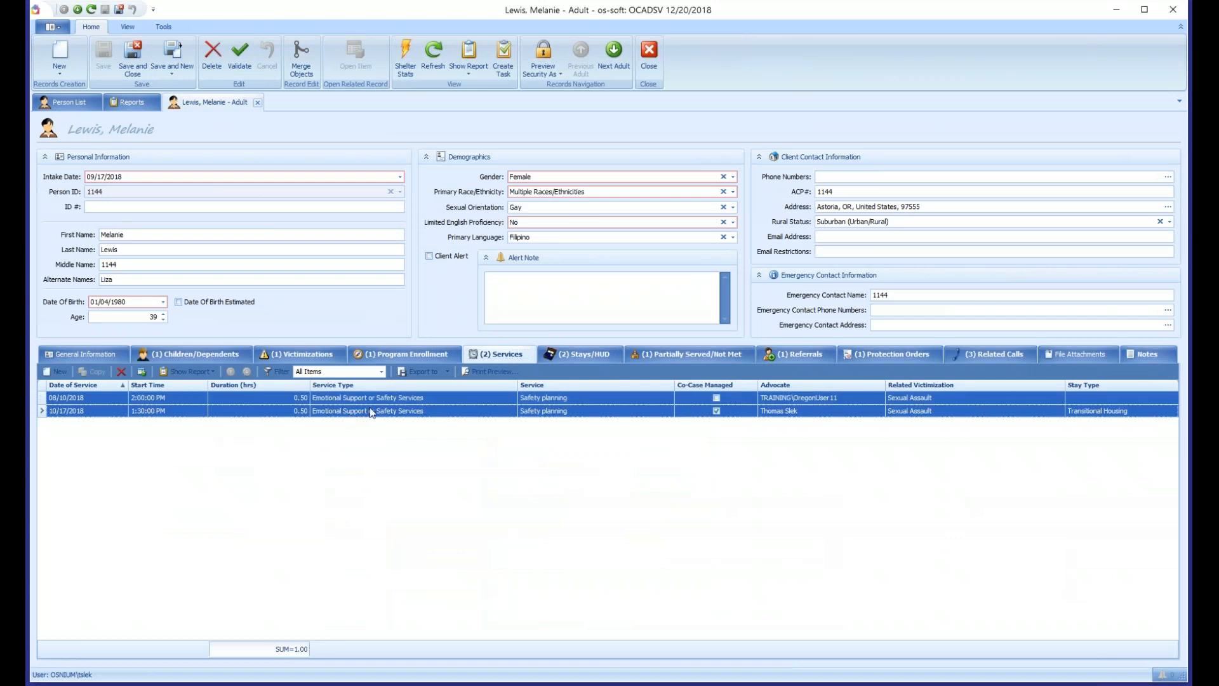
{"action": "left_click", "coordinate": [372, 412]}
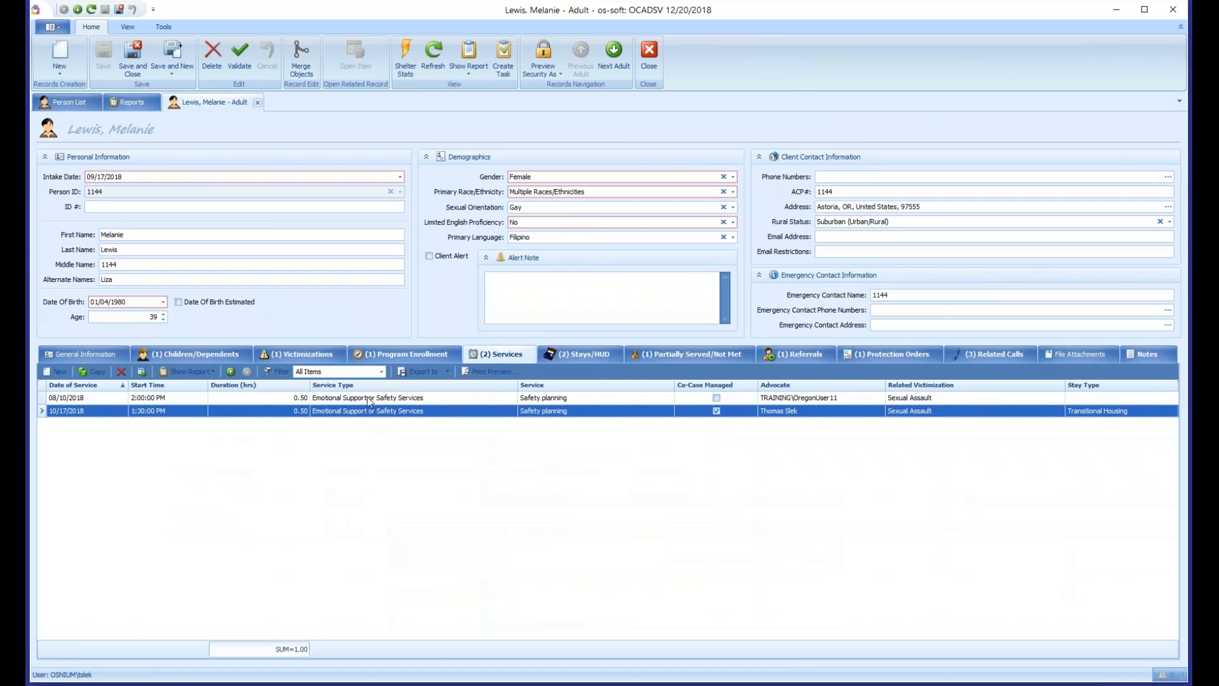
{"action": "left_click", "coordinate": [368, 399]}
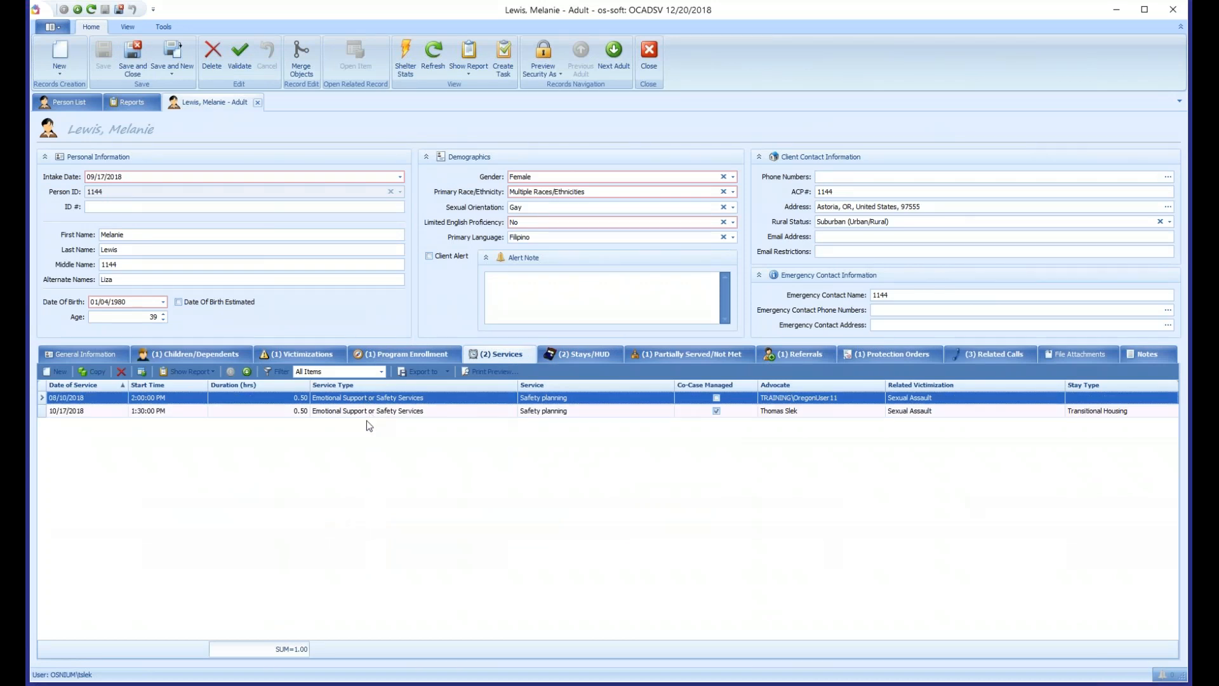
{"action": "left_click", "coordinate": [370, 412], "text": "shift"}
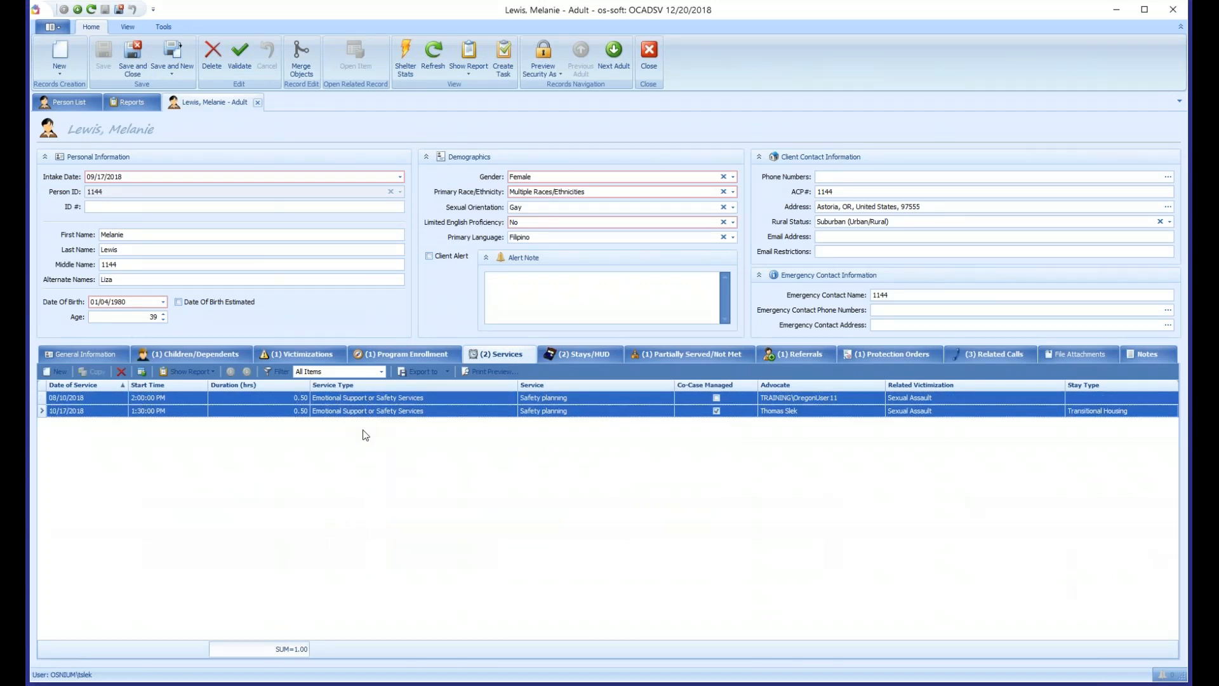
- Run the Service Display report for the two selected services
{"action": "right_click", "coordinate": [395, 415]}
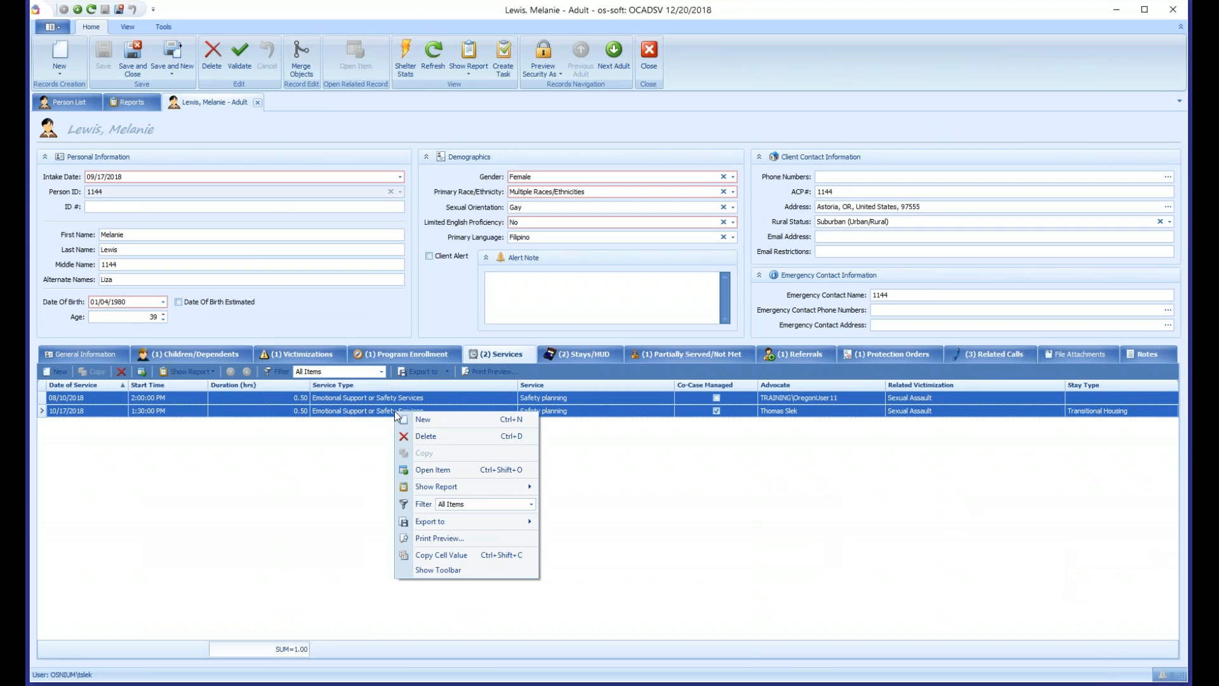
{"action": "mouse_move", "coordinate": [428, 491]}
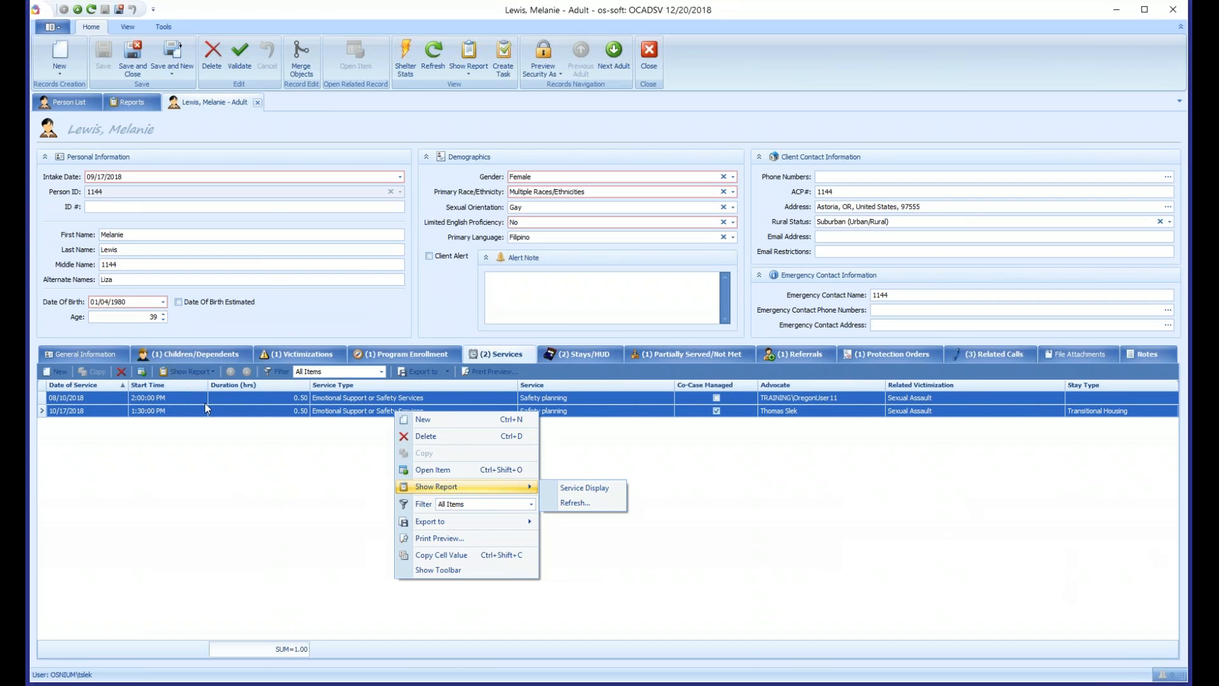
{"action": "left_click", "coordinate": [185, 399]}
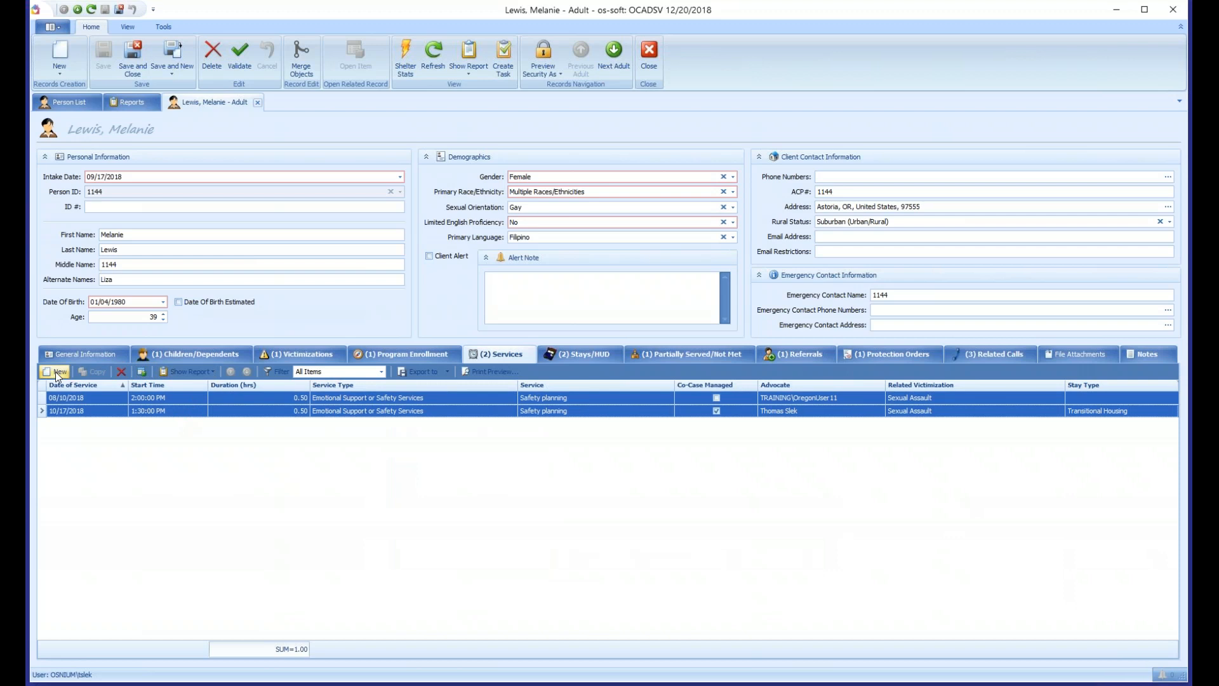
{"action": "left_click", "coordinate": [208, 372]}
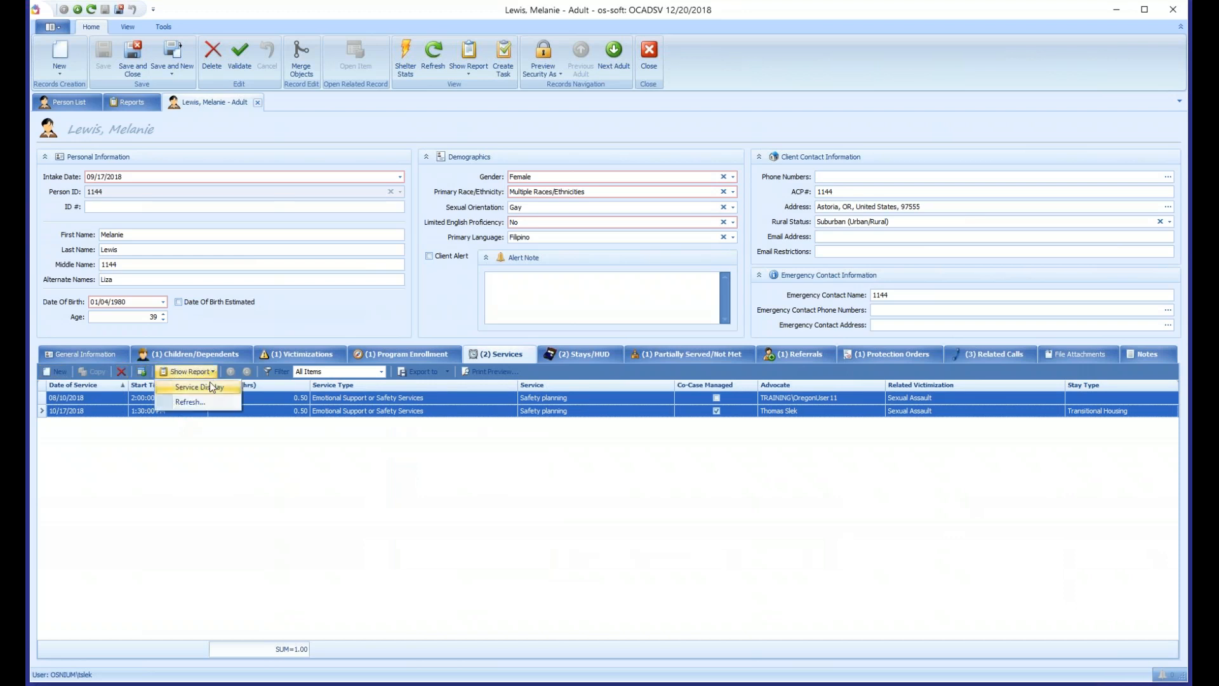
{"action": "left_click", "coordinate": [216, 393]}
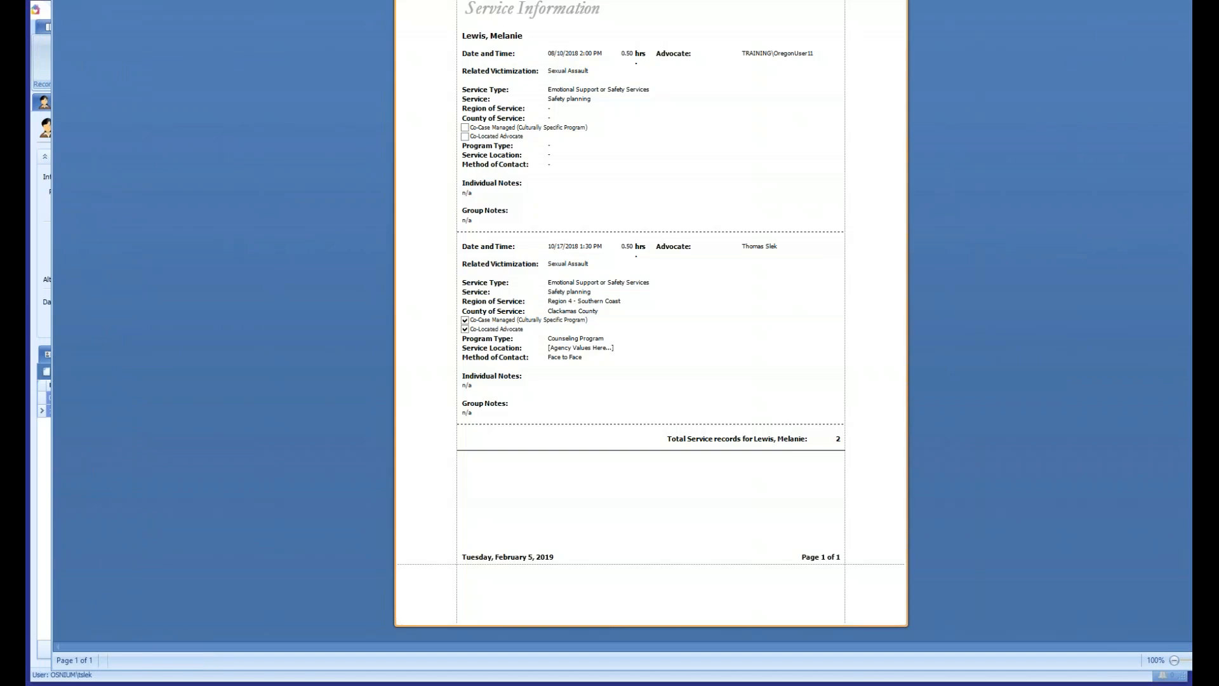
- Reposition and resize the report preview window, enlarge the page to 130% and review the service information
{"action": "left_click_drag", "start_coordinate": [318, 3], "coordinate": [110, 20]}
{"action": "left_click_drag", "start_coordinate": [890, 661], "coordinate": [1161, 670]}
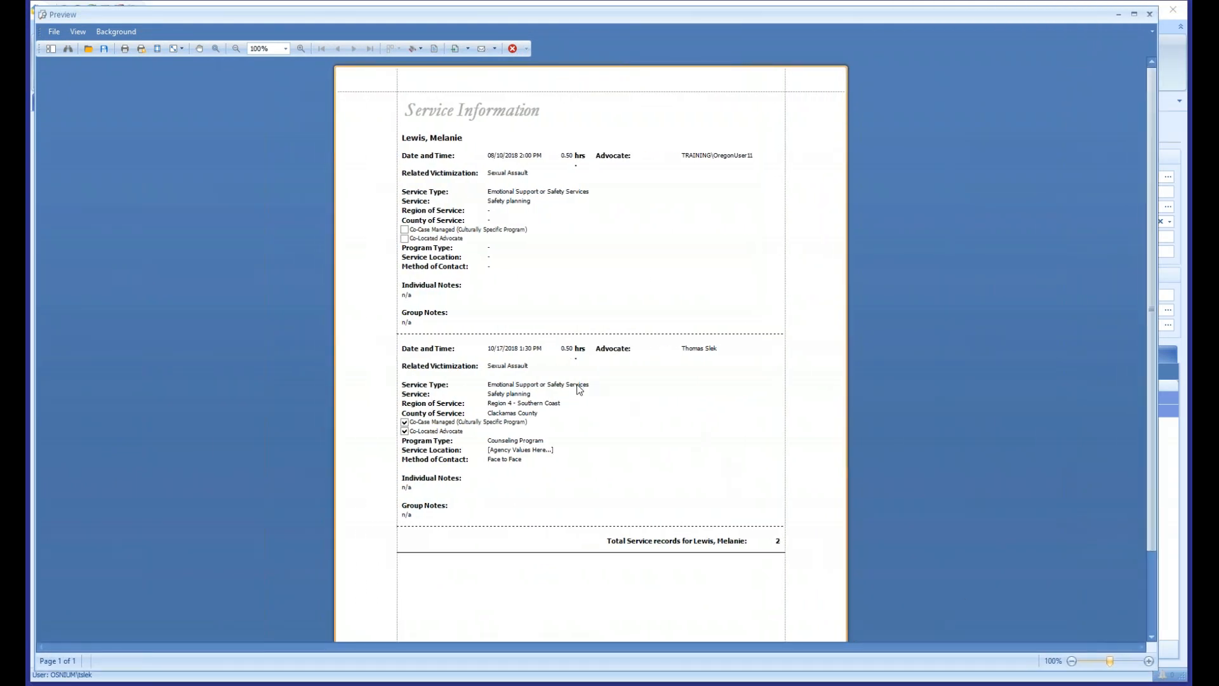
{"action": "scroll", "coordinate": [579, 389], "scroll_direction": "up", "scroll_amount": 1, "text": "ctrl"}
{"action": "scroll", "coordinate": [577, 389], "scroll_direction": "up", "scroll_amount": 1}
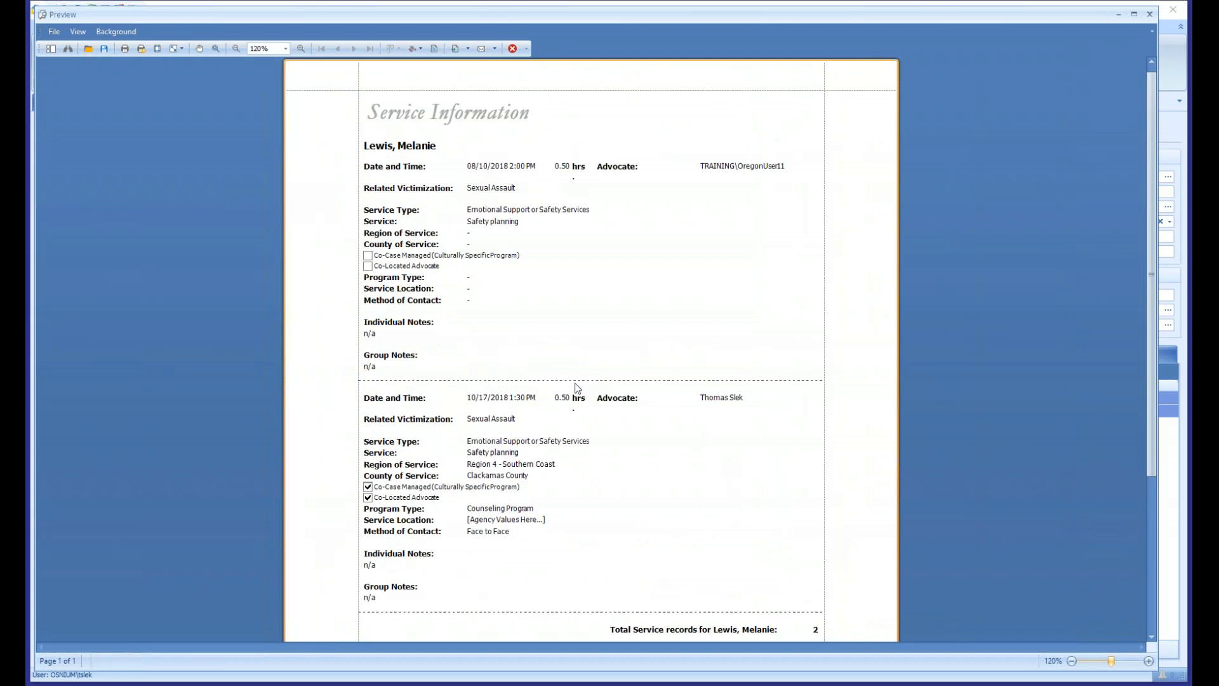
{"action": "scroll", "coordinate": [579, 375], "scroll_direction": "up", "scroll_amount": 1, "text": "ctrl"}
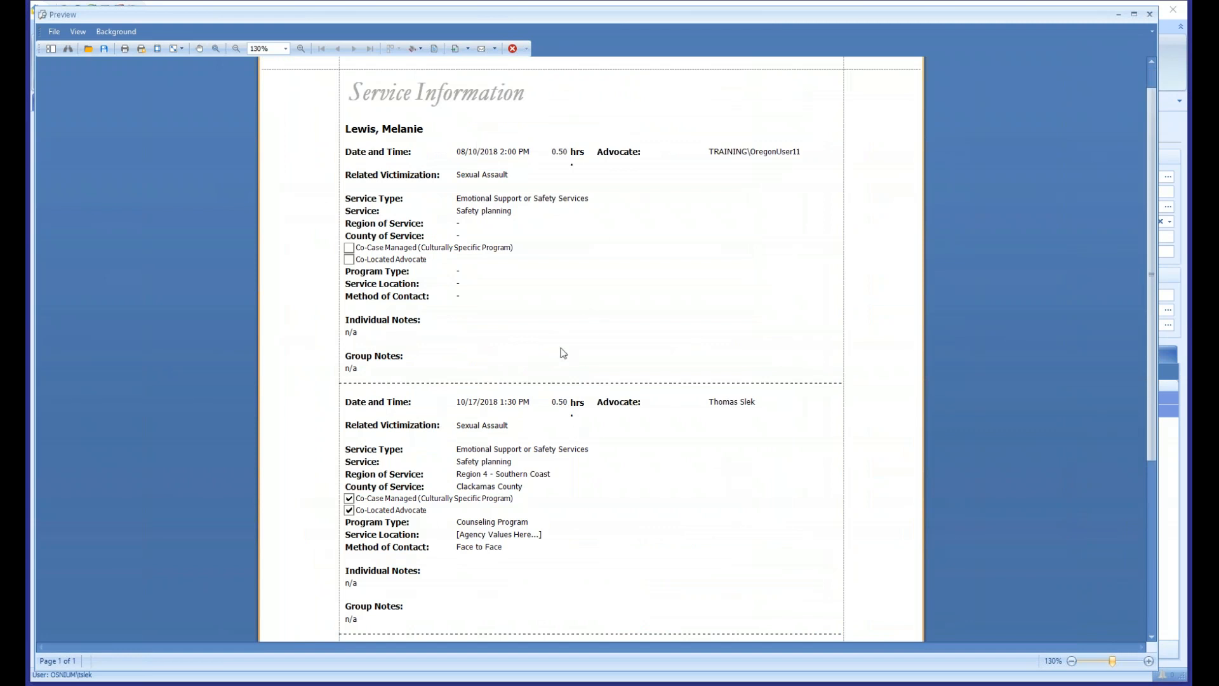
{"action": "scroll", "coordinate": [560, 351], "scroll_direction": "down", "scroll_amount": 3}
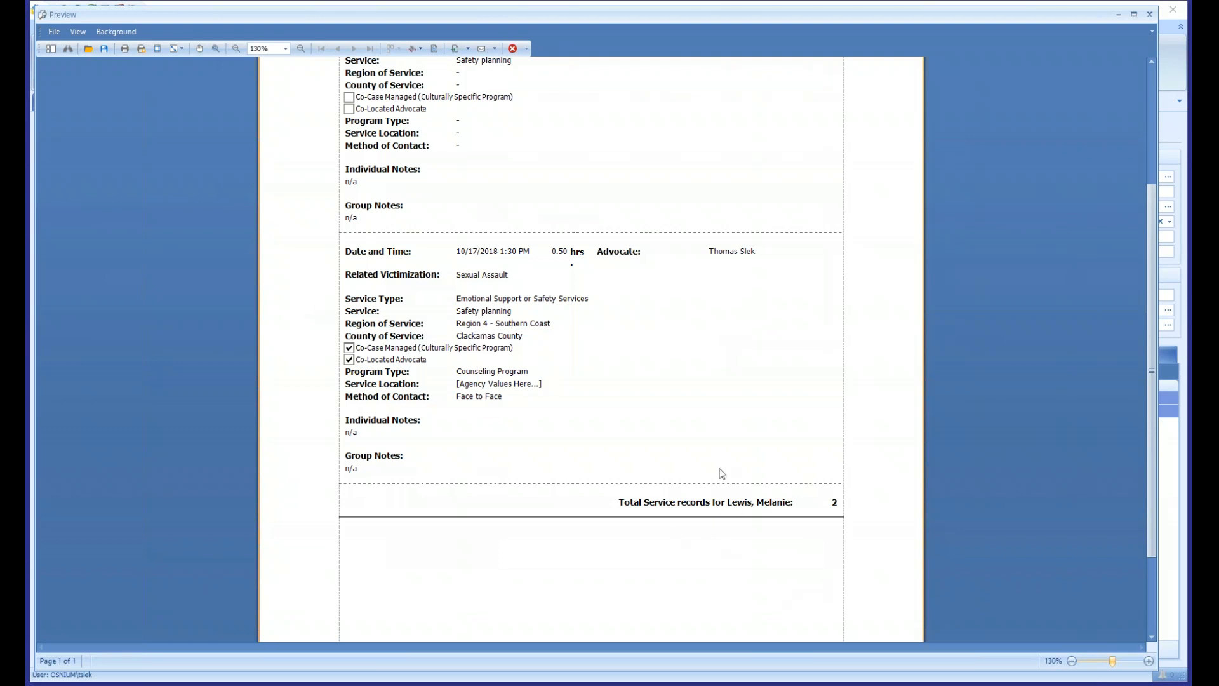
- Close the service report preview and run the Stays Display report for the client's 10/17/2018 Transitional Housing stay
{"action": "scroll", "coordinate": [427, 397], "scroll_direction": "up", "scroll_amount": 4}
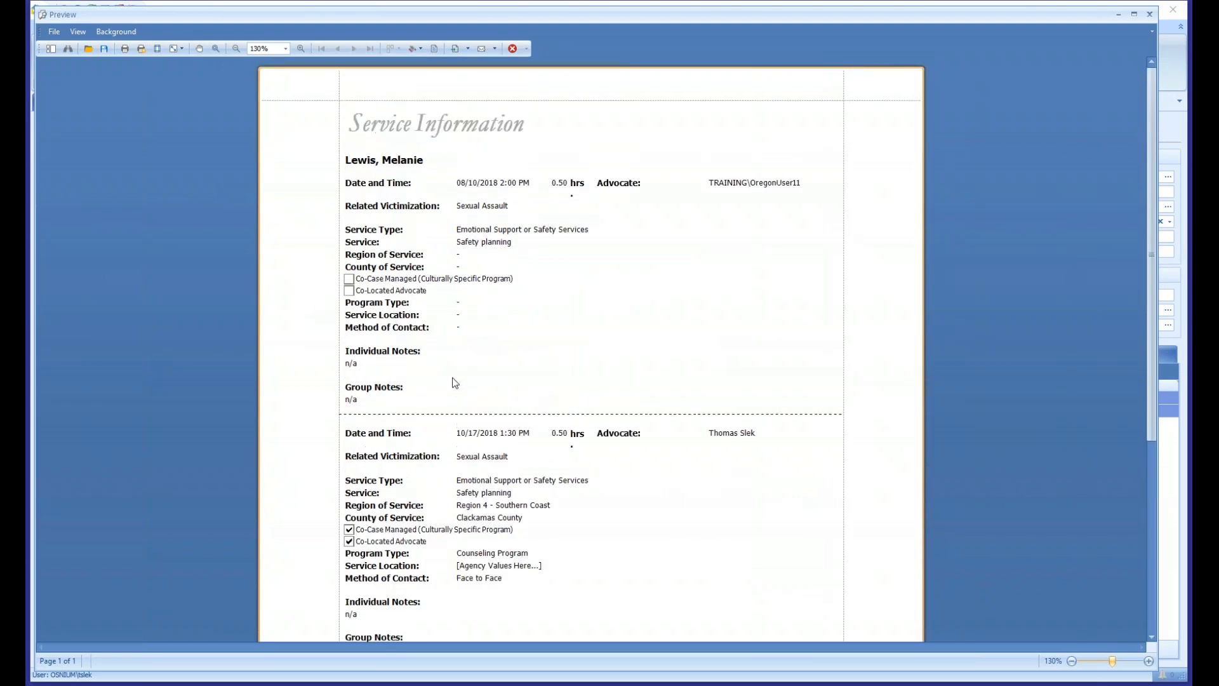
{"action": "left_click", "coordinate": [1149, 14]}
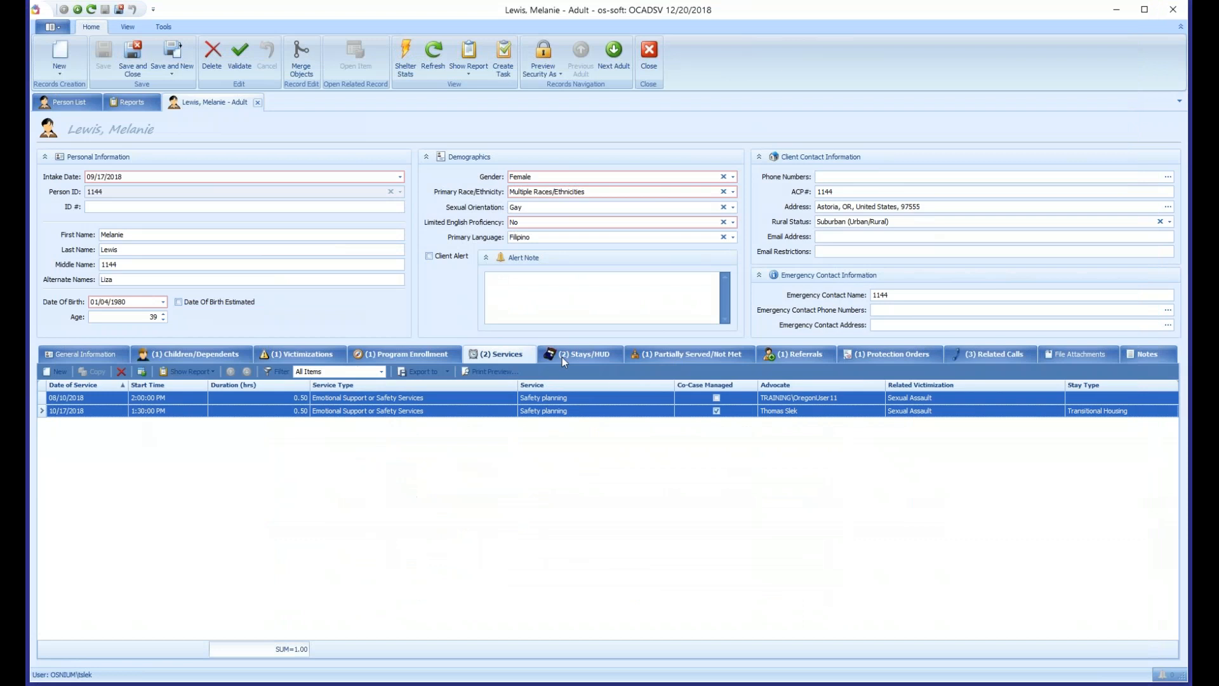
{"action": "left_click", "coordinate": [564, 358]}
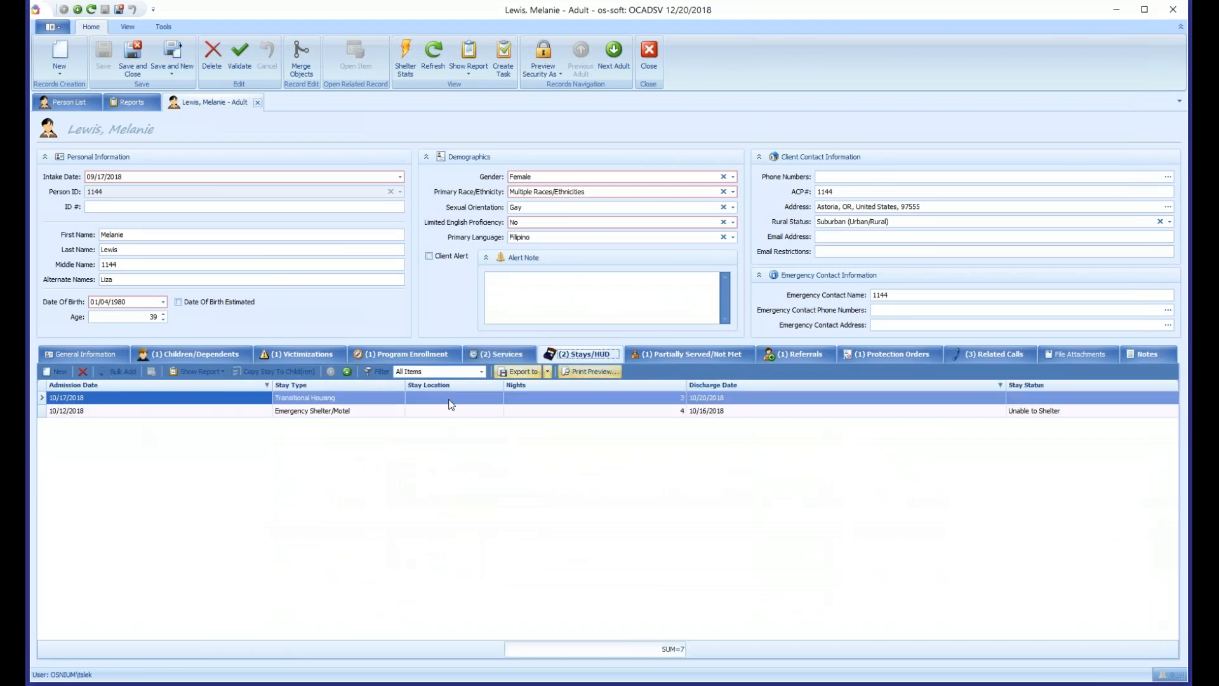
{"action": "left_click", "coordinate": [438, 400]}
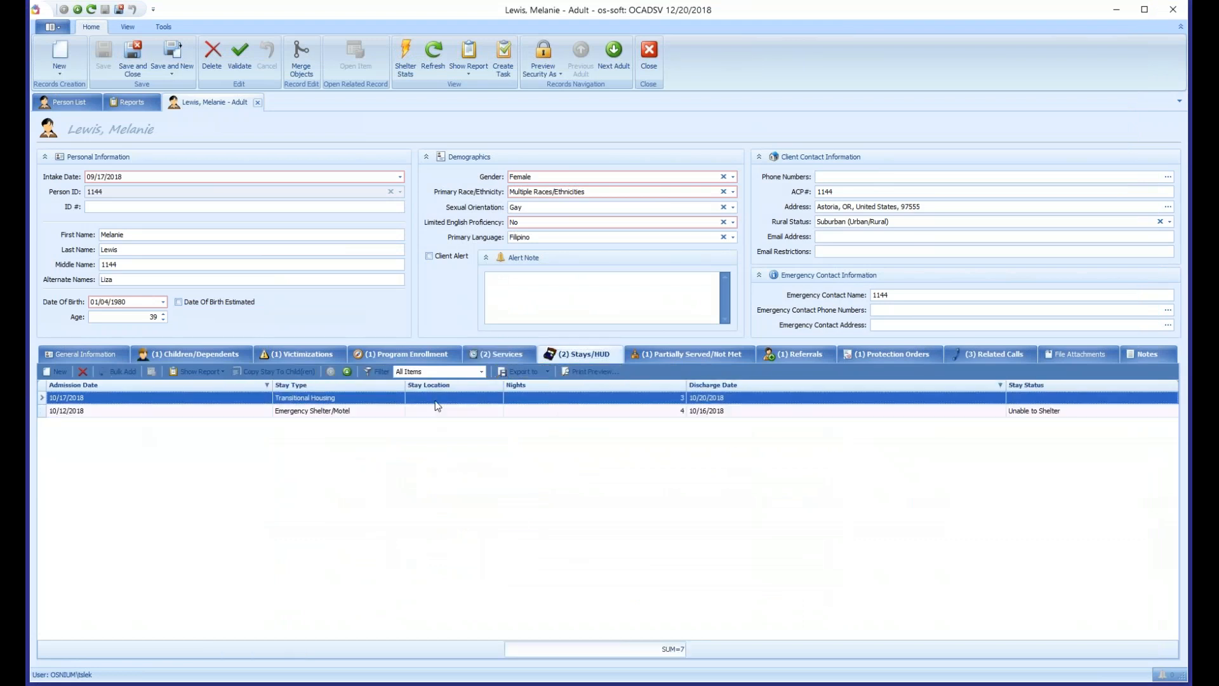
{"action": "left_click", "coordinate": [215, 372]}
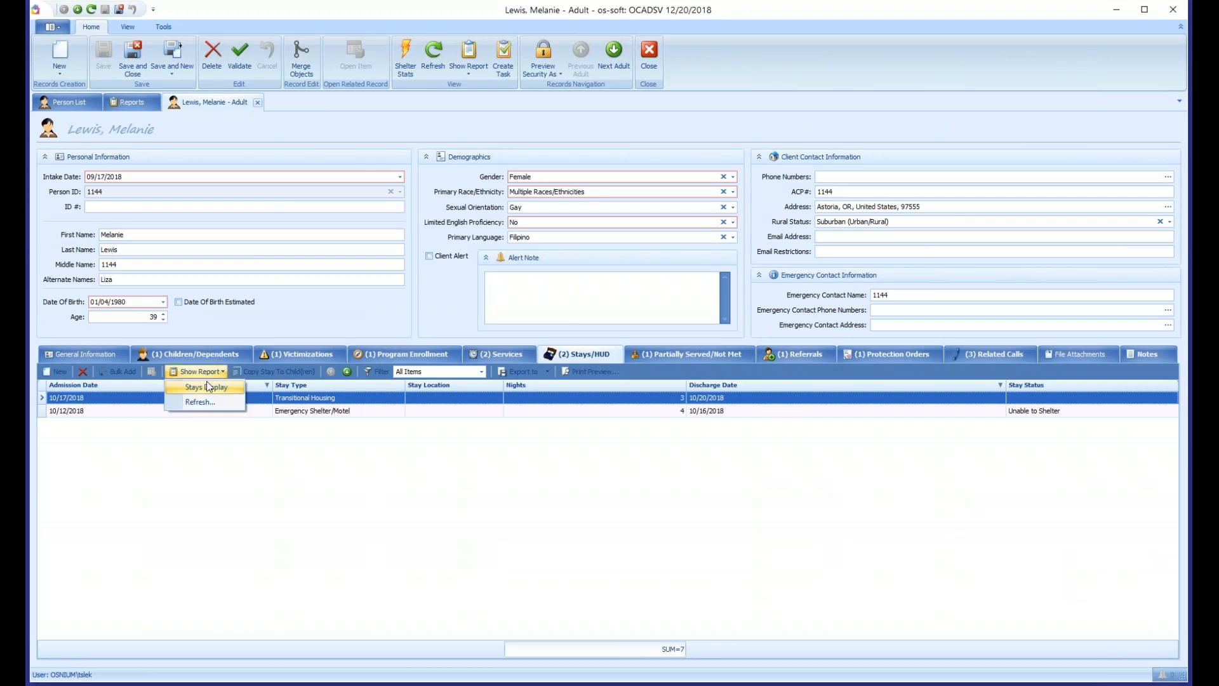
{"action": "left_click", "coordinate": [207, 387]}
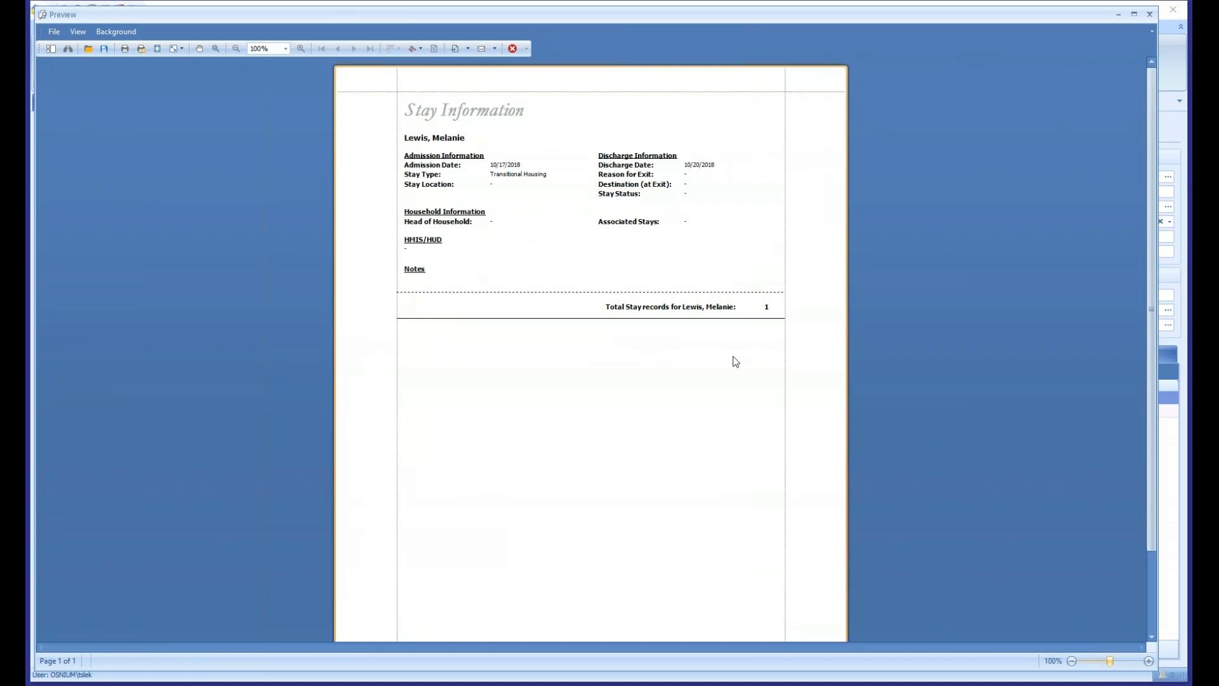
{"action": "left_click", "coordinate": [1149, 14]}
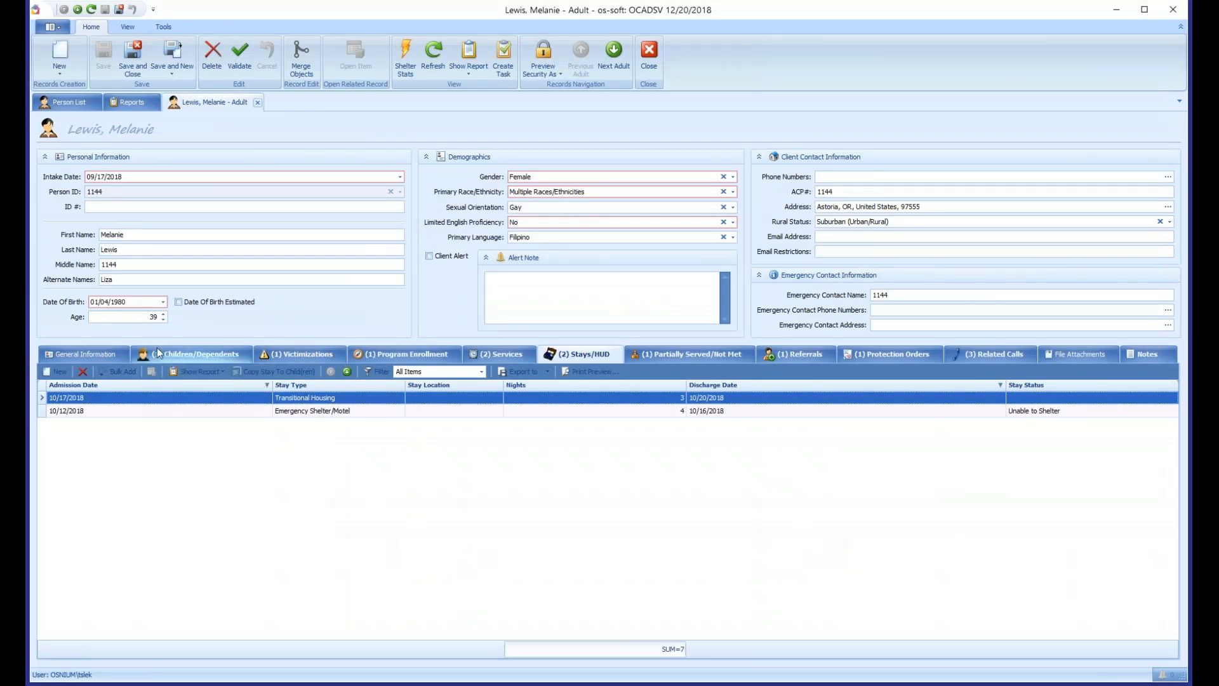
- Run the Adult Display report for the whole client record from its general information
{"action": "left_click", "coordinate": [108, 353]}
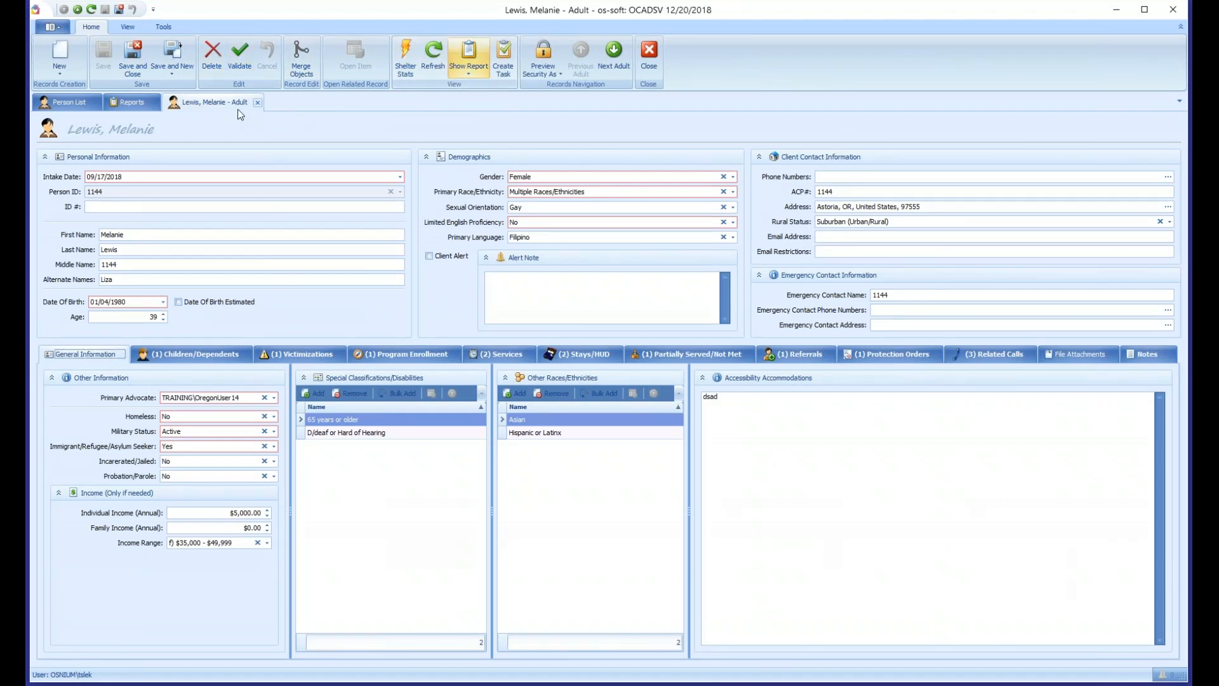
{"action": "left_click", "coordinate": [469, 75]}
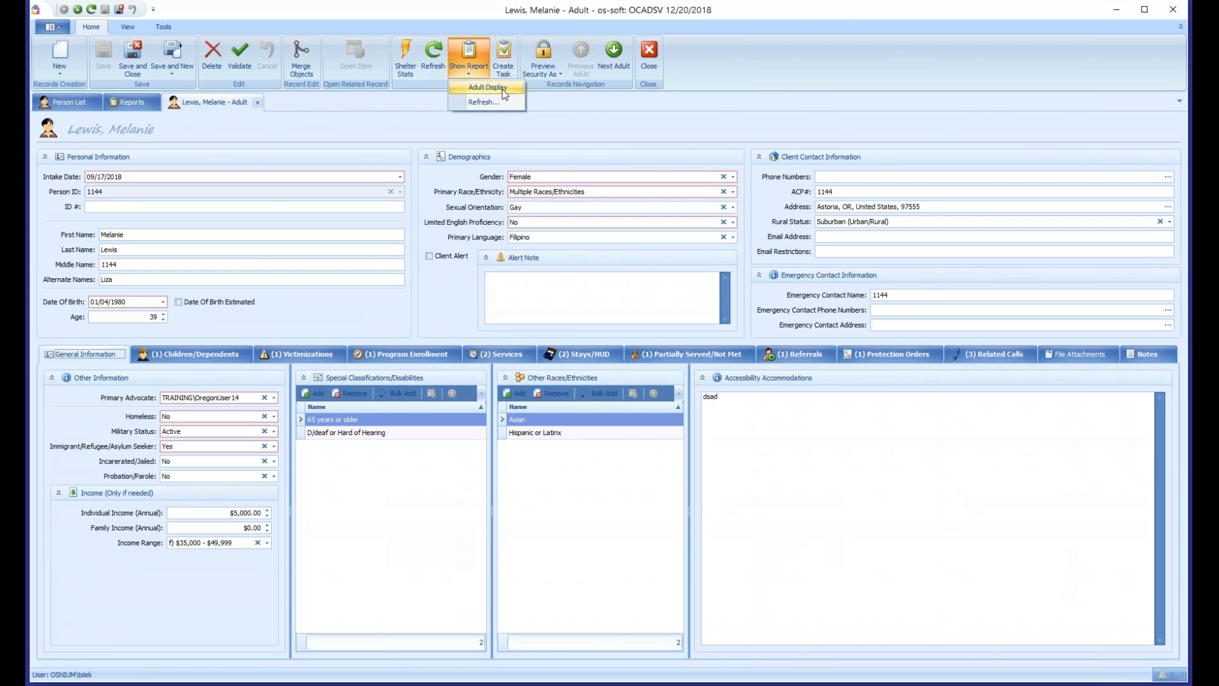
{"action": "left_click", "coordinate": [487, 87]}
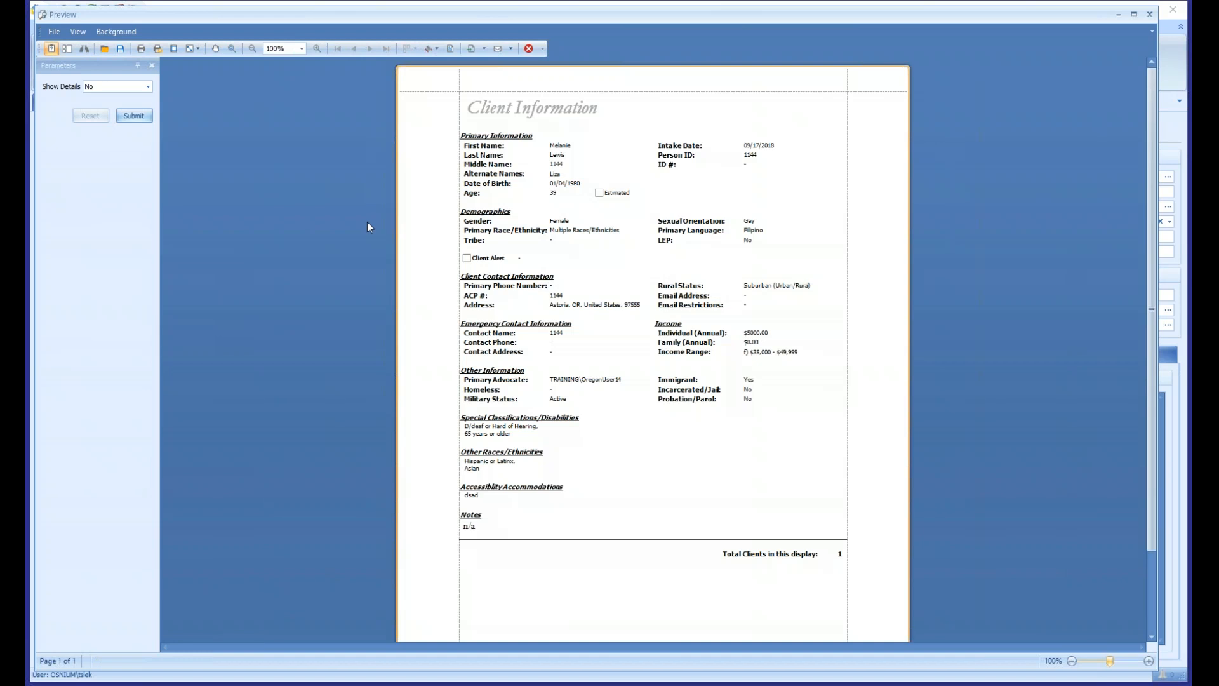
- Set Show Details to Yes and regenerate the client information report
{"action": "mouse_move", "coordinate": [1151, 149]}
{"action": "left_mouse_down"}
{"action": "mouse_move", "coordinate": [1130, 276]}
{"action": "mouse_move", "coordinate": [1141, 146]}
{"action": "left_mouse_up"}
{"action": "left_click", "coordinate": [148, 87]}
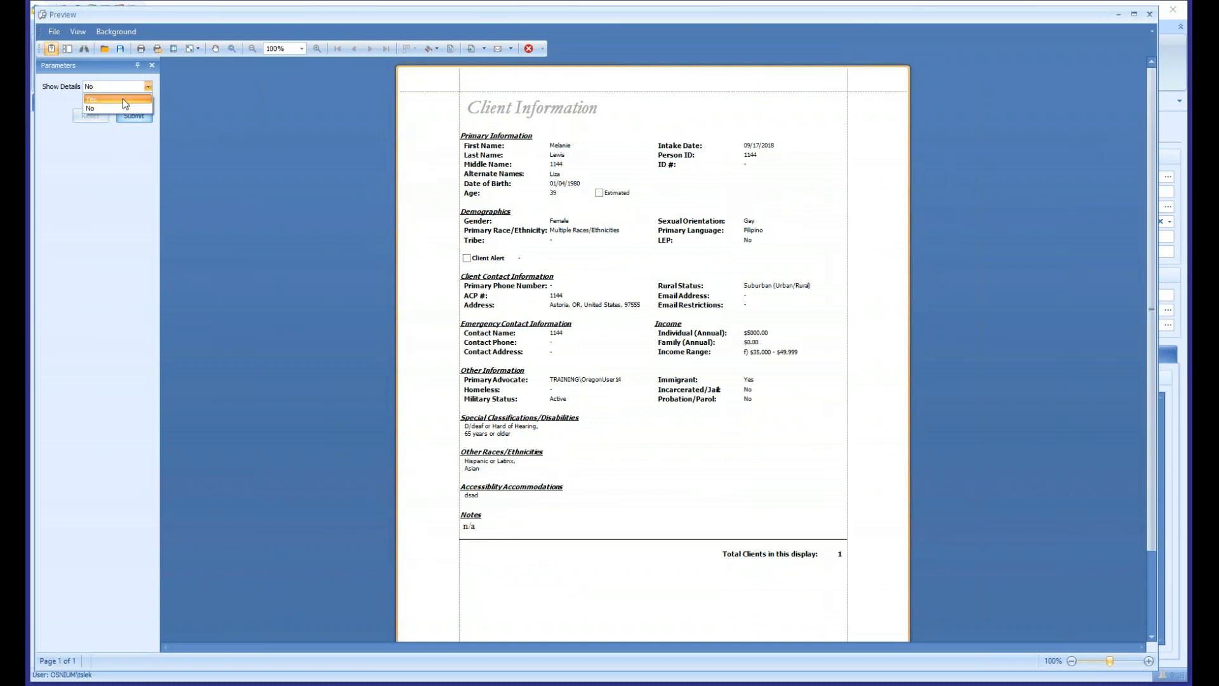
{"action": "left_click", "coordinate": [119, 99]}
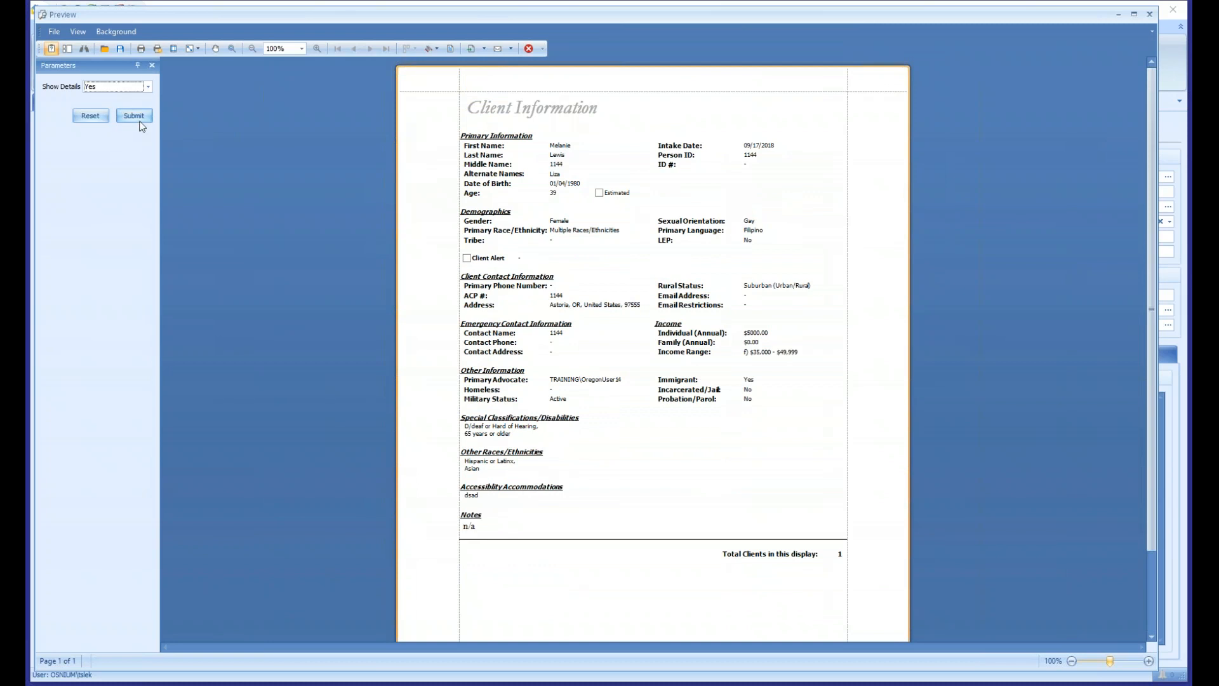
{"action": "left_click", "coordinate": [134, 115]}
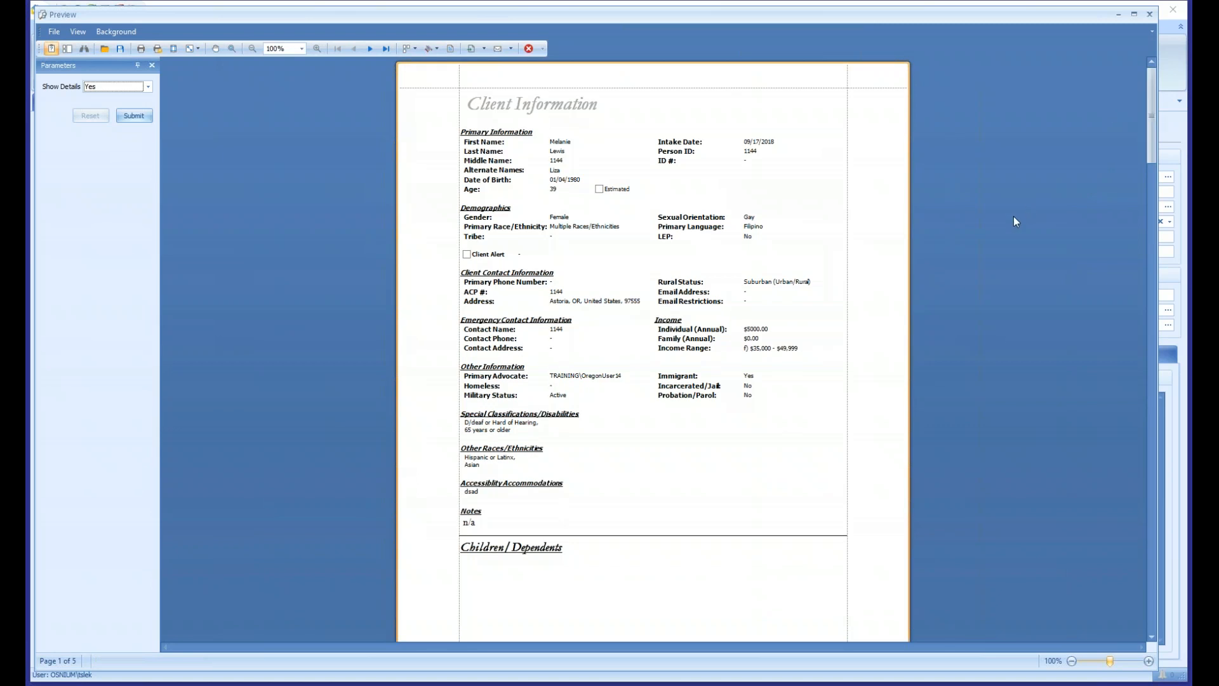
- Enlarge the detailed client report to 150% and review it through to its last page
{"action": "scroll", "coordinate": [1013, 215], "scroll_direction": "up", "scroll_amount": 3}
{"action": "scroll", "coordinate": [1013, 216], "scroll_direction": "up", "scroll_amount": 2}
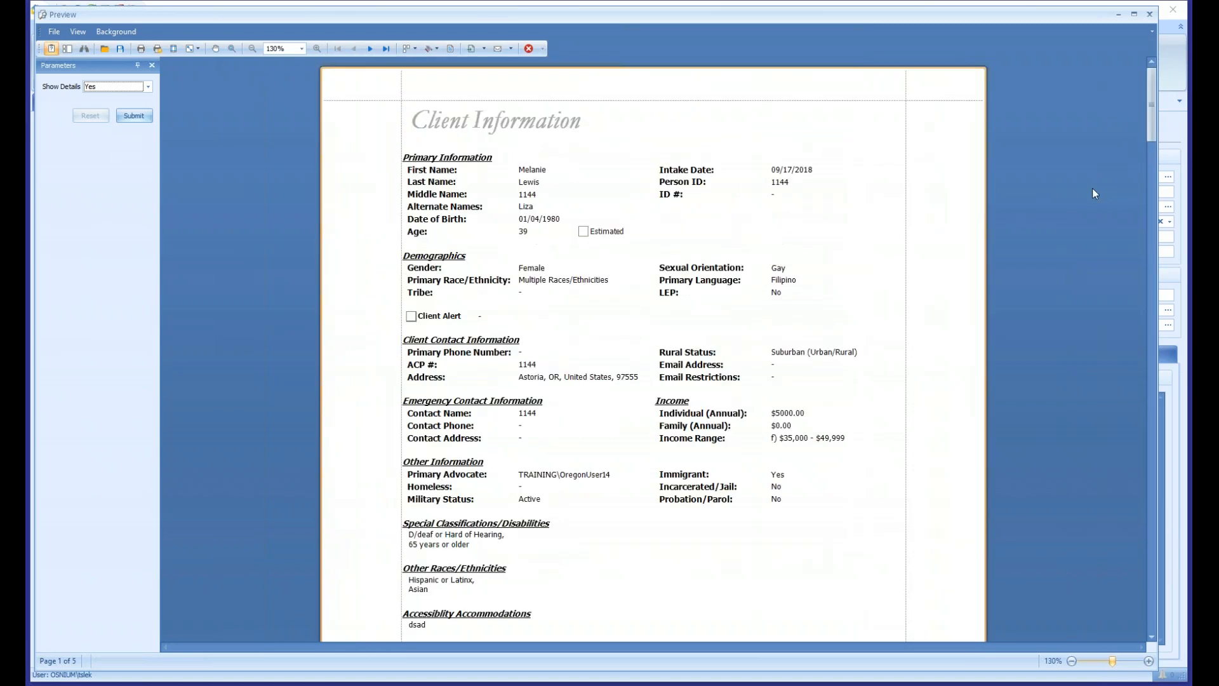
{"action": "scroll", "coordinate": [998, 254], "scroll_direction": "up", "scroll_amount": 1}
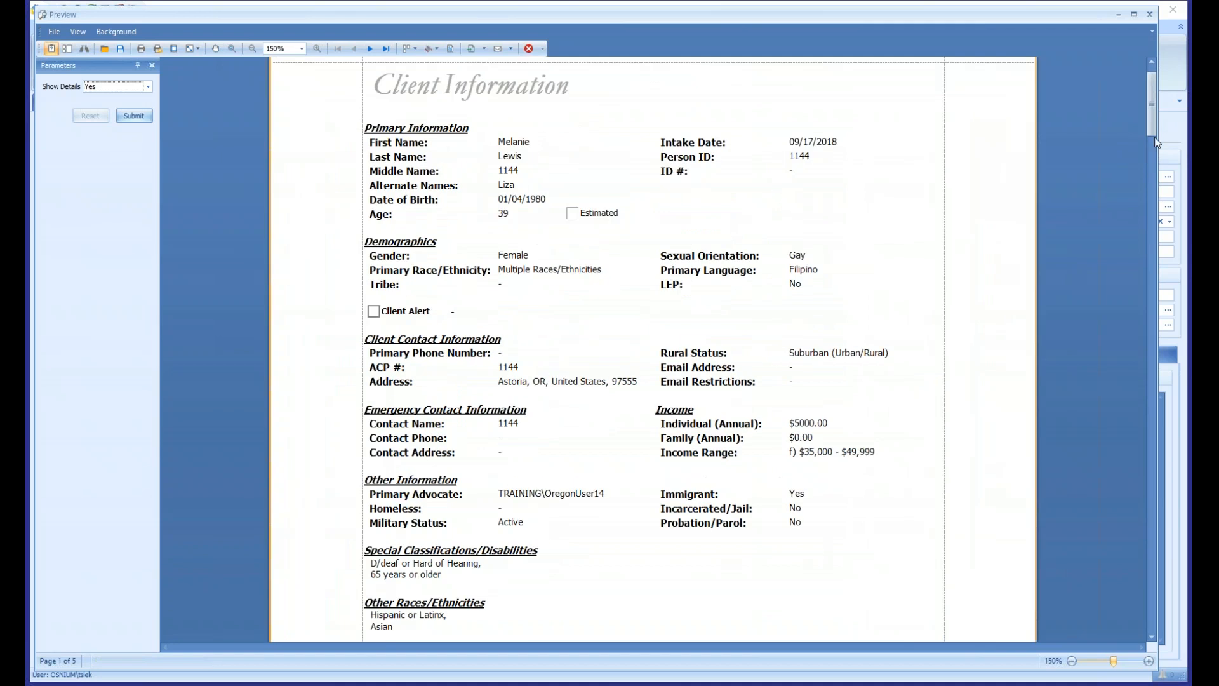
{"action": "left_click_drag", "start_coordinate": [1154, 108], "coordinate": [1144, 532]}
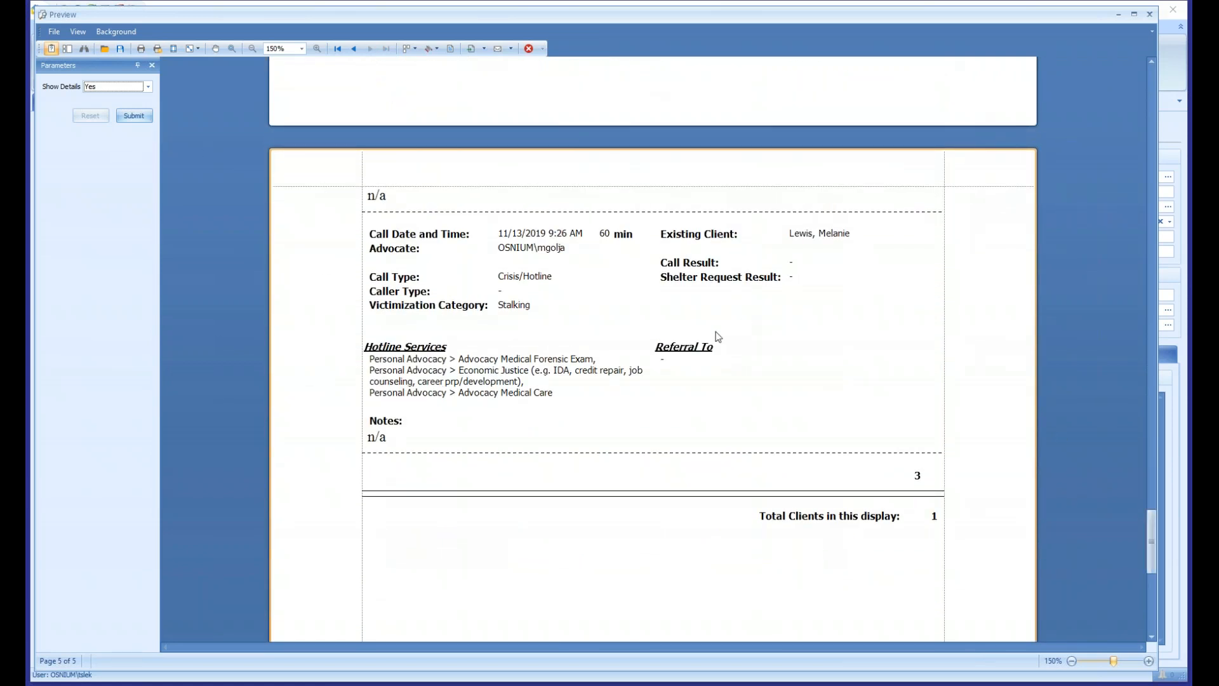
{"action": "left_click", "coordinate": [542, 259]}
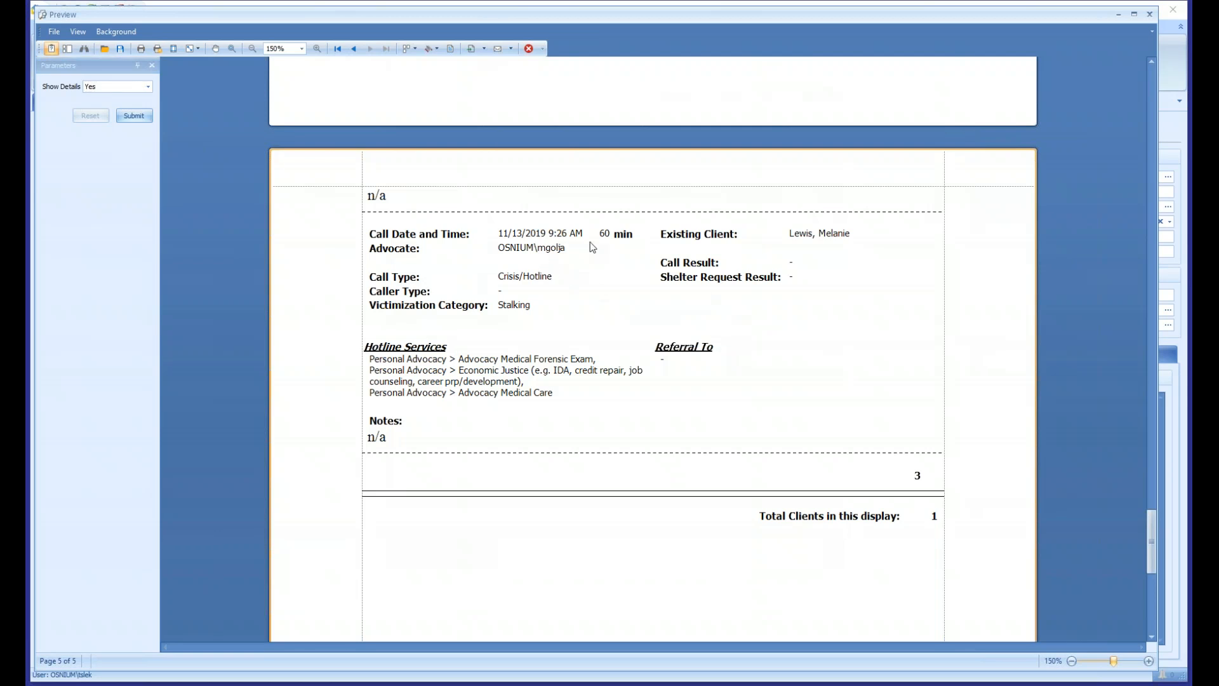
- Look at the file formats available for exporting the client report, and close the preview
{"action": "left_click", "coordinate": [54, 31]}
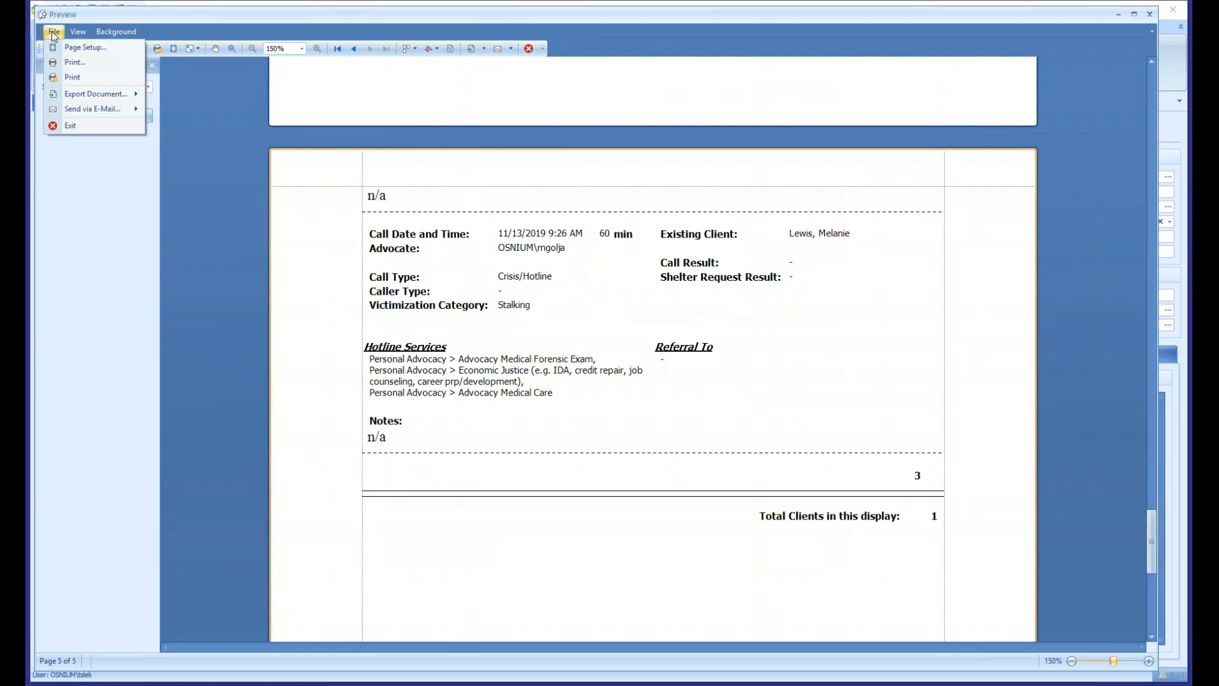
{"action": "left_click", "coordinate": [94, 100]}
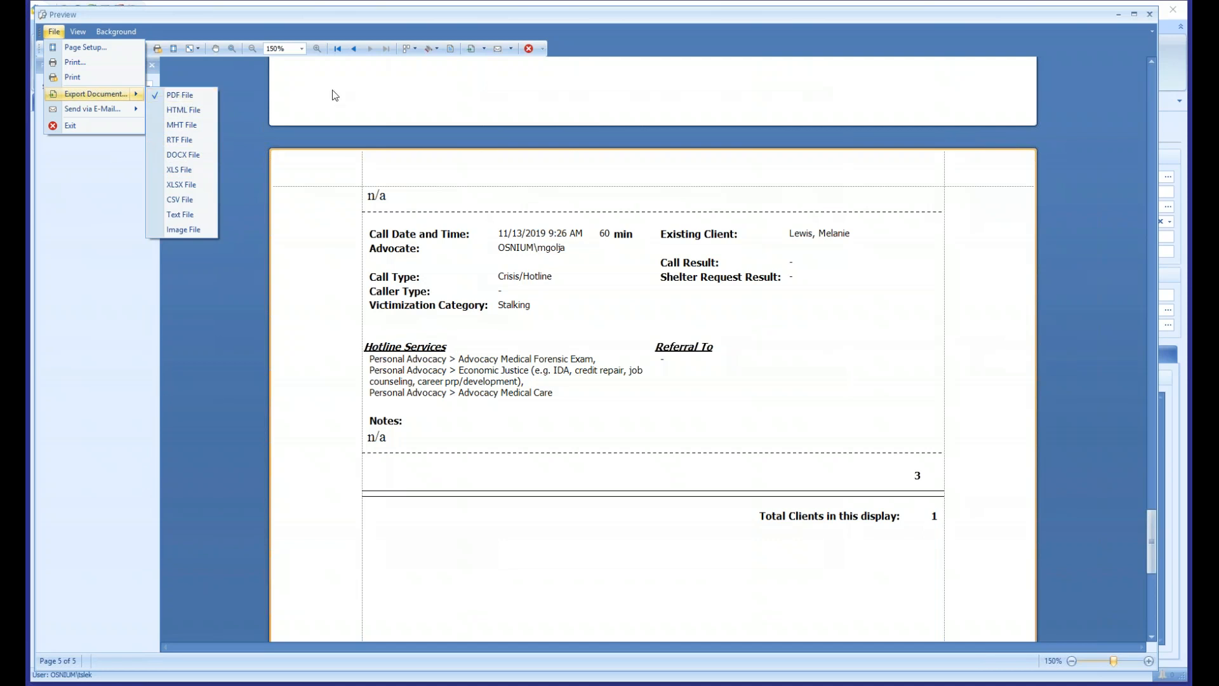
{"action": "left_click", "coordinate": [1150, 19]}
{"action": "left_click", "coordinate": [1151, 19]}
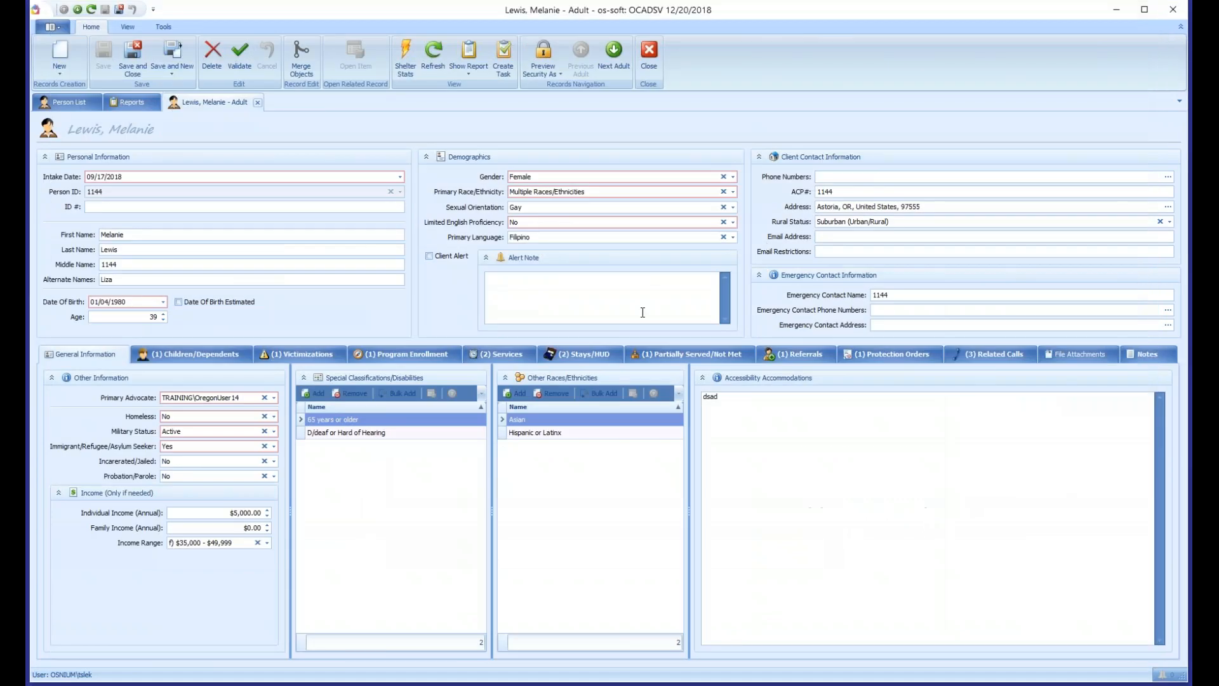
- Check the client's program enrollment, close the client record and return to the reports list
{"action": "left_click", "coordinate": [373, 354]}
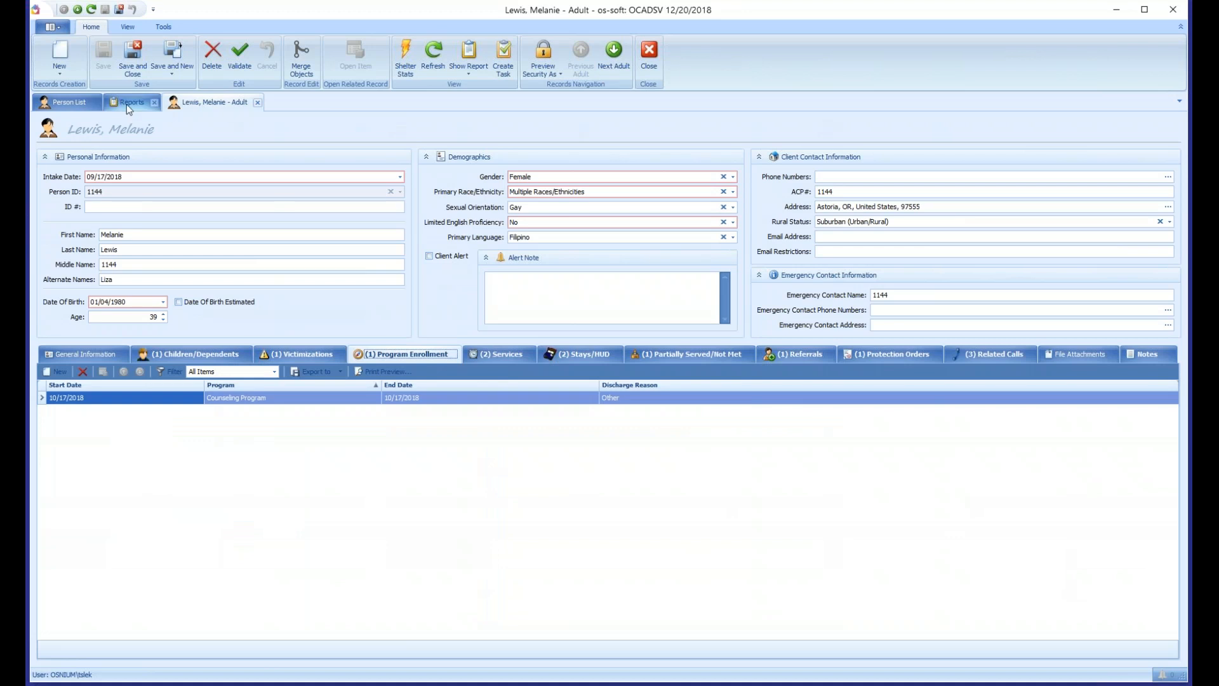
{"action": "middle_click", "coordinate": [205, 104]}
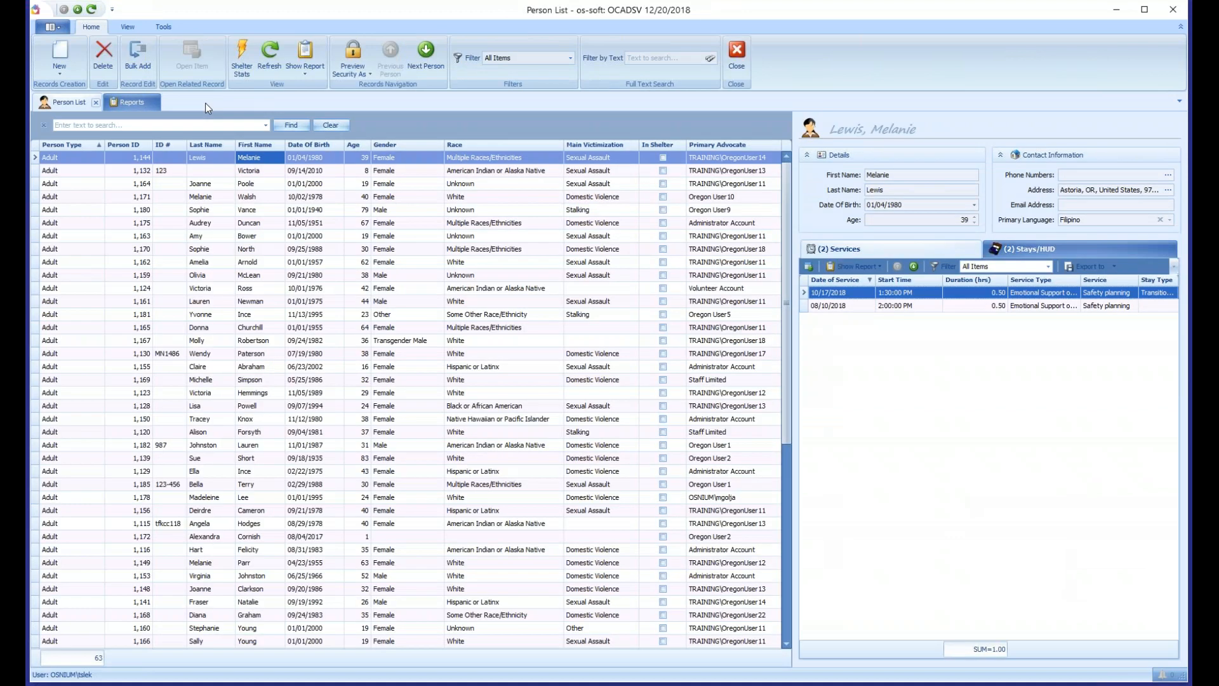
{"action": "left_click", "coordinate": [137, 107]}
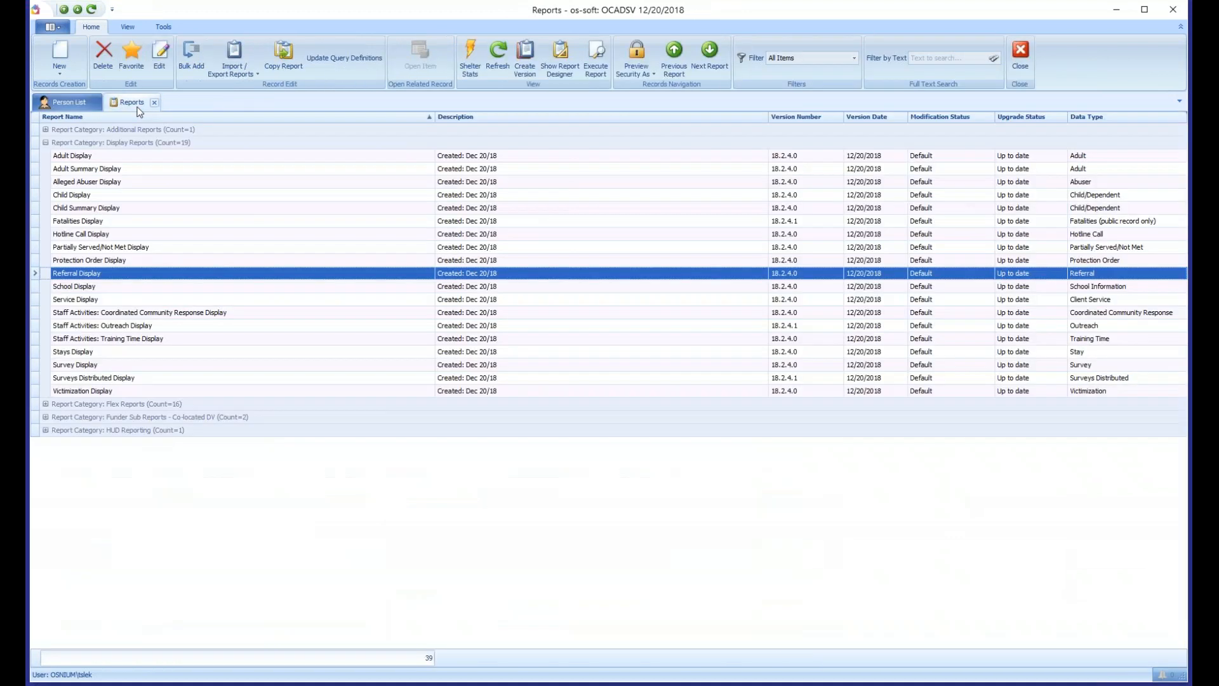
- Collapse the Display Reports category and expand the Flex Reports category
{"action": "left_click", "coordinate": [47, 143]}
{"action": "left_click", "coordinate": [110, 155]}
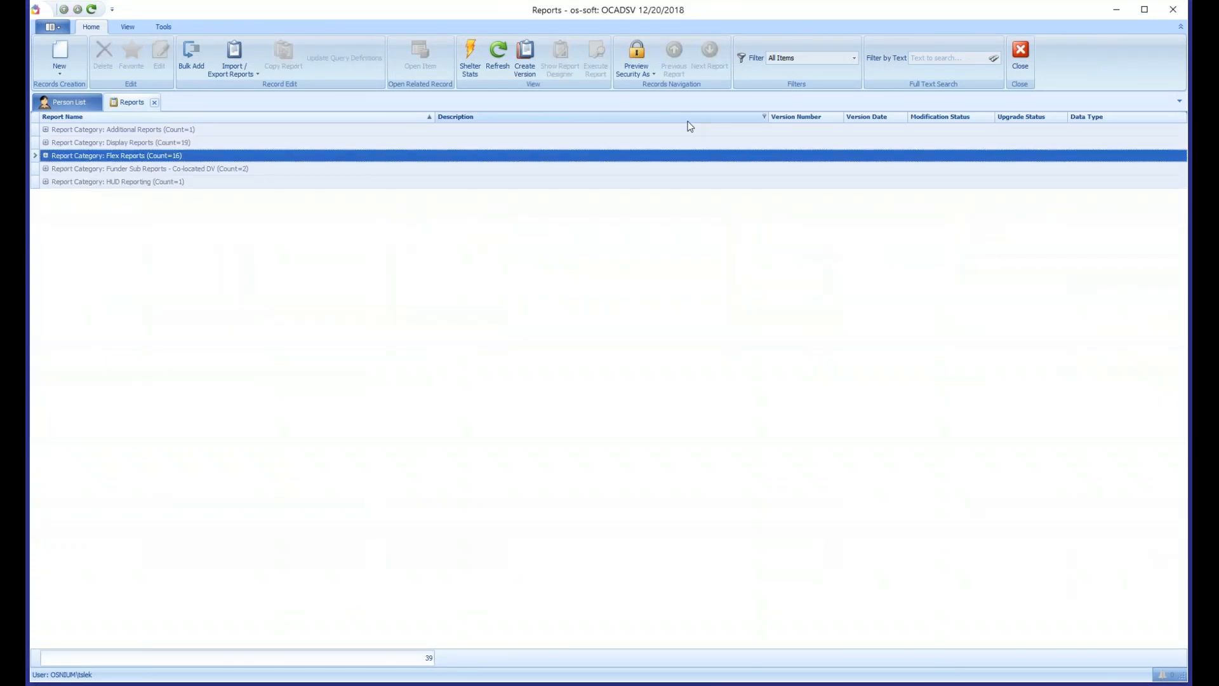
{"action": "key", "text": "Right"}
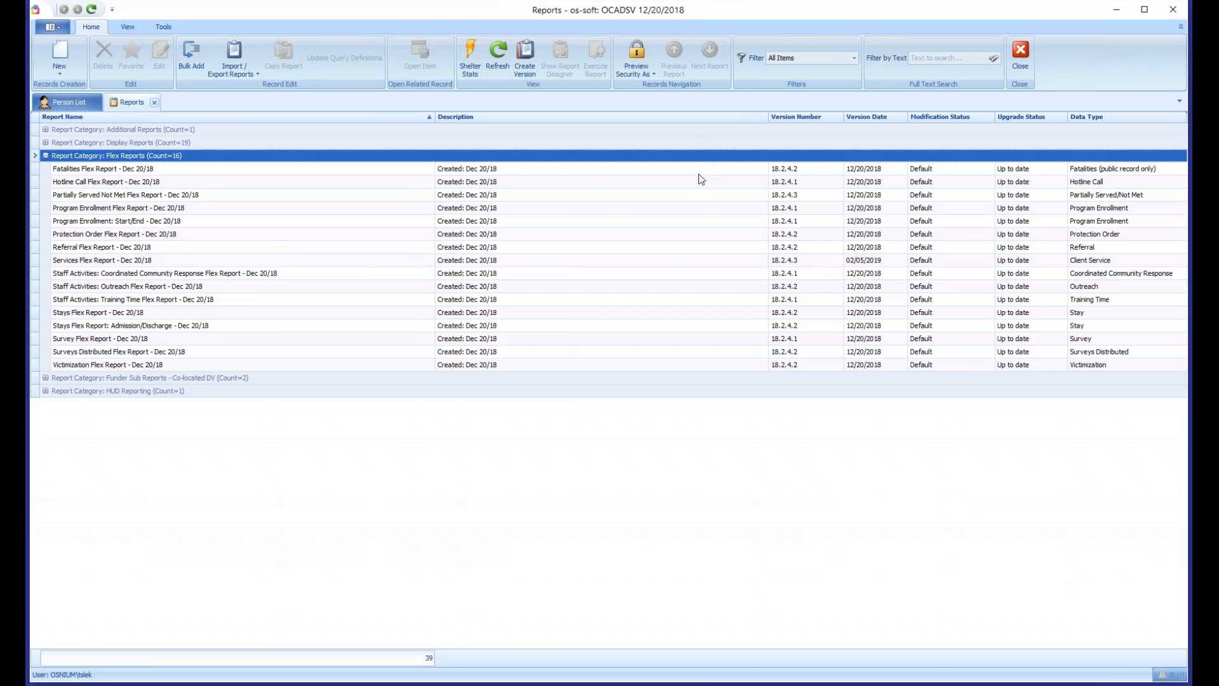
- Open the Services Flex Report - Dec 20/18 and widen its parameters area so the full field names fit
{"action": "left_click", "coordinate": [140, 222]}
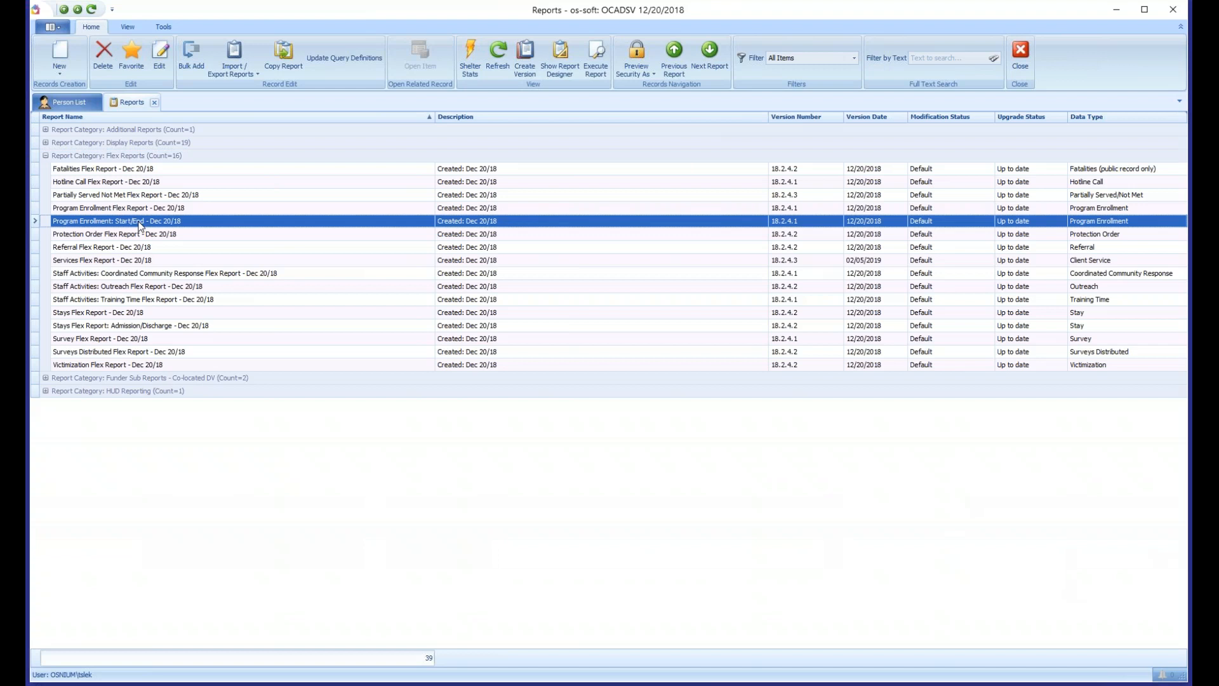
{"action": "left_click", "coordinate": [88, 261]}
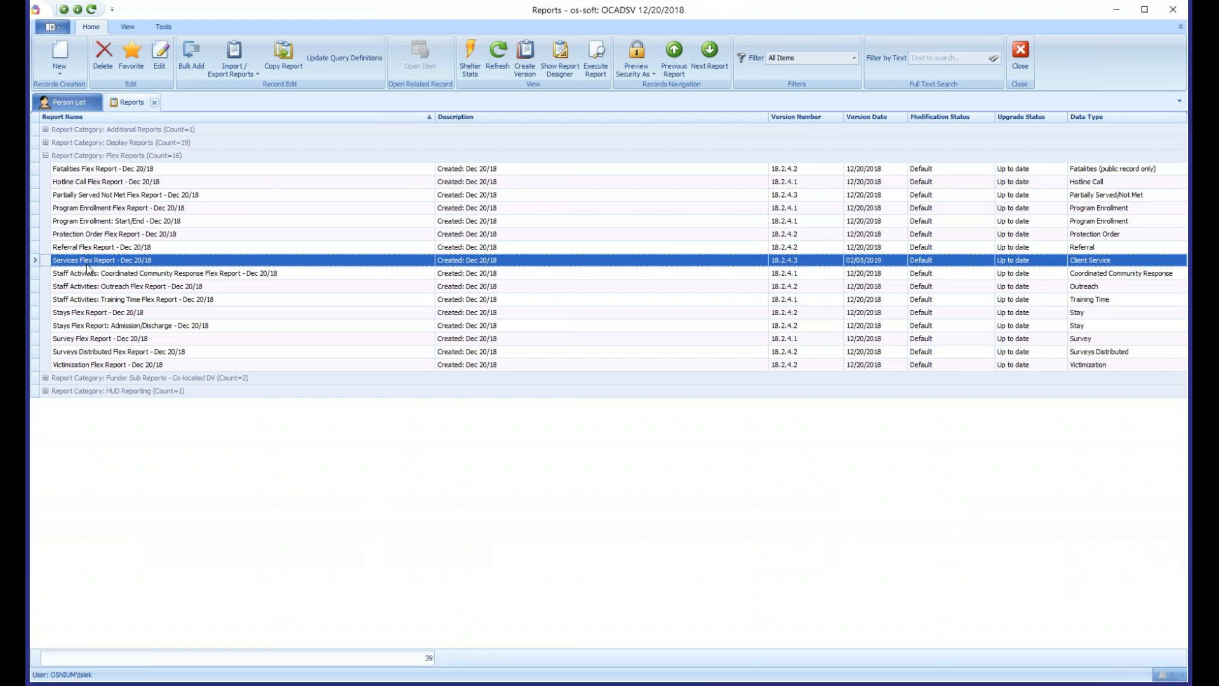
{"action": "double_click", "coordinate": [204, 264]}
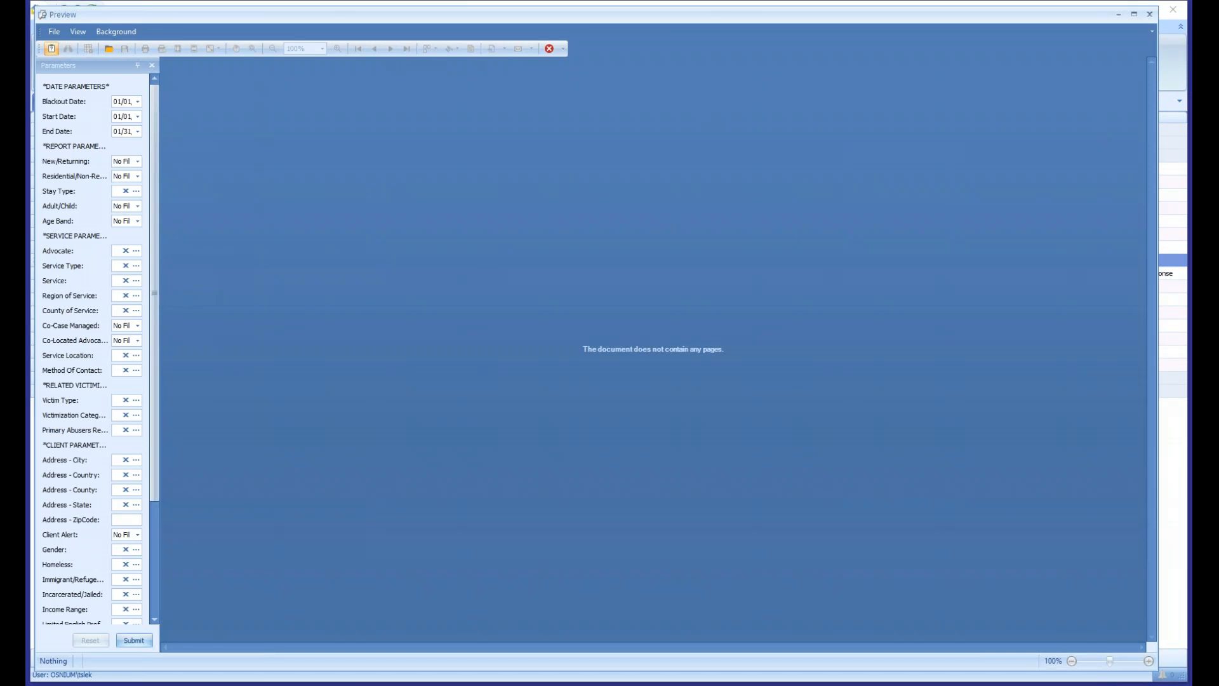
{"action": "left_click_drag", "start_coordinate": [245, 297], "coordinate": [380, 321]}
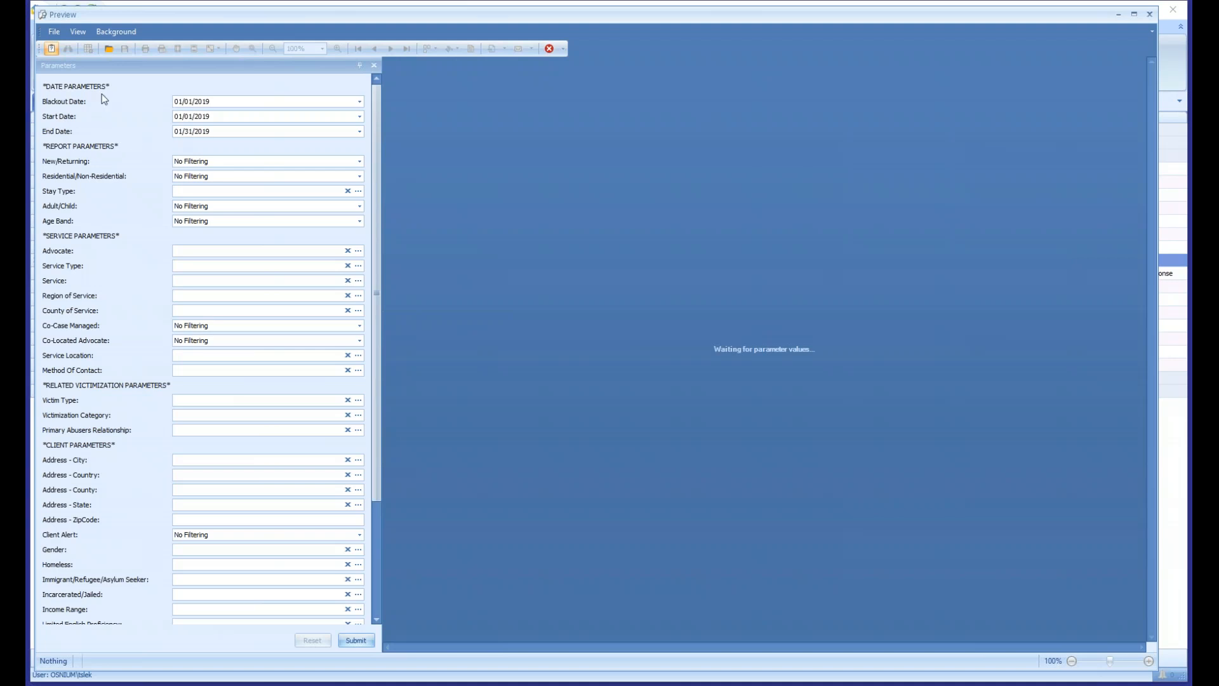
- Look through the flex report's date, report, service, related victimization and client parameters
{"action": "left_click", "coordinate": [222, 119]}
{"action": "left_click", "coordinate": [229, 131]}
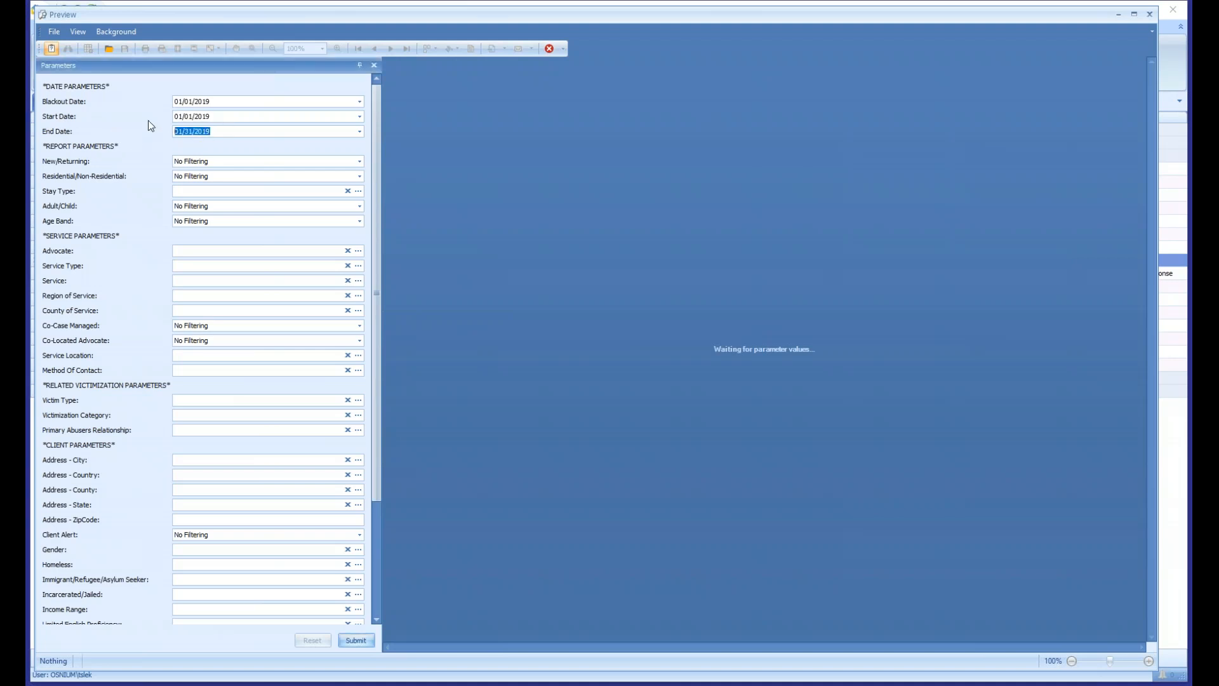
{"action": "left_click", "coordinate": [229, 102]}
{"action": "left_click", "coordinate": [211, 220]}
{"action": "left_click", "coordinate": [101, 219]}
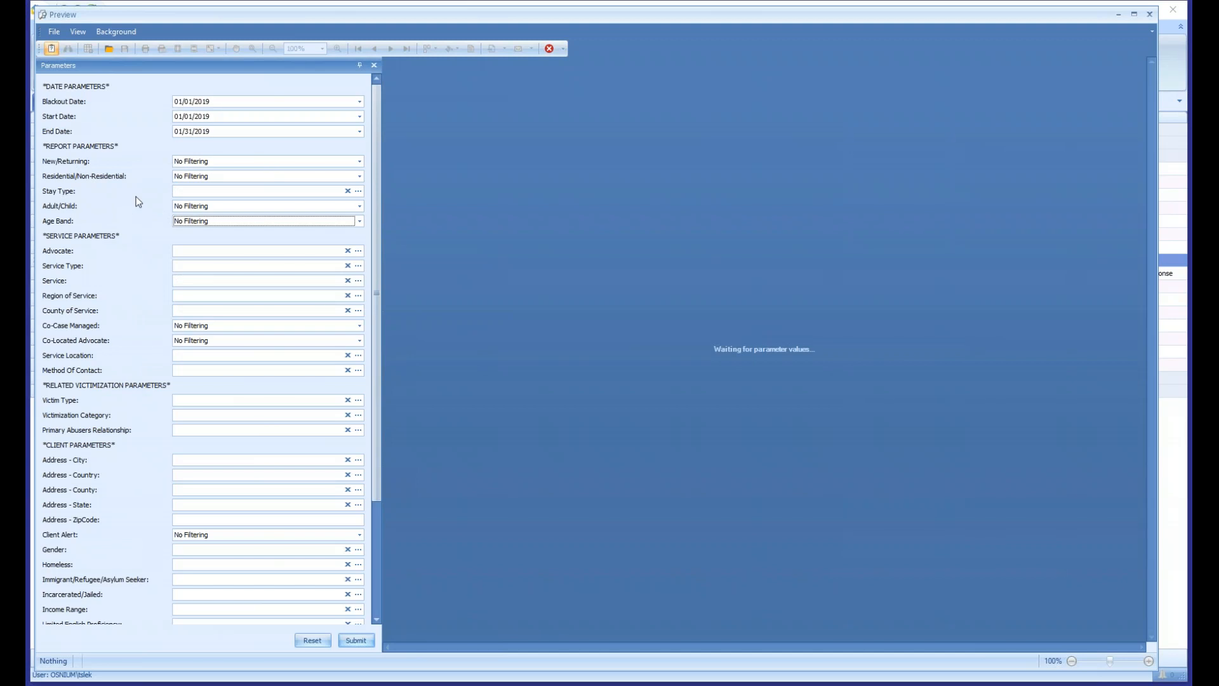
{"action": "scroll", "coordinate": [139, 201], "scroll_direction": "down", "scroll_amount": 3}
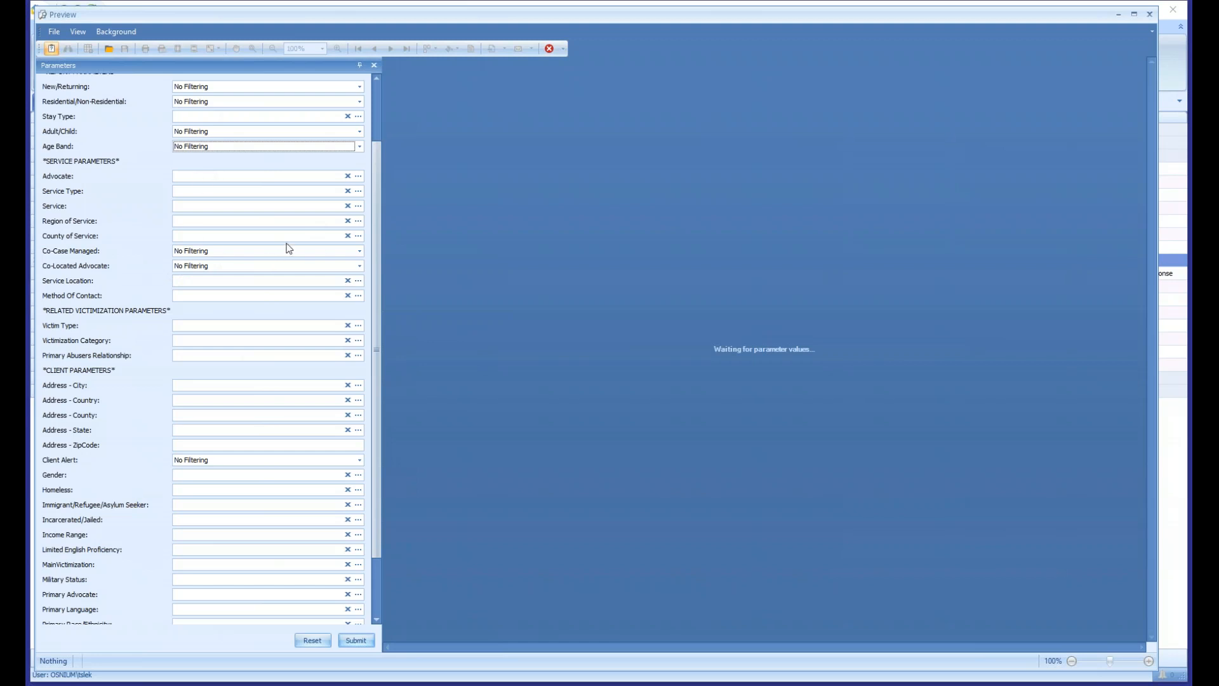
{"action": "scroll", "coordinate": [283, 245], "scroll_direction": "down", "scroll_amount": 2}
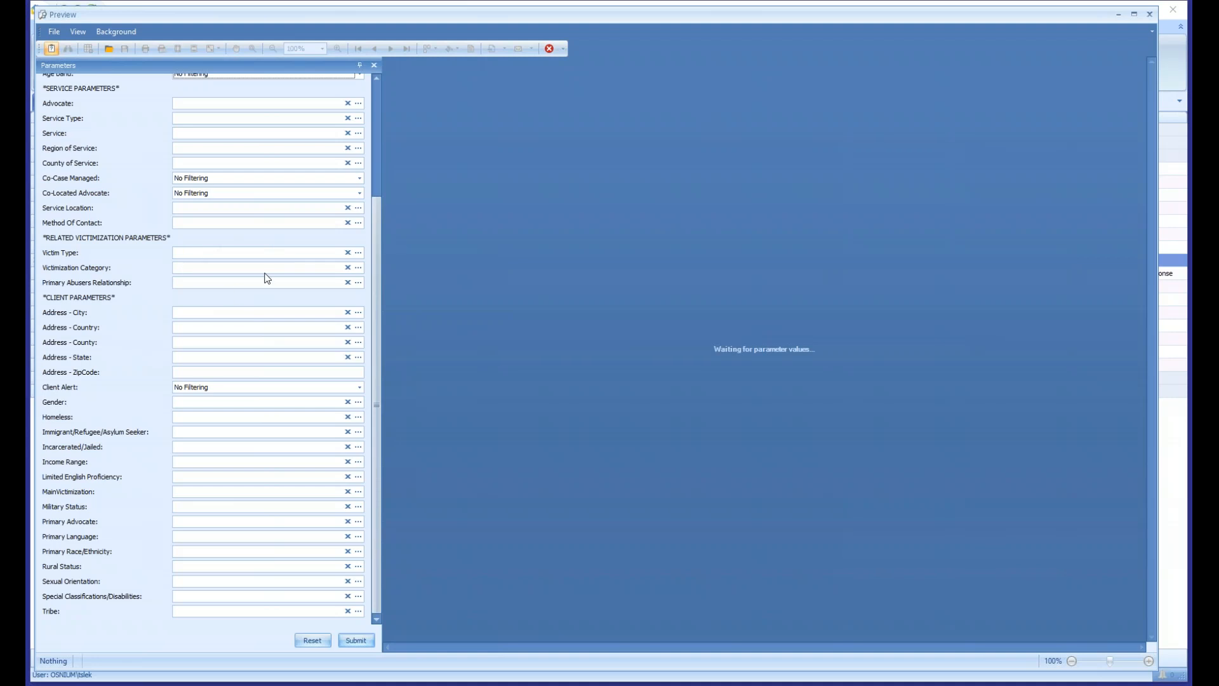
- Look at the choices offered for the Victim Type and Victimization Category parameters without selecting any, and return to the date parameters
{"action": "left_click", "coordinate": [358, 252]}
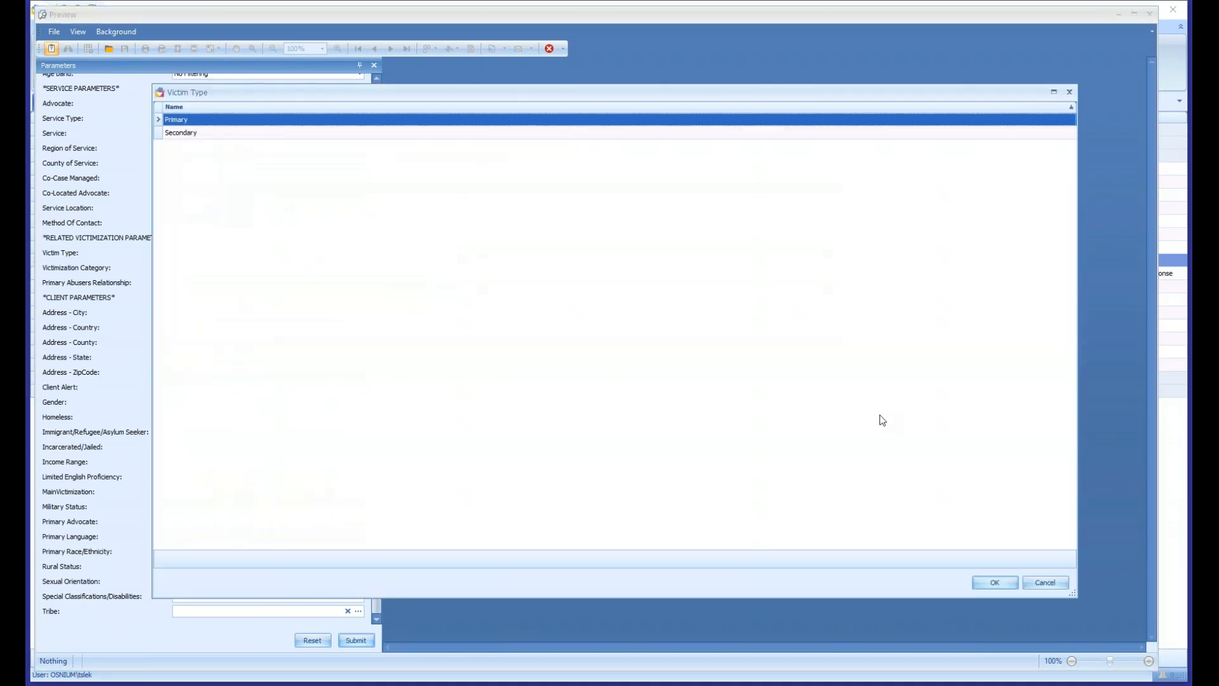
{"action": "left_click_drag", "start_coordinate": [1074, 593], "coordinate": [488, 528]}
{"action": "left_click", "coordinate": [484, 94]}
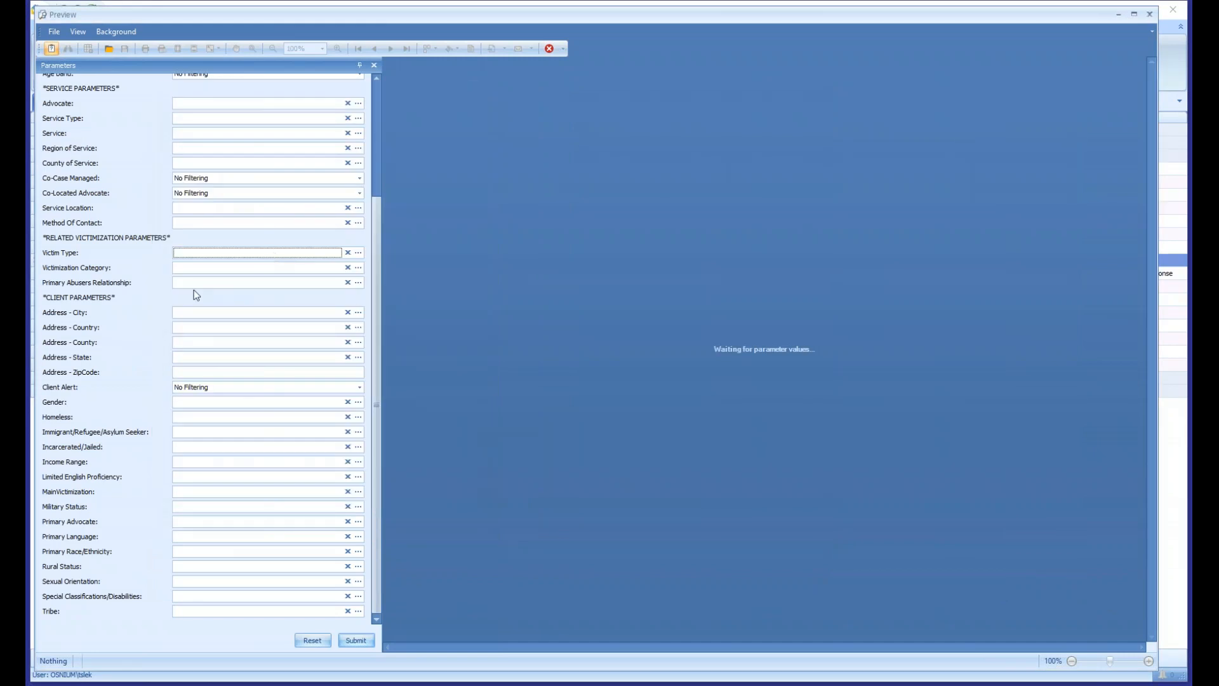
{"action": "left_click", "coordinate": [358, 267]}
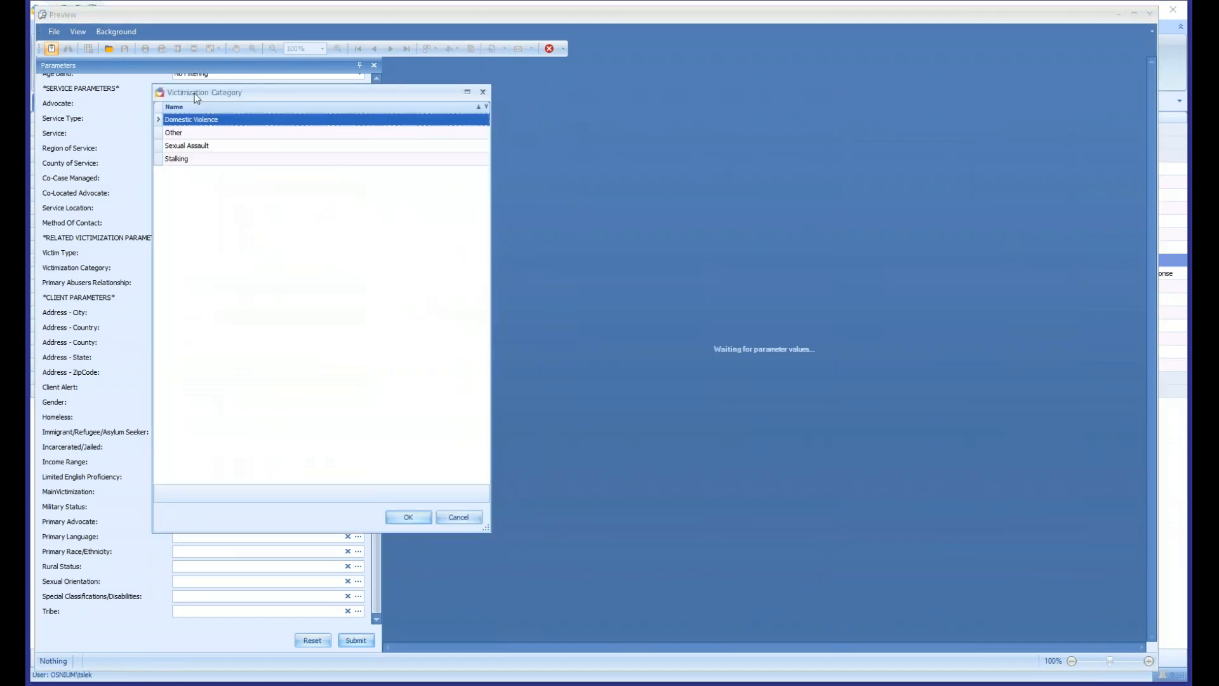
{"action": "left_click", "coordinate": [483, 92]}
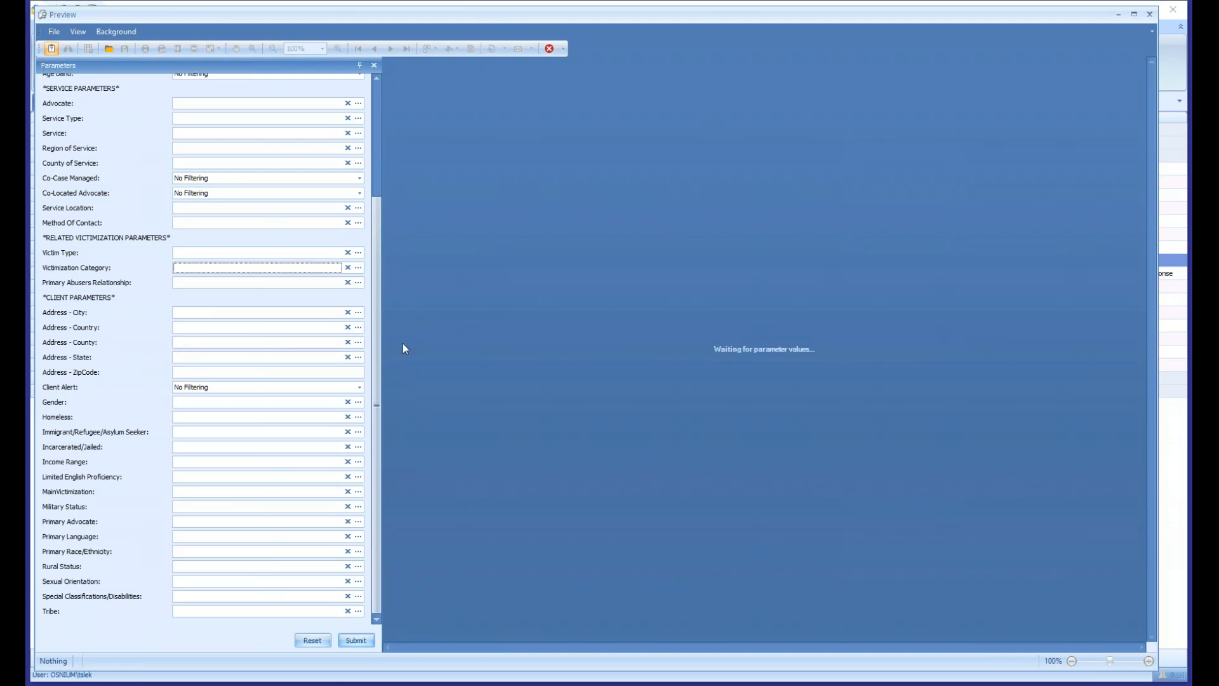
{"action": "left_click_drag", "start_coordinate": [375, 353], "coordinate": [364, 188]}
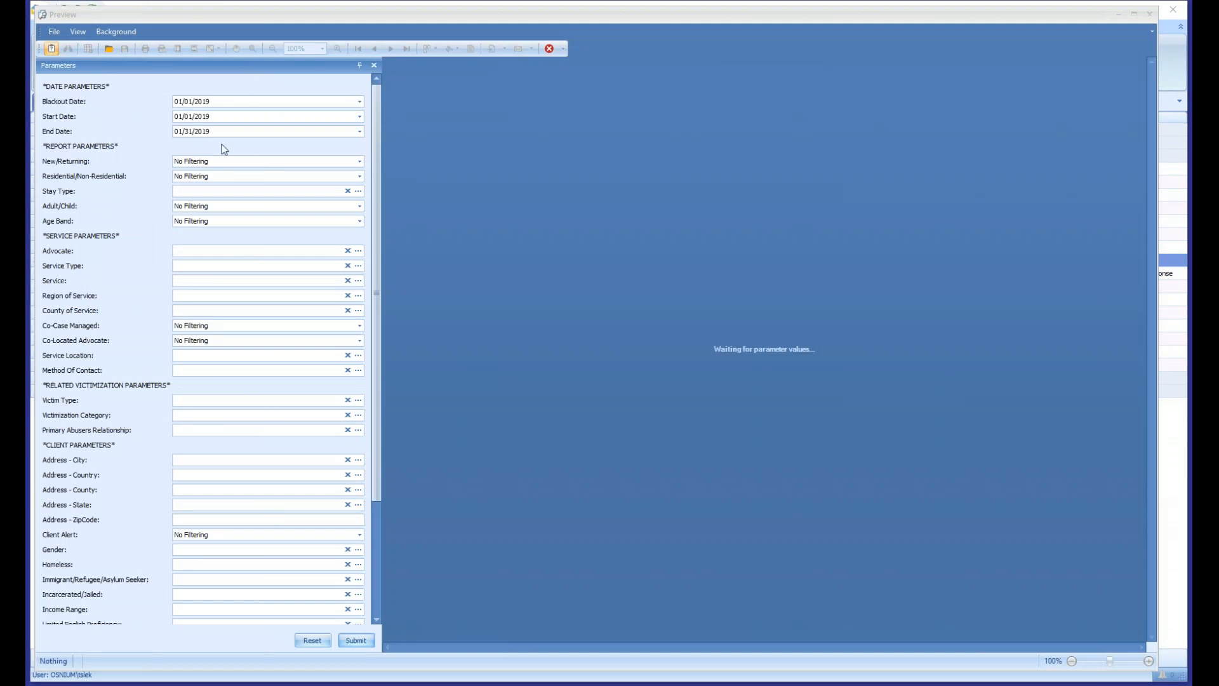
- Set the flex report's Blackout Date to 07/01/2018
{"action": "left_click", "coordinate": [180, 102]}
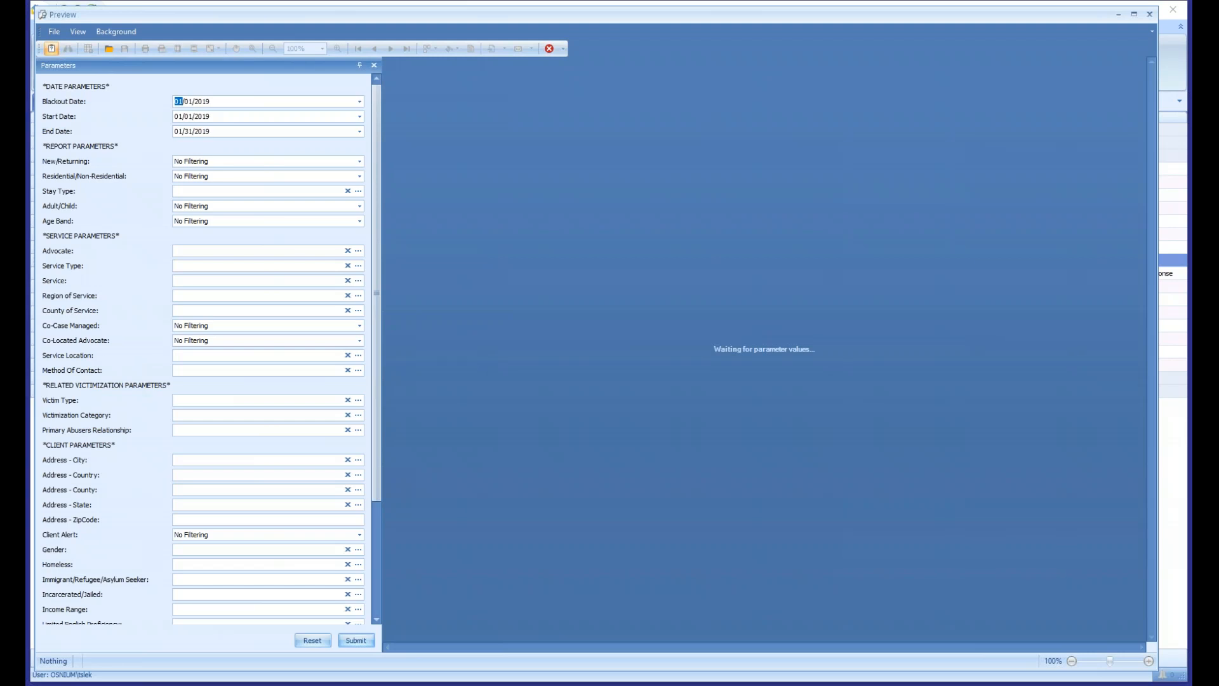
{"action": "key", "text": "Right"}
- Set the Start Date to 10/01/2018 and the End Date to 12/31/2018, and generate the Services Flex Report
{"action": "key", "text": "Right"}
{"action": "type", "text": "2018"}
{"action": "key", "text": "Tab"}
{"action": "type", "text": "10"}
{"action": "key", "text": "Right"}
{"action": "type", "text": "5"}
{"action": "key", "text": "Right"}
{"action": "type", "text": "2042018"}
{"action": "key", "text": "Tab"}
{"action": "type", "text": "12"}
{"action": "key", "text": "Right"}
{"action": "key", "text": "Right"}
{"action": "left_click", "coordinate": [356, 640]}
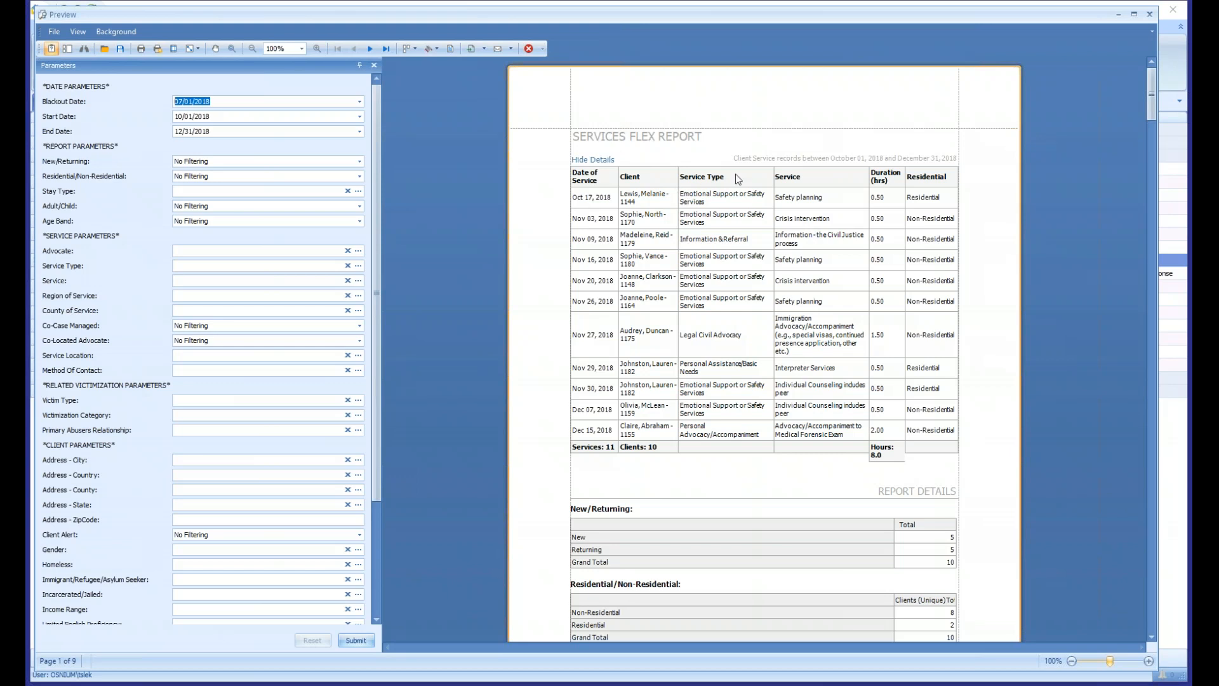
- Examine the report's date range and service records, and hide the record details and show them again
{"action": "left_click", "coordinate": [751, 156]}
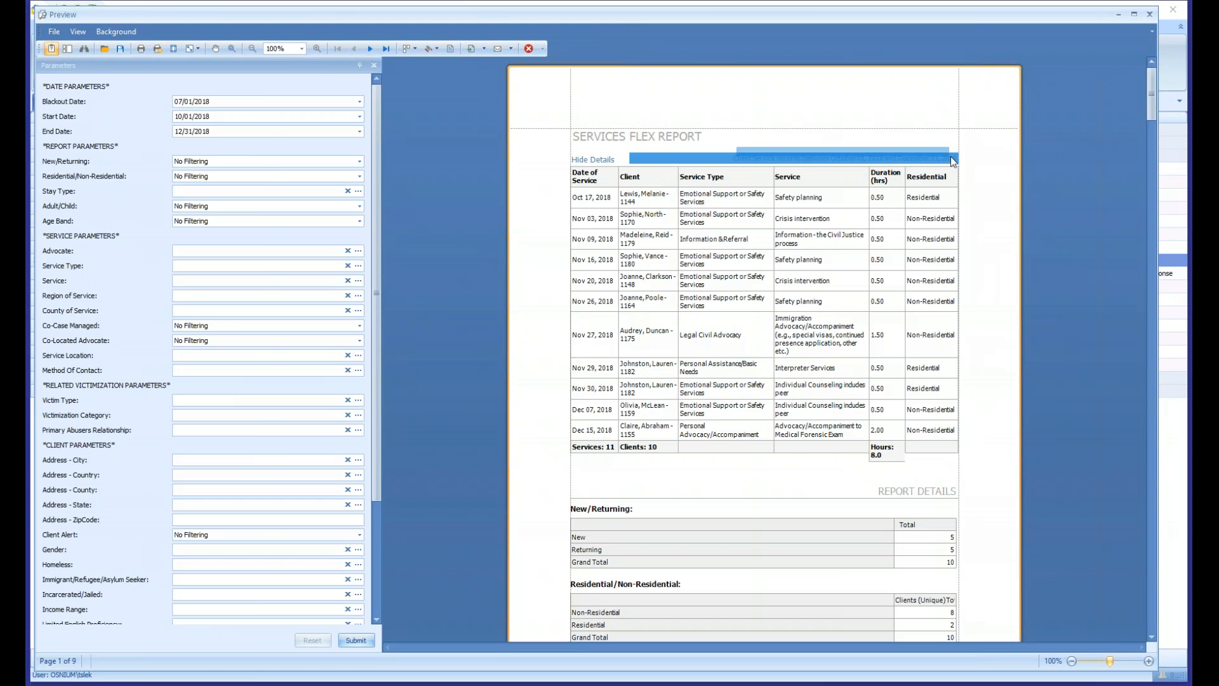
{"action": "left_click", "coordinate": [916, 150]}
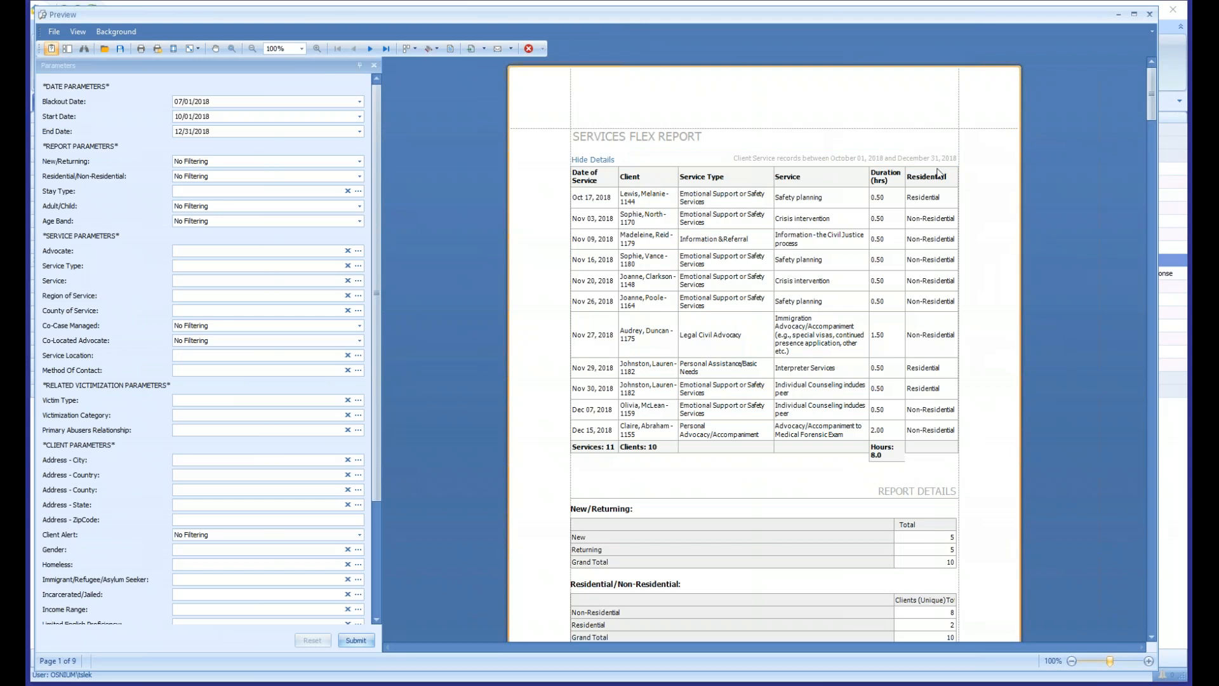
{"action": "left_click_drag", "start_coordinate": [594, 194], "coordinate": [944, 436]}
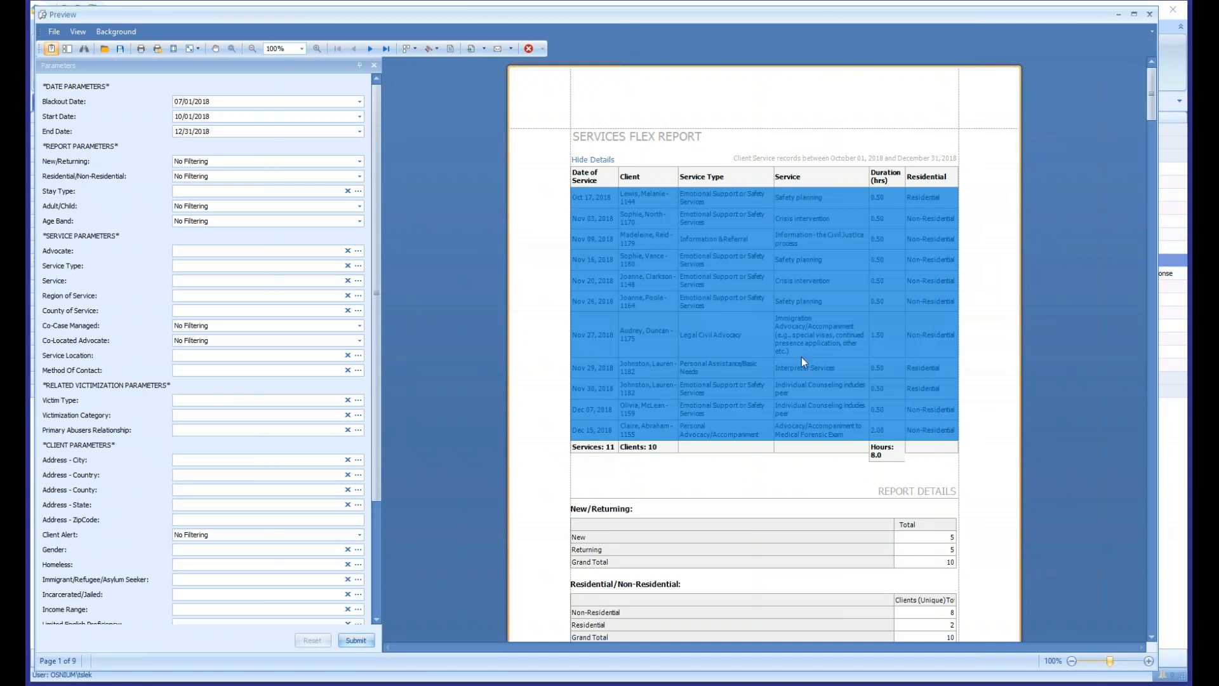
{"action": "left_click", "coordinate": [799, 353]}
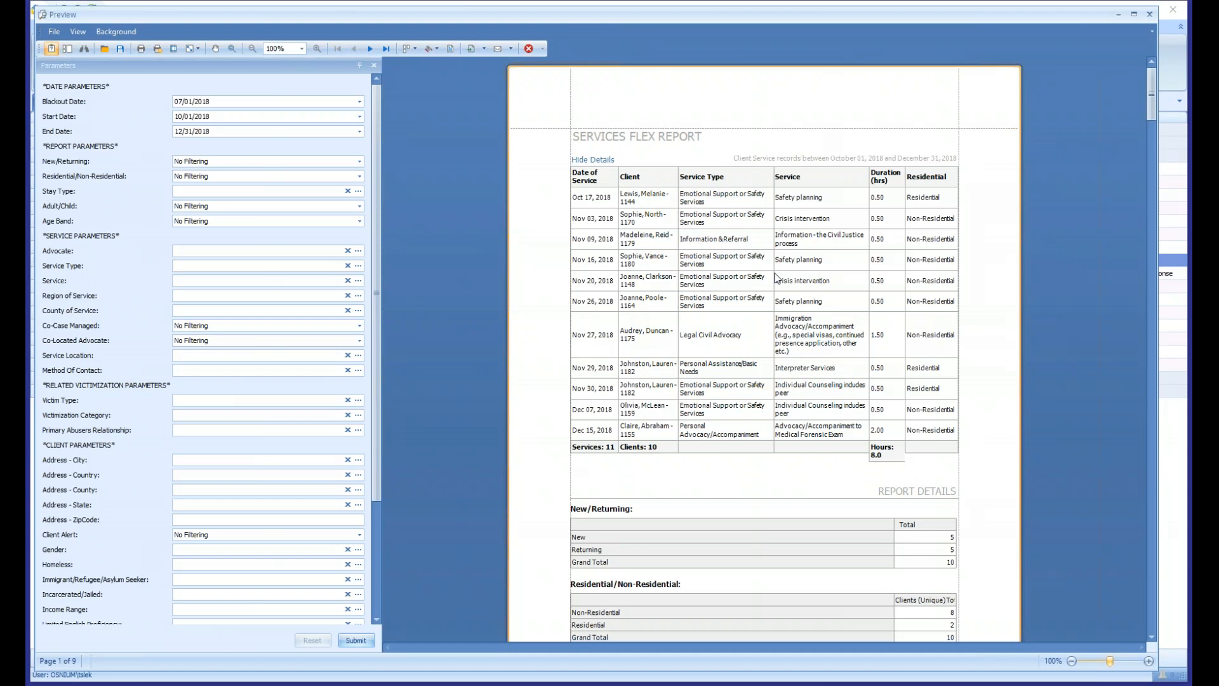
{"action": "left_click", "coordinate": [594, 161]}
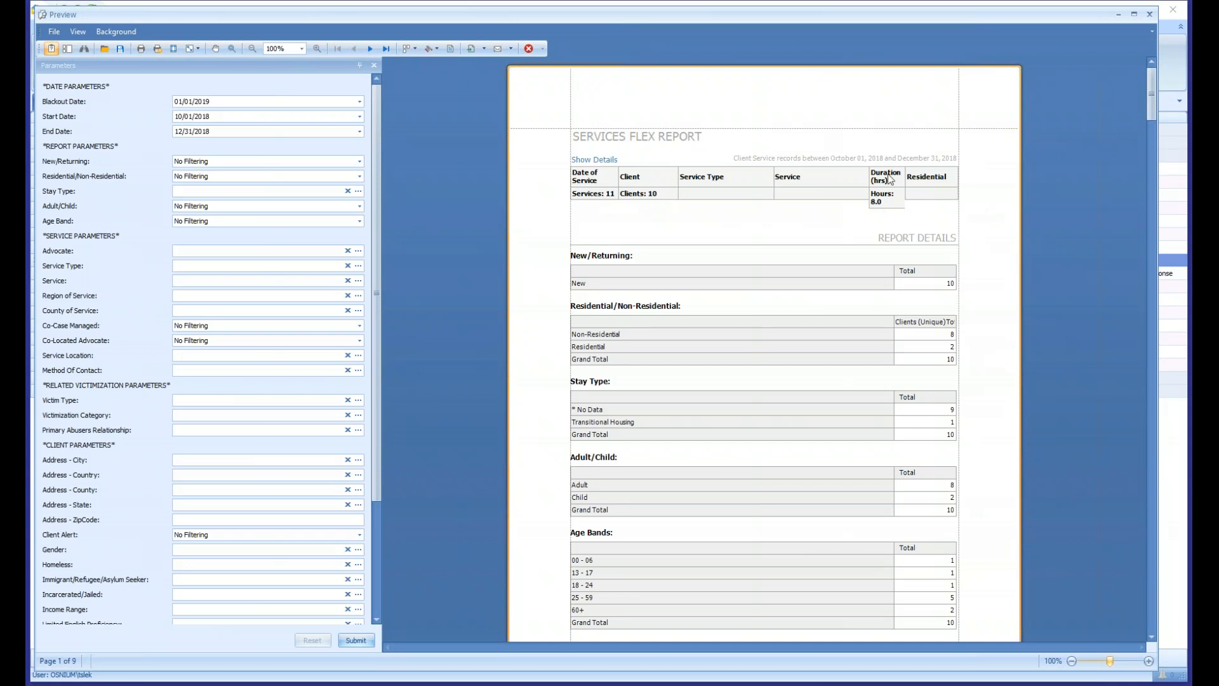
{"action": "left_click", "coordinate": [597, 163]}
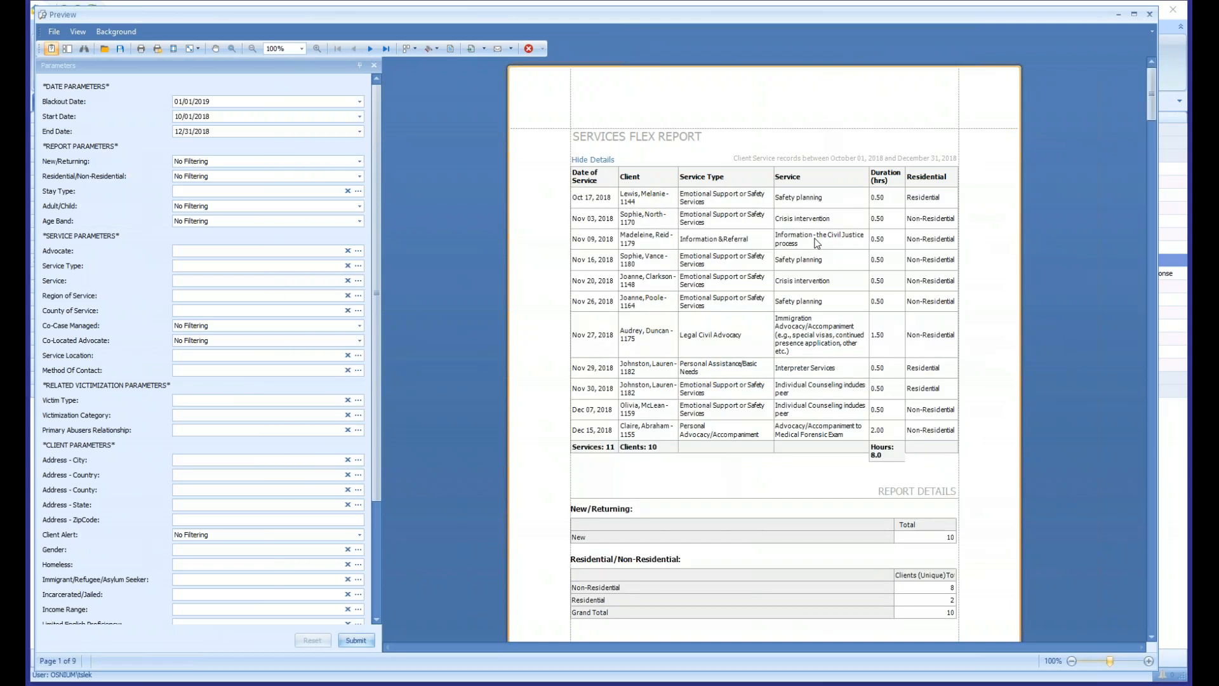
- Go through the service table's date, client, service type and service columns, its totals row and the report details below
{"action": "left_click_drag", "start_coordinate": [598, 203], "coordinate": [599, 418]}
{"action": "left_click", "coordinate": [681, 394]}
{"action": "left_click_drag", "start_coordinate": [645, 198], "coordinate": [664, 424]}
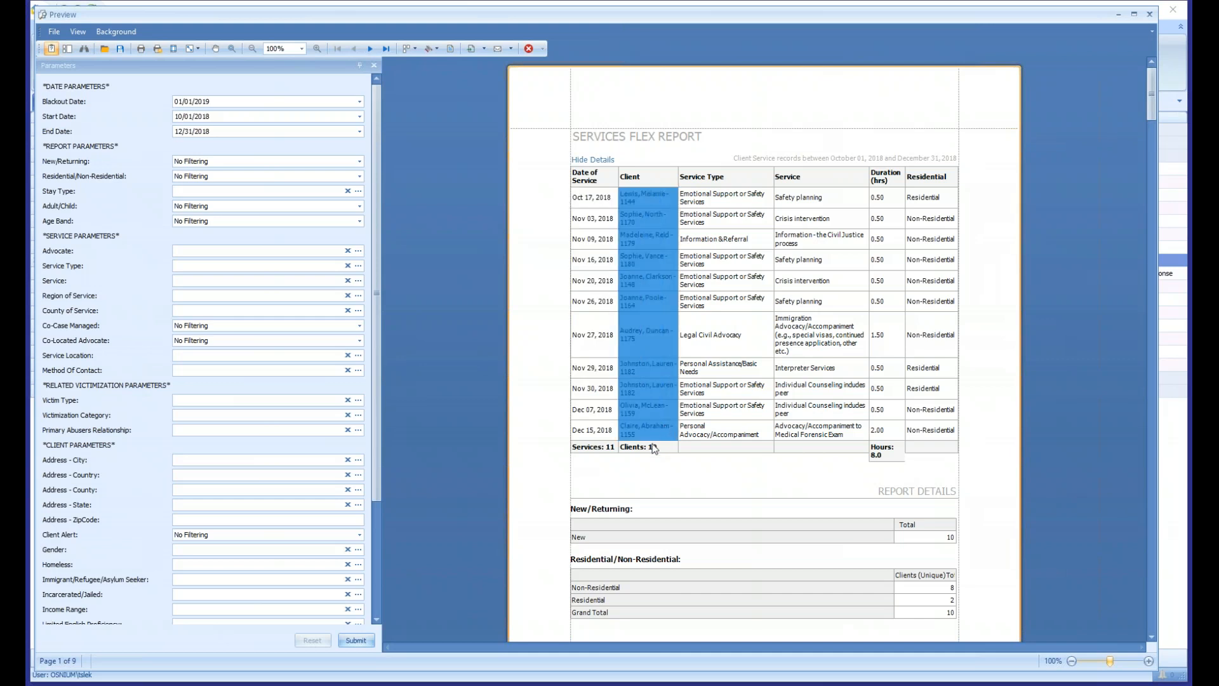
{"action": "left_click_drag", "start_coordinate": [718, 204], "coordinate": [744, 284]}
{"action": "left_click_drag", "start_coordinate": [825, 216], "coordinate": [828, 283]}
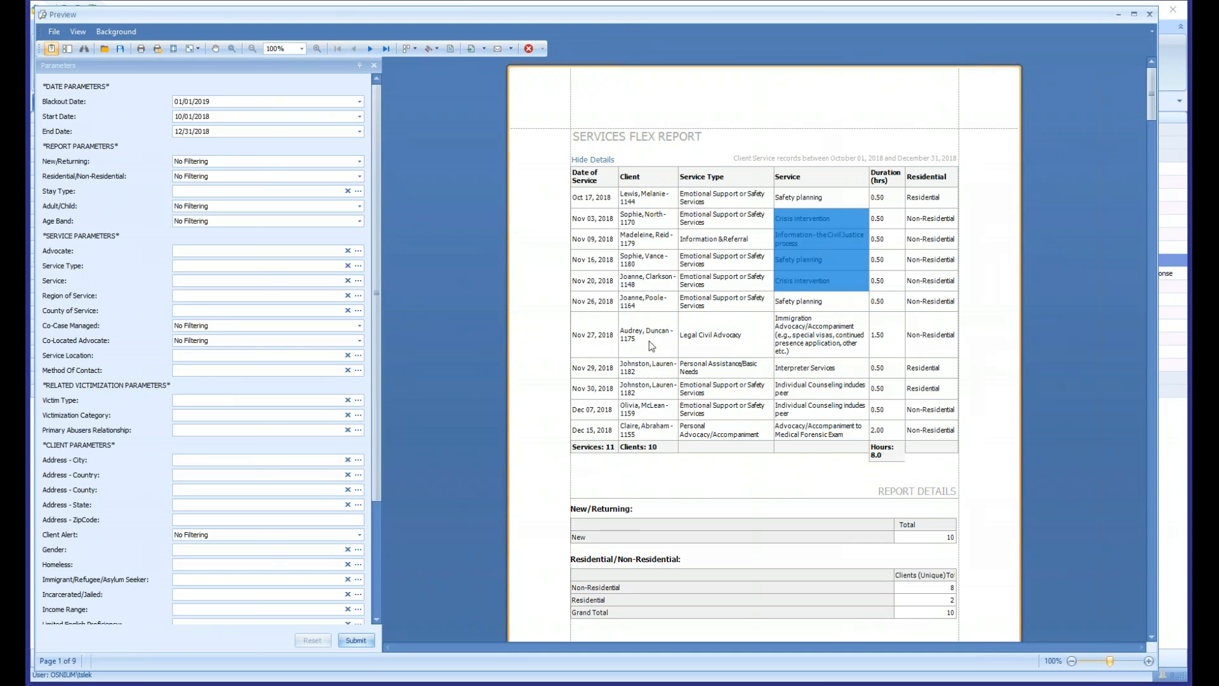
{"action": "left_click", "coordinate": [612, 454]}
{"action": "left_click", "coordinate": [611, 452]}
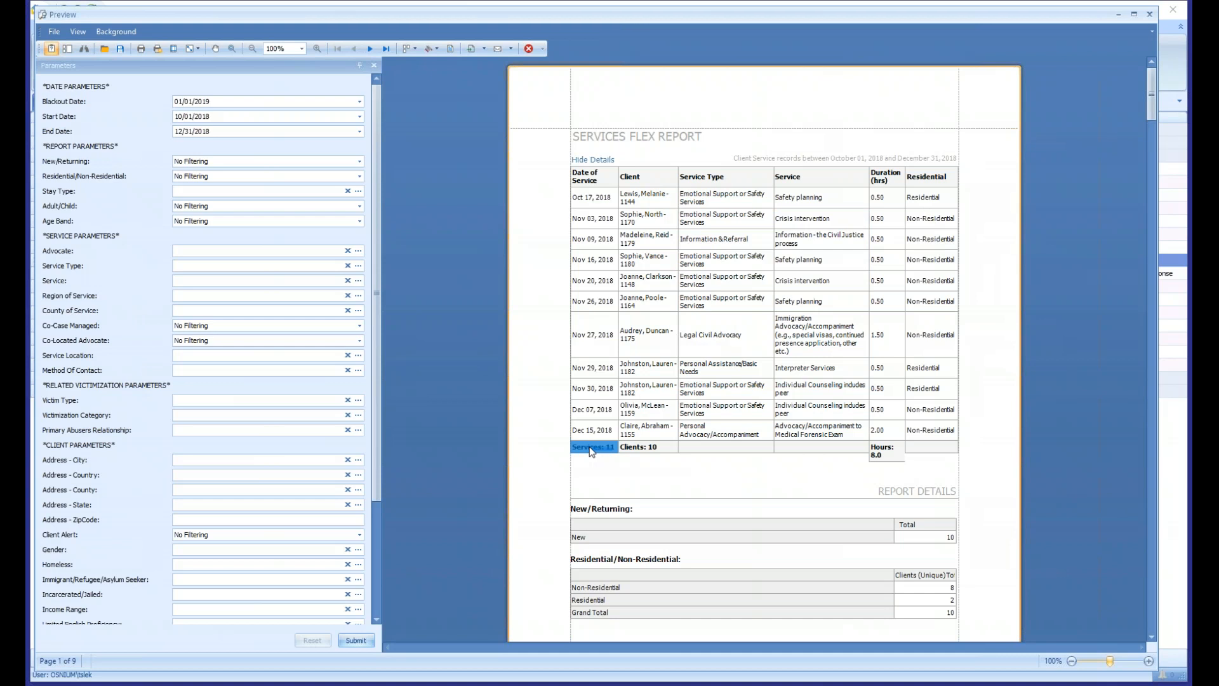
{"action": "left_click", "coordinate": [657, 452]}
{"action": "left_click", "coordinate": [878, 454]}
{"action": "scroll", "coordinate": [740, 225], "scroll_direction": "down", "scroll_amount": 3}
{"action": "scroll", "coordinate": [748, 214], "scroll_direction": "down", "scroll_amount": 3}
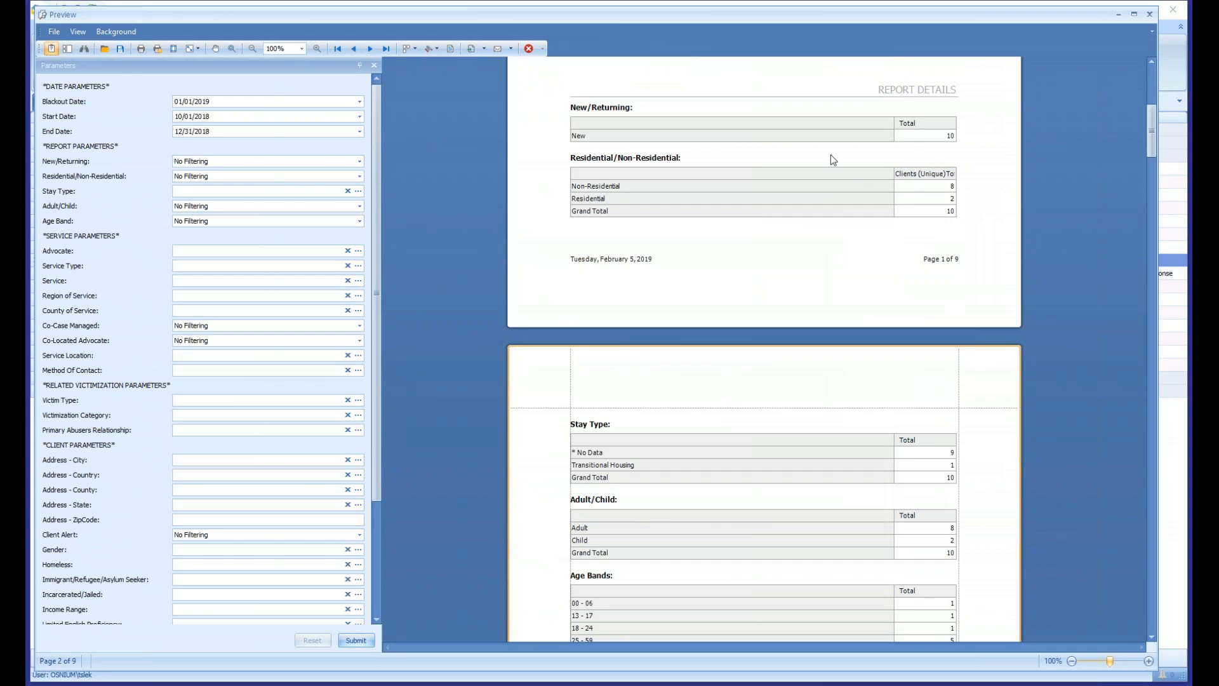
- Set the Blackout Date to 07/01/2018 and regenerate the report
{"action": "double_click", "coordinate": [206, 101]}
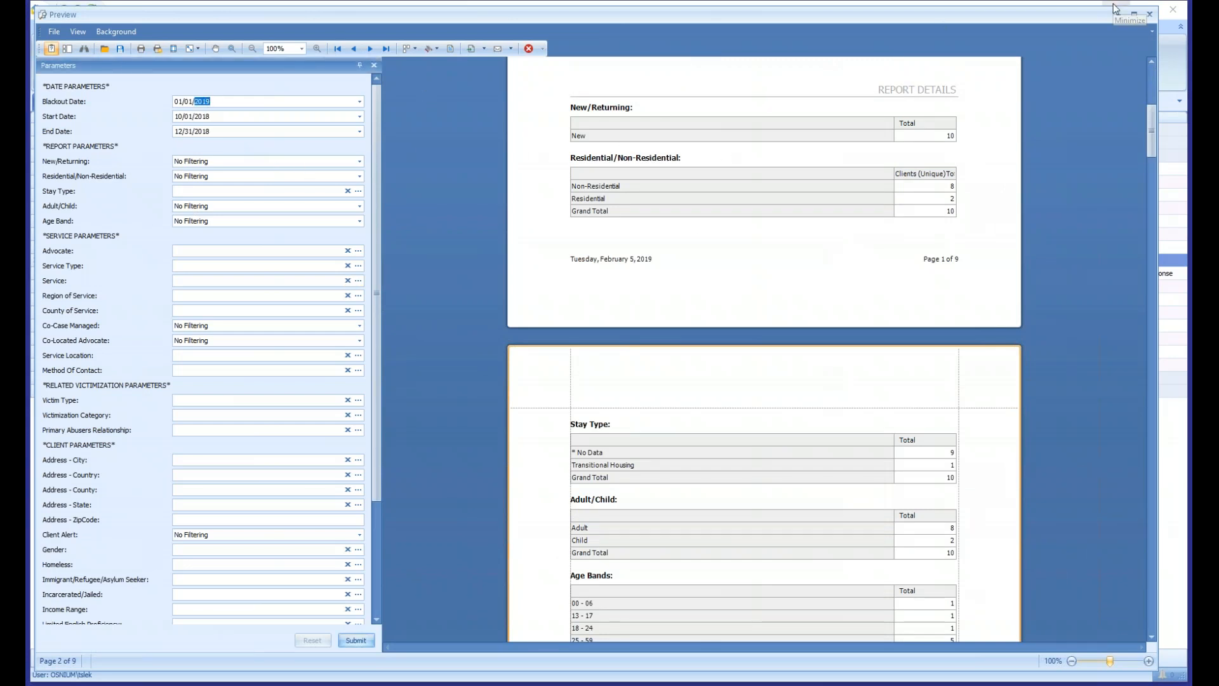
{"action": "key", "text": "Down"}
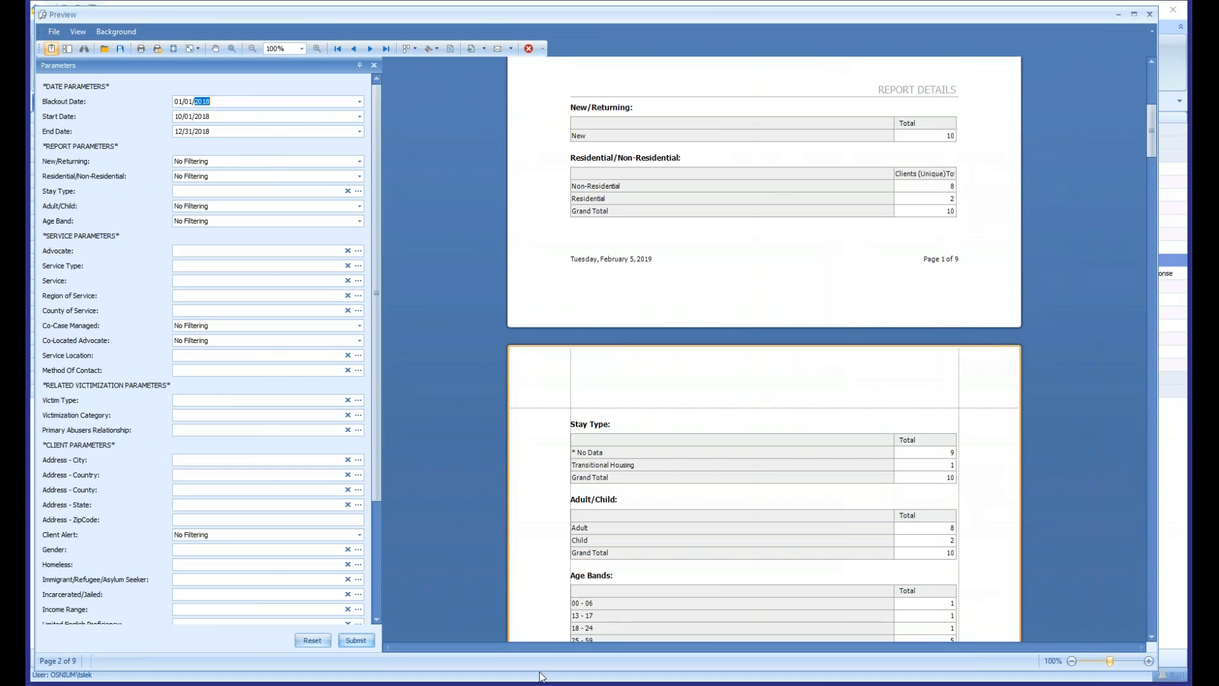
{"action": "left_click", "coordinate": [362, 639]}
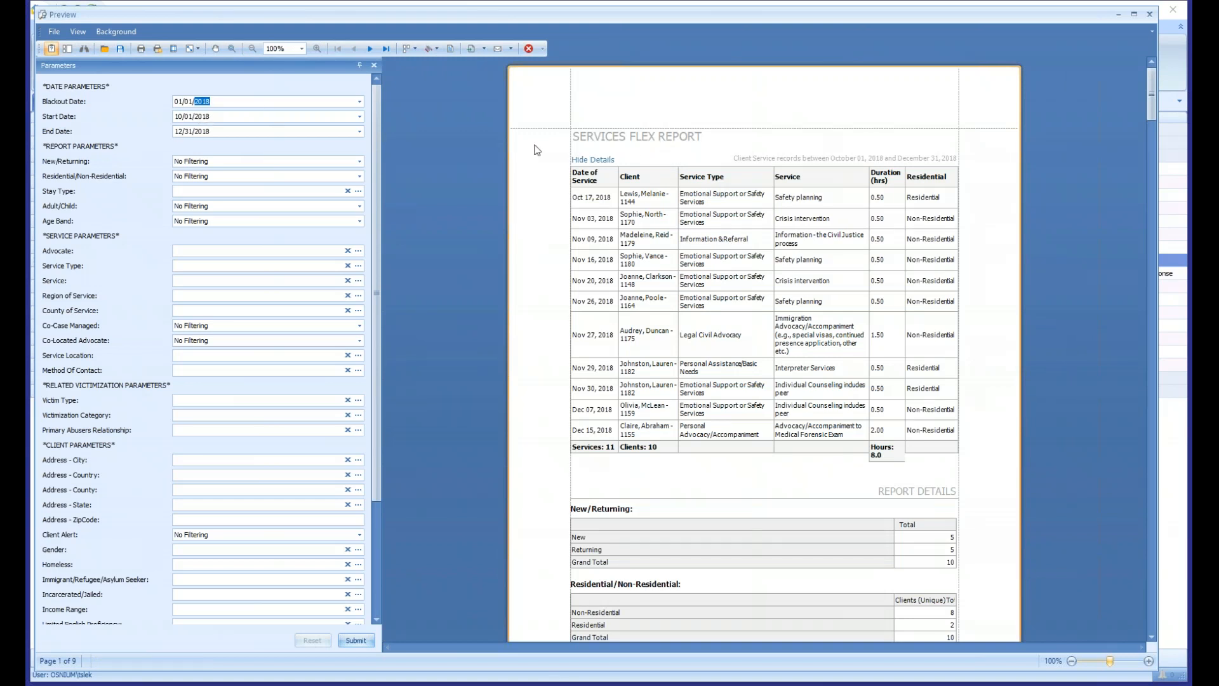
{"action": "left_click", "coordinate": [177, 102]}
{"action": "left_click", "coordinate": [366, 640]}
- Examine the New and Returning rows in the regenerated report's New/Returning table
{"action": "left_click", "coordinate": [718, 257]}
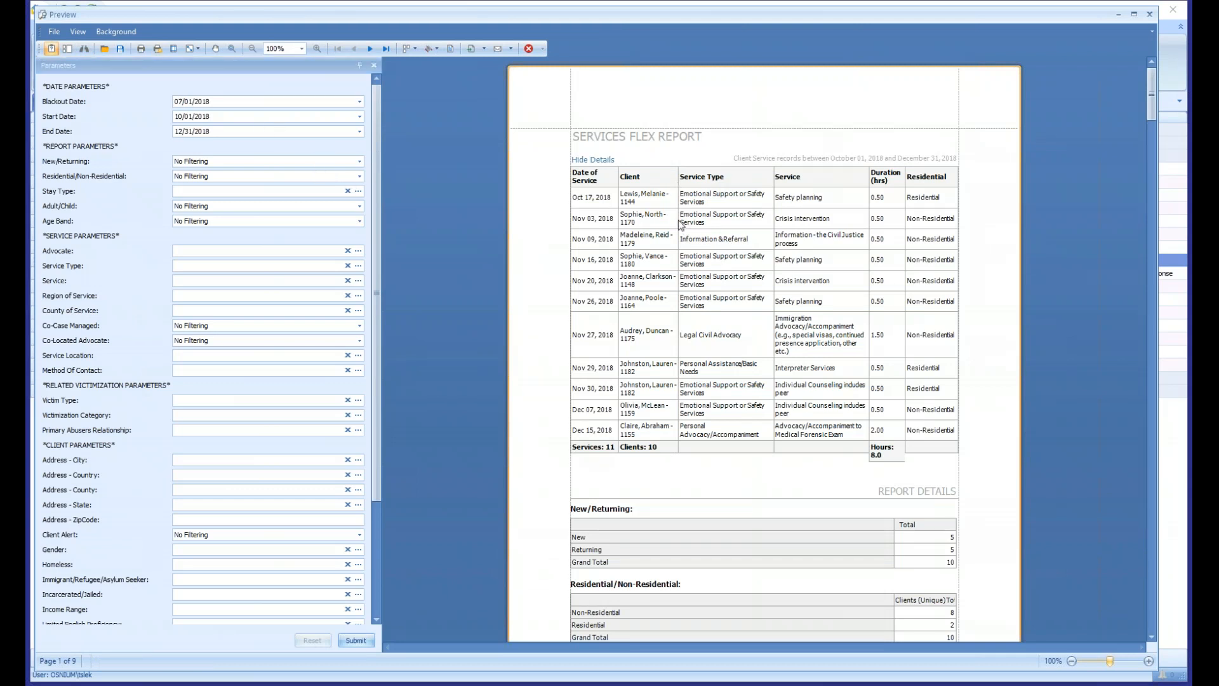
{"action": "scroll", "coordinate": [681, 225], "scroll_direction": "down", "scroll_amount": 1}
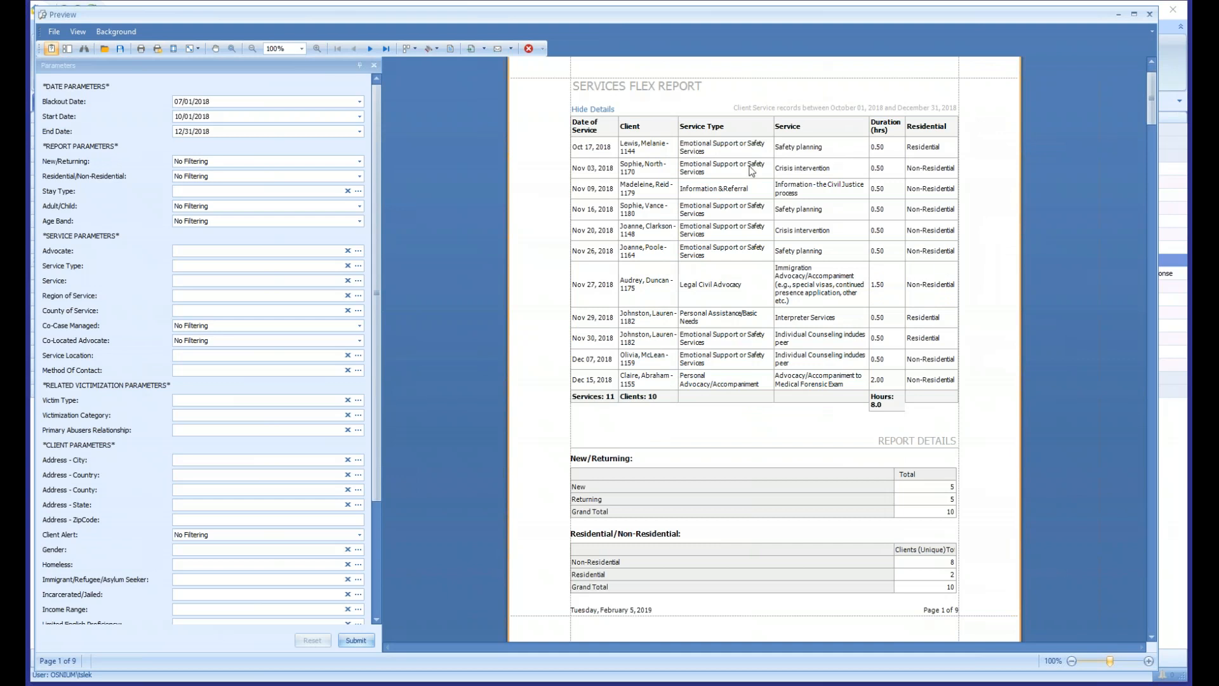
{"action": "scroll", "coordinate": [738, 452], "scroll_direction": "down", "scroll_amount": 2}
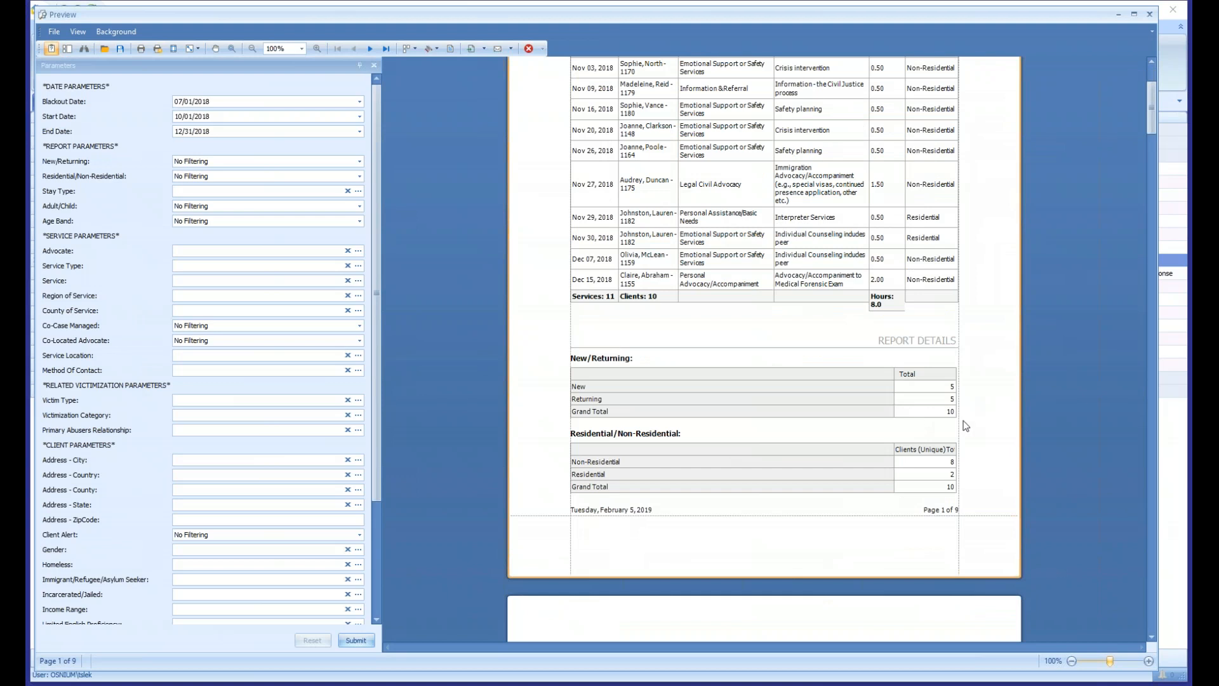
{"action": "left_click", "coordinate": [939, 385]}
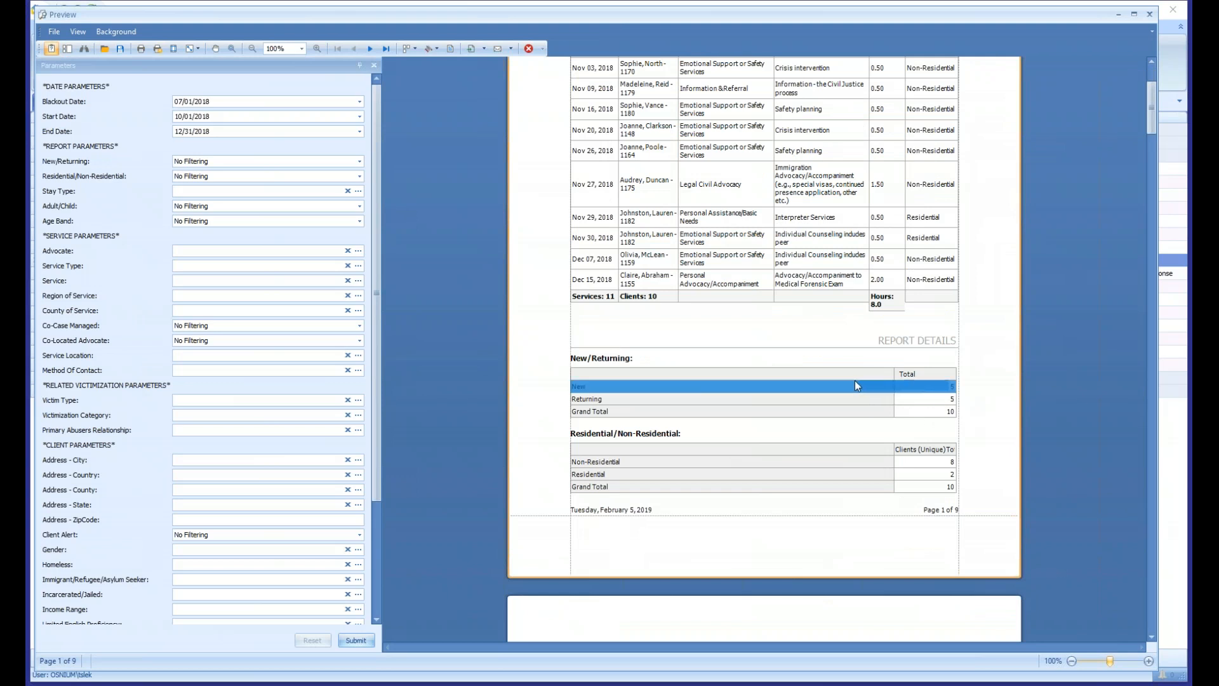
{"action": "left_click_drag", "start_coordinate": [938, 398], "coordinate": [841, 404]}
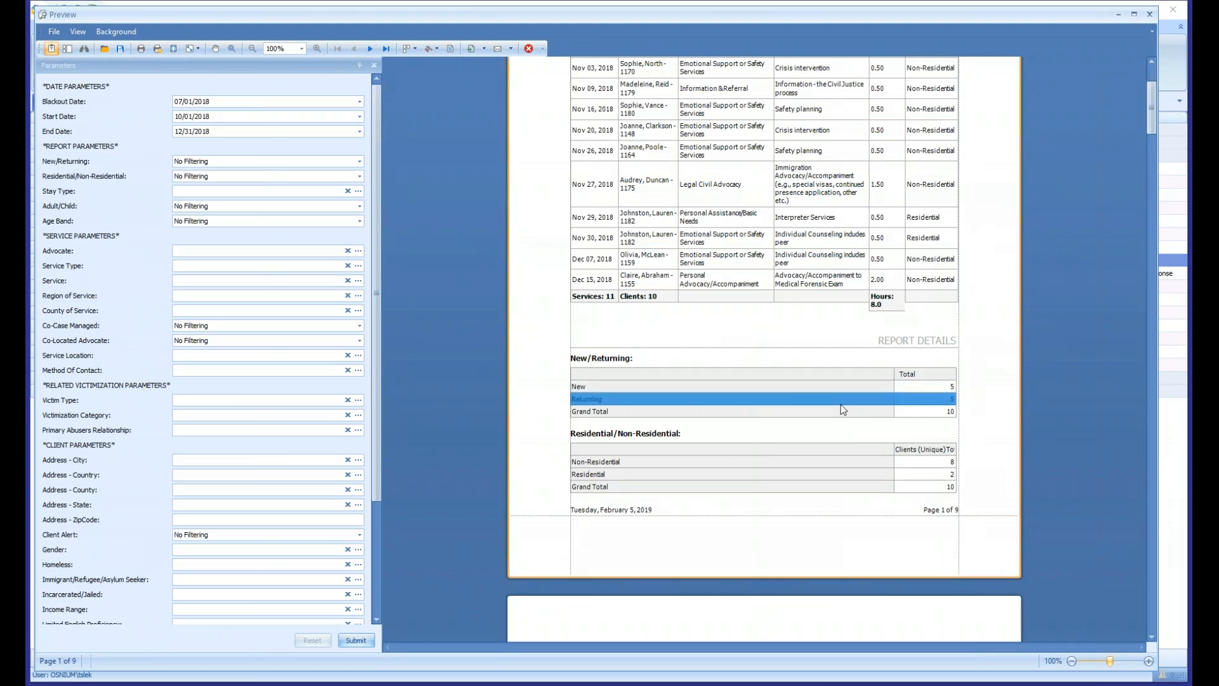
{"action": "left_click", "coordinate": [928, 400]}
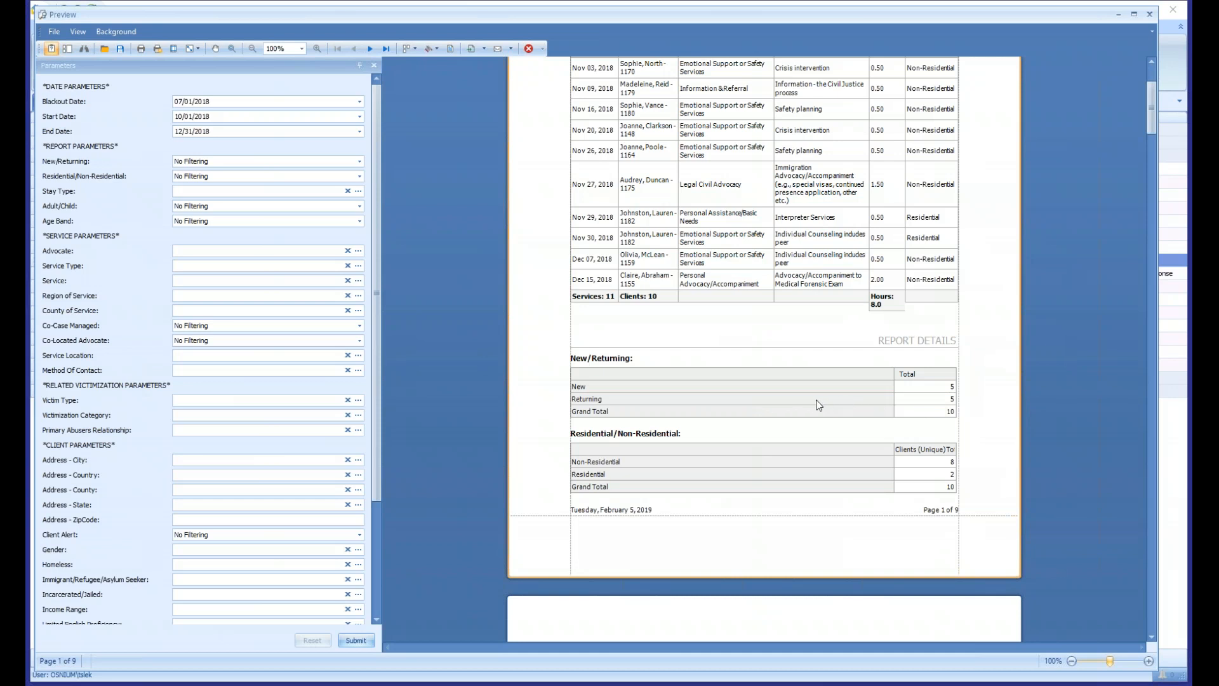
- Compare the End Date, Start Date and Blackout Date parameters with the New row of the New/Returning table
{"action": "left_click_drag", "start_coordinate": [233, 131], "coordinate": [153, 131]}
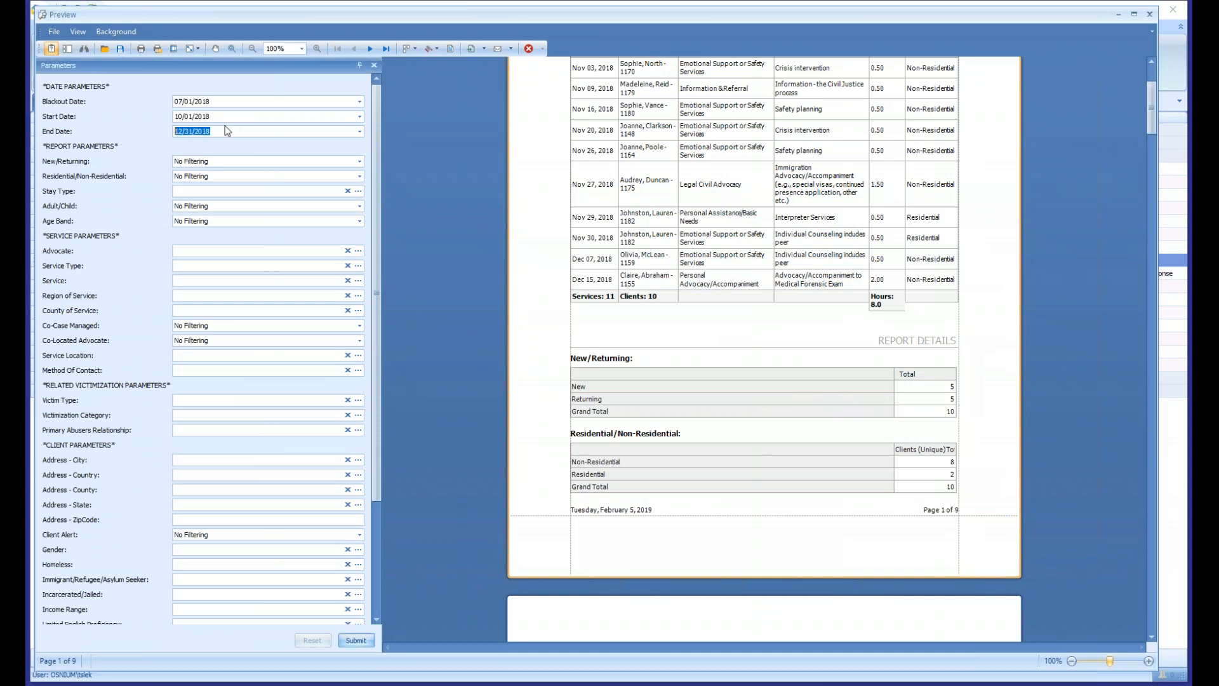
{"action": "left_click_drag", "start_coordinate": [241, 117], "coordinate": [173, 116]}
{"action": "left_click_drag", "start_coordinate": [226, 116], "coordinate": [176, 117]}
{"action": "left_click_drag", "start_coordinate": [248, 102], "coordinate": [115, 93]}
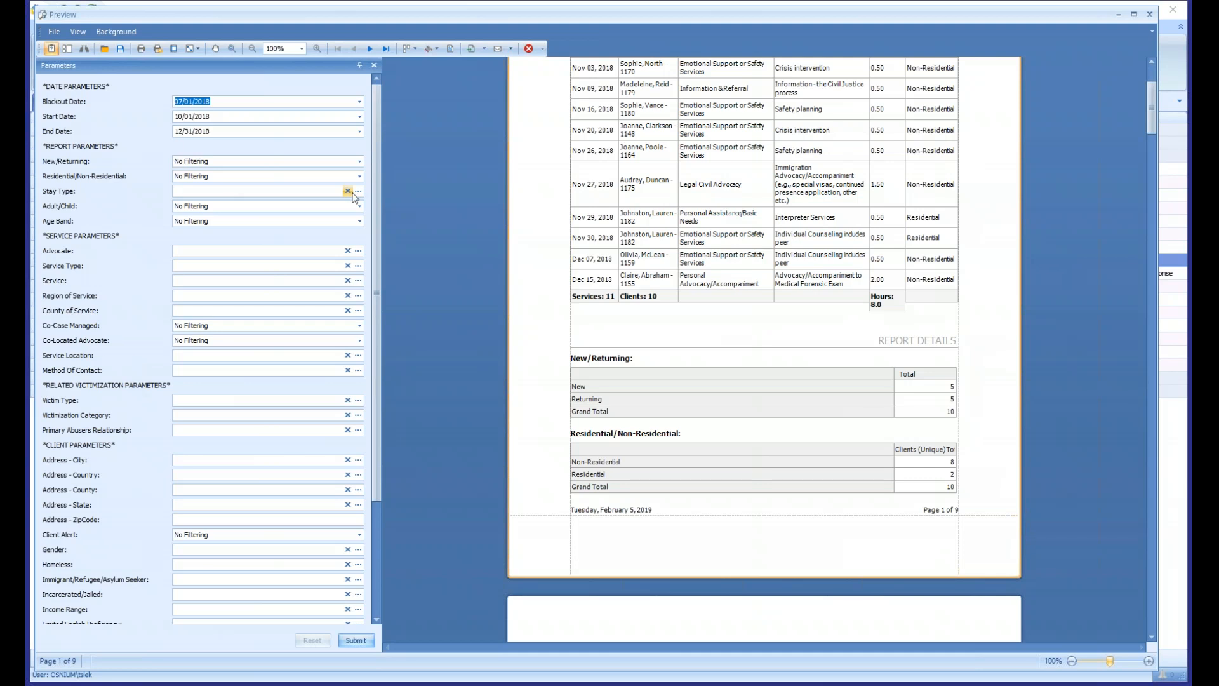
{"action": "left_click", "coordinate": [821, 388]}
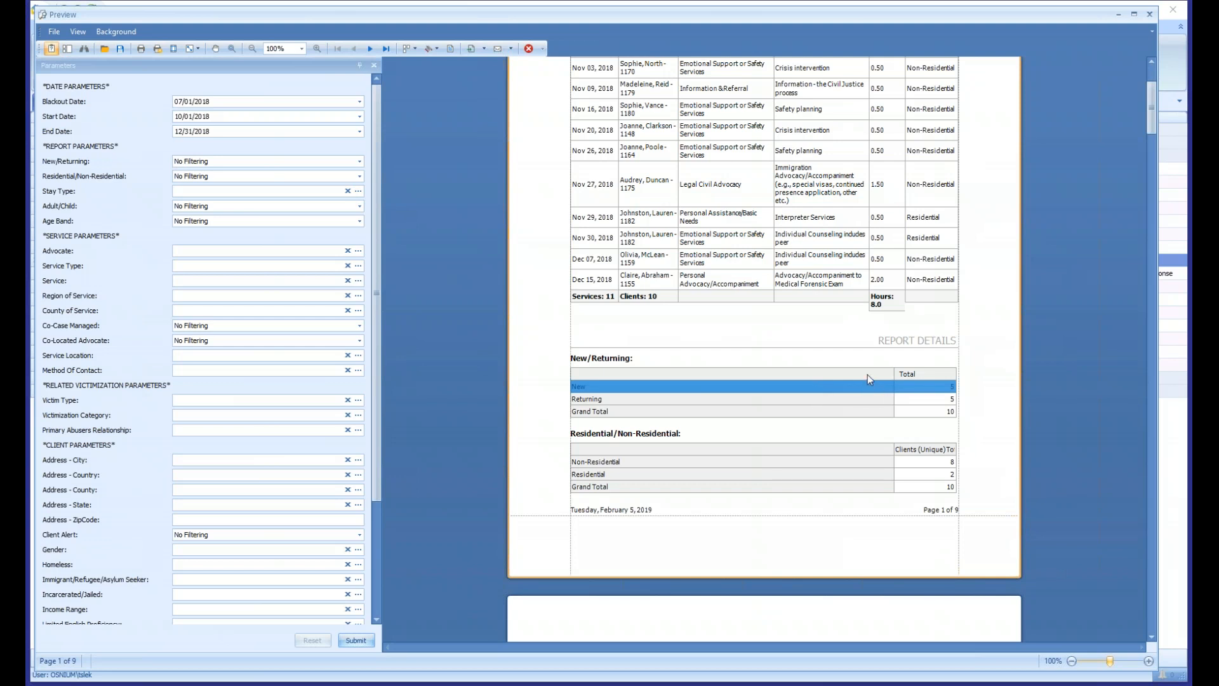
- Examine the unique client totals in the Residential/Non-Residential table
{"action": "scroll", "coordinate": [869, 374], "scroll_direction": "down", "scroll_amount": 1}
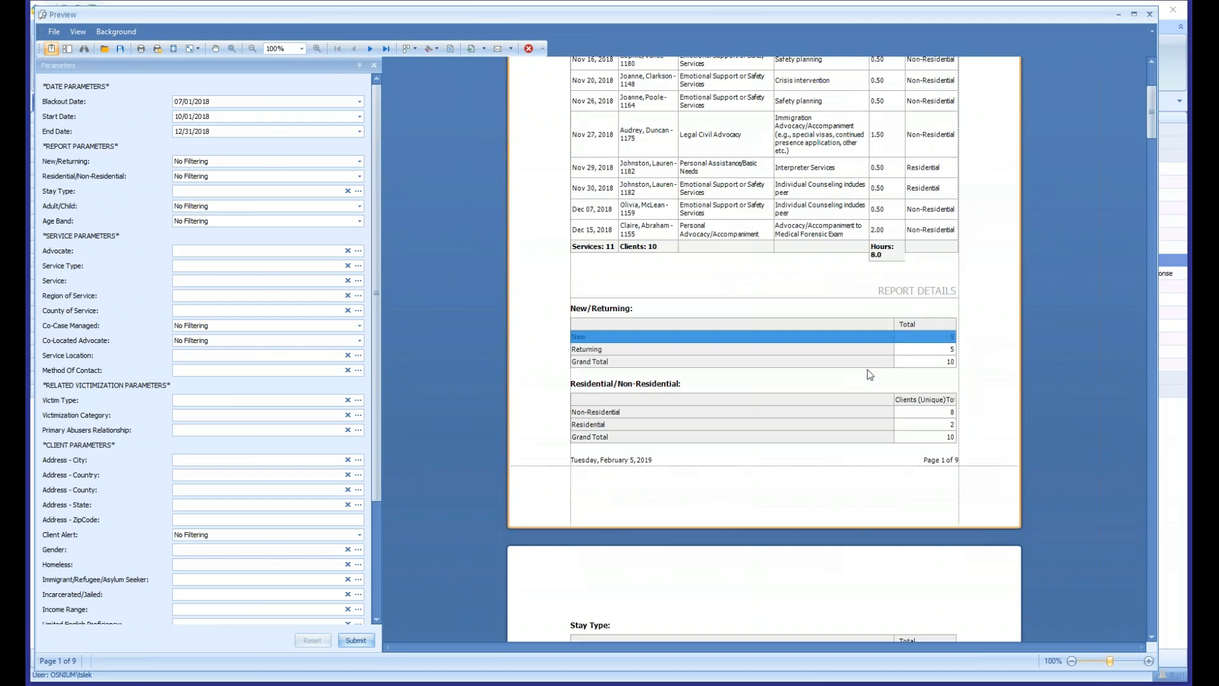
{"action": "scroll", "coordinate": [870, 374], "scroll_direction": "down", "scroll_amount": 1}
{"action": "scroll", "coordinate": [767, 360], "scroll_direction": "down", "scroll_amount": 1}
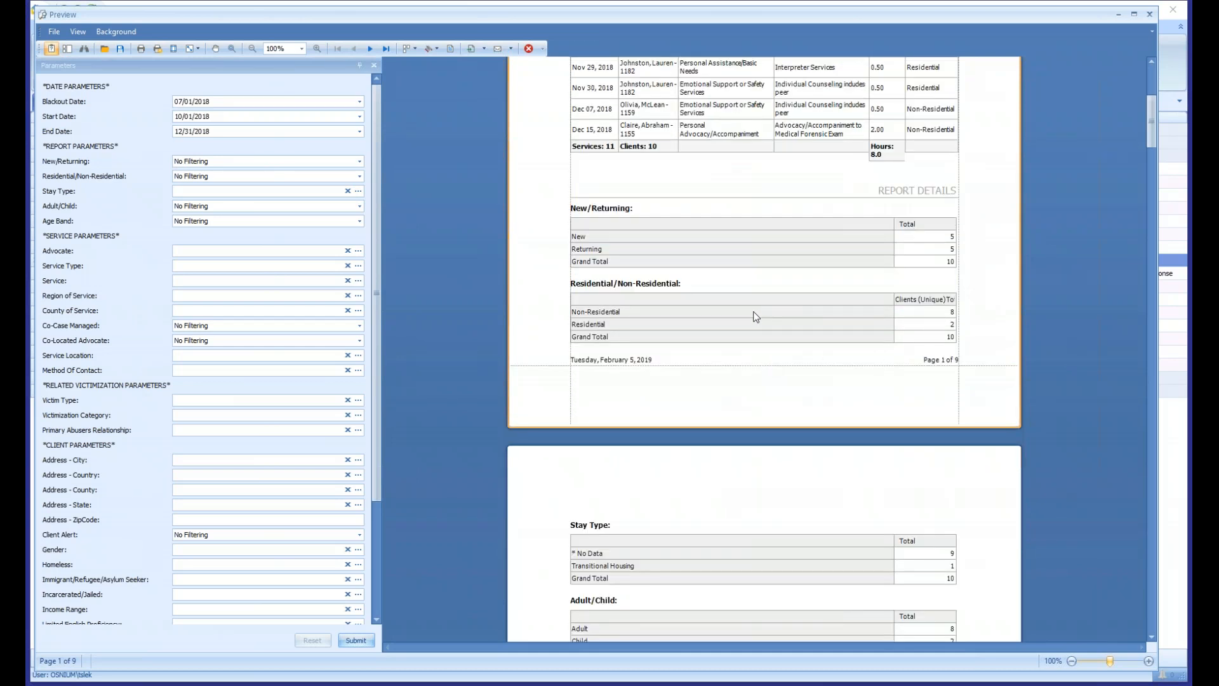
{"action": "left_click", "coordinate": [737, 313]}
{"action": "left_click", "coordinate": [781, 325]}
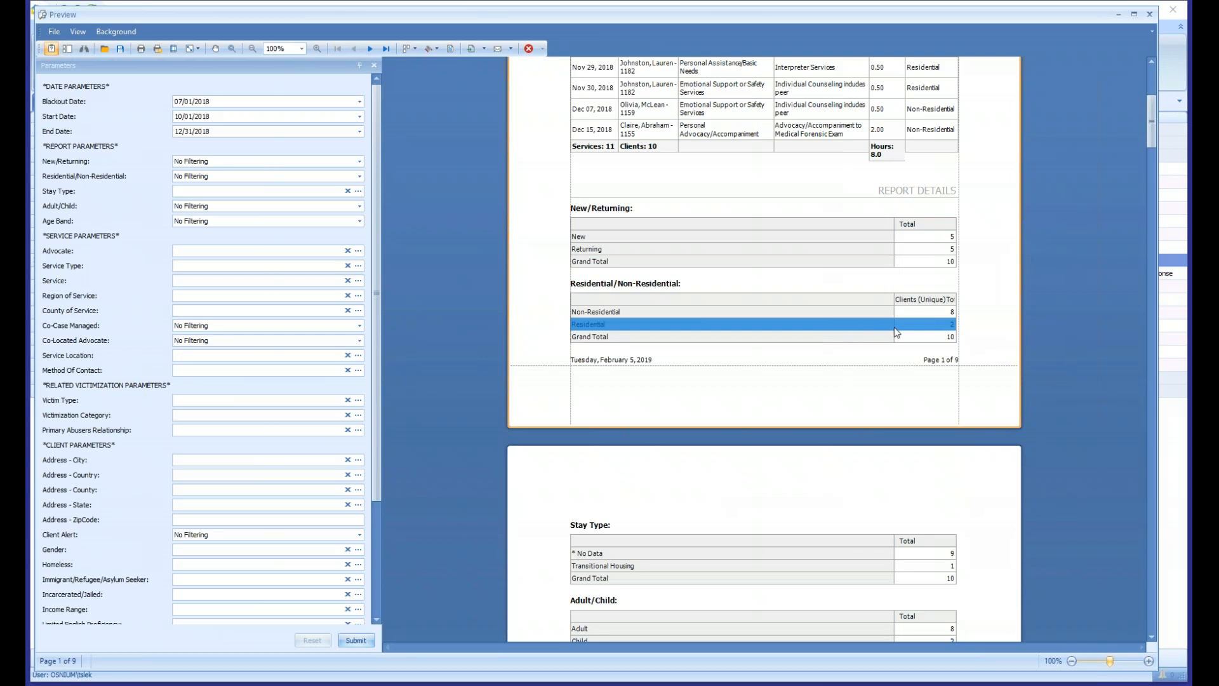
{"action": "left_click", "coordinate": [924, 312]}
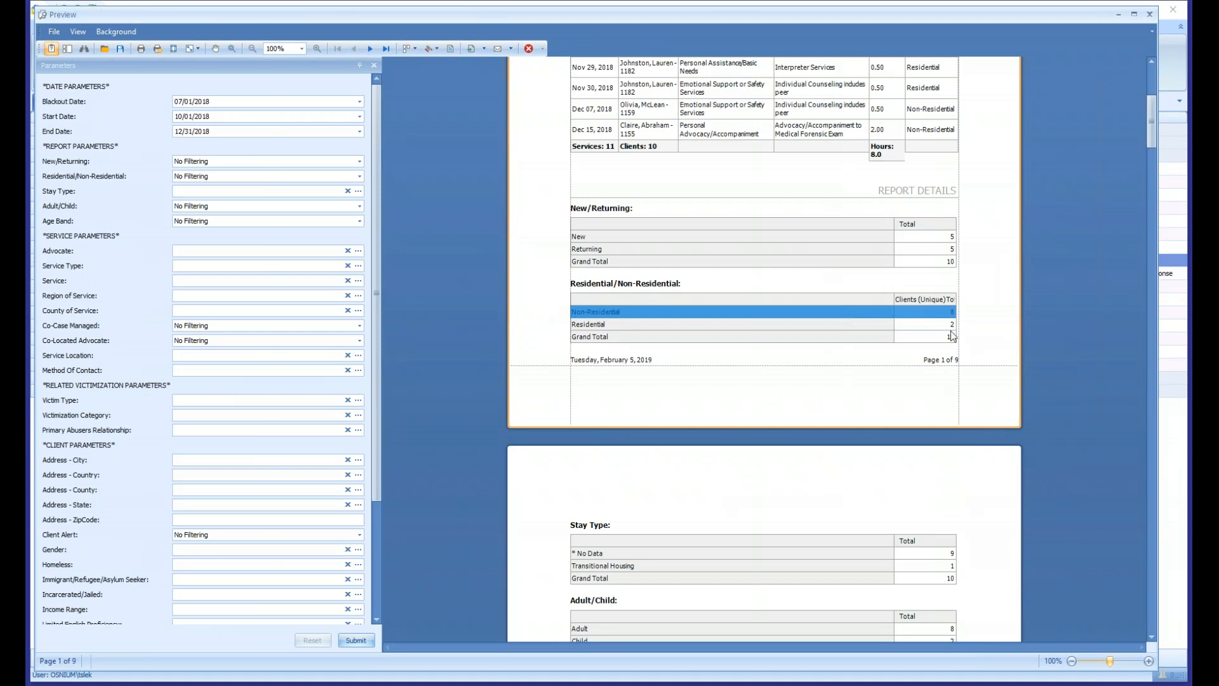
{"action": "left_click", "coordinate": [834, 327]}
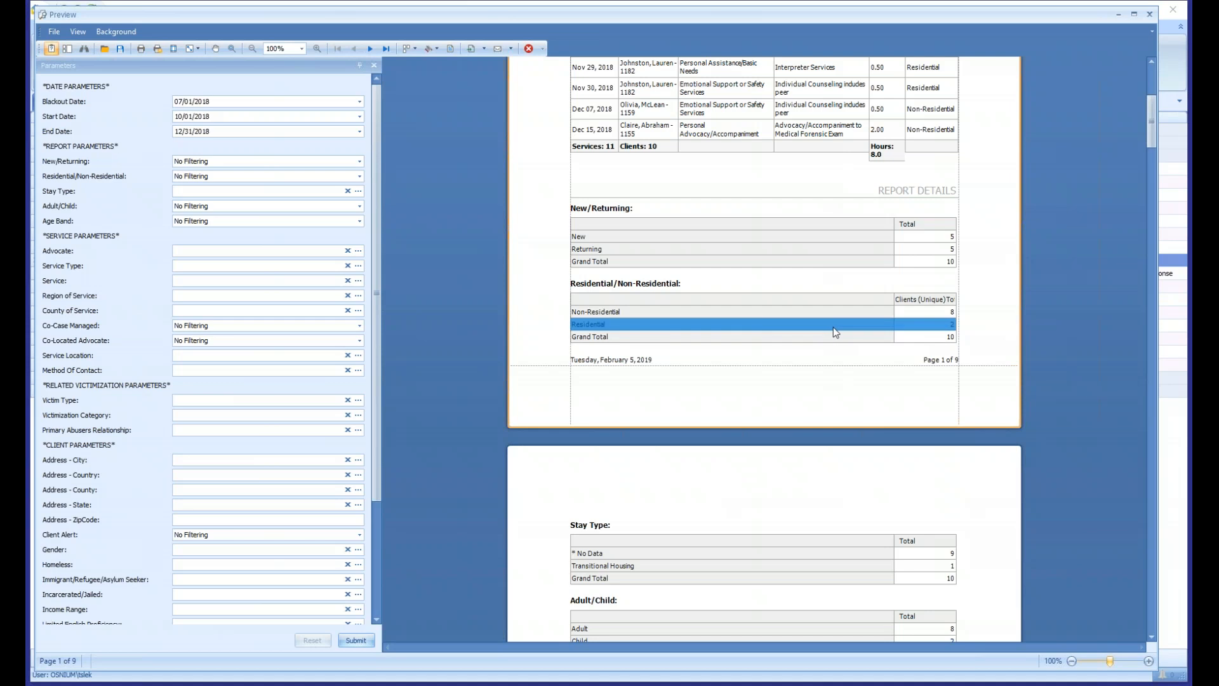
- Examine the Stay Type table's rows and look over the Adult/Child, Age Bands and Service Type tables on page 2
{"action": "scroll", "coordinate": [834, 330], "scroll_direction": "down", "scroll_amount": 1}
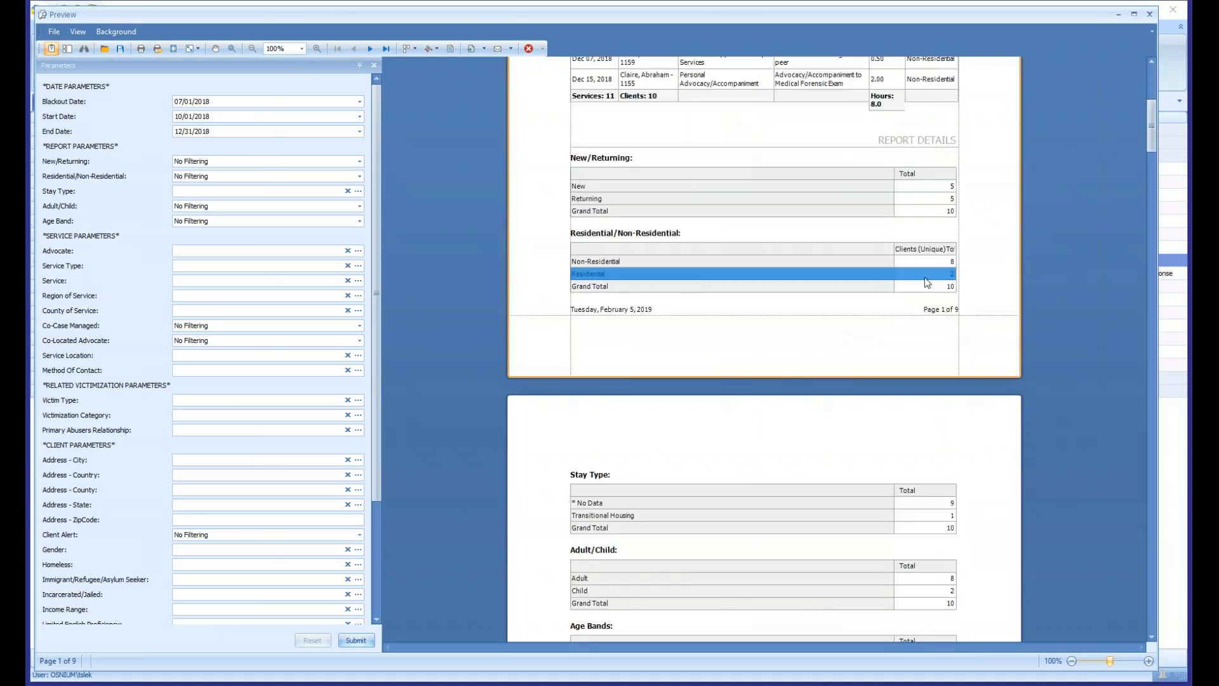
{"action": "scroll", "coordinate": [892, 320], "scroll_direction": "down", "scroll_amount": 3}
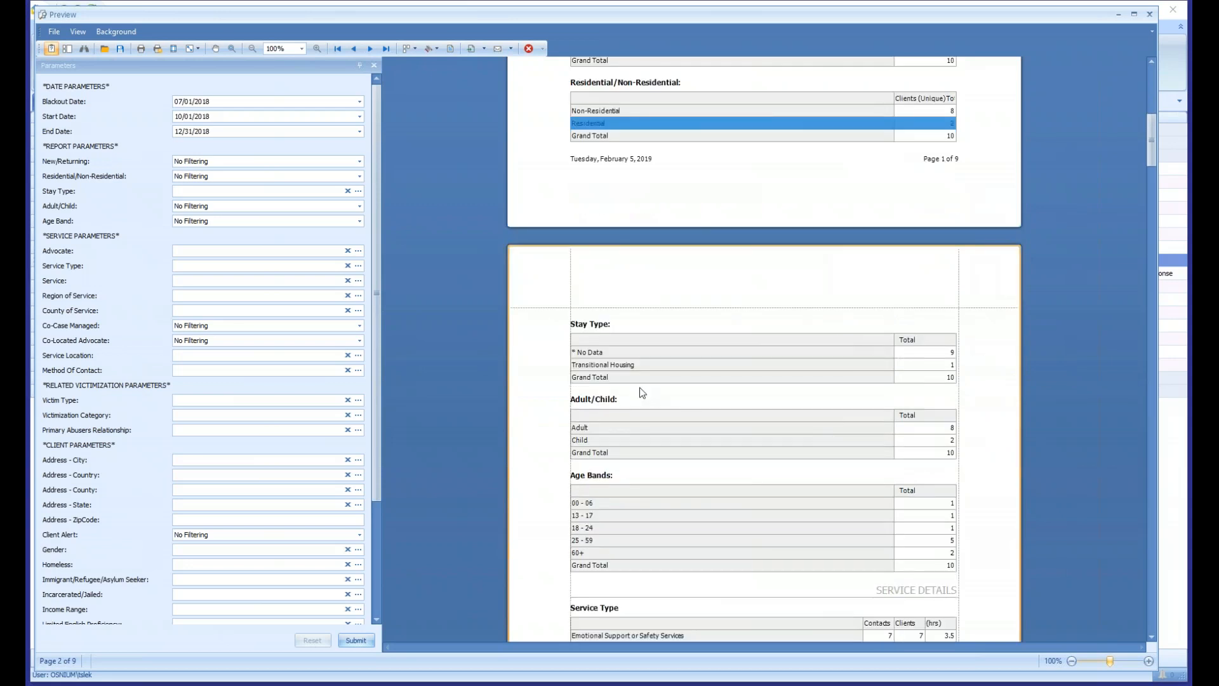
{"action": "left_click", "coordinate": [917, 368]}
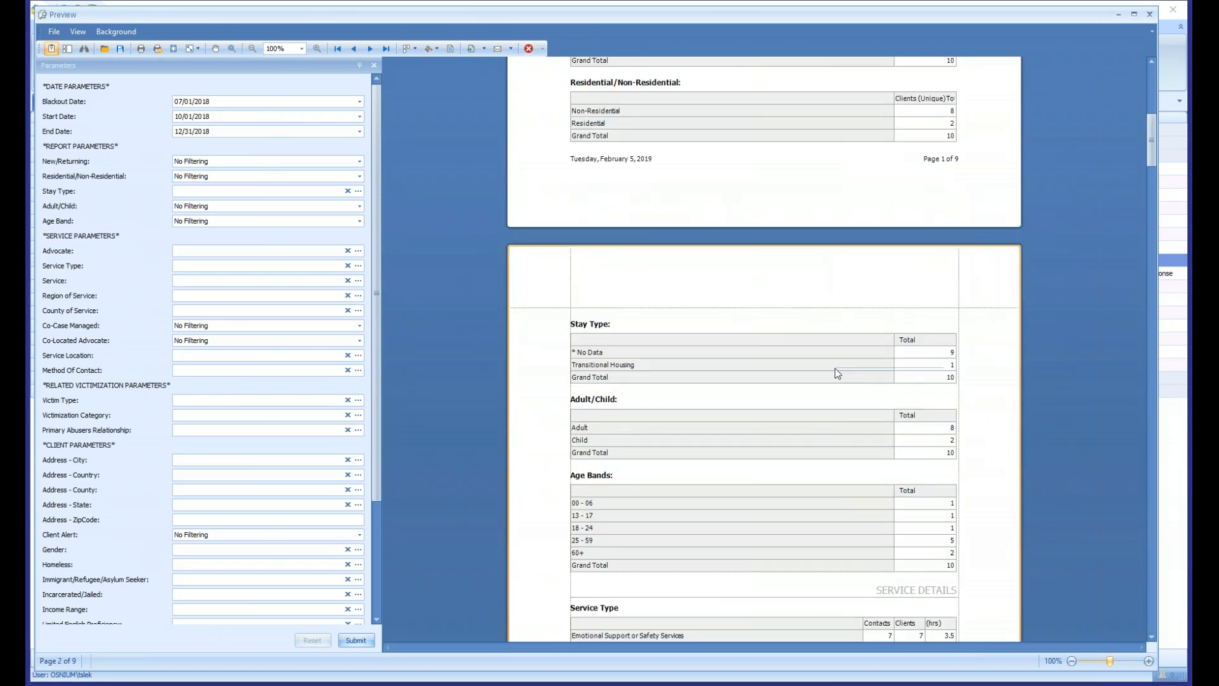
{"action": "left_click", "coordinate": [925, 353]}
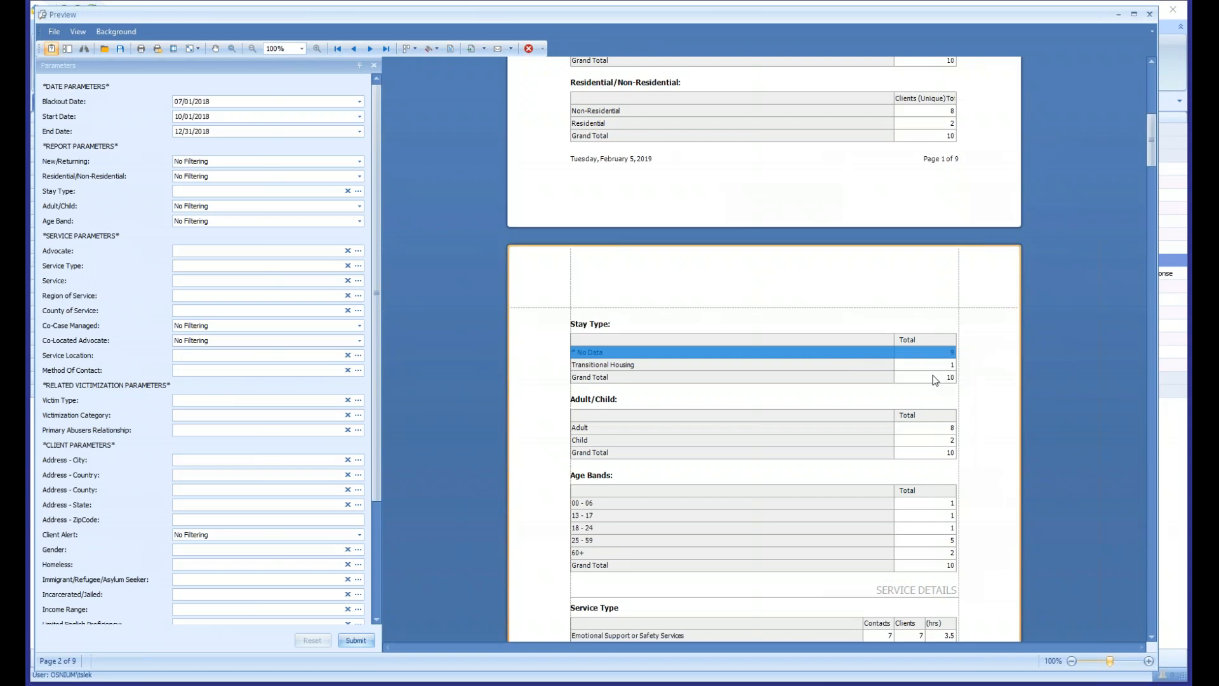
{"action": "scroll", "coordinate": [880, 383], "scroll_direction": "down", "scroll_amount": 1}
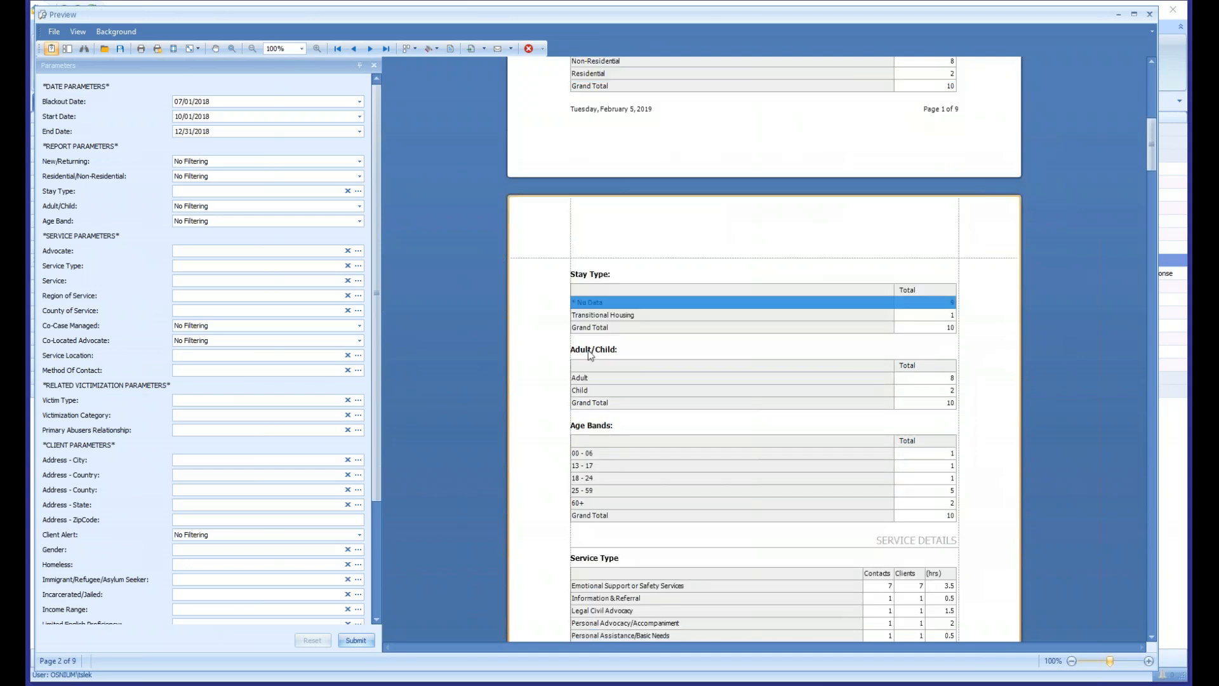
{"action": "scroll", "coordinate": [787, 367], "scroll_direction": "down", "scroll_amount": 1}
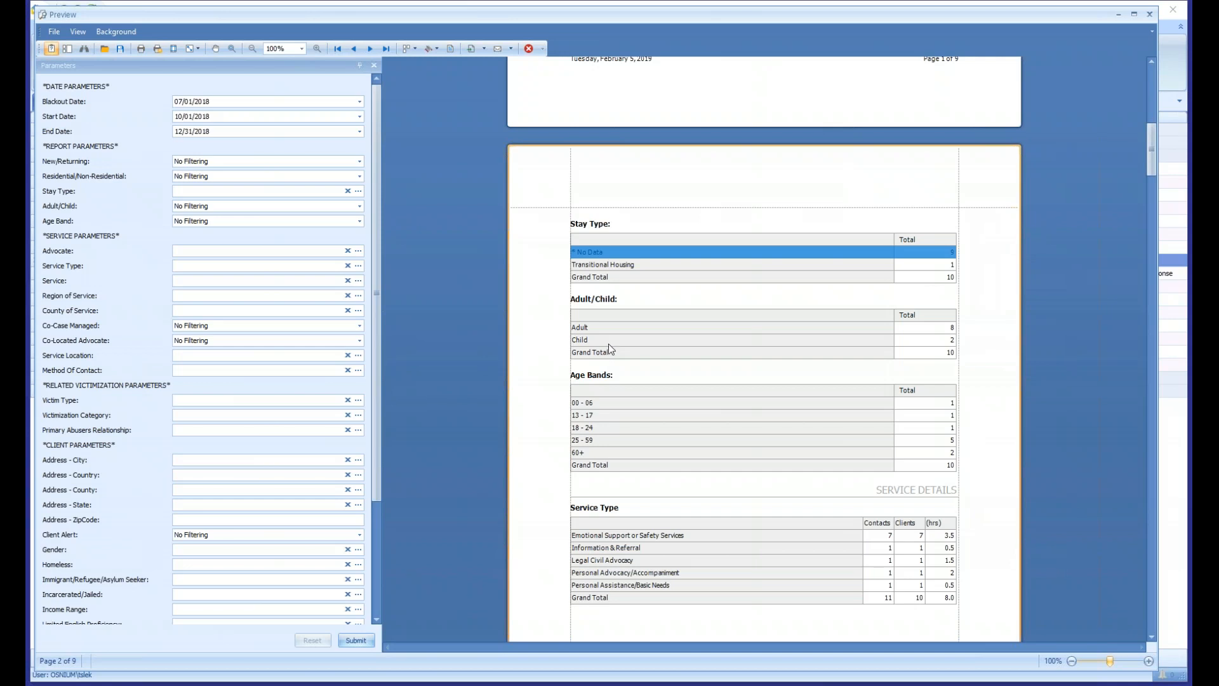
- Examine the Adult/Child table and the Age Bands rows on page 2 of the report
{"action": "scroll", "coordinate": [606, 345], "scroll_direction": "down", "scroll_amount": 1}
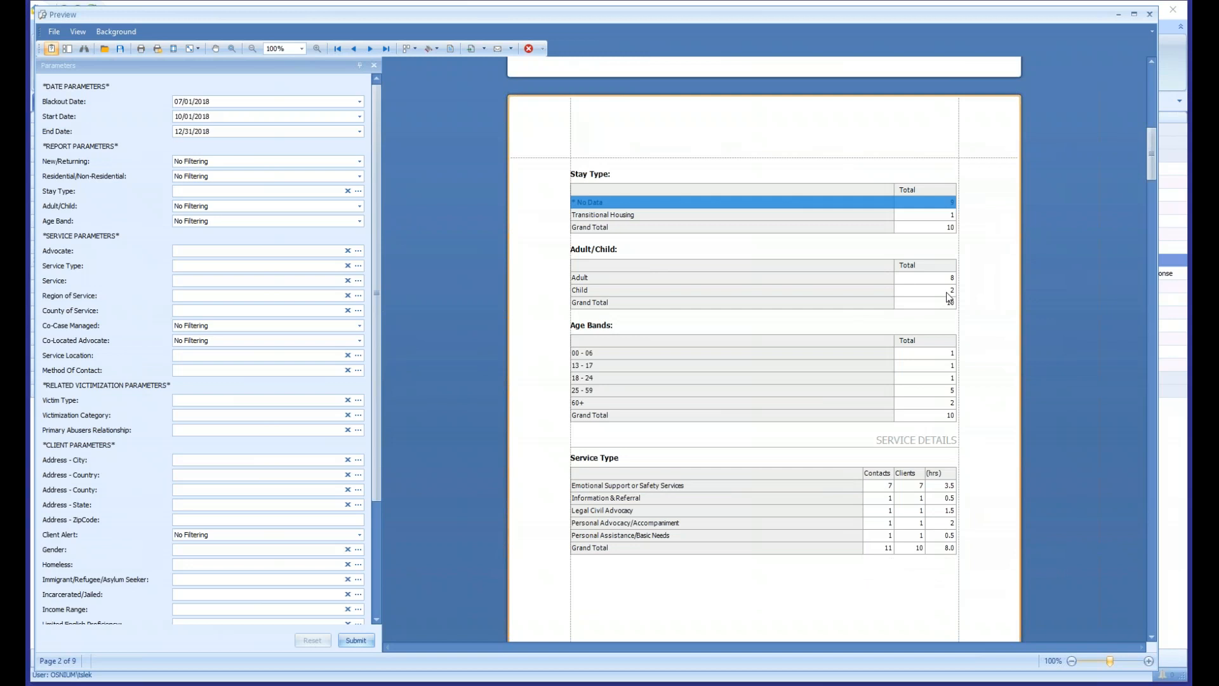
{"action": "scroll", "coordinate": [949, 297], "scroll_direction": "down", "scroll_amount": 1}
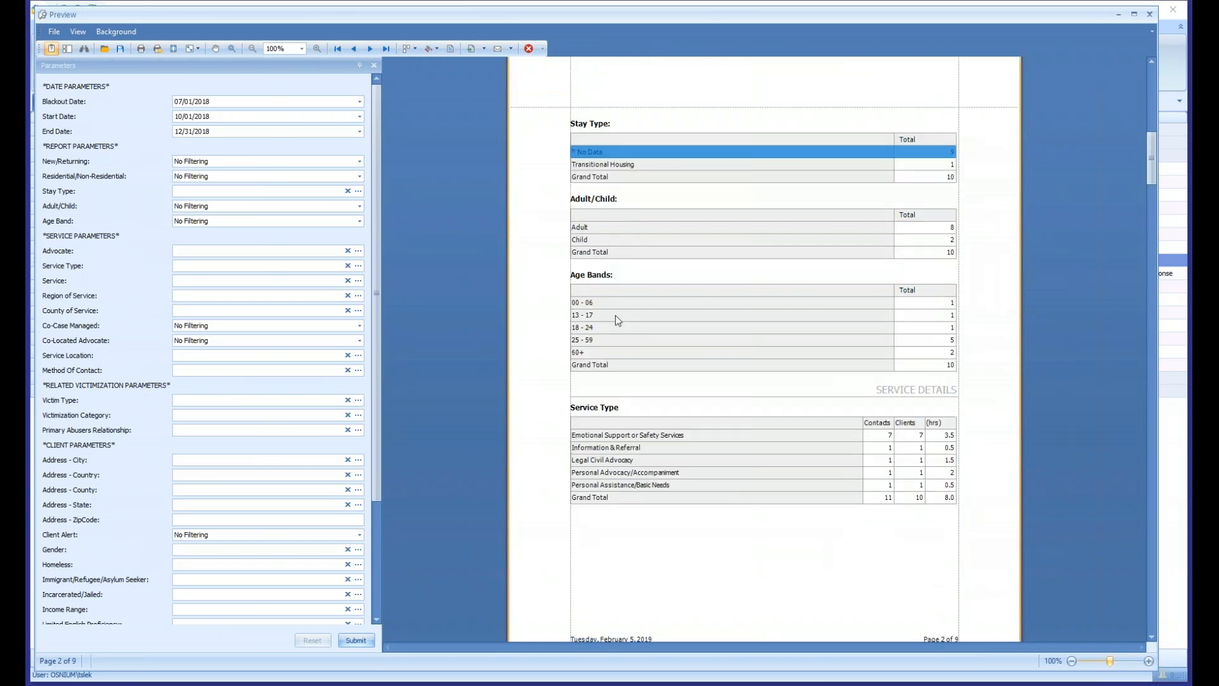
{"action": "left_click_drag", "start_coordinate": [606, 307], "coordinate": [939, 354]}
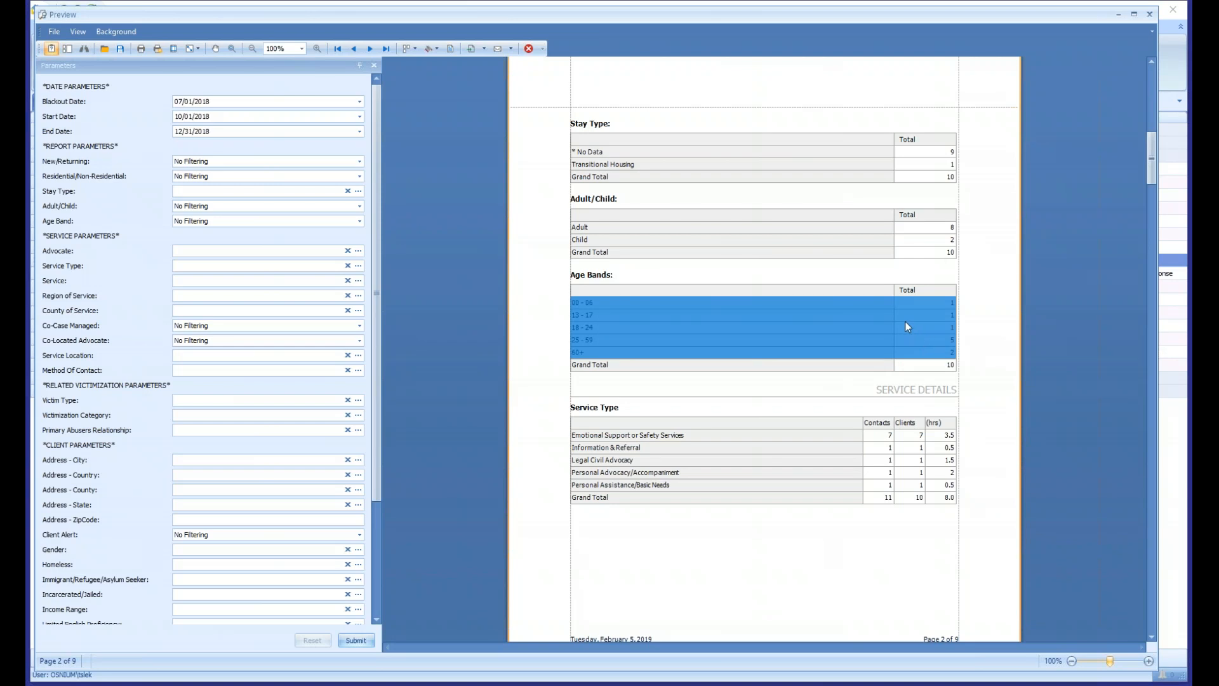
{"action": "scroll", "coordinate": [906, 324], "scroll_direction": "down", "scroll_amount": 1}
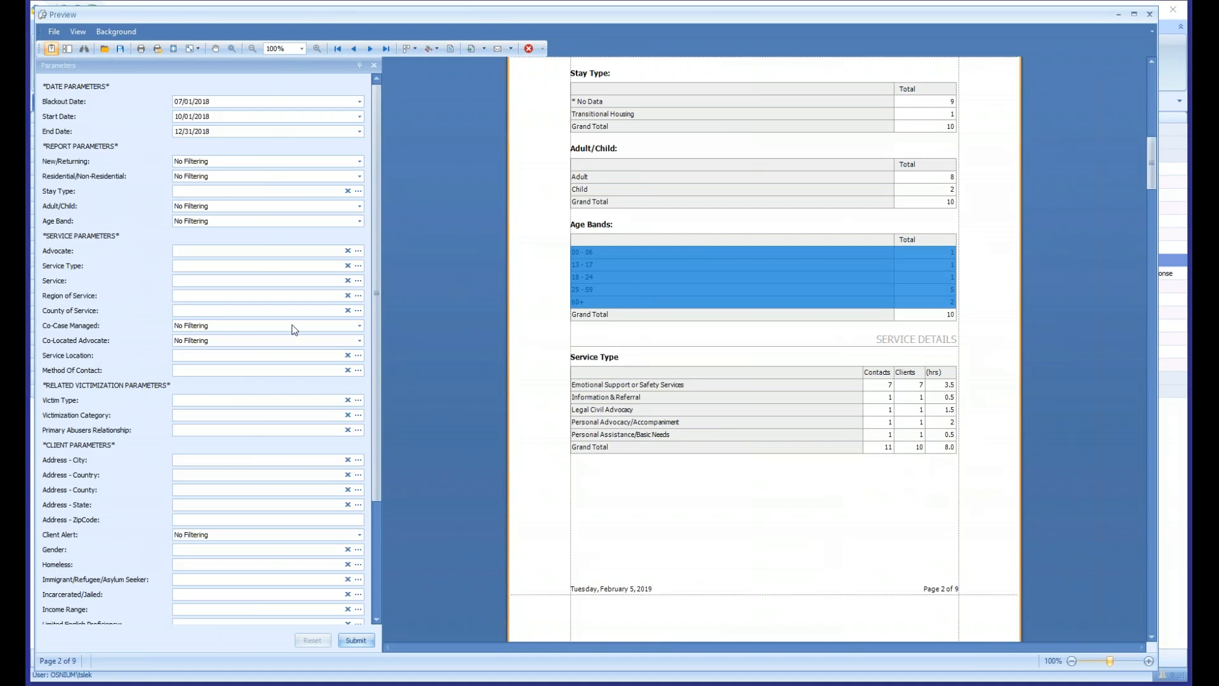
- Examine the contacts, clients and hours for each row of the Service Type table under Service Details
{"action": "scroll", "coordinate": [821, 309], "scroll_direction": "down", "scroll_amount": 3}
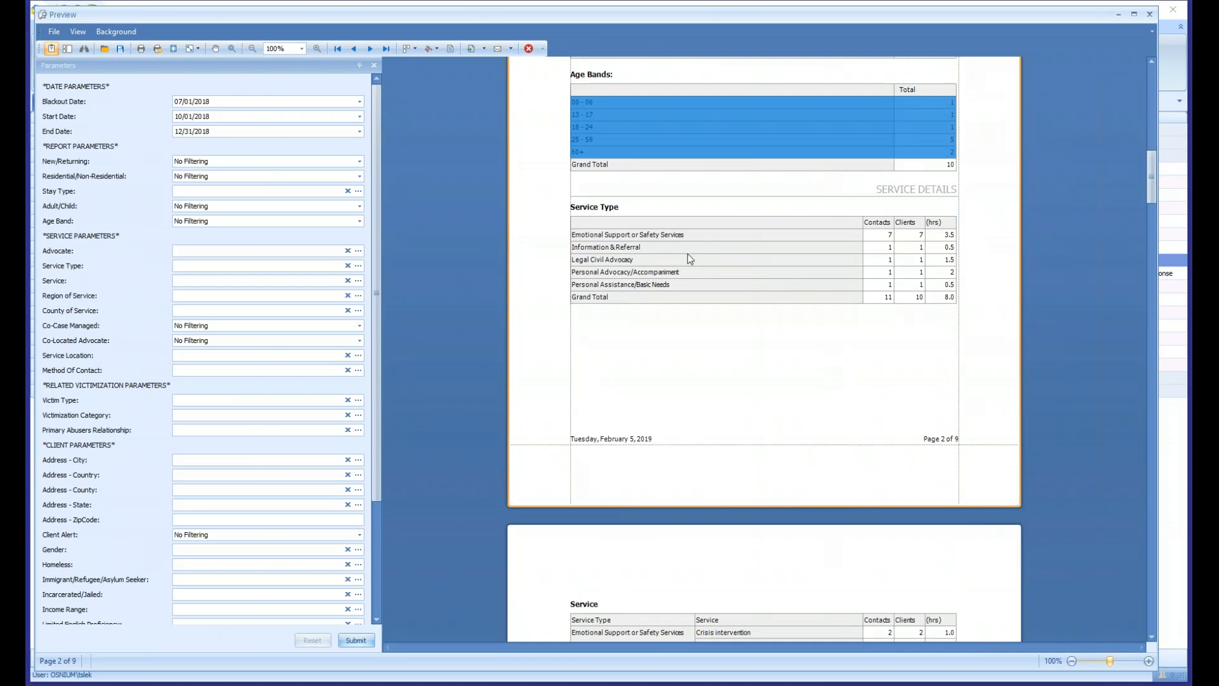
{"action": "left_click_drag", "start_coordinate": [618, 234], "coordinate": [744, 289]}
{"action": "left_click", "coordinate": [744, 288]}
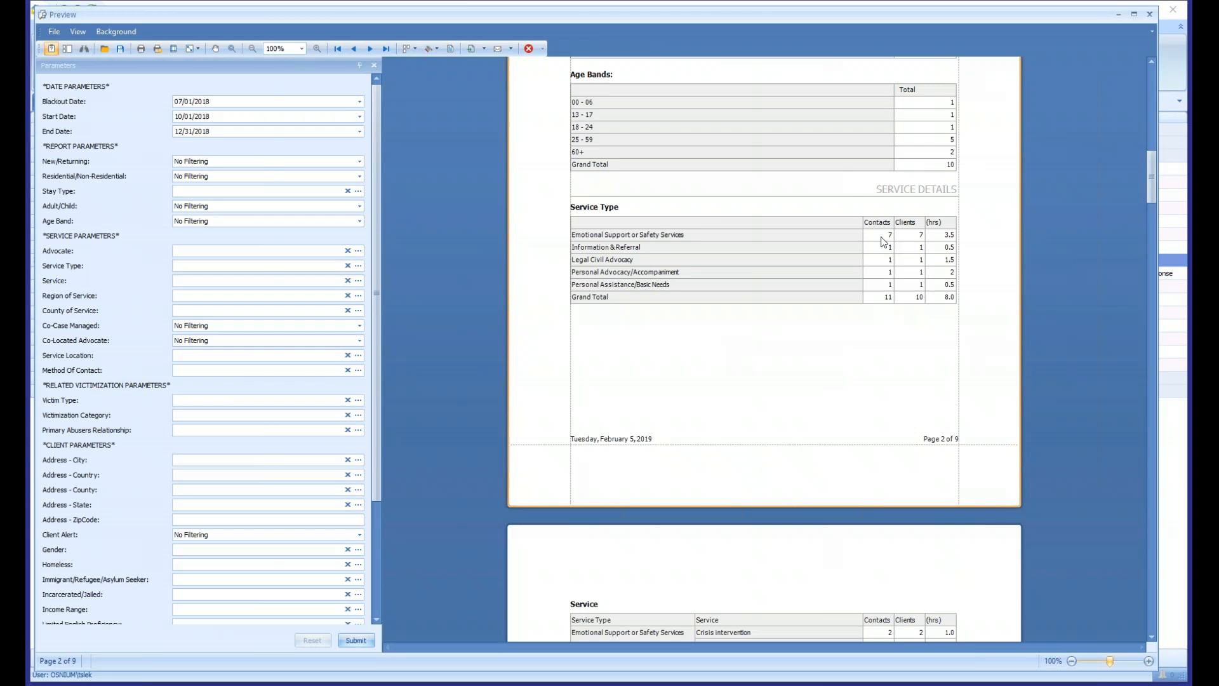
{"action": "left_click", "coordinate": [945, 237]}
{"action": "left_click", "coordinate": [711, 250]}
{"action": "left_click_drag", "start_coordinate": [879, 271], "coordinate": [881, 287]}
{"action": "left_click", "coordinate": [910, 283]}
- Examine the Emotional Support or Safety Services rows and their subtotal in the Service table on page 3
{"action": "scroll", "coordinate": [643, 240], "scroll_direction": "down", "scroll_amount": 7}
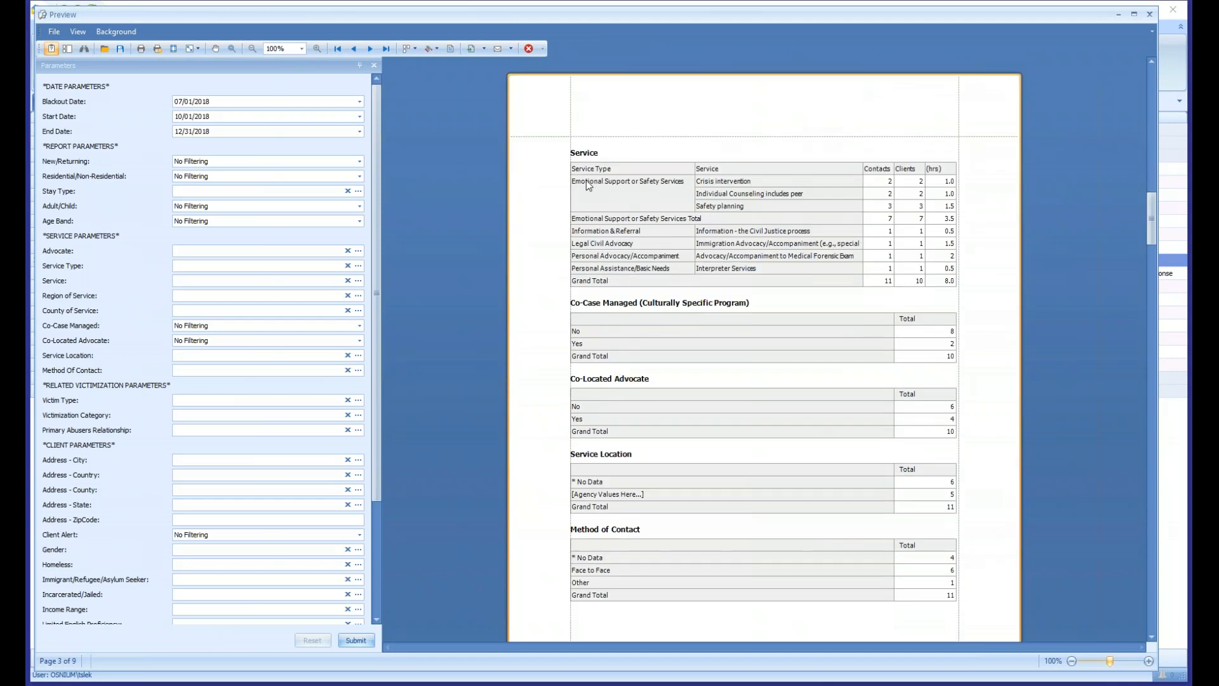
{"action": "left_click_drag", "start_coordinate": [604, 171], "coordinate": [611, 214]}
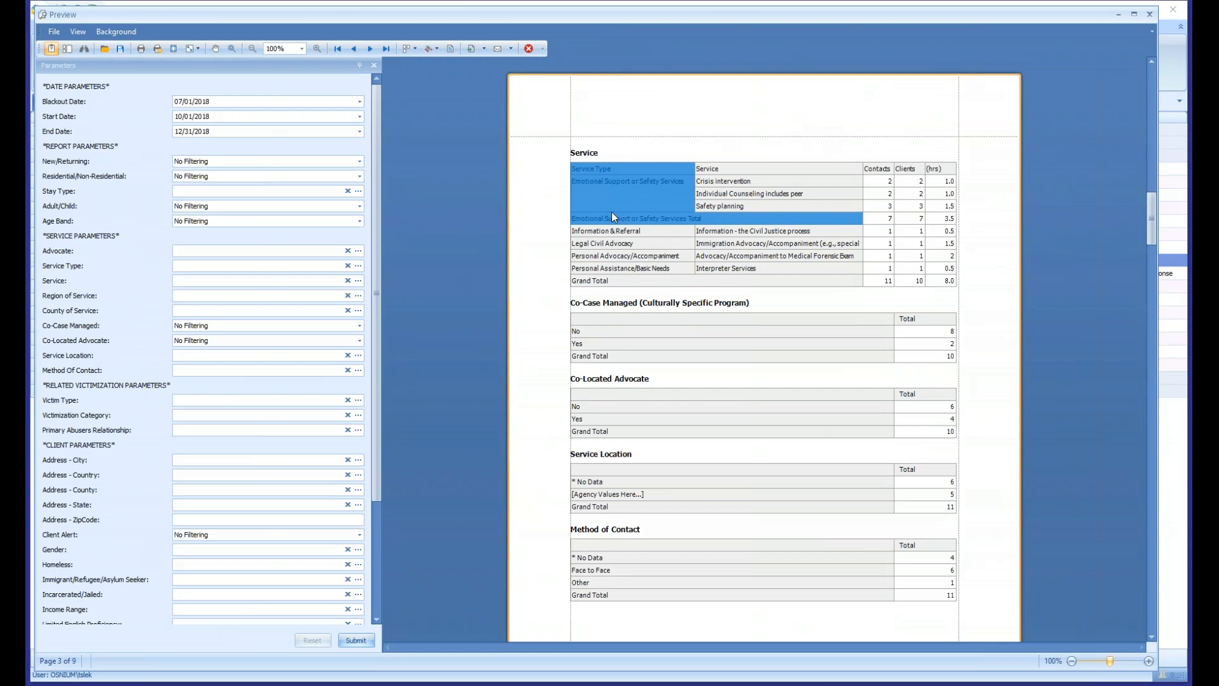
{"action": "left_click", "coordinate": [580, 180]}
{"action": "left_click_drag", "start_coordinate": [583, 181], "coordinate": [946, 223]}
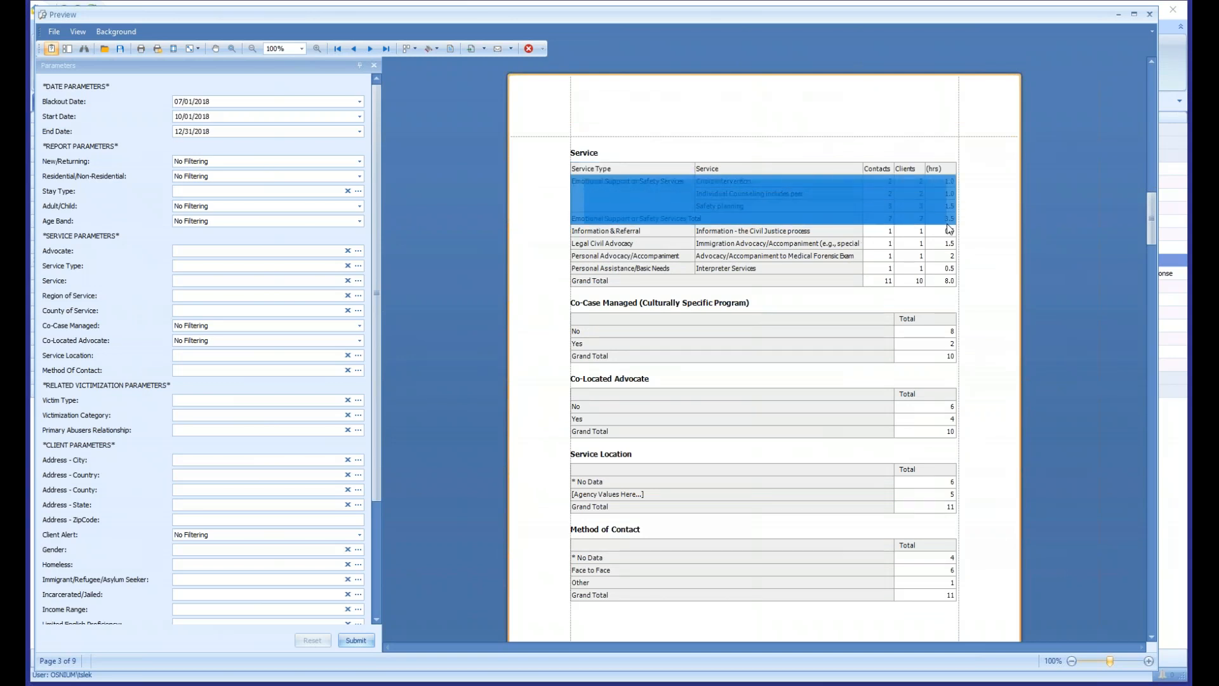
{"action": "scroll", "coordinate": [947, 224], "scroll_direction": "up", "scroll_amount": 5}
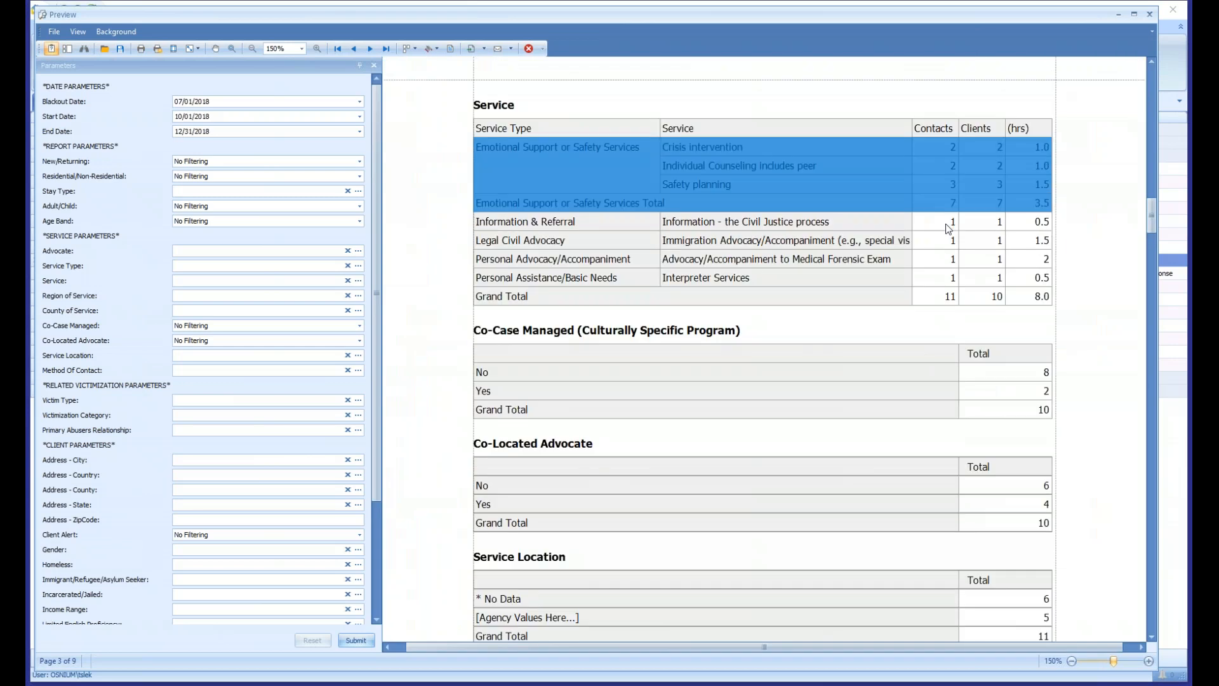
{"action": "left_click", "coordinate": [557, 182]}
{"action": "left_click_drag", "start_coordinate": [494, 149], "coordinate": [1002, 205]}
- Compare the Contacts and Clients grand totals in the Service Type table on page 2
{"action": "scroll", "coordinate": [794, 280], "scroll_direction": "up", "scroll_amount": 15}
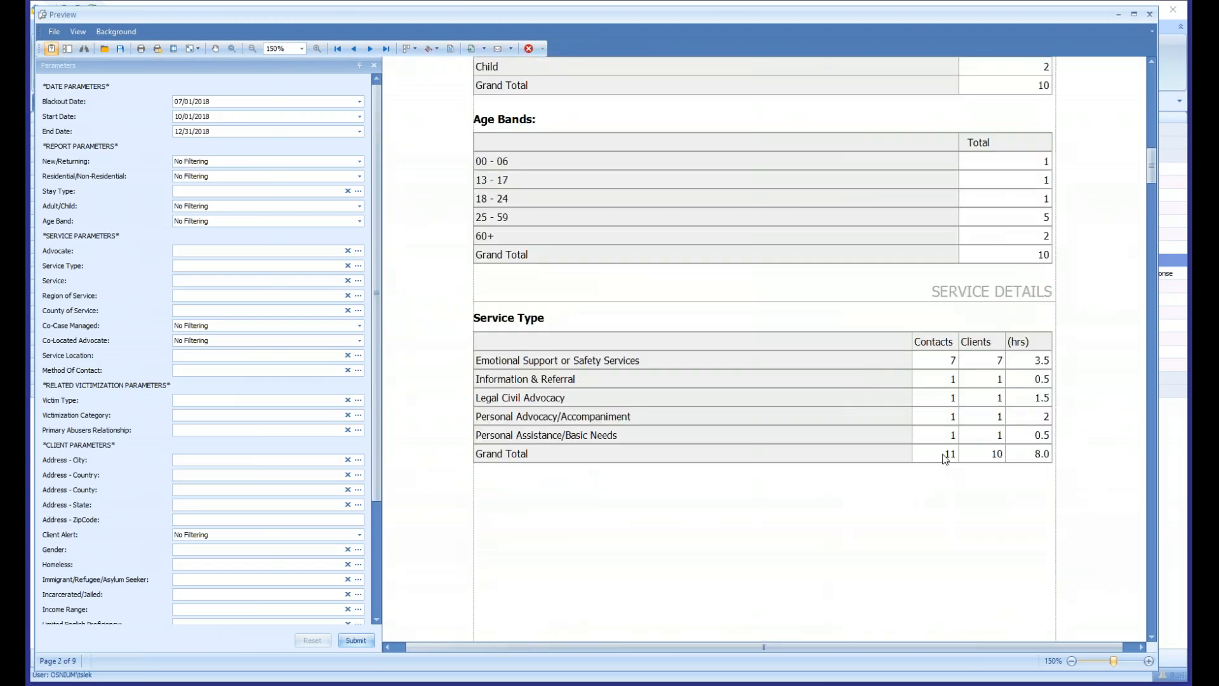
{"action": "left_click", "coordinate": [942, 456]}
{"action": "left_click", "coordinate": [993, 456]}
{"action": "left_click_drag", "start_coordinate": [924, 450], "coordinate": [951, 459]}
- Look over the Co-Case Managed, Co-Located Advocate, Service Location and Method of Contact tables on page 3
{"action": "scroll", "coordinate": [859, 436], "scroll_direction": "down", "scroll_amount": 10}
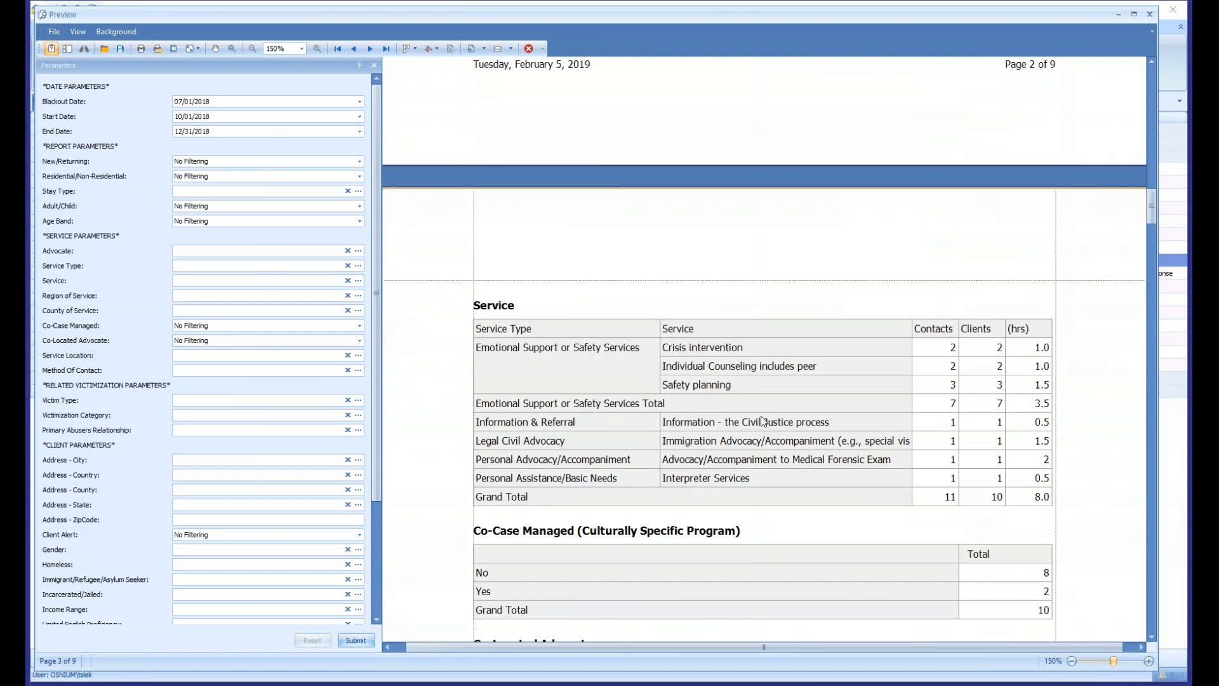
{"action": "scroll", "coordinate": [761, 418], "scroll_direction": "down", "scroll_amount": 3}
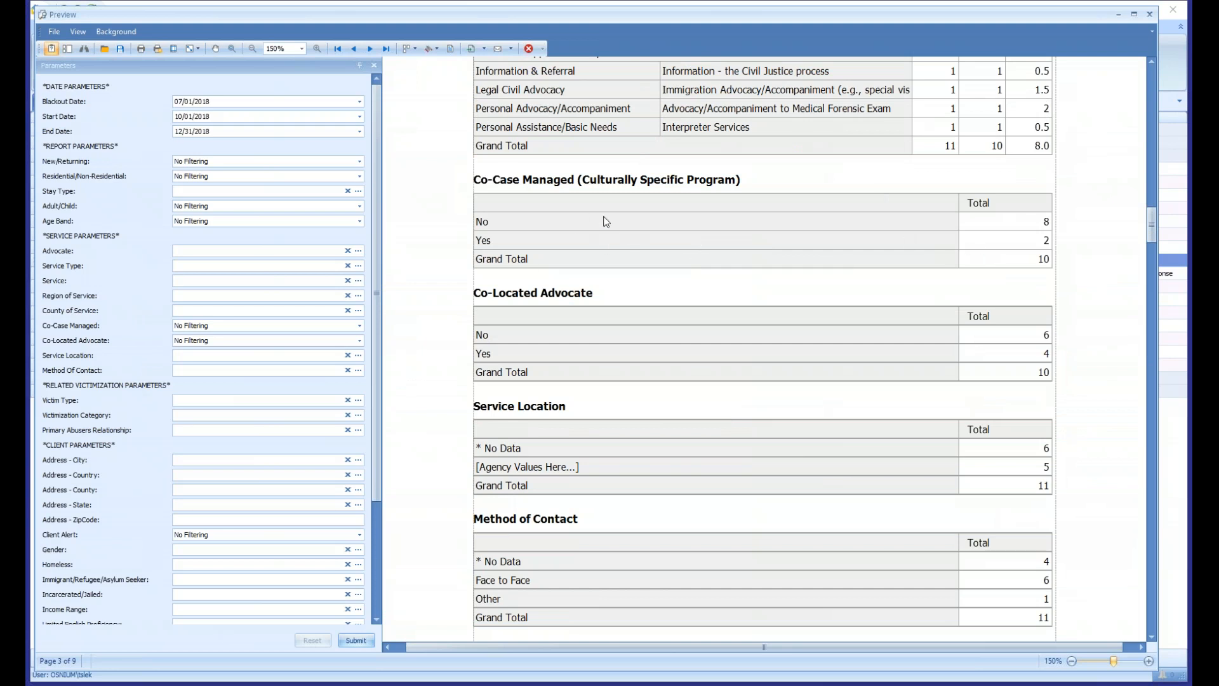
{"action": "scroll", "coordinate": [618, 220], "scroll_direction": "down", "scroll_amount": 1}
{"action": "scroll", "coordinate": [603, 221], "scroll_direction": "down", "scroll_amount": 1}
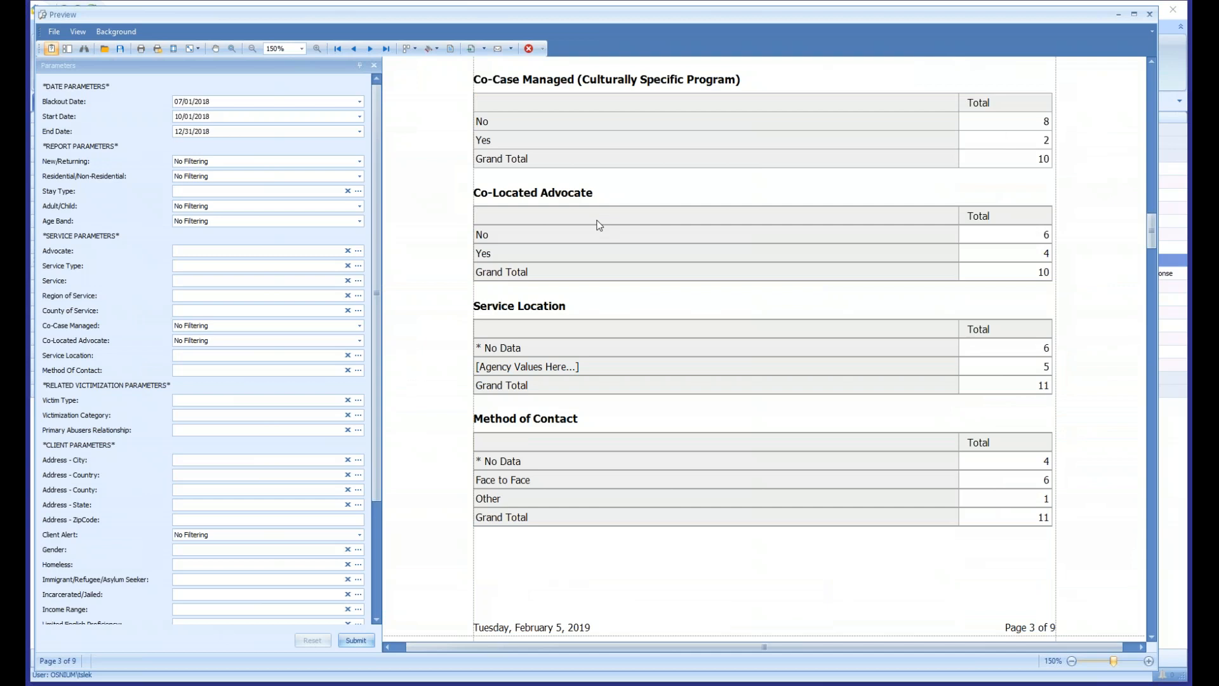
{"action": "scroll", "coordinate": [624, 342], "scroll_direction": "down", "scroll_amount": 1}
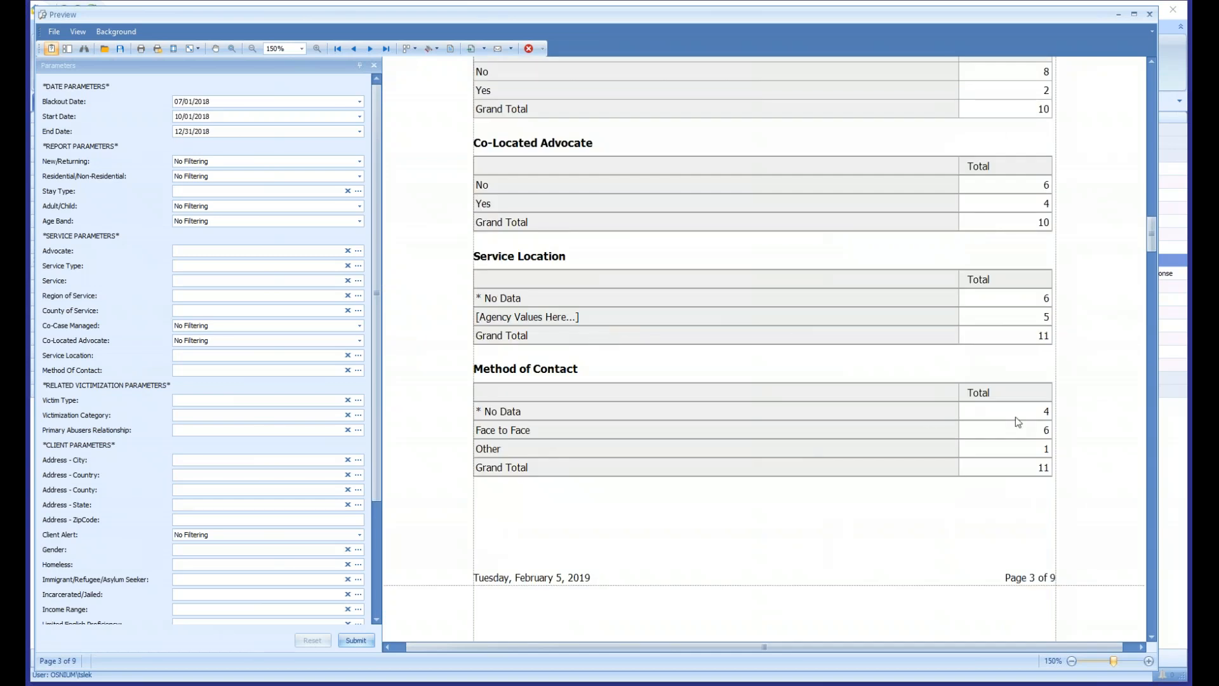
- Examine the totals per staff member in the Advocate table on page 4
{"action": "scroll", "coordinate": [1015, 417], "scroll_direction": "down", "scroll_amount": 9}
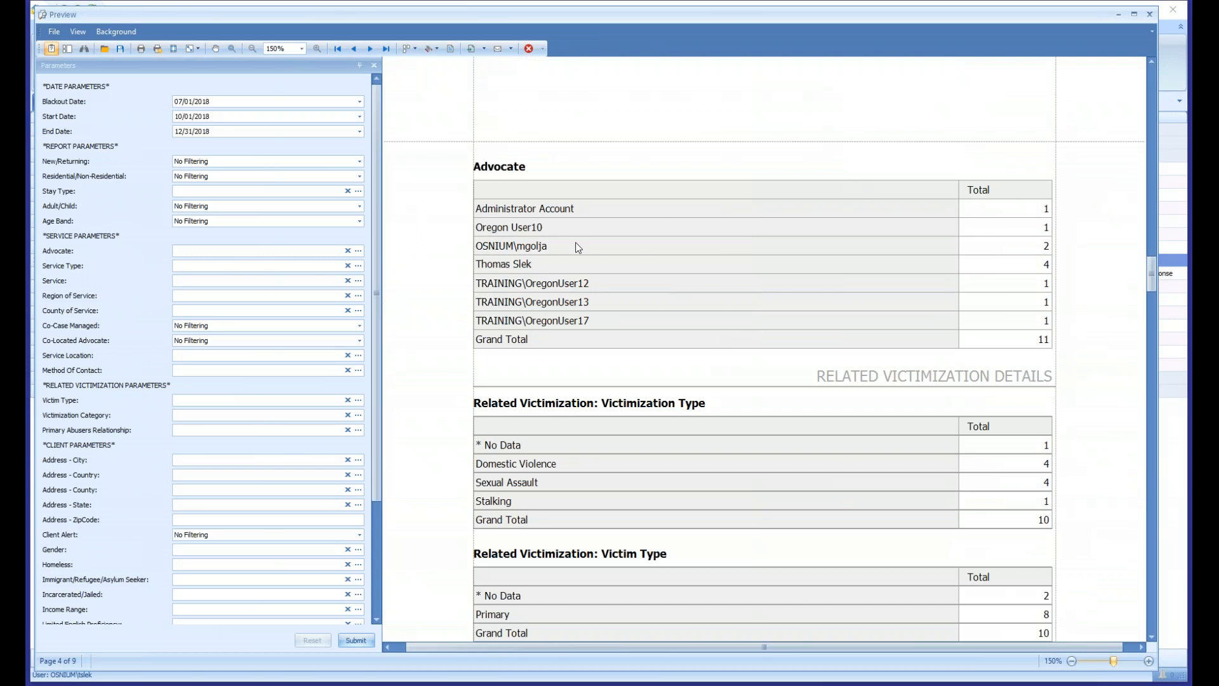
{"action": "left_click", "coordinate": [854, 210]}
{"action": "left_click_drag", "start_coordinate": [985, 227], "coordinate": [870, 230]}
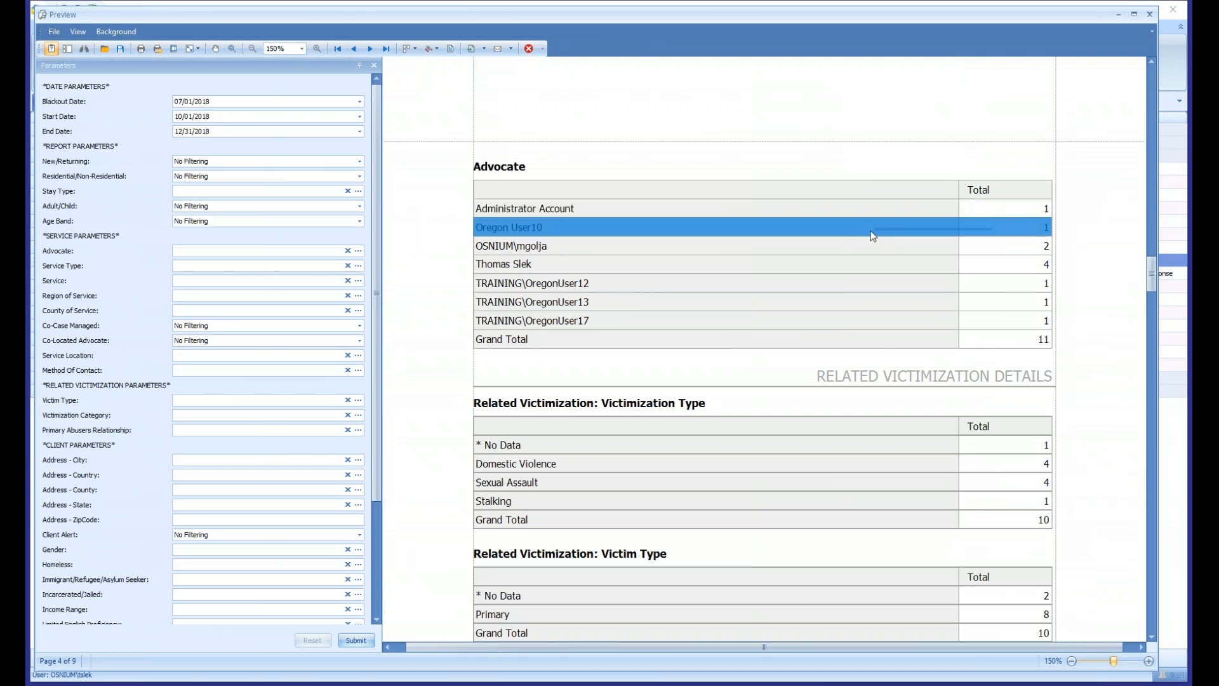
{"action": "left_click", "coordinate": [962, 266]}
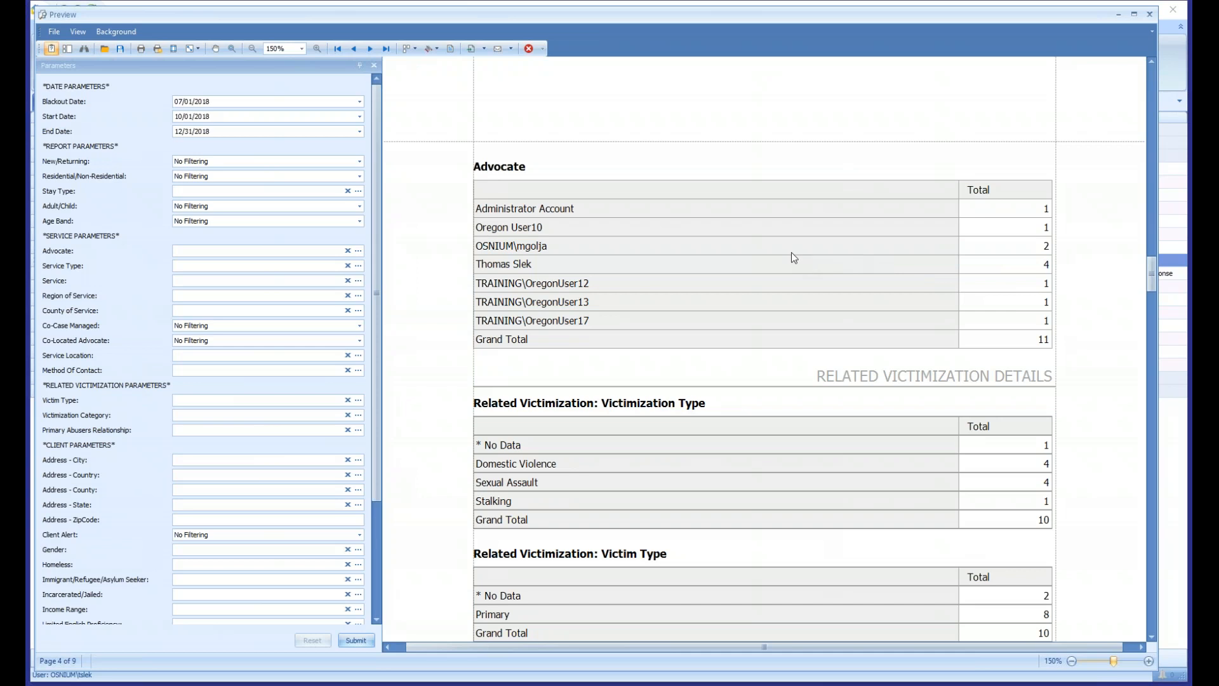
- Examine the Domestic Violence, Sexual Assault, Stalking and No Data rows of the Related Victimization: Victimization Type table
{"action": "scroll", "coordinate": [791, 254], "scroll_direction": "down", "scroll_amount": 1}
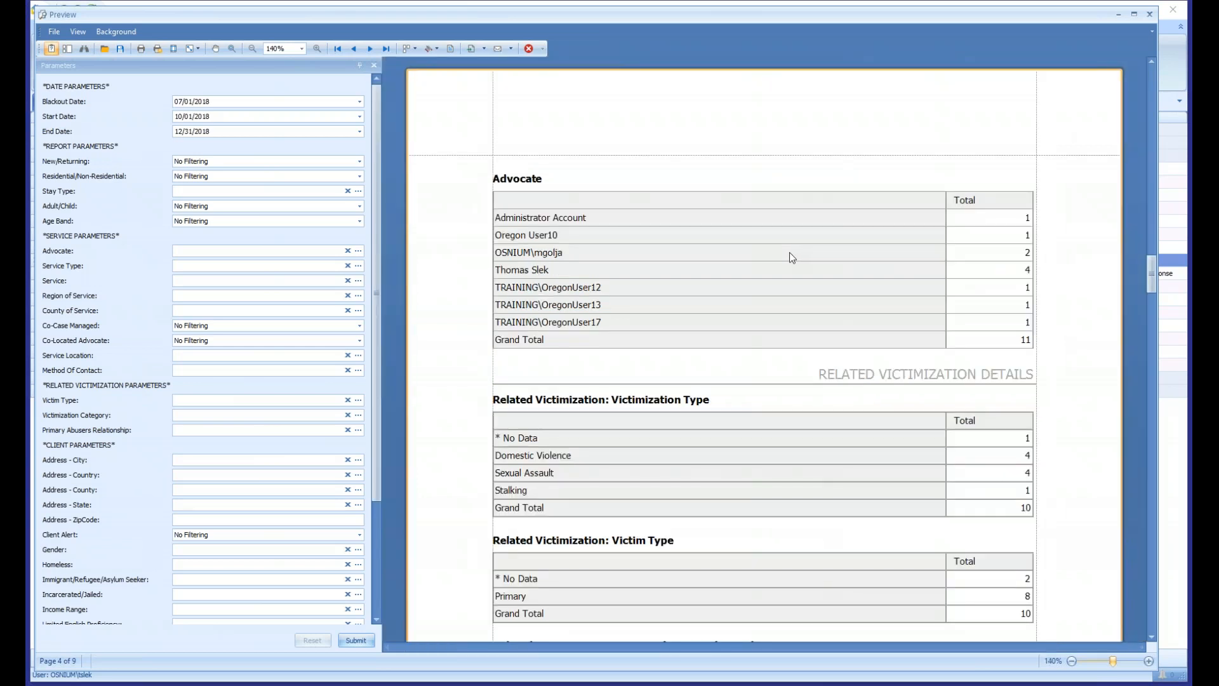
{"action": "scroll", "coordinate": [787, 249], "scroll_direction": "down", "scroll_amount": 1}
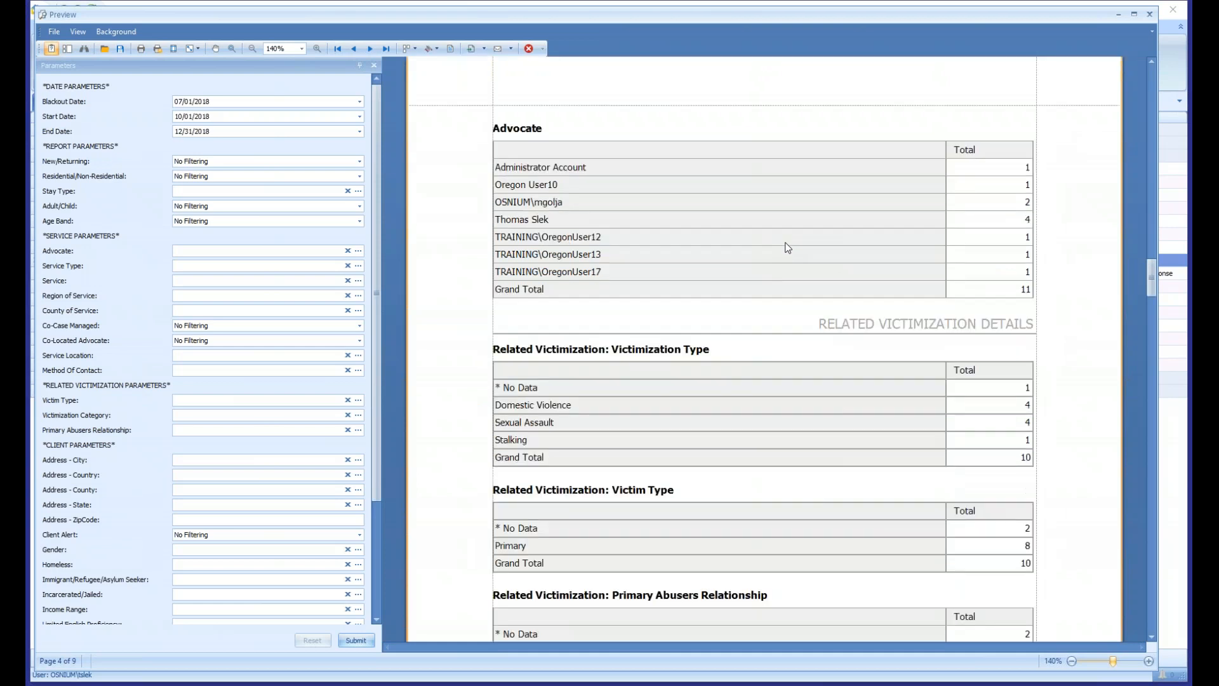
{"action": "scroll", "coordinate": [787, 248], "scroll_direction": "down", "scroll_amount": 3}
{"action": "scroll", "coordinate": [788, 248], "scroll_direction": "down", "scroll_amount": 1}
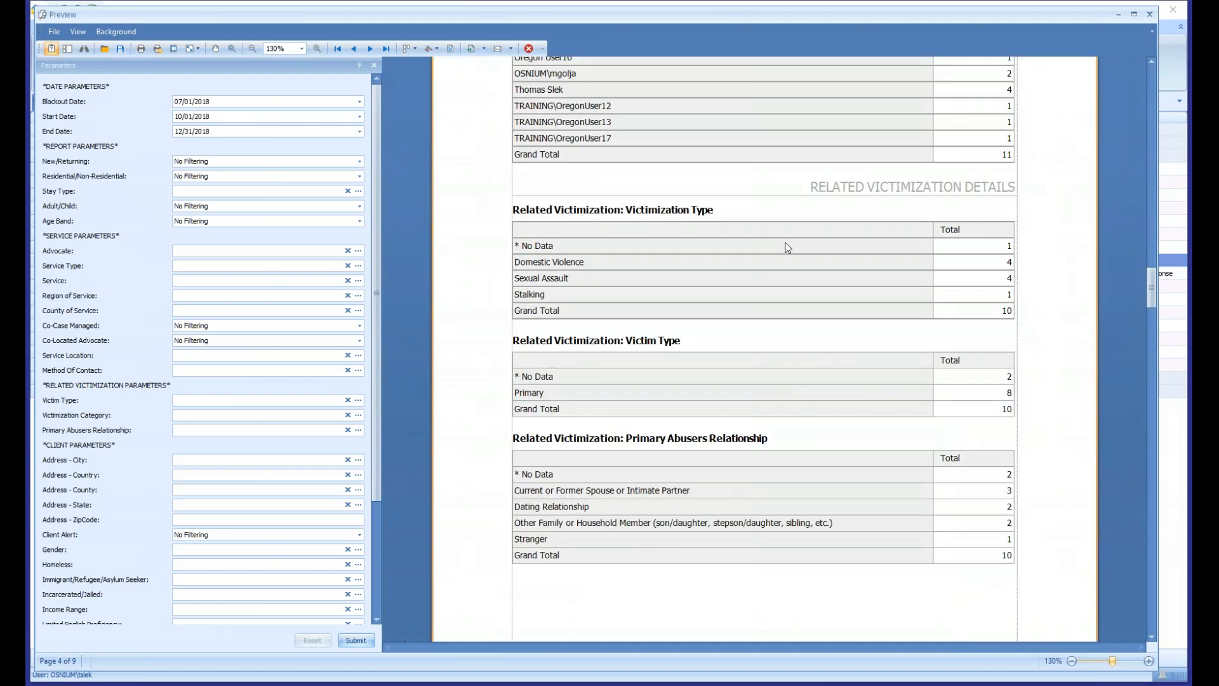
{"action": "scroll", "coordinate": [787, 248], "scroll_direction": "down", "scroll_amount": 1}
{"action": "scroll", "coordinate": [787, 248], "scroll_direction": "down", "scroll_amount": 1}
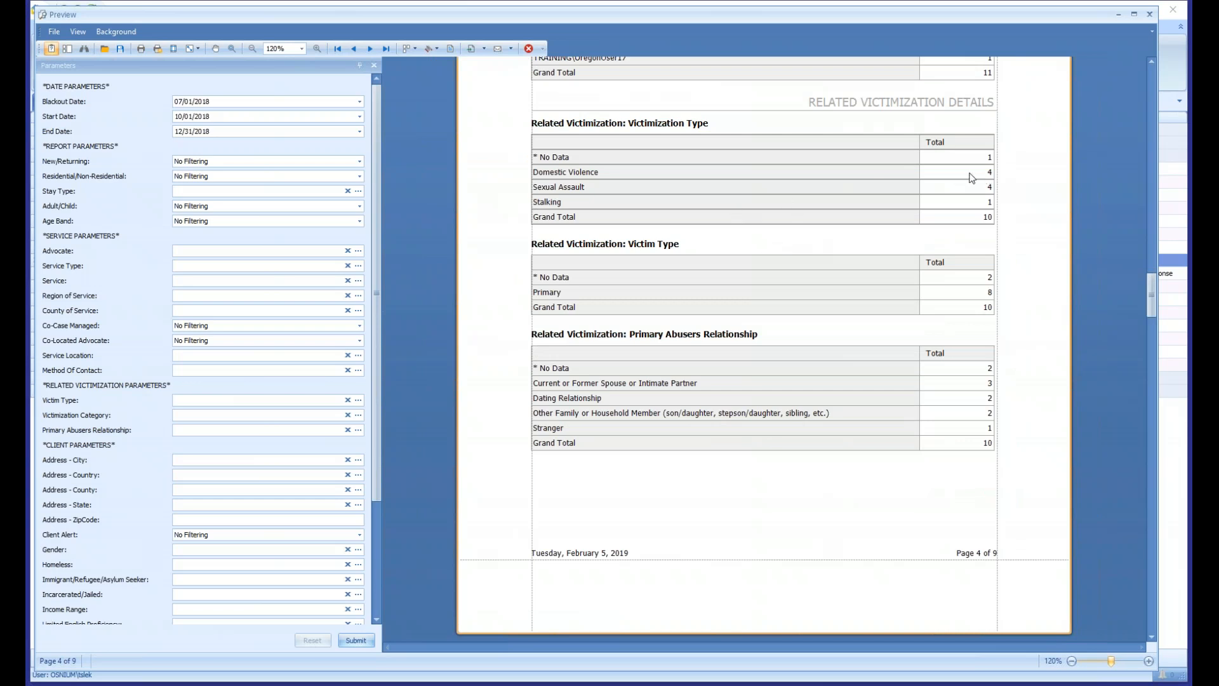
{"action": "left_click", "coordinate": [853, 178]}
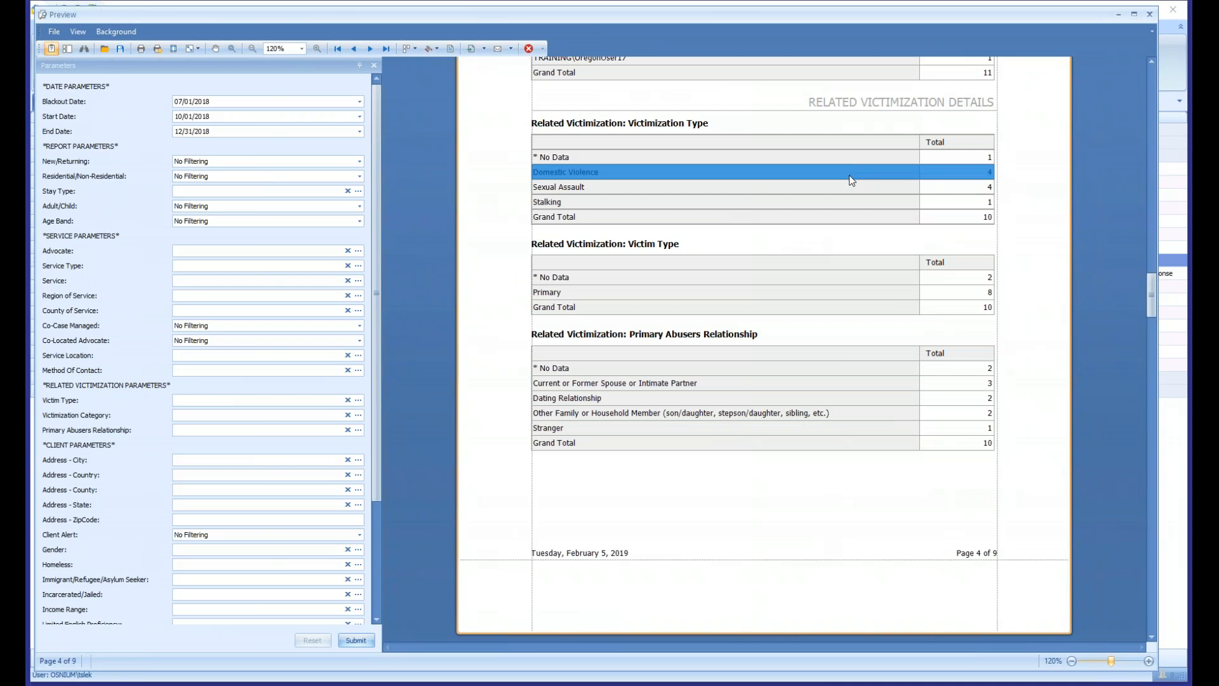
{"action": "left_click", "coordinate": [927, 191]}
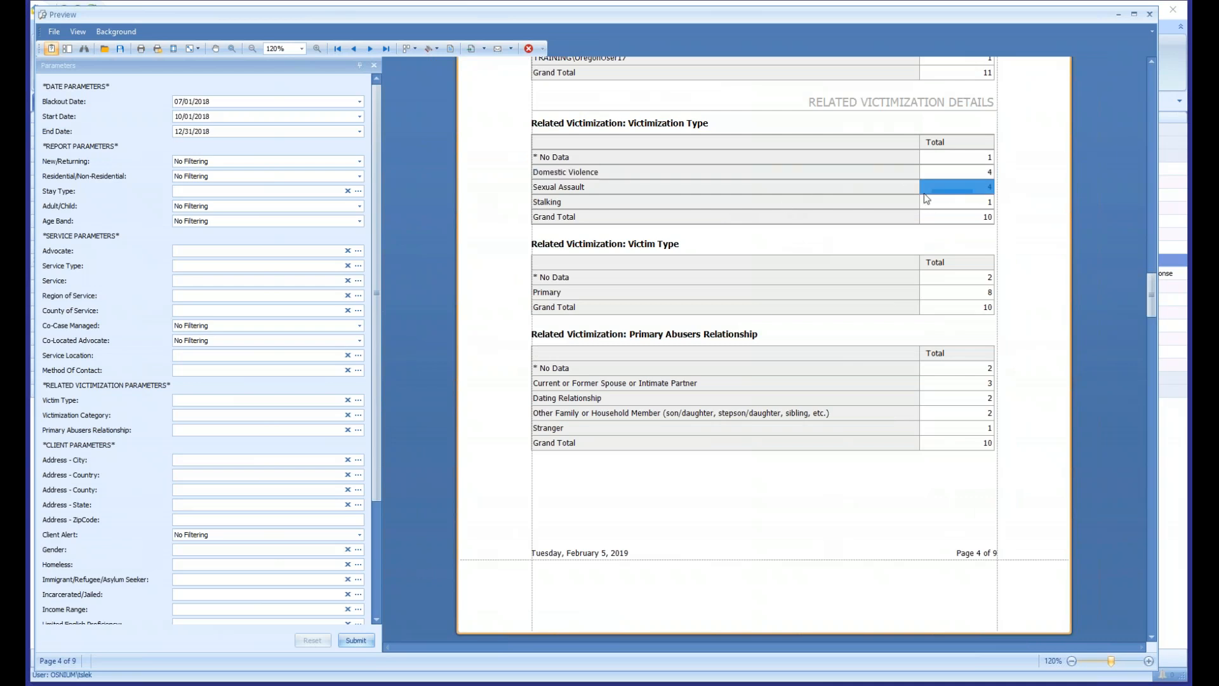
{"action": "left_click", "coordinate": [969, 204]}
{"action": "left_click", "coordinate": [887, 159]}
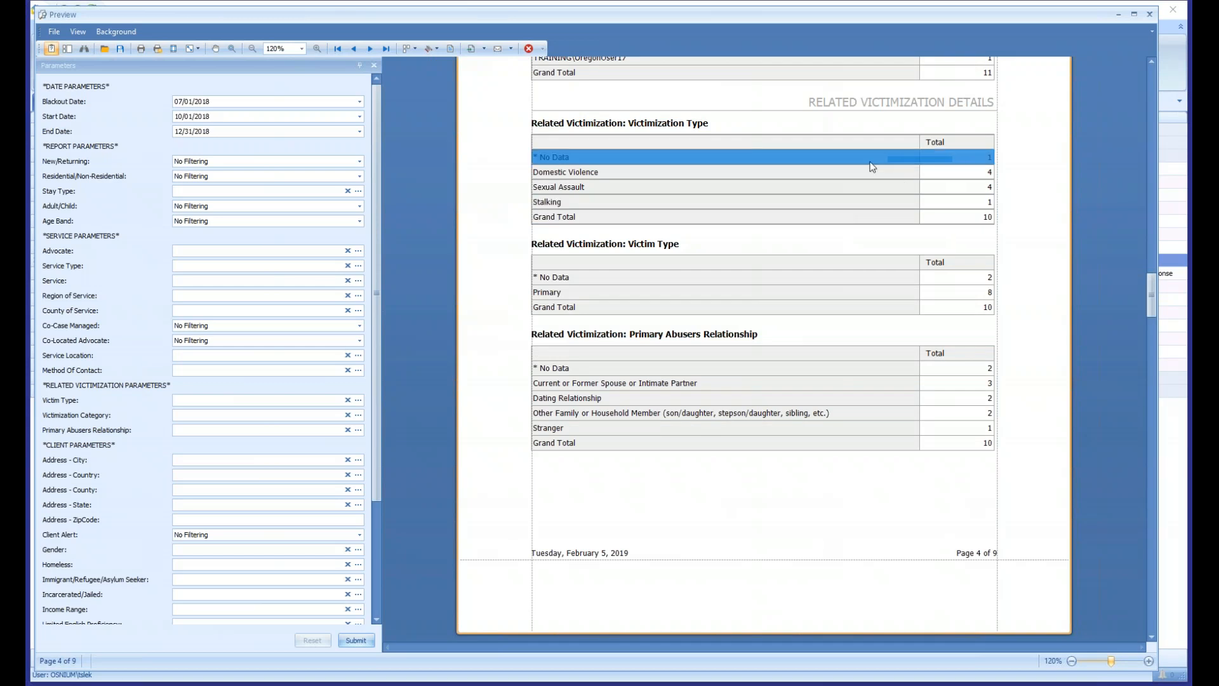
{"action": "left_click", "coordinate": [960, 167]}
{"action": "left_click_drag", "start_coordinate": [958, 159], "coordinate": [878, 161]}
- Look past the remaining victimization tables and examine the Age at Start of Report Date rows under Client Details
{"action": "scroll", "coordinate": [762, 159], "scroll_direction": "down", "scroll_amount": 1}
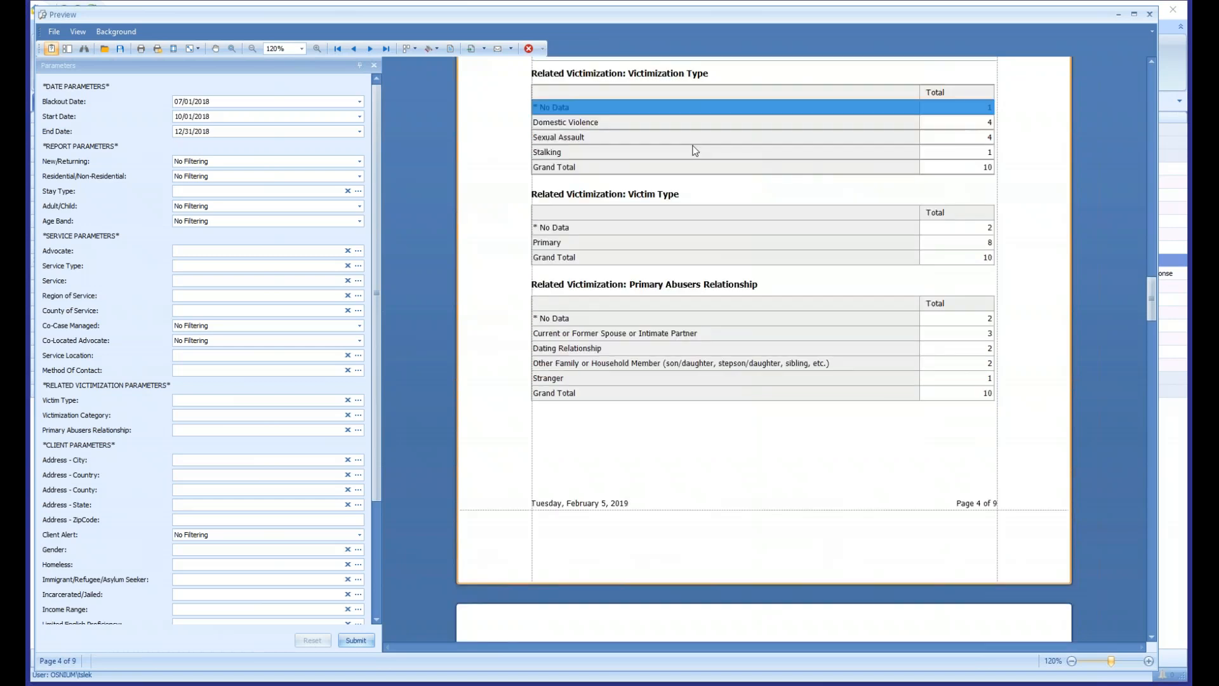
{"action": "scroll", "coordinate": [842, 200], "scroll_direction": "down", "scroll_amount": 10}
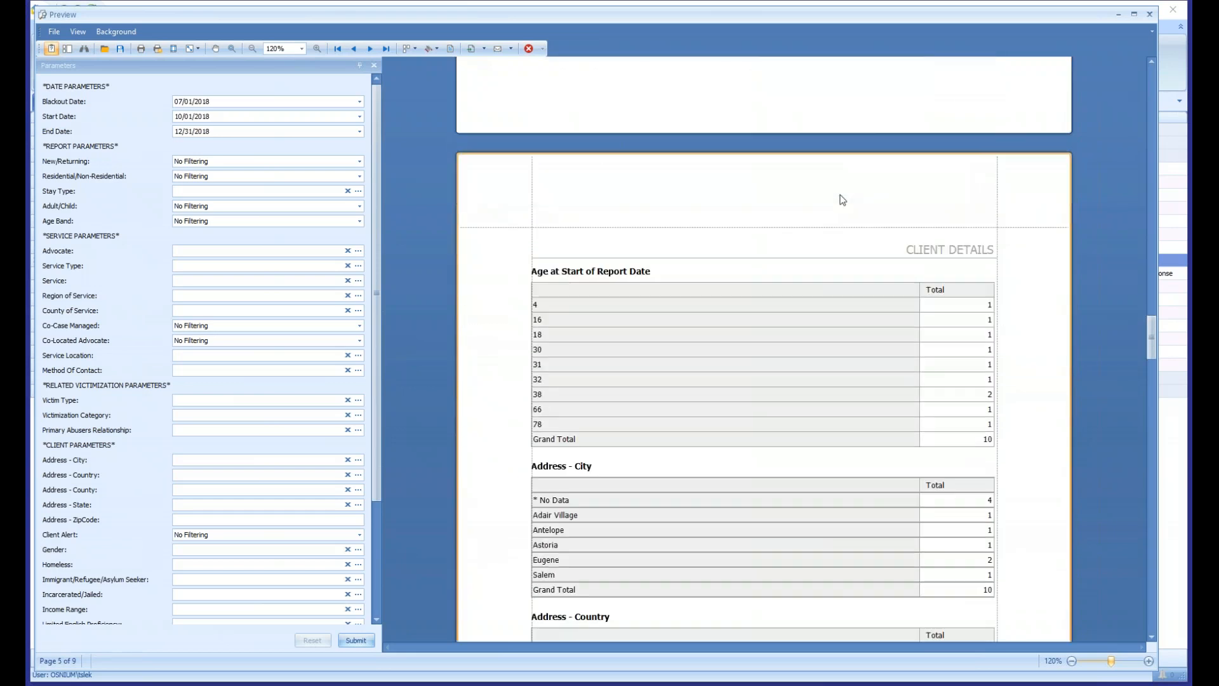
{"action": "scroll", "coordinate": [842, 200], "scroll_direction": "down", "scroll_amount": 2}
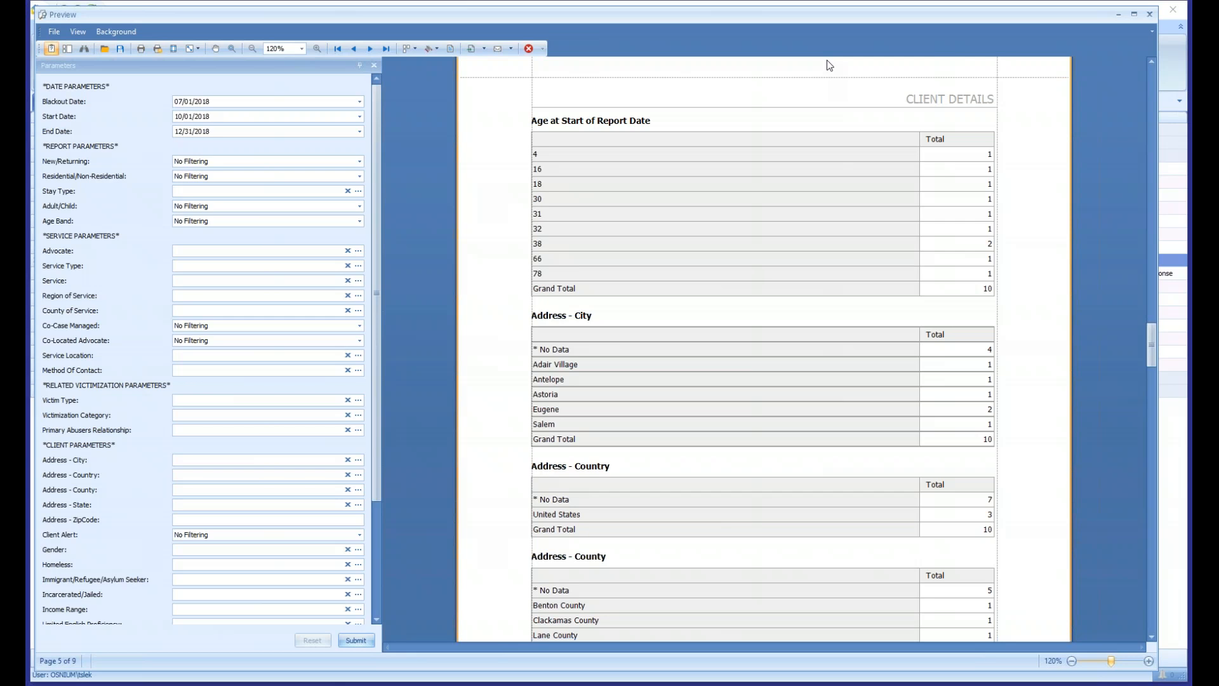
{"action": "left_click_drag", "start_coordinate": [548, 150], "coordinate": [669, 280]}
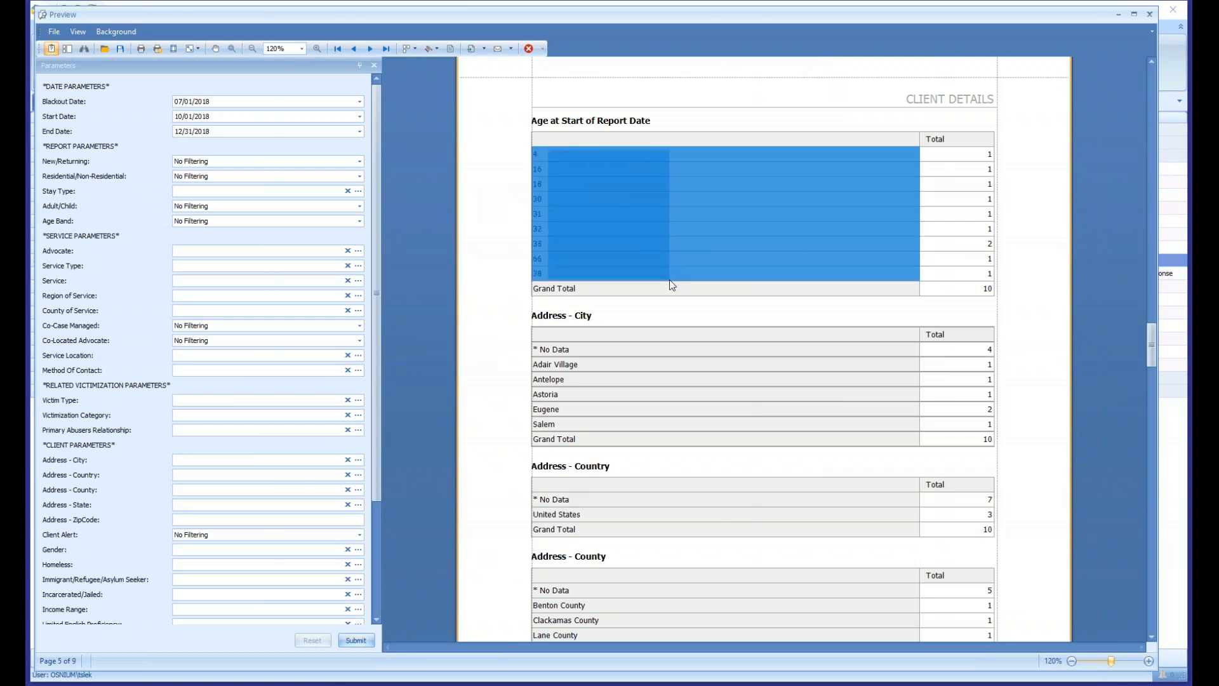
{"action": "left_click", "coordinate": [712, 267]}
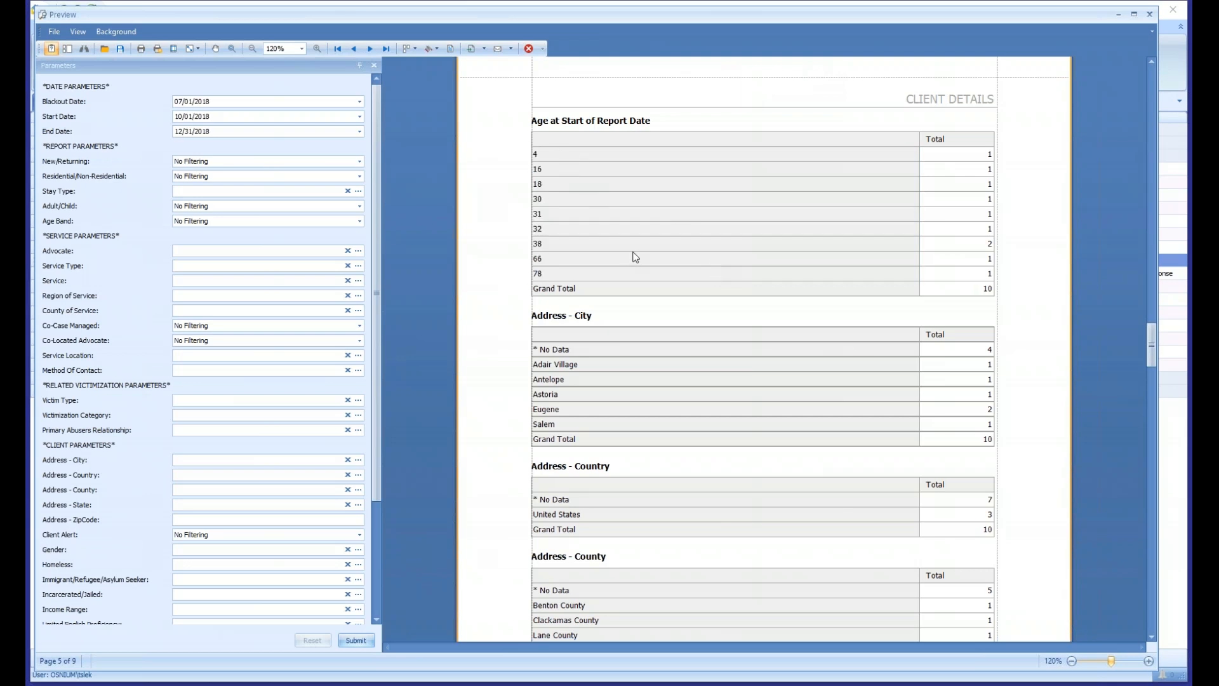
- Look over the Address tables for city, country and county on page 5 and the client tables starting page 6
{"action": "scroll", "coordinate": [633, 251], "scroll_direction": "down", "scroll_amount": 1}
{"action": "scroll", "coordinate": [636, 246], "scroll_direction": "down", "scroll_amount": 1}
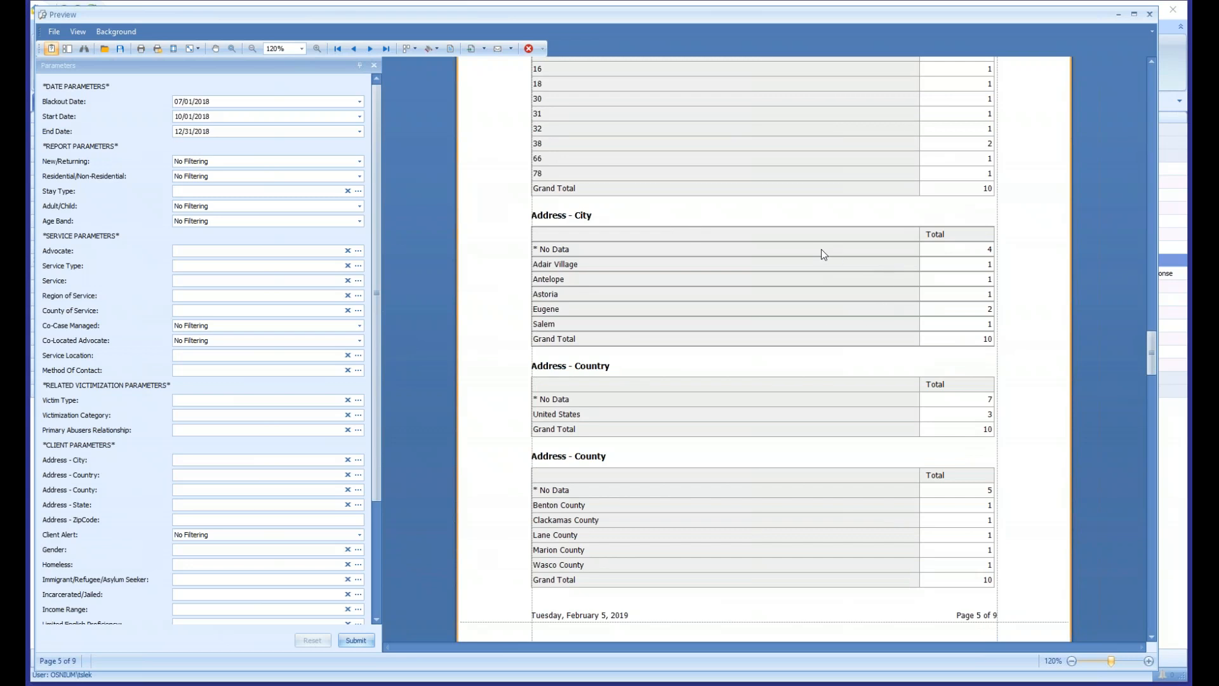
{"action": "scroll", "coordinate": [824, 254], "scroll_direction": "down", "scroll_amount": 8}
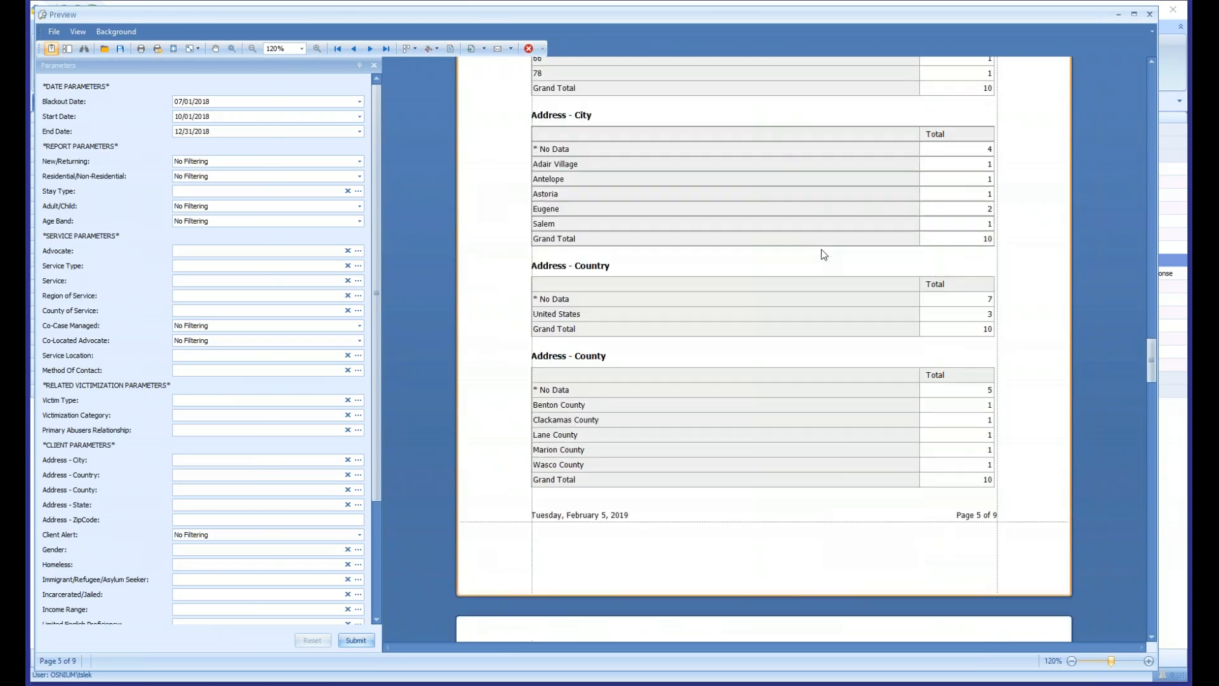
{"action": "scroll", "coordinate": [823, 254], "scroll_direction": "down", "scroll_amount": 3}
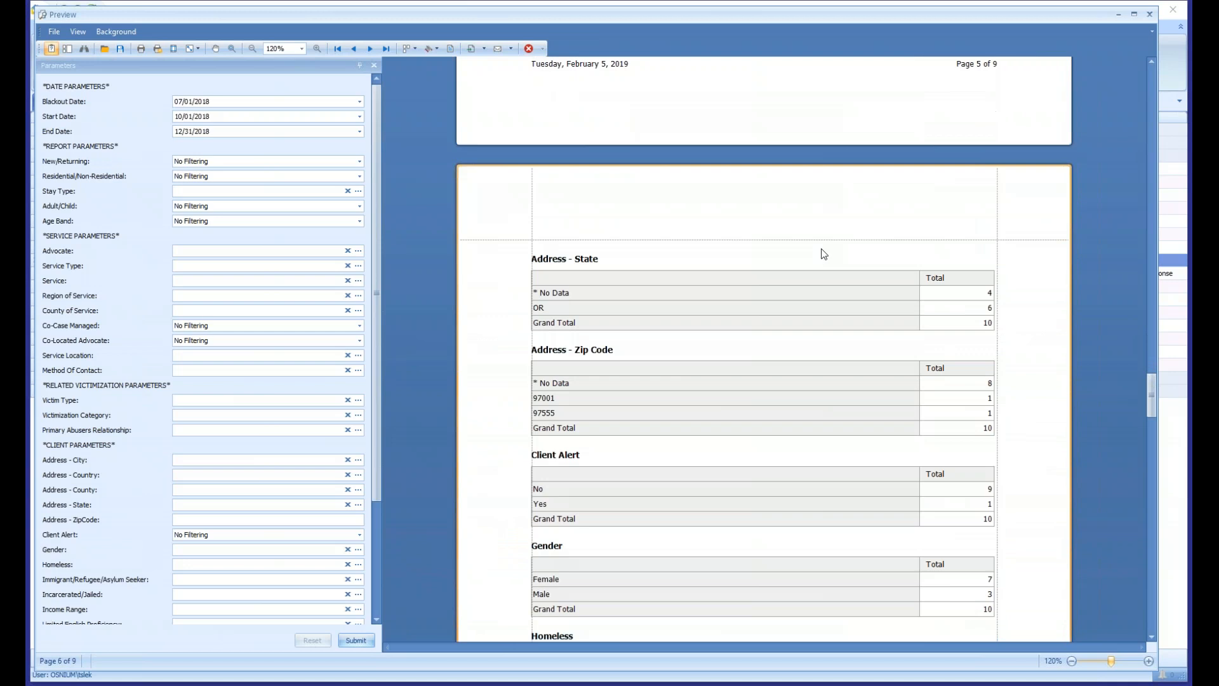
- Examine the Client Alert and Gender tables on page 6 and the No Data row under Immigrant/Refugee/Asylum Seeker
{"action": "scroll", "coordinate": [824, 254], "scroll_direction": "down", "scroll_amount": 2}
{"action": "scroll", "coordinate": [821, 248], "scroll_direction": "down", "scroll_amount": 3}
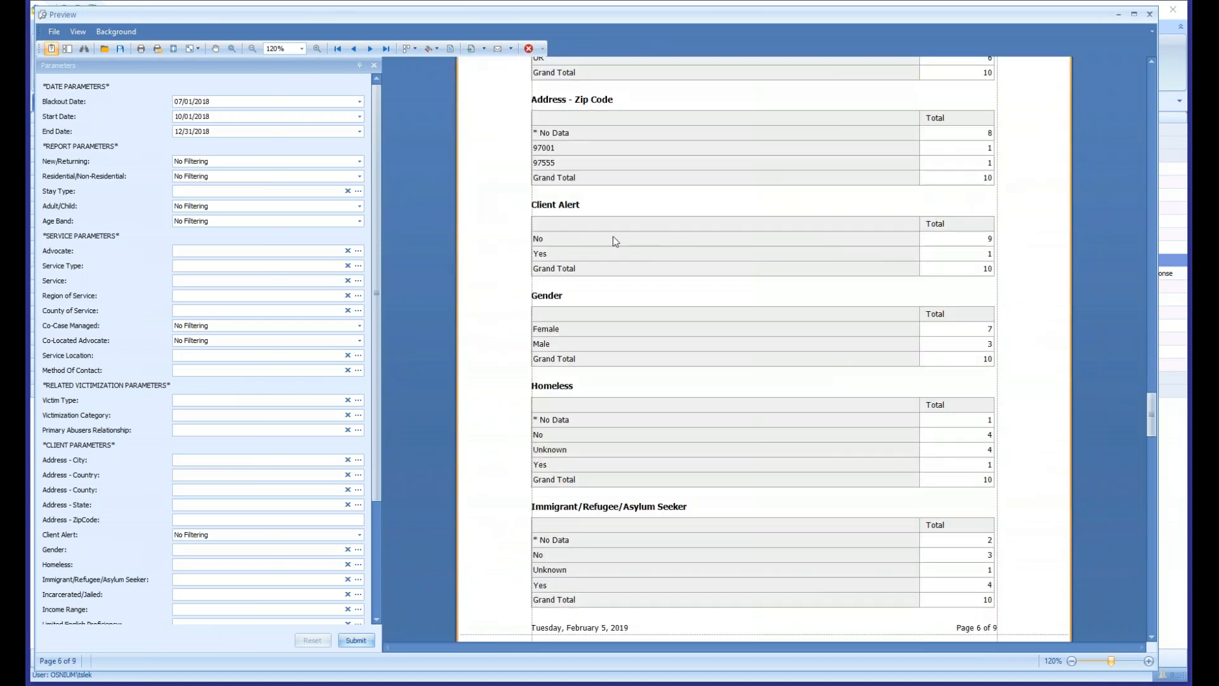
{"action": "left_click_drag", "start_coordinate": [982, 237], "coordinate": [833, 240]}
{"action": "left_click_drag", "start_coordinate": [970, 255], "coordinate": [875, 261]}
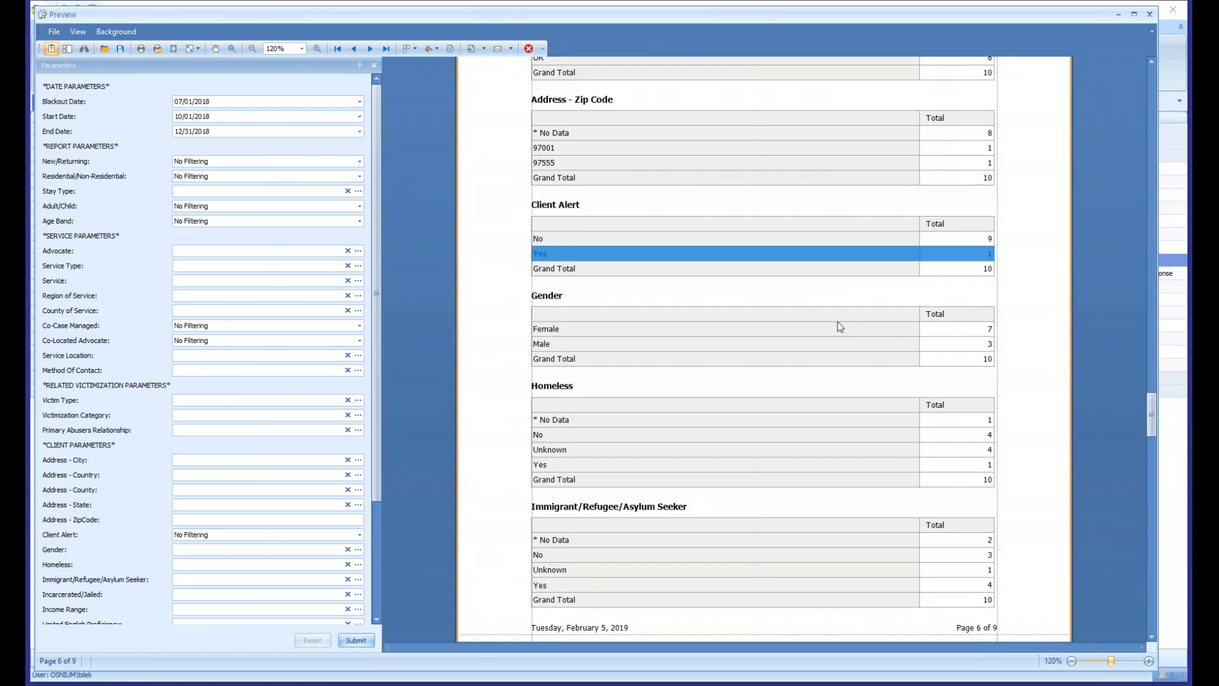
{"action": "scroll", "coordinate": [837, 321], "scroll_direction": "down", "scroll_amount": 4}
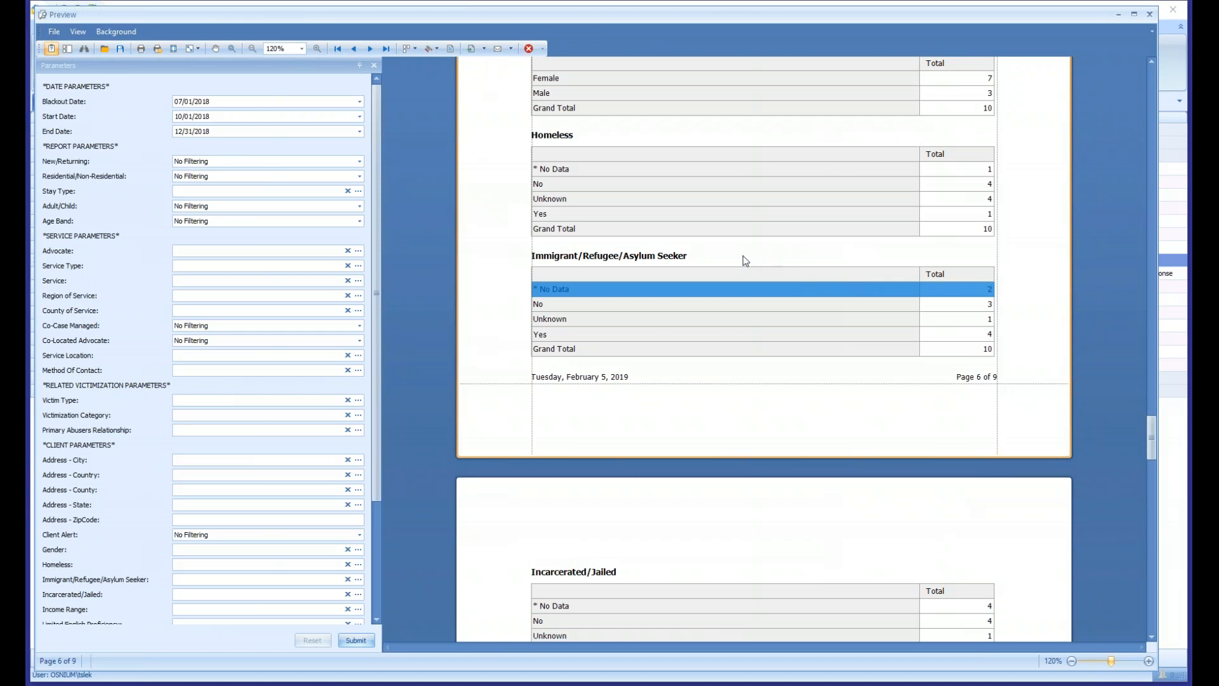
- Look over the client tables on pages 7 and 8 and examine the Multiple Races/Ethnicities breakdown under Primary Race/Ethnicity
{"action": "scroll", "coordinate": [744, 256], "scroll_direction": "down", "scroll_amount": 7}
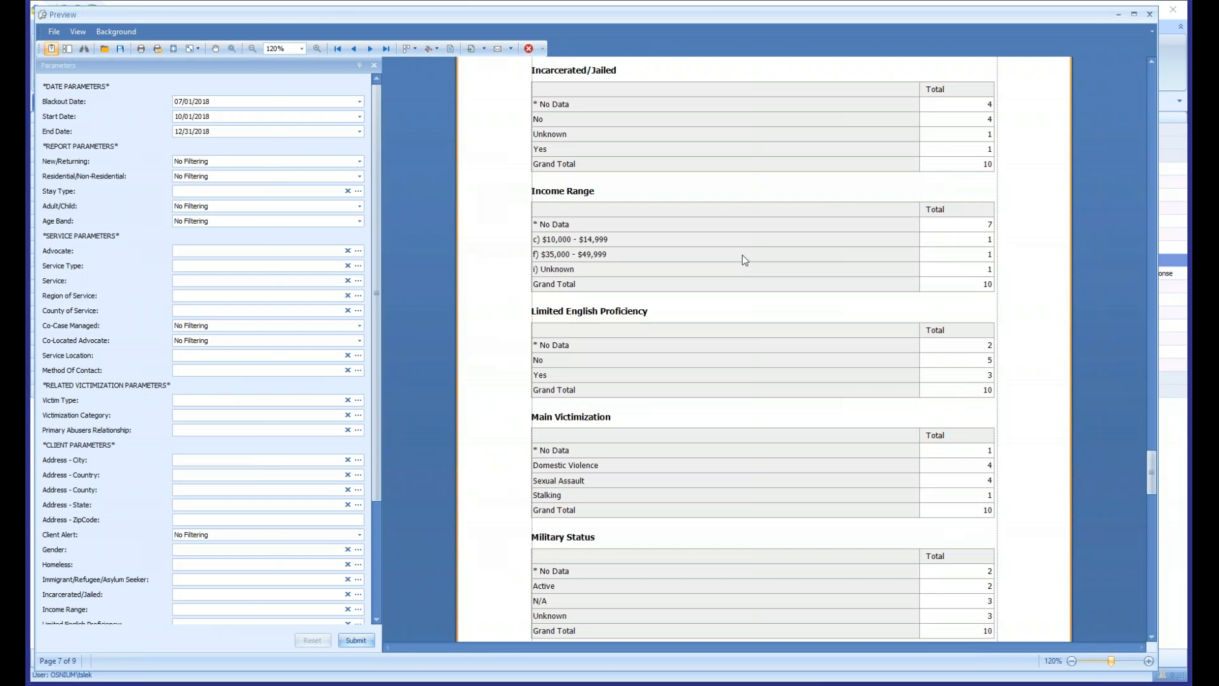
{"action": "scroll", "coordinate": [726, 340], "scroll_direction": "down", "scroll_amount": 3}
{"action": "scroll", "coordinate": [727, 341], "scroll_direction": "down", "scroll_amount": 13}
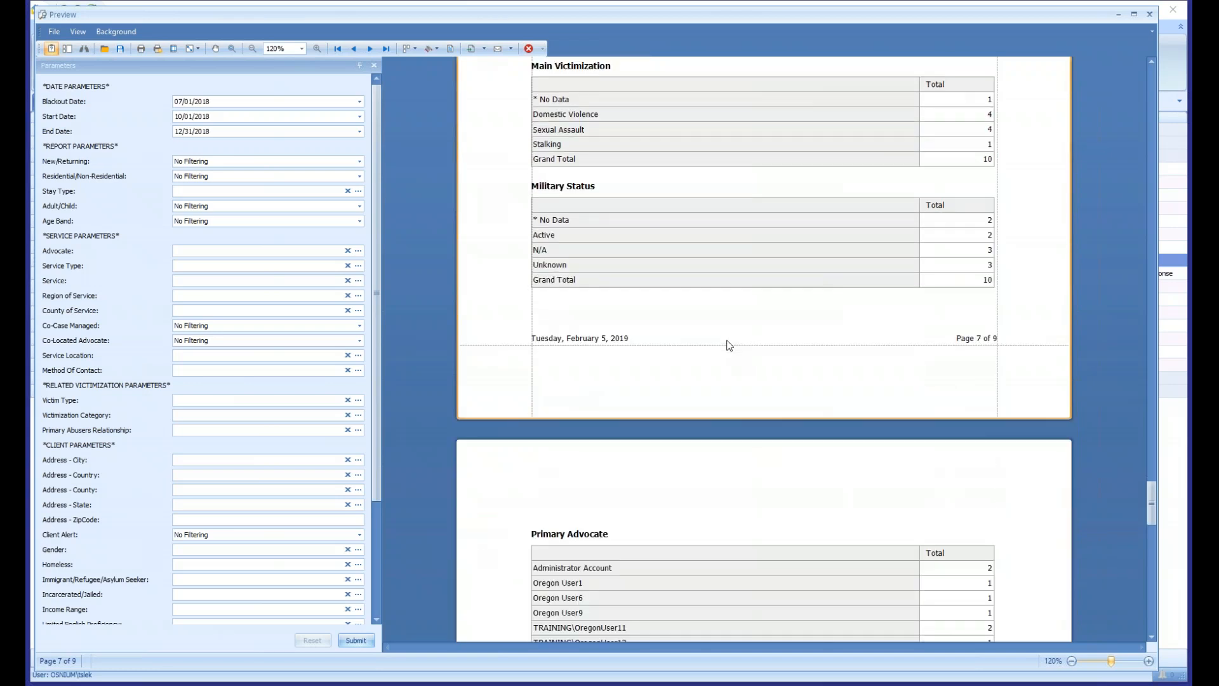
{"action": "scroll", "coordinate": [723, 339], "scroll_direction": "down", "scroll_amount": 2}
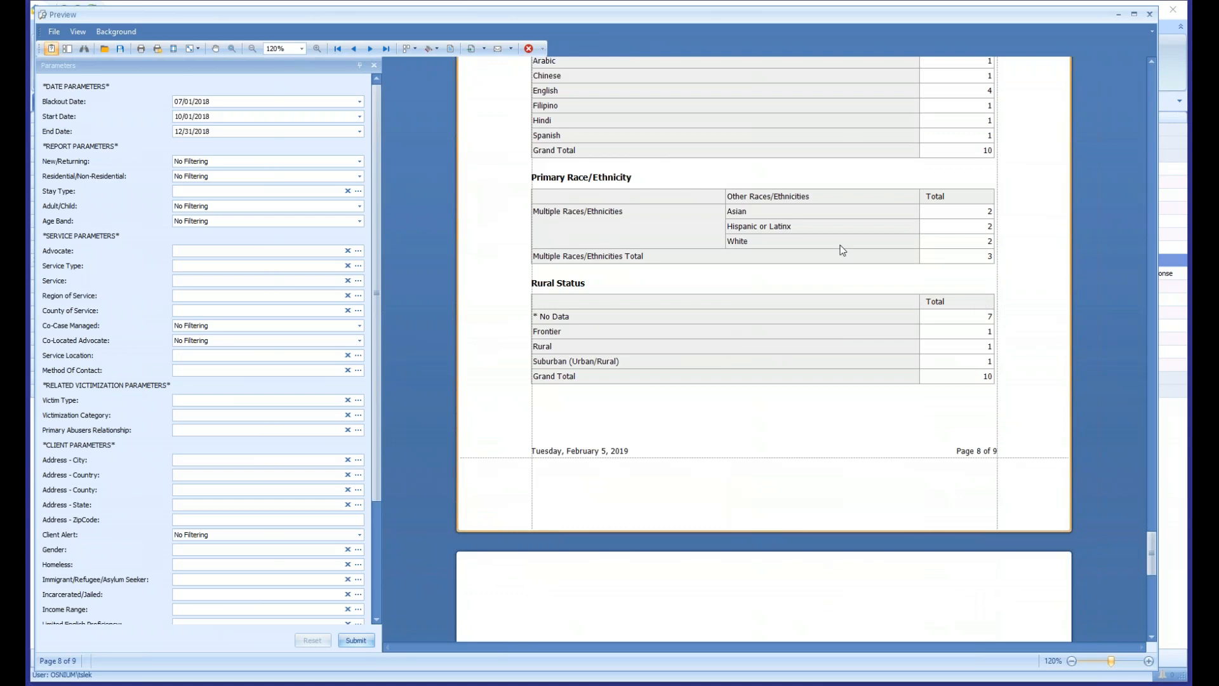
{"action": "scroll", "coordinate": [764, 274], "scroll_direction": "up", "scroll_amount": 2}
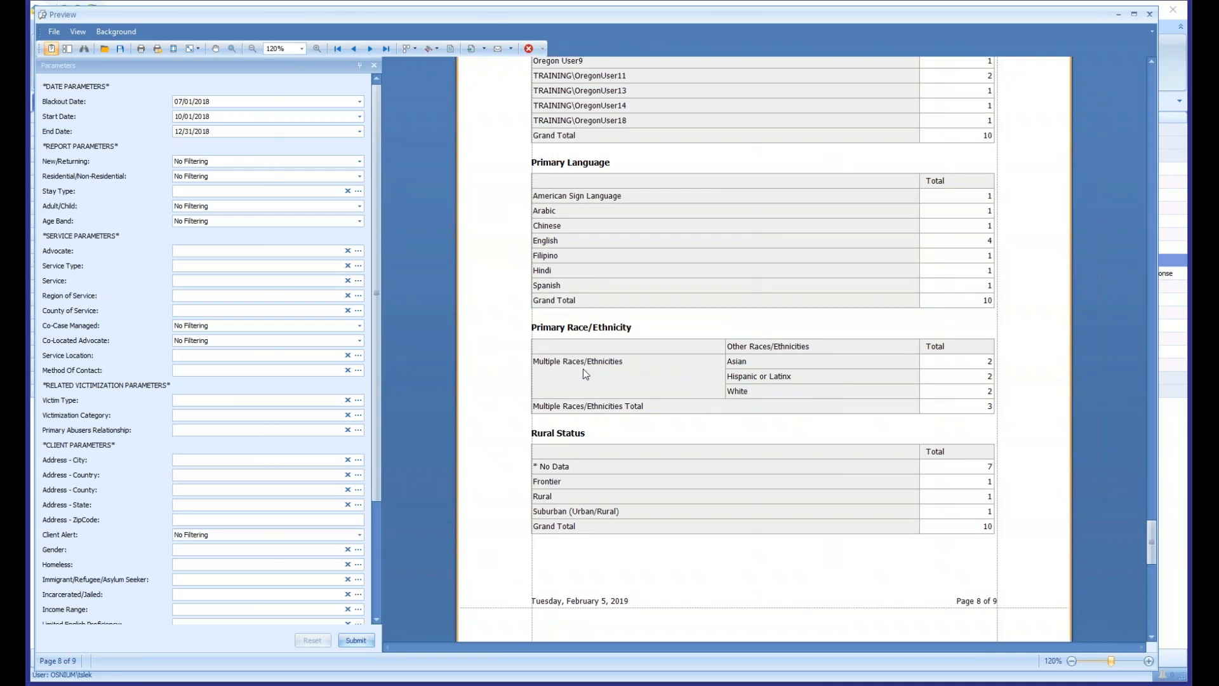
{"action": "left_click_drag", "start_coordinate": [559, 363], "coordinate": [950, 398]}
{"action": "left_click", "coordinate": [795, 394]}
- Widen the report parameters area and review the service list and New/Returning table on page 1
{"action": "left_click_drag", "start_coordinate": [1152, 541], "coordinate": [1137, 85]}
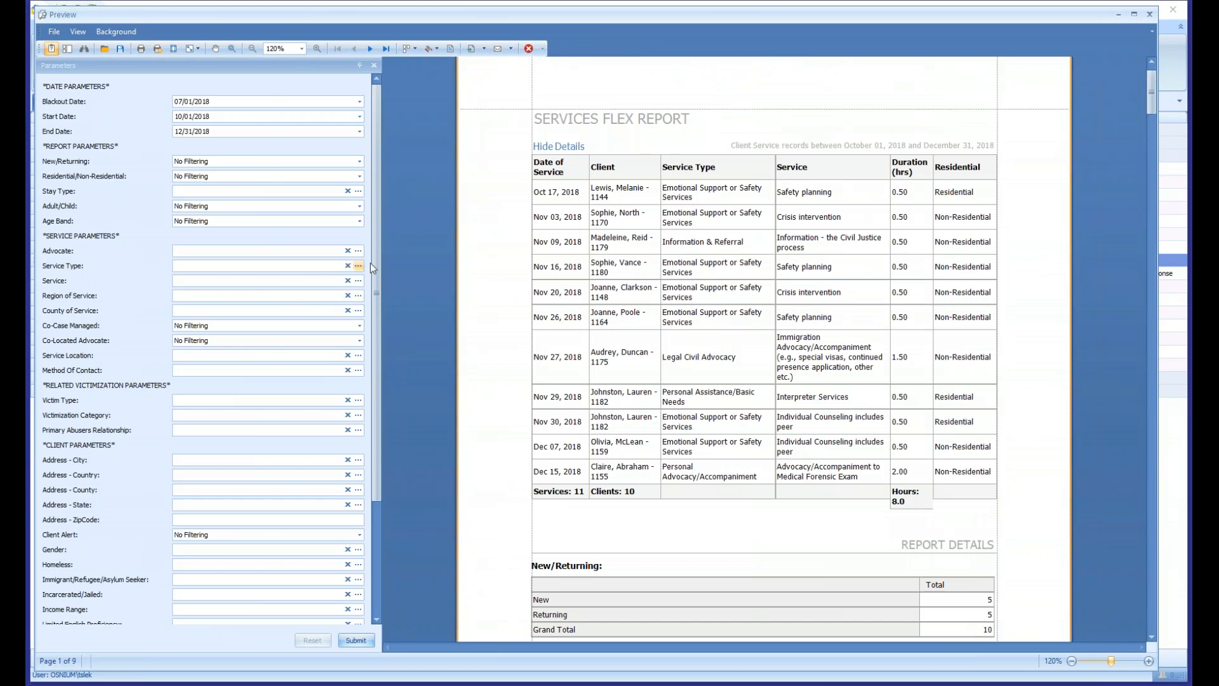
{"action": "left_click_drag", "start_coordinate": [379, 264], "coordinate": [402, 257]}
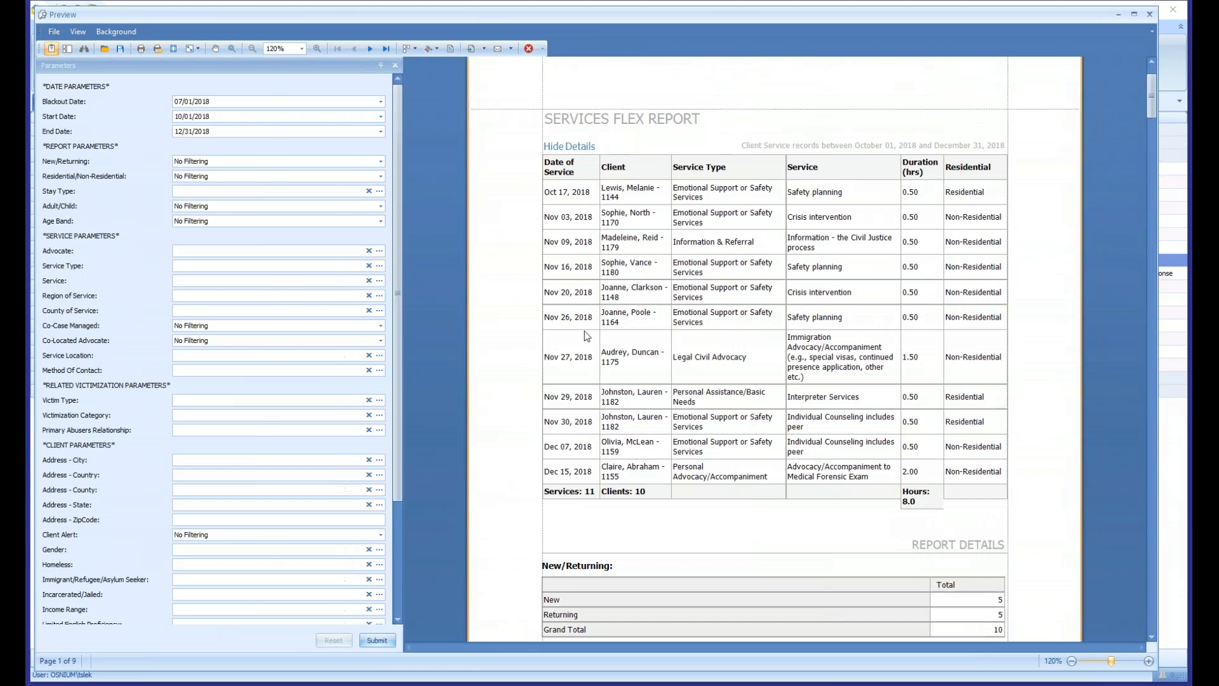
{"action": "scroll", "coordinate": [597, 419], "scroll_direction": "down", "scroll_amount": 3}
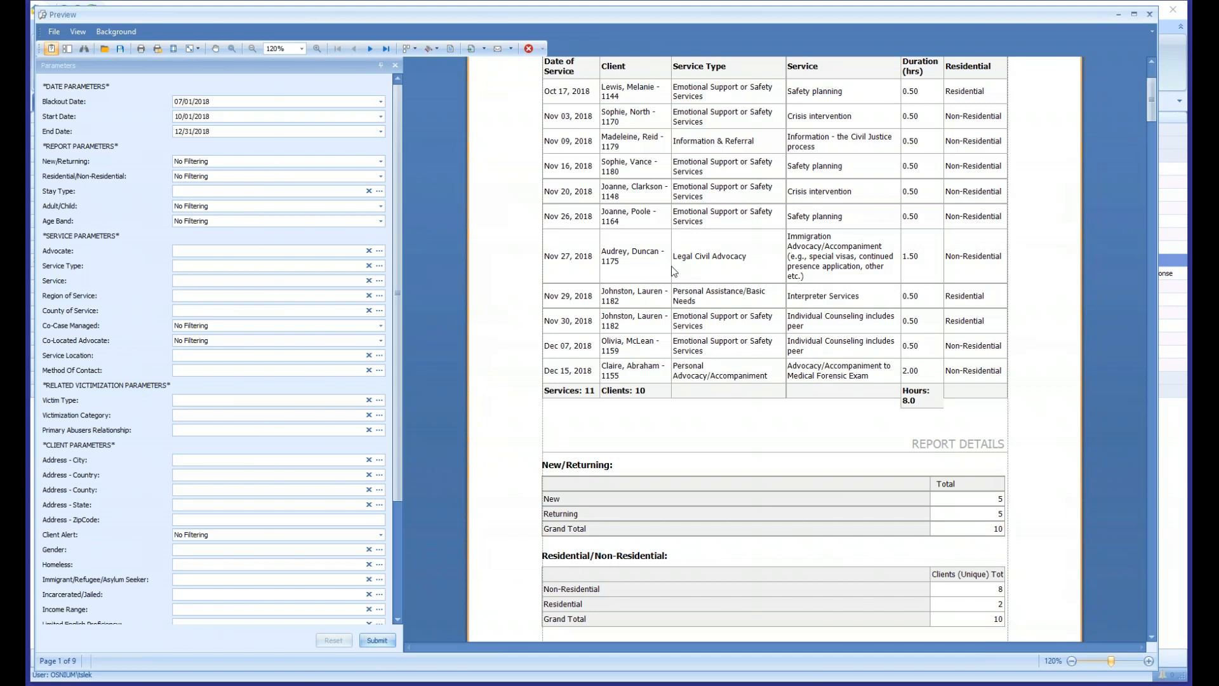
{"action": "scroll", "coordinate": [676, 471], "scroll_direction": "down", "scroll_amount": 1}
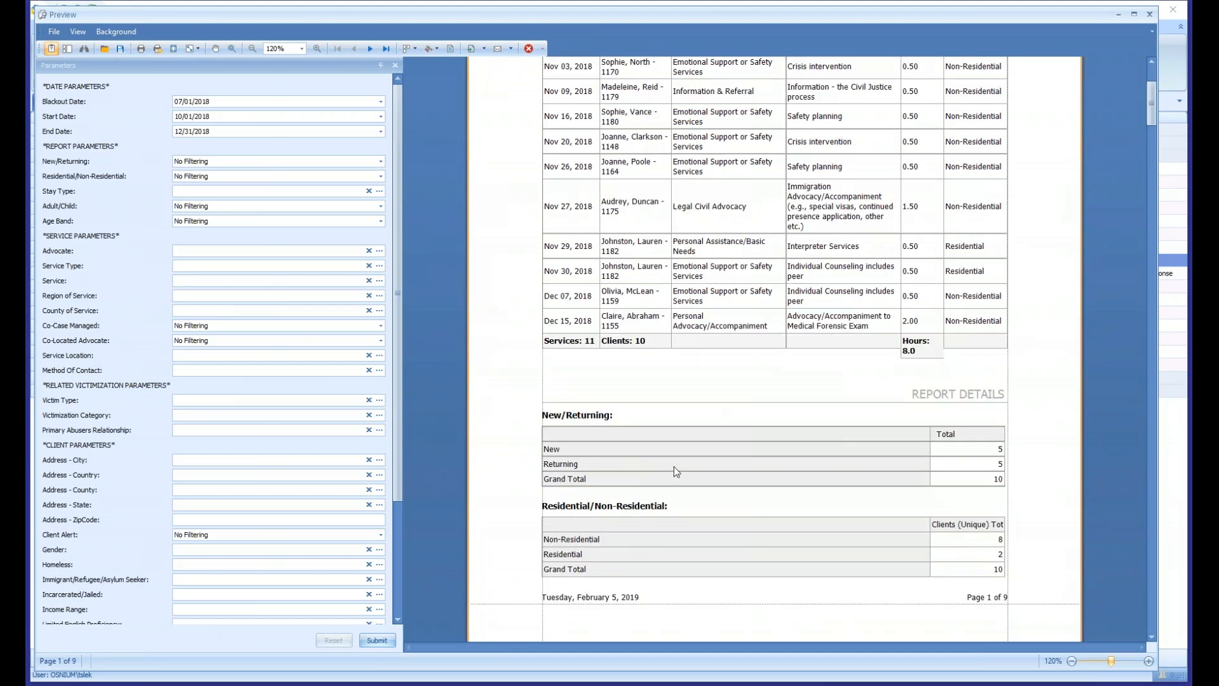
- Regenerate the report with New/Returning set to New and look over the client tables on pages 6 and 7
{"action": "left_click", "coordinate": [198, 164]}
{"action": "left_click", "coordinate": [198, 184]}
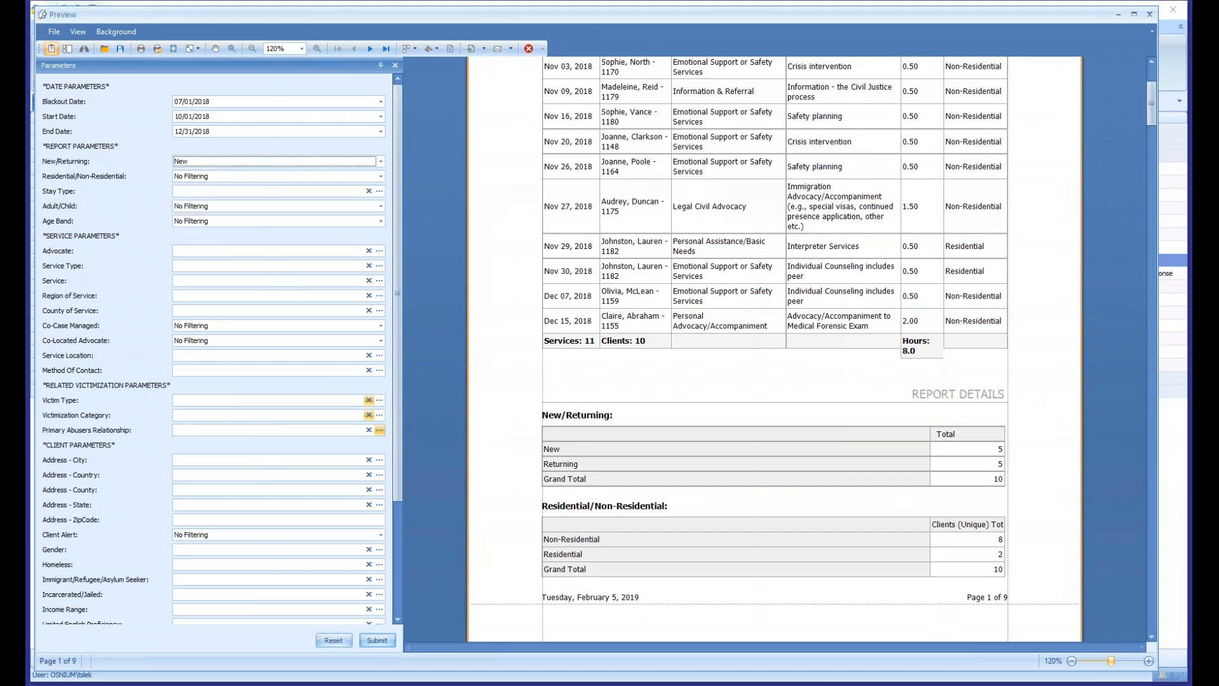
{"action": "left_click", "coordinate": [377, 640]}
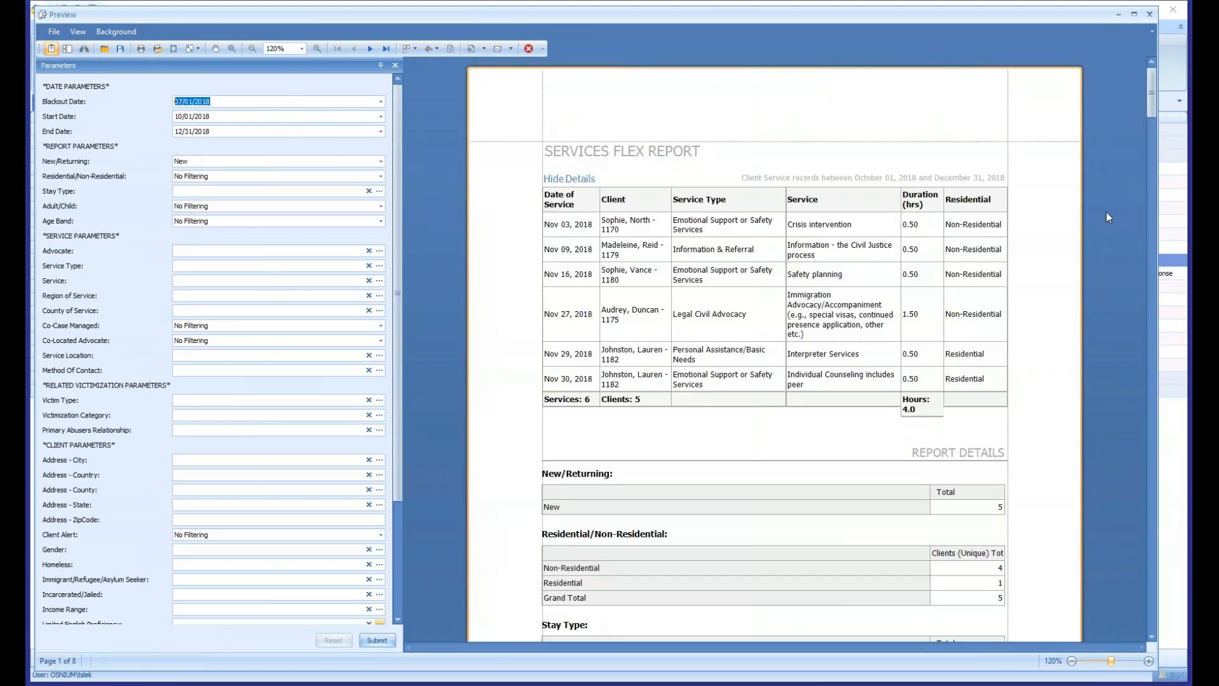
{"action": "left_click_drag", "start_coordinate": [1150, 89], "coordinate": [1138, 441]}
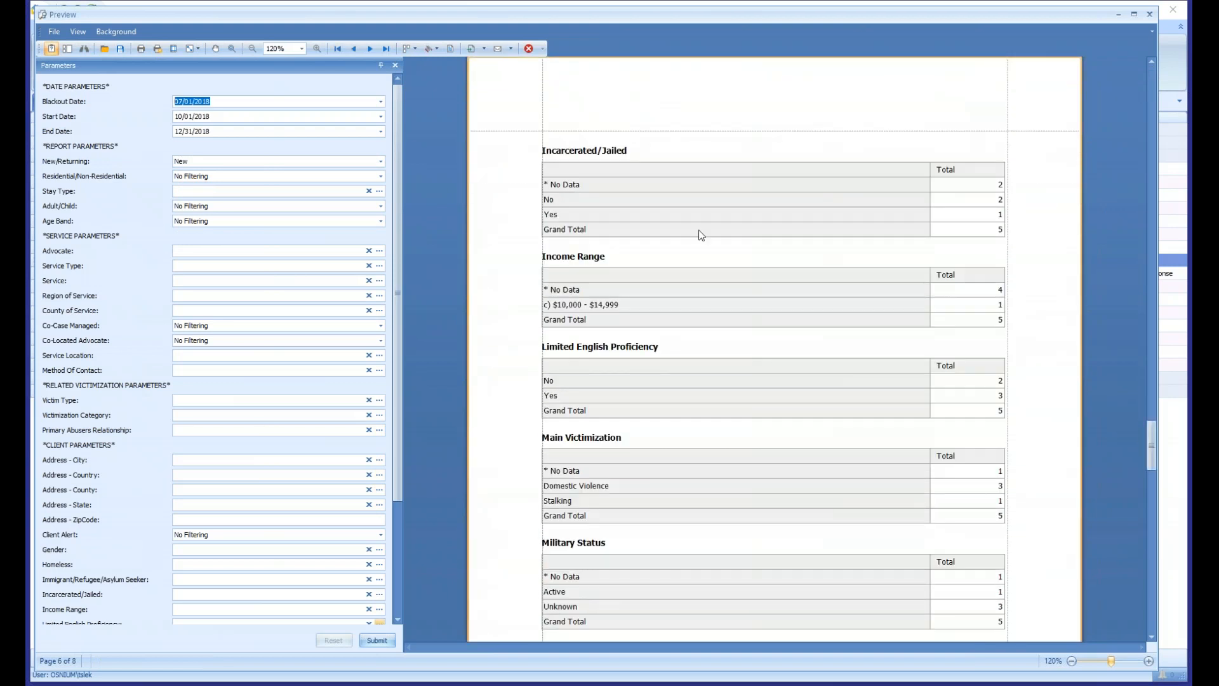
{"action": "scroll", "coordinate": [766, 218], "scroll_direction": "down", "scroll_amount": 4}
{"action": "scroll", "coordinate": [767, 219], "scroll_direction": "down", "scroll_amount": 5}
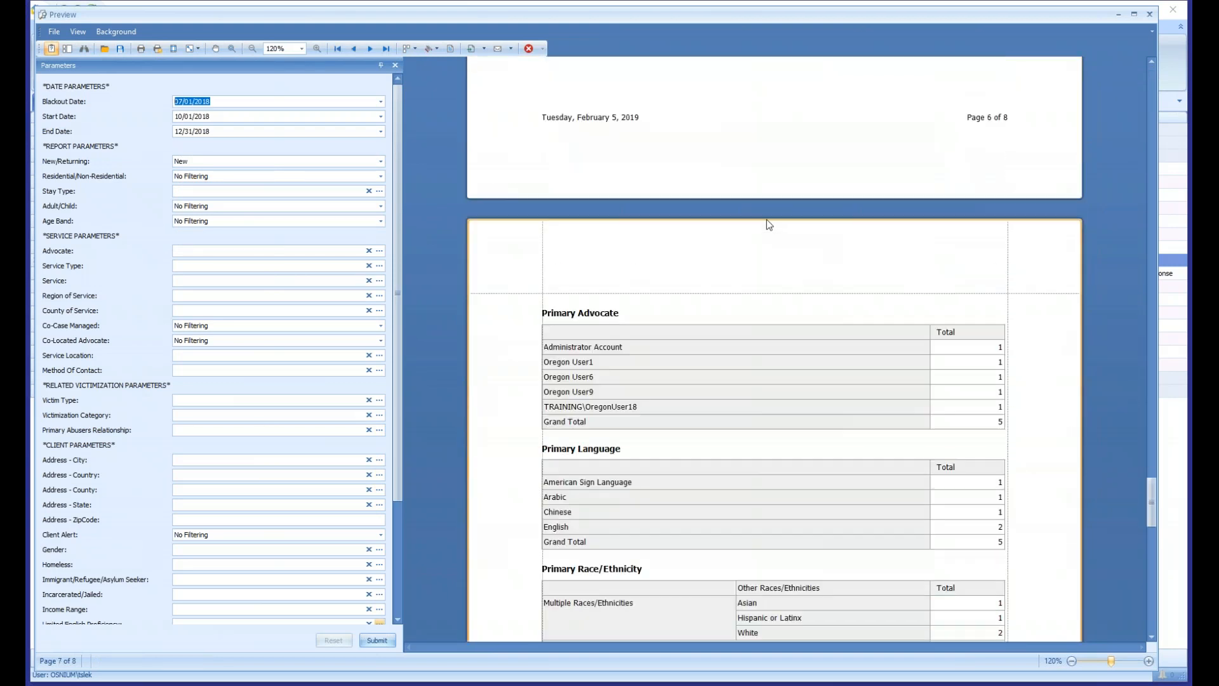
{"action": "left_click_drag", "start_coordinate": [1151, 505], "coordinate": [1151, 515]}
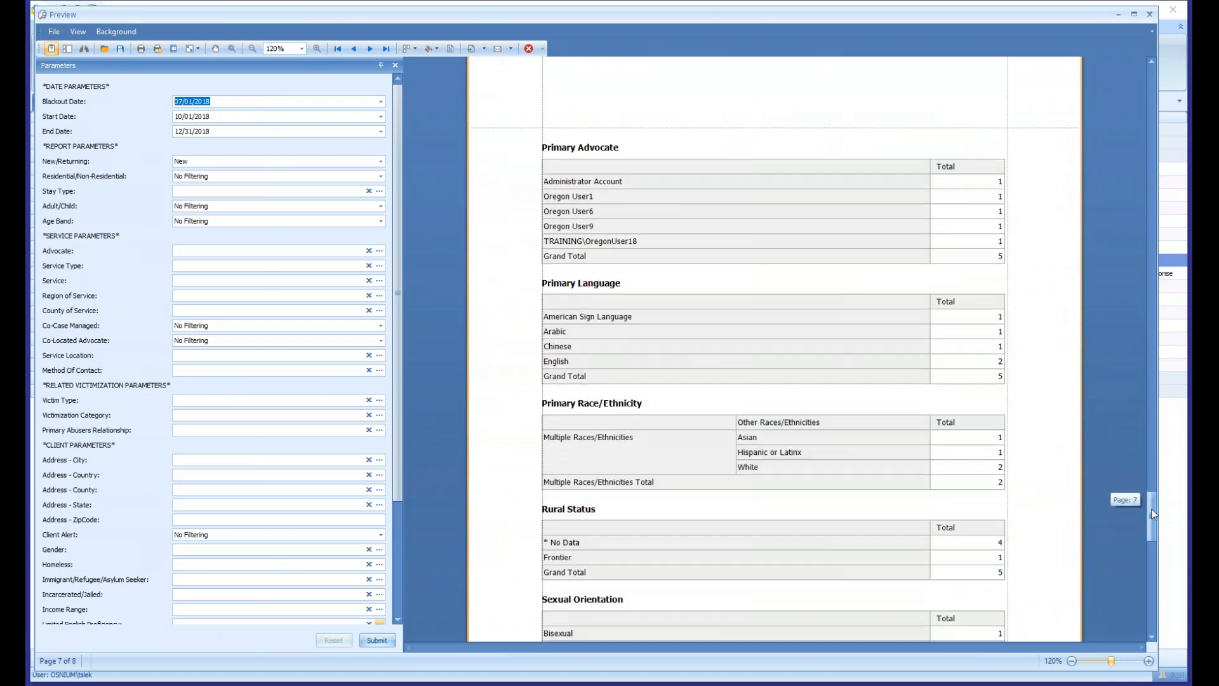
- Set the New/Returning filter back to No Filtering and regenerate the report
{"action": "left_click", "coordinate": [380, 161]}
{"action": "left_click", "coordinate": [238, 174]}
{"action": "left_click", "coordinate": [378, 640]}
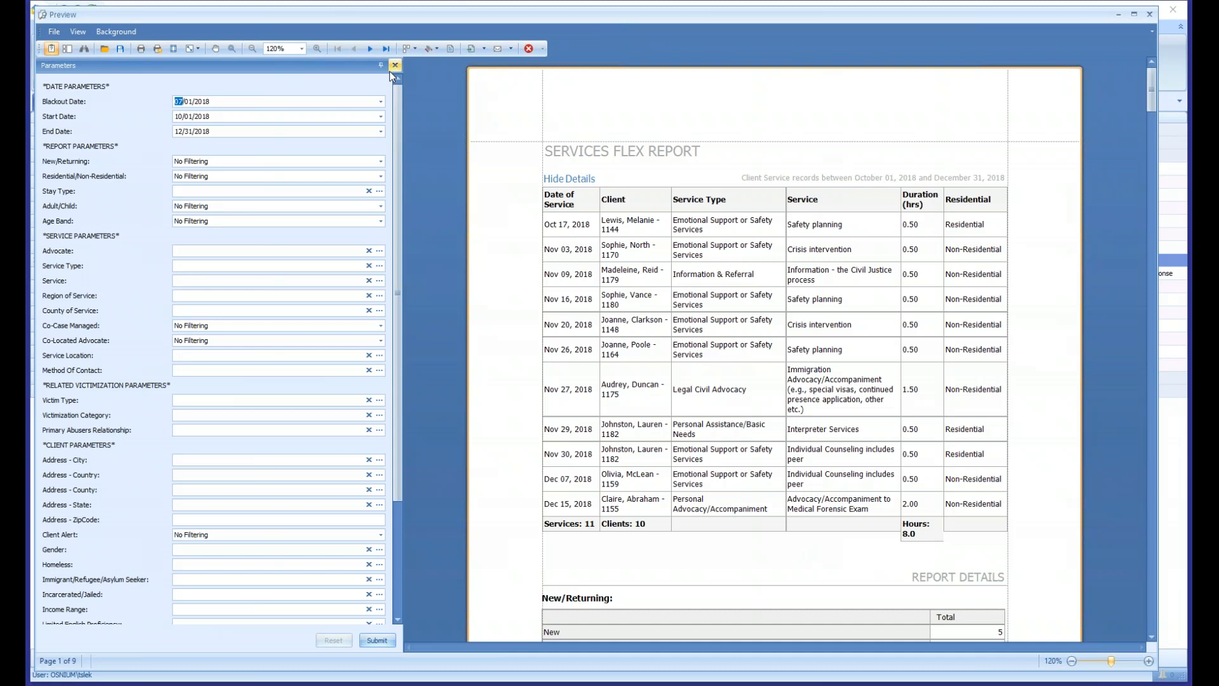
- Regenerate the report with Blackout Date 01/01/2019, Start Date 01/01/2018 and End Date 12/31/2019, and hide the individual service details
{"action": "key", "text": "Right"}
{"action": "key", "text": "Right"}
{"action": "key", "text": "Tab"}
{"action": "key", "text": "Right"}
{"action": "key", "text": "Right"}
{"action": "key", "text": "Tab"}
{"action": "key", "text": "Right"}
{"action": "key", "text": "Right"}
{"action": "left_click", "coordinate": [379, 641]}
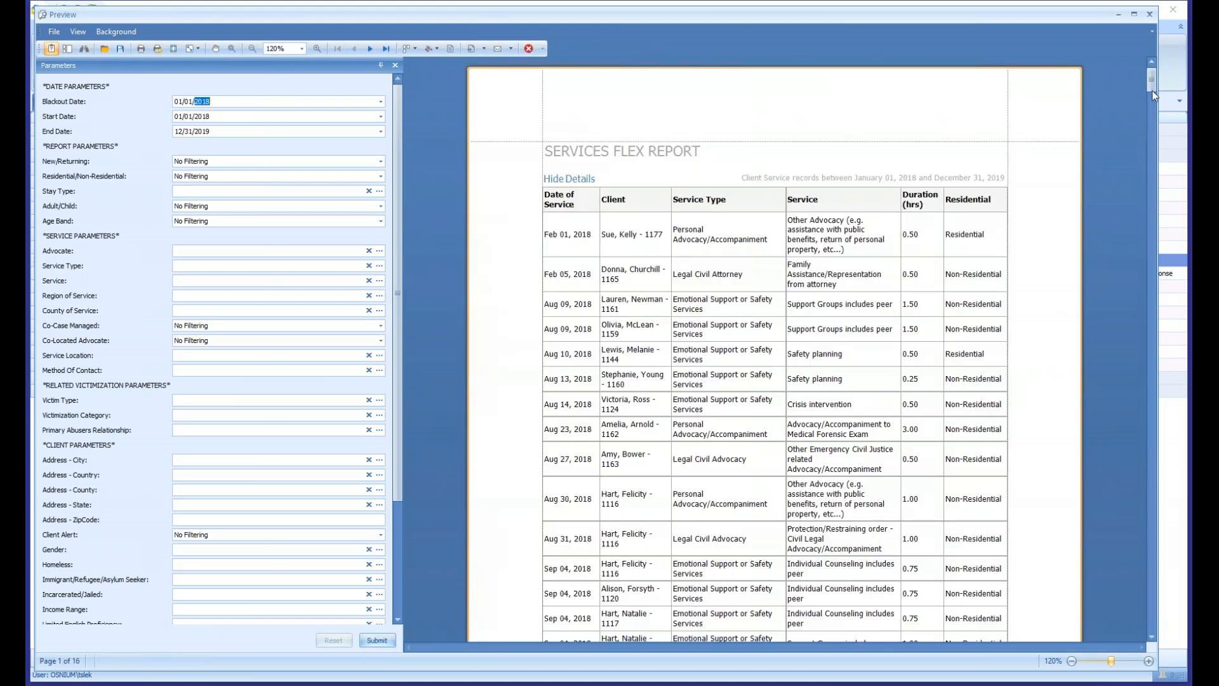
{"action": "left_click", "coordinate": [581, 193]}
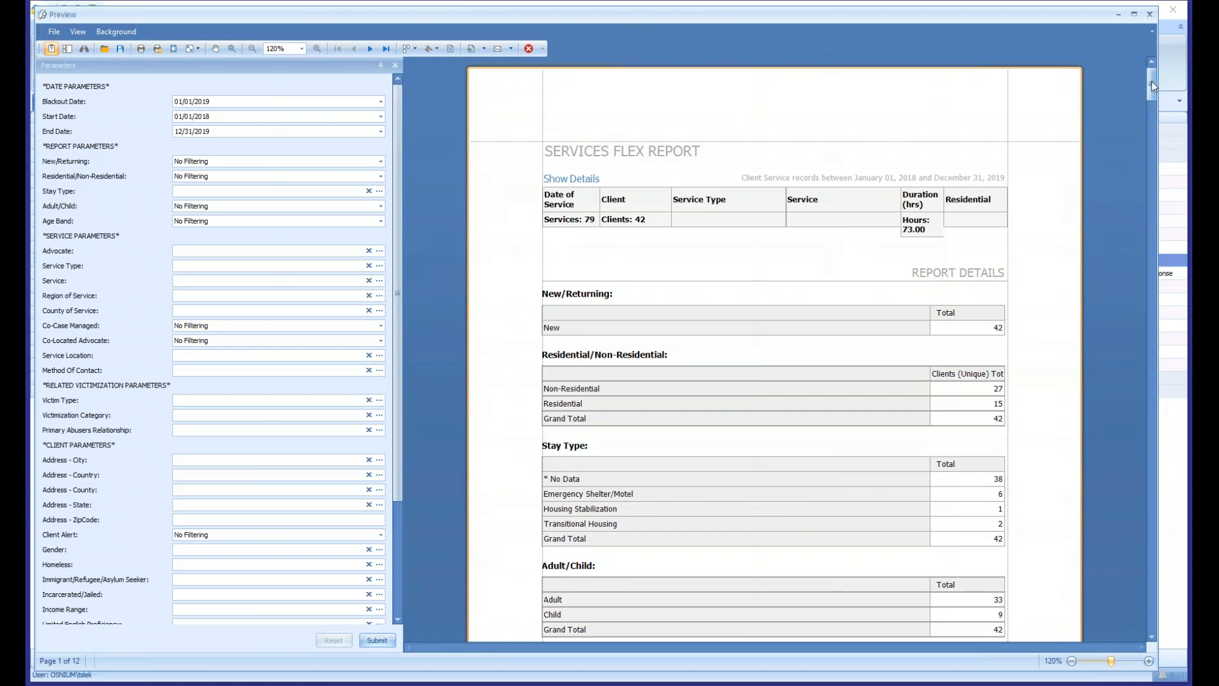
- Examine the Emotional Support or Safety Services row under Service Type and the Crisis intervention row of the Service table
{"action": "left_click_drag", "start_coordinate": [1153, 87], "coordinate": [1156, 143]}
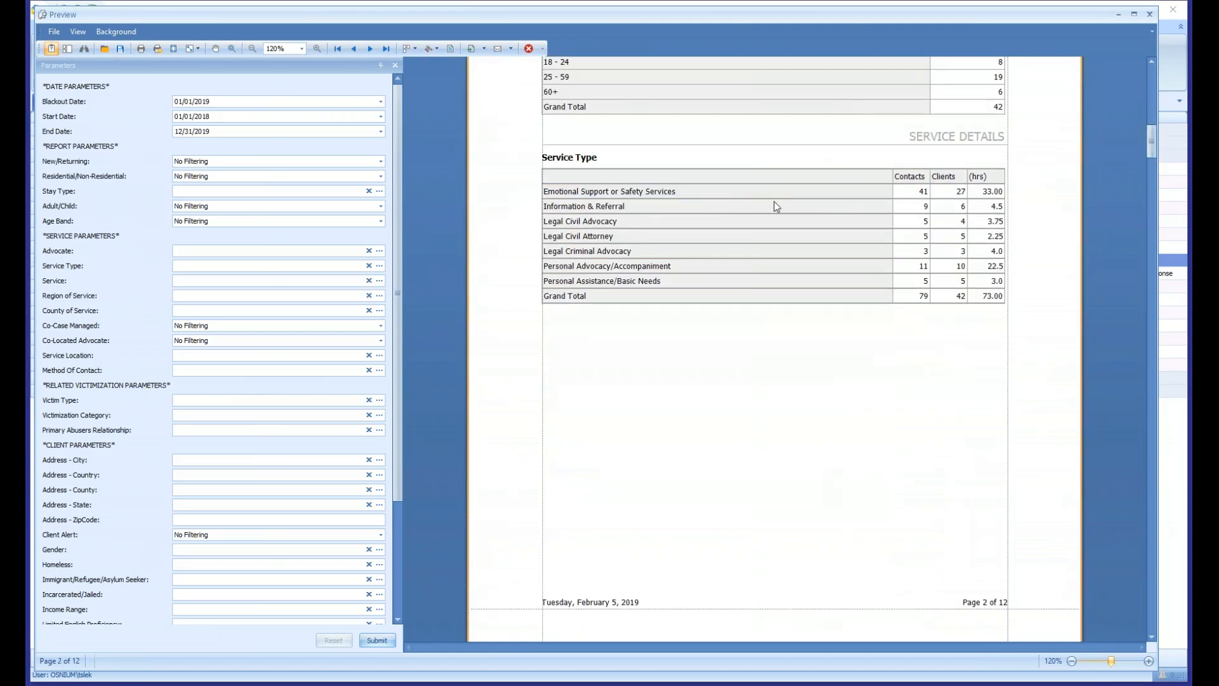
{"action": "scroll", "coordinate": [766, 194], "scroll_direction": "up", "scroll_amount": 2, "text": "ctrl"}
{"action": "left_click_drag", "start_coordinate": [736, 165], "coordinate": [1023, 166]}
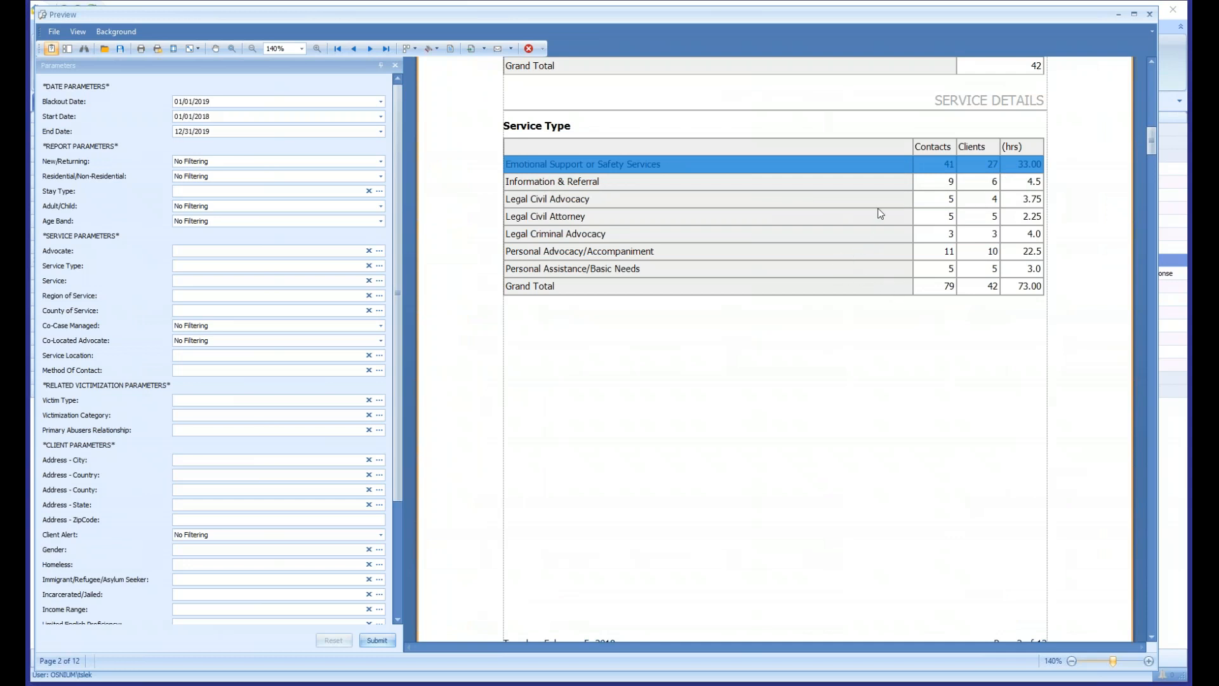
{"action": "scroll", "coordinate": [879, 209], "scroll_direction": "down", "scroll_amount": 9}
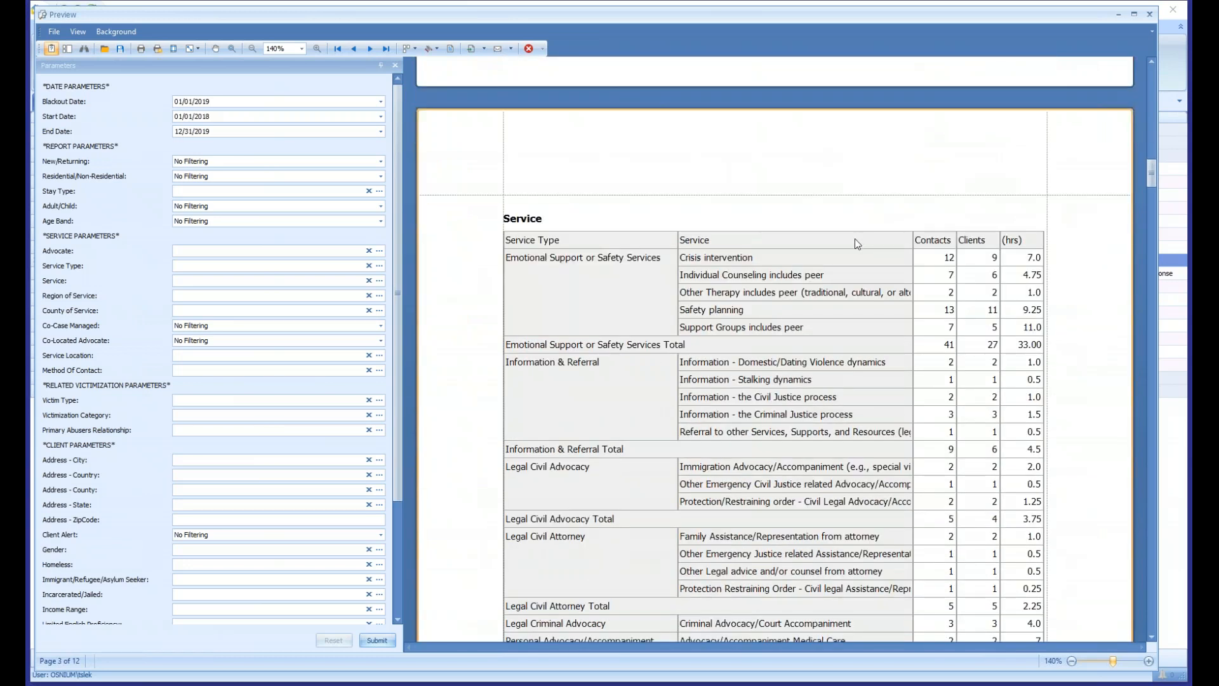
{"action": "scroll", "coordinate": [857, 243], "scroll_direction": "down", "scroll_amount": 3}
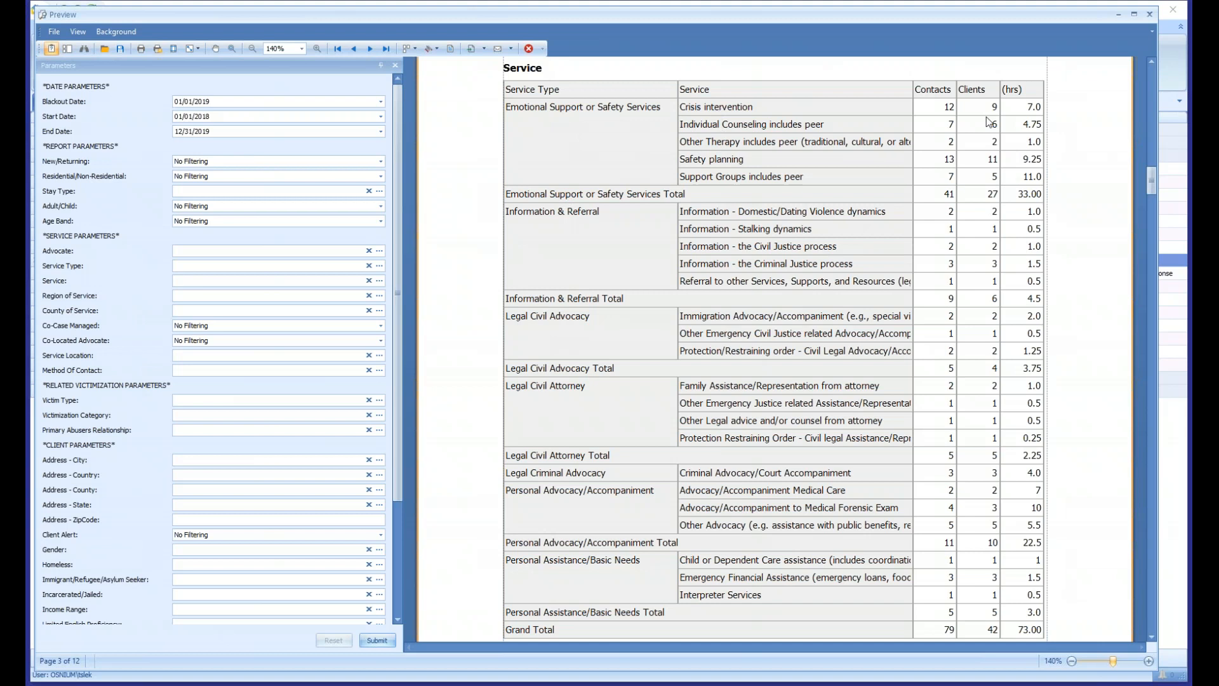
{"action": "left_click_drag", "start_coordinate": [727, 111], "coordinate": [1030, 114]}
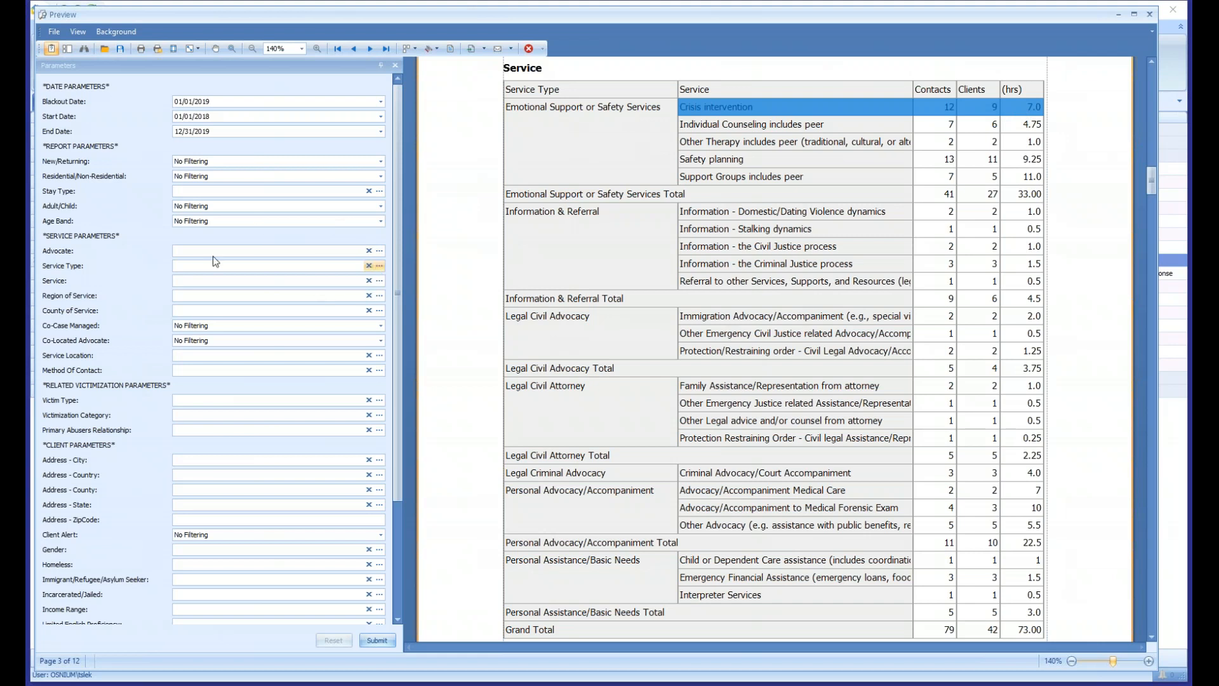
- Regenerate the report for the Service Type Emotional Support or Safety Services and check its service and client totals
{"action": "left_click", "coordinate": [375, 267]}
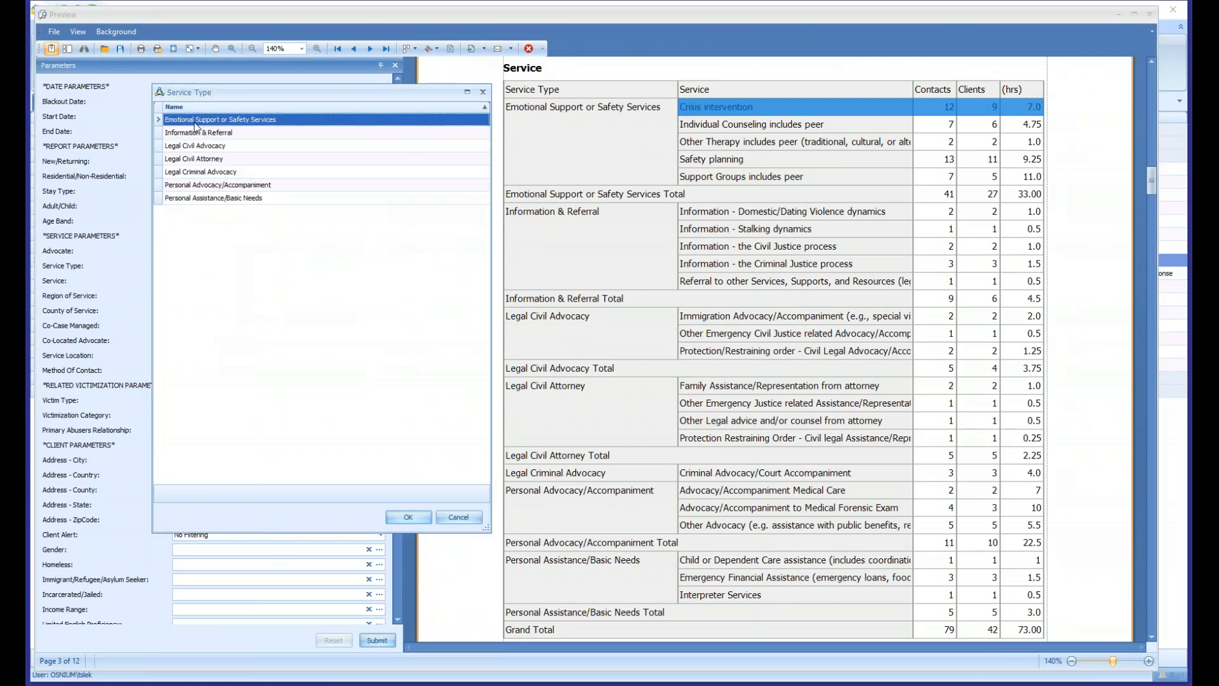
{"action": "left_click", "coordinate": [408, 518]}
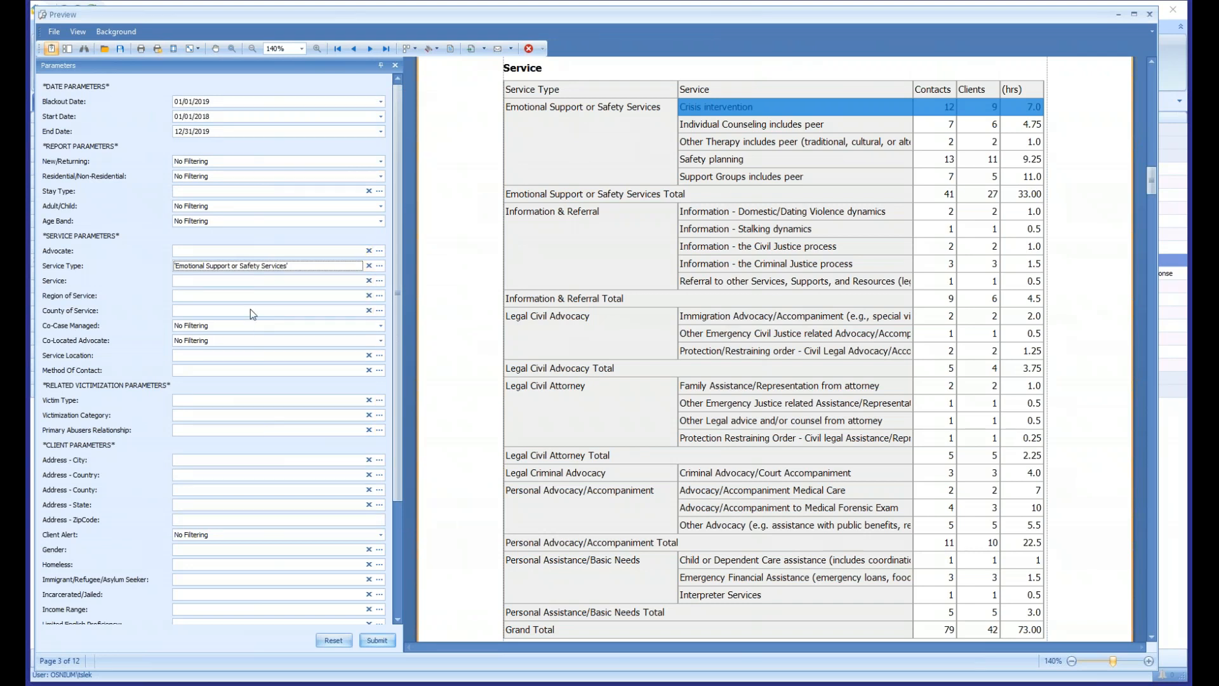
{"action": "left_click", "coordinate": [382, 642]}
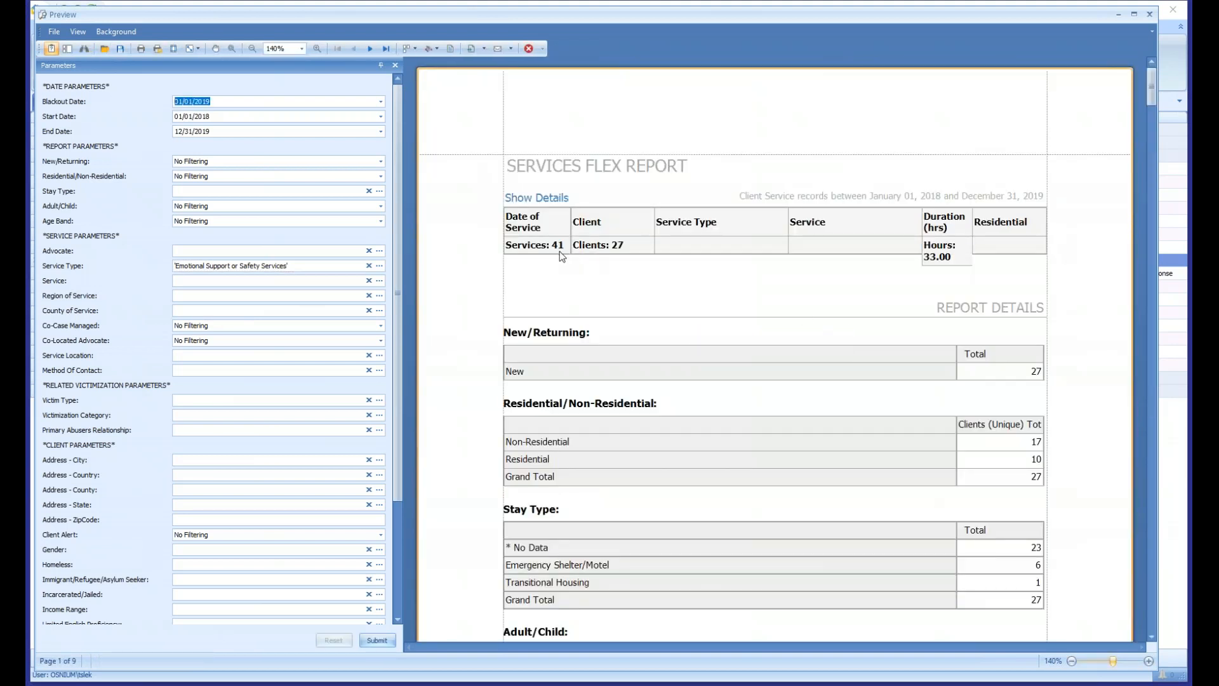
{"action": "left_click", "coordinate": [553, 251]}
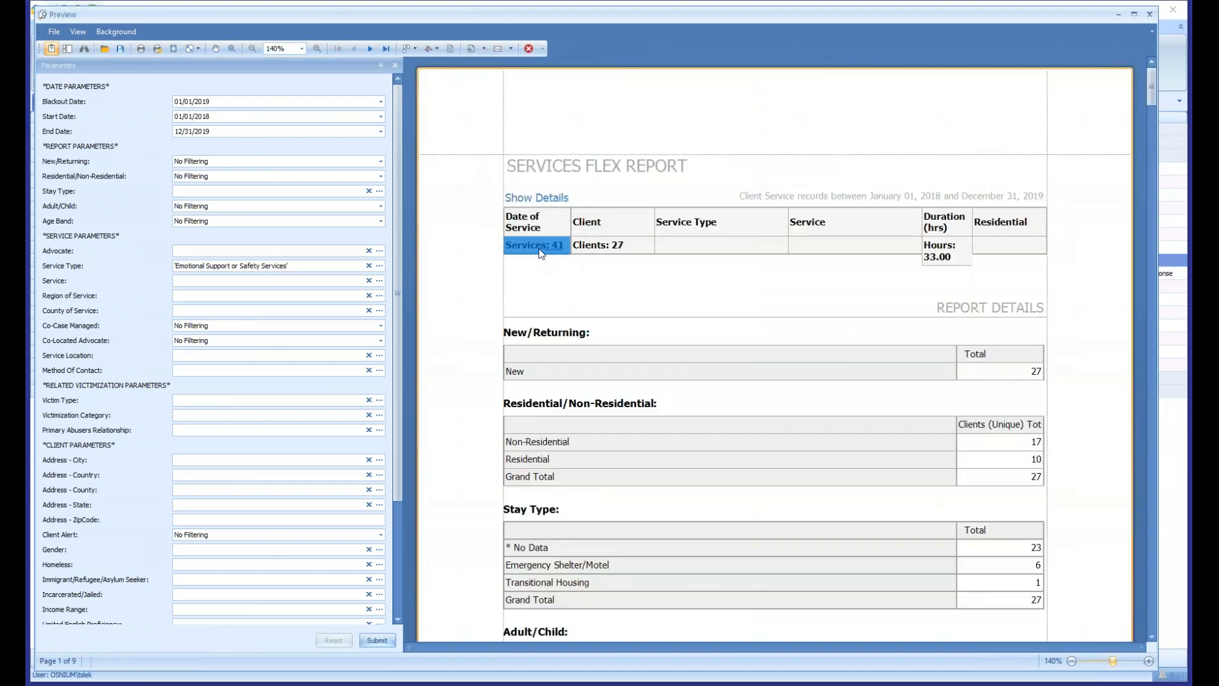
{"action": "left_click", "coordinate": [607, 250]}
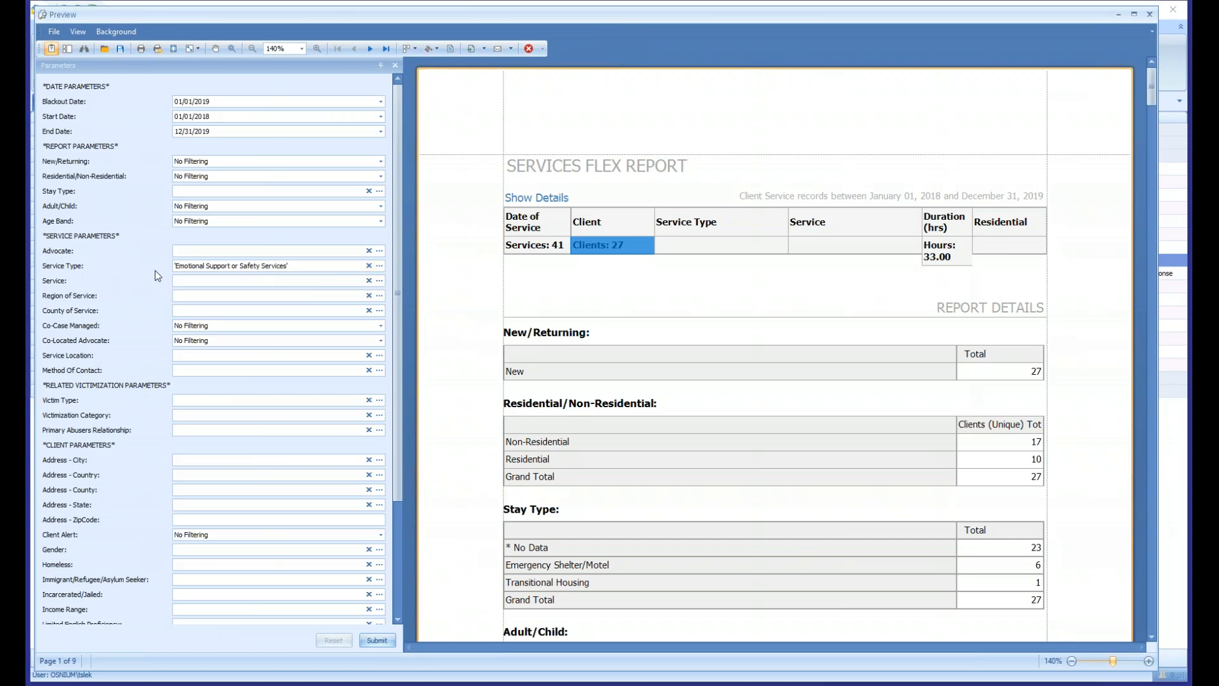
- Set the Service Type filter to Legal Civil Advocacy, Legal Civil Attorney and Legal Criminal Advocacy, and regenerate the report
{"action": "left_click", "coordinate": [379, 266]}
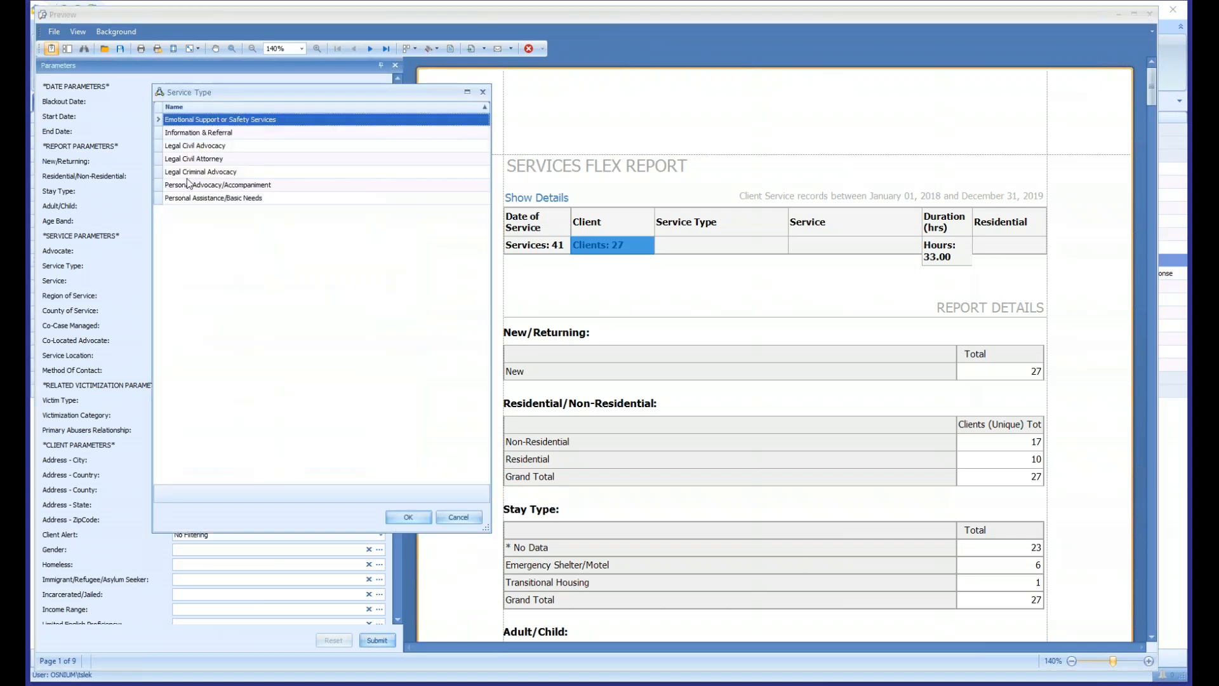
{"action": "left_click", "coordinate": [193, 147]}
{"action": "left_click", "coordinate": [193, 159], "text": "ctrl"}
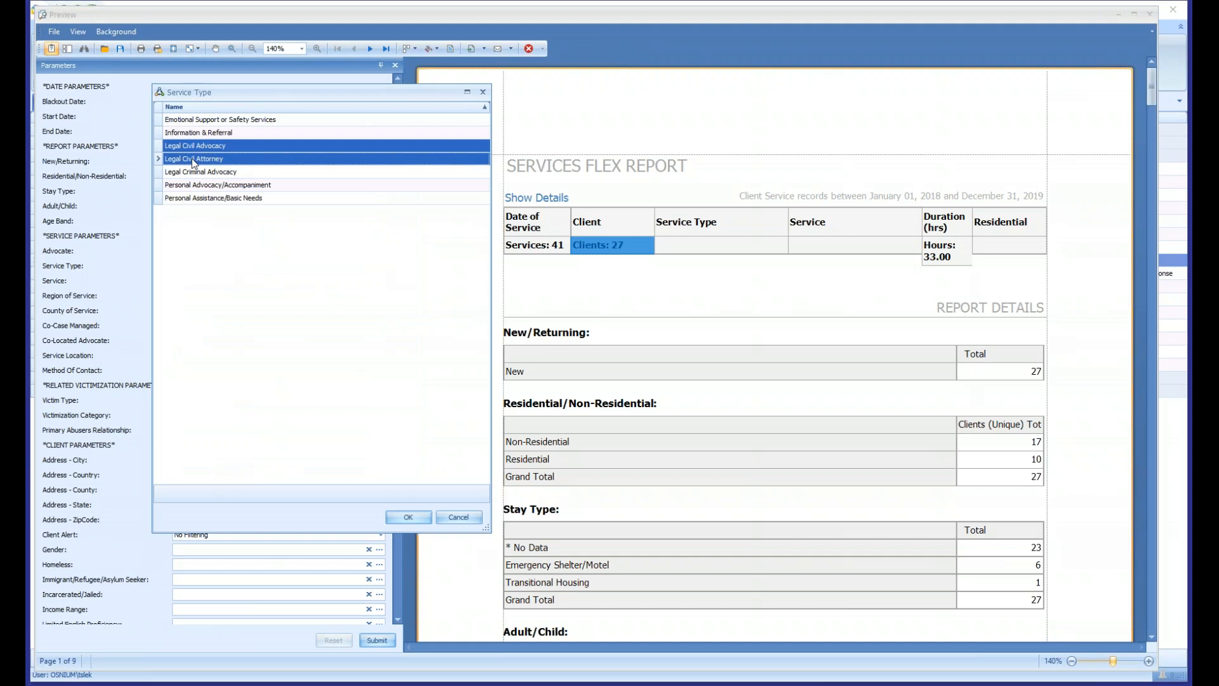
{"action": "left_click", "coordinate": [201, 172], "text": "ctrl"}
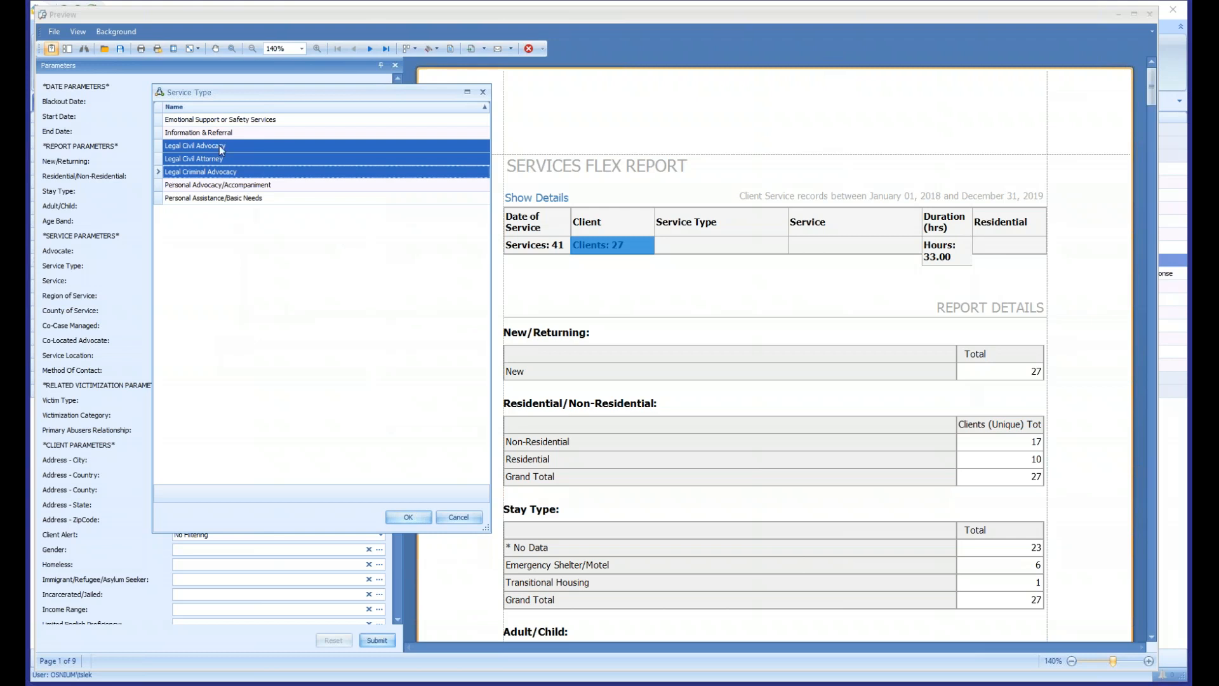
{"action": "left_click", "coordinate": [410, 517]}
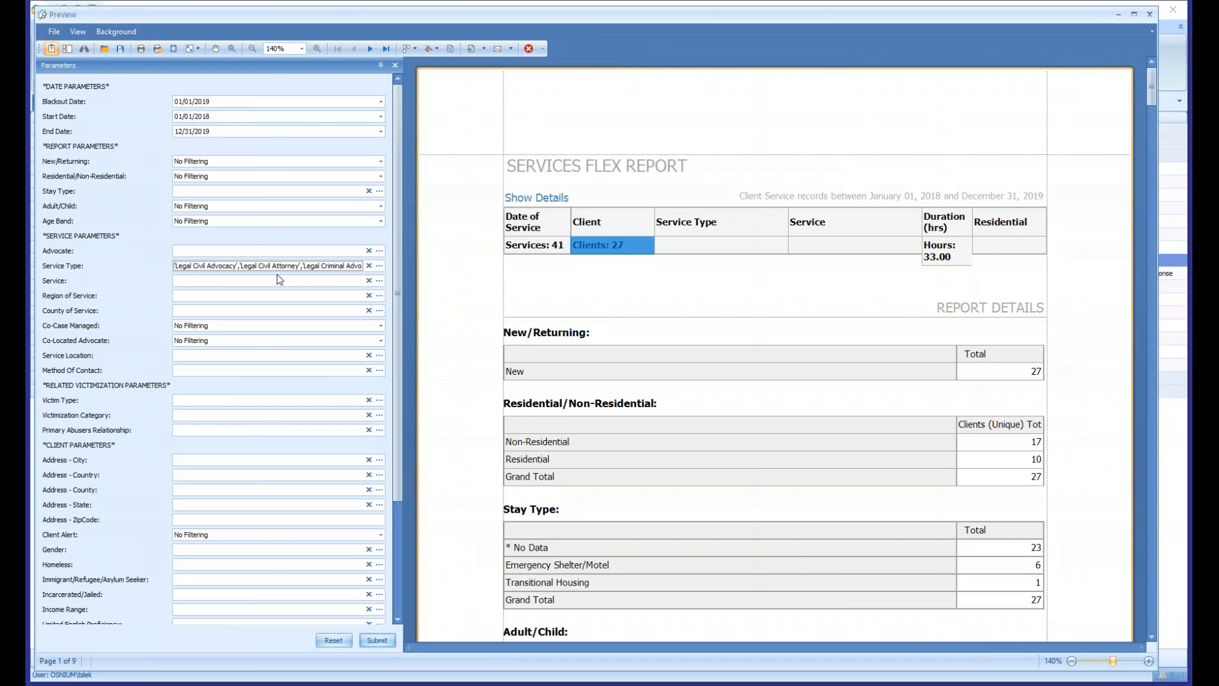
{"action": "left_click", "coordinate": [377, 640]}
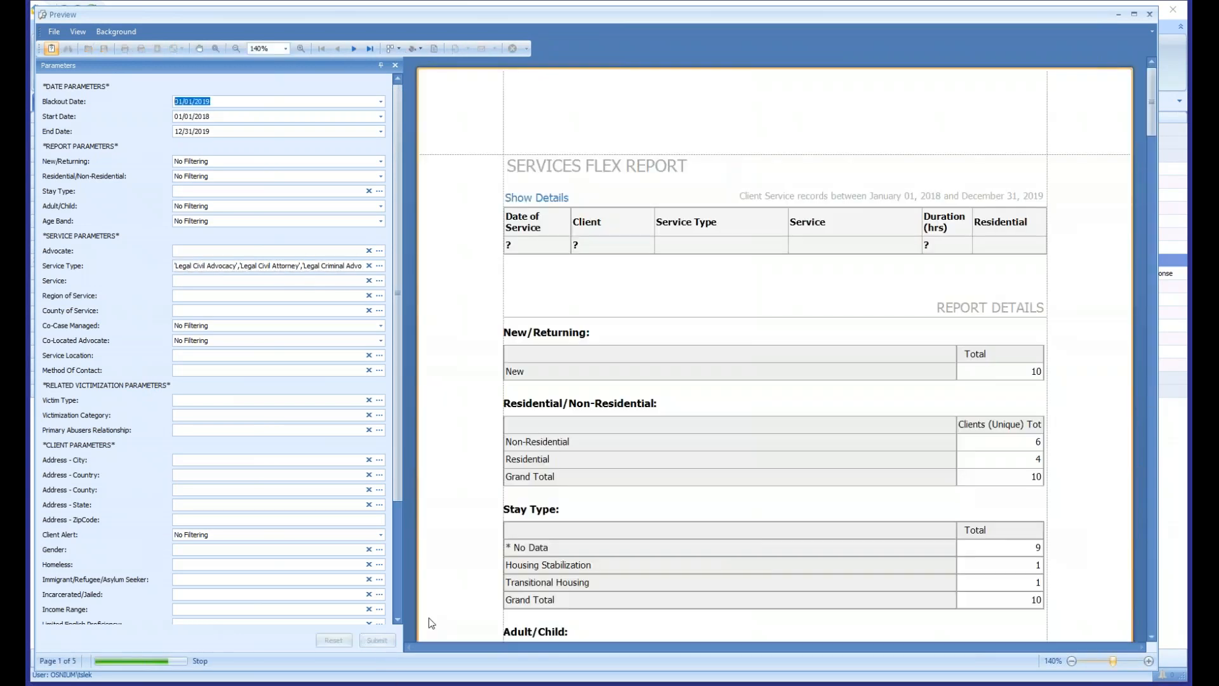
{"action": "left_click", "coordinate": [543, 202]}
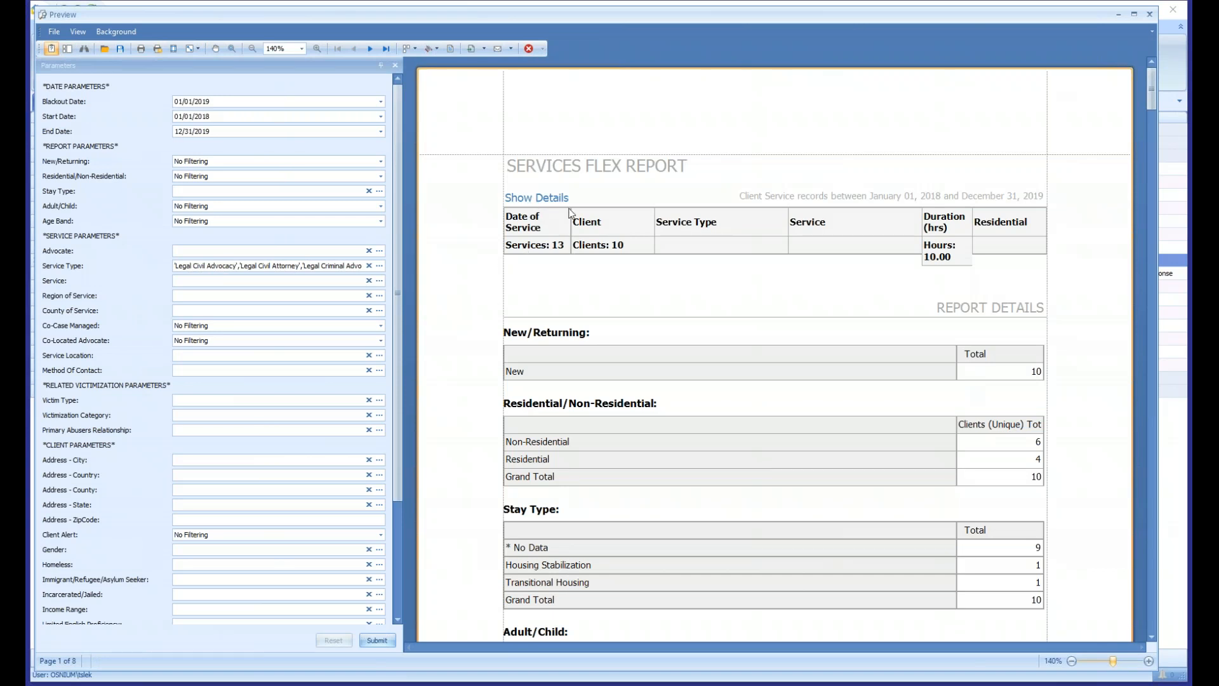
- Replace the Service Type filter with Emotional Support or Safety Services and regenerate the report
{"action": "scroll", "coordinate": [574, 219], "scroll_direction": "down", "scroll_amount": 1}
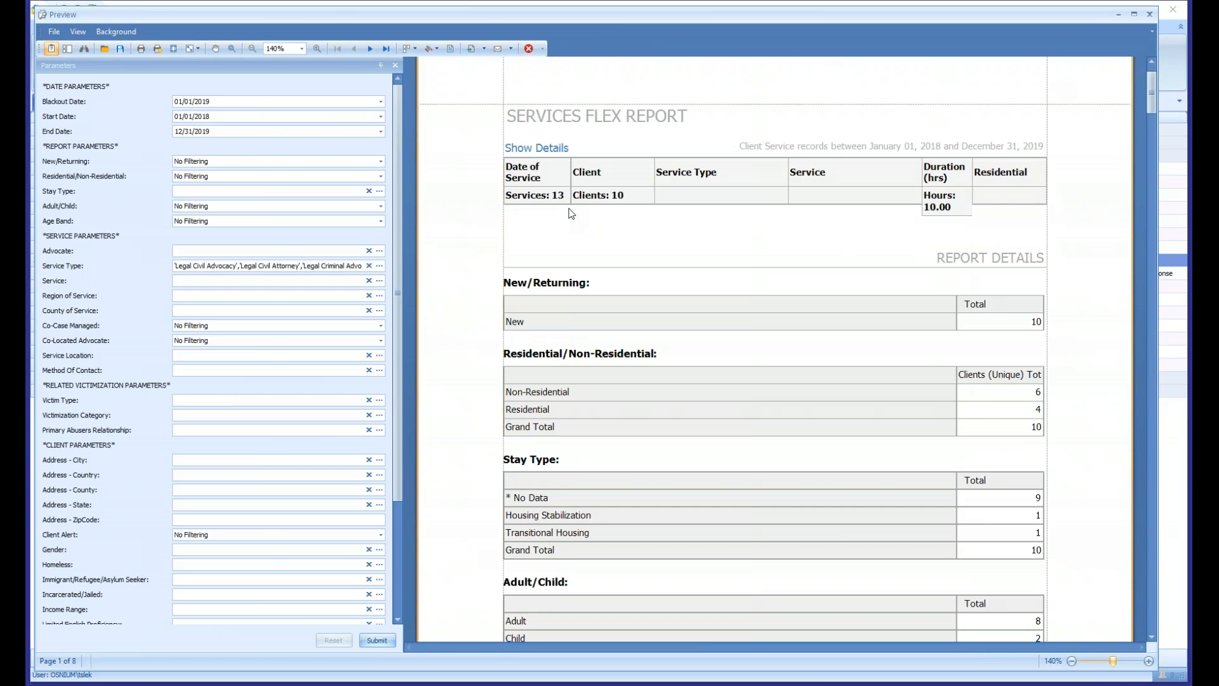
{"action": "left_click", "coordinate": [368, 265]}
{"action": "left_click", "coordinate": [379, 265]}
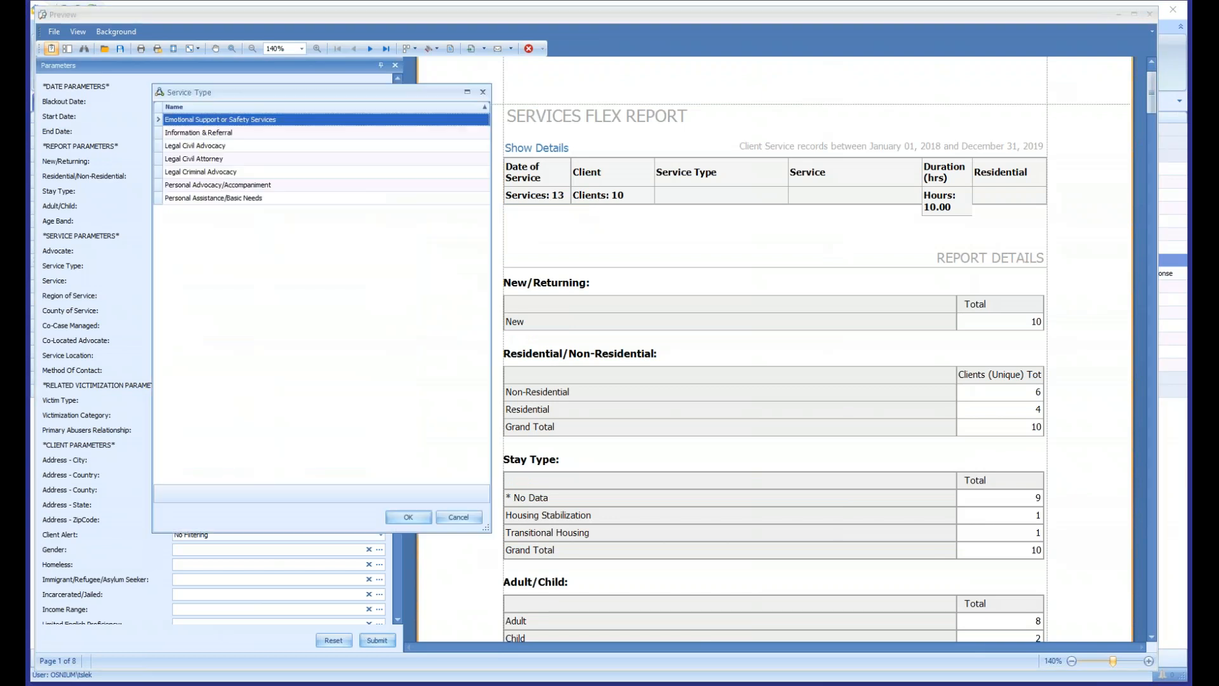
{"action": "left_click", "coordinate": [409, 517]}
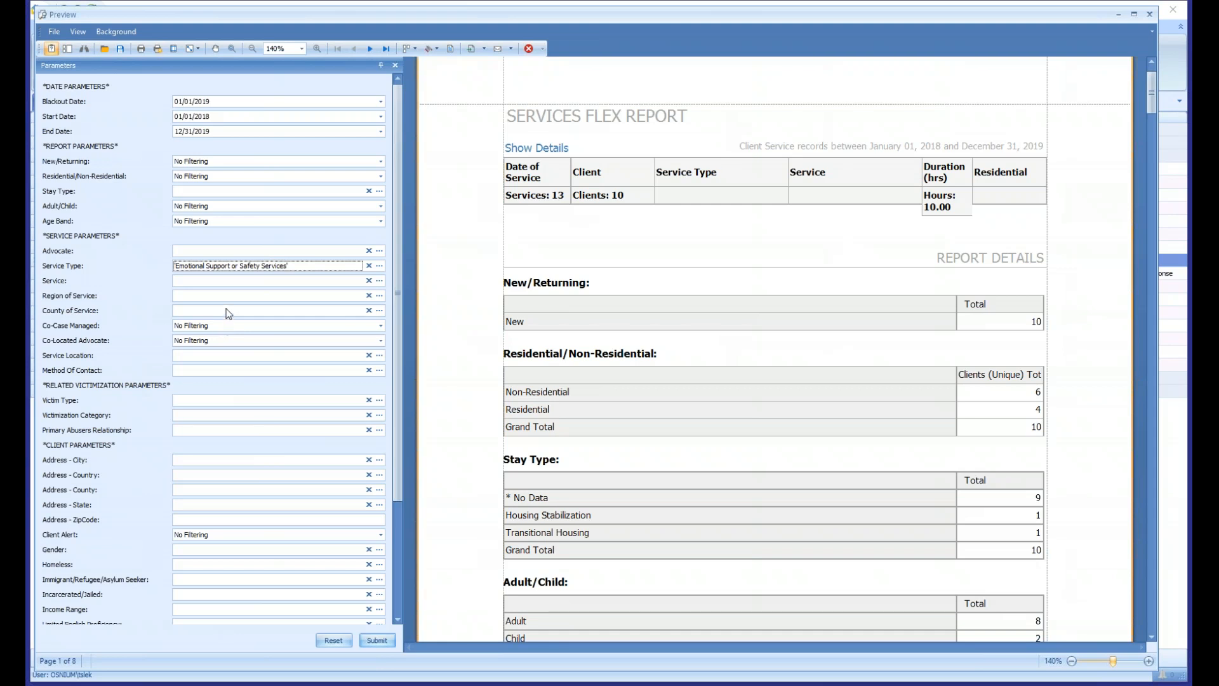
{"action": "left_click", "coordinate": [377, 640]}
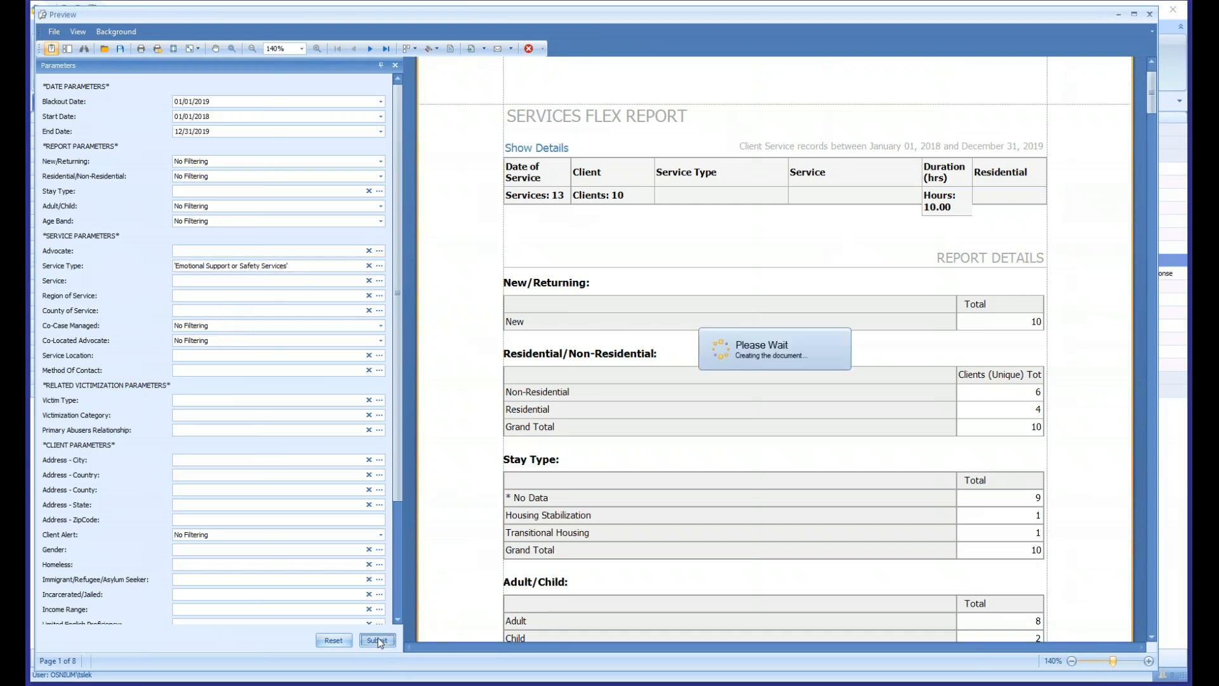
- Locate TRAINING\OregonUser13 in the report's Advocate table, set the Advocate filter to that account and regenerate the report
{"action": "left_click_drag", "start_coordinate": [1150, 96], "coordinate": [1151, 217]}
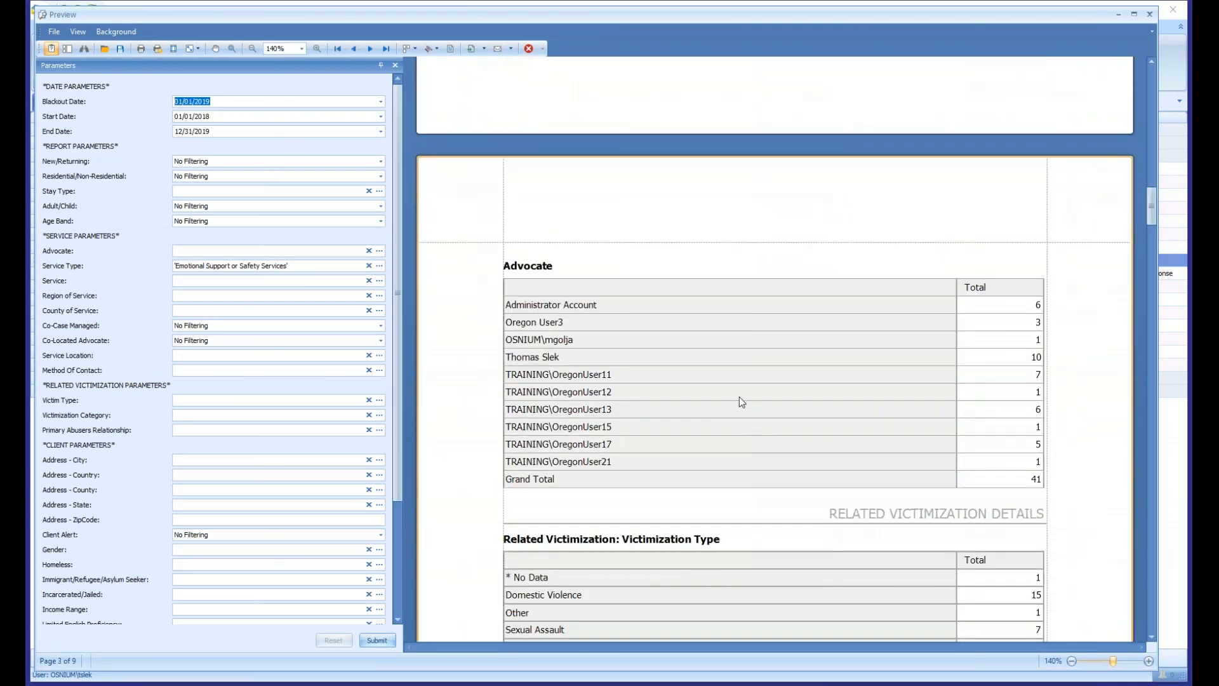
{"action": "left_click", "coordinate": [1008, 410]}
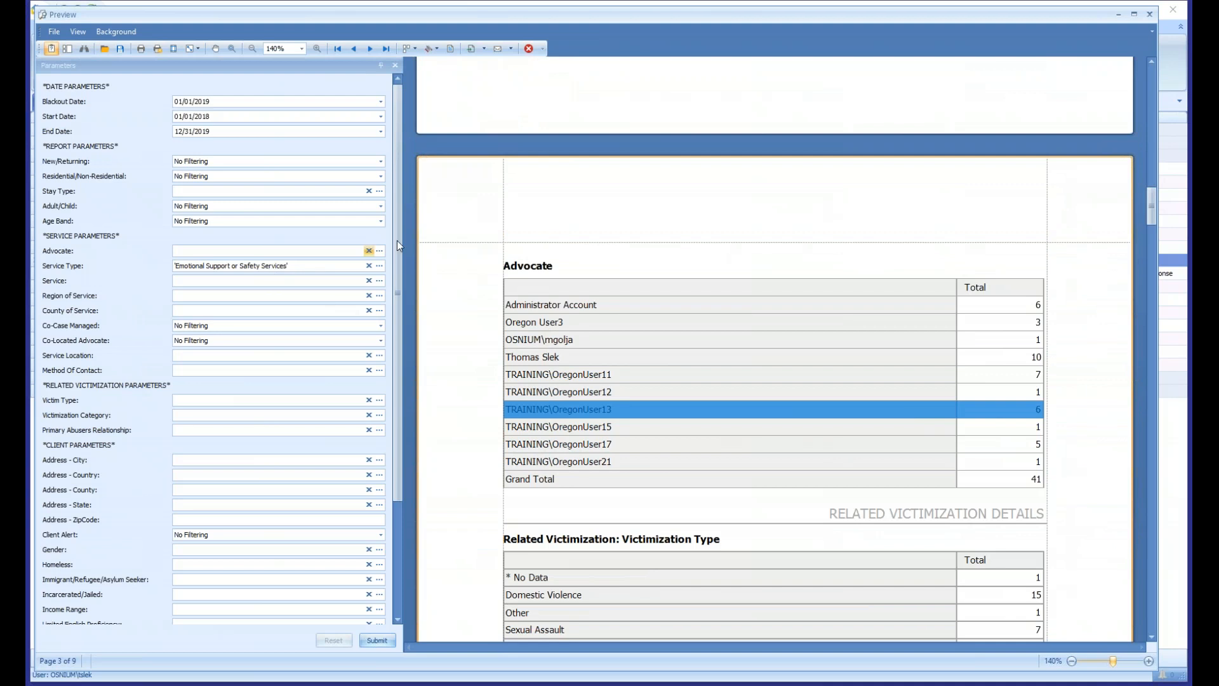
{"action": "left_click", "coordinate": [379, 251]}
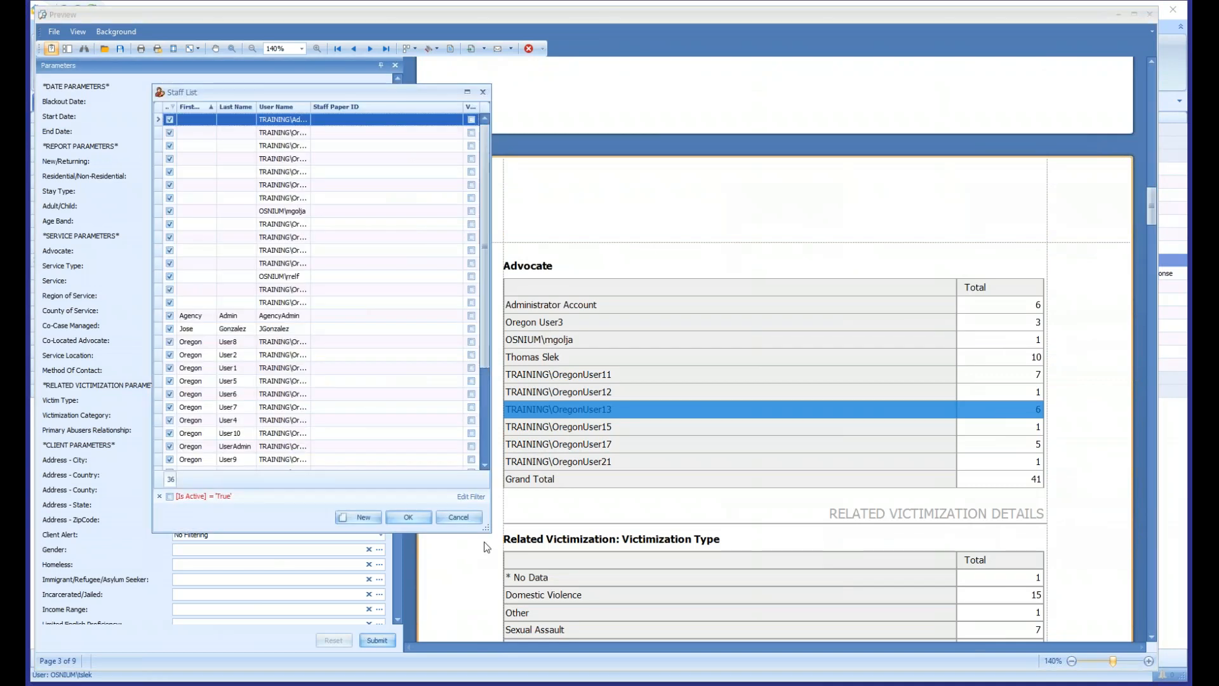
{"action": "left_click_drag", "start_coordinate": [488, 528], "coordinate": [1001, 561]}
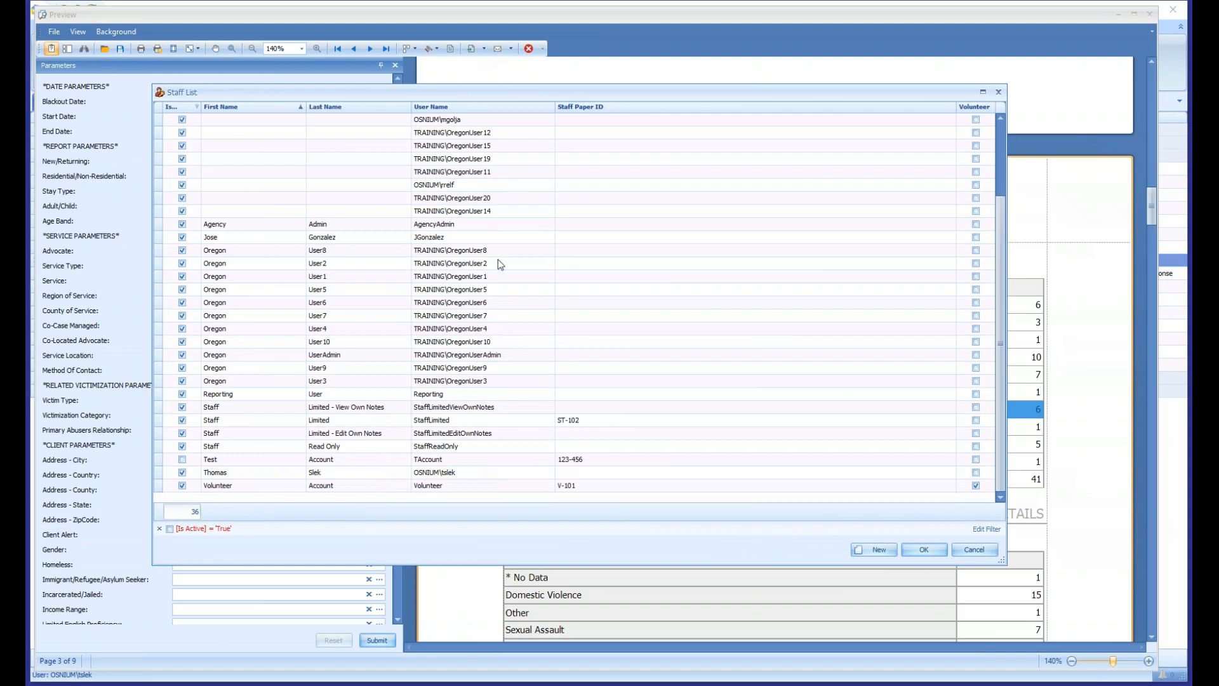
{"action": "scroll", "coordinate": [497, 333], "scroll_direction": "up", "scroll_amount": 3}
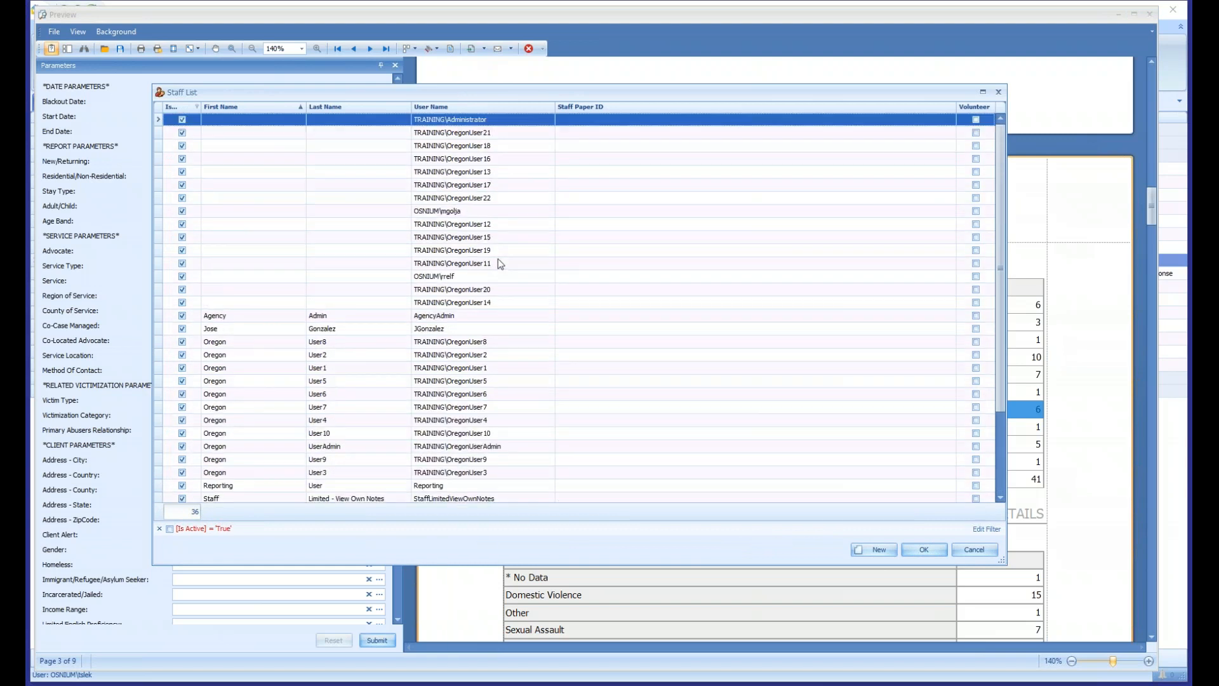
{"action": "left_click", "coordinate": [488, 172]}
{"action": "left_click", "coordinate": [924, 550]}
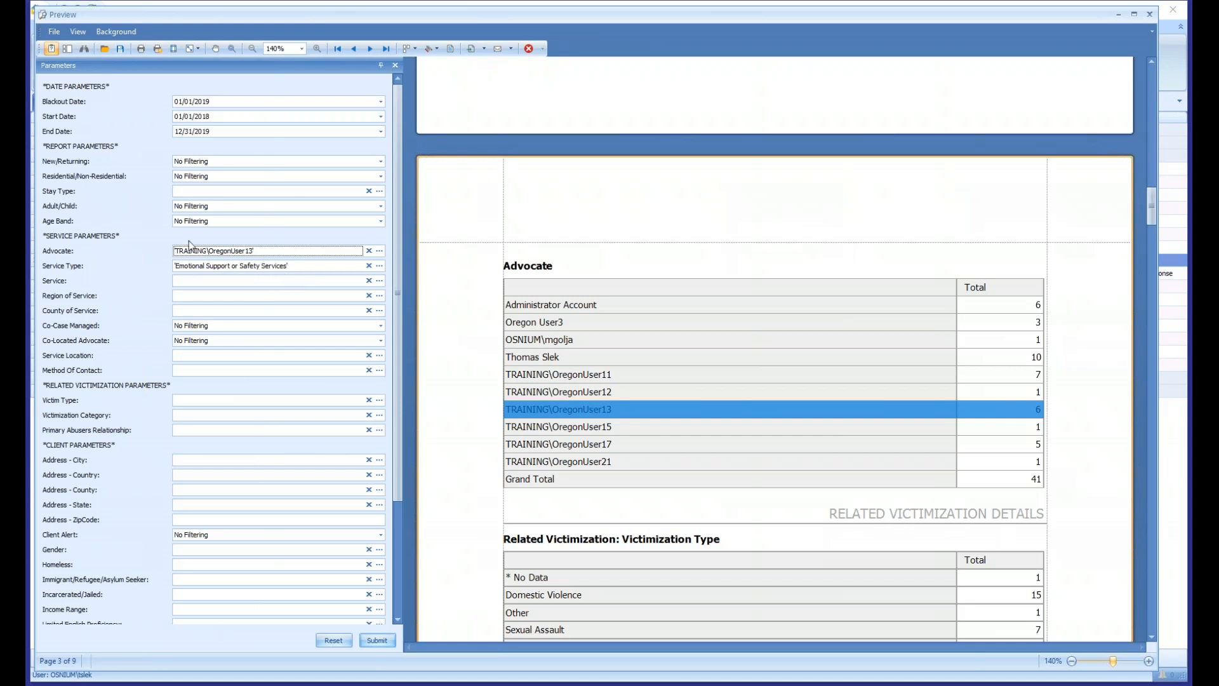
{"action": "left_click", "coordinate": [380, 641]}
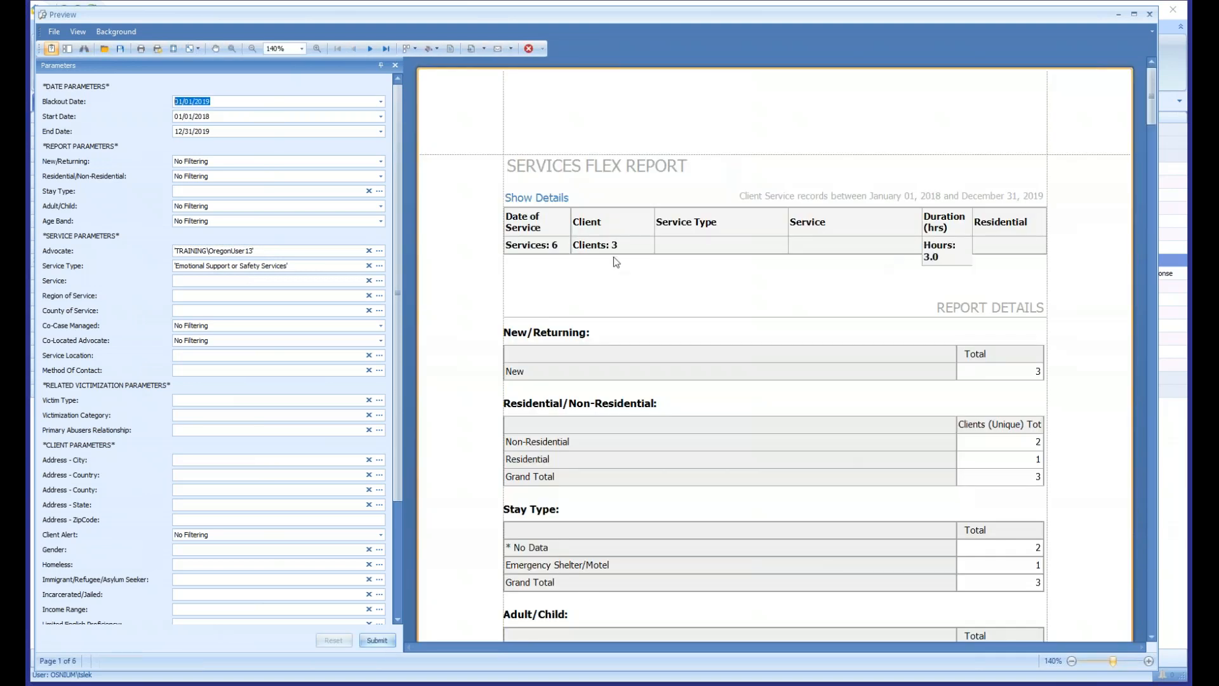
- Show the individual service details and examine the listed service records for this advocate
{"action": "left_click", "coordinate": [621, 252]}
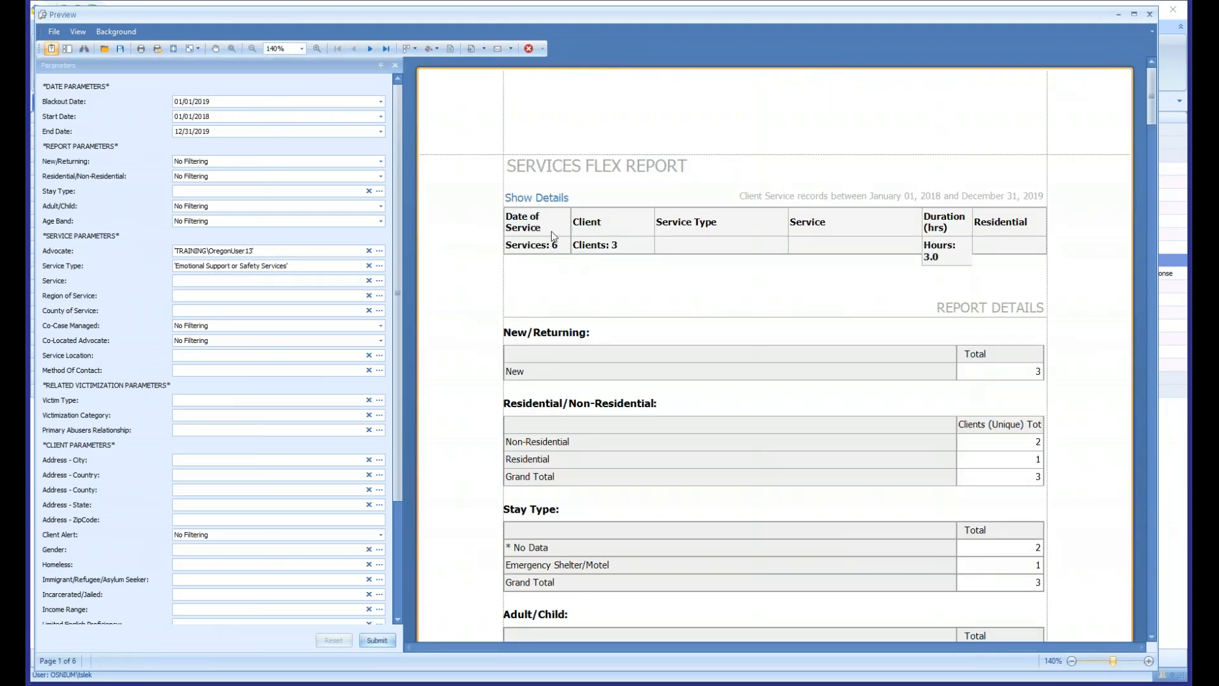
{"action": "left_click", "coordinate": [551, 200]}
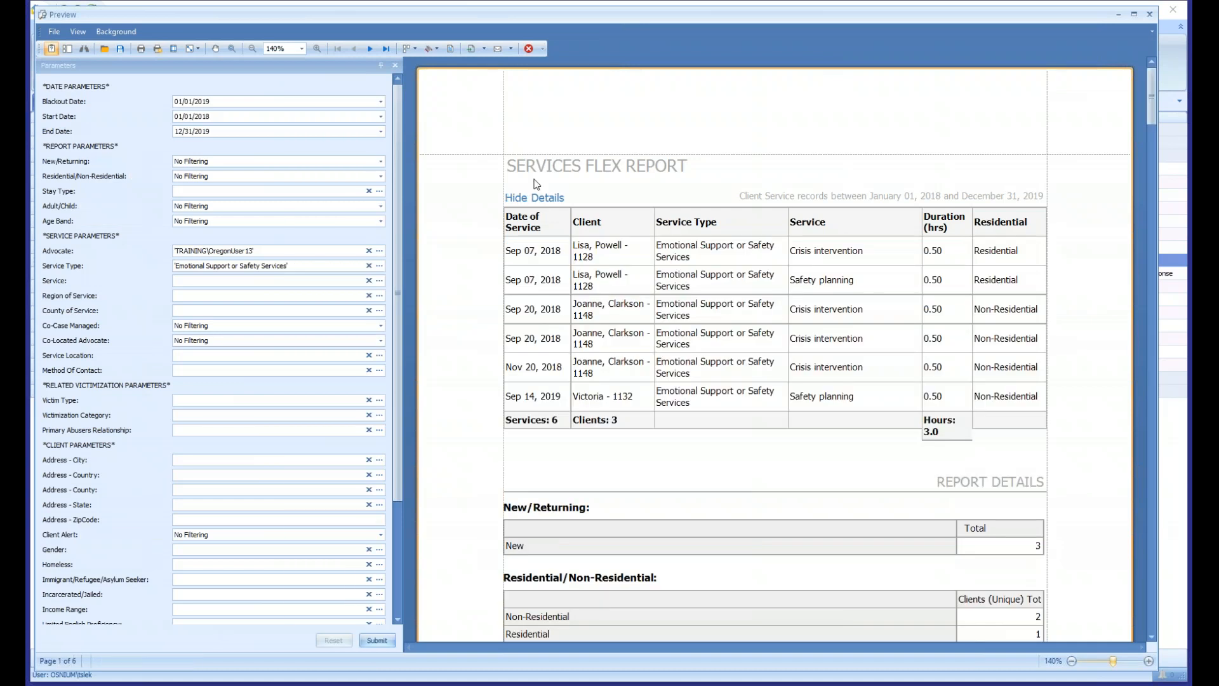
{"action": "left_click_drag", "start_coordinate": [535, 251], "coordinate": [1018, 393]}
- Try an Address - City filter of Arlington, Athena, Banks, Barlow, Bonanza and Brookings, and clear it without regenerating the report
{"action": "scroll", "coordinate": [223, 276], "scroll_direction": "down", "scroll_amount": 2}
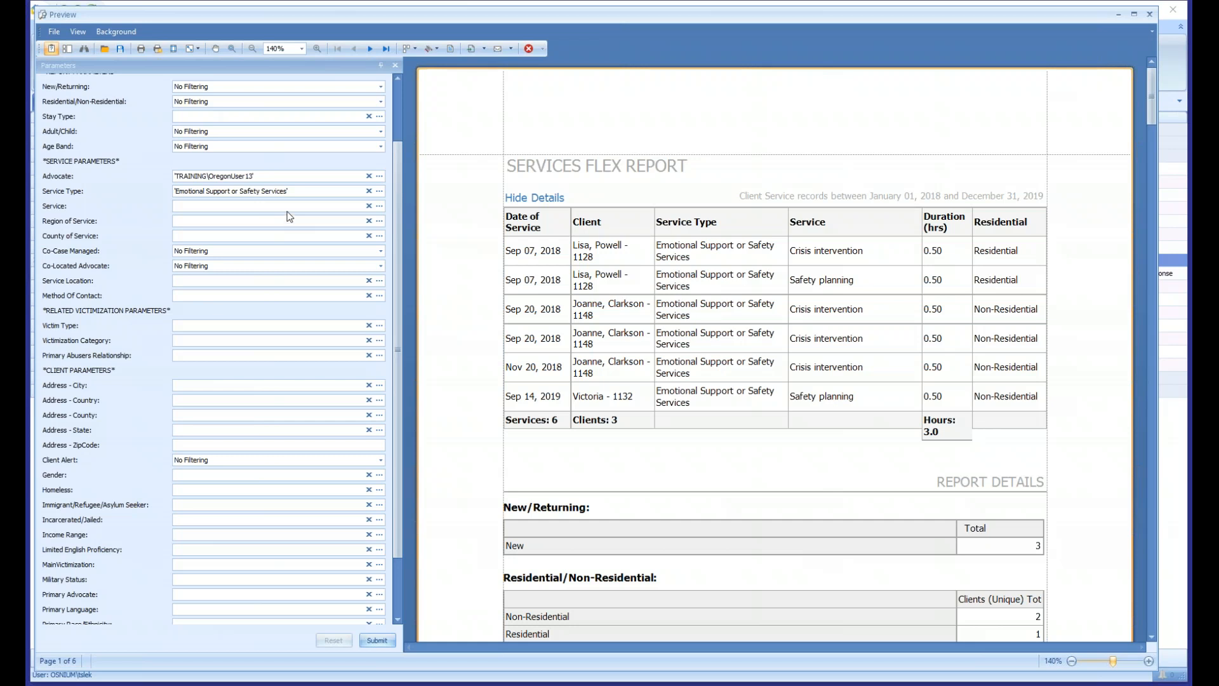
{"action": "scroll", "coordinate": [291, 197], "scroll_direction": "down", "scroll_amount": 2}
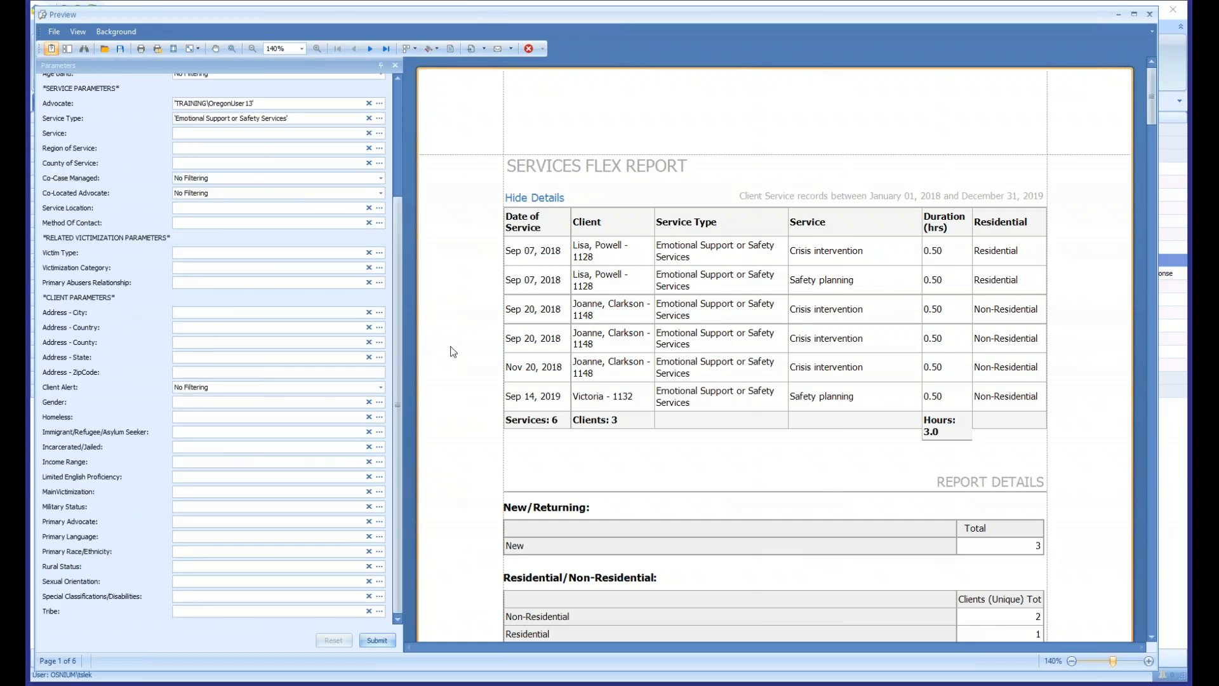
{"action": "left_click", "coordinate": [379, 313]}
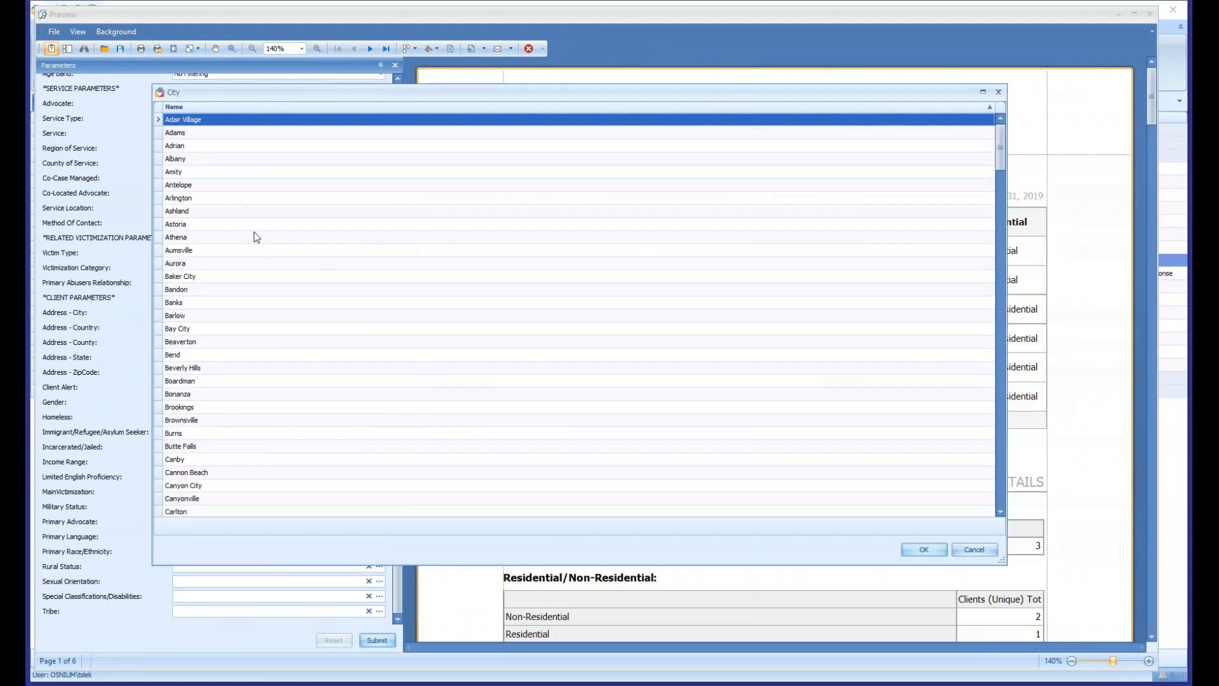
{"action": "left_click", "coordinate": [256, 237]}
{"action": "left_click", "coordinate": [356, 394], "text": "ctrl"}
{"action": "left_click", "coordinate": [359, 407], "text": "ctrl"}
{"action": "left_click", "coordinate": [273, 315], "text": "ctrl"}
{"action": "left_click", "coordinate": [264, 302], "text": "ctrl"}
{"action": "left_click", "coordinate": [251, 197], "text": "ctrl"}
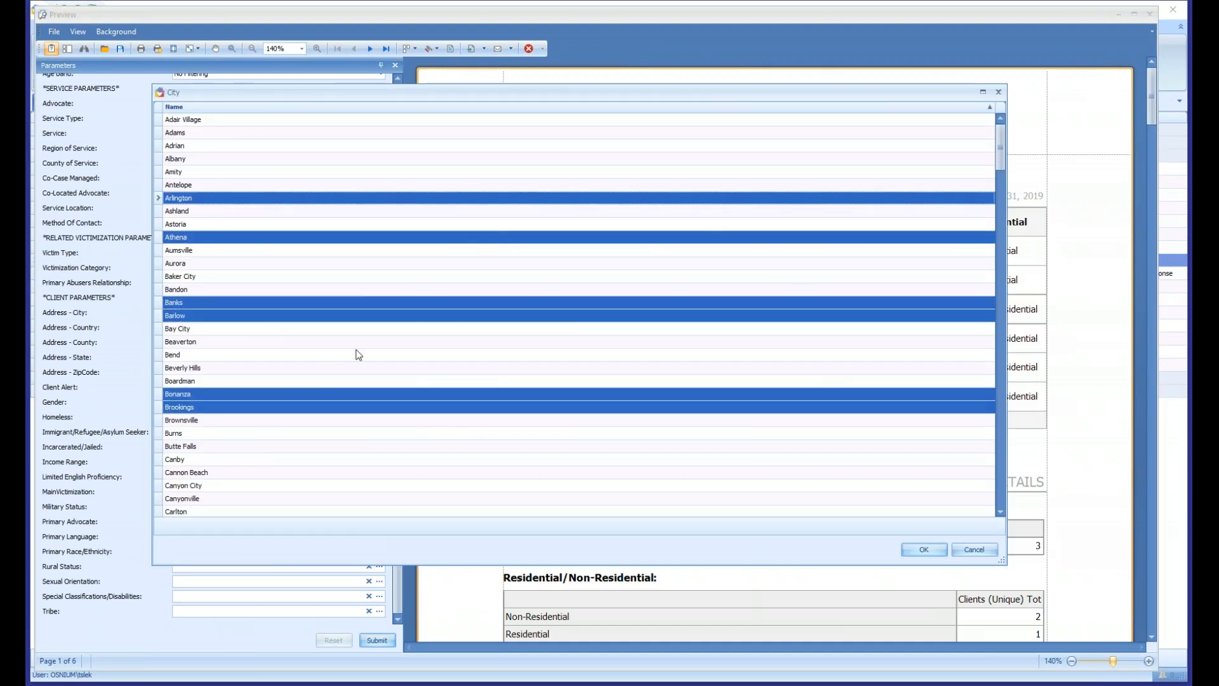
{"action": "left_click", "coordinate": [924, 550]}
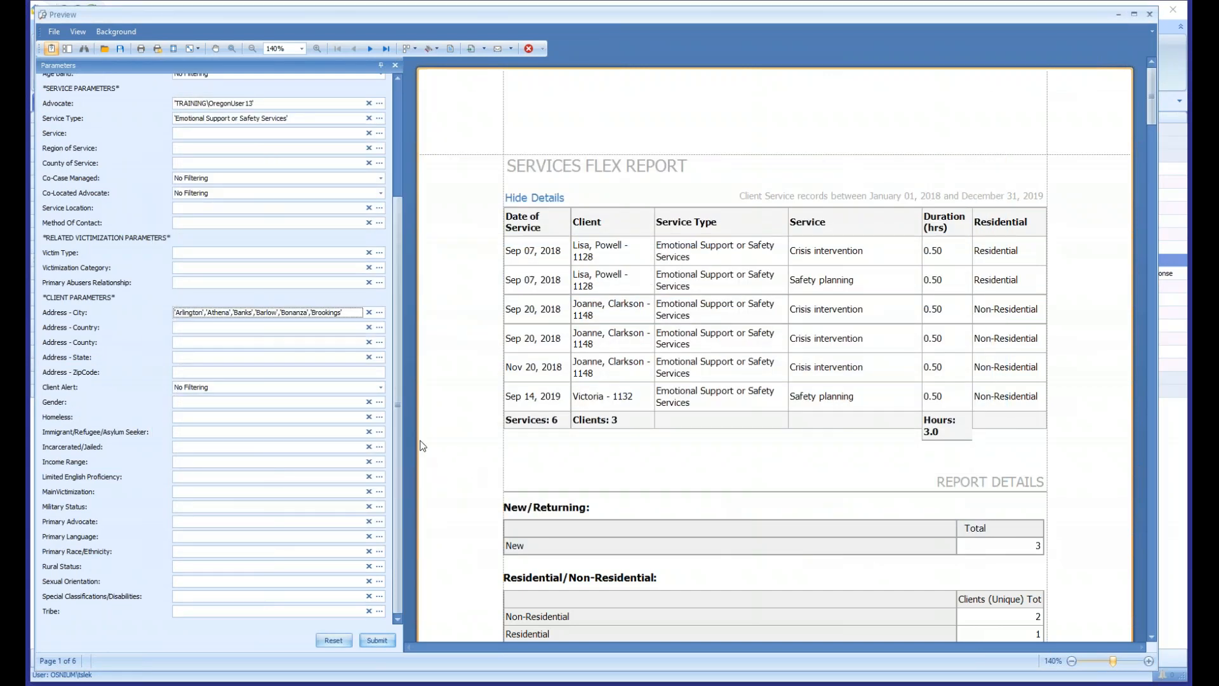
{"action": "left_click", "coordinate": [368, 311]}
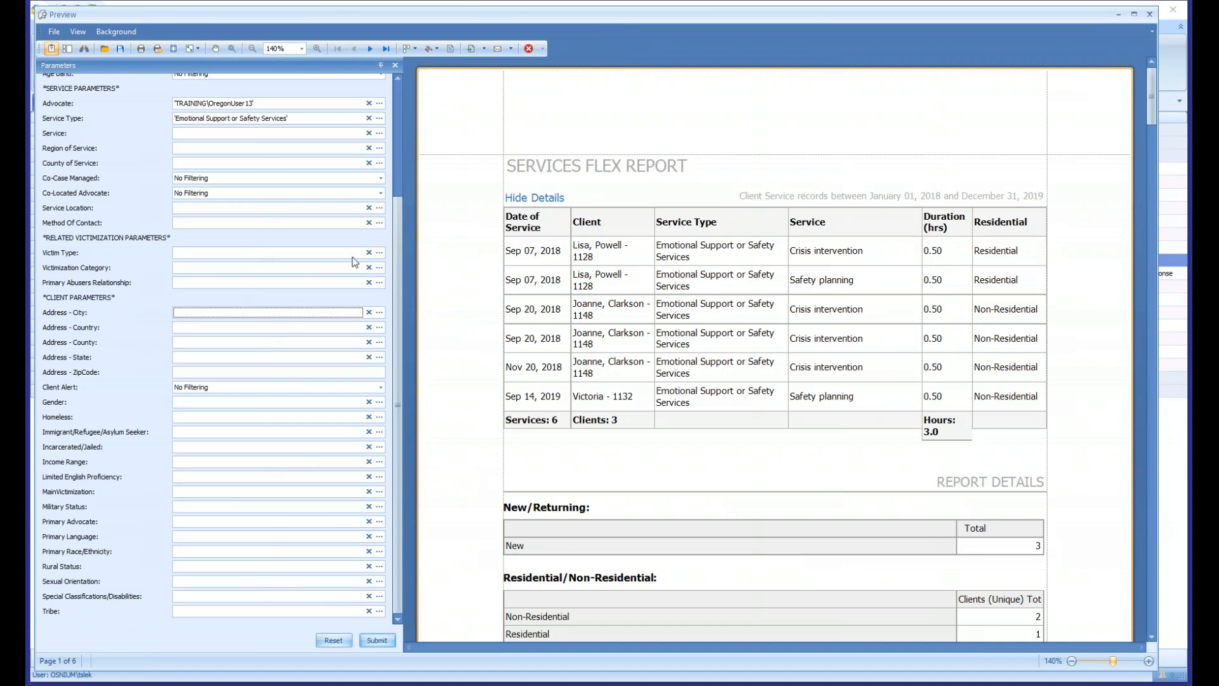
- Regenerate the report with Victim Type Primary and Victimization Category Sexual Assault, and hide the individual service details
{"action": "left_click", "coordinate": [379, 253]}
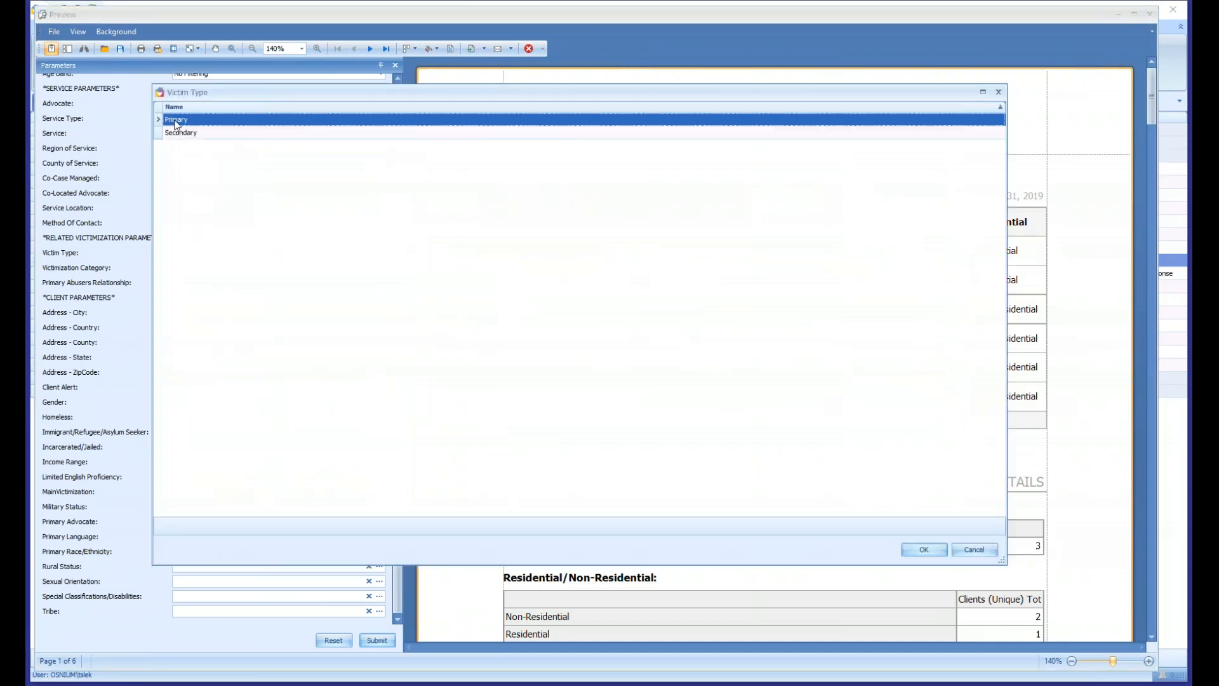
{"action": "left_click", "coordinate": [925, 549]}
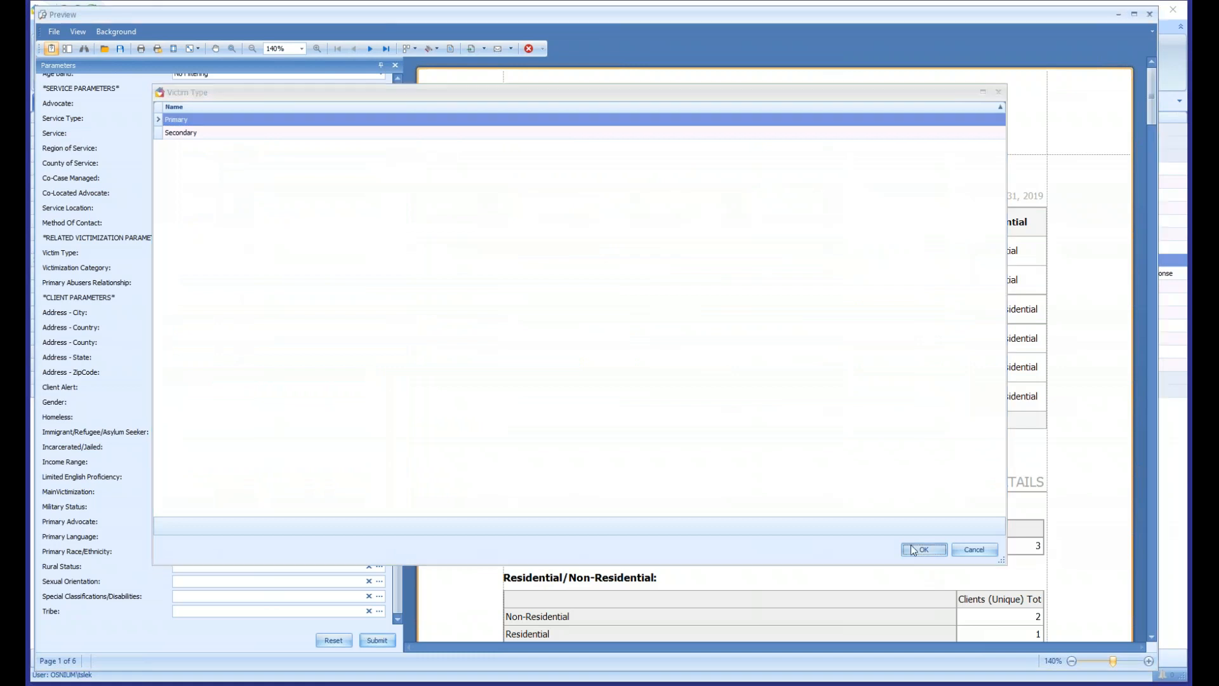
{"action": "left_click", "coordinate": [379, 267]}
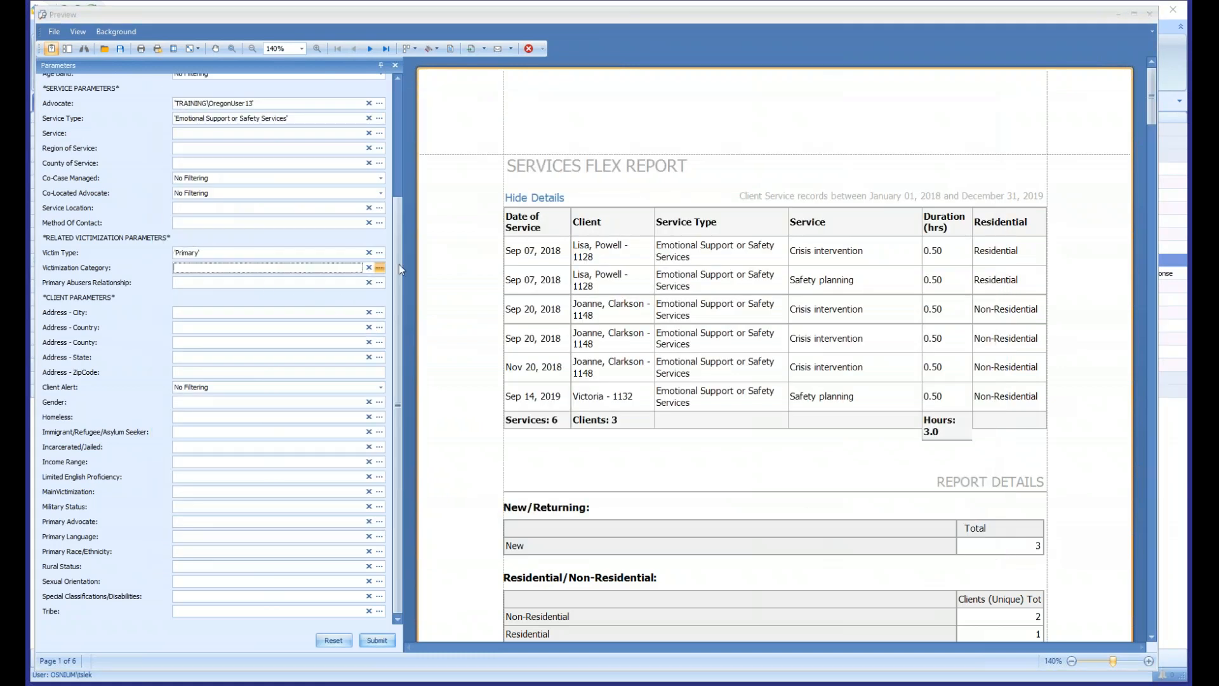
{"action": "left_click", "coordinate": [186, 146]}
{"action": "left_click", "coordinate": [910, 548]}
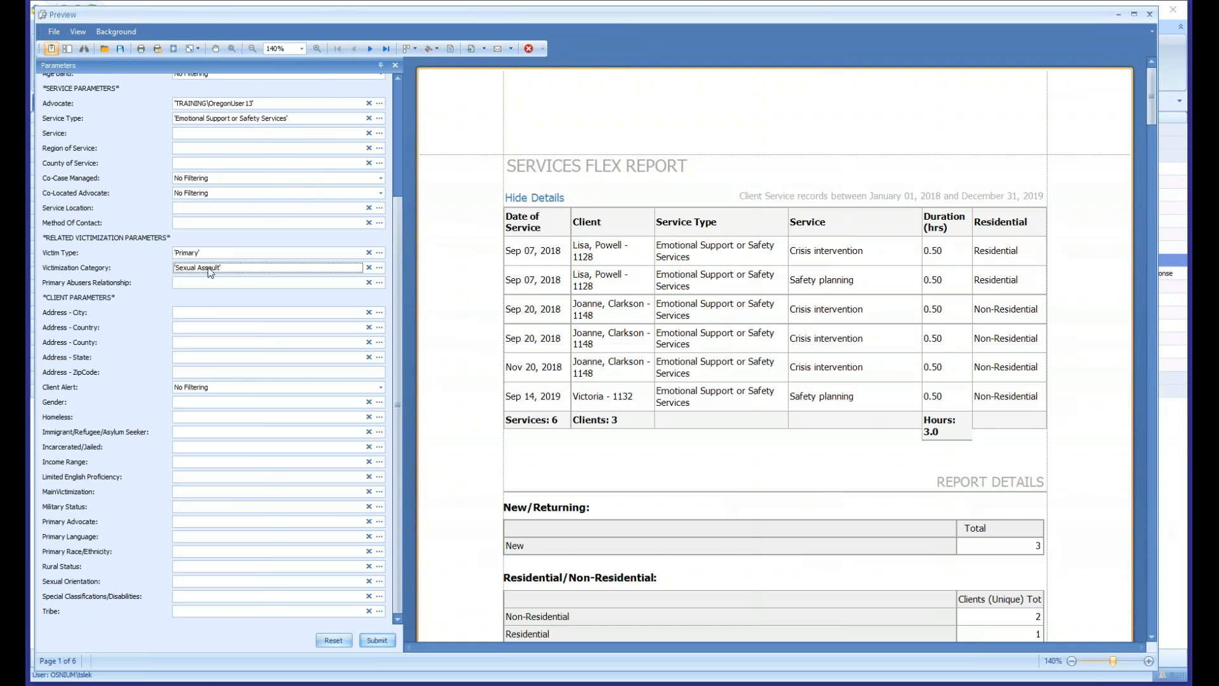
{"action": "scroll", "coordinate": [229, 301], "scroll_direction": "up", "scroll_amount": 5}
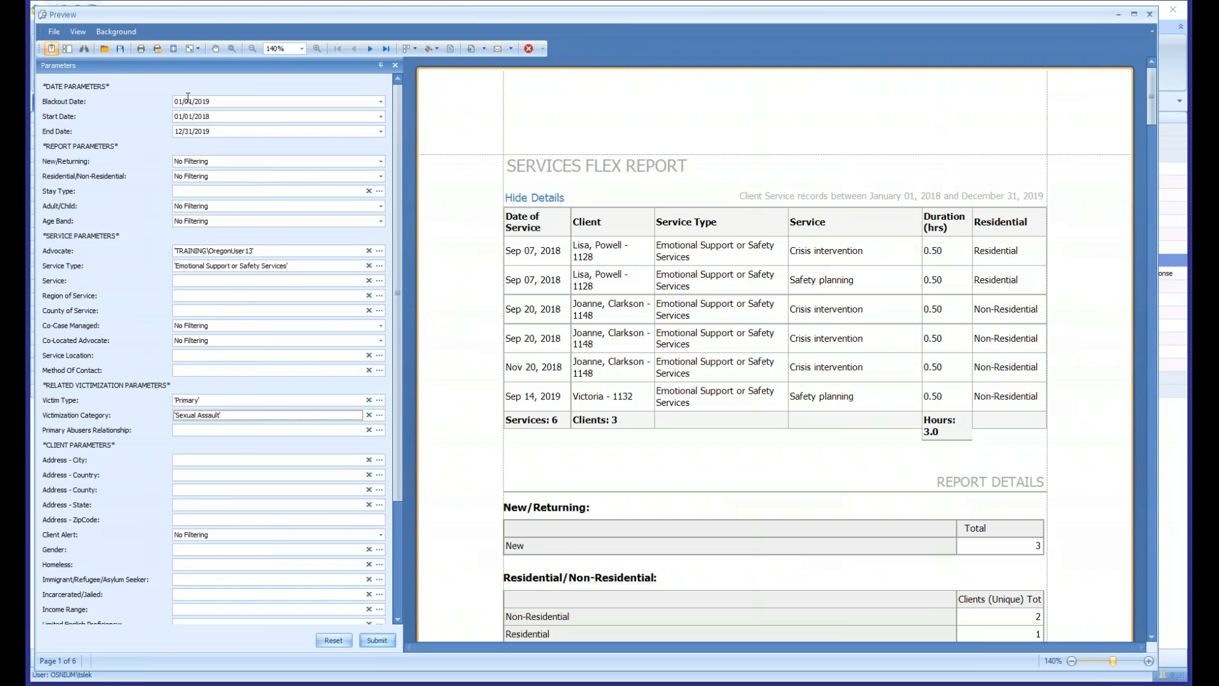
{"action": "left_click", "coordinate": [383, 639]}
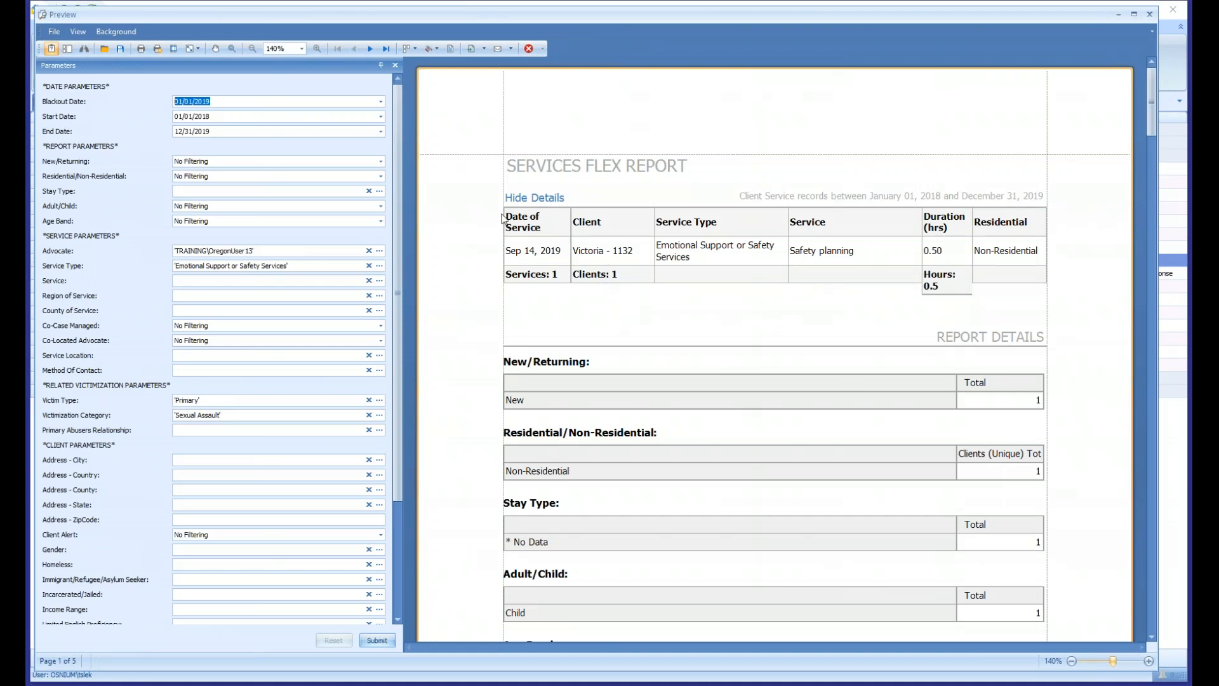
{"action": "left_click", "coordinate": [526, 198]}
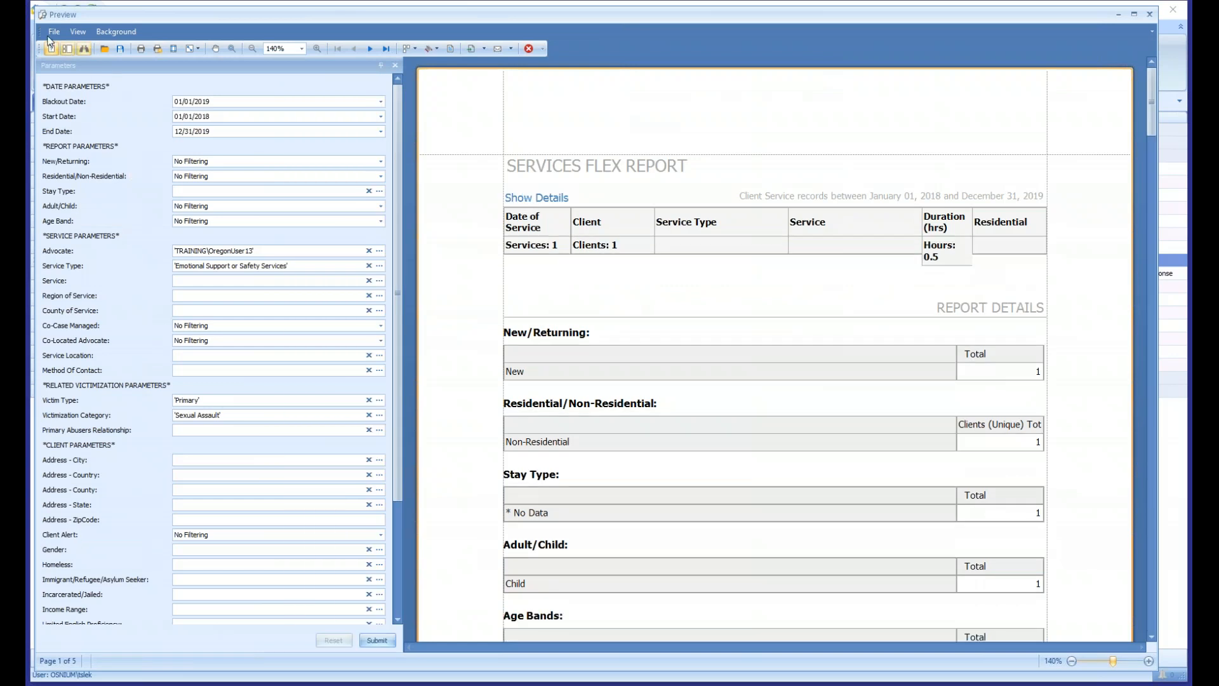
- Check which file formats the report can be exported to, and close the report preview
{"action": "left_click", "coordinate": [53, 31]}
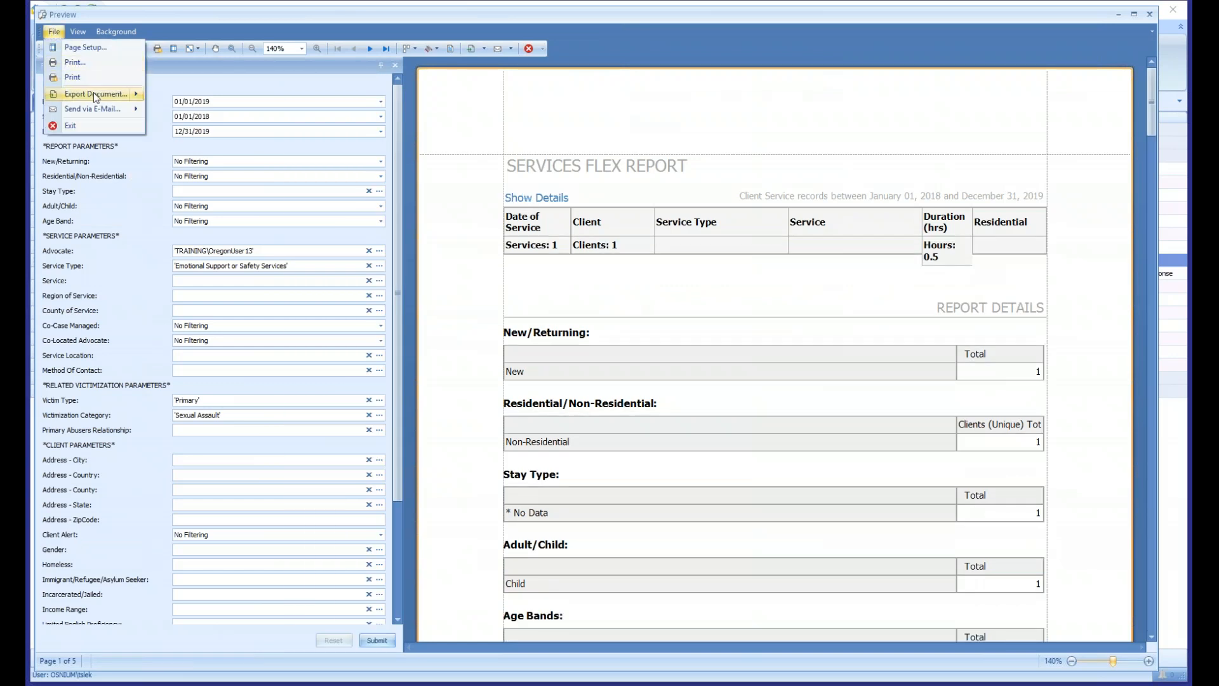
{"action": "mouse_move", "coordinate": [101, 94]}
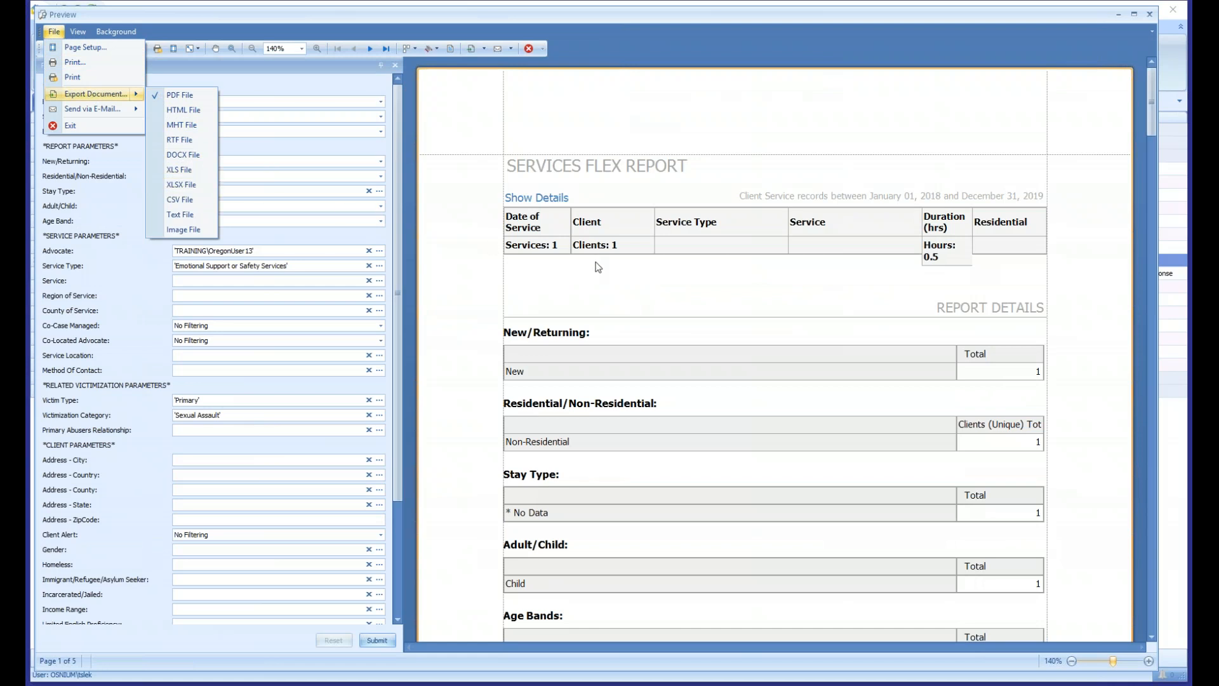
{"action": "left_click", "coordinate": [621, 280]}
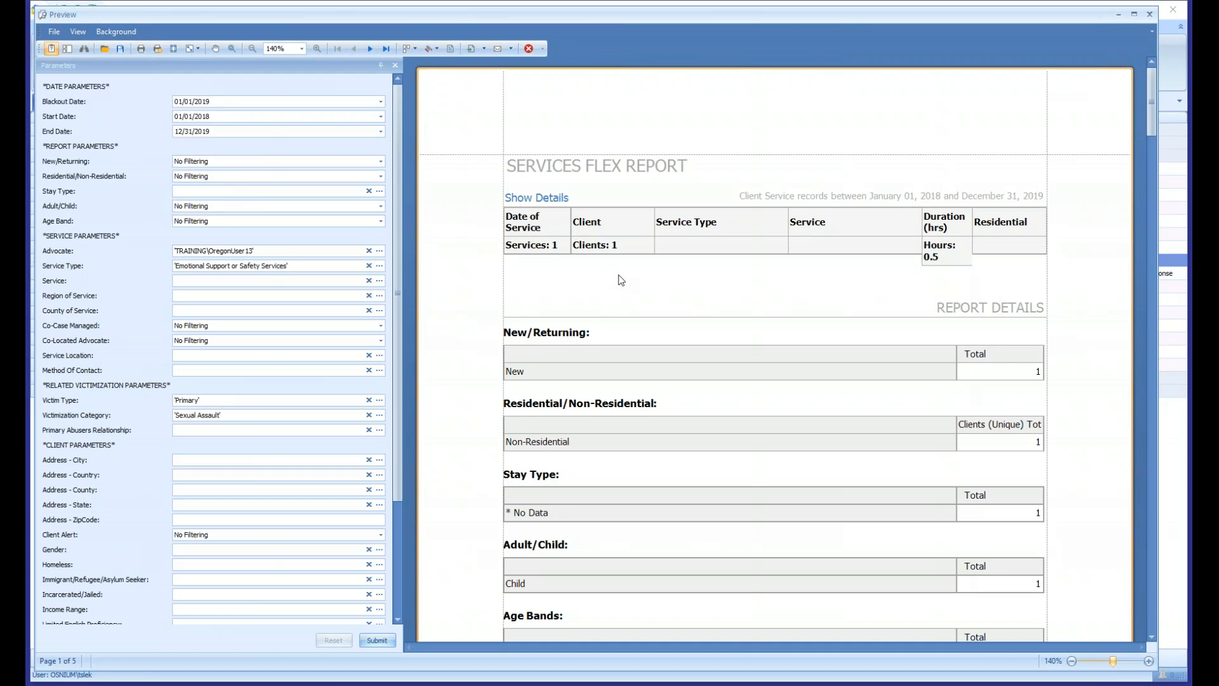
{"action": "left_click", "coordinate": [1150, 14]}
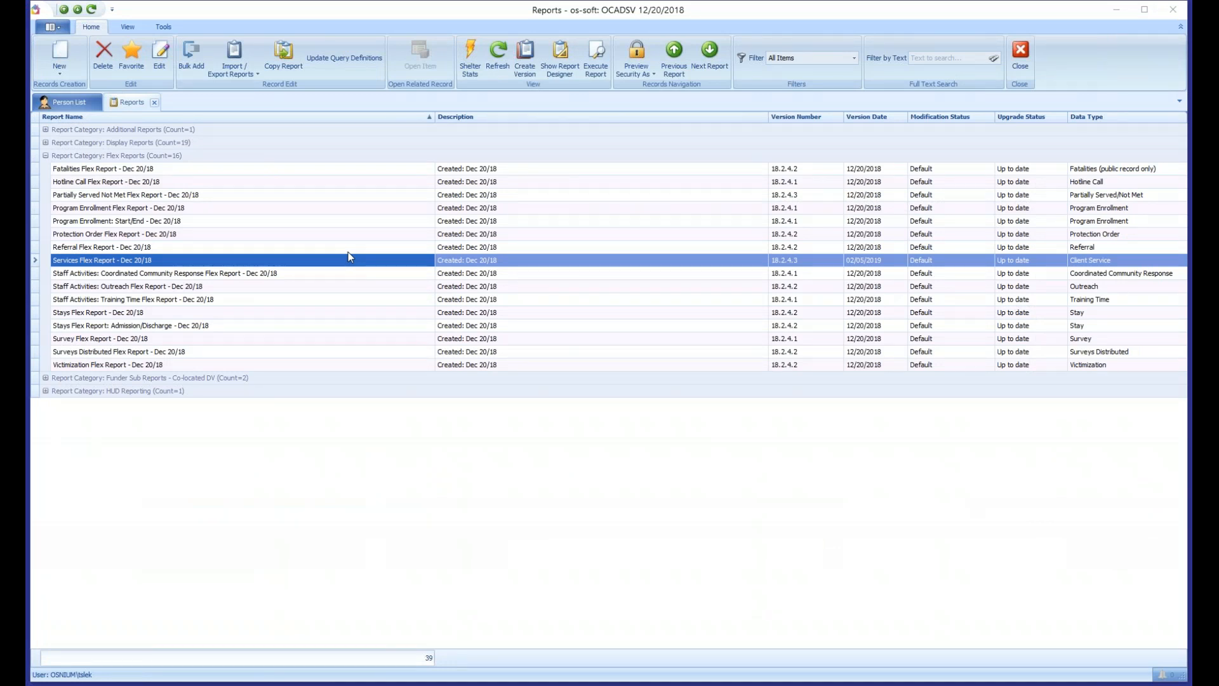
- Look through the other Flex Reports in the list, such as Partially Served Not Met, Surveys Distributed and Outreach
{"action": "left_click", "coordinate": [306, 300]}
{"action": "left_click", "coordinate": [99, 198]}
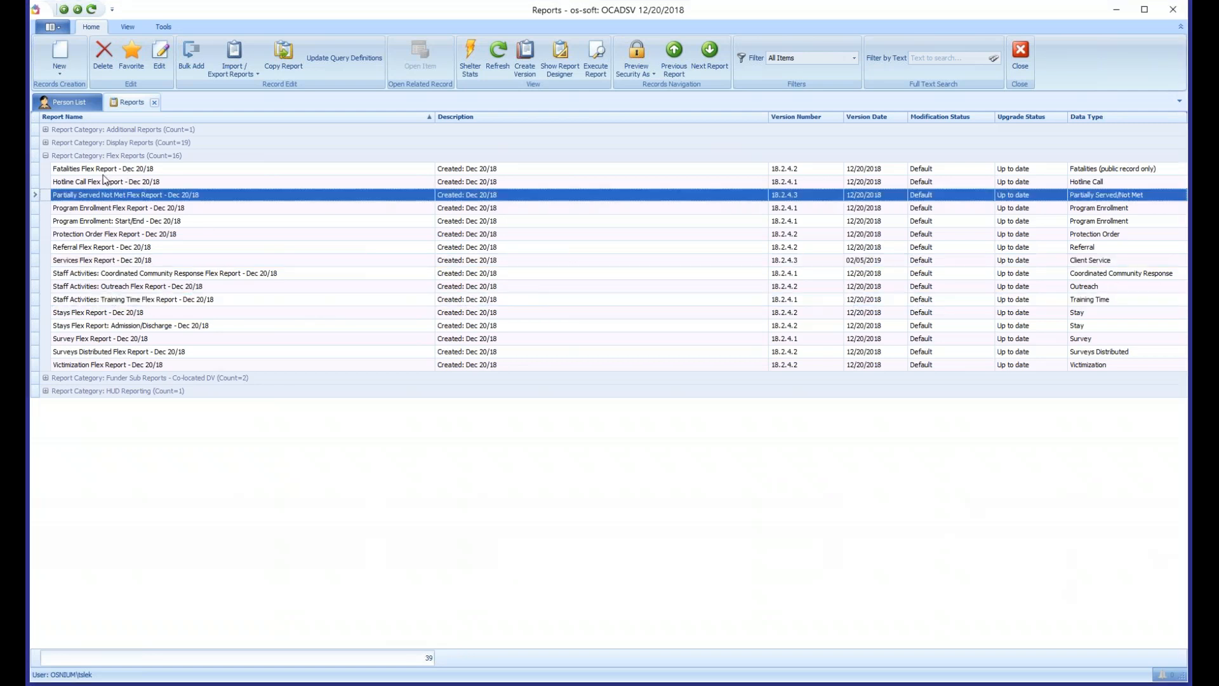
{"action": "left_click", "coordinate": [150, 353]}
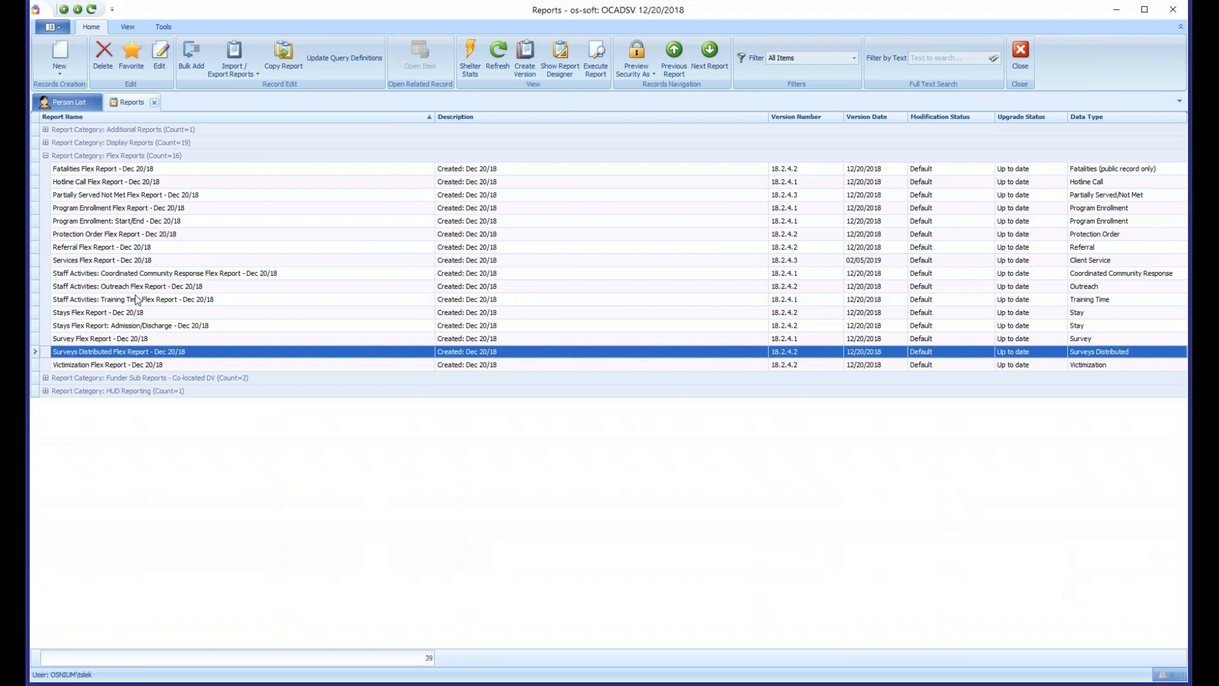
{"action": "left_click", "coordinate": [133, 287]}
- Open the Stays Flex Report, widen its parameter area and review the available stay, victimization and client filters
{"action": "double_click", "coordinate": [105, 314]}
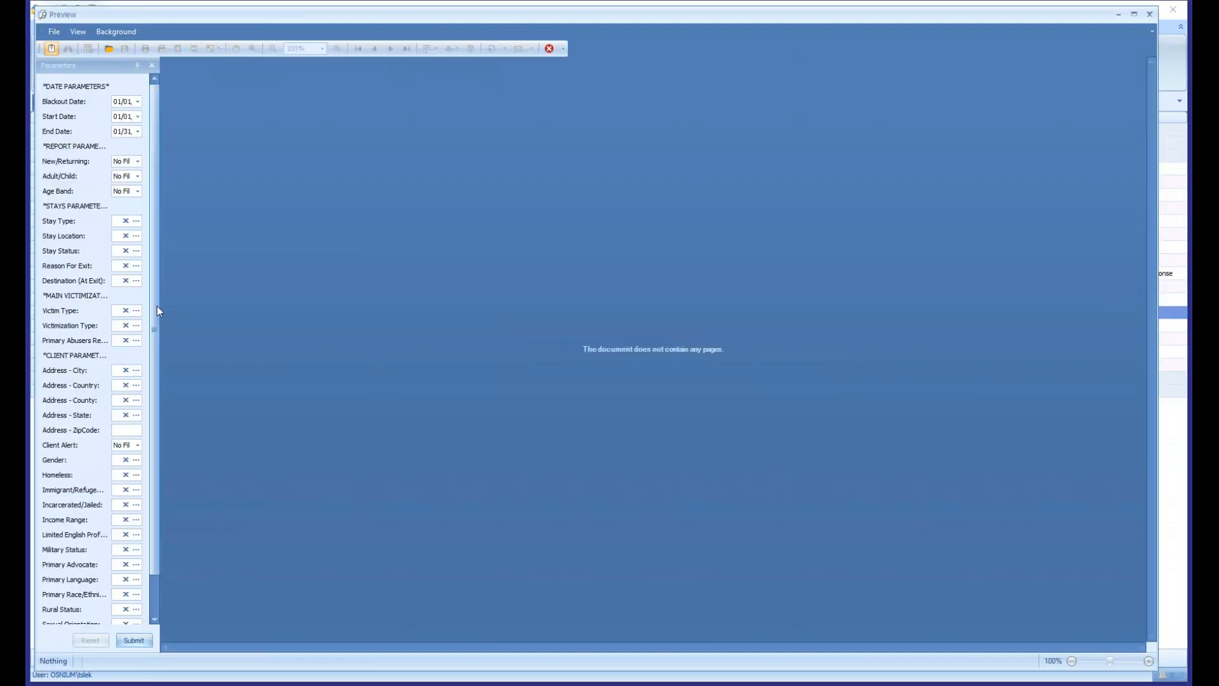
{"action": "left_click_drag", "start_coordinate": [158, 311], "coordinate": [373, 294]}
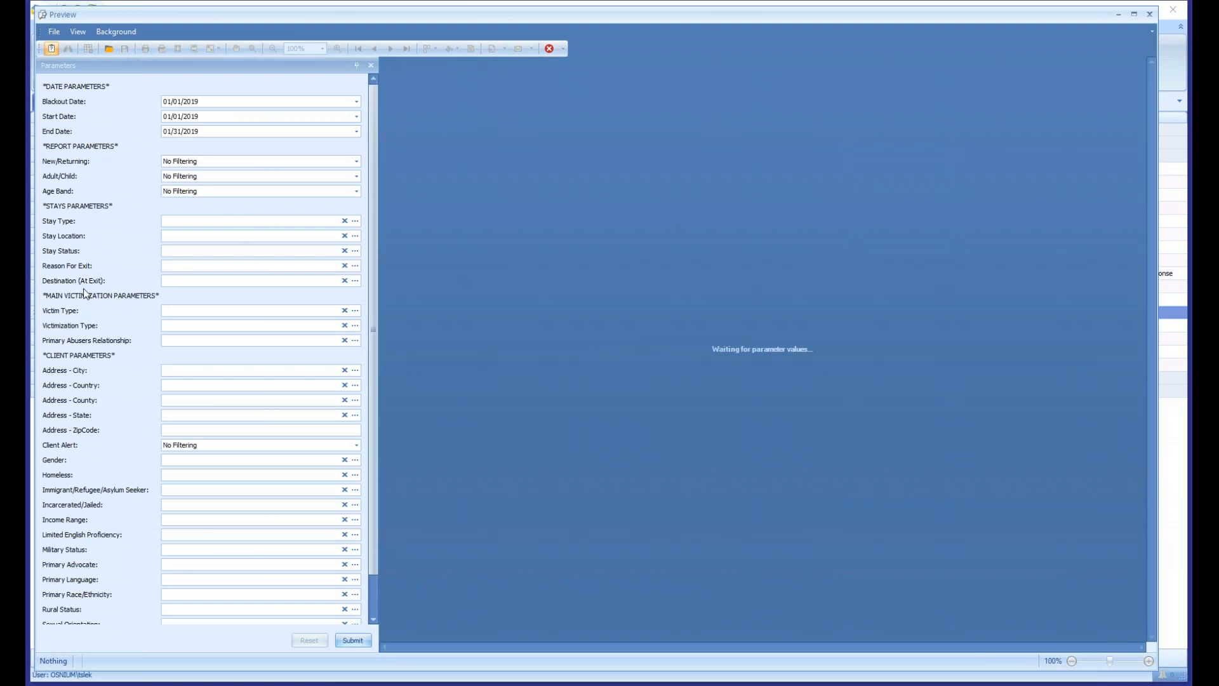
{"action": "scroll", "coordinate": [98, 344], "scroll_direction": "down", "scroll_amount": 2}
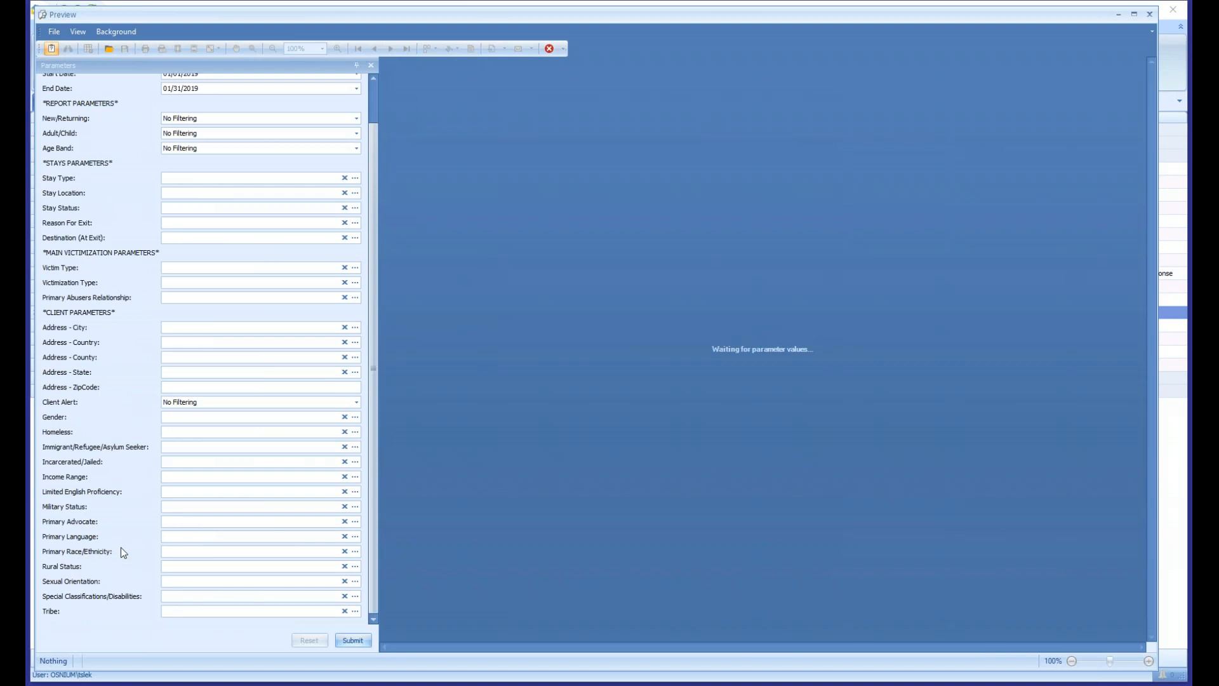
- Generate the Stays Flex Report with Blackout Date 07/01/2018, Start Date 10/01/2018 and End Date 12/31/2018
{"action": "scroll", "coordinate": [120, 548], "scroll_direction": "up", "scroll_amount": 2}
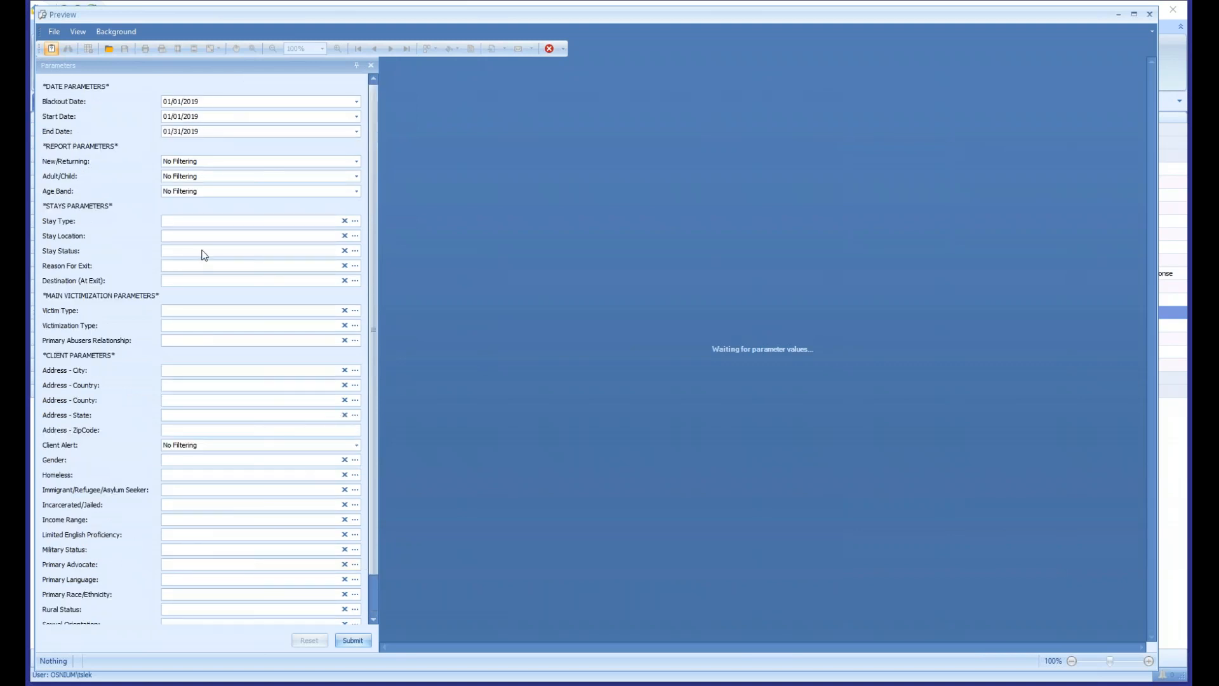
{"action": "left_click", "coordinate": [164, 104]}
{"action": "type", "text": "07/01/2018"}
{"action": "key", "text": "Tab"}
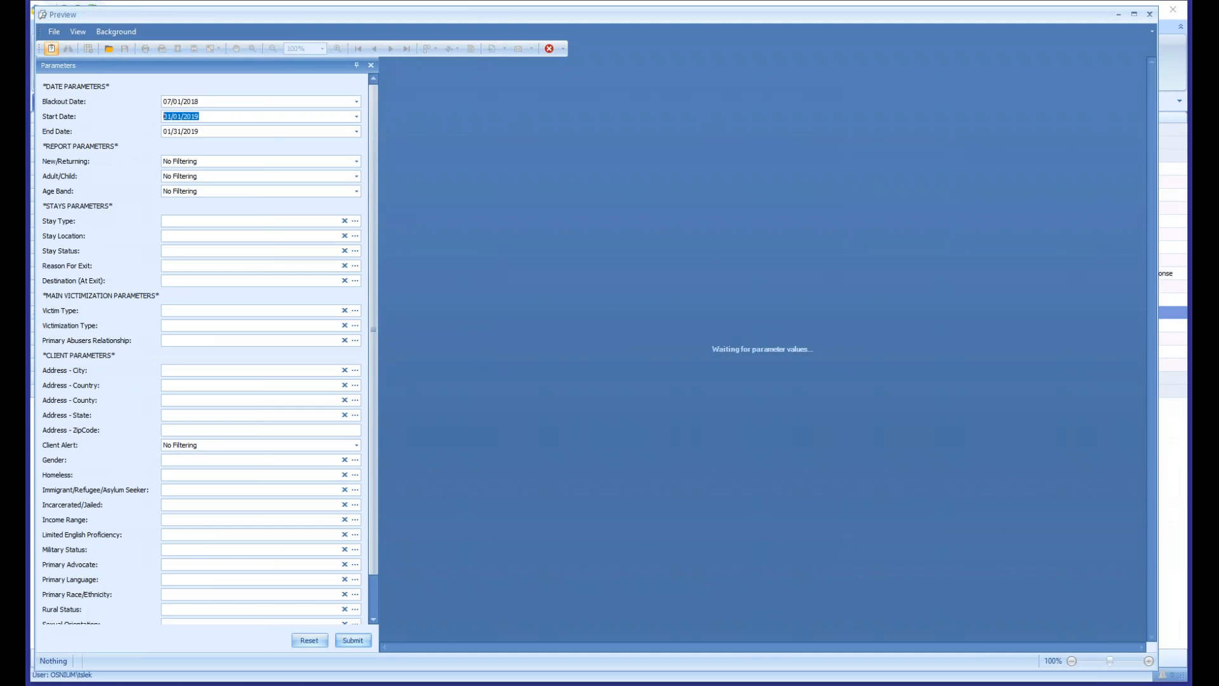
{"action": "type", "text": "10/01/2018"}
{"action": "key", "text": "Tab"}
{"action": "type", "text": "1231"}
{"action": "left_click_drag", "start_coordinate": [218, 131], "coordinate": [138, 137]}
{"action": "left_click", "coordinate": [232, 117]}
{"action": "double_click", "coordinate": [212, 132]}
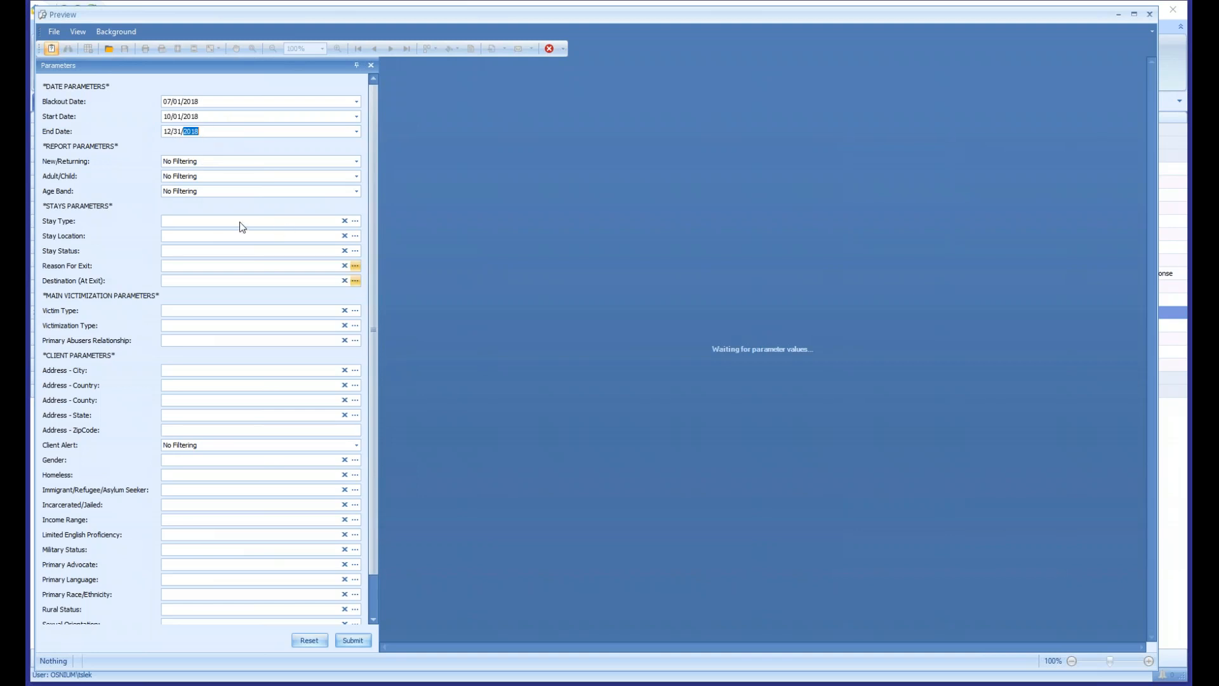
{"action": "left_click", "coordinate": [351, 641]}
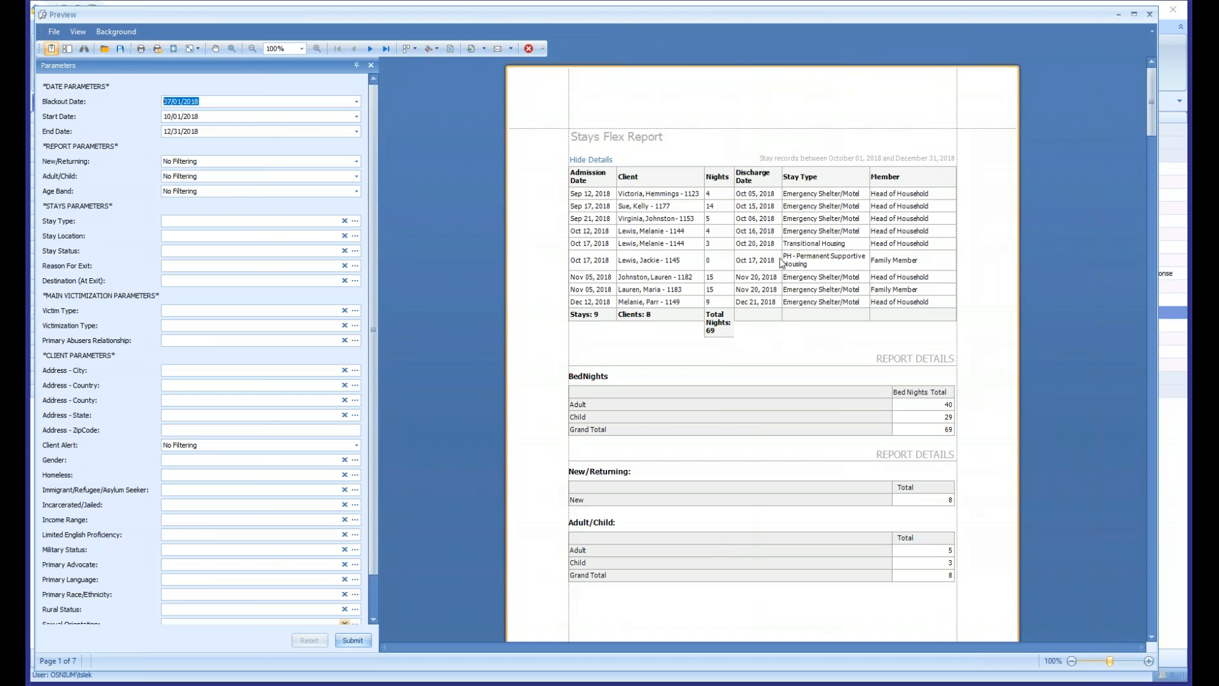
- Enlarge the report to 140% and examine the stay records' admission dates, clients, nights, discharge dates and household member roles
{"action": "scroll", "coordinate": [781, 262], "scroll_direction": "up", "scroll_amount": 3}
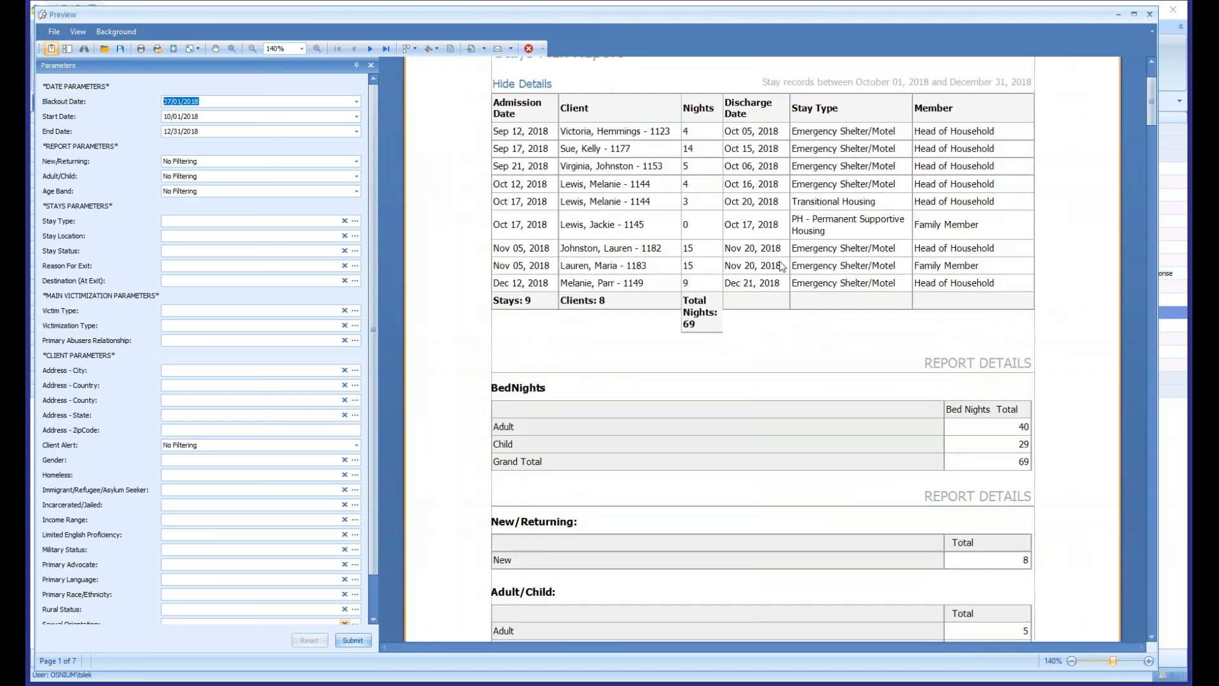
{"action": "scroll", "coordinate": [782, 266], "scroll_direction": "up", "scroll_amount": 1}
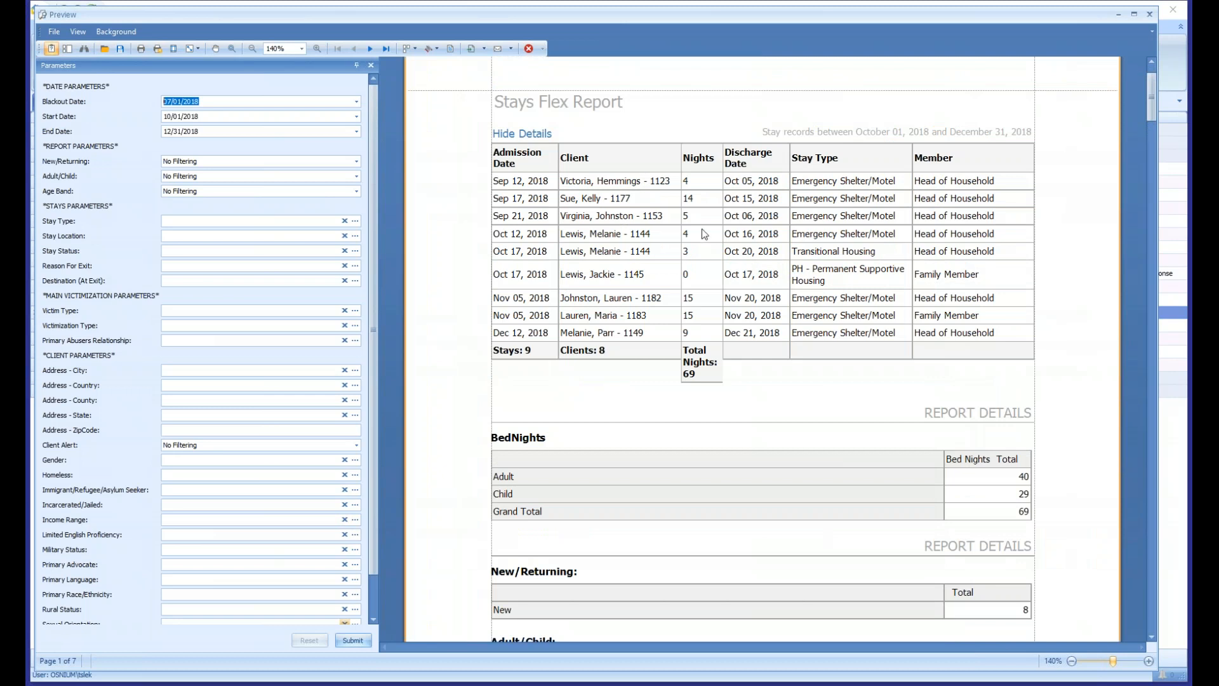
{"action": "left_click", "coordinate": [526, 214]}
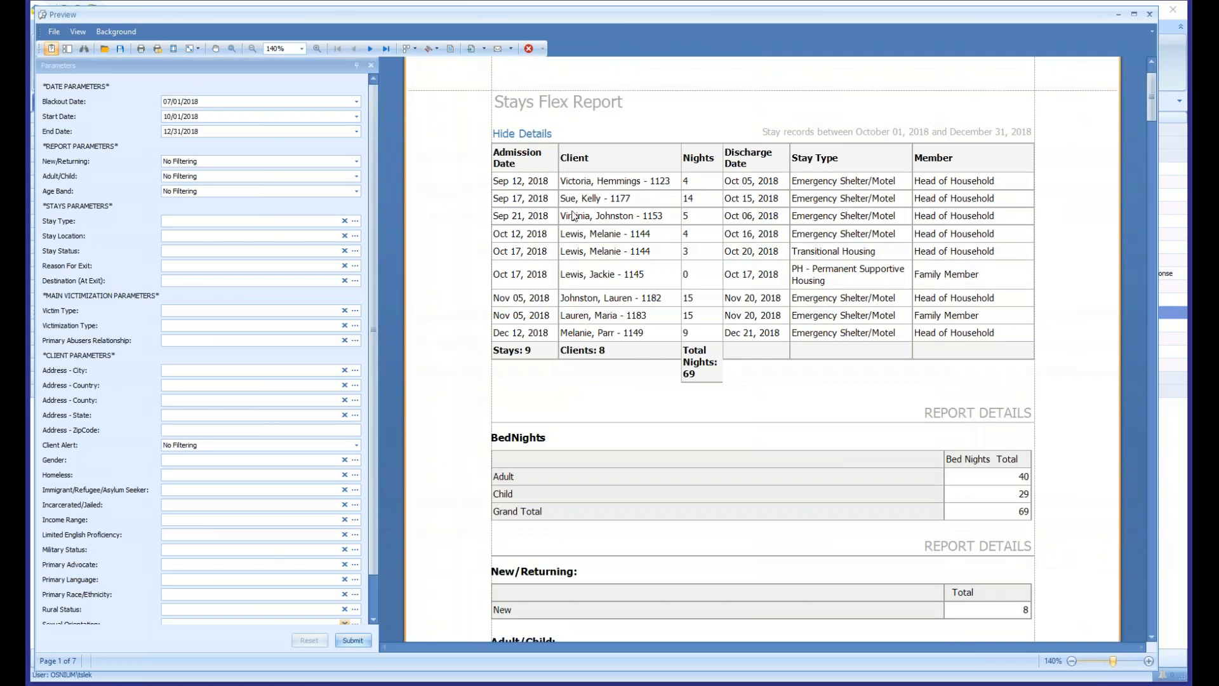
{"action": "left_click_drag", "start_coordinate": [622, 181], "coordinate": [637, 278]}
{"action": "left_click_drag", "start_coordinate": [702, 181], "coordinate": [688, 329]}
{"action": "left_click_drag", "start_coordinate": [756, 181], "coordinate": [767, 345]}
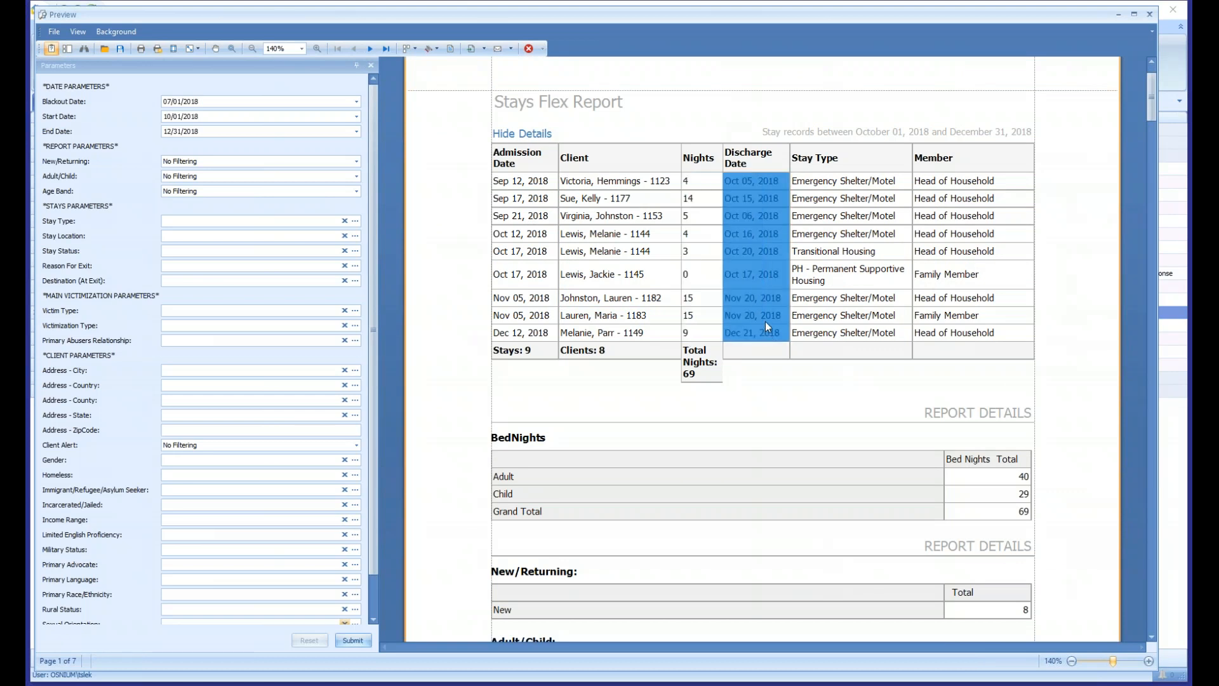
{"action": "left_click_drag", "start_coordinate": [949, 182], "coordinate": [966, 337]}
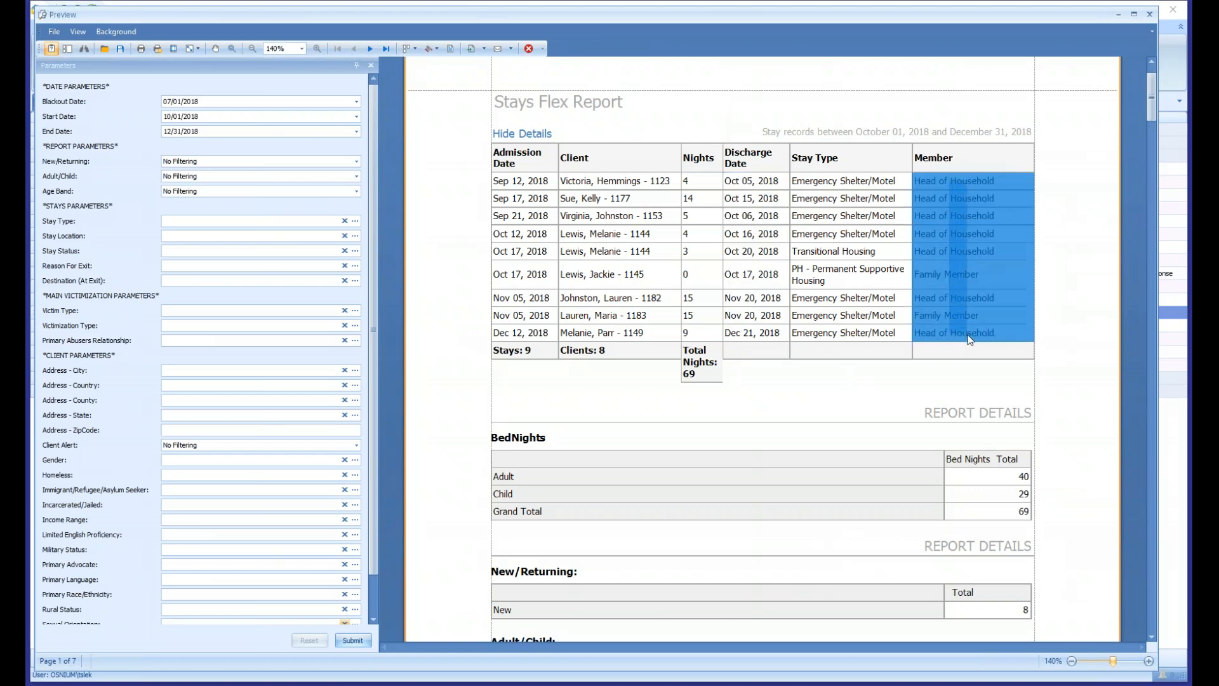
{"action": "left_click", "coordinate": [950, 267]}
{"action": "left_click_drag", "start_coordinate": [962, 276], "coordinate": [519, 281]}
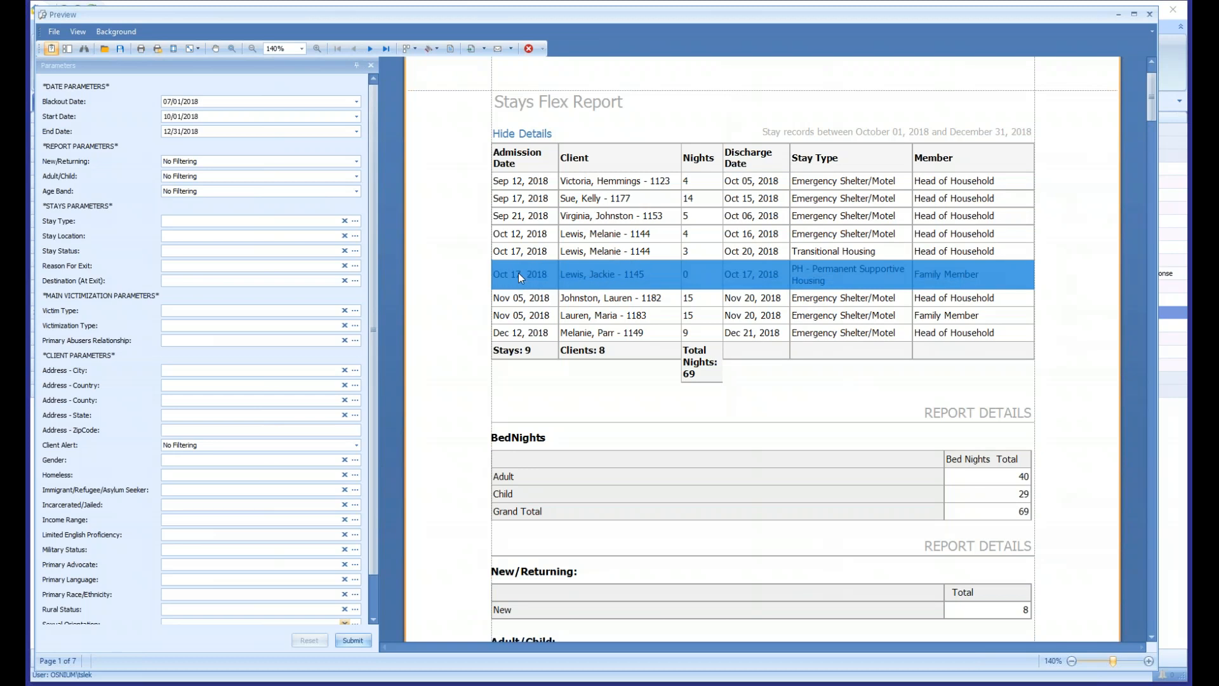
- Review the bed nights, new/returning, adult/child and age band totals, and compare the client totals for each Stay Type
{"action": "scroll", "coordinate": [518, 272], "scroll_direction": "down", "scroll_amount": 2}
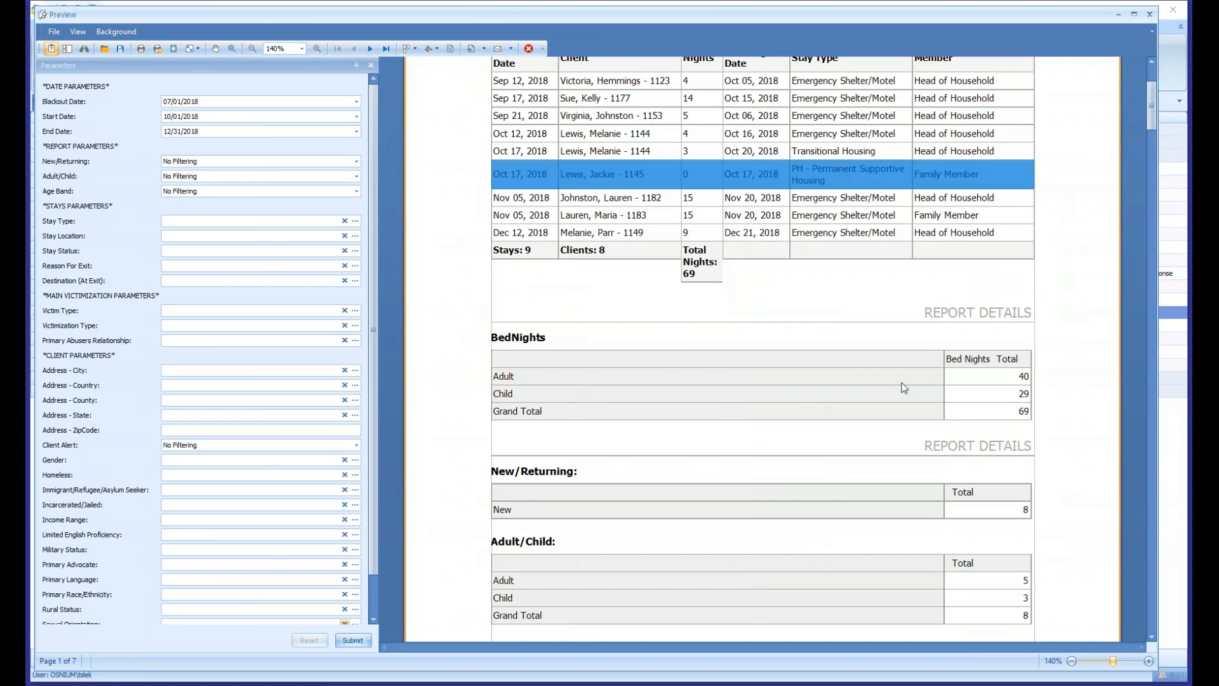
{"action": "scroll", "coordinate": [901, 383], "scroll_direction": "down", "scroll_amount": 10}
{"action": "scroll", "coordinate": [629, 201], "scroll_direction": "down", "scroll_amount": 8}
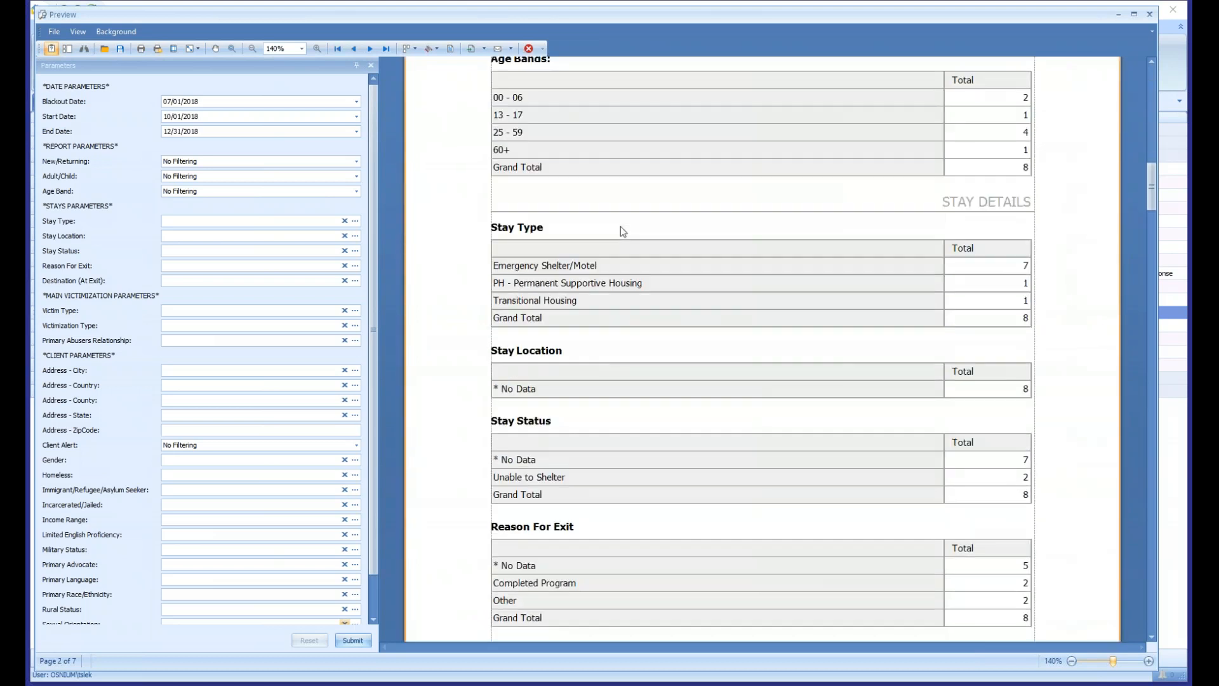
{"action": "scroll", "coordinate": [620, 226], "scroll_direction": "down", "scroll_amount": 1}
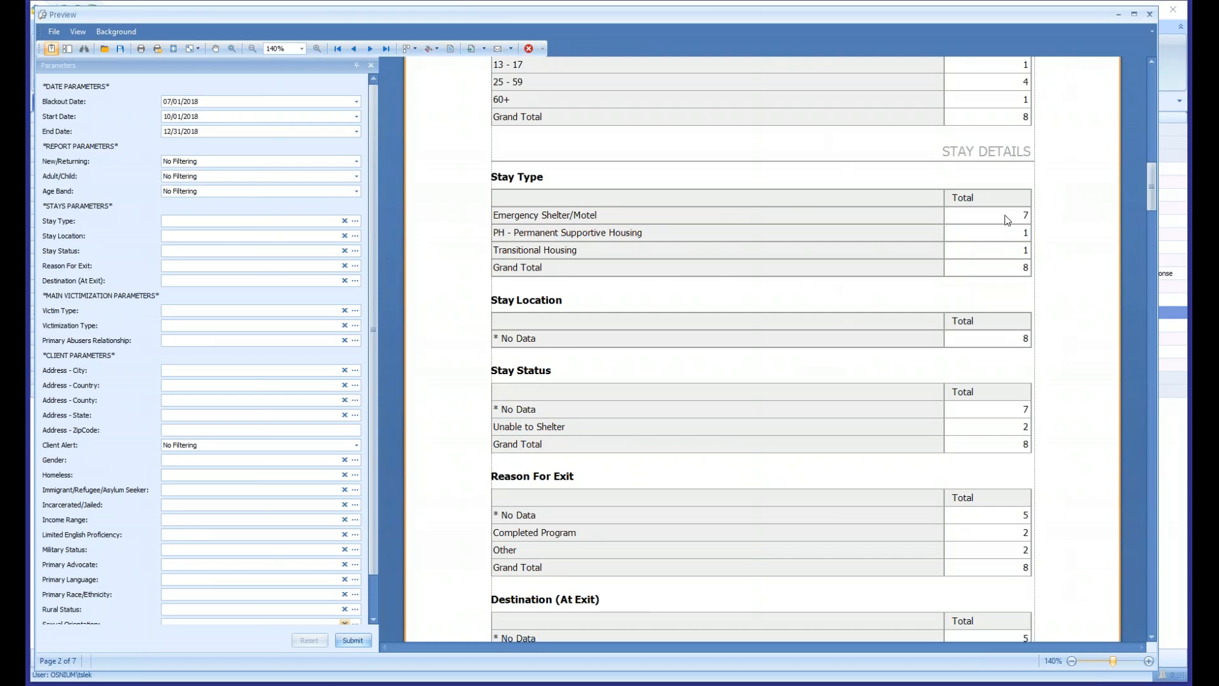
{"action": "left_click_drag", "start_coordinate": [1005, 215], "coordinate": [1006, 264]}
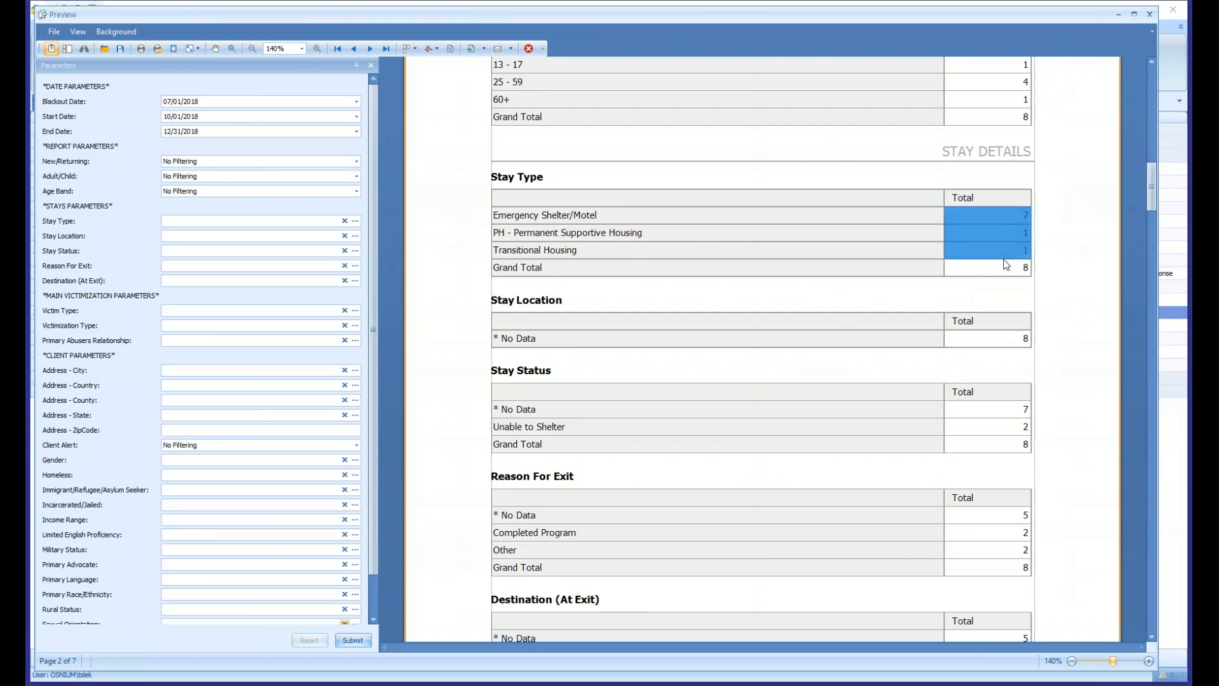
- Review the stay status, exit reason, destination, victimization and client detail sections, and return to the report's beginning
{"action": "scroll", "coordinate": [1005, 263], "scroll_direction": "down", "scroll_amount": 4}
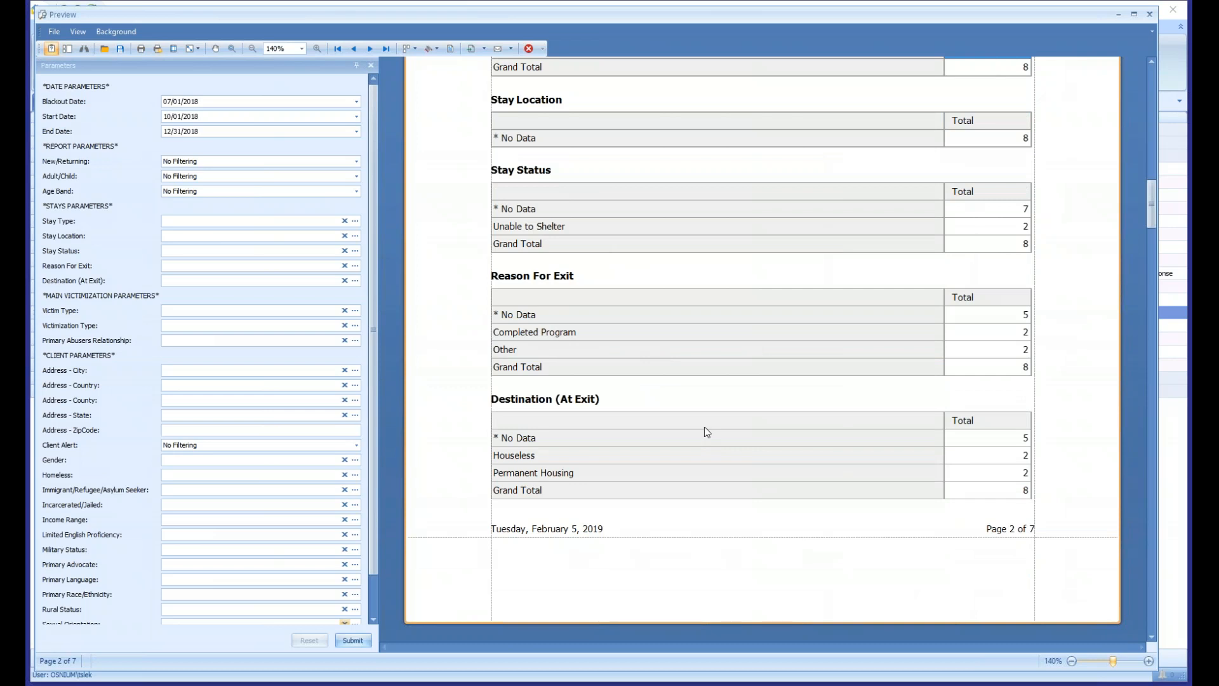
{"action": "scroll", "coordinate": [697, 373], "scroll_direction": "down", "scroll_amount": 3}
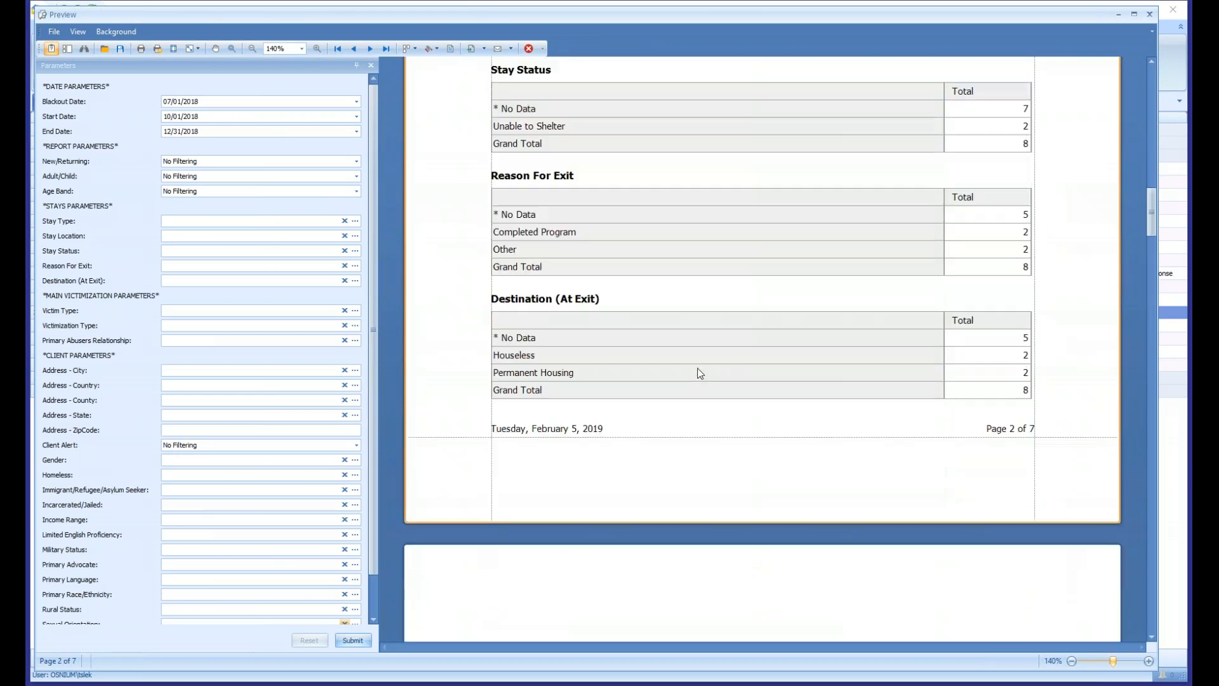
{"action": "scroll", "coordinate": [698, 373], "scroll_direction": "down", "scroll_amount": 4}
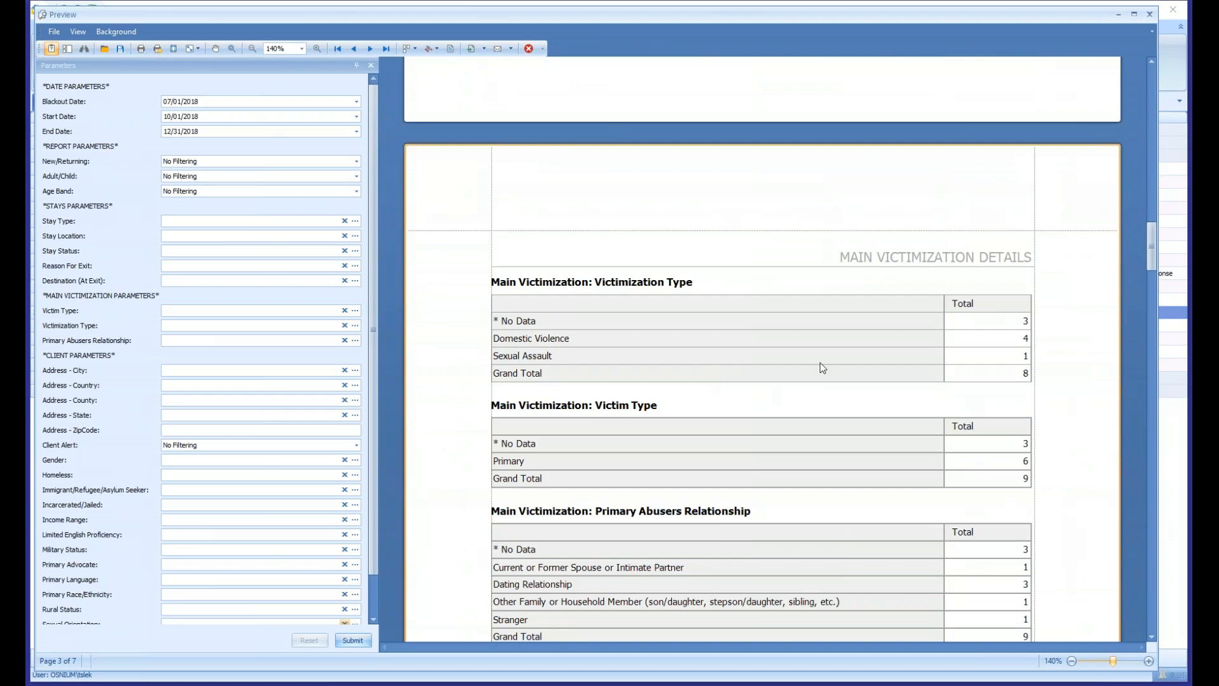
{"action": "scroll", "coordinate": [816, 350], "scroll_direction": "down", "scroll_amount": 2}
{"action": "scroll", "coordinate": [698, 367], "scroll_direction": "down", "scroll_amount": 7}
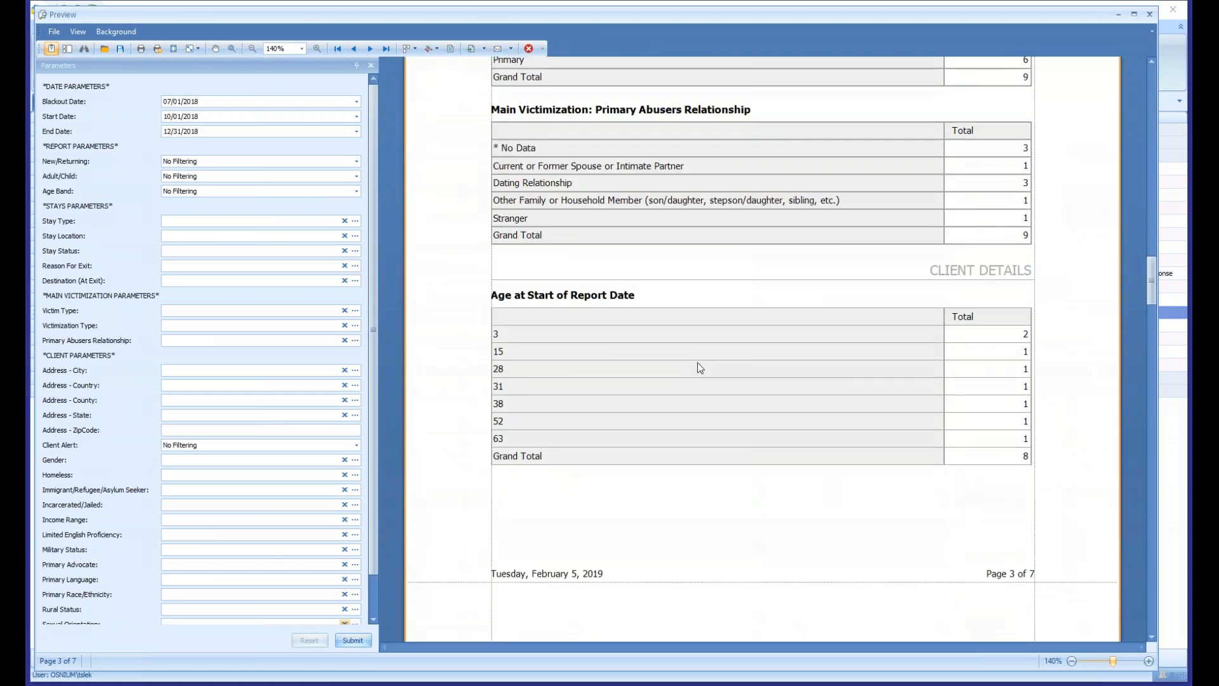
{"action": "scroll", "coordinate": [699, 368], "scroll_direction": "down", "scroll_amount": 2}
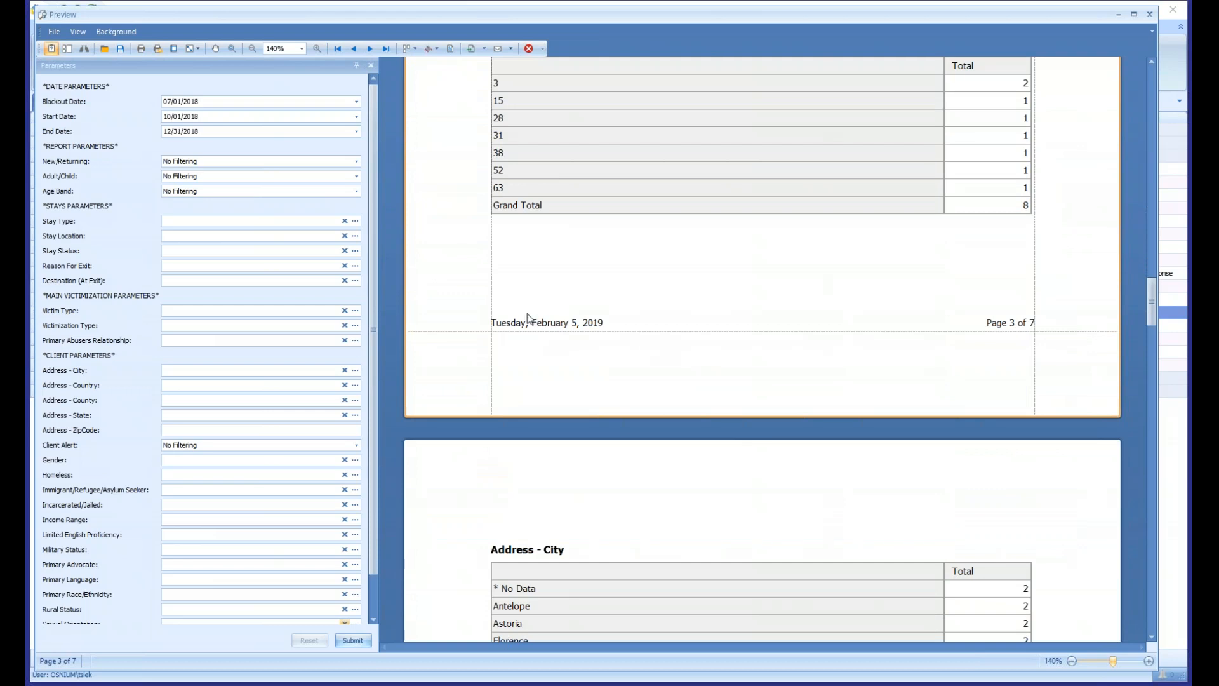
{"action": "scroll", "coordinate": [572, 368], "scroll_direction": "up", "scroll_amount": 3}
{"action": "left_click_drag", "start_coordinate": [1149, 286], "coordinate": [1141, 77]}
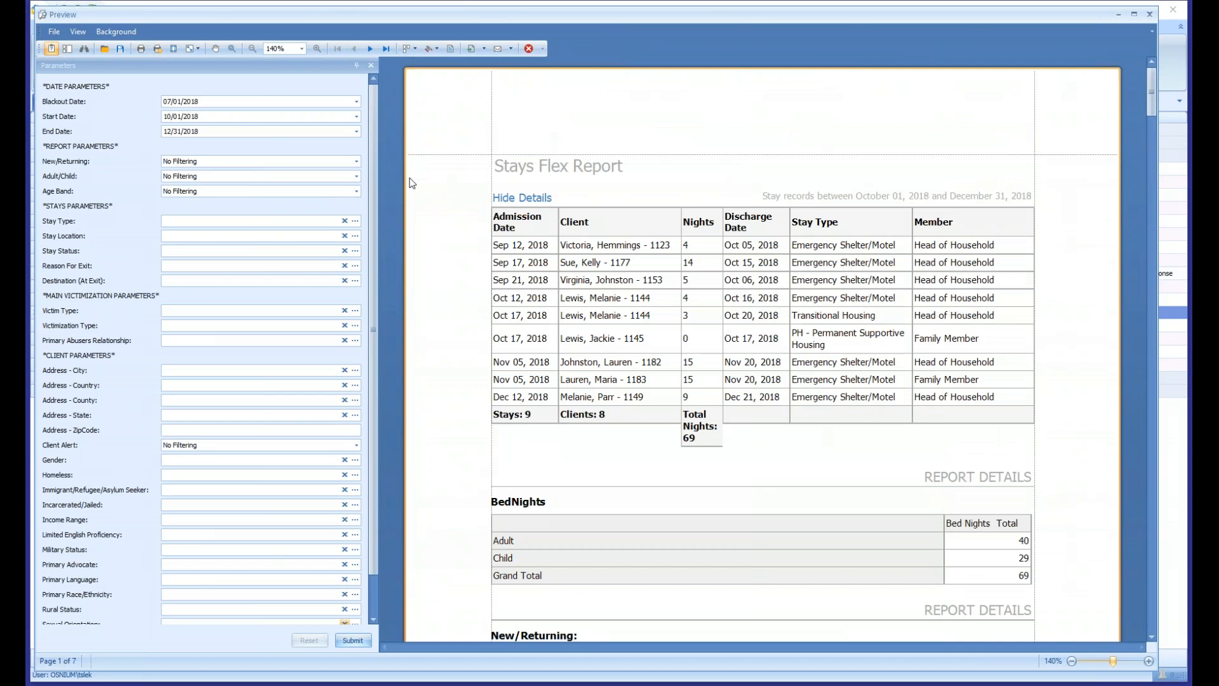
- Close the Stays Flex Report preview and collapse the Flex Reports category in the report list
{"action": "left_click", "coordinate": [1150, 16]}
{"action": "left_click", "coordinate": [140, 233]}
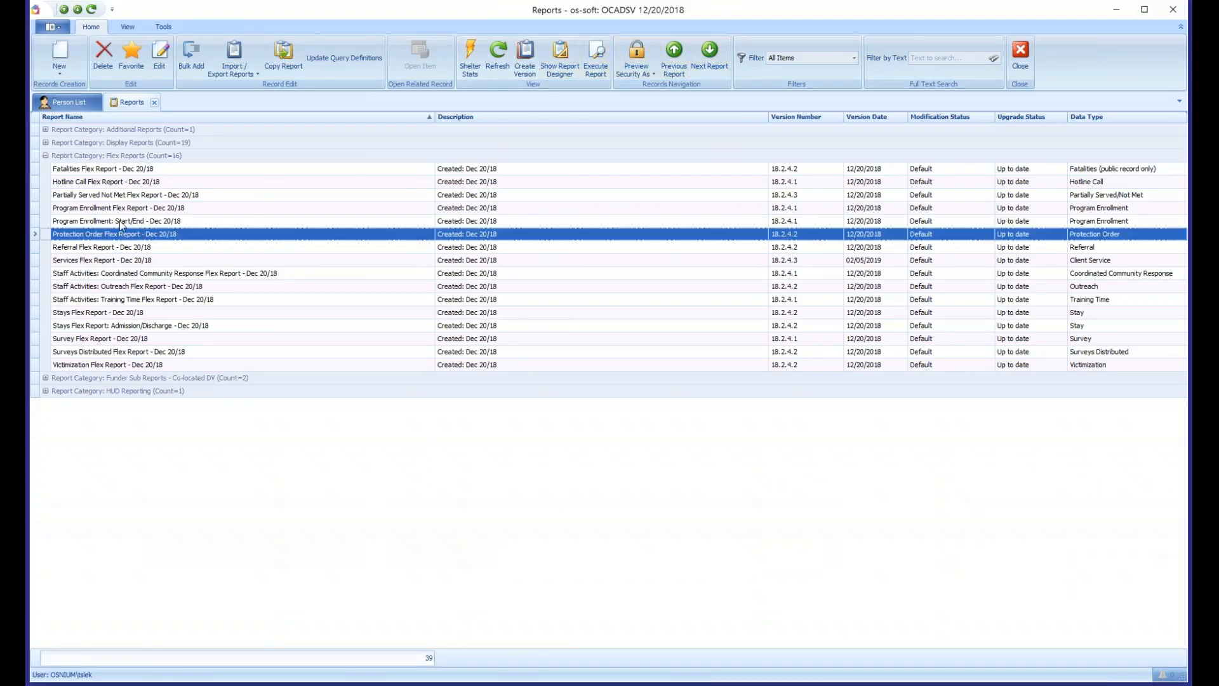
{"action": "left_click", "coordinate": [155, 311]}
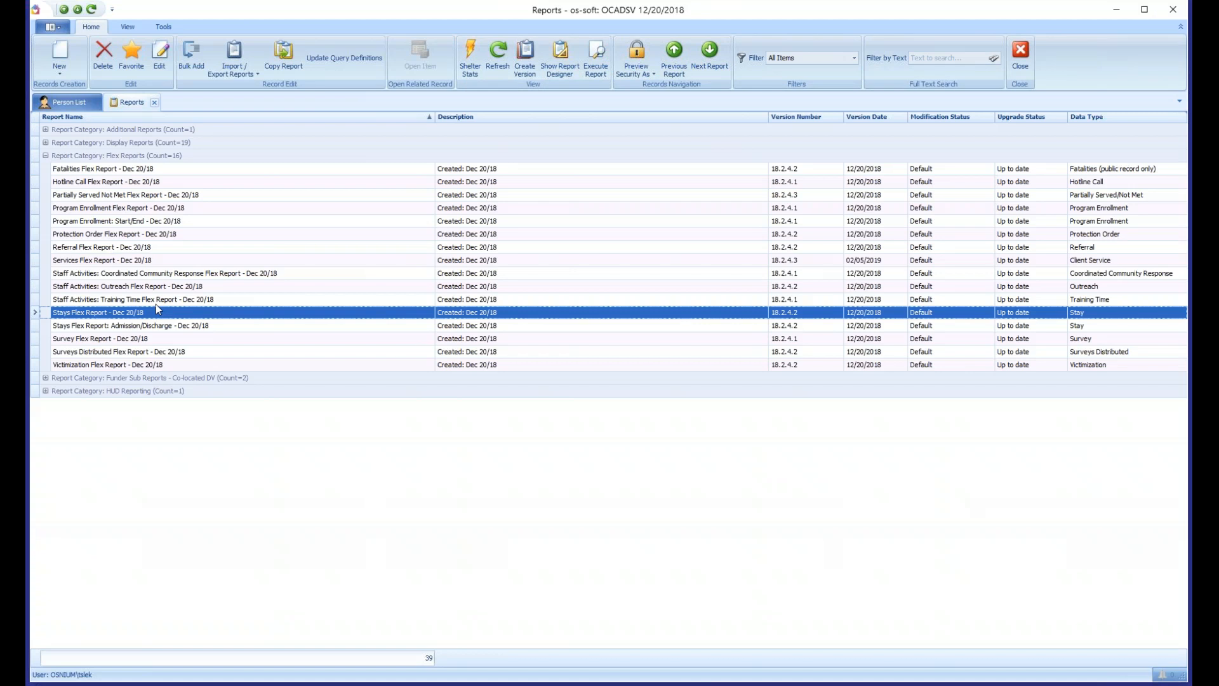
{"action": "left_click", "coordinate": [46, 166]}
{"action": "left_click", "coordinate": [45, 156]}
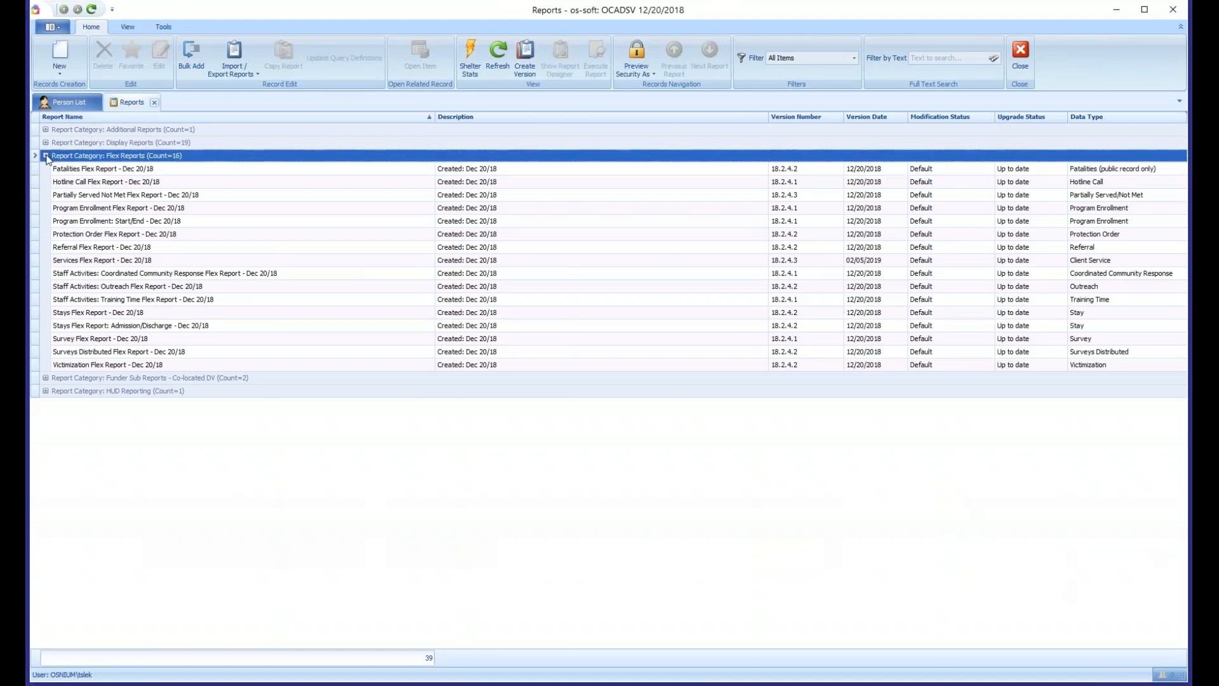
- Open the HUD COC APR and ESG CAPER - 2018 report from the HUD Reporting category and widen its parameter area
{"action": "left_click", "coordinate": [124, 183]}
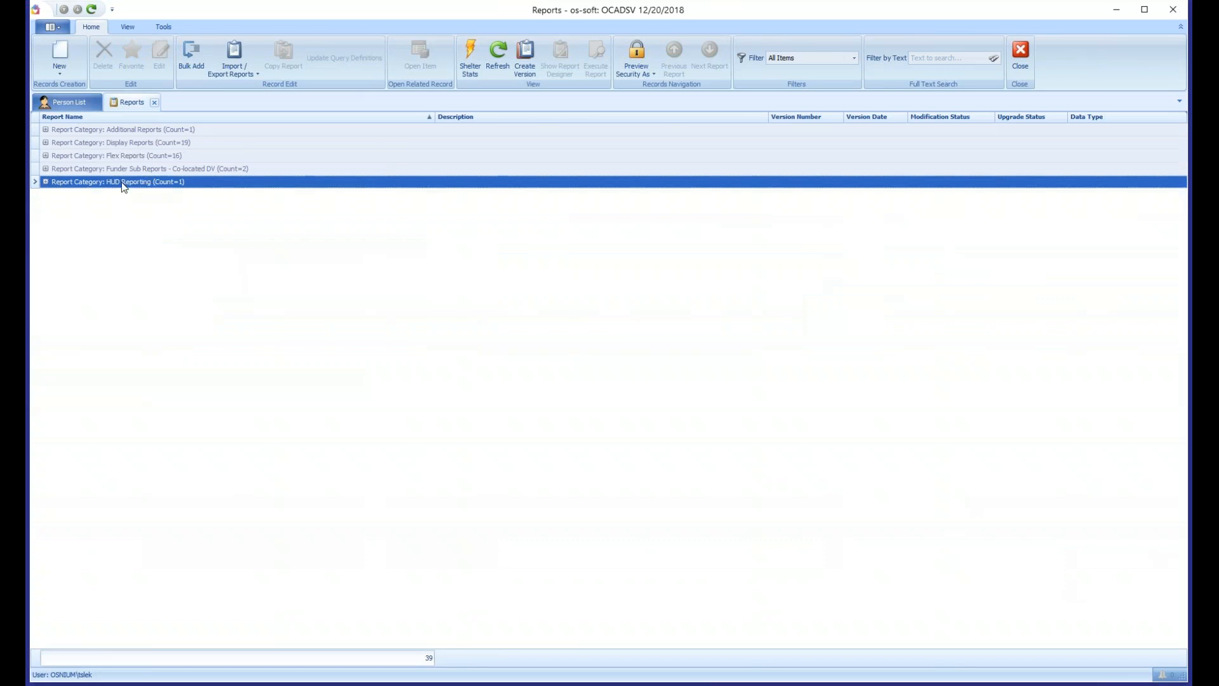
{"action": "left_click", "coordinate": [45, 182]}
{"action": "left_click", "coordinate": [168, 195]}
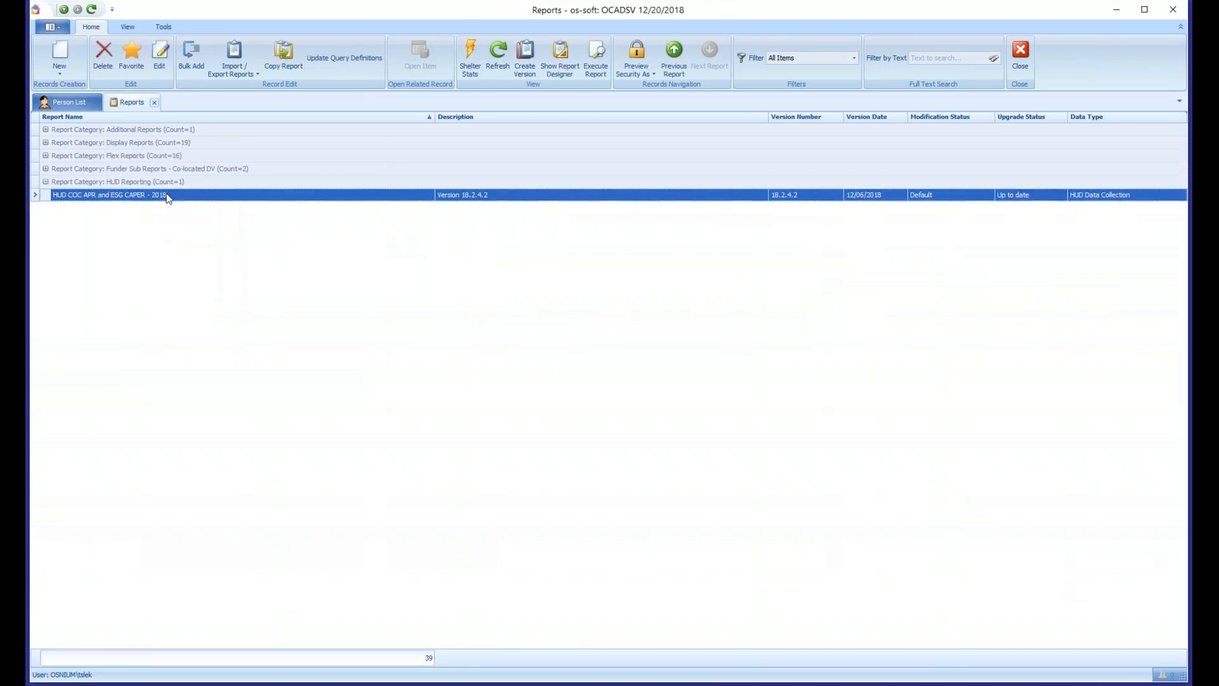
{"action": "double_click", "coordinate": [164, 195]}
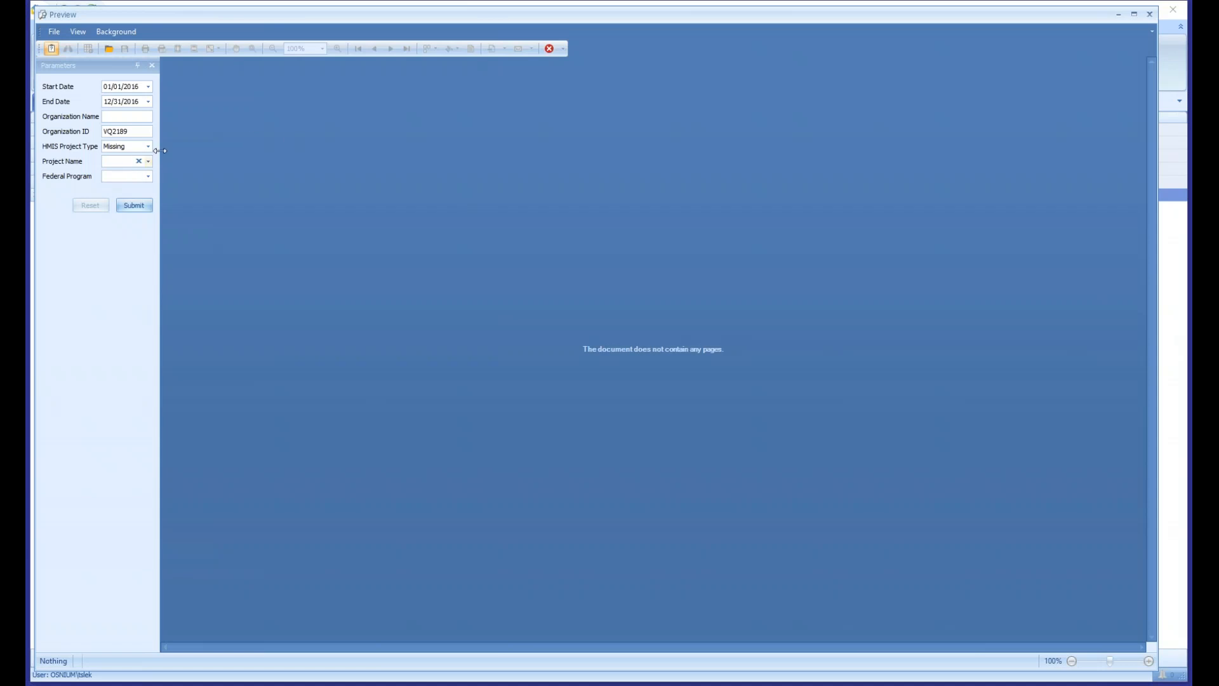
{"action": "left_click_drag", "start_coordinate": [159, 152], "coordinate": [392, 135]}
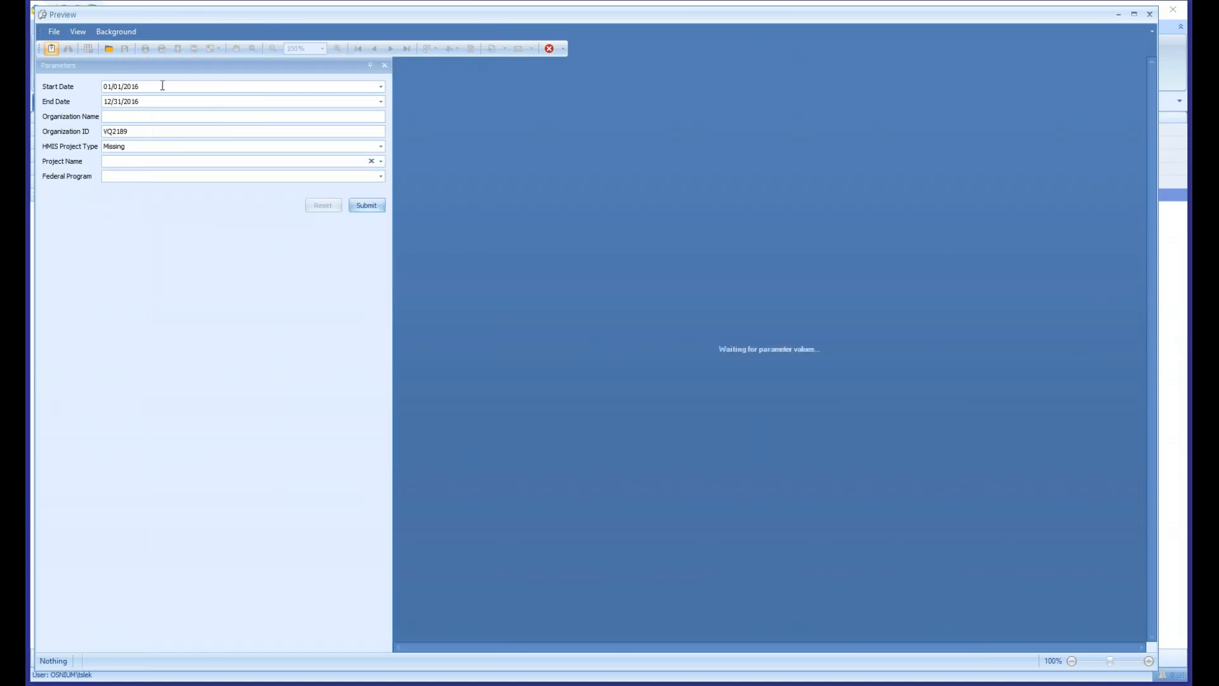
- Generate the HUD report with End Date 12/31/2020, HMIS Project Type Emergency shelter and Federal Program ESG
{"action": "left_click", "coordinate": [160, 86]}
{"action": "left_click", "coordinate": [147, 101]}
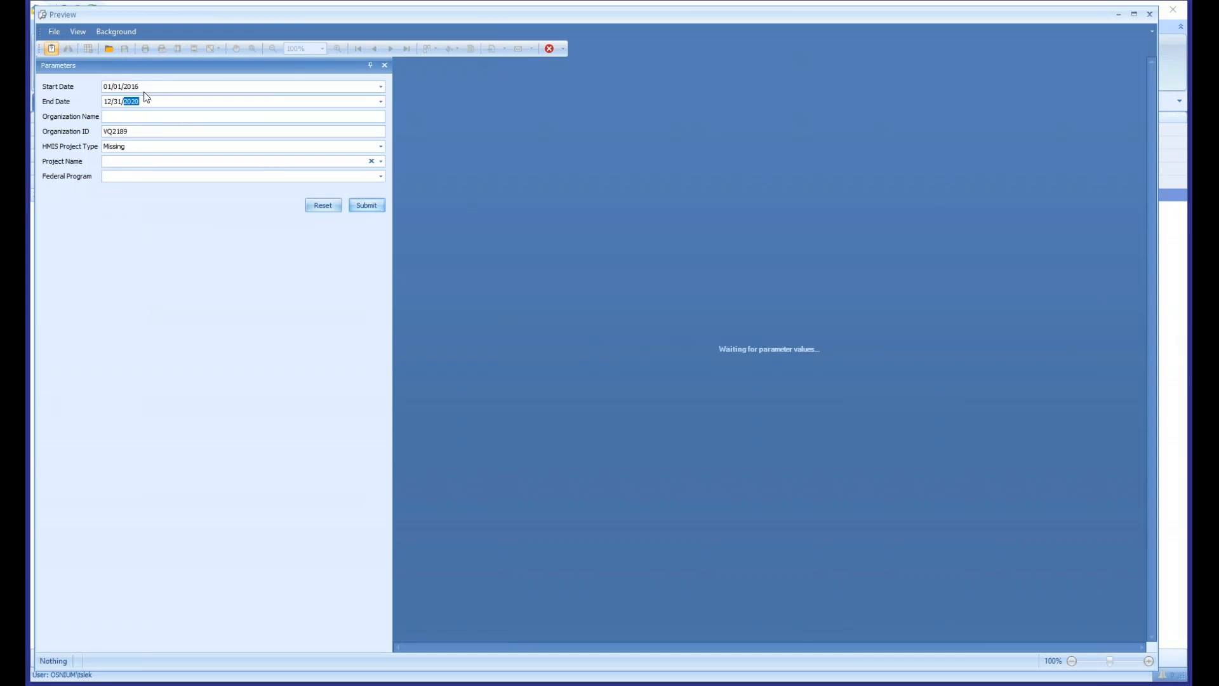
{"action": "left_click", "coordinate": [126, 147]}
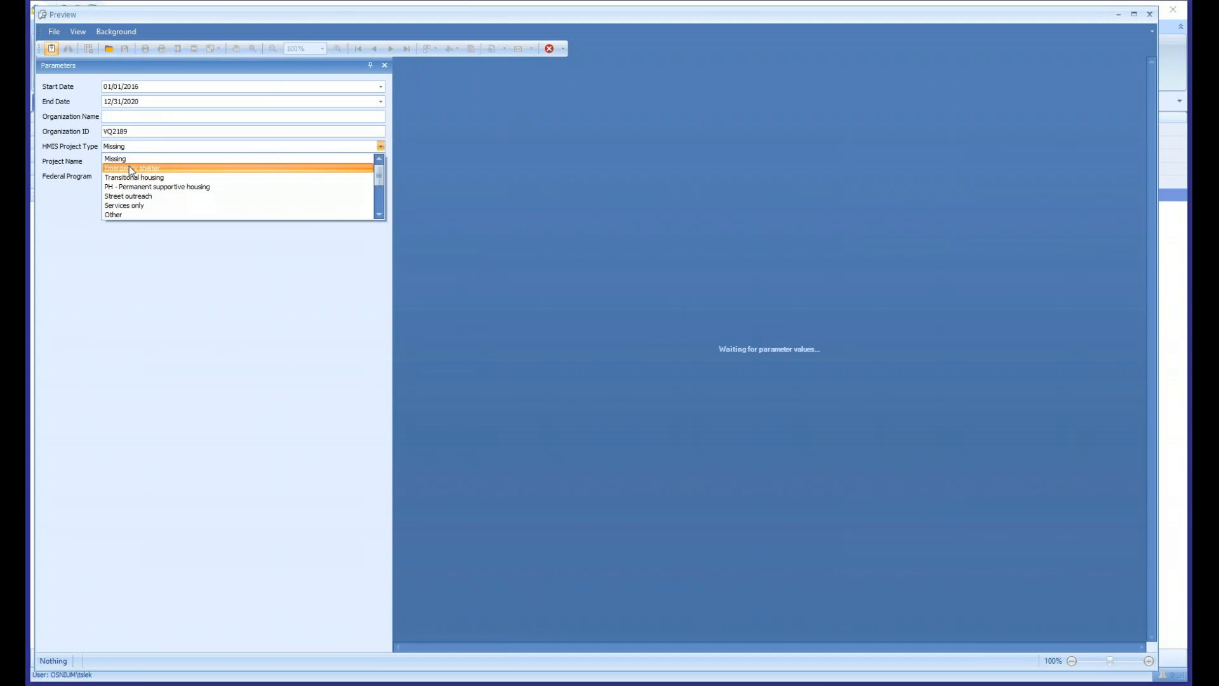
{"action": "left_click", "coordinate": [130, 168]}
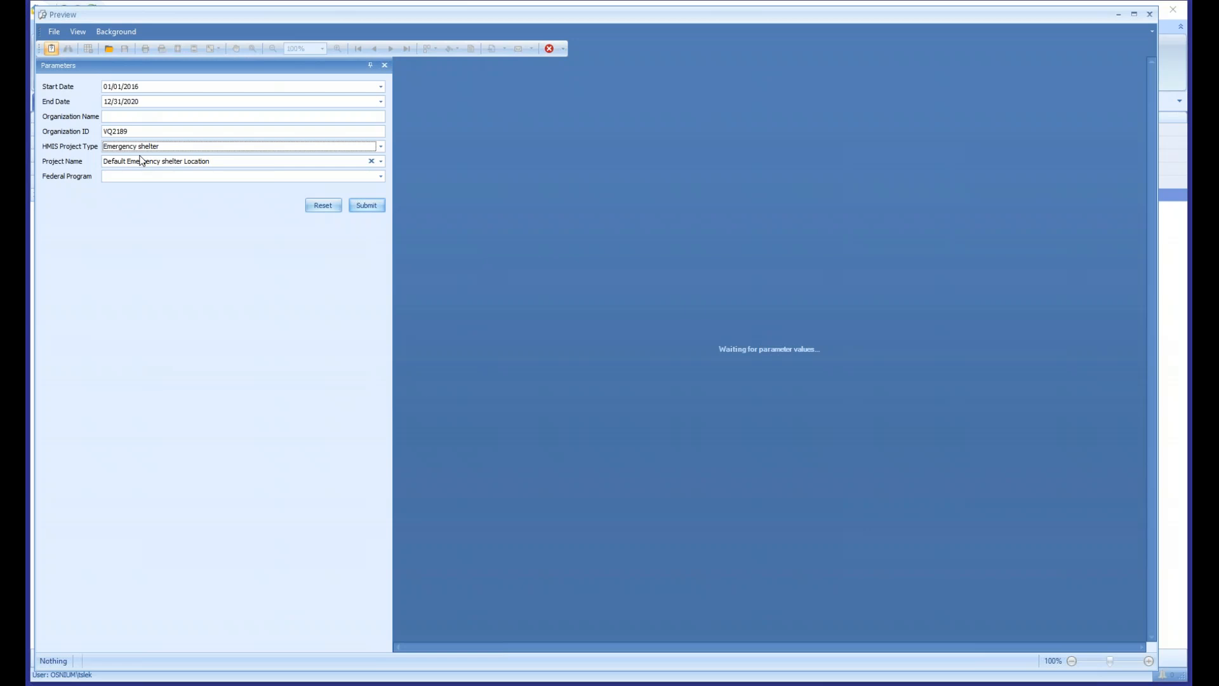
{"action": "left_click", "coordinate": [380, 176]}
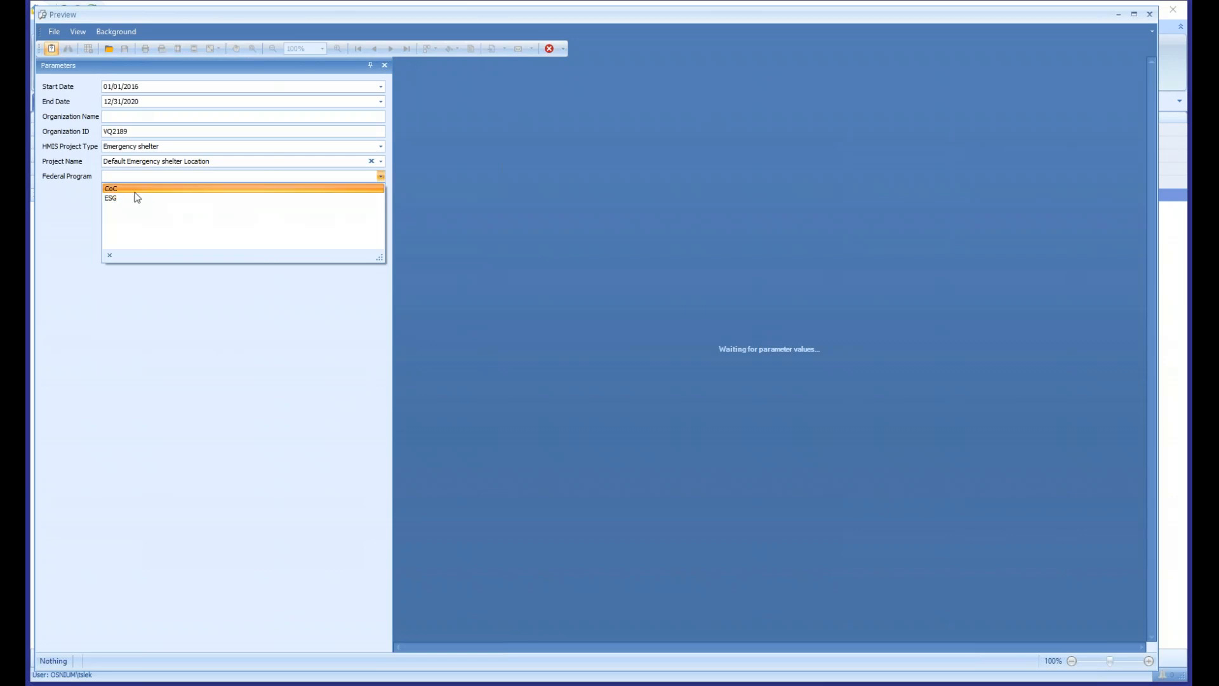
{"action": "left_click", "coordinate": [122, 200]}
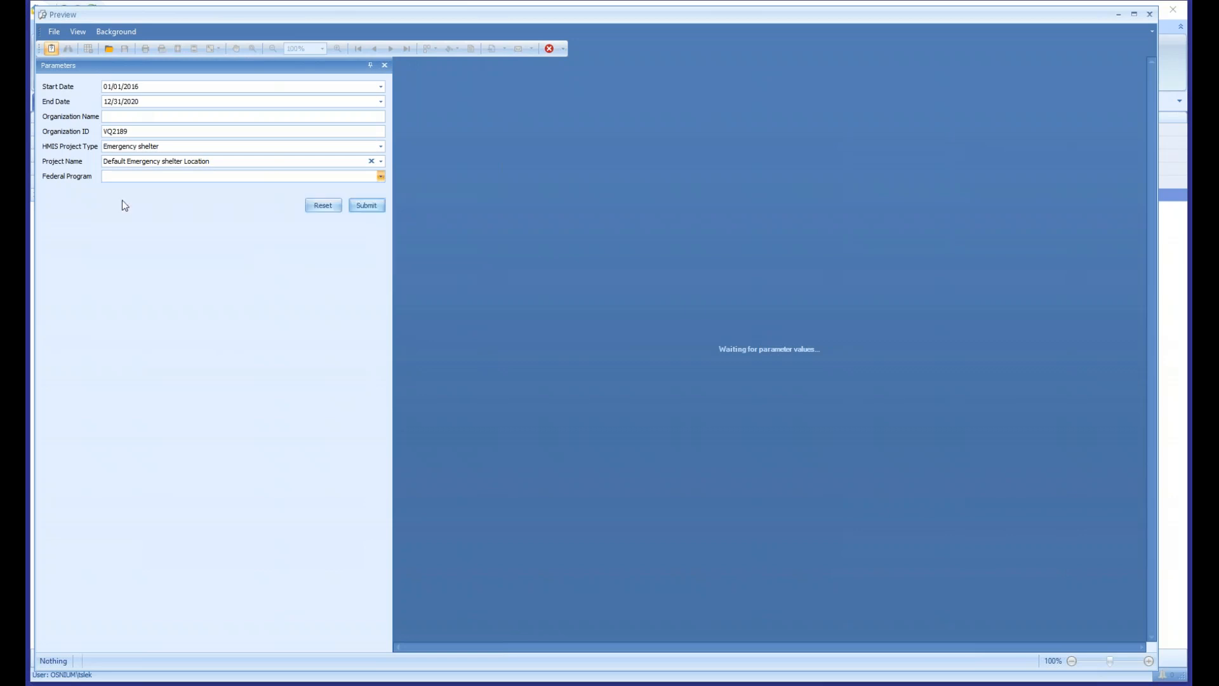
{"action": "left_click", "coordinate": [372, 207]}
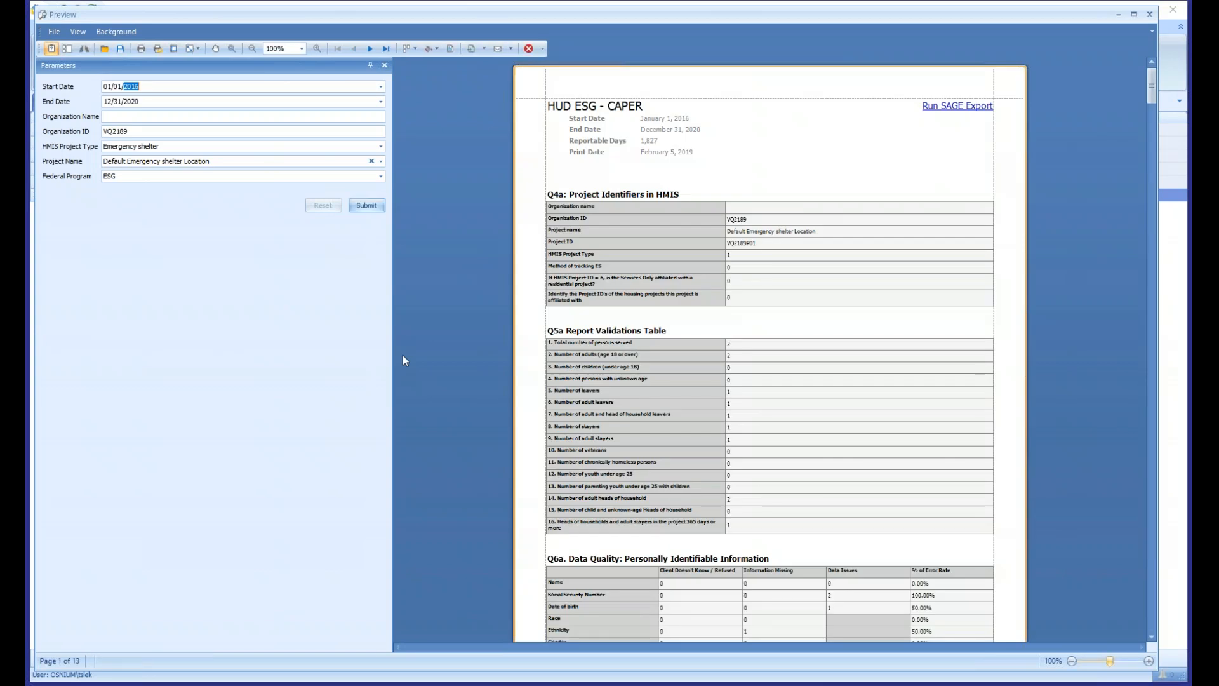
- Narrow the parameter area and enlarge the HUD ESG - CAPER report to 140% for reading
{"action": "left_click_drag", "start_coordinate": [392, 366], "coordinate": [211, 366]}
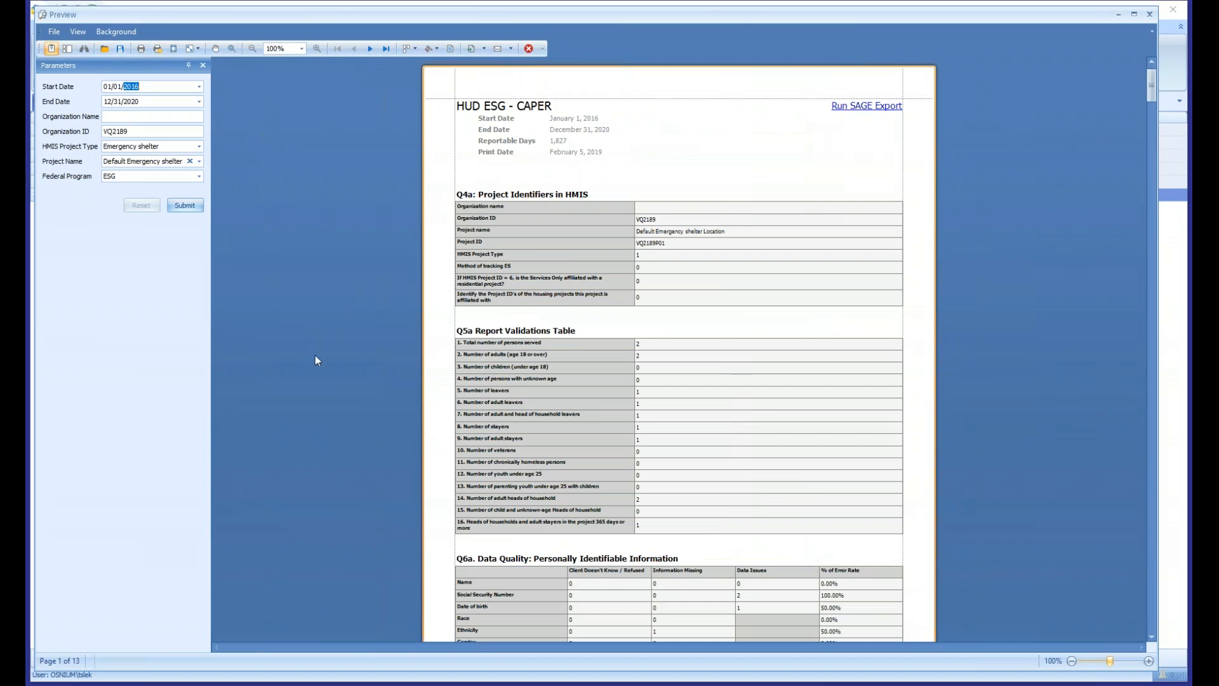
{"action": "scroll", "coordinate": [315, 355], "scroll_direction": "up", "scroll_amount": 4}
{"action": "scroll", "coordinate": [315, 355], "scroll_direction": "up", "scroll_amount": 2}
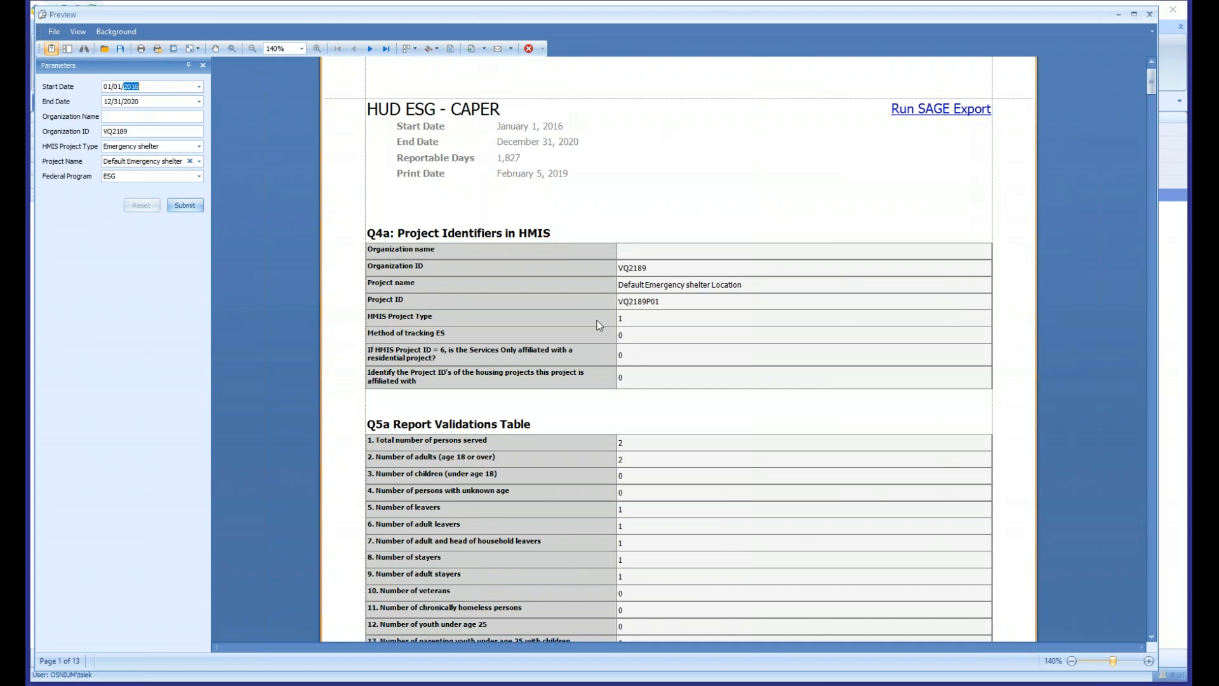
- Open the client records behind the Ethnicity Information Missing count in the Q6a data quality table
{"action": "scroll", "coordinate": [562, 272], "scroll_direction": "down", "scroll_amount": 1}
{"action": "scroll", "coordinate": [470, 267], "scroll_direction": "down", "scroll_amount": 1}
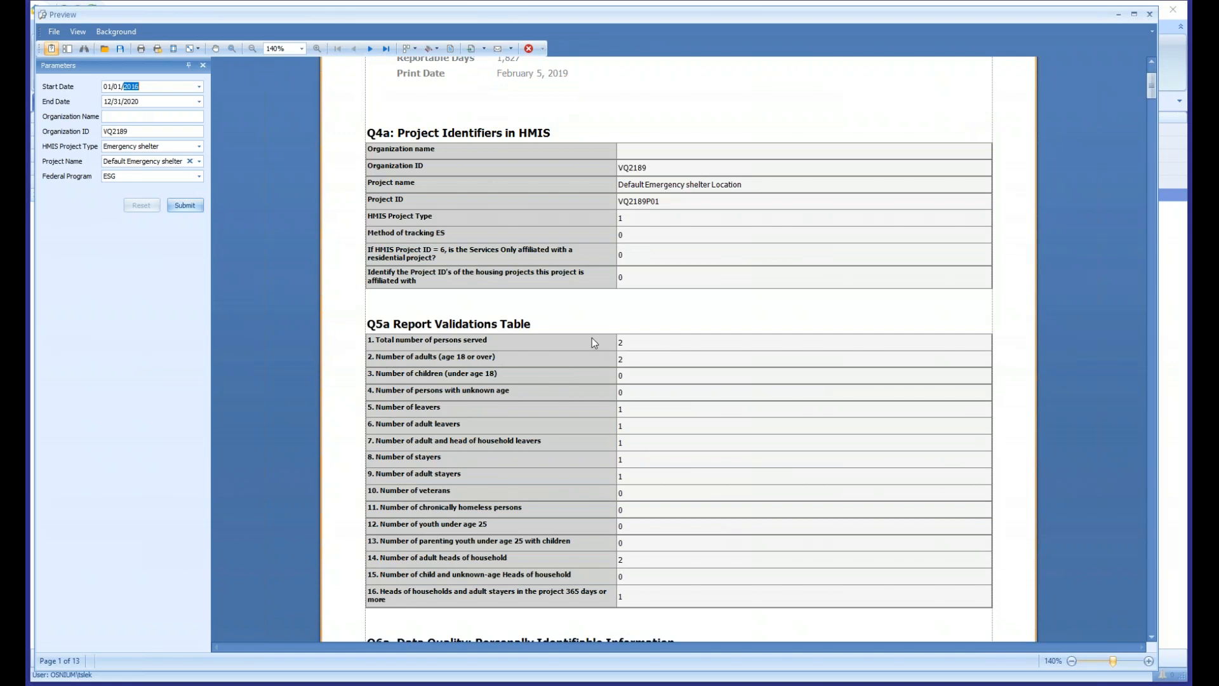
{"action": "scroll", "coordinate": [593, 343], "scroll_direction": "down", "scroll_amount": 6}
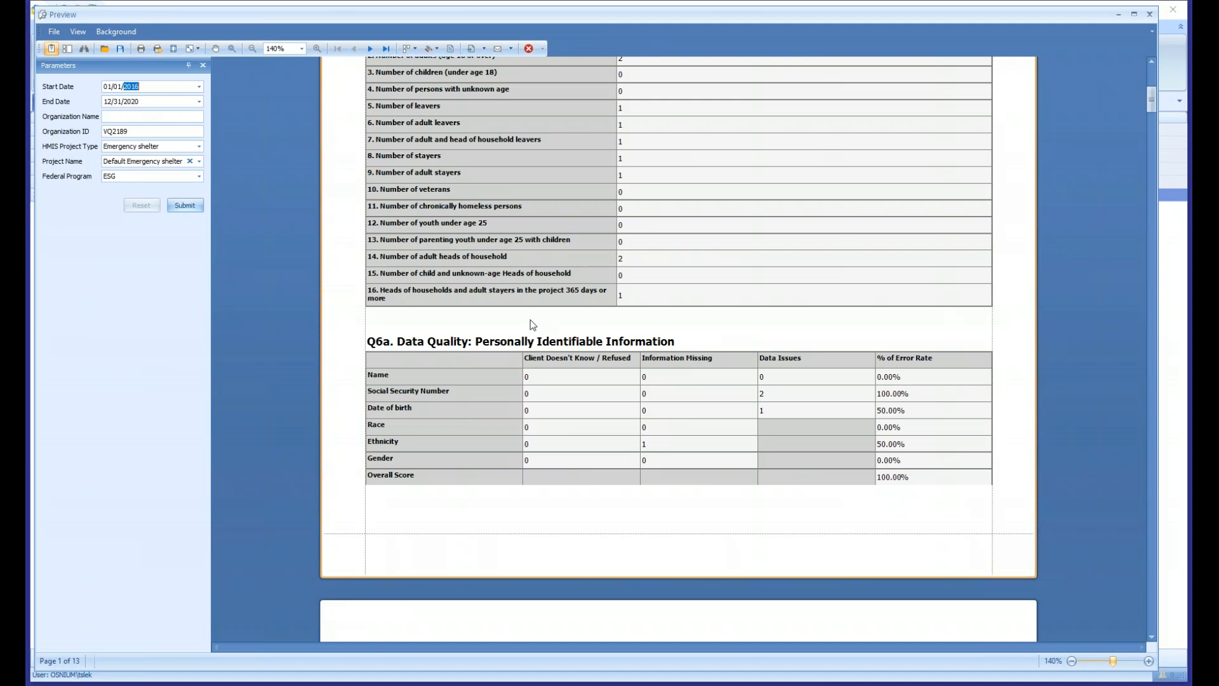
{"action": "scroll", "coordinate": [630, 317], "scroll_direction": "down", "scroll_amount": 1}
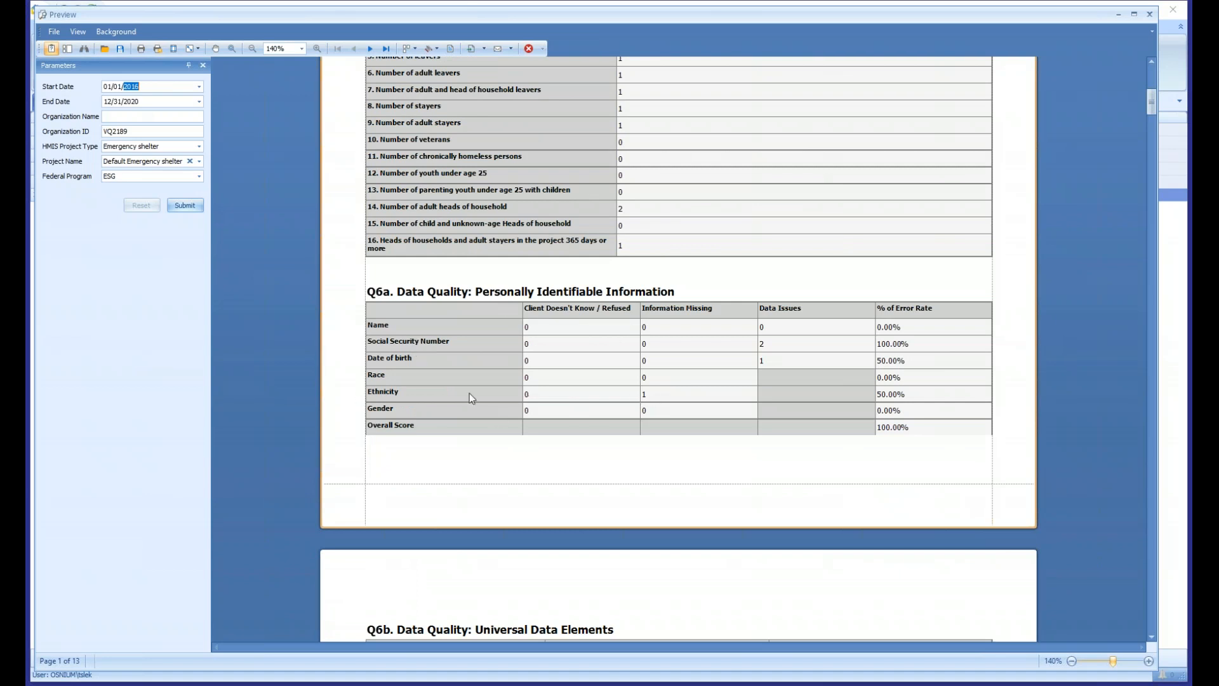
{"action": "left_click", "coordinate": [376, 394]}
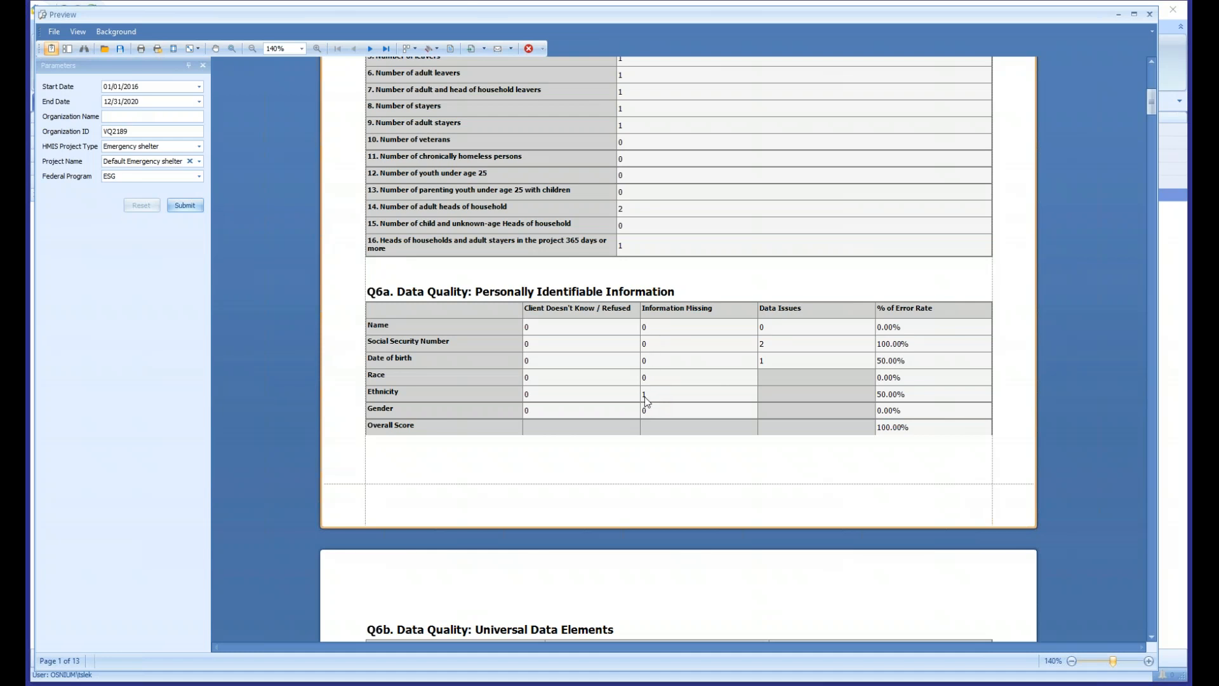
{"action": "left_click", "coordinate": [645, 396]}
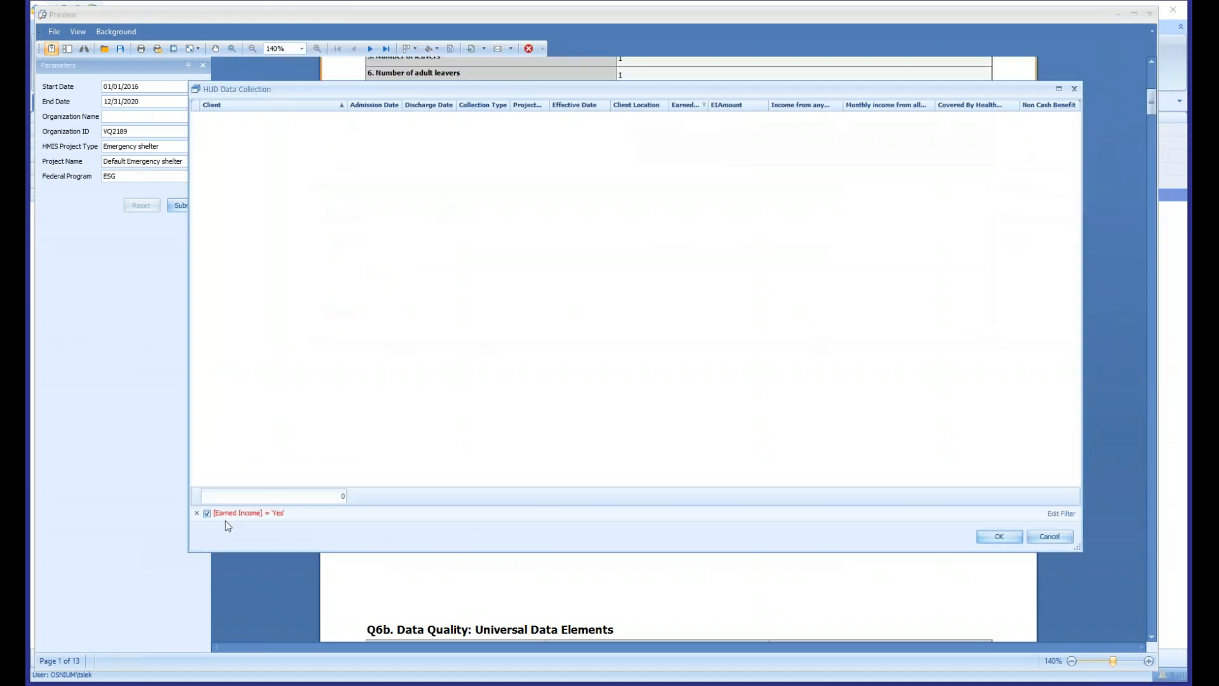
- Remove the Earned Income filter from the HUD Data Collection list, expand the stay group and try to open its client record
{"action": "left_click", "coordinate": [199, 512]}
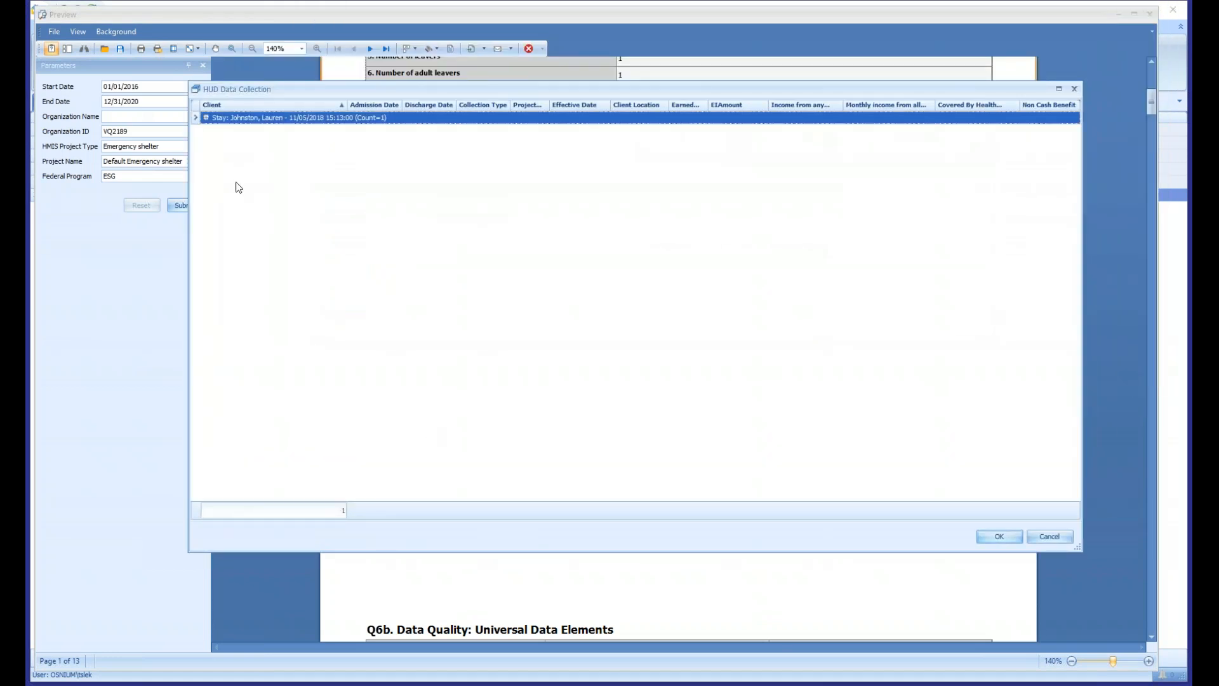
{"action": "left_click", "coordinate": [207, 118]}
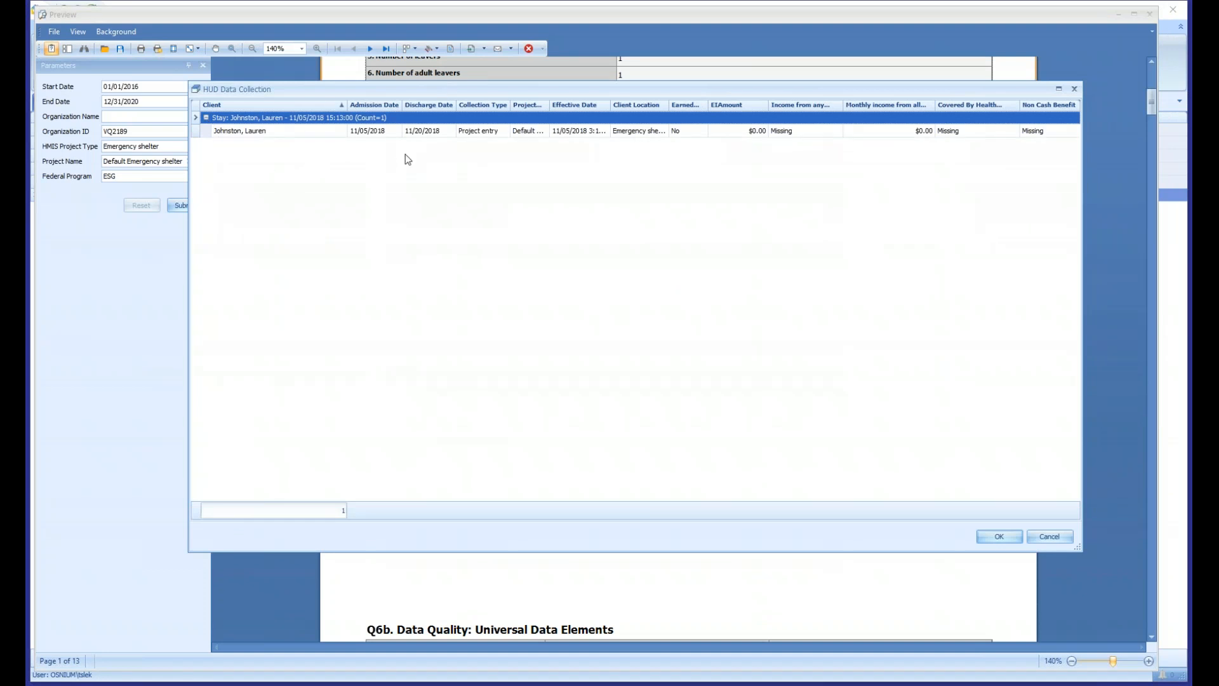
{"action": "left_click", "coordinate": [427, 133]}
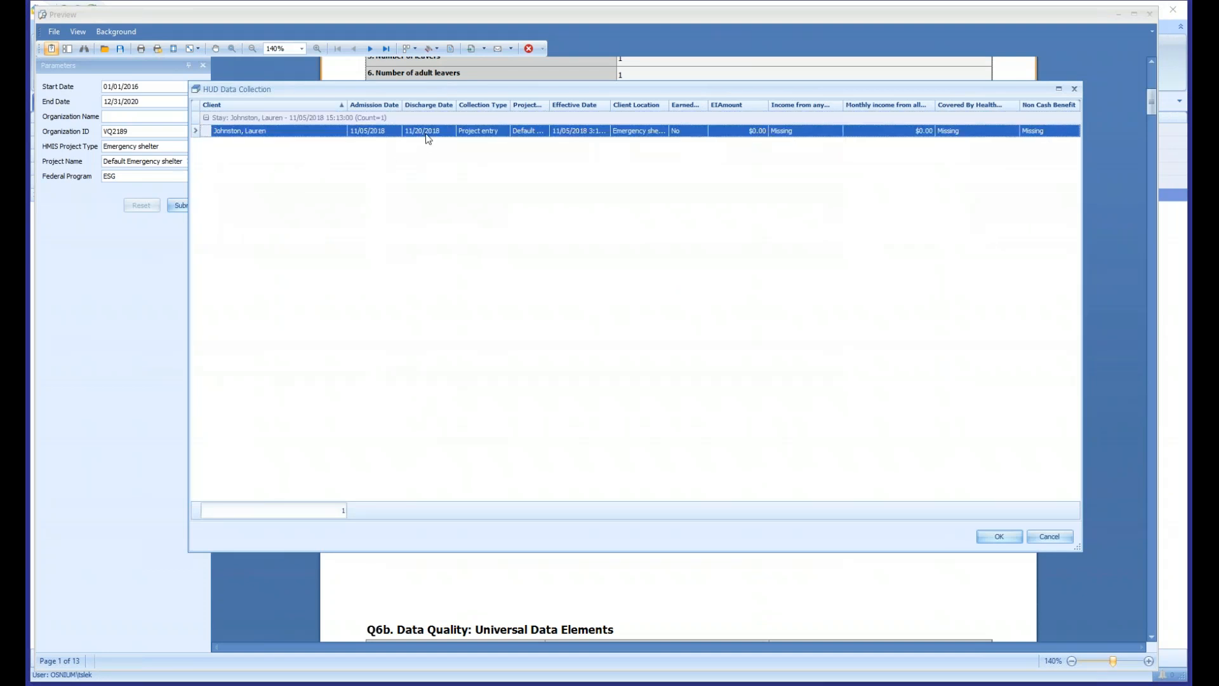
{"action": "double_click", "coordinate": [253, 132]}
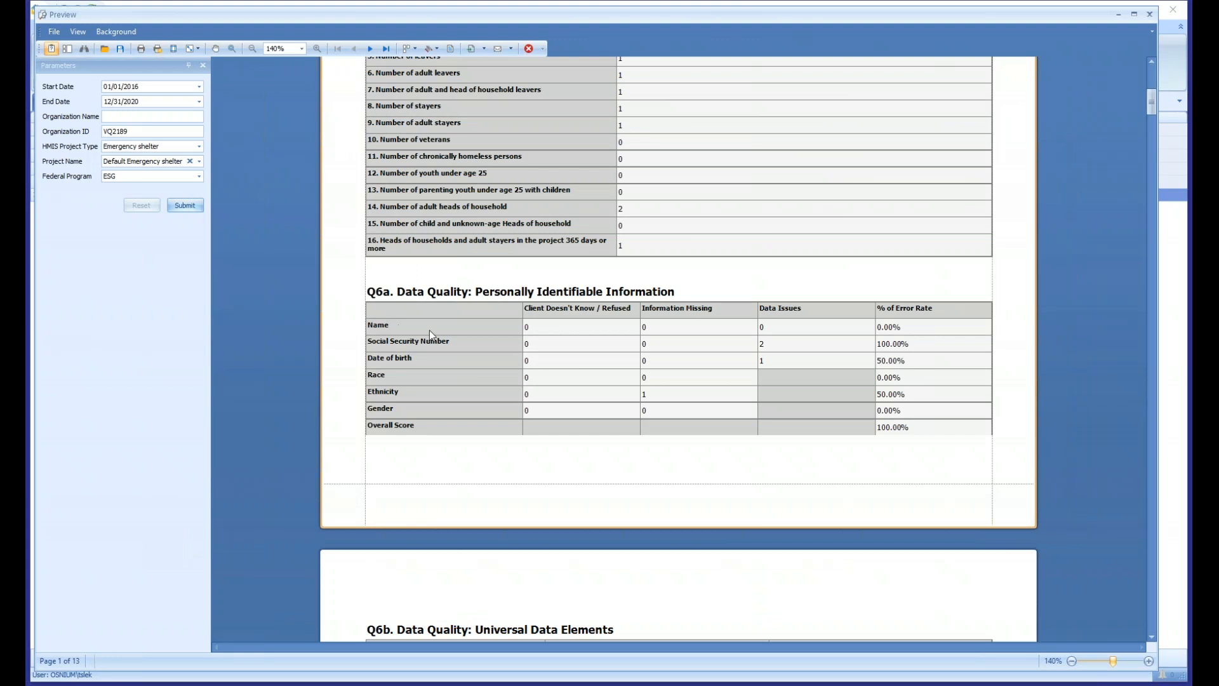
- Reopen the records behind the missing Ethnicity count and inspect the project entry record under the stay
{"action": "left_click", "coordinate": [645, 396]}
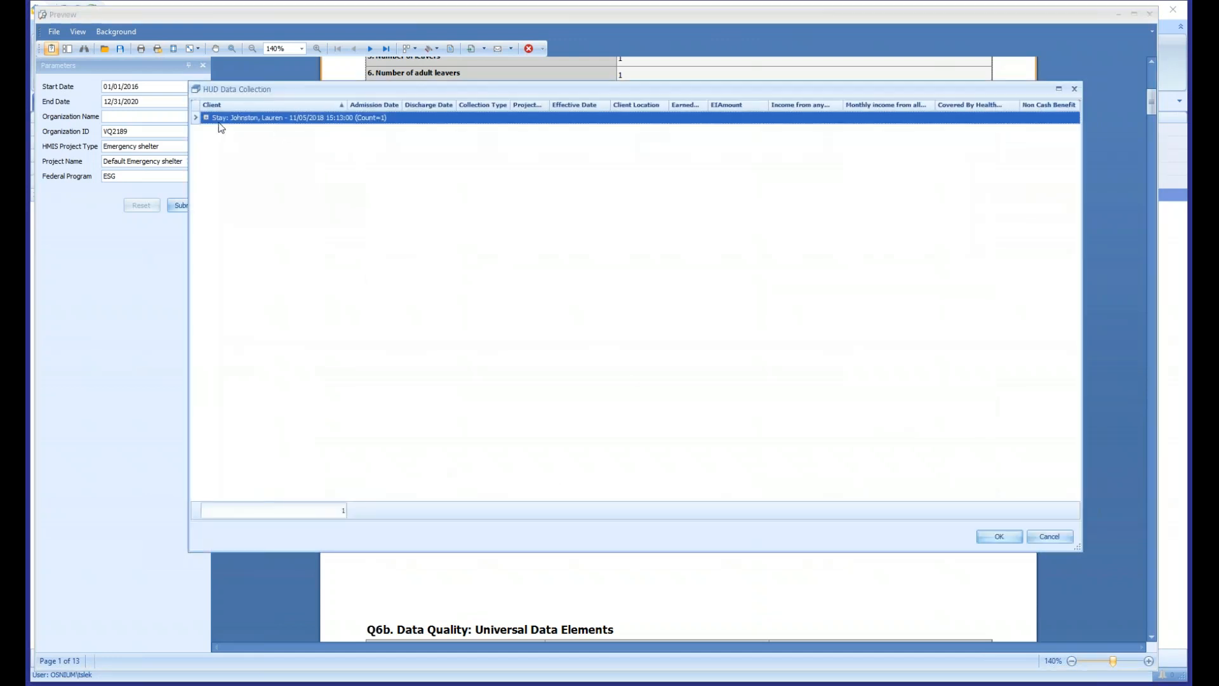
{"action": "left_click", "coordinate": [205, 117]}
{"action": "left_click", "coordinate": [292, 132]}
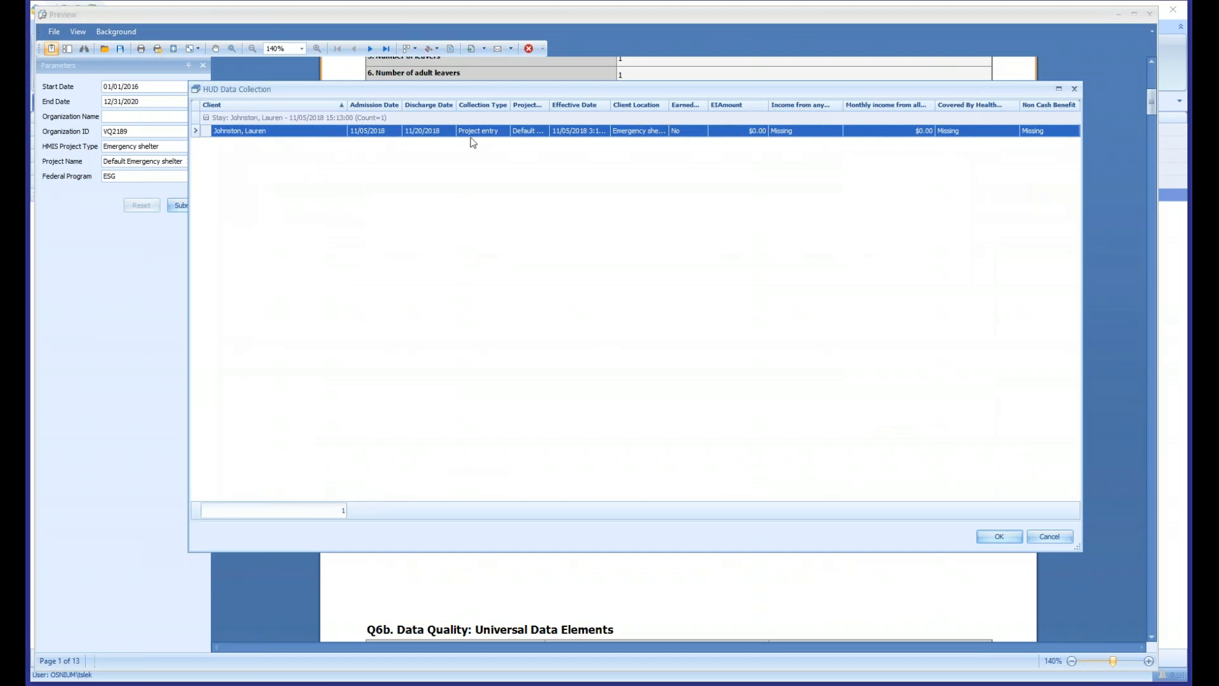
{"action": "right_click", "coordinate": [486, 134]}
{"action": "left_click", "coordinate": [513, 141]}
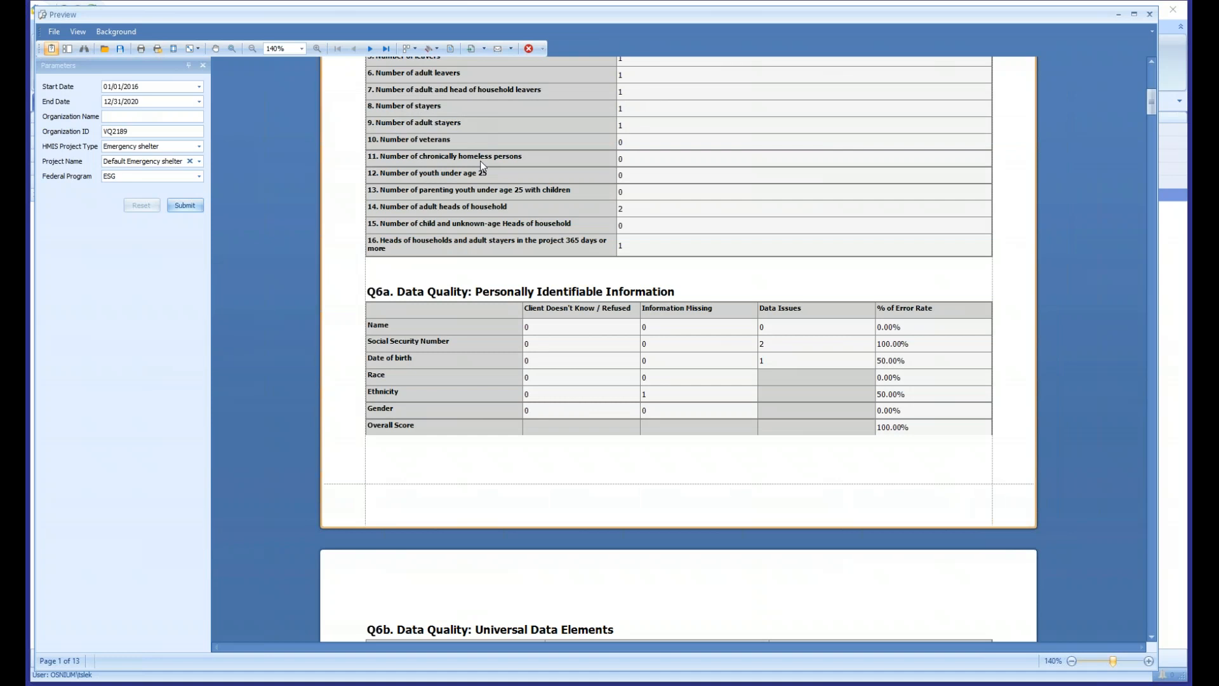
- Check the Q6b to Q6d data quality tables, then close the HUD report preview and collapse the HUD Reporting category
{"action": "scroll", "coordinate": [484, 160], "scroll_direction": "down", "scroll_amount": 7}
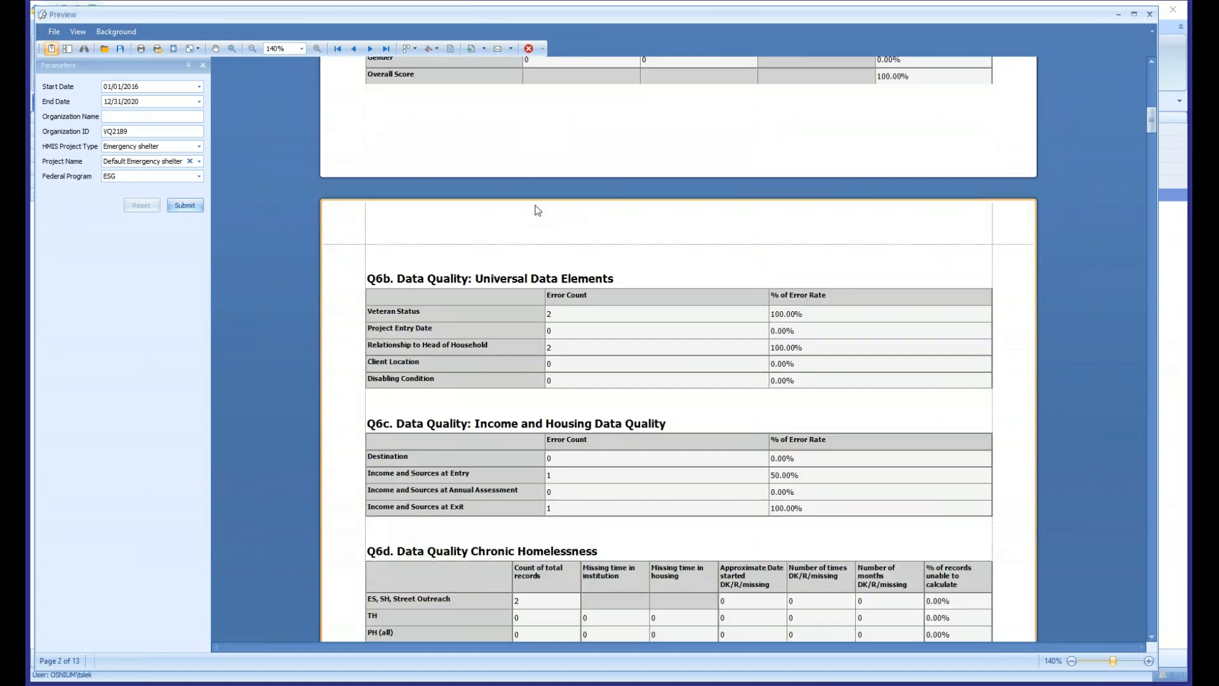
{"action": "left_click_drag", "start_coordinate": [1152, 140], "coordinate": [1139, 71]}
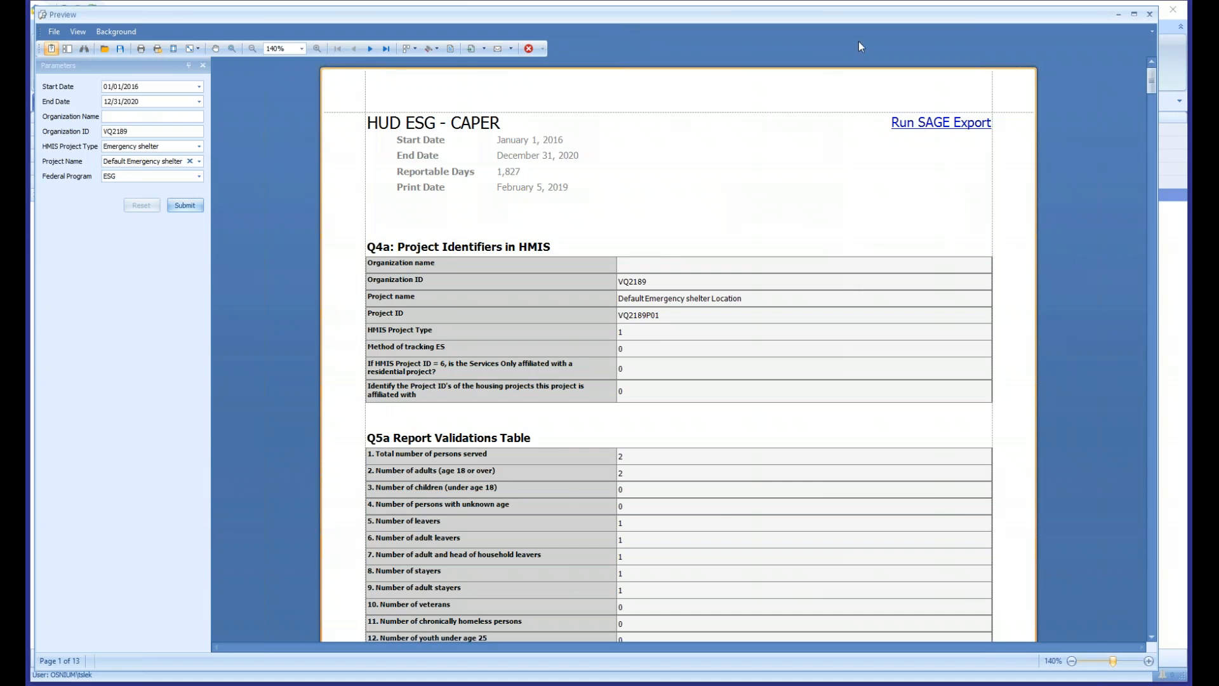
{"action": "left_click", "coordinate": [1150, 17]}
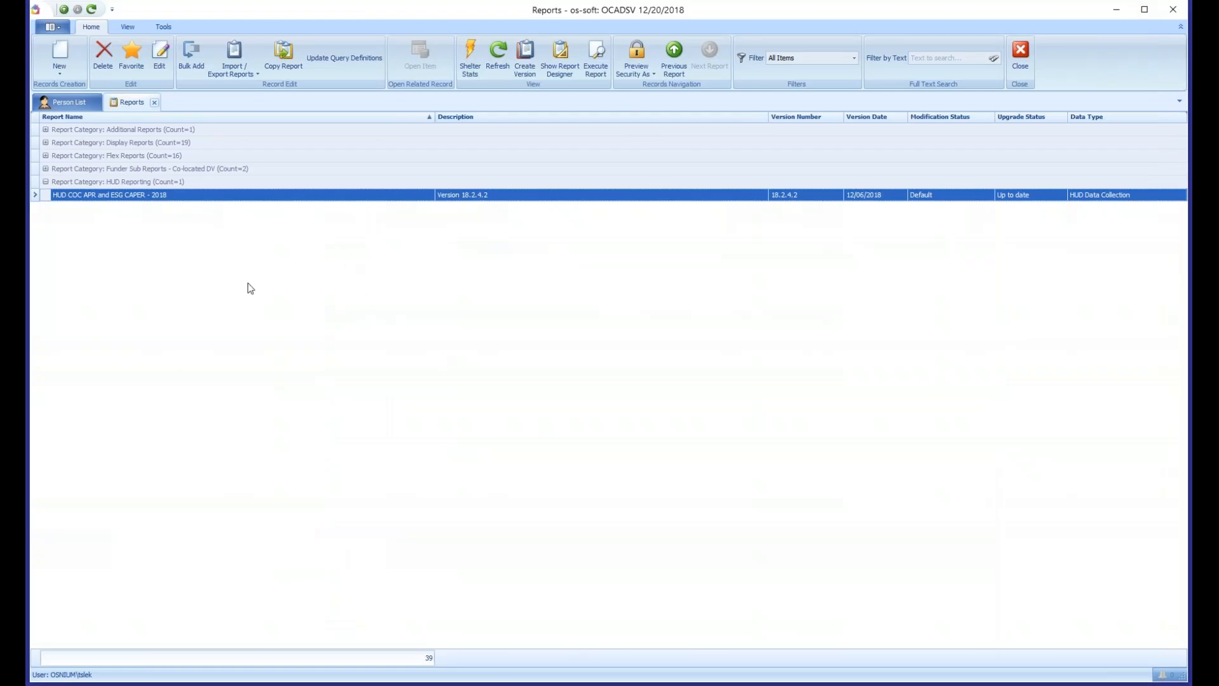
{"action": "left_click", "coordinate": [45, 181]}
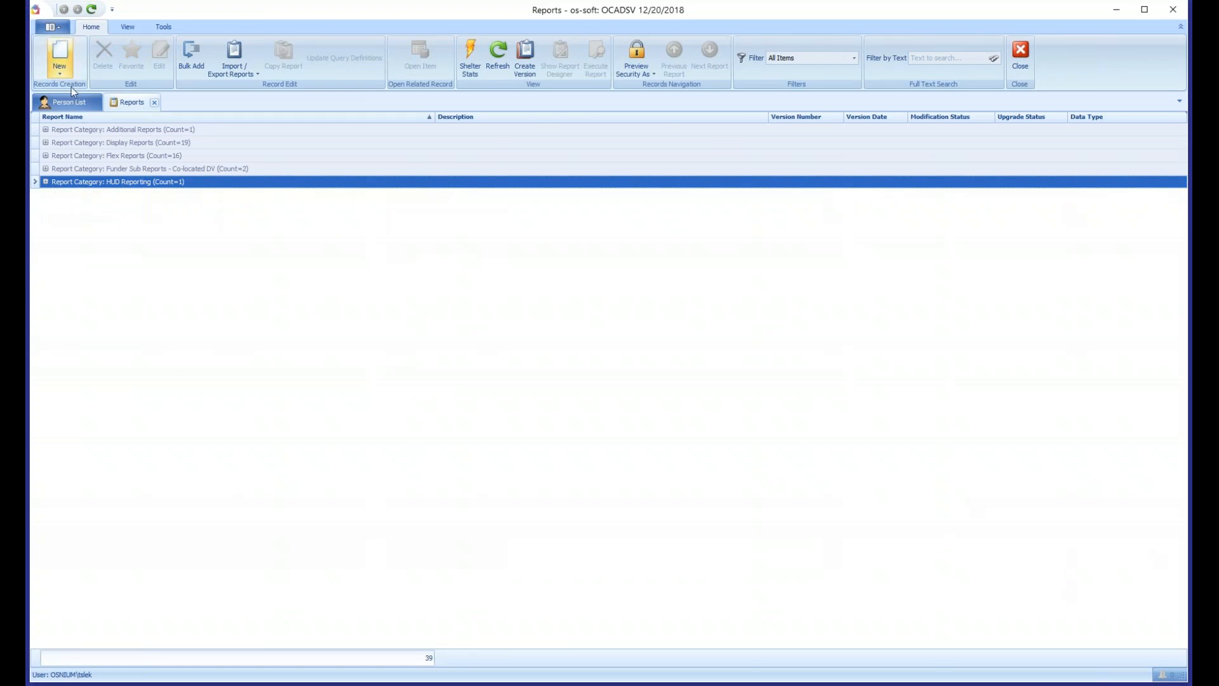
- Open the VOCA Report from the Funder Reports list
{"action": "left_click", "coordinate": [55, 28]}
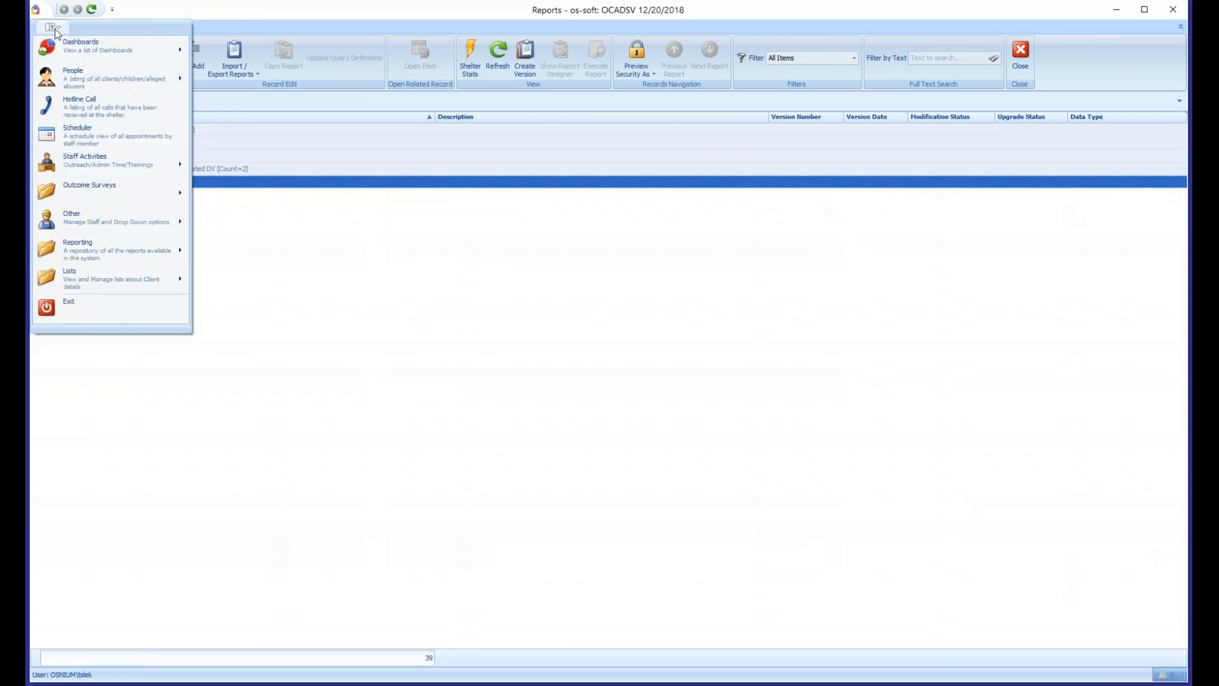
{"action": "mouse_move", "coordinate": [104, 254]}
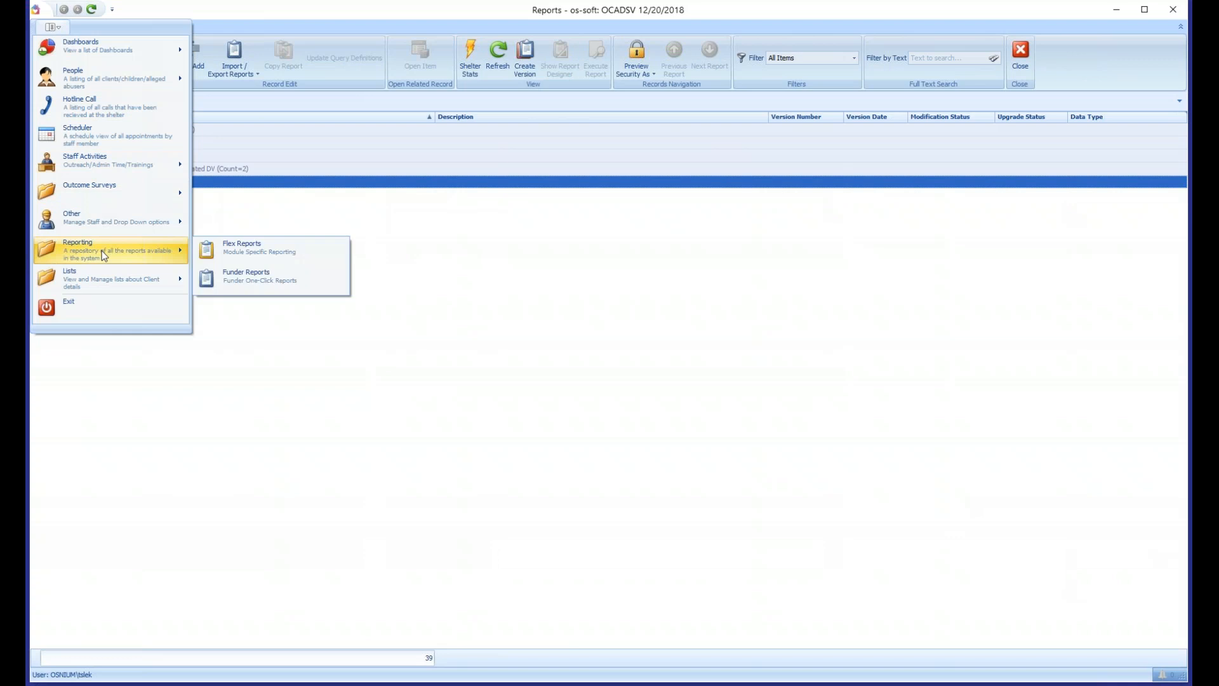
{"action": "left_click", "coordinate": [277, 279]}
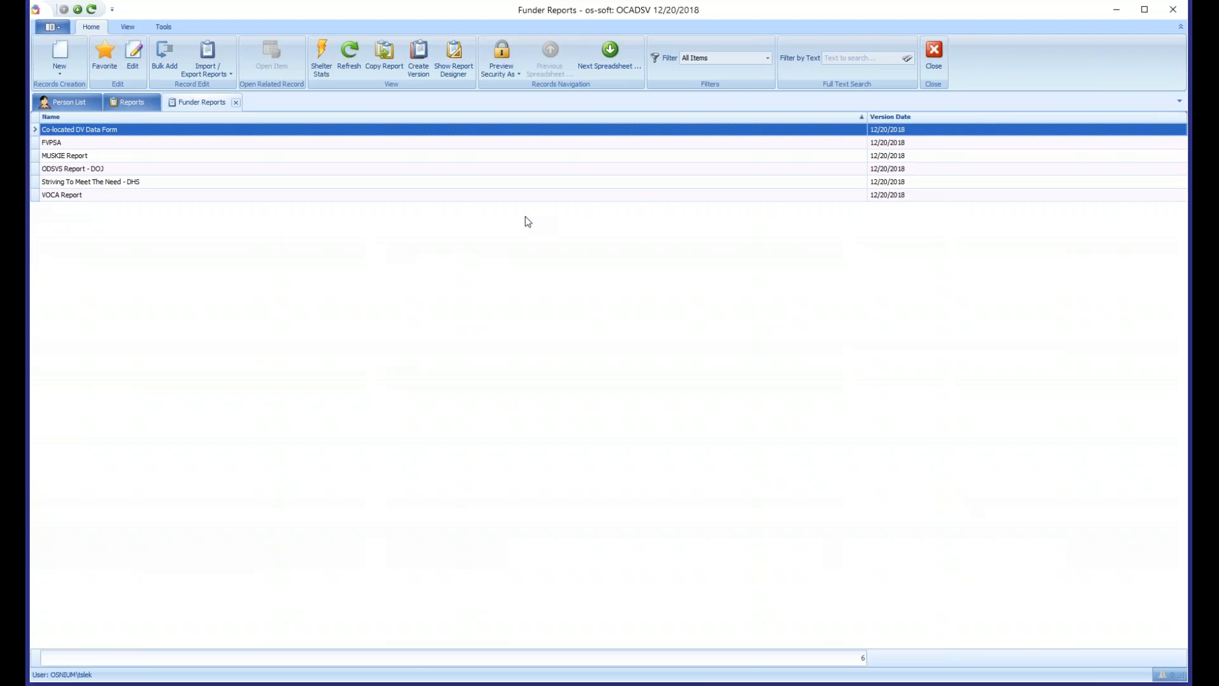
{"action": "left_click", "coordinate": [99, 198]}
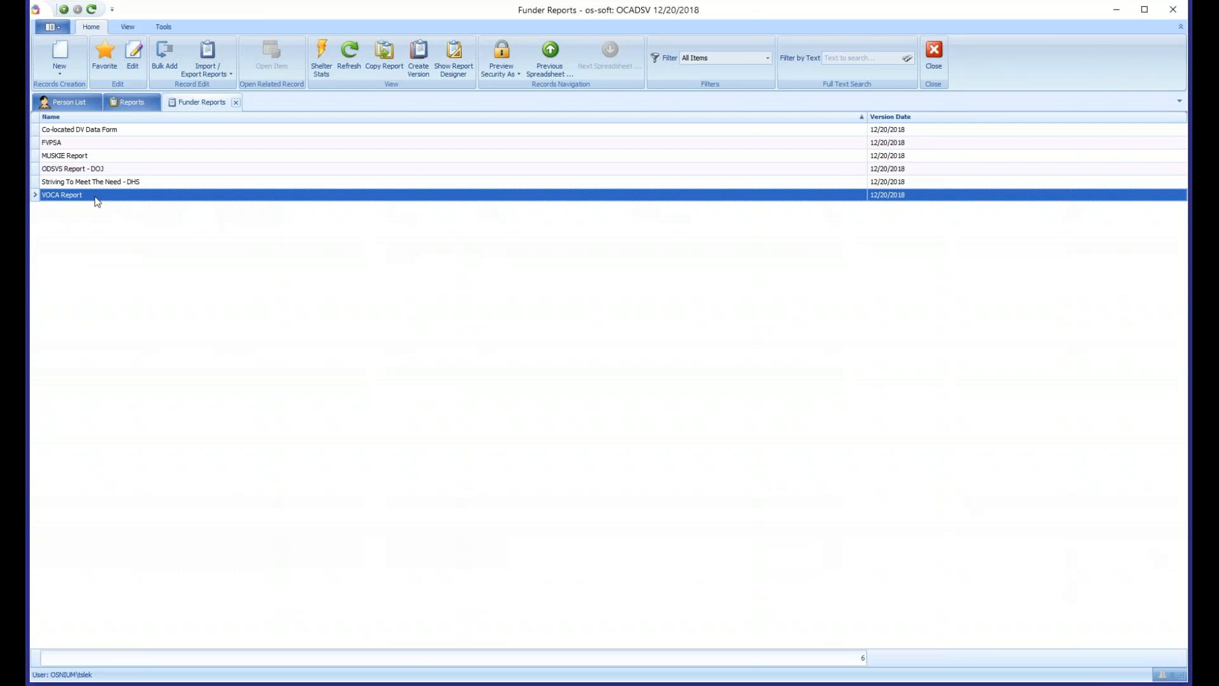
{"action": "double_click", "coordinate": [97, 199]}
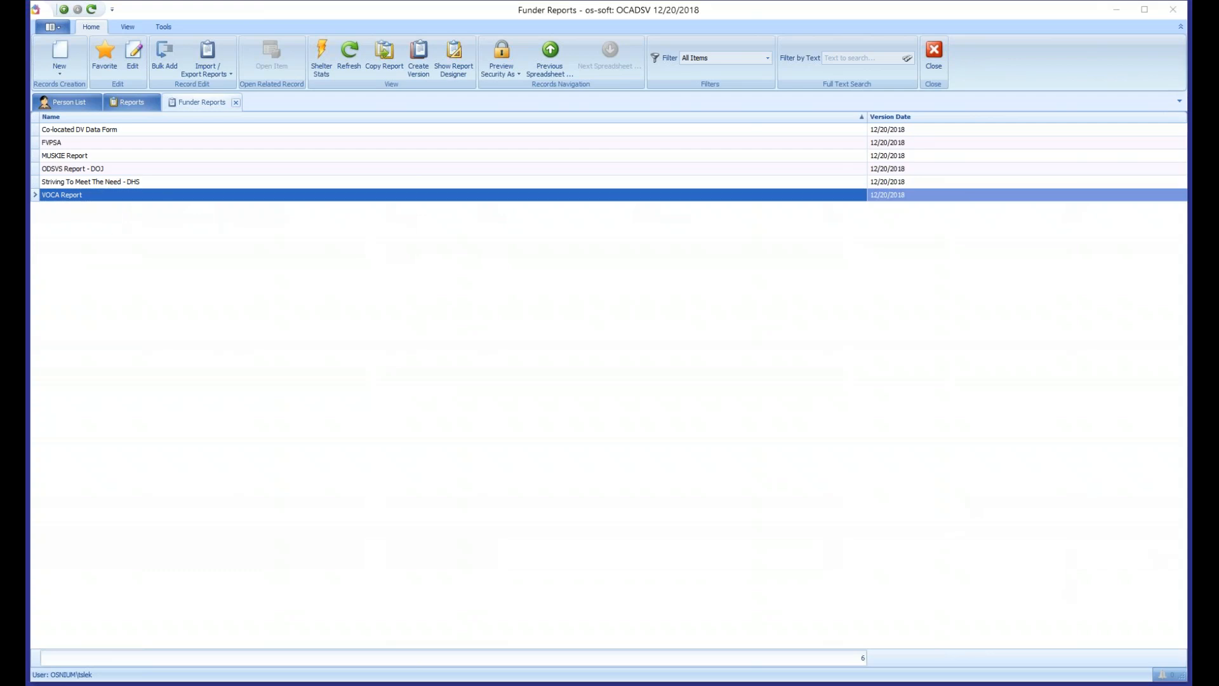
- Enlarge the VOCA Report preview window to nearly full screen and widen its Global Parameters area
{"action": "left_click_drag", "start_coordinate": [424, 22], "coordinate": [435, 25]}
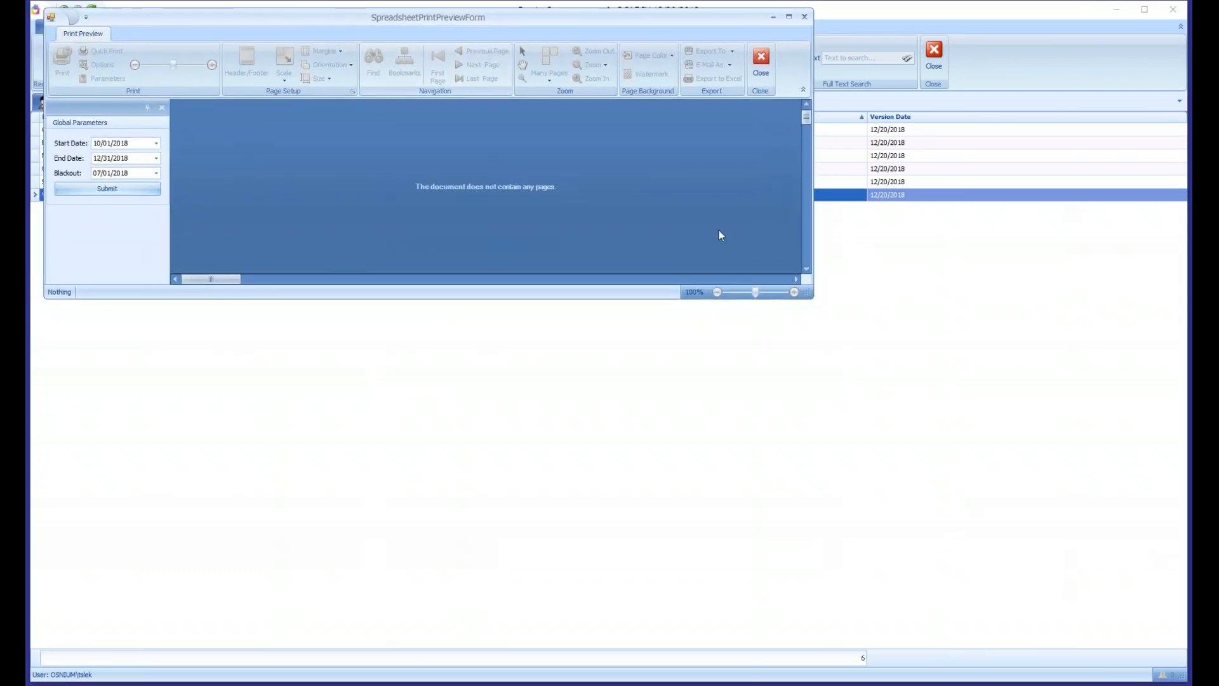
{"action": "left_click_drag", "start_coordinate": [811, 296], "coordinate": [1180, 671]}
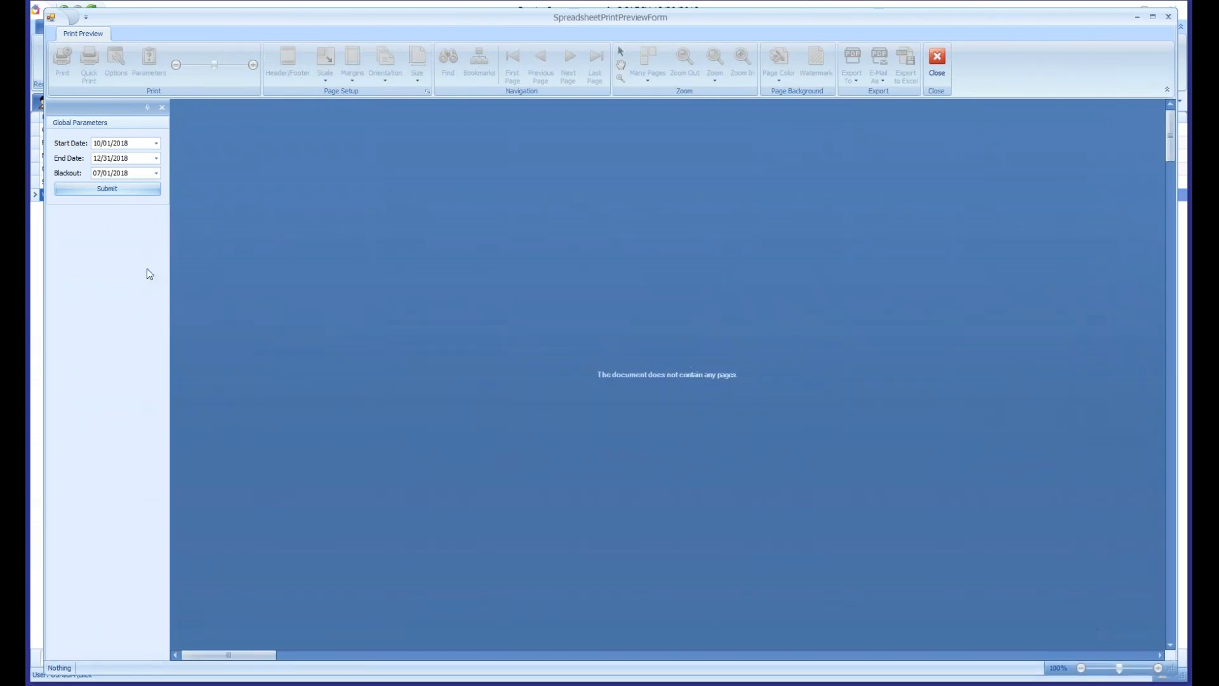
{"action": "left_click_drag", "start_coordinate": [169, 278], "coordinate": [279, 291]}
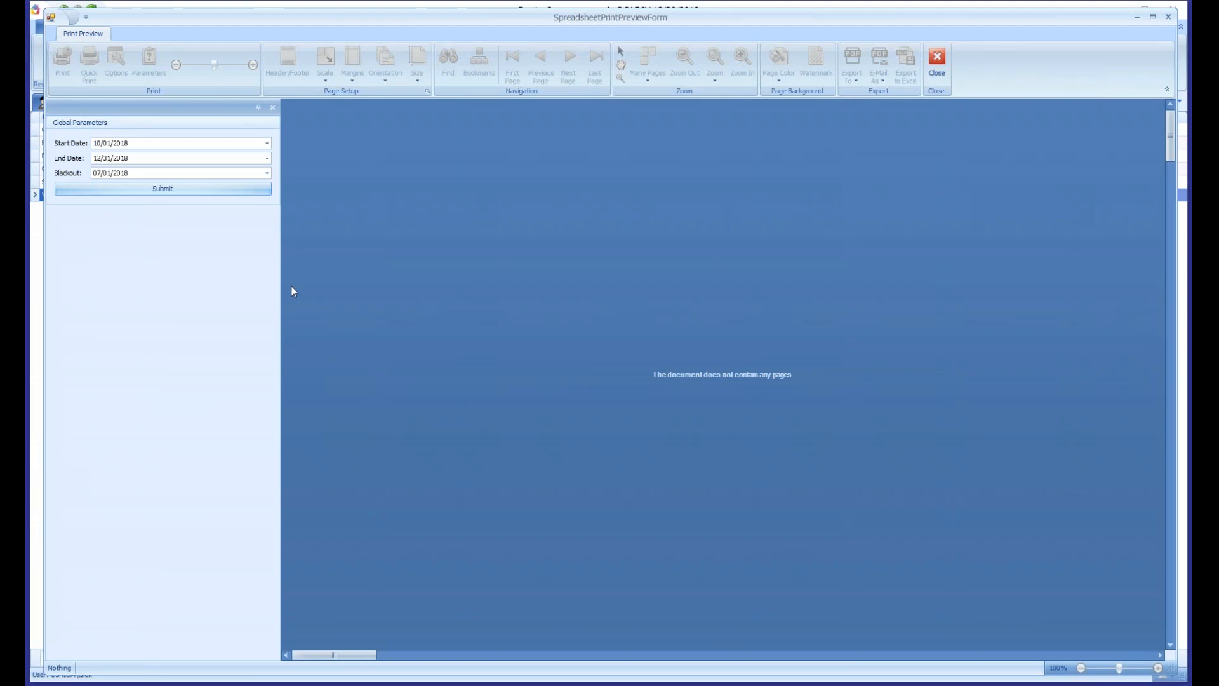
- Generate the VOCA Report with Start Date 01/01/2018 and Blackout 01/01/2018
{"action": "left_click", "coordinate": [101, 144]}
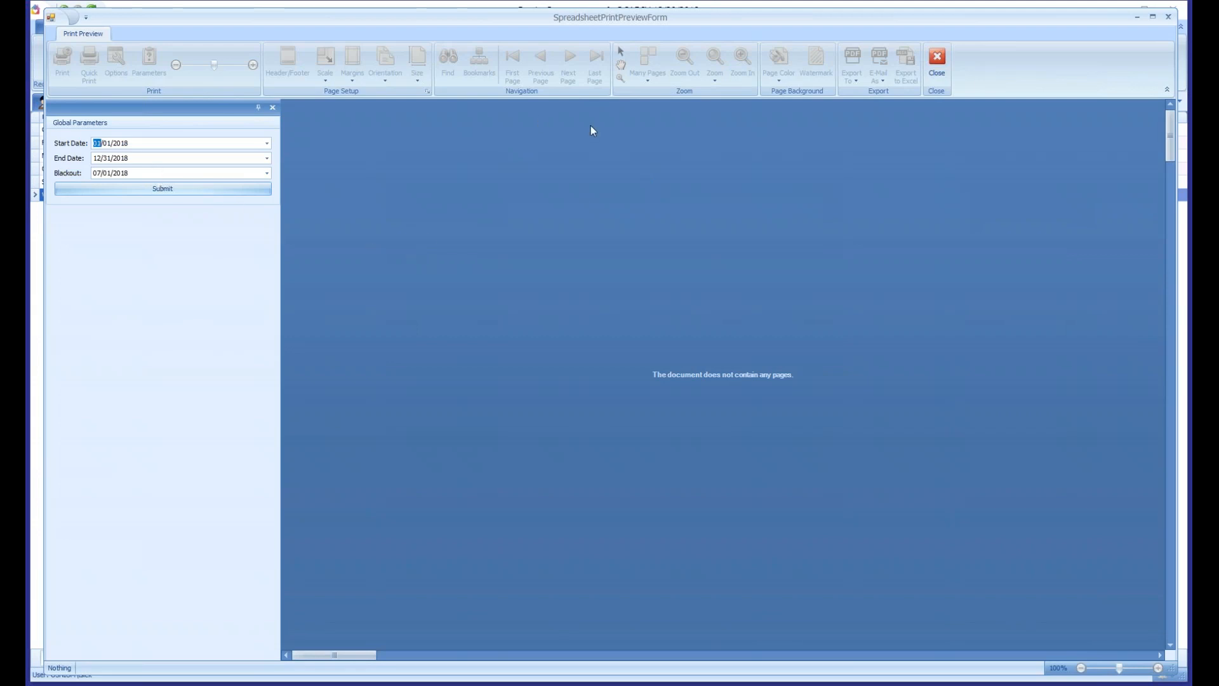
{"action": "key", "text": "Right"}
{"action": "left_click", "coordinate": [96, 173]}
{"action": "key", "text": "Right"}
{"action": "left_click", "coordinate": [156, 193]}
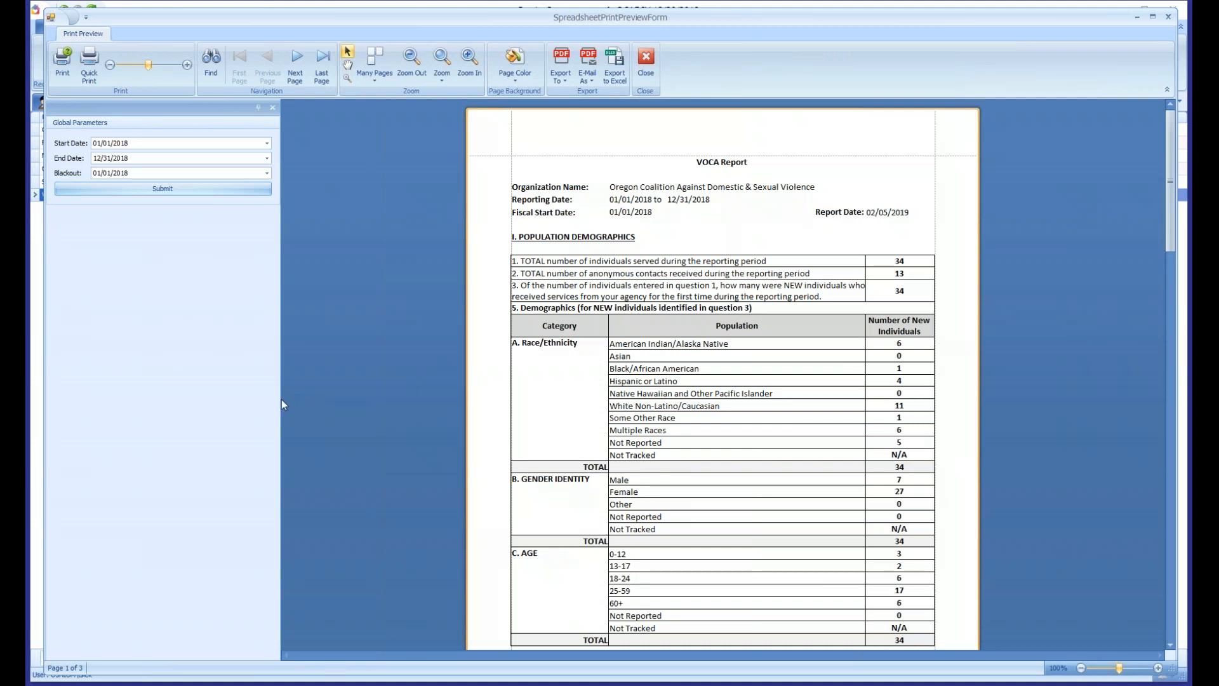
- Narrow the parameter area and examine the VOCA Report's population demographics, victimization types, direct services and annually reported outcomes
{"action": "left_click_drag", "start_coordinate": [281, 399], "coordinate": [143, 405]}
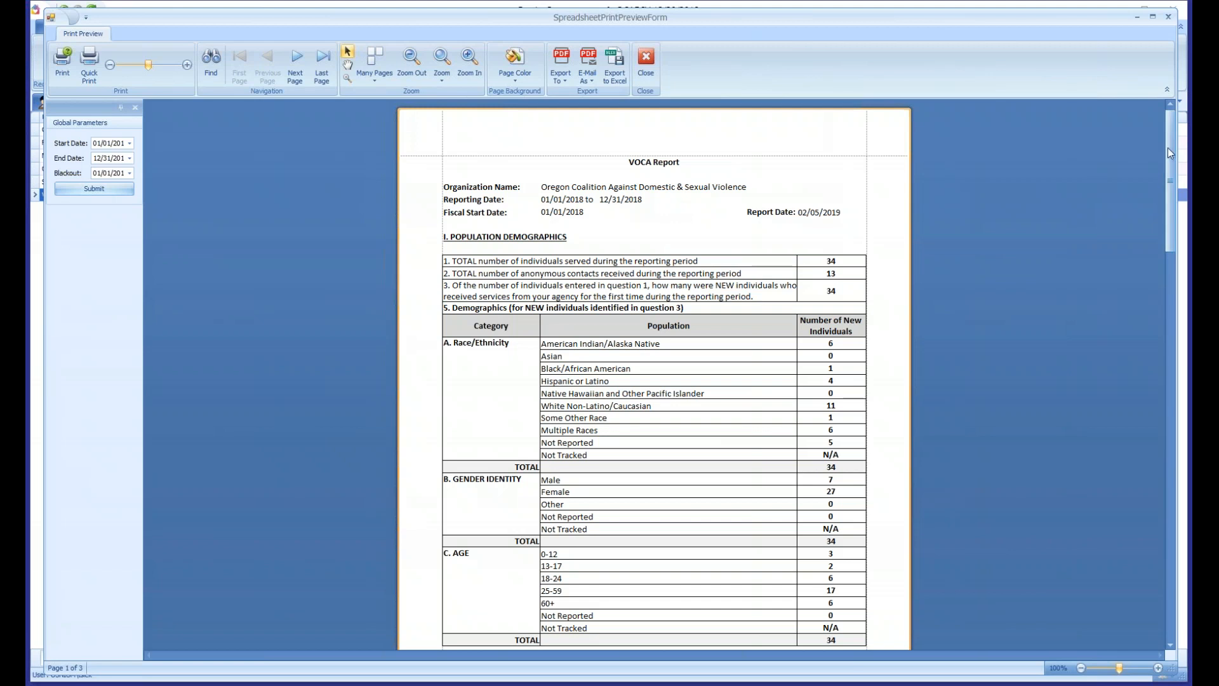
{"action": "left_click_drag", "start_coordinate": [1169, 148], "coordinate": [1169, 158]}
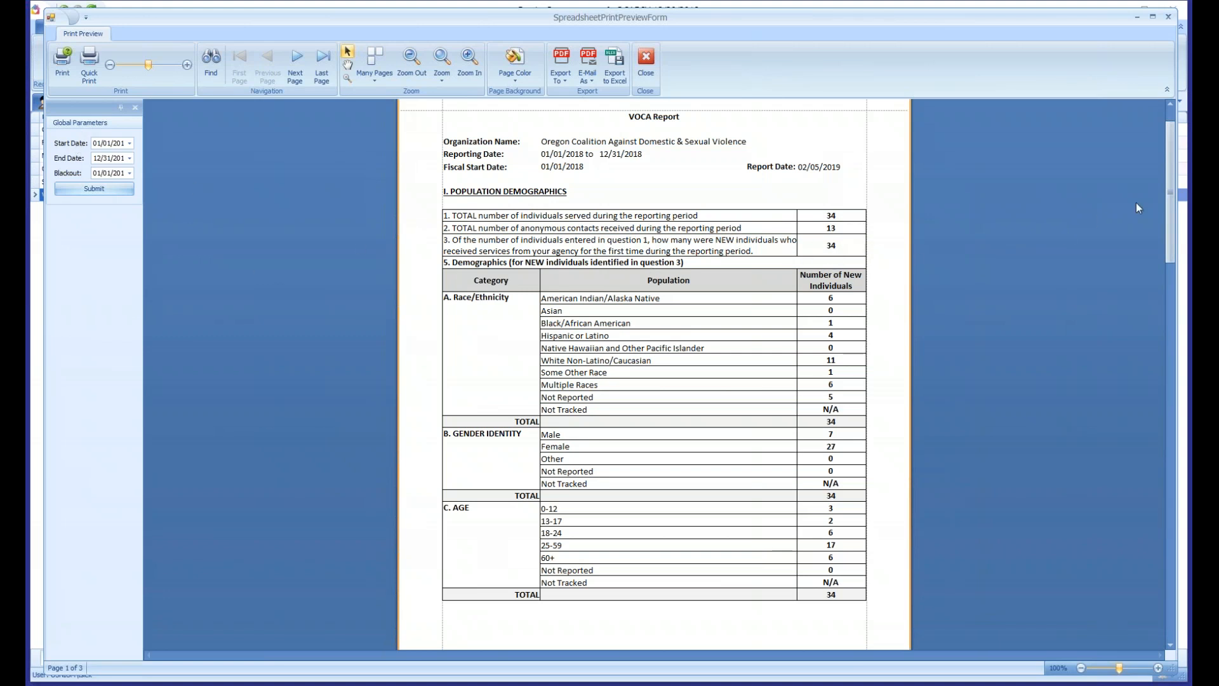
{"action": "left_click_drag", "start_coordinate": [1170, 193], "coordinate": [1168, 211]}
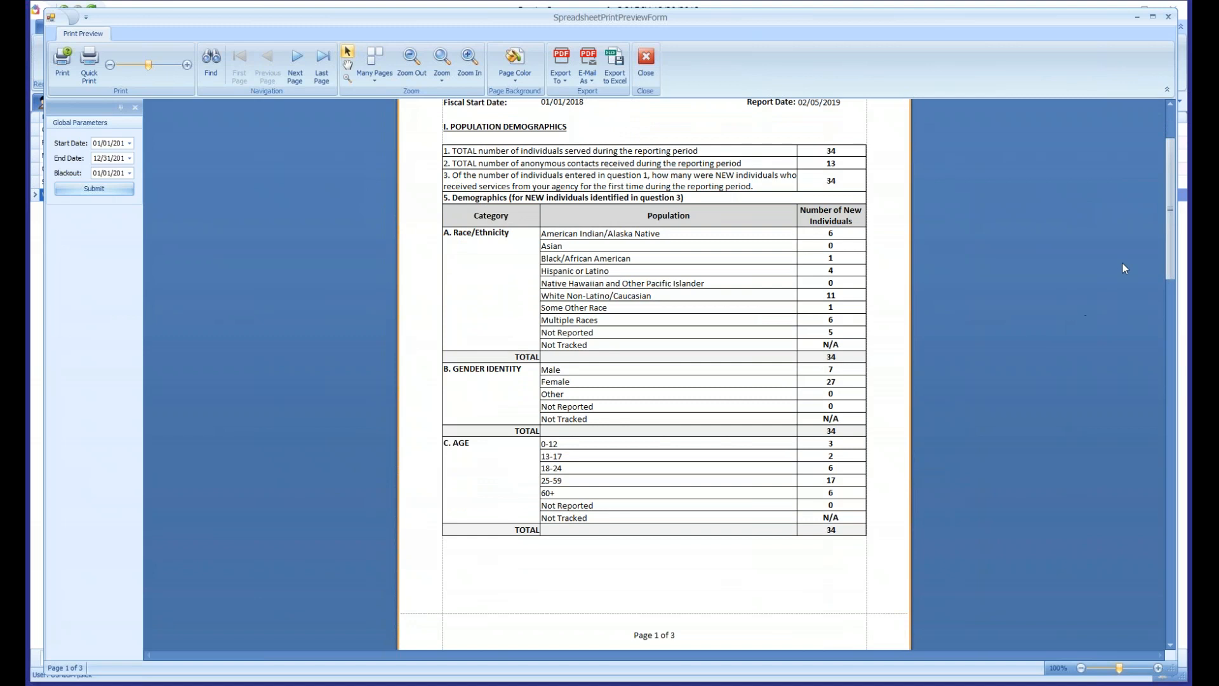
{"action": "left_click_drag", "start_coordinate": [1170, 220], "coordinate": [1177, 378]}
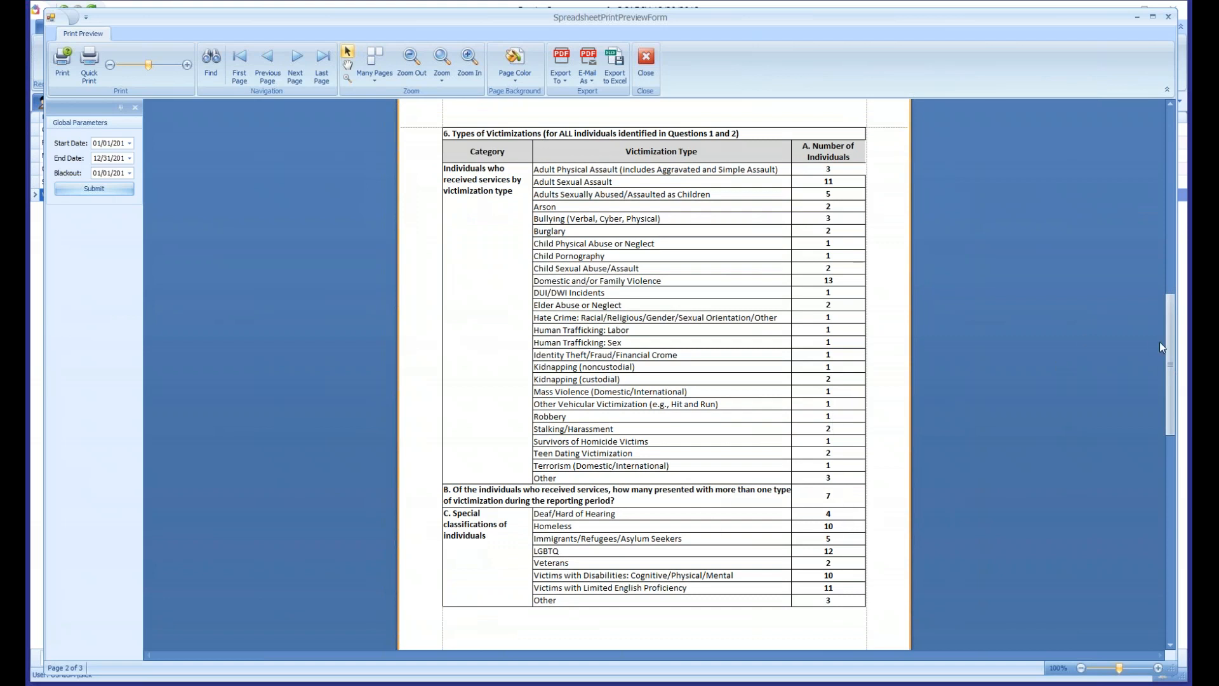
{"action": "left_click_drag", "start_coordinate": [1171, 326], "coordinate": [1166, 502]}
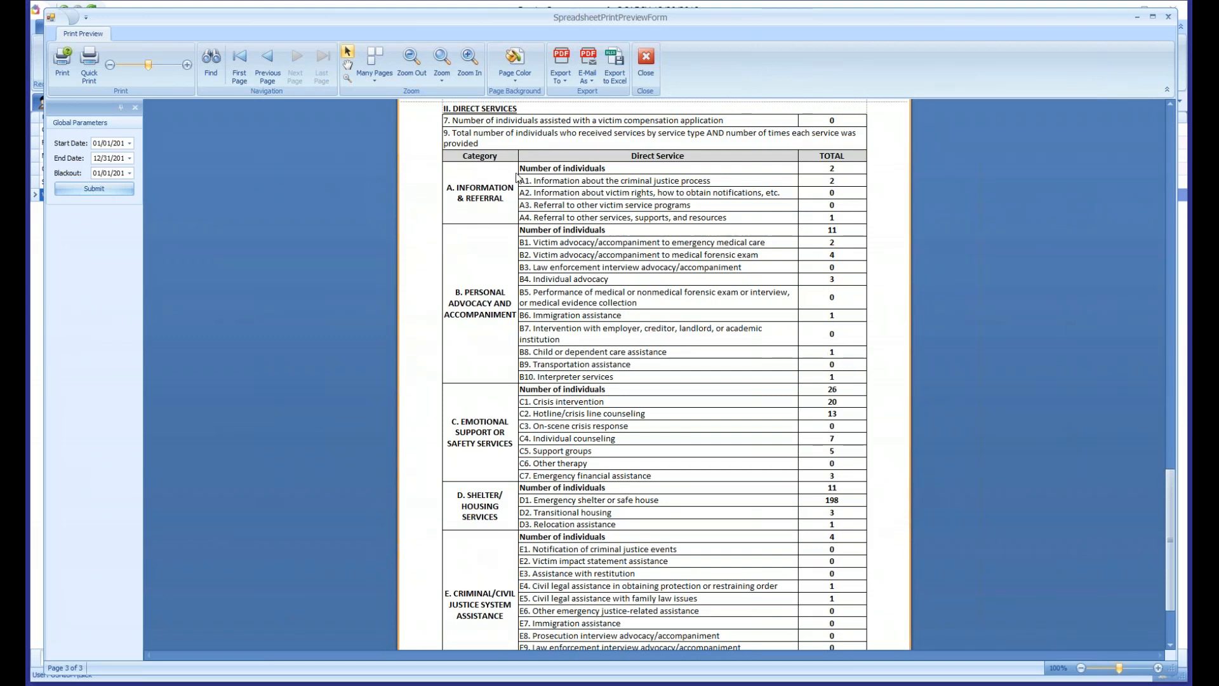
{"action": "left_click_drag", "start_coordinate": [509, 170], "coordinate": [837, 168]}
{"action": "scroll", "coordinate": [701, 391], "scroll_direction": "down", "scroll_amount": 1}
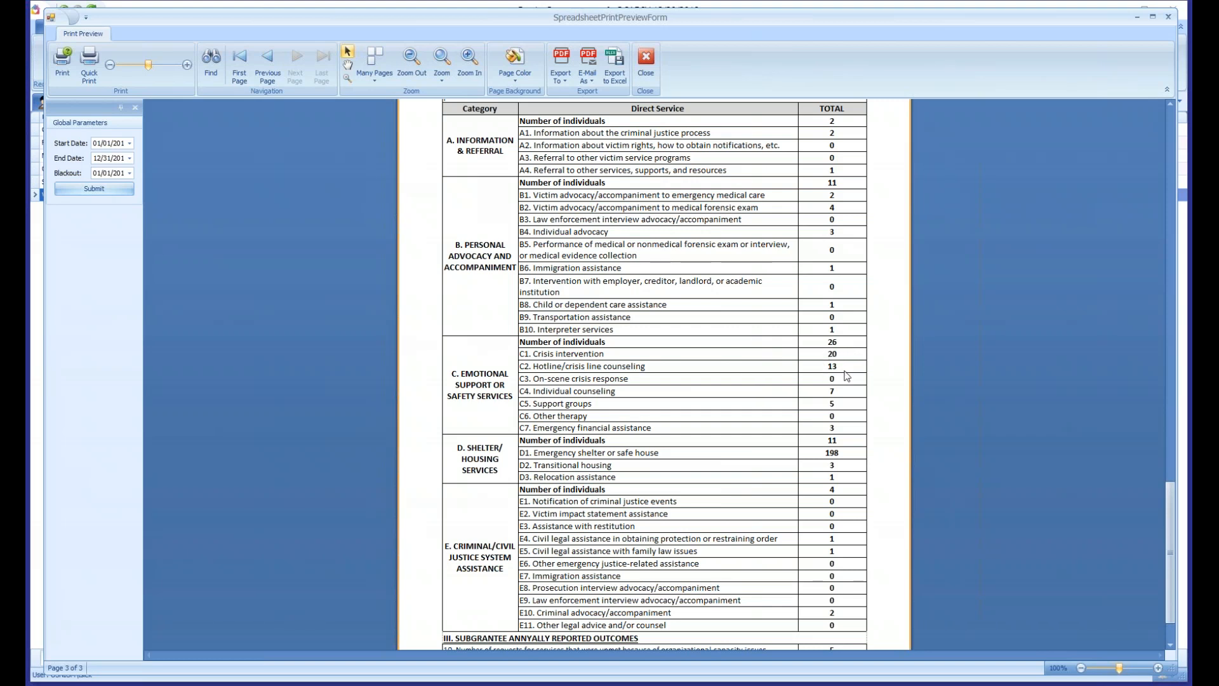
{"action": "scroll", "coordinate": [795, 439], "scroll_direction": "down", "scroll_amount": 2}
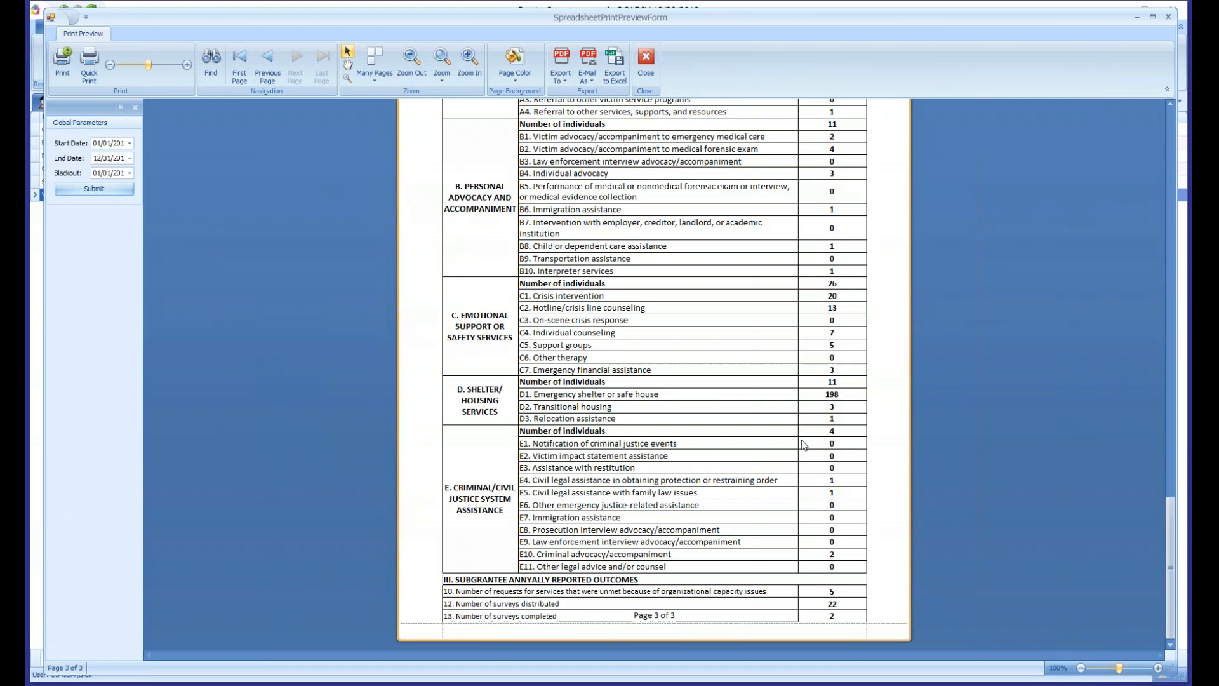
{"action": "scroll", "coordinate": [803, 443], "scroll_direction": "up", "scroll_amount": 3}
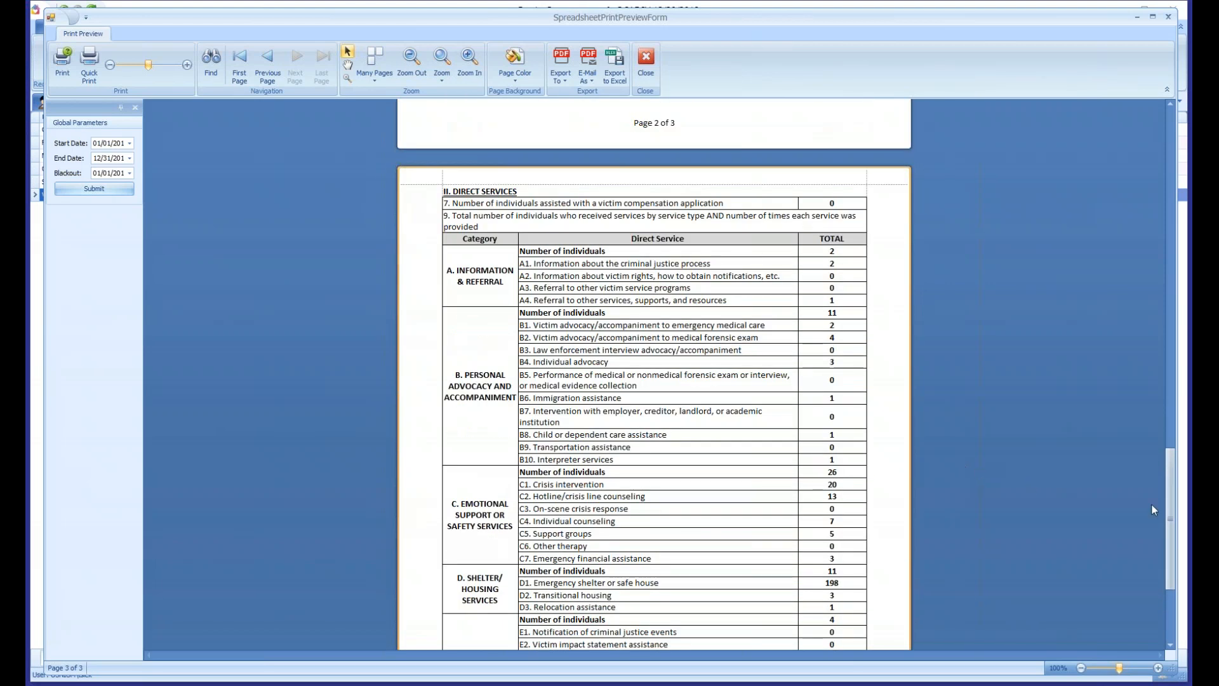
{"action": "left_click_drag", "start_coordinate": [1166, 489], "coordinate": [1161, 136]}
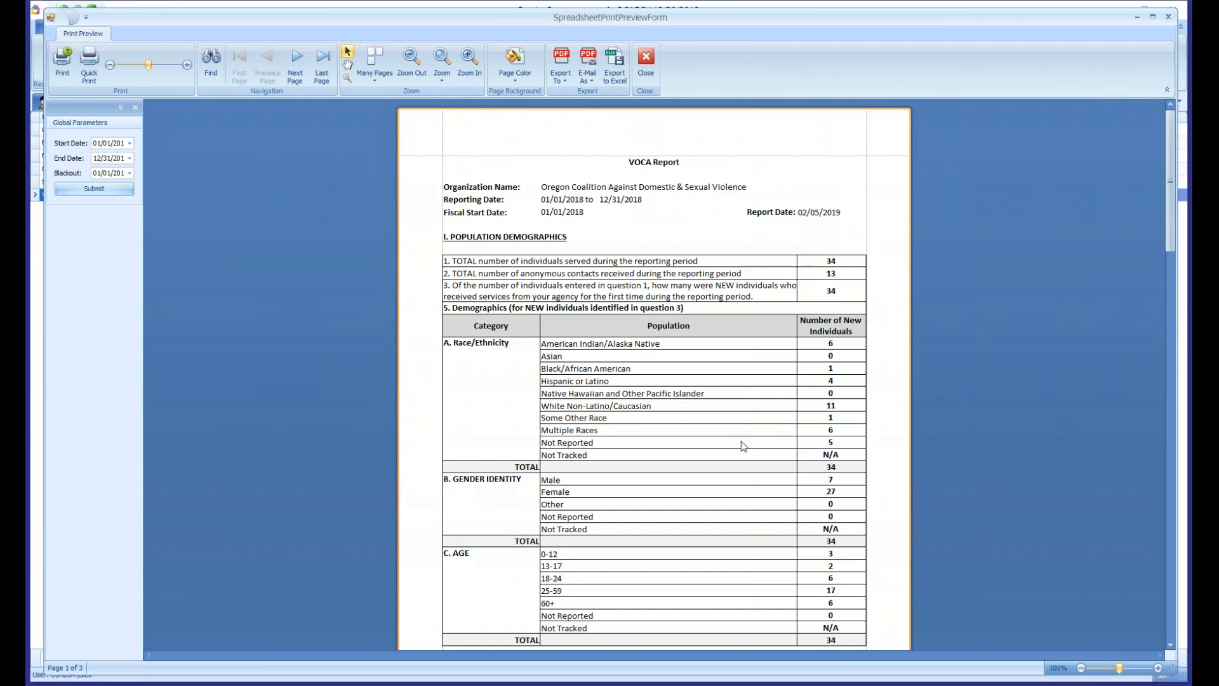
- Close the VOCA preview and generate the MUSKIE Report for 01/01/2018 to 12/31/2018 in a preview enlarged to nearly full screen
{"action": "left_click", "coordinate": [1169, 18]}
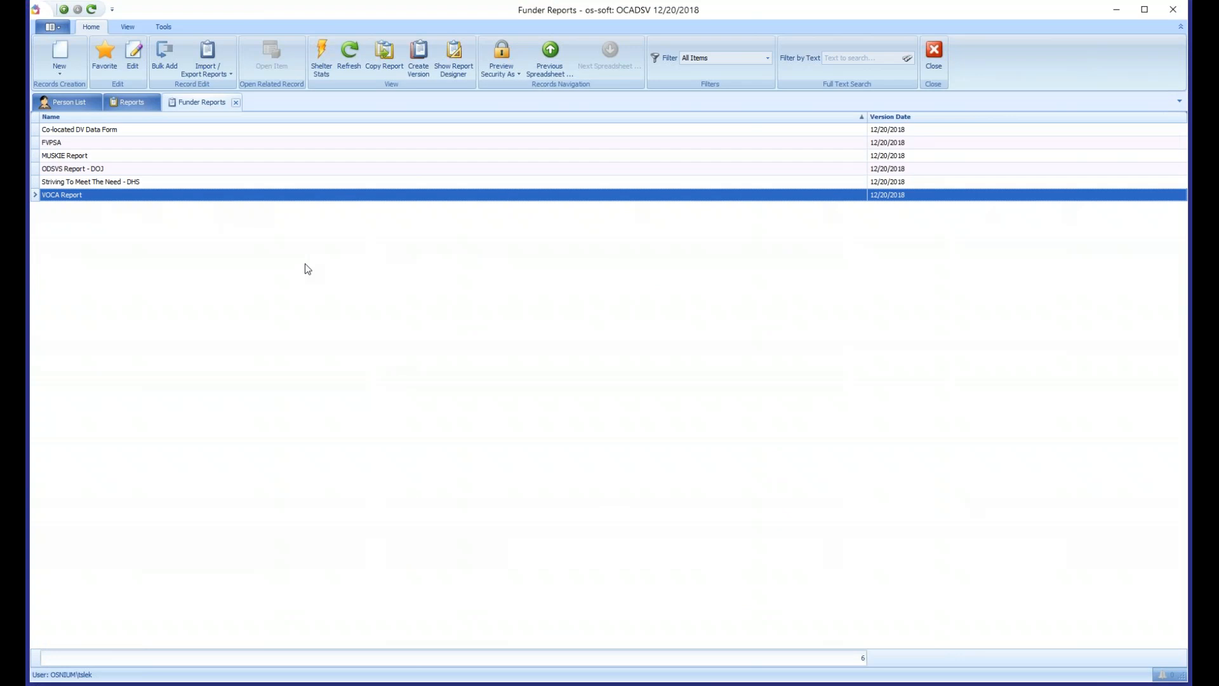
{"action": "left_click", "coordinate": [93, 158]}
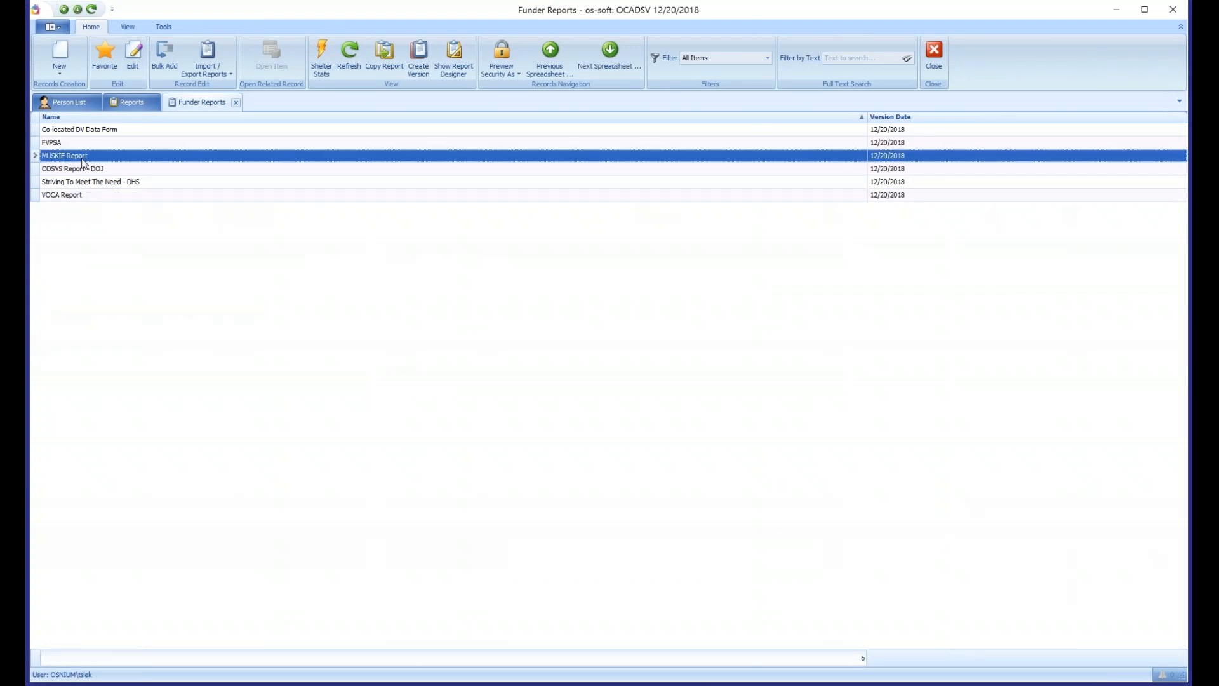
{"action": "double_click", "coordinate": [81, 159]}
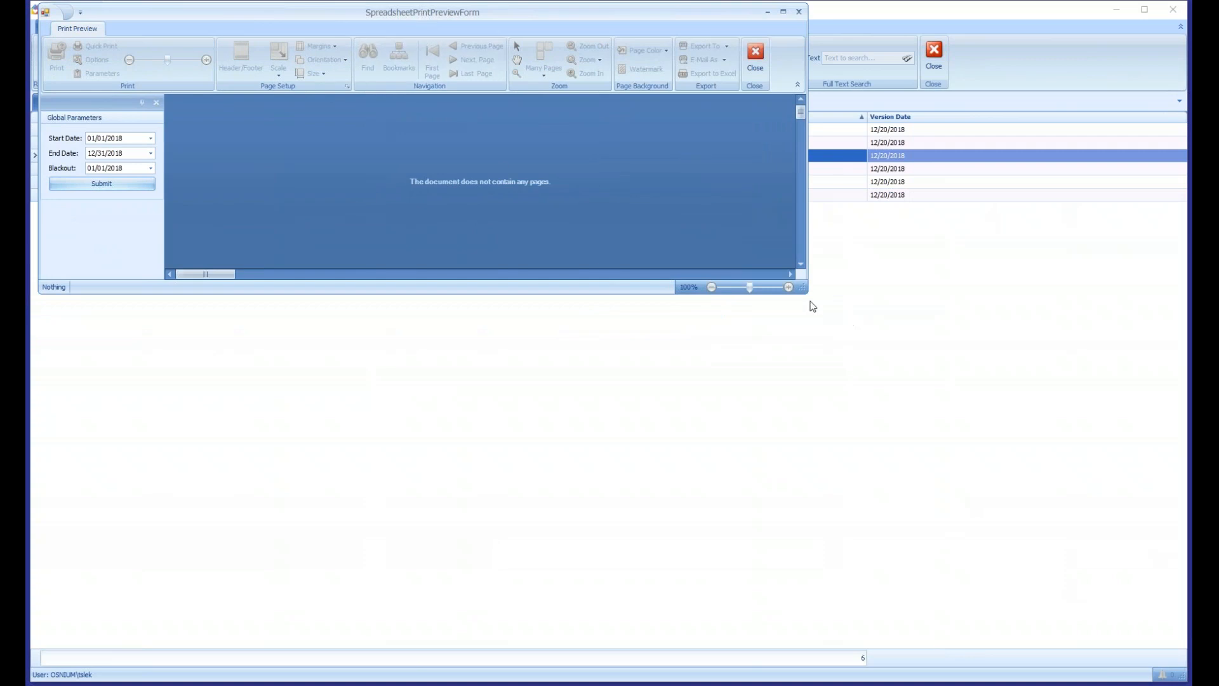
{"action": "left_click_drag", "start_coordinate": [805, 290], "coordinate": [1182, 681]}
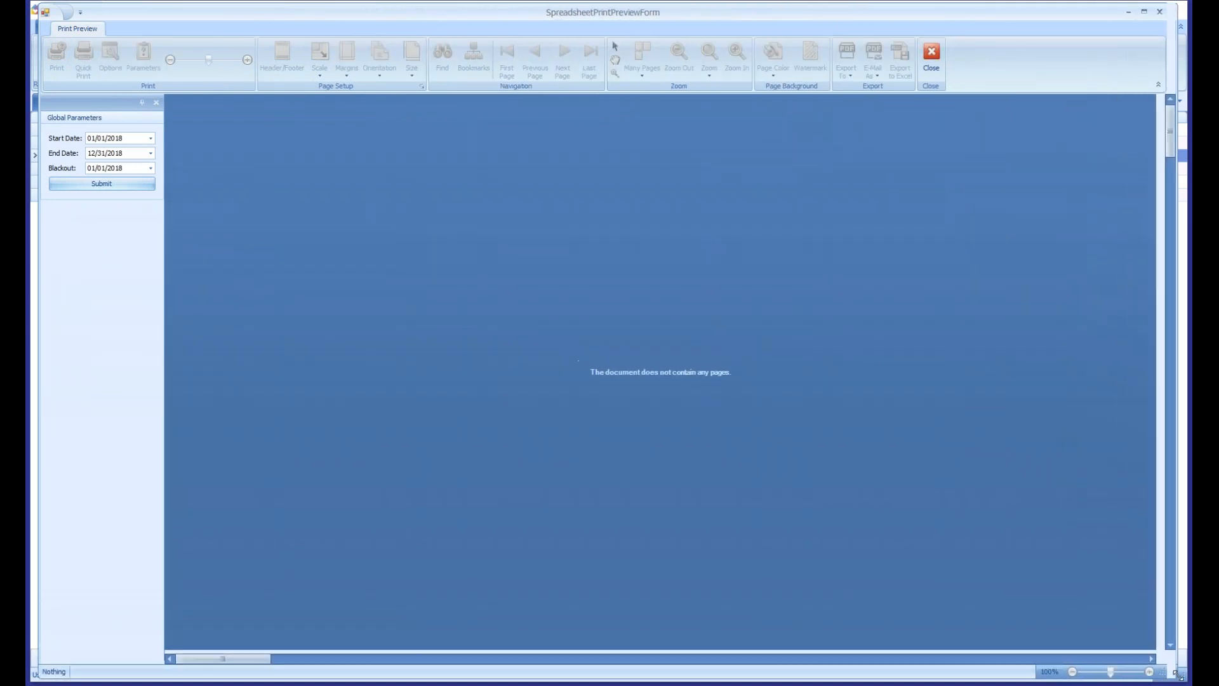
{"action": "left_click", "coordinate": [101, 184]}
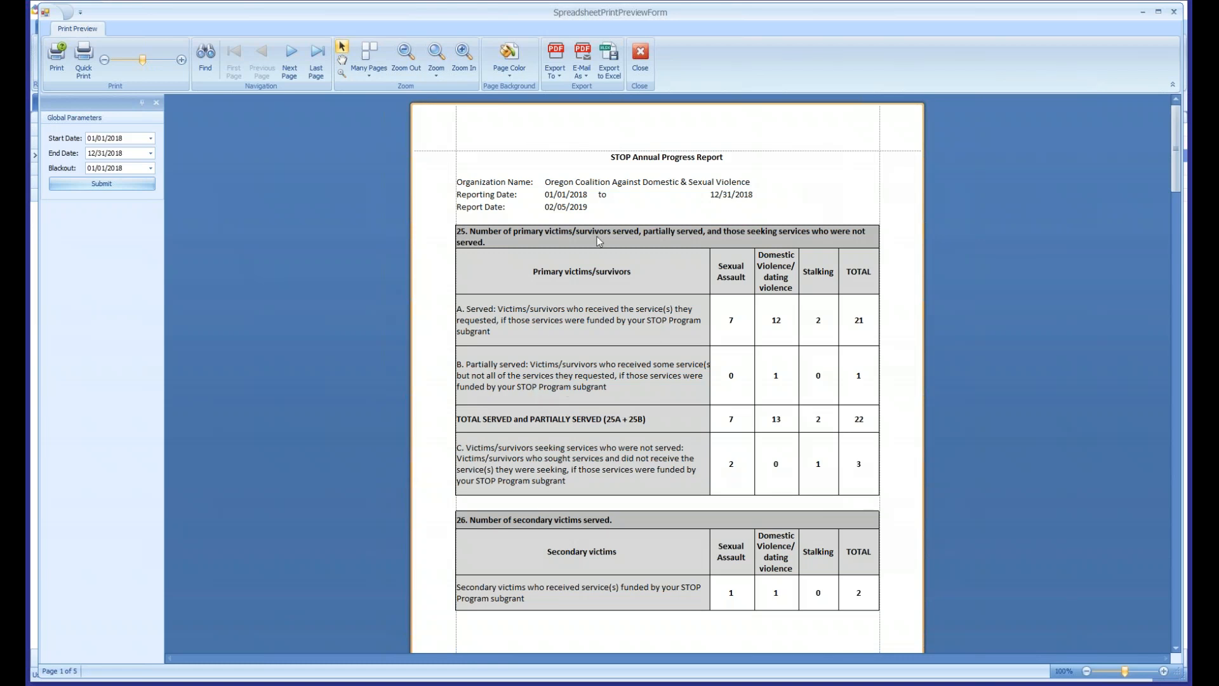
- Examine the STOP Annual Progress Report from primary victims served through demographics, hotline calls and protection orders, and close its preview
{"action": "left_click_drag", "start_coordinate": [1177, 149], "coordinate": [1178, 149]}
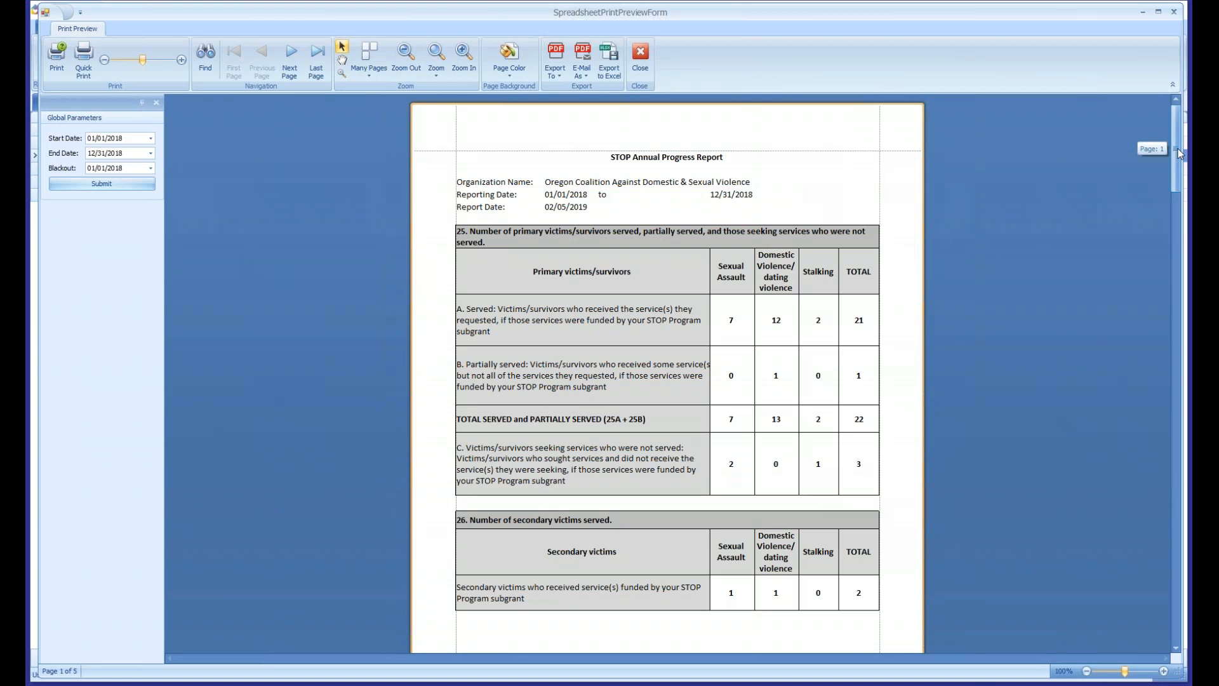
{"action": "left_click_drag", "start_coordinate": [1177, 153], "coordinate": [1166, 364]}
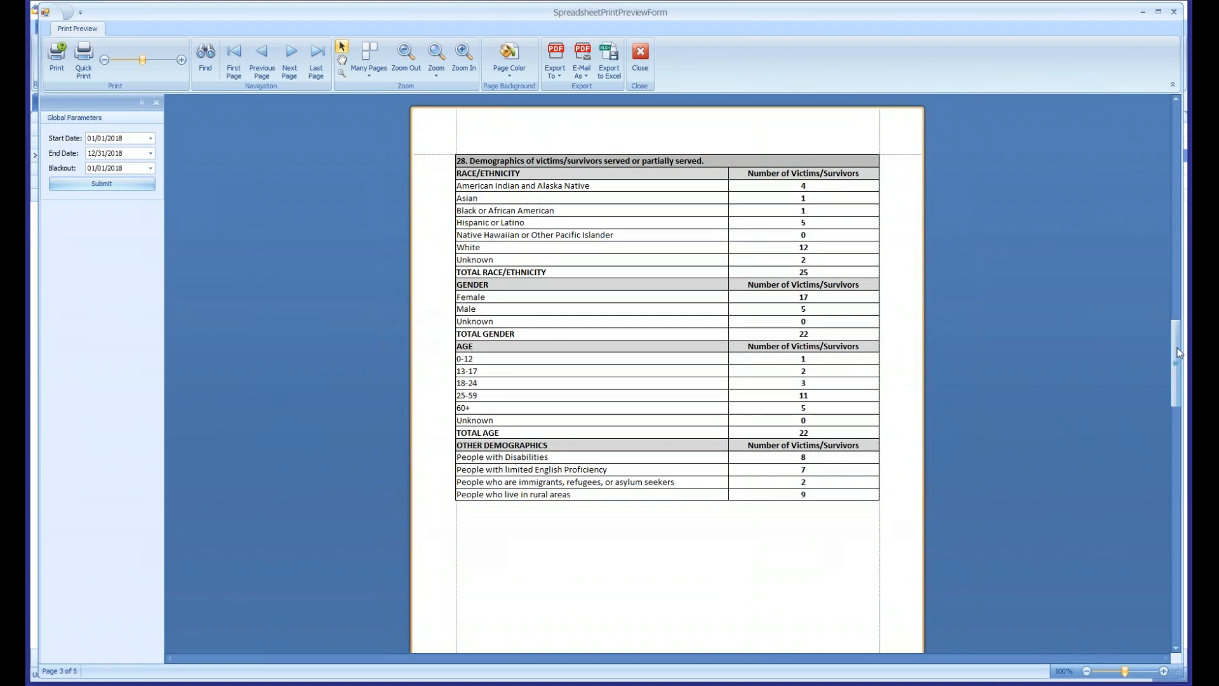
{"action": "left_click_drag", "start_coordinate": [1177, 347], "coordinate": [1185, 556]}
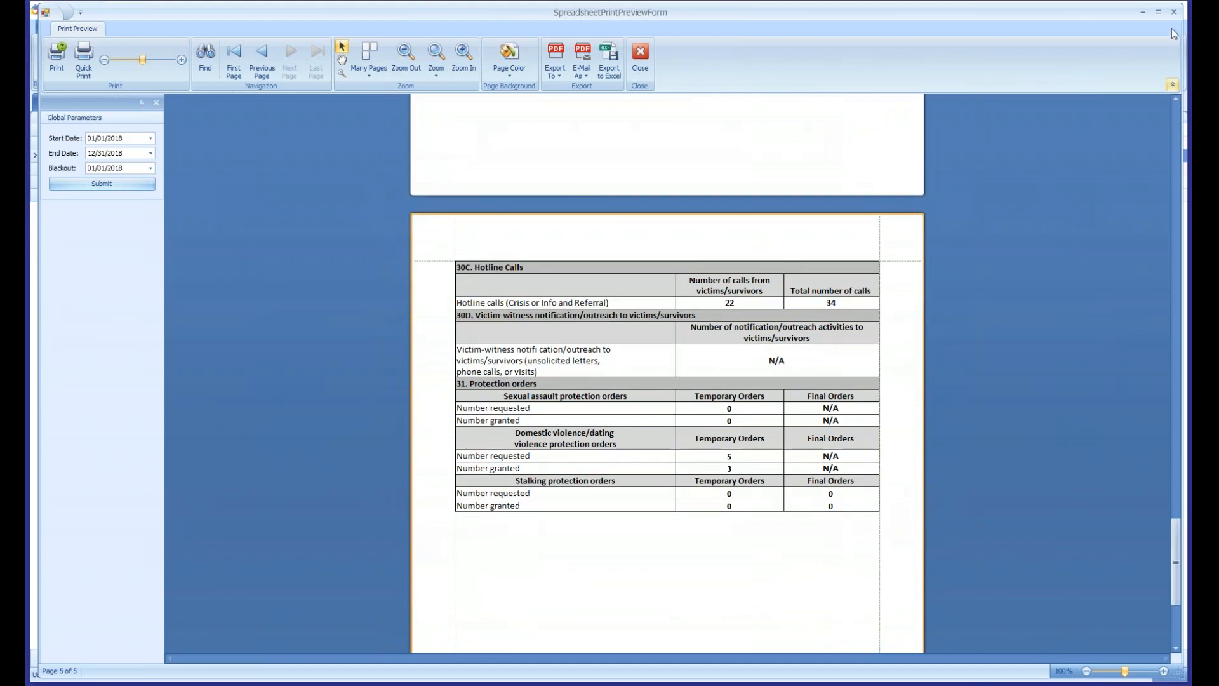
{"action": "left_click", "coordinate": [1172, 15]}
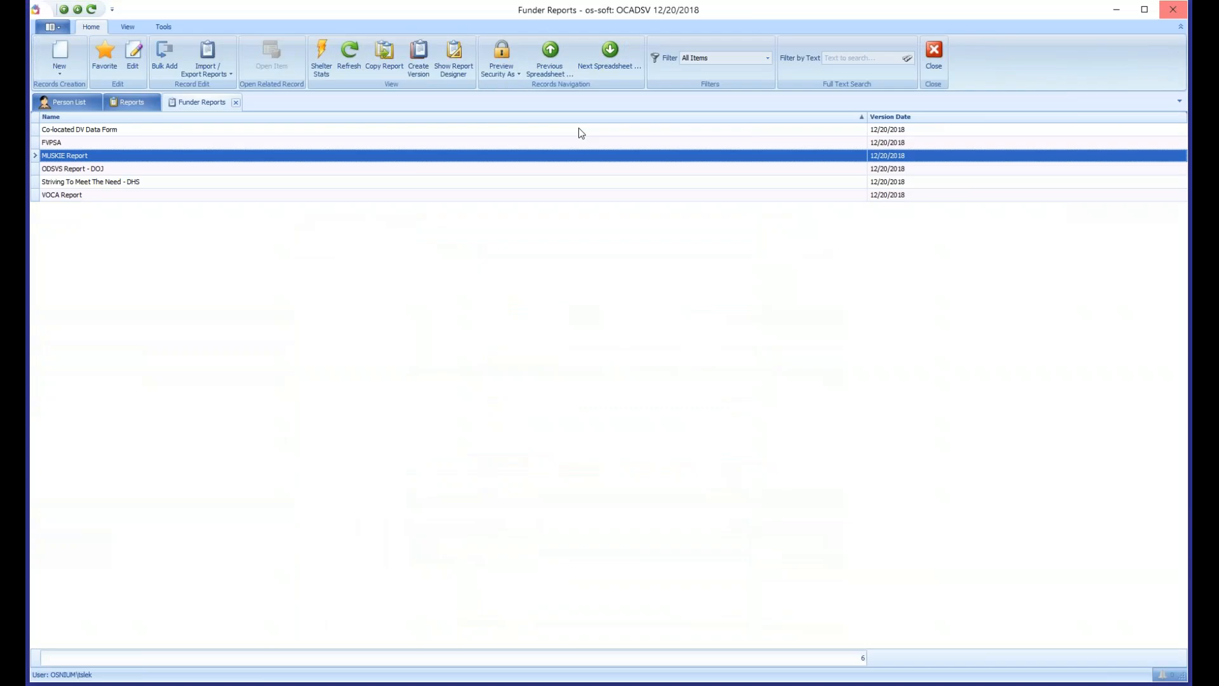
- Close the Funder Reports and Reports lists to return to the Person List
{"action": "left_click", "coordinate": [113, 132]}
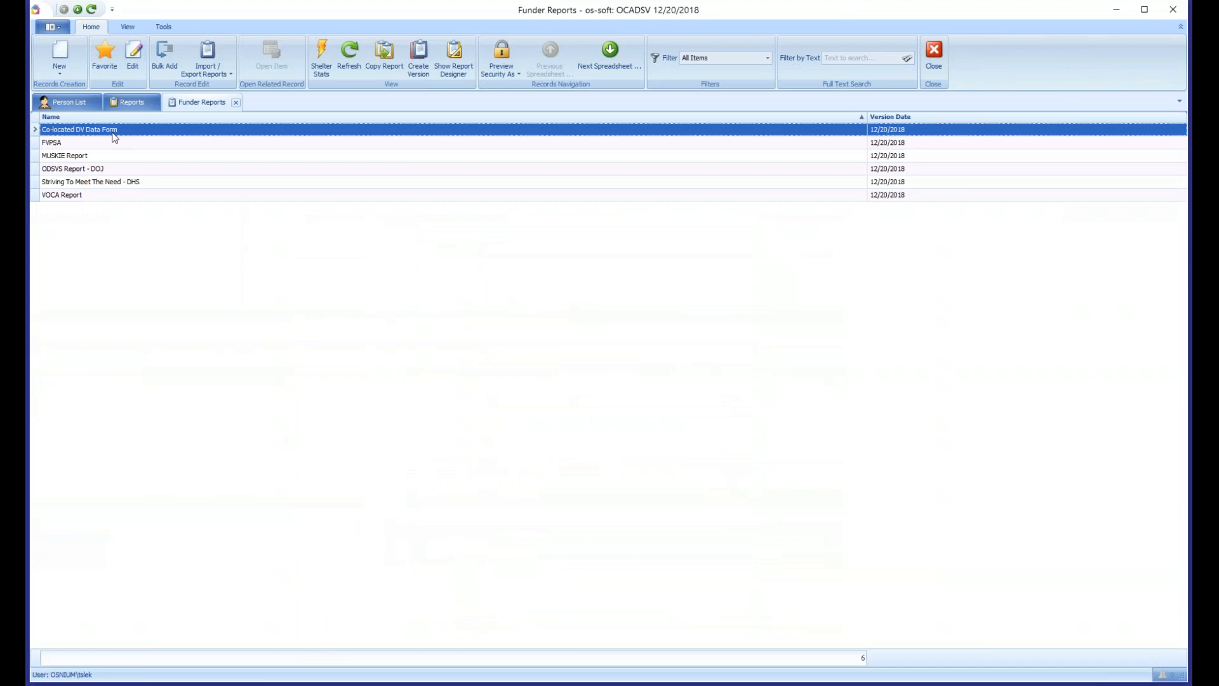
{"action": "middle_click", "coordinate": [193, 104]}
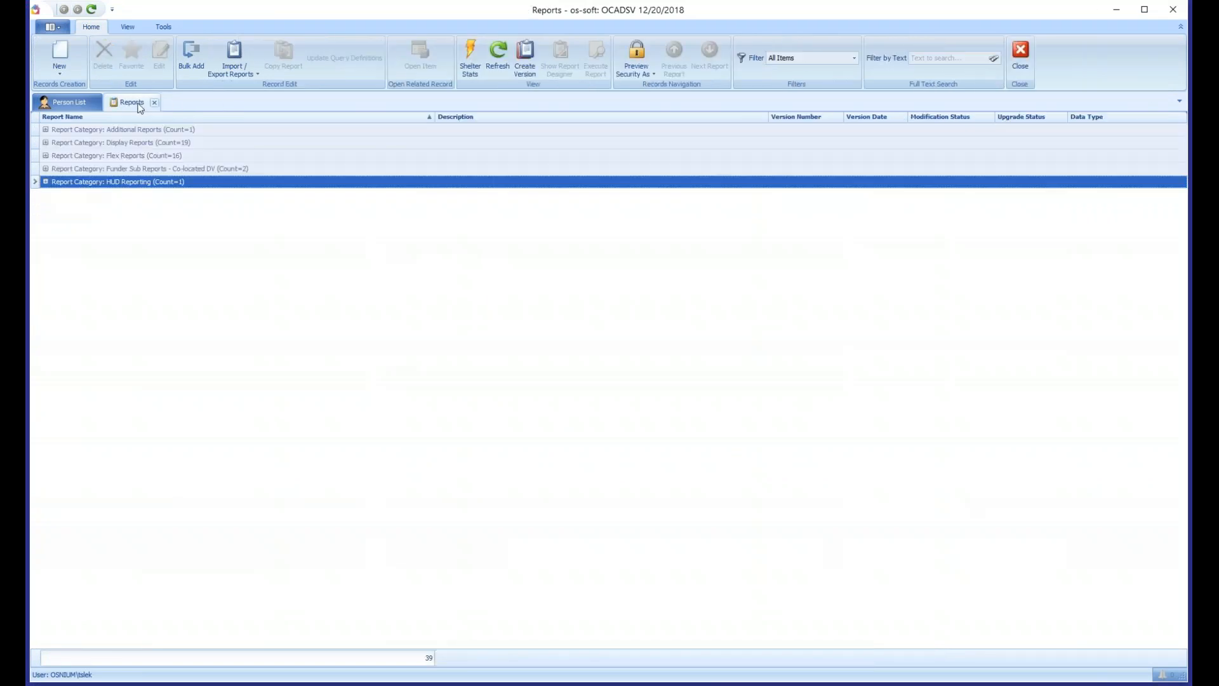
{"action": "middle_click", "coordinate": [140, 107]}
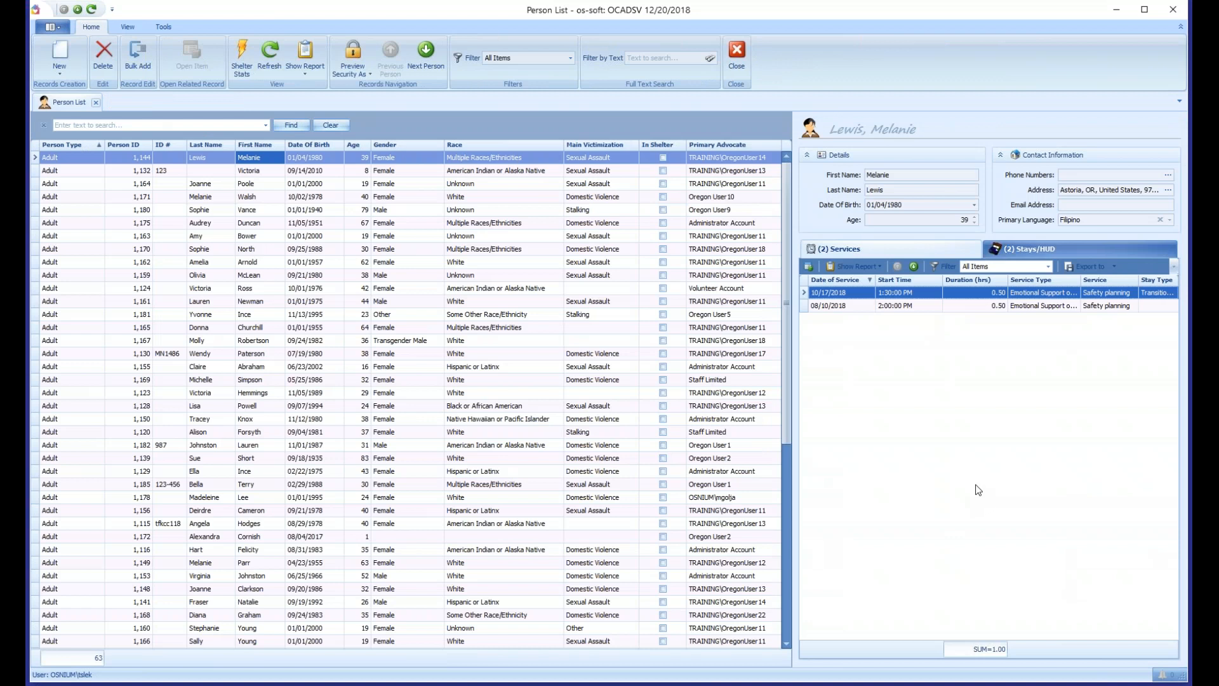
- Open the Application Options and review the Shelter Name and Max Stays in the Shelter/Agency Information
{"action": "left_click", "coordinate": [226, 326]}
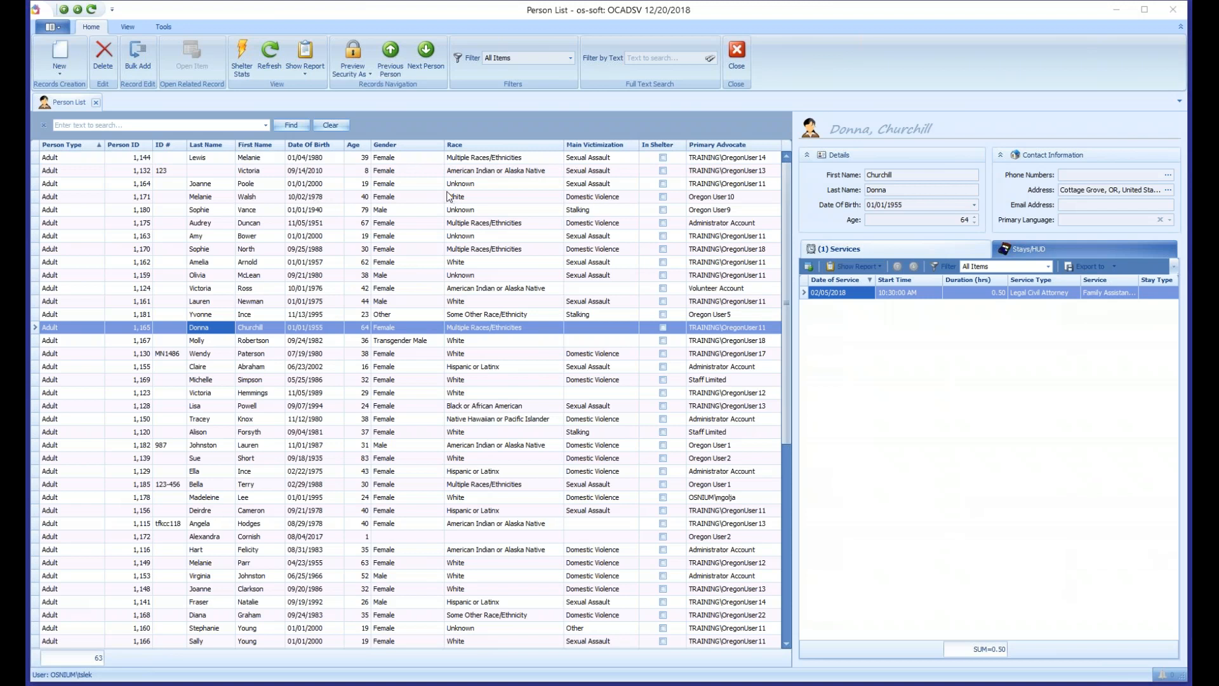
{"action": "left_click", "coordinate": [440, 105]}
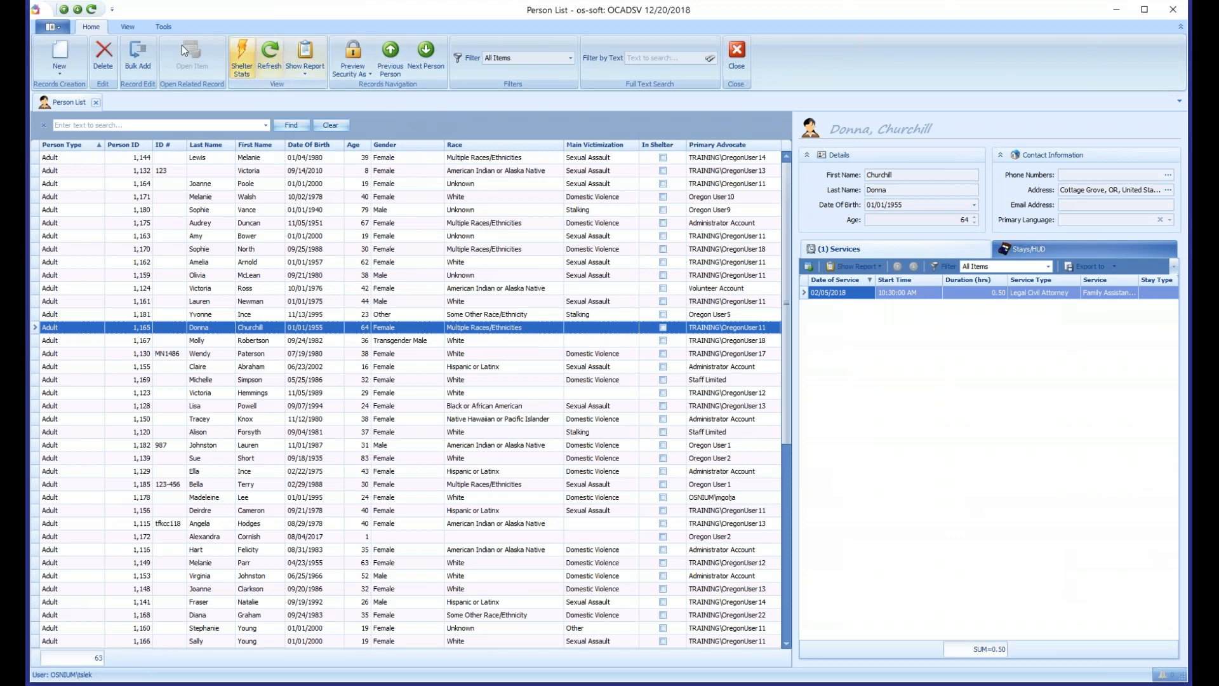
{"action": "left_click", "coordinate": [164, 27]}
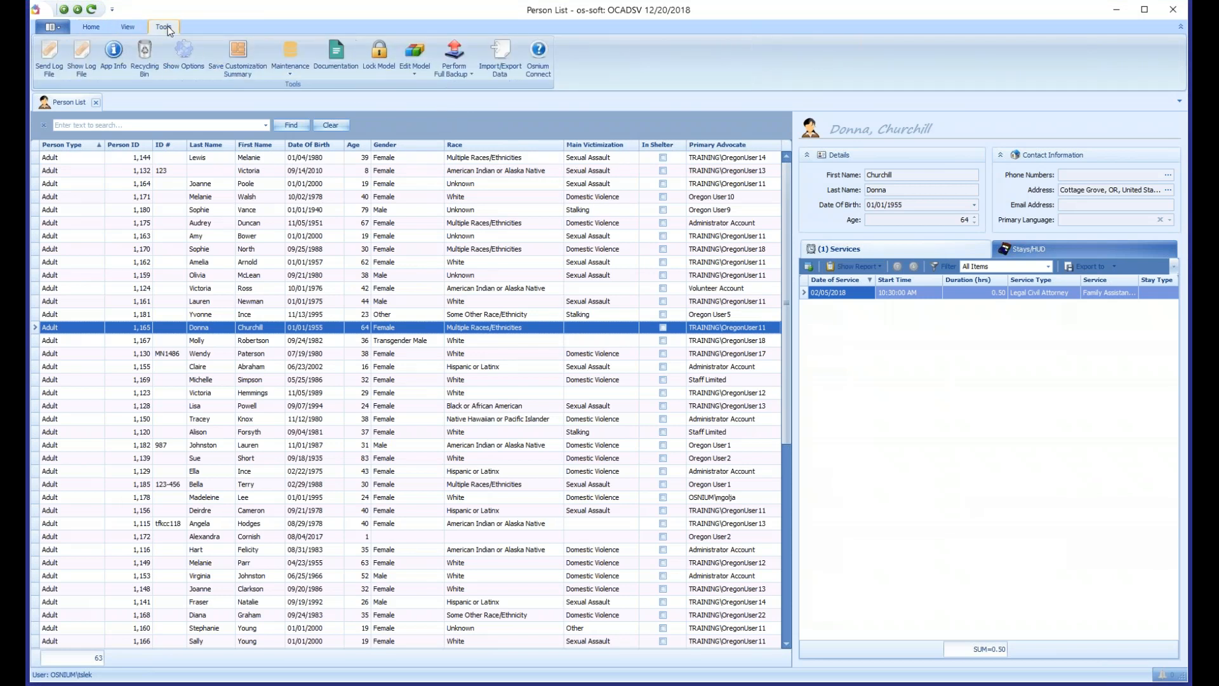
{"action": "left_click", "coordinate": [184, 59]}
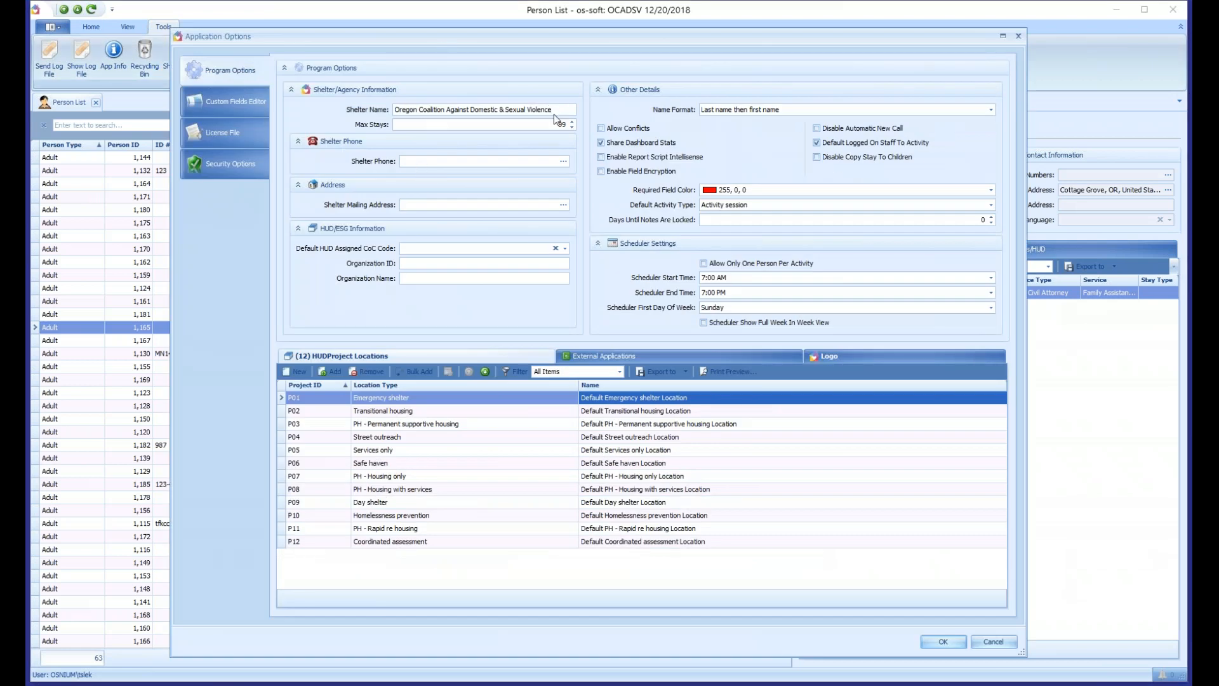
{"action": "left_click_drag", "start_coordinate": [564, 109], "coordinate": [394, 109]}
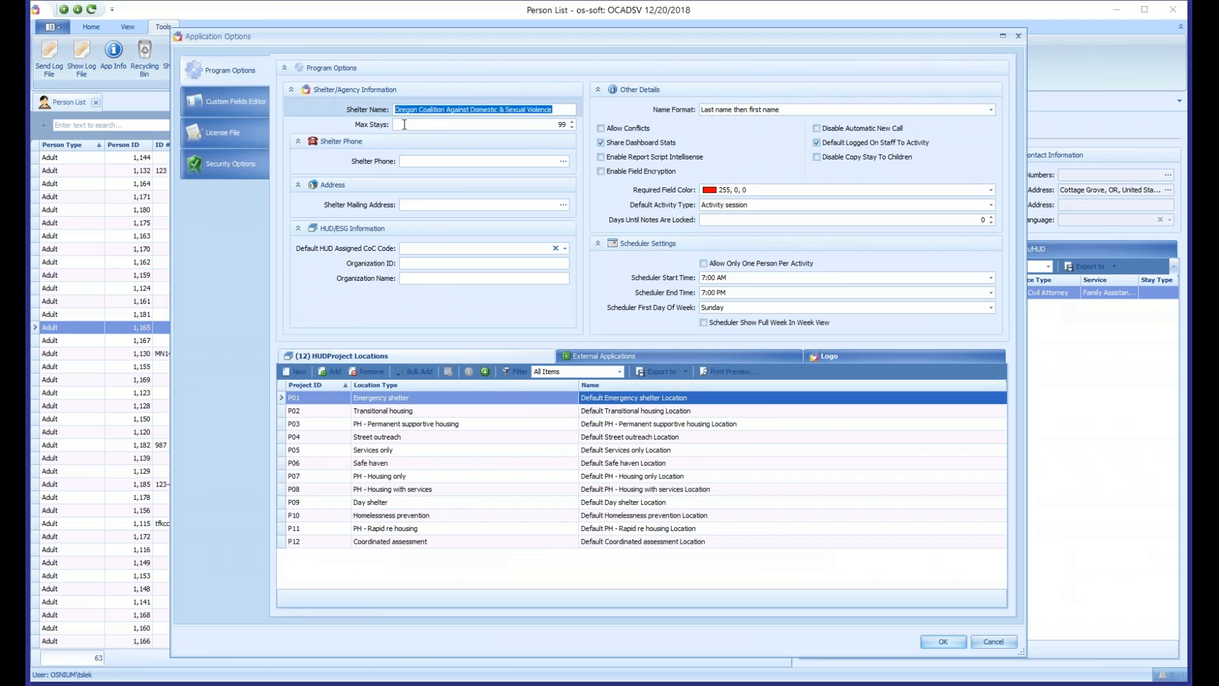
{"action": "key", "text": "Tab"}
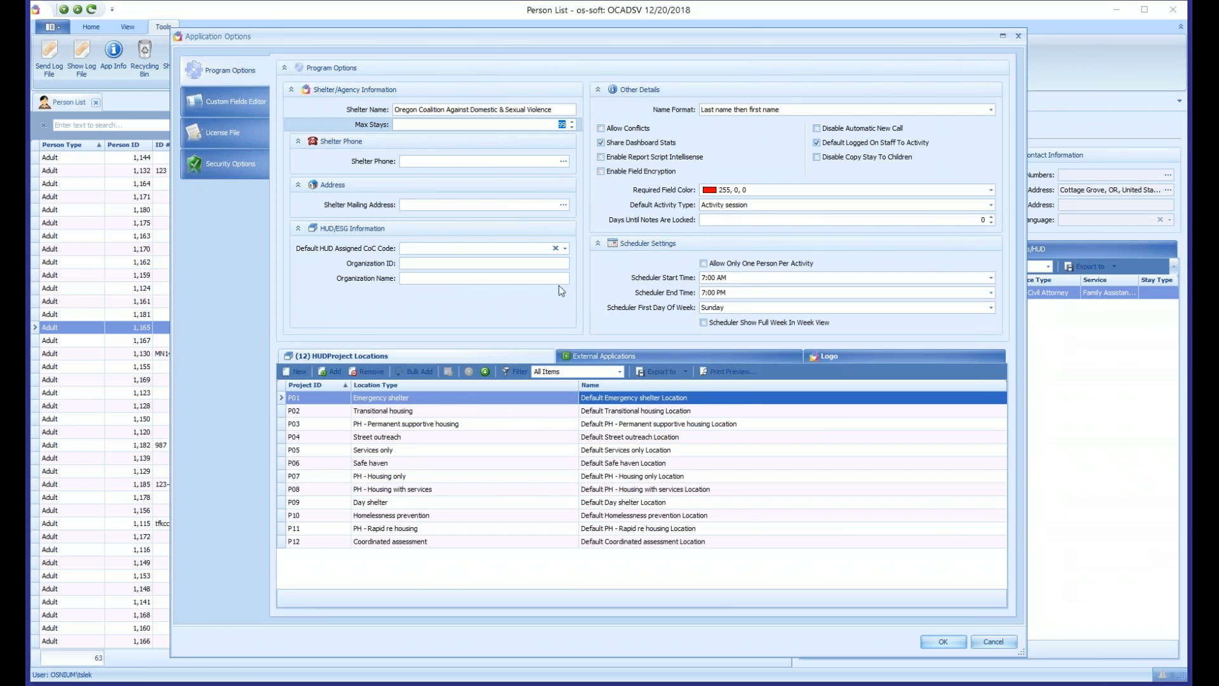
- Create a new HUD project location and name it ES2
{"action": "left_click", "coordinate": [396, 397]}
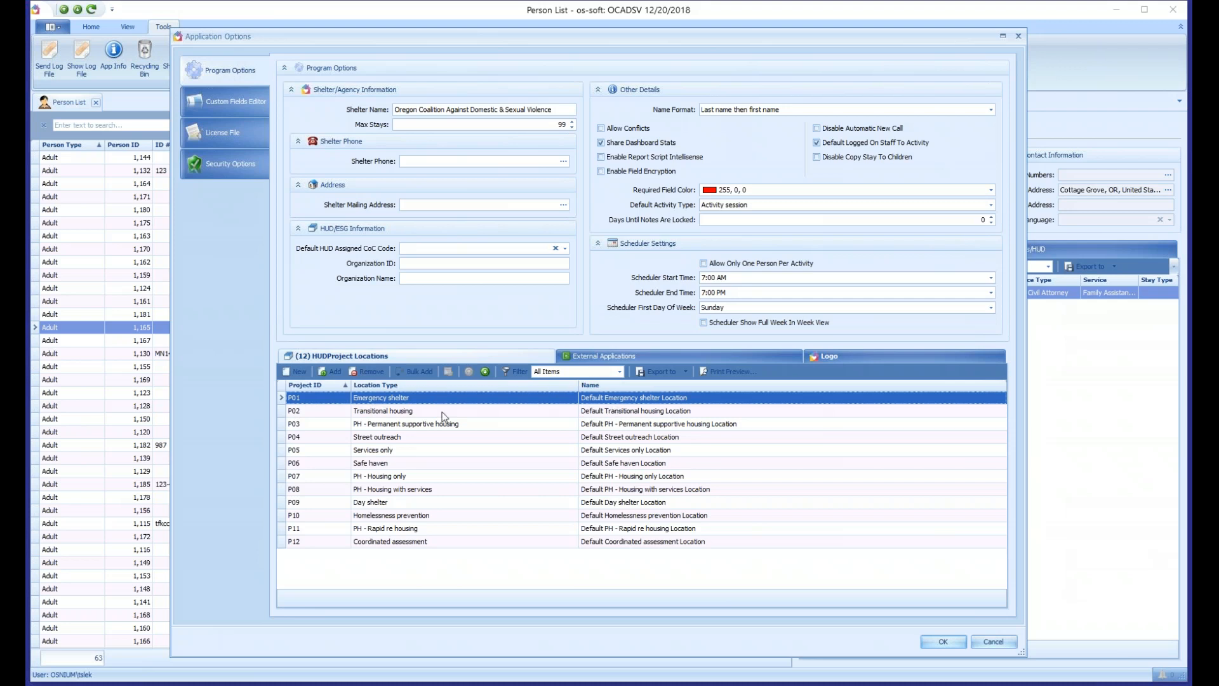
{"action": "left_click", "coordinate": [297, 373]}
{"action": "left_click_drag", "start_coordinate": [450, 37], "coordinate": [523, 125]}
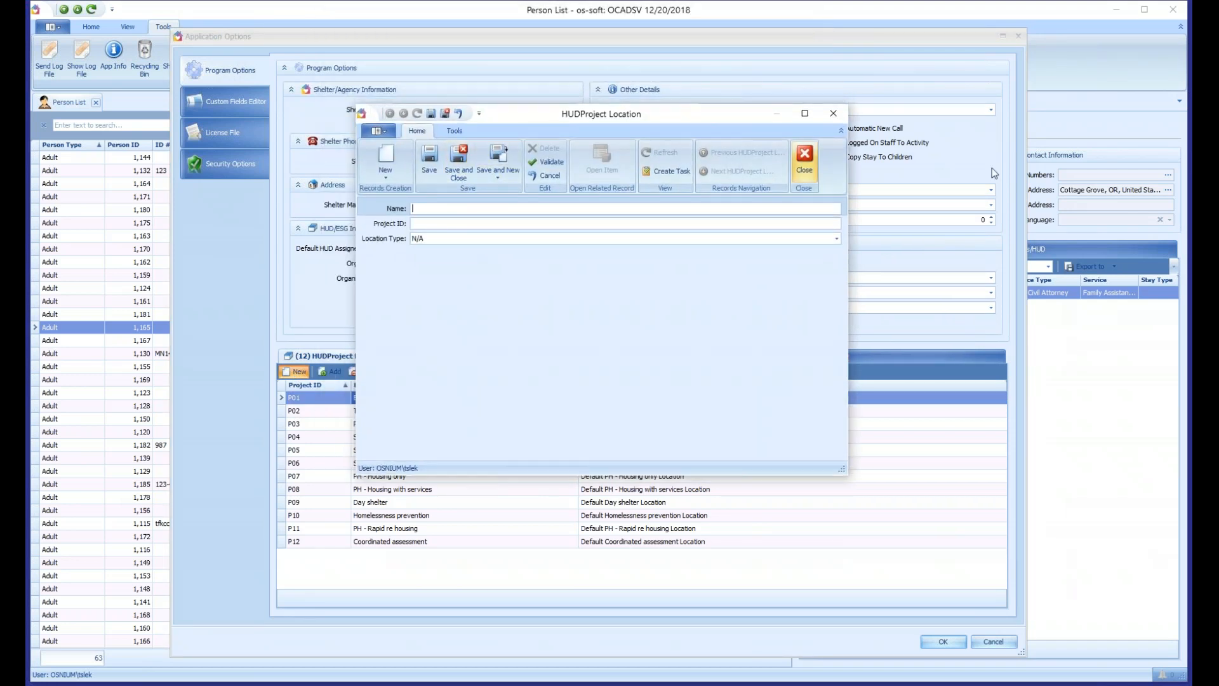
{"action": "type", "text": "ES@"}
{"action": "key", "text": "BackSpace"}
{"action": "type", "text": "2"}
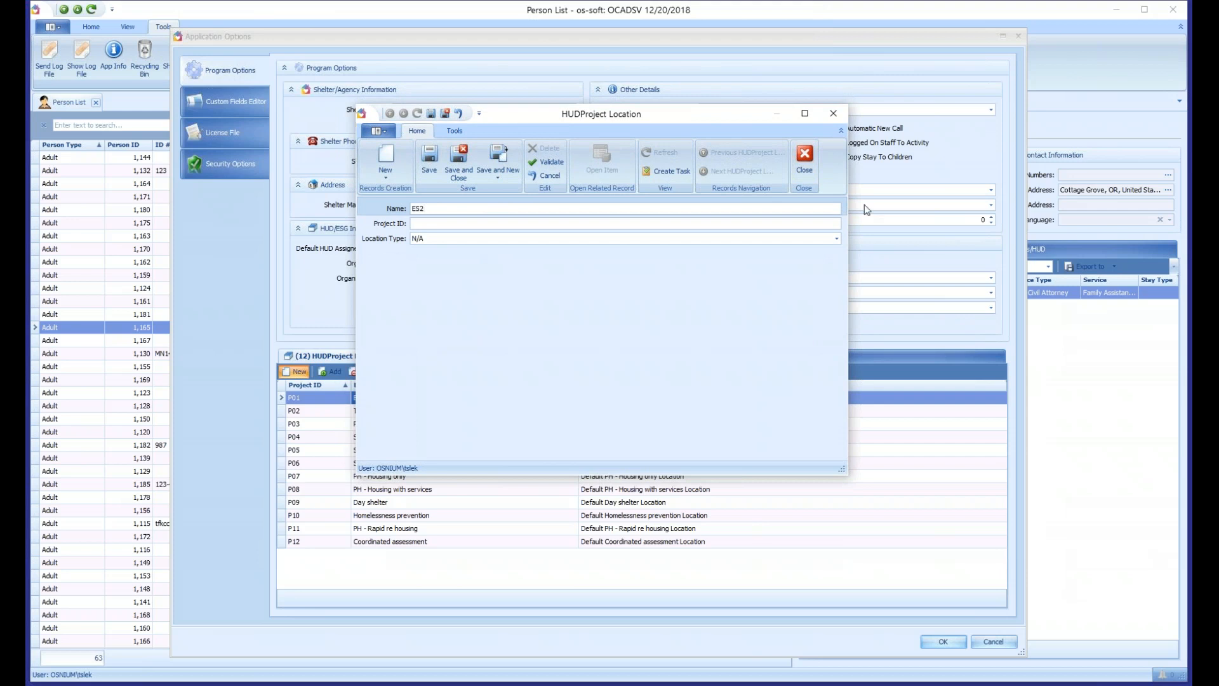
- Give the ES2 location the Project ID P01a and the Location Type Emergency shelter, and save and close it
{"action": "left_click", "coordinate": [457, 222]}
{"action": "left_click_drag", "start_coordinate": [527, 113], "coordinate": [626, 124]}
{"action": "type", "text": "P01a"}
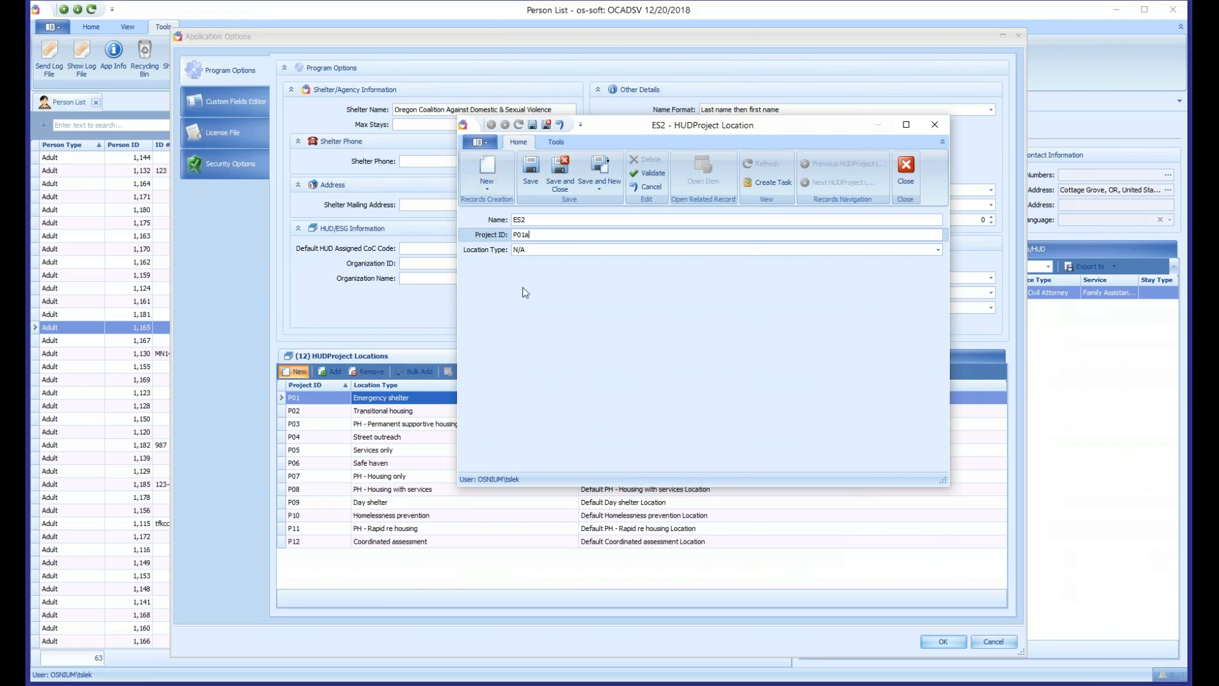
{"action": "left_click", "coordinate": [532, 251]}
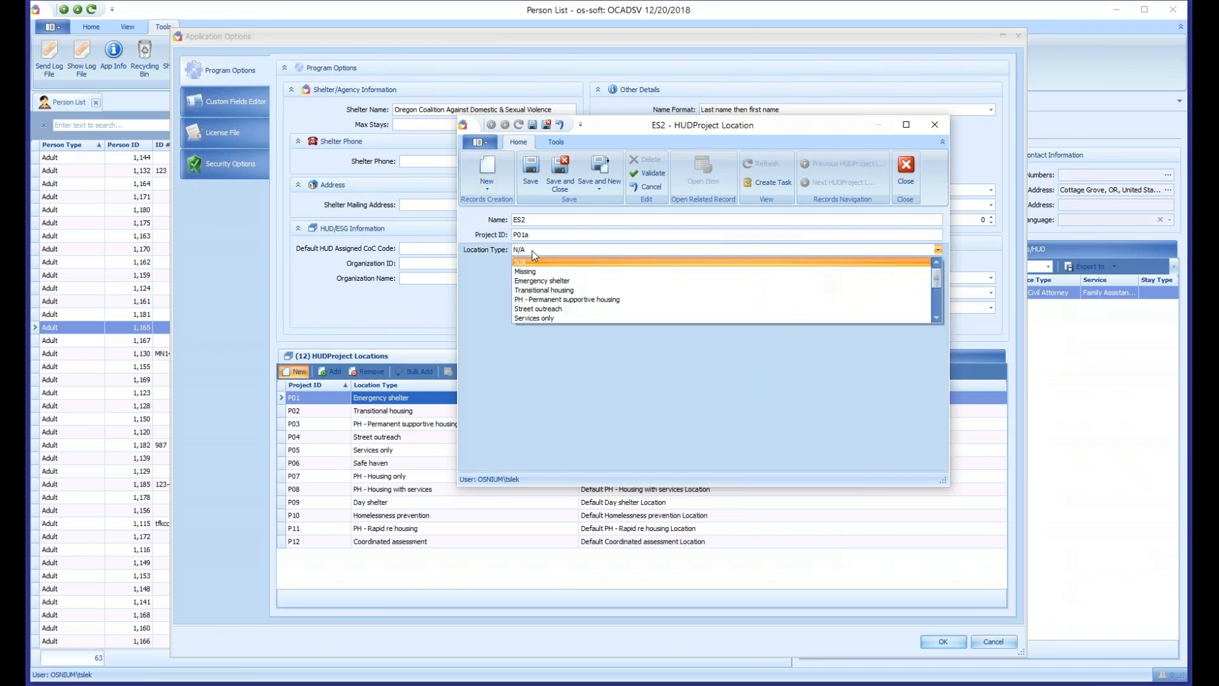
{"action": "left_click", "coordinate": [546, 281]}
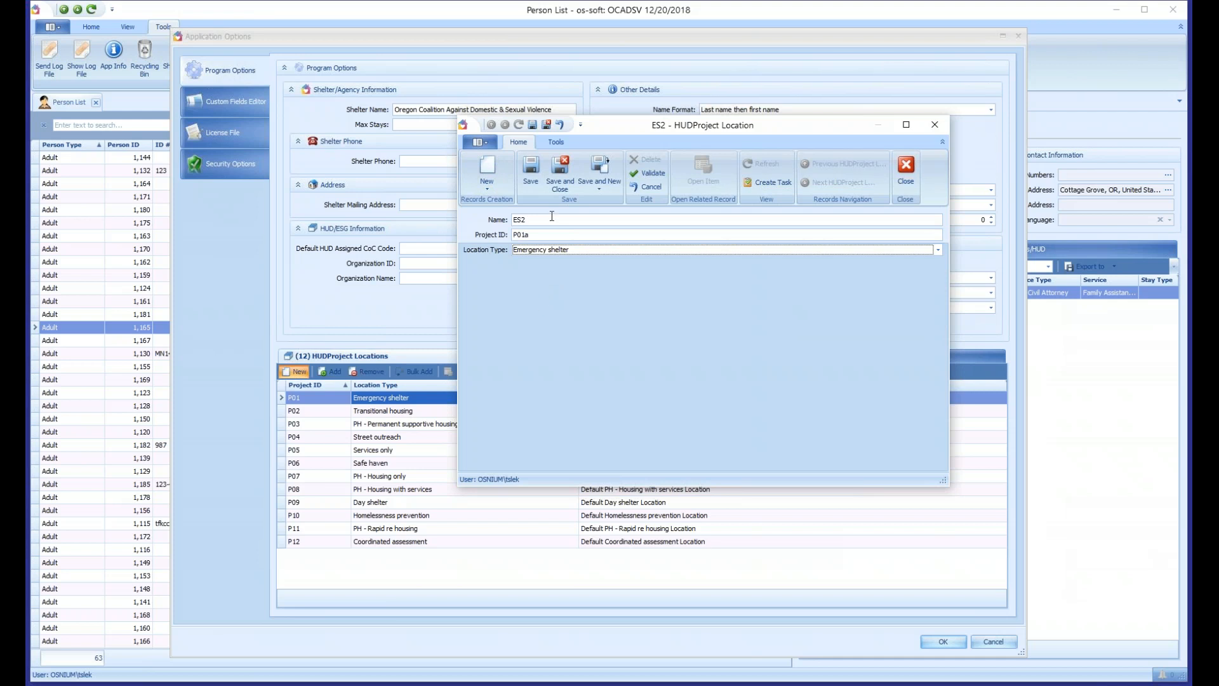
{"action": "left_click", "coordinate": [563, 178]}
- Compare the ES2 entry with the default emergency shelter entry in the HUD project locations
{"action": "left_click", "coordinate": [388, 399]}
{"action": "left_click", "coordinate": [397, 413]}
{"action": "left_click", "coordinate": [612, 403]}
{"action": "left_click", "coordinate": [607, 411]}
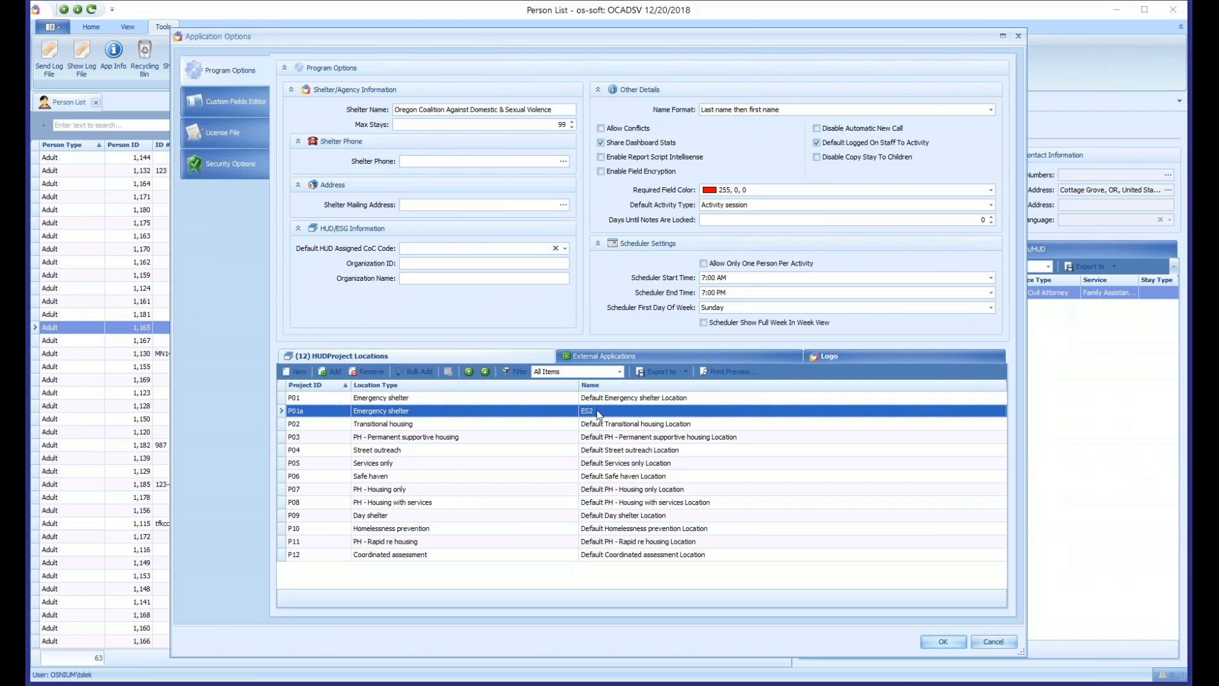
{"action": "left_click", "coordinate": [635, 401]}
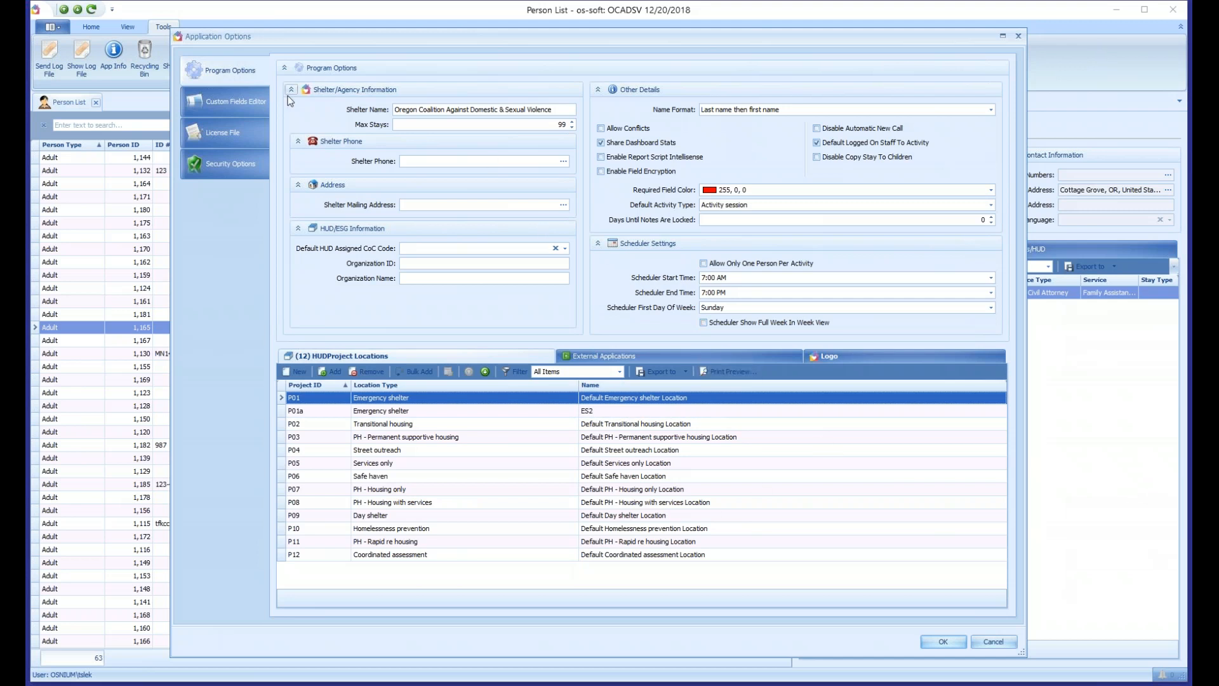
- View the Security Options for remote authentication and password complexity, and cancel out of the Application Options
{"action": "left_click", "coordinate": [219, 162]}
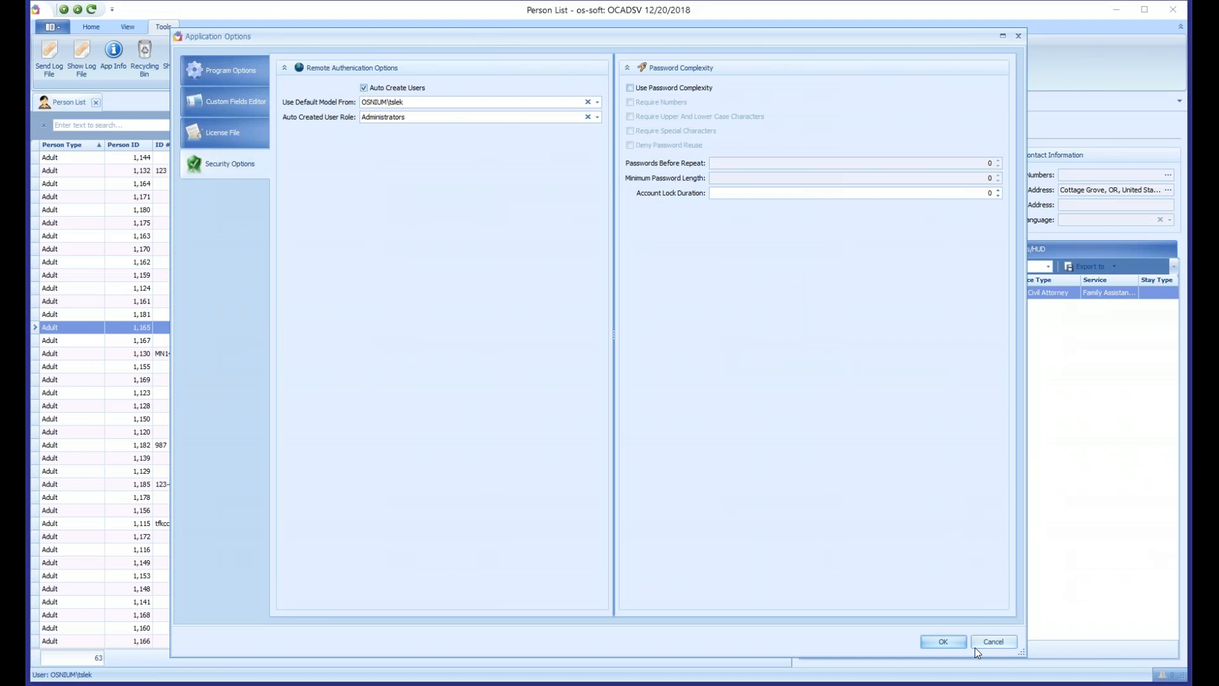
{"action": "left_click", "coordinate": [992, 642]}
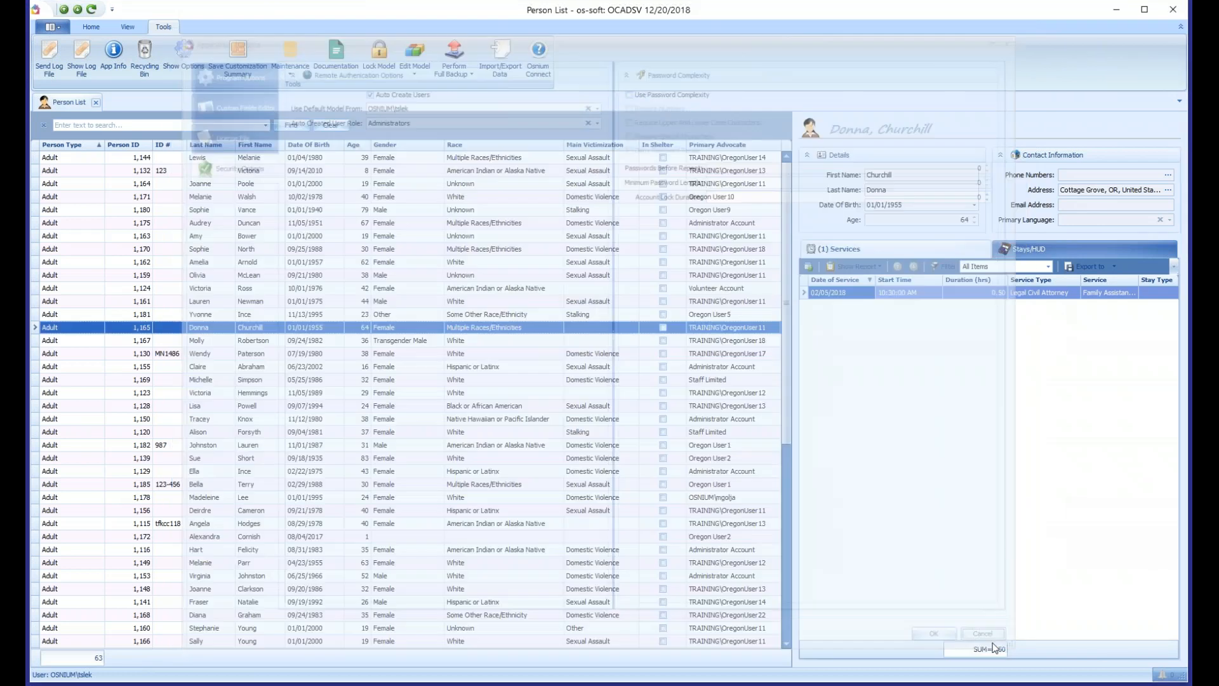
{"action": "left_click", "coordinate": [381, 342]}
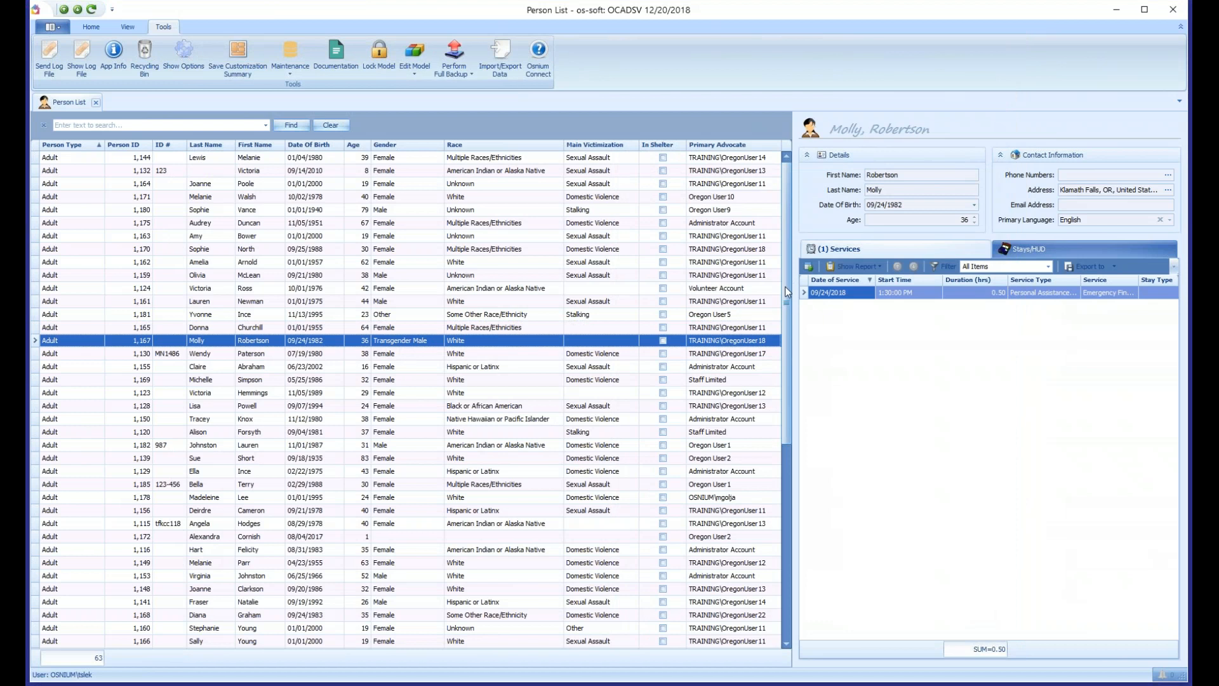
{"action": "left_click", "coordinate": [352, 160]}
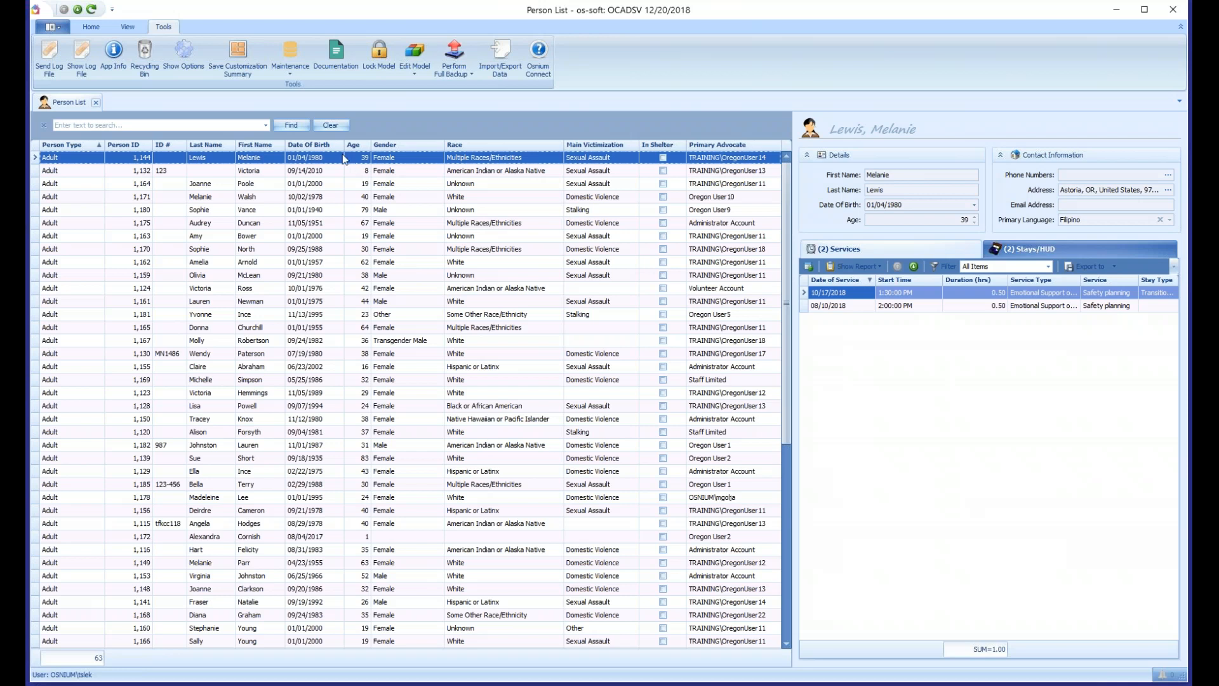
{"action": "left_click", "coordinate": [92, 28]}
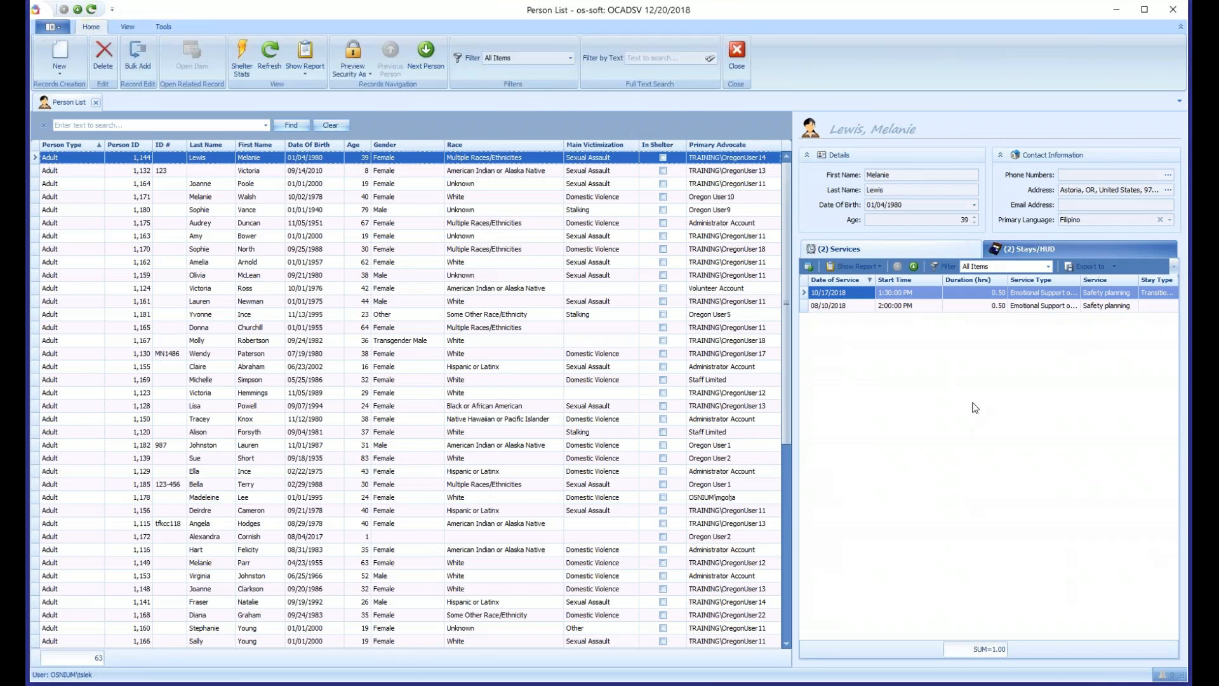